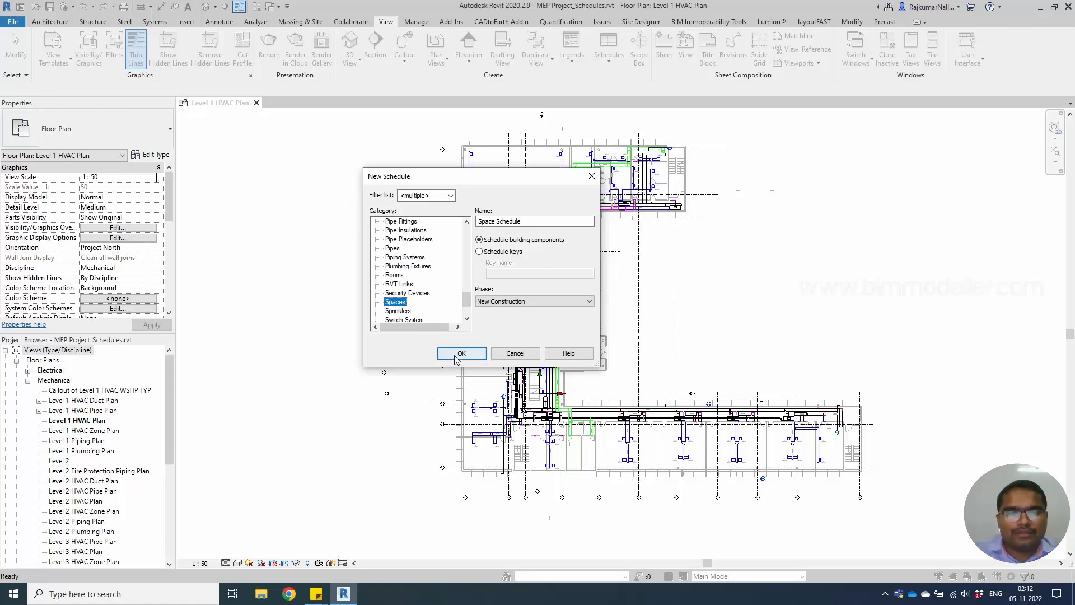
Create the Space Schedule for the Spaces category as building components and add the Name and Number fields
{"action": "left_click", "coordinate": [538, 221]}
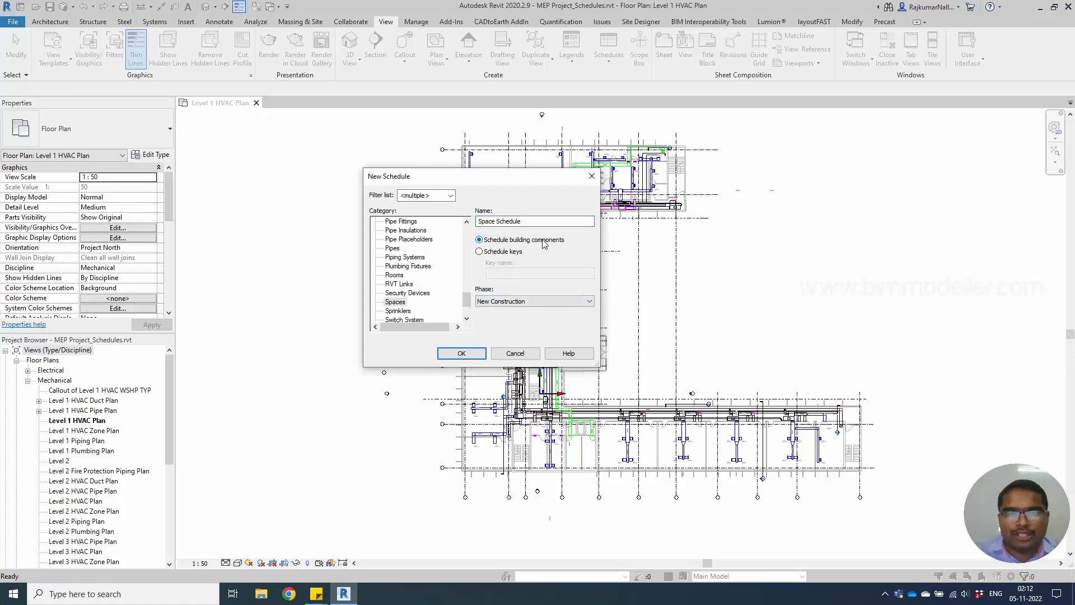
{"action": "left_click", "coordinate": [458, 355]}
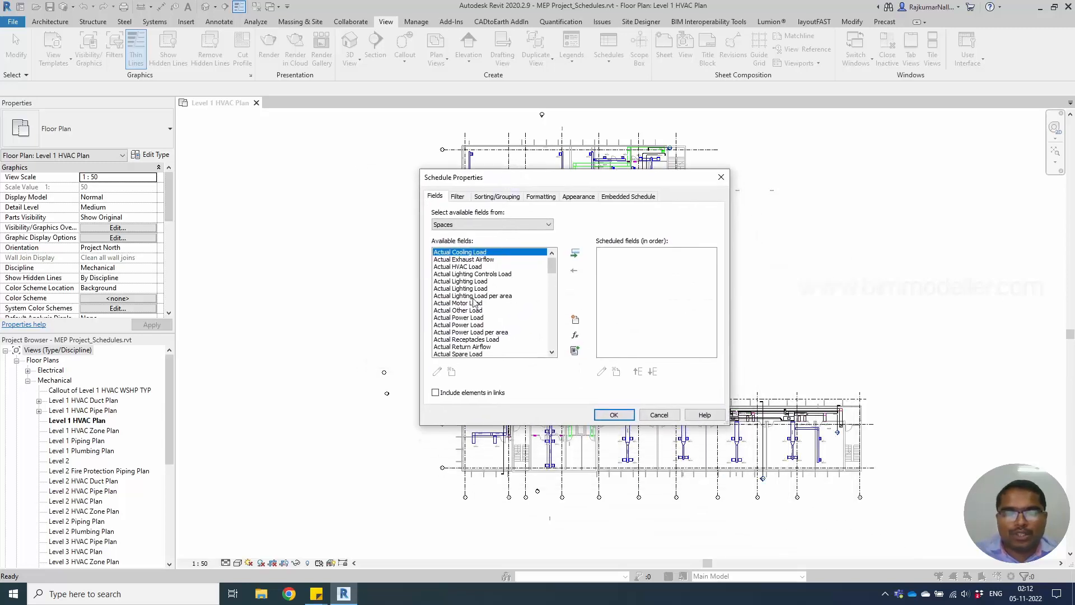
{"action": "left_click", "coordinate": [474, 296]}
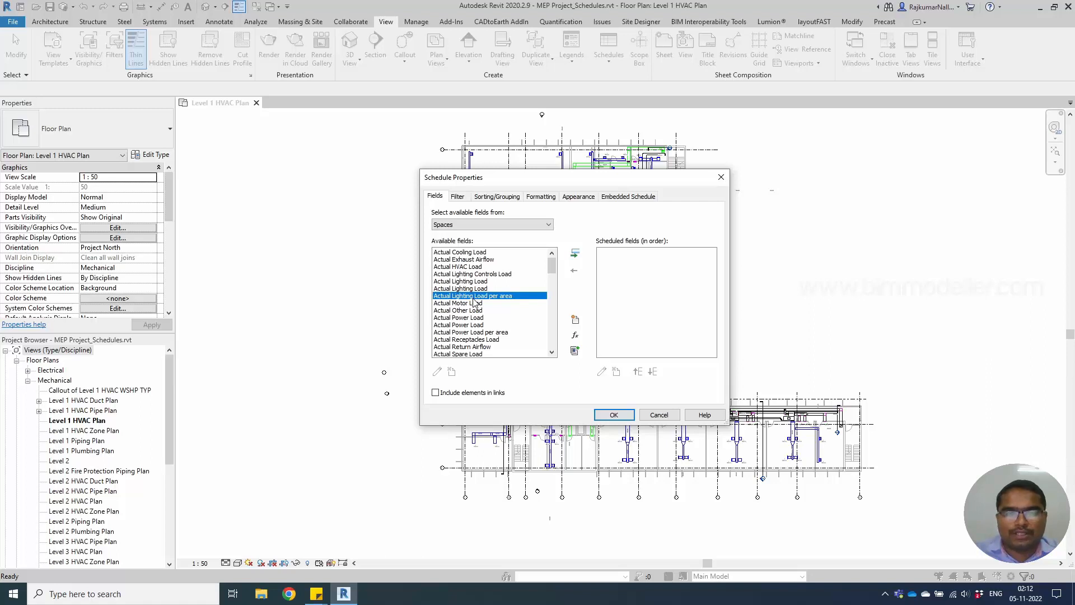
{"action": "key", "text": "n"}
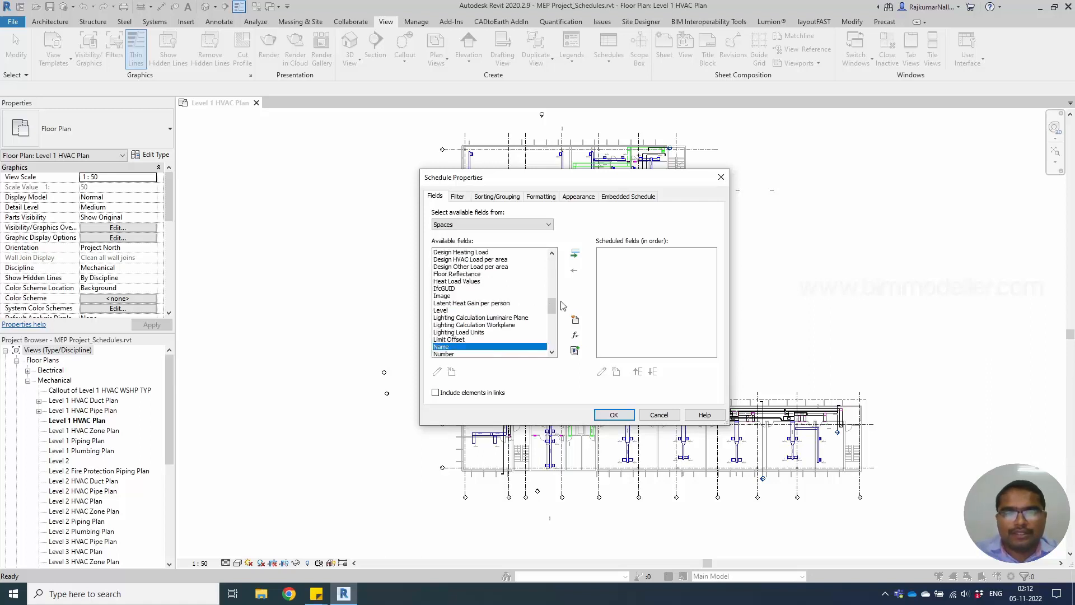
{"action": "left_click", "coordinate": [575, 254]}
{"action": "left_click", "coordinate": [576, 255]}
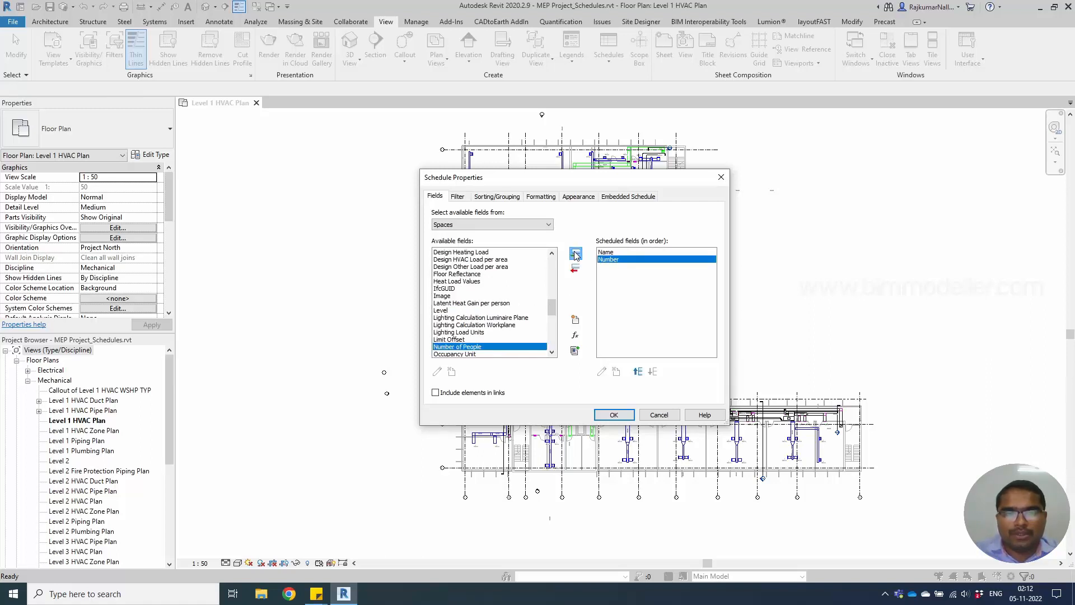
Add the Area field to the space schedule's scheduled fields
{"action": "left_click", "coordinate": [465, 333]}
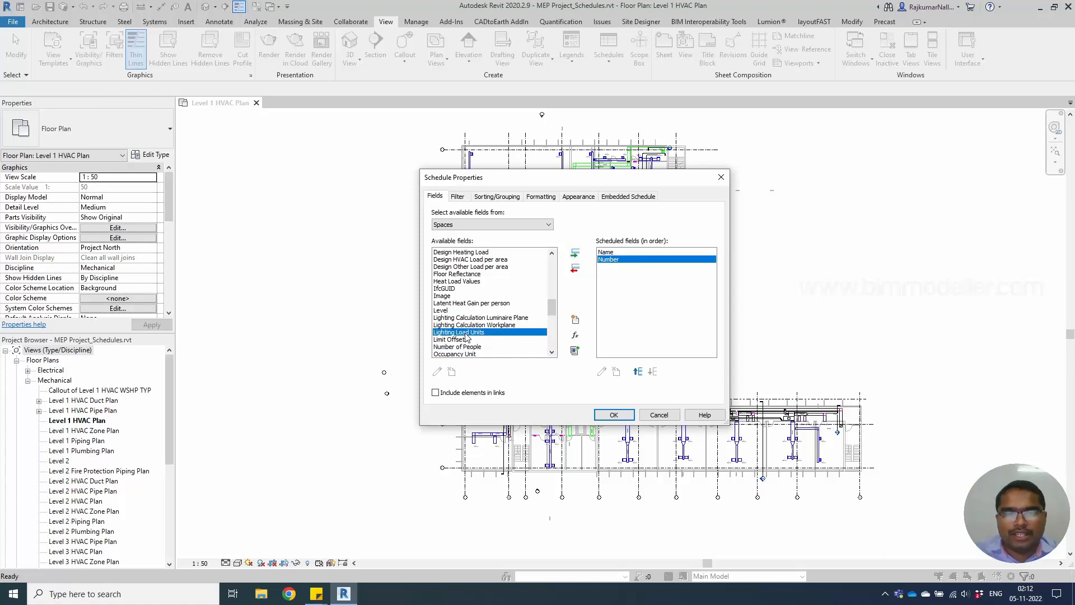
{"action": "scroll", "coordinate": [467, 330], "scroll_direction": "up", "scroll_amount": 10}
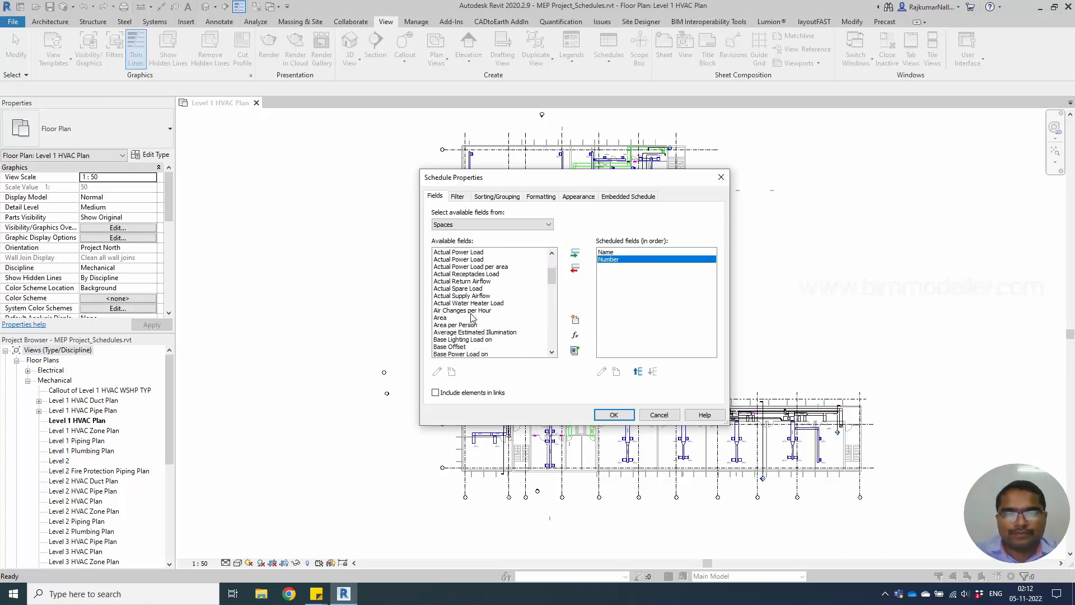
{"action": "left_click", "coordinate": [472, 317]}
{"action": "double_click", "coordinate": [444, 318]}
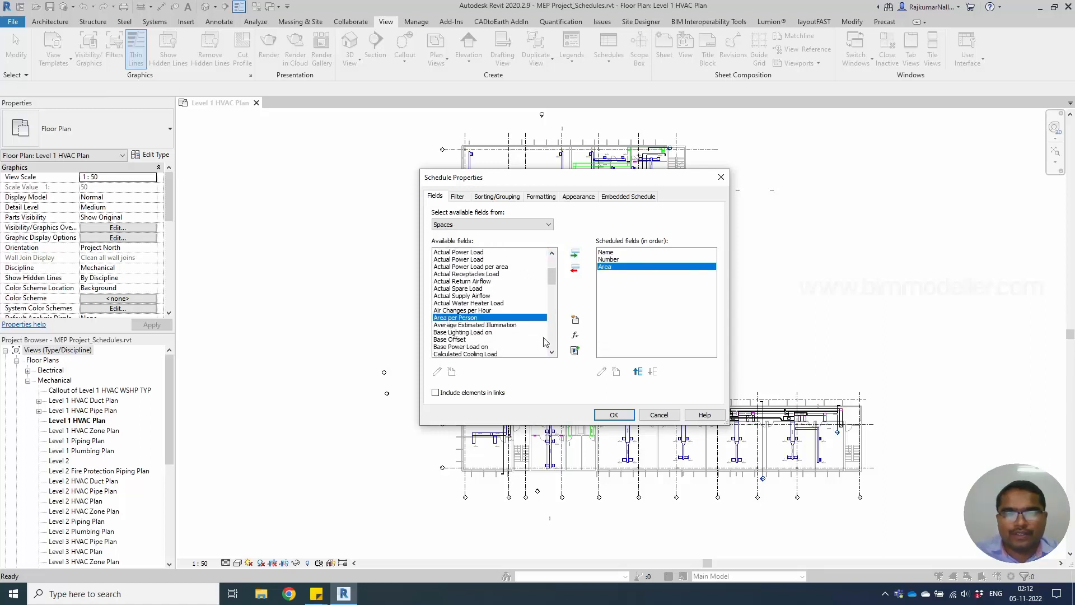
Add the Level field to the space schedule after the Area field
{"action": "scroll", "coordinate": [476, 334], "scroll_direction": "down", "scroll_amount": 2}
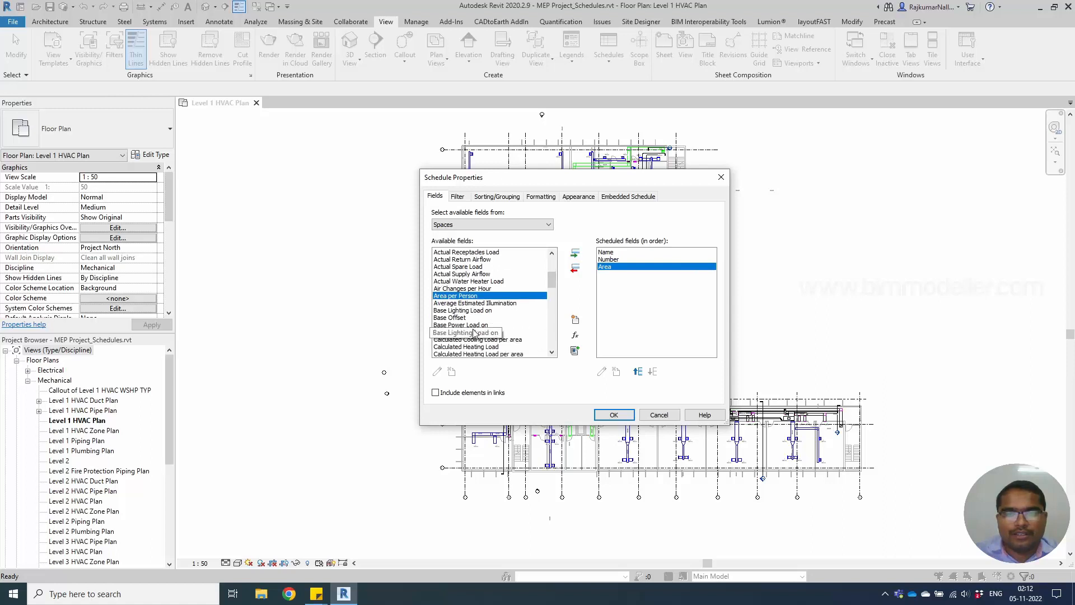
{"action": "left_click", "coordinate": [456, 296]}
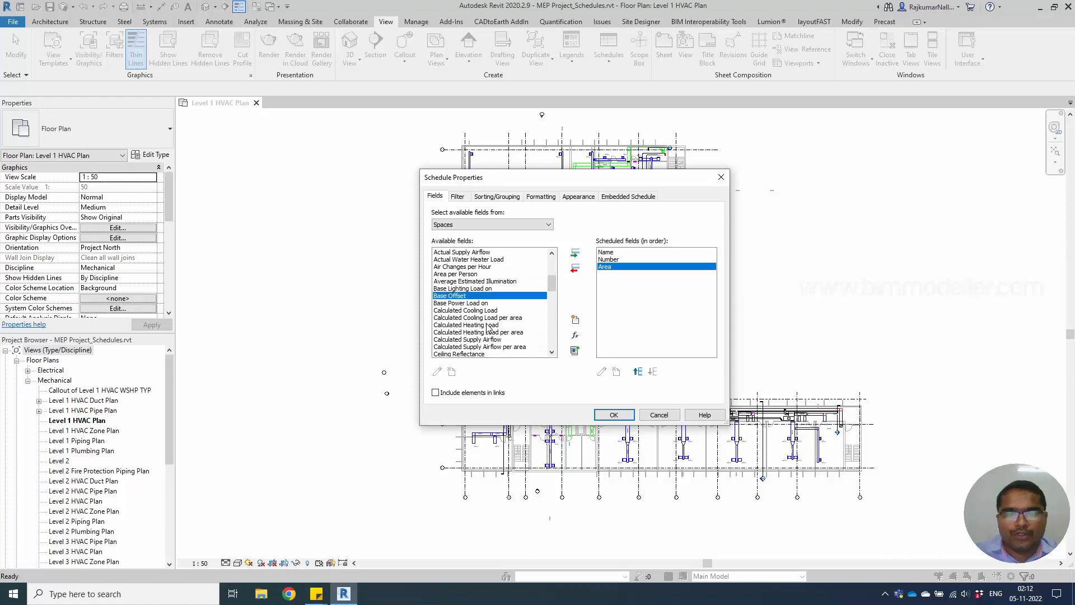
{"action": "scroll", "coordinate": [488, 328], "scroll_direction": "down", "scroll_amount": 1}
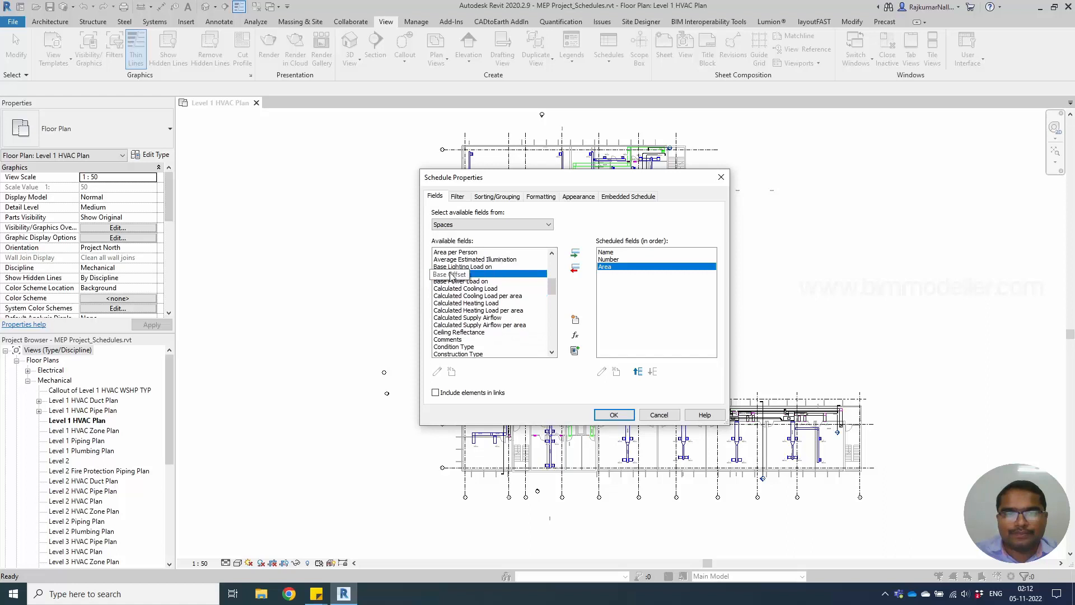
{"action": "scroll", "coordinate": [475, 315], "scroll_direction": "down", "scroll_amount": 1}
{"action": "scroll", "coordinate": [475, 316], "scroll_direction": "down", "scroll_amount": 2}
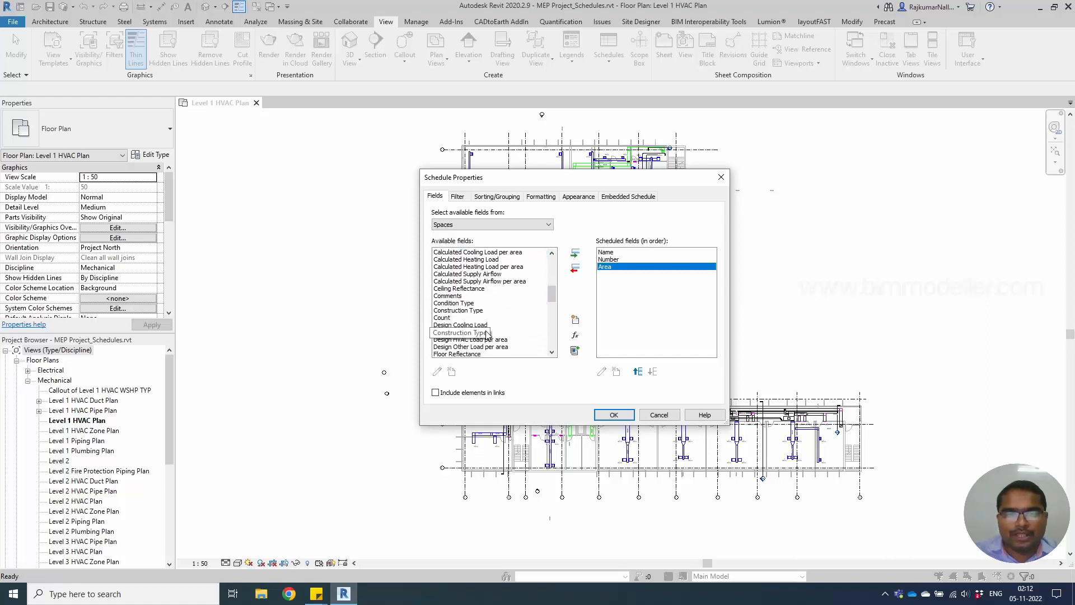
{"action": "scroll", "coordinate": [520, 337], "scroll_direction": "down", "scroll_amount": 3}
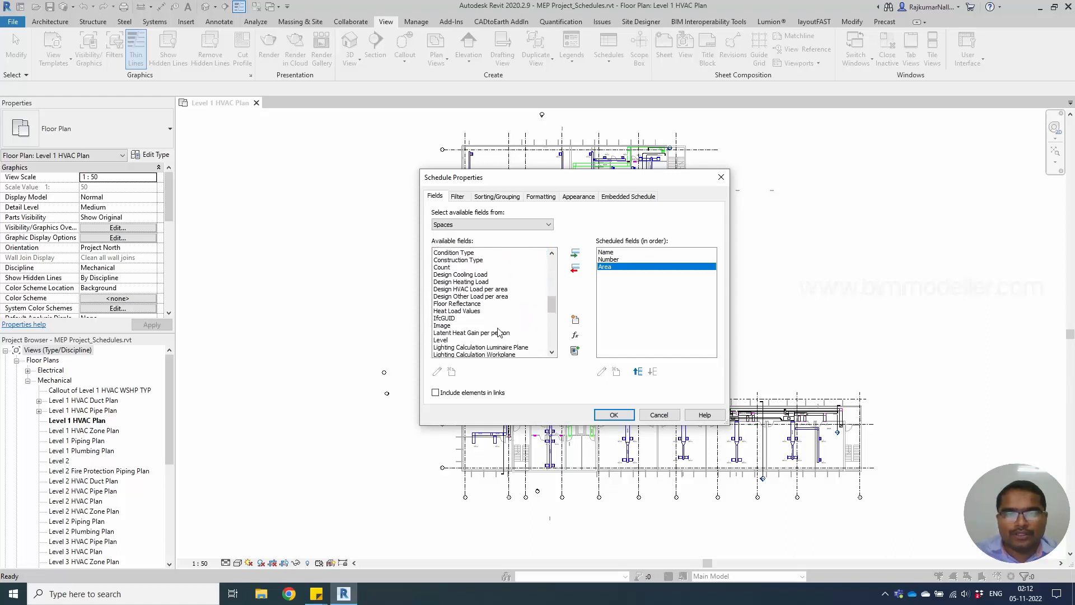
{"action": "scroll", "coordinate": [493, 331], "scroll_direction": "down", "scroll_amount": 1}
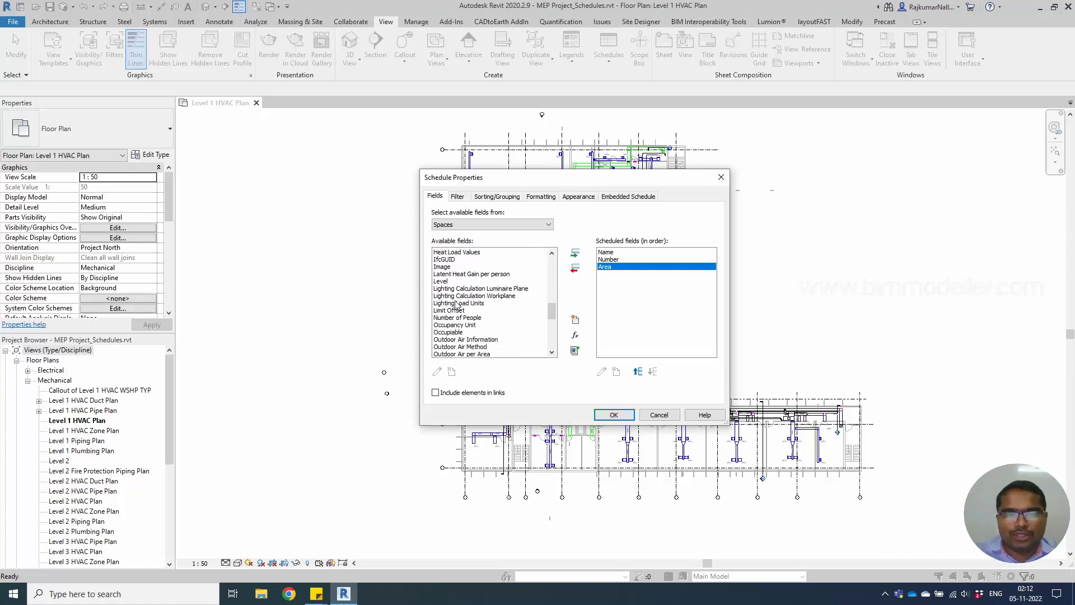
{"action": "left_click", "coordinate": [448, 282]}
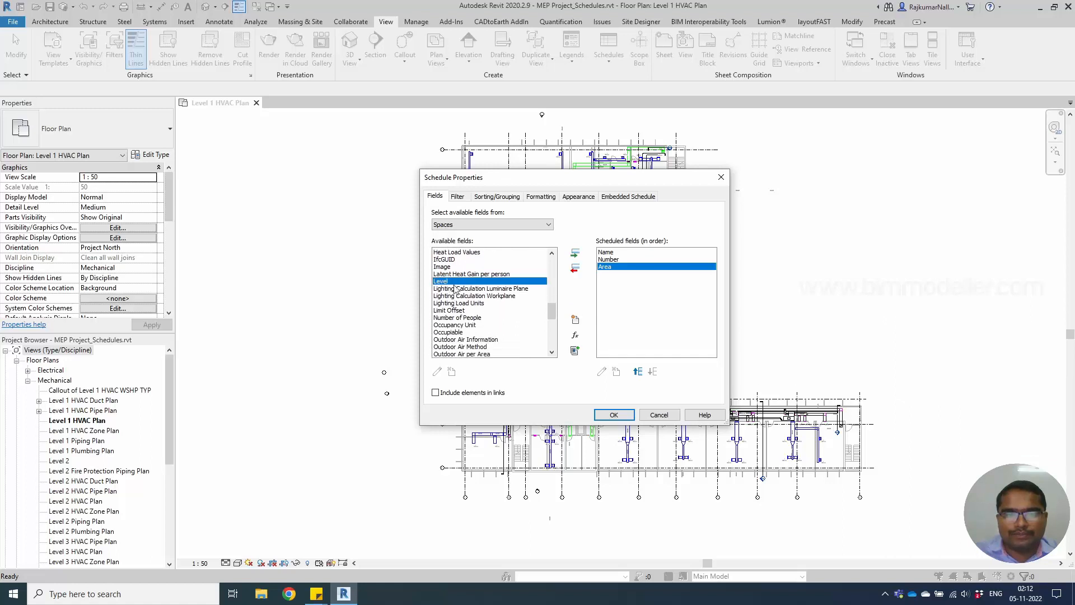
{"action": "left_click", "coordinate": [576, 254]}
Add the Zone field to the space schedule and generate the schedule
{"action": "left_click", "coordinate": [476, 312]}
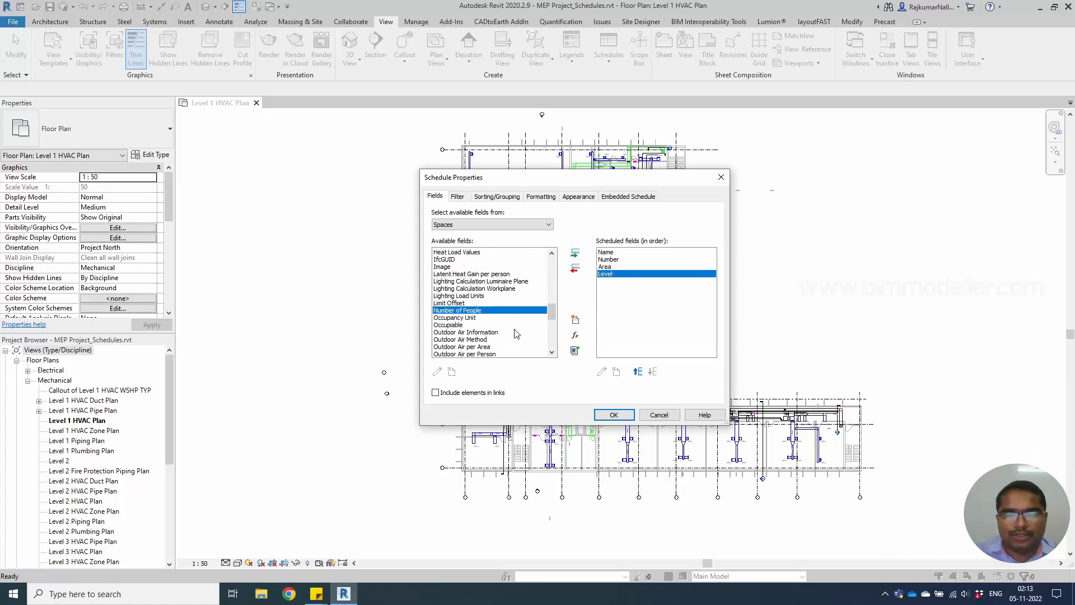
{"action": "scroll", "coordinate": [528, 344], "scroll_direction": "down", "scroll_amount": 4}
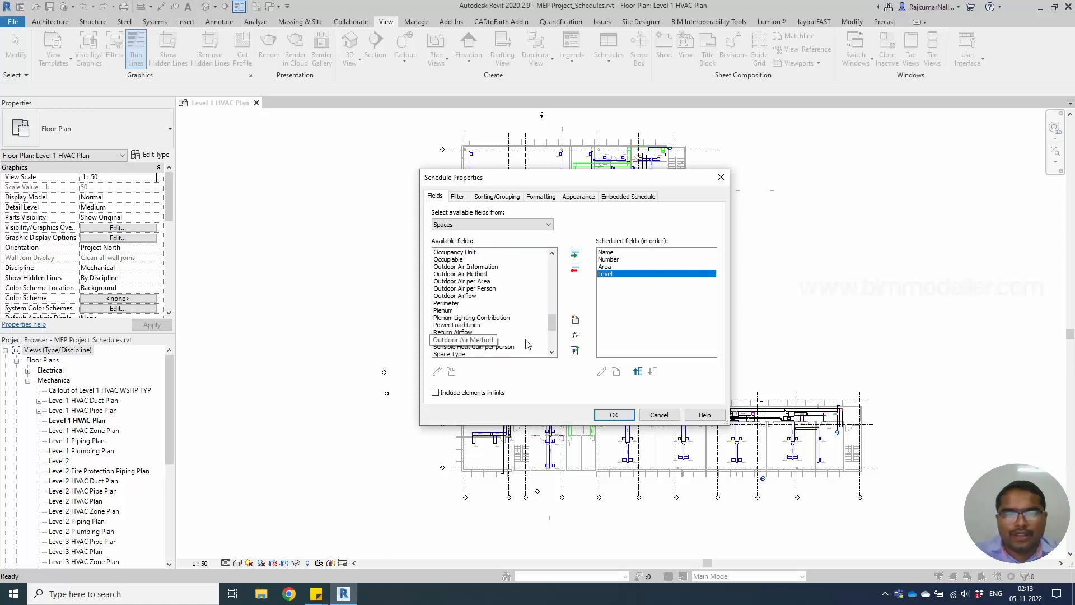
{"action": "scroll", "coordinate": [527, 345], "scroll_direction": "down", "scroll_amount": 1}
{"action": "scroll", "coordinate": [527, 345], "scroll_direction": "down", "scroll_amount": 2}
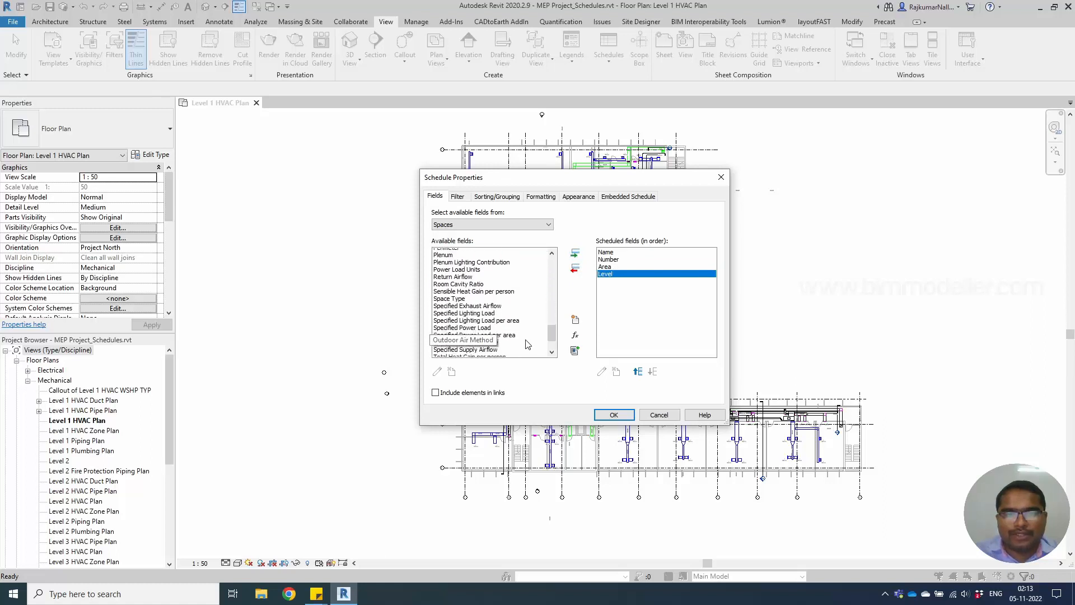
{"action": "scroll", "coordinate": [506, 341], "scroll_direction": "down", "scroll_amount": 2}
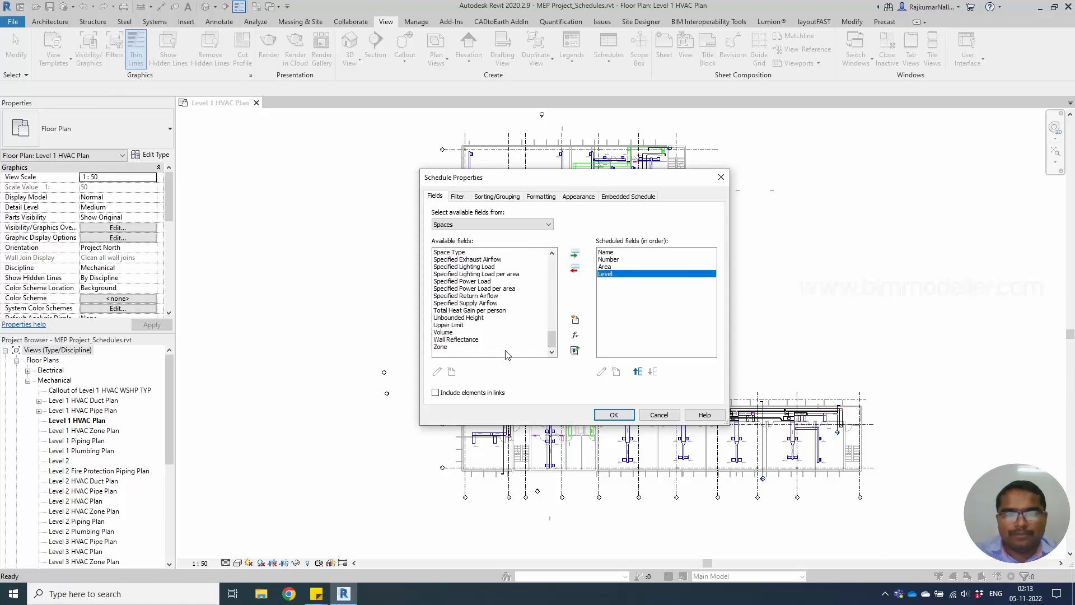
{"action": "left_click", "coordinate": [442, 332]}
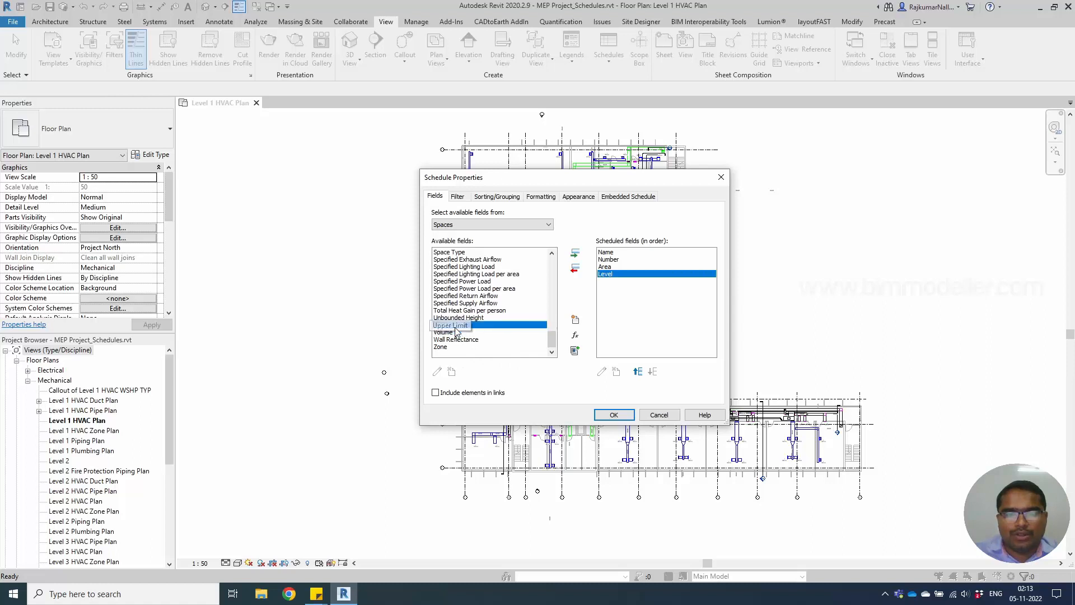
{"action": "double_click", "coordinate": [448, 347]}
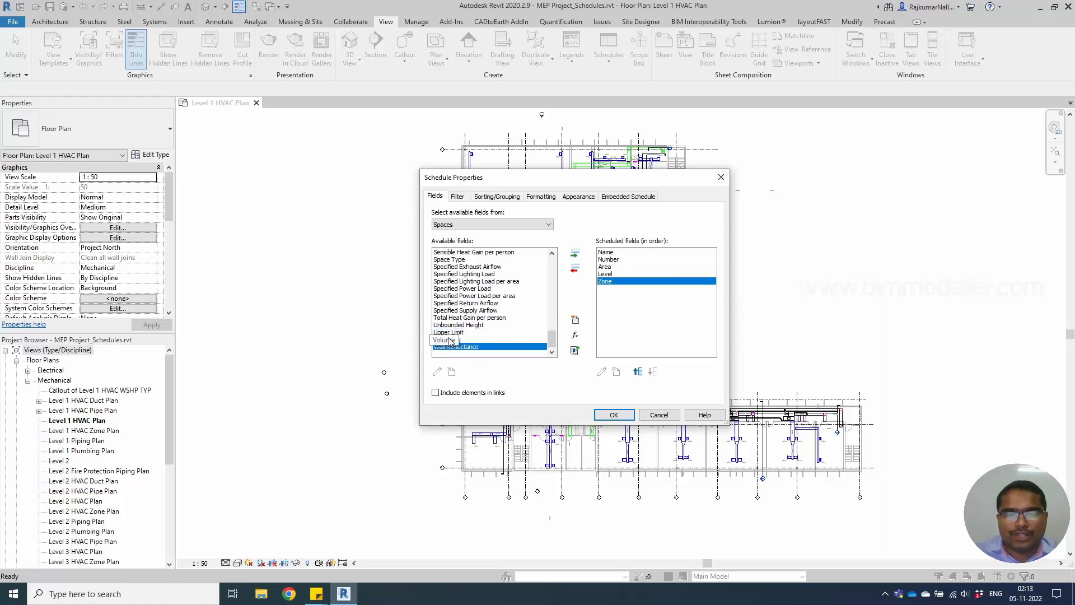
{"action": "left_click", "coordinate": [615, 415]}
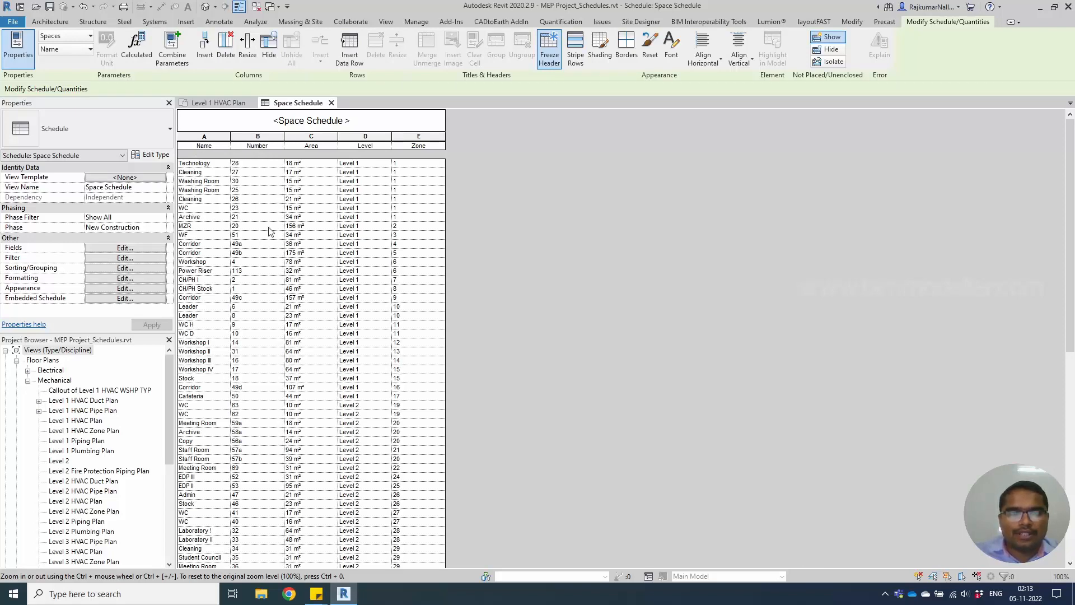
Reorder the space schedule's fields so that Number comes before Name, and apply the change
{"action": "left_click", "coordinate": [114, 248]}
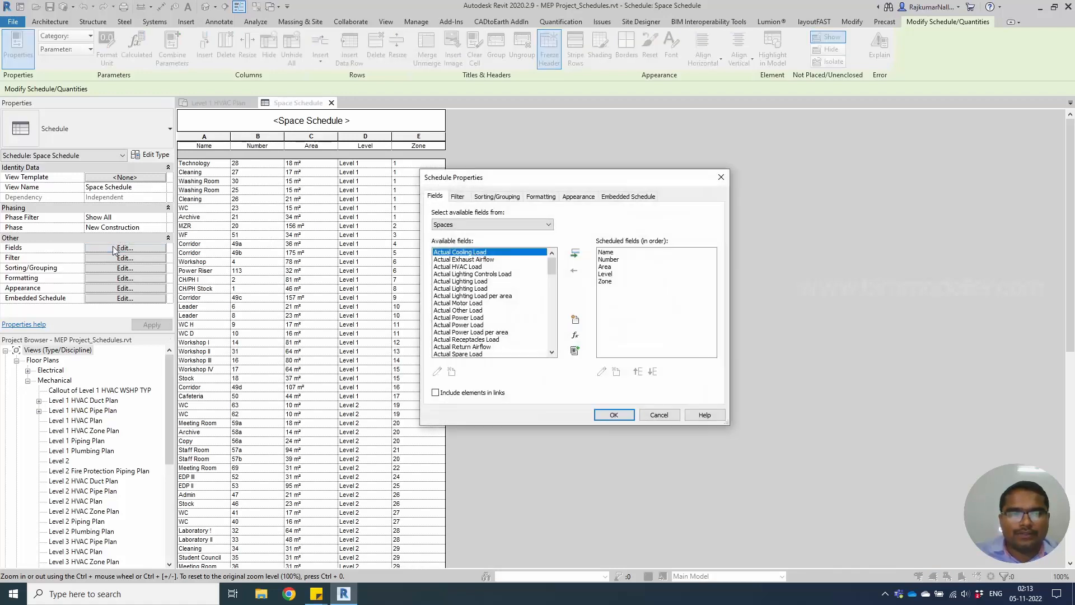
{"action": "left_click", "coordinate": [608, 260]}
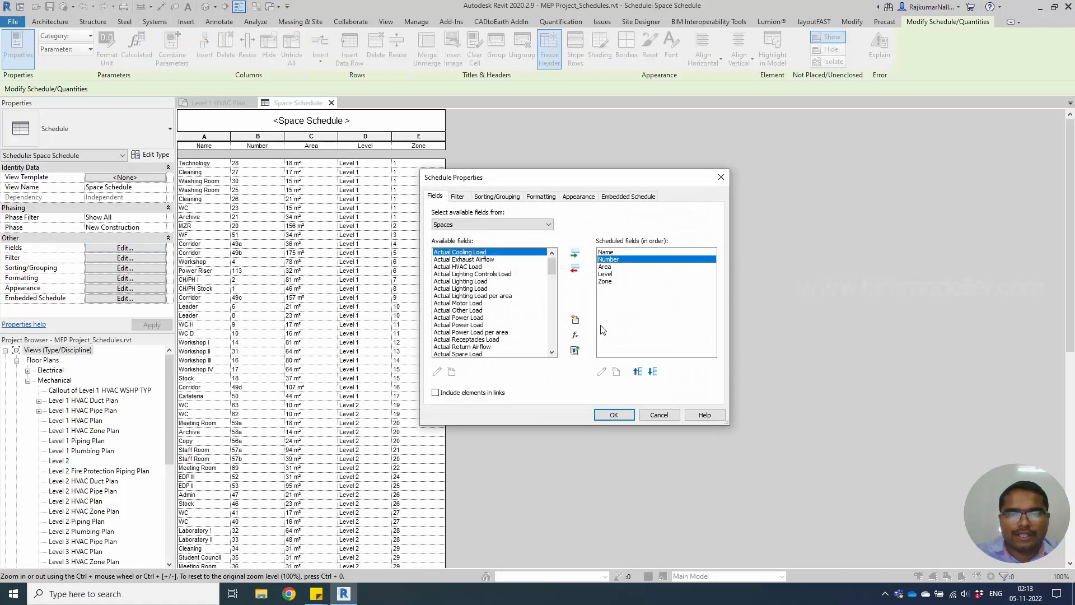
{"action": "left_click", "coordinate": [638, 372]}
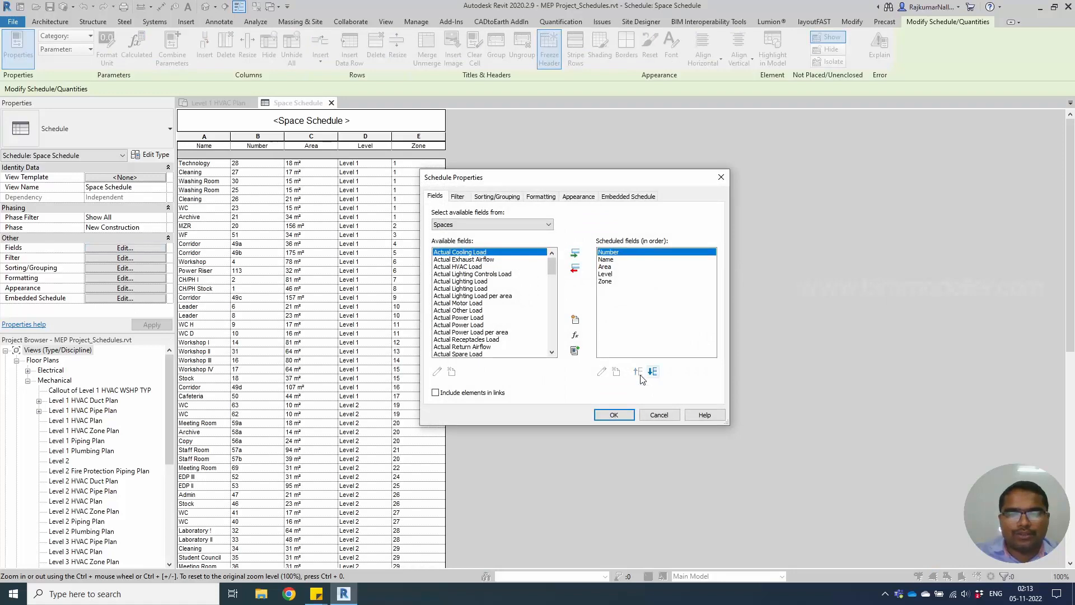
{"action": "left_click", "coordinate": [614, 416]}
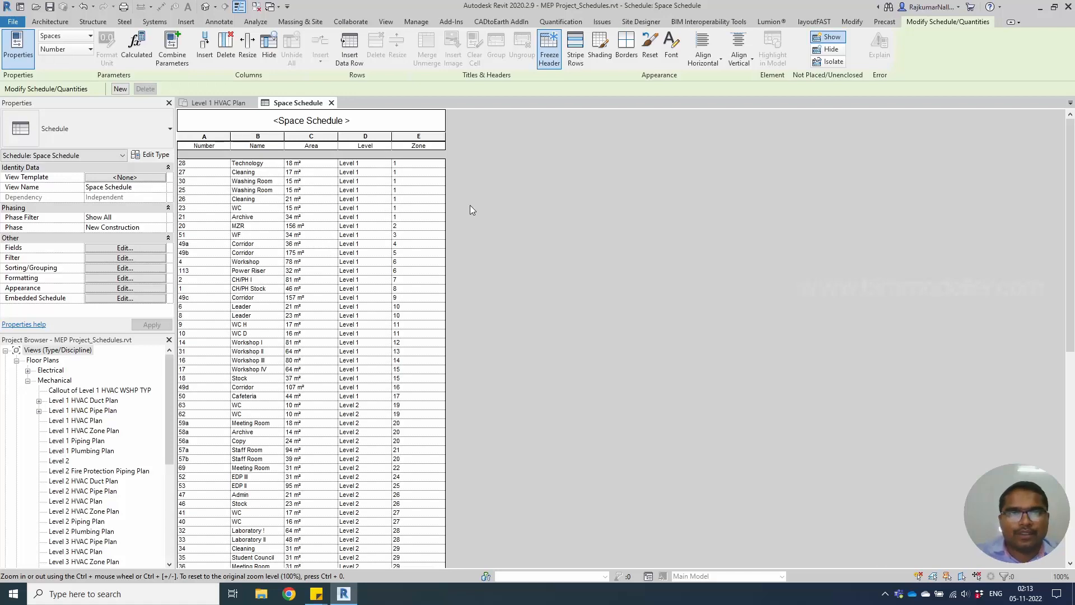
Create a new schedule of building components for the Air Terminals category, named Air Terminal Schedule, with the New Construction phase
{"action": "left_click", "coordinate": [390, 23]}
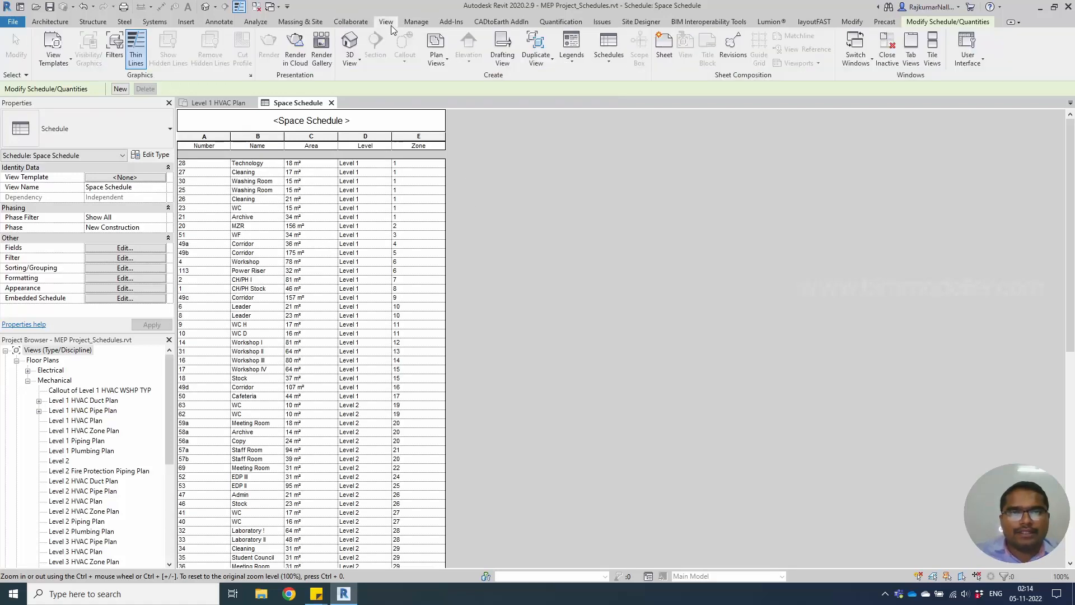
{"action": "left_click", "coordinate": [609, 53]}
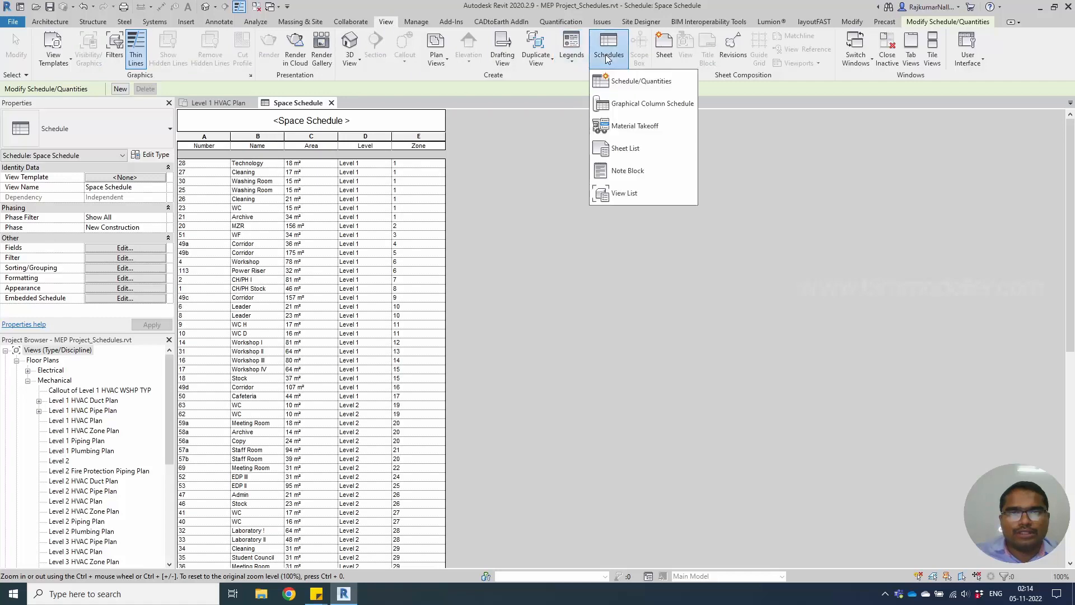
{"action": "left_click", "coordinate": [626, 82]}
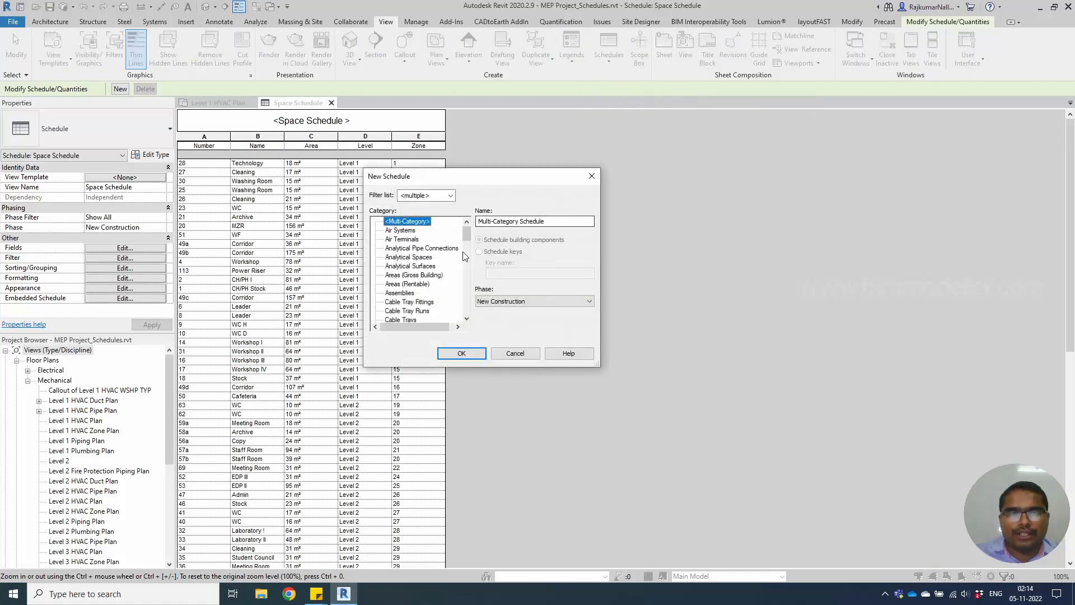
{"action": "left_click", "coordinate": [422, 249]}
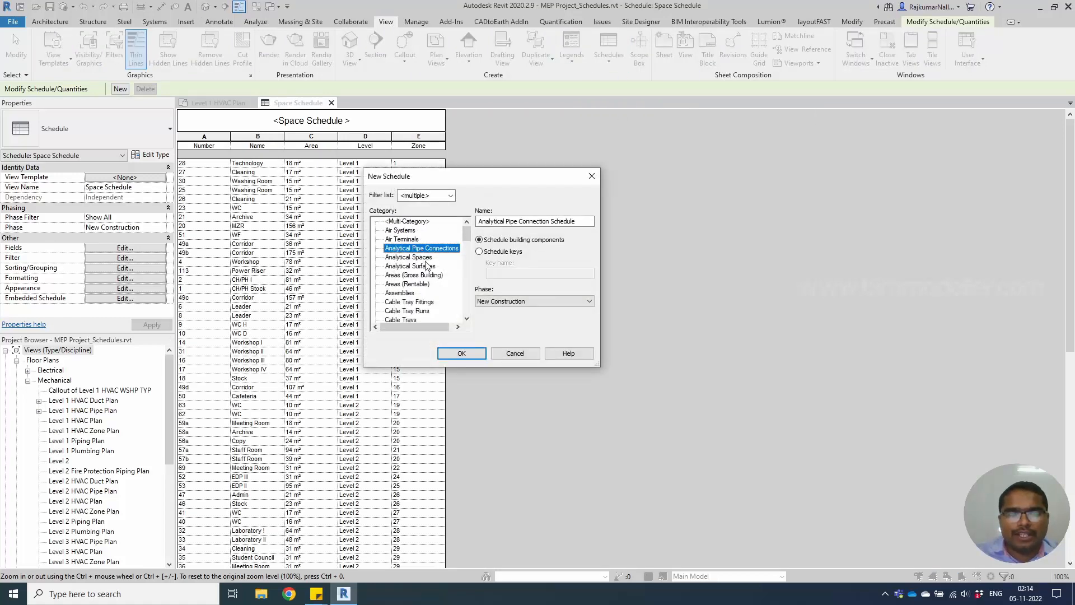
{"action": "key", "text": "Down"}
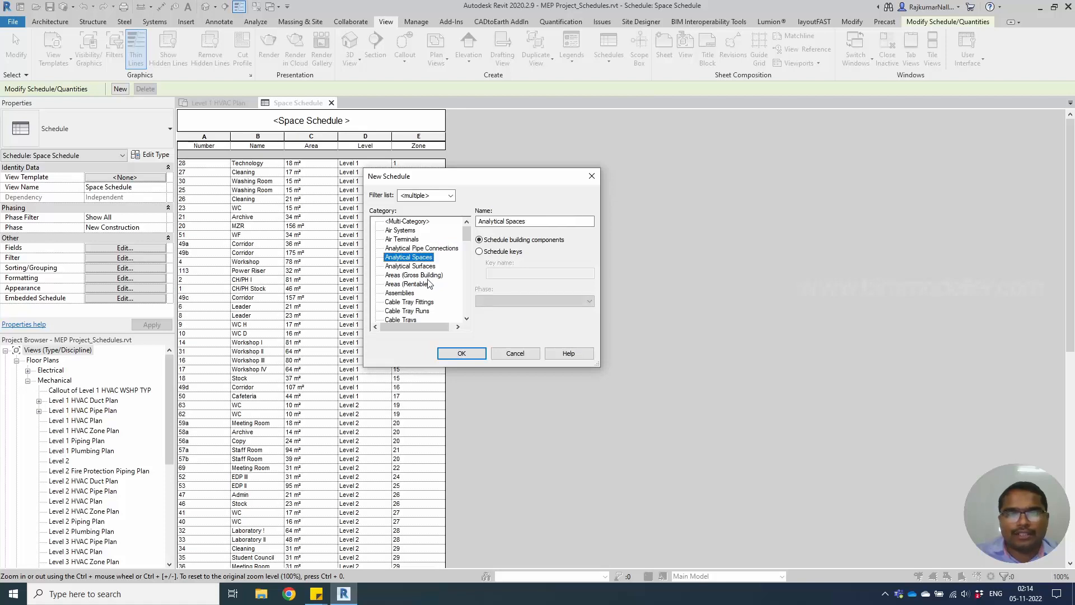
{"action": "left_click", "coordinate": [402, 239]}
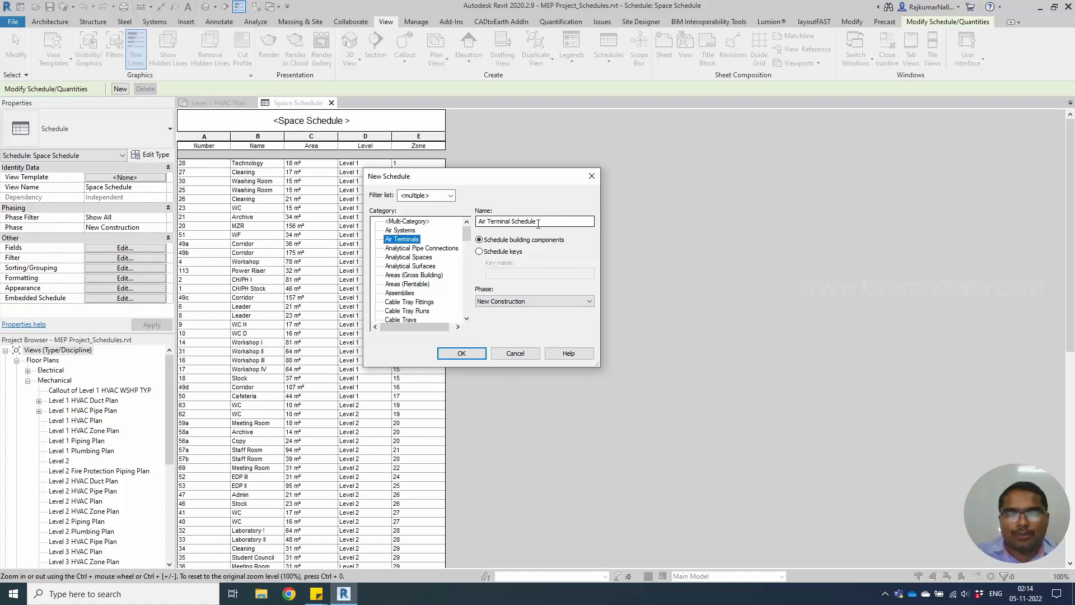
{"action": "left_click", "coordinate": [476, 357]}
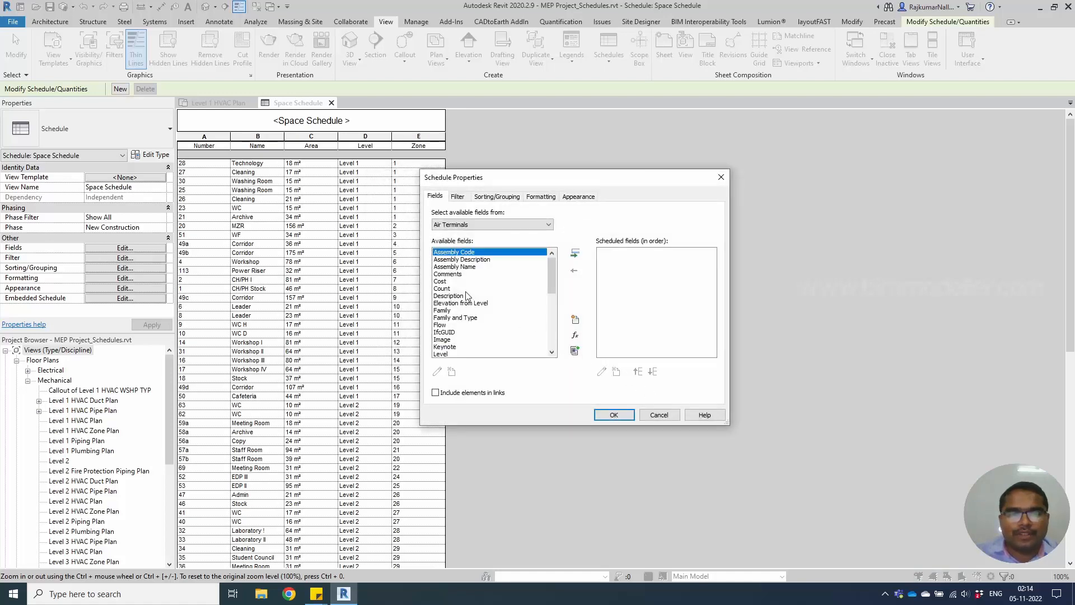
Add the Family and the Family and Type fields to the air terminal schedule
{"action": "left_click", "coordinate": [466, 290]}
{"action": "left_click", "coordinate": [475, 310]}
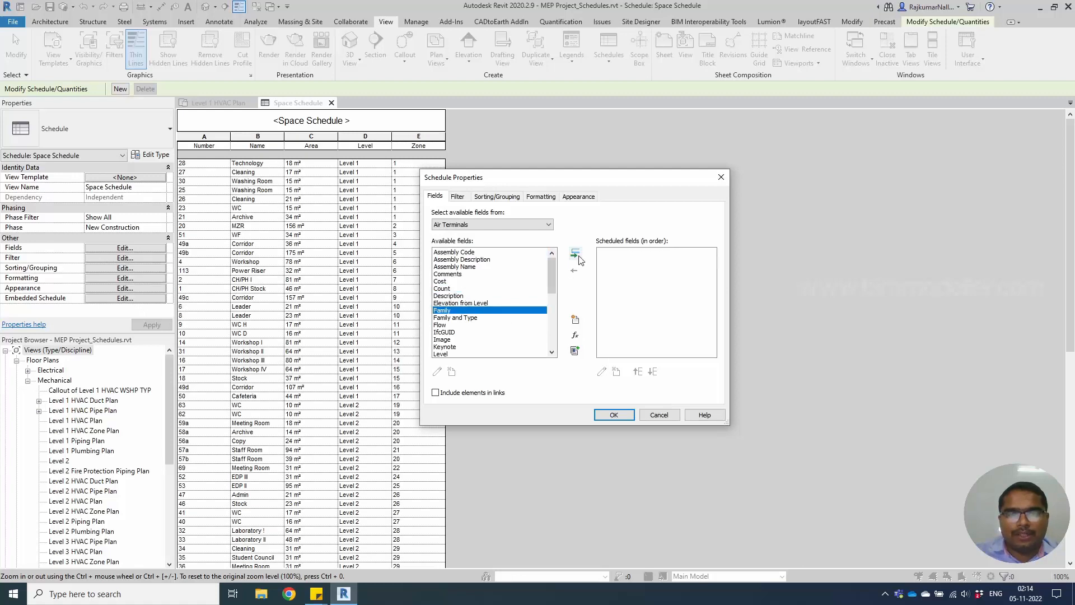
{"action": "left_click", "coordinate": [575, 253]}
{"action": "double_click", "coordinate": [479, 314]}
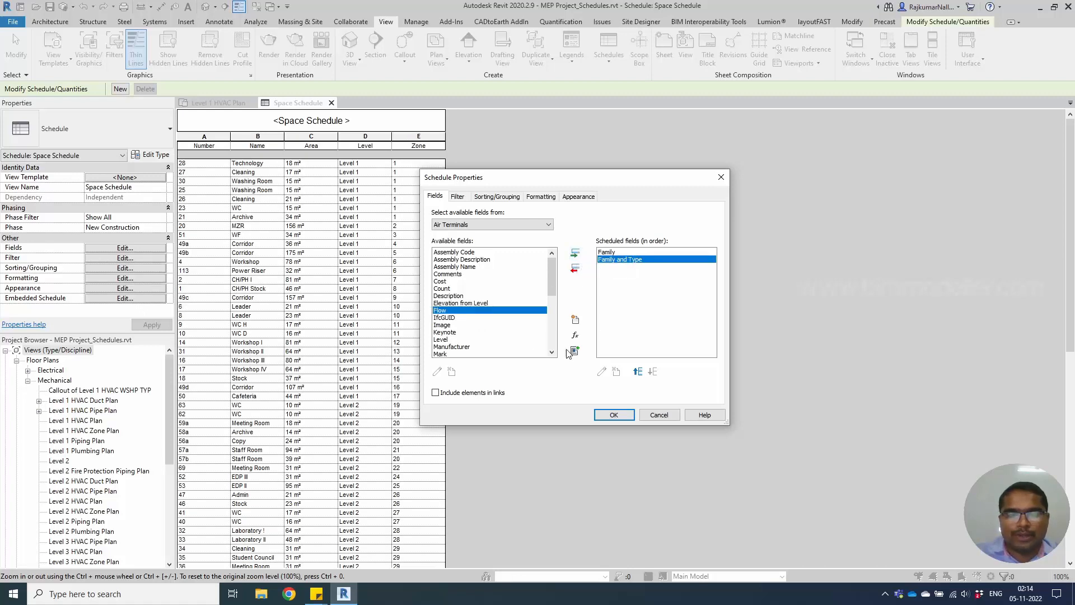
Add the Level, Manufacturer, Flow and Elevation from Level fields to the air terminal schedule
{"action": "double_click", "coordinate": [447, 340]}
{"action": "double_click", "coordinate": [475, 340]}
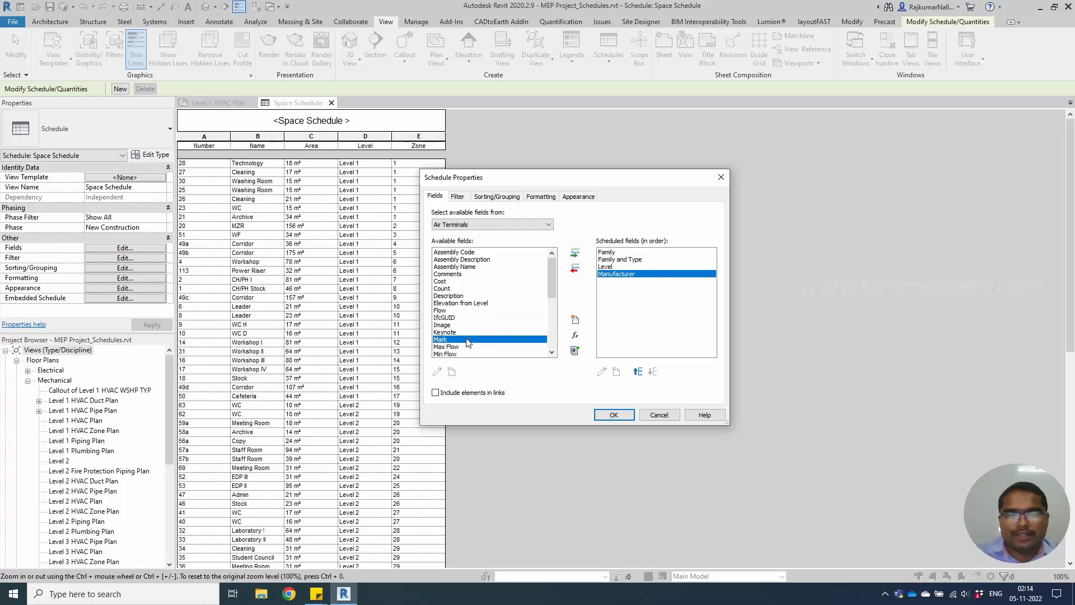
{"action": "scroll", "coordinate": [478, 307], "scroll_direction": "down", "scroll_amount": 1}
{"action": "scroll", "coordinate": [477, 306], "scroll_direction": "down", "scroll_amount": 2}
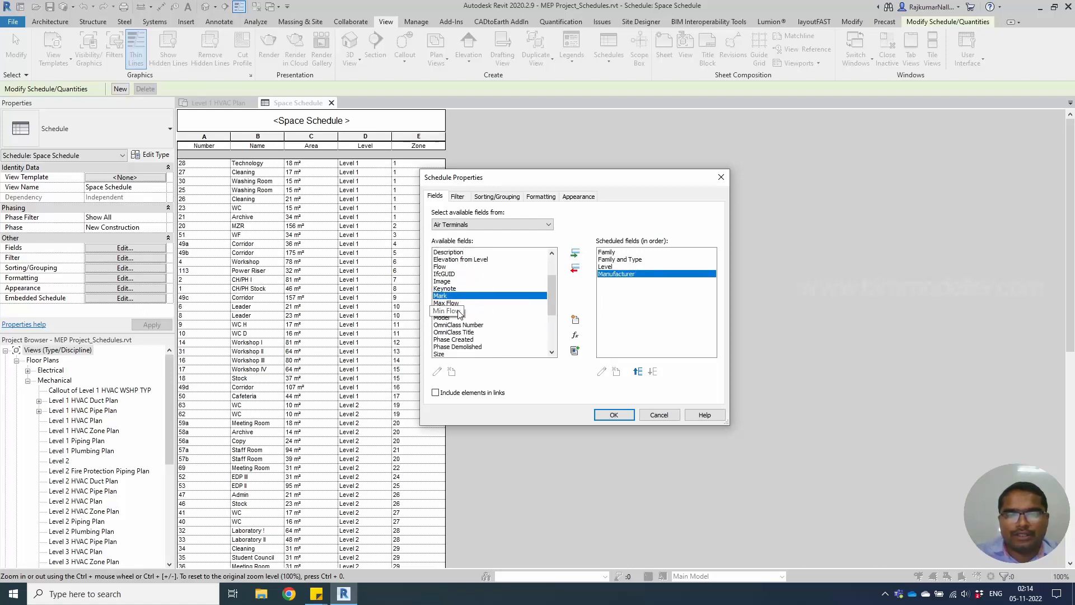
{"action": "scroll", "coordinate": [461, 322], "scroll_direction": "up", "scroll_amount": 1}
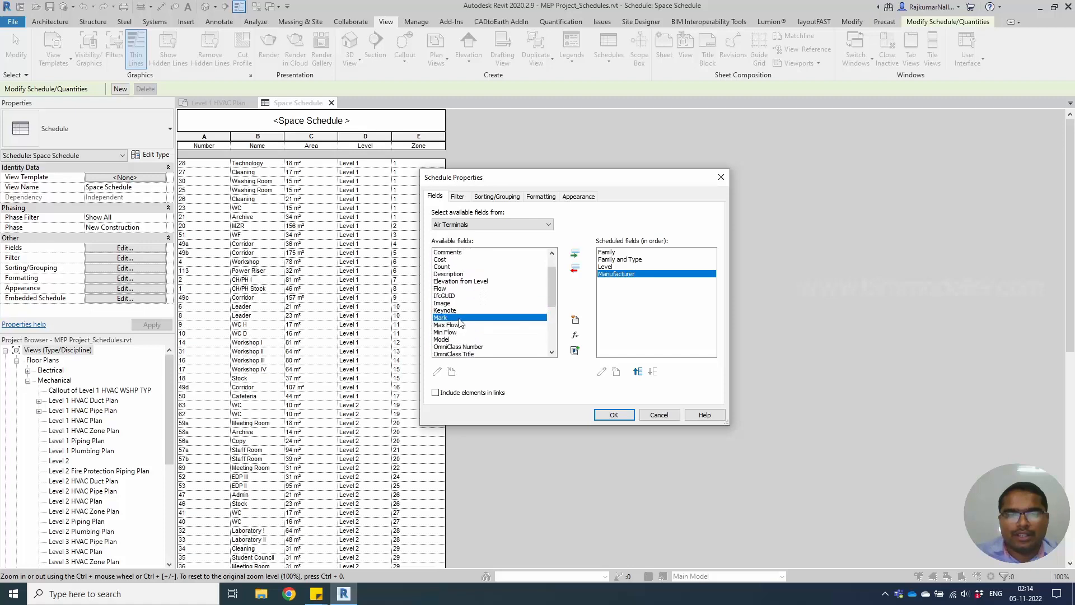
{"action": "double_click", "coordinate": [445, 289]}
{"action": "scroll", "coordinate": [479, 318], "scroll_direction": "up", "scroll_amount": 1}
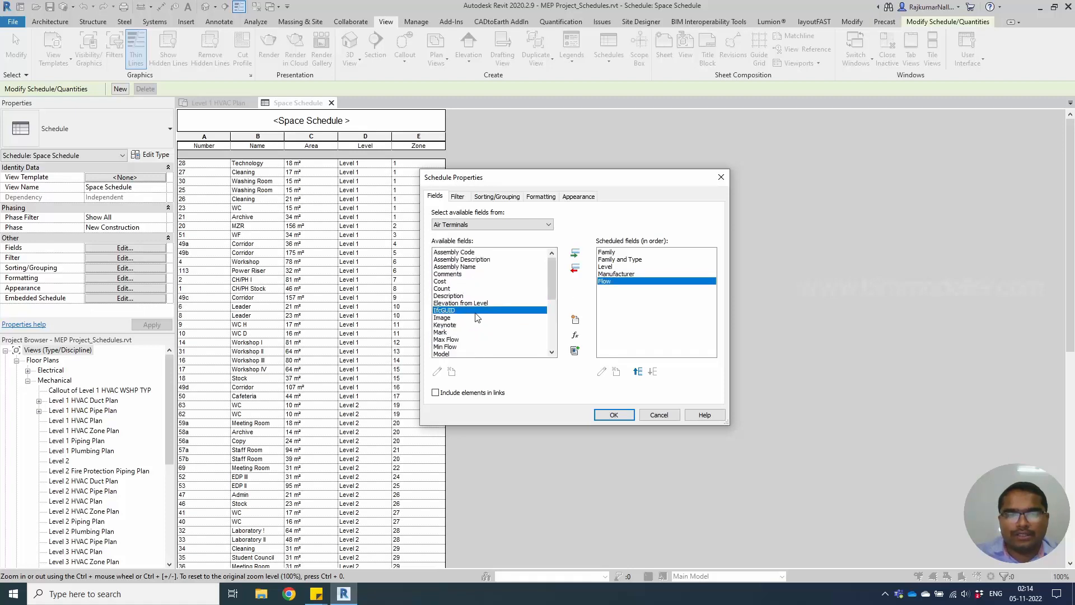
{"action": "double_click", "coordinate": [468, 303]}
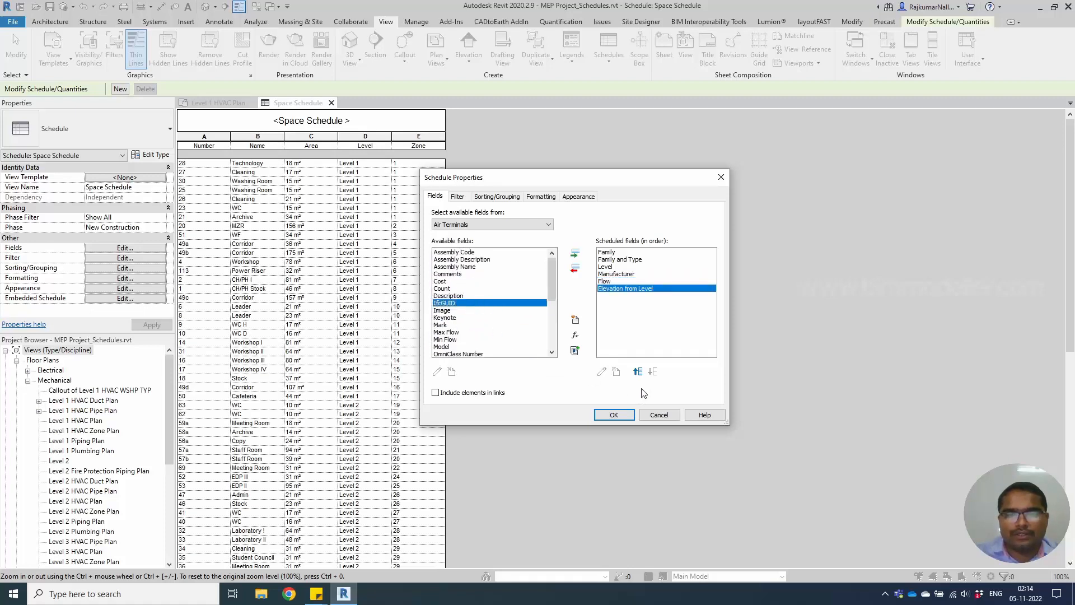
Move Elevation from Level directly below Level in the air terminal schedule's field order and generate the schedule
{"action": "left_click", "coordinate": [638, 372]}
{"action": "left_click", "coordinate": [638, 372]}
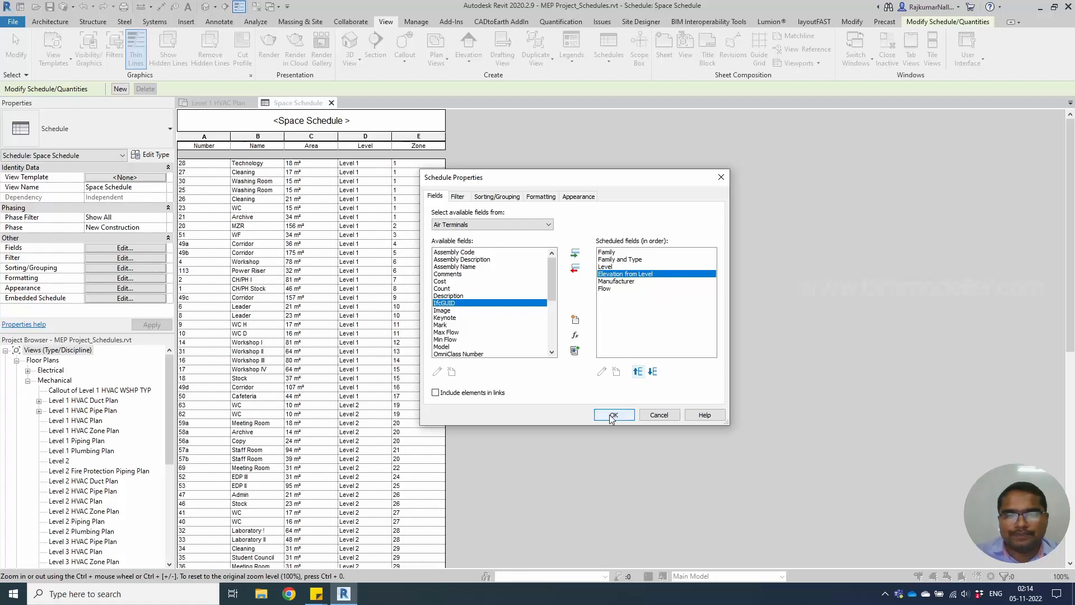
{"action": "left_click", "coordinate": [627, 283]}
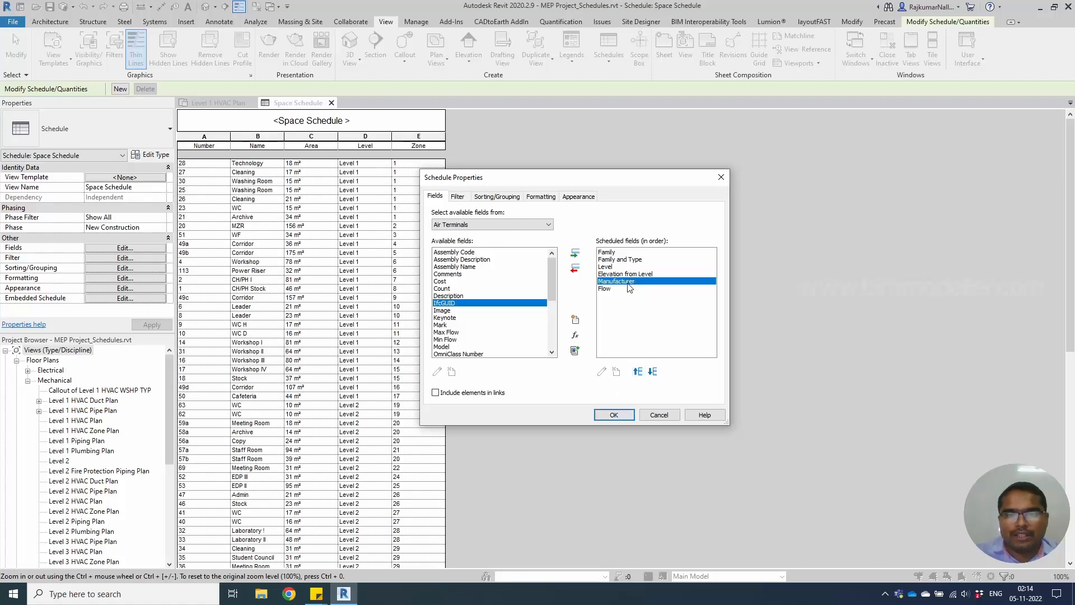
{"action": "left_click", "coordinate": [617, 414]}
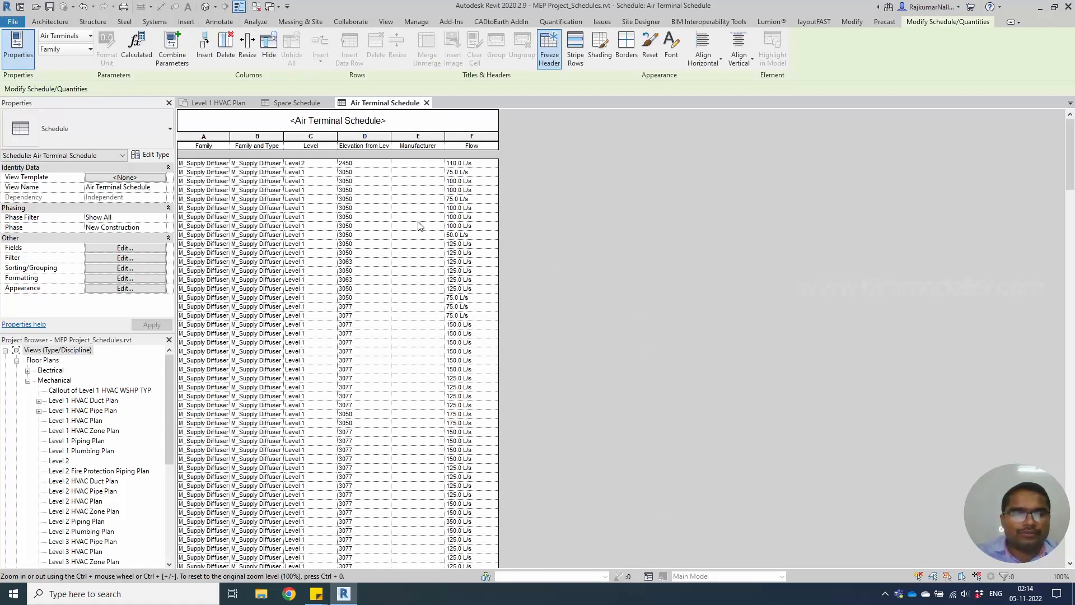
{"action": "left_click", "coordinate": [410, 185]}
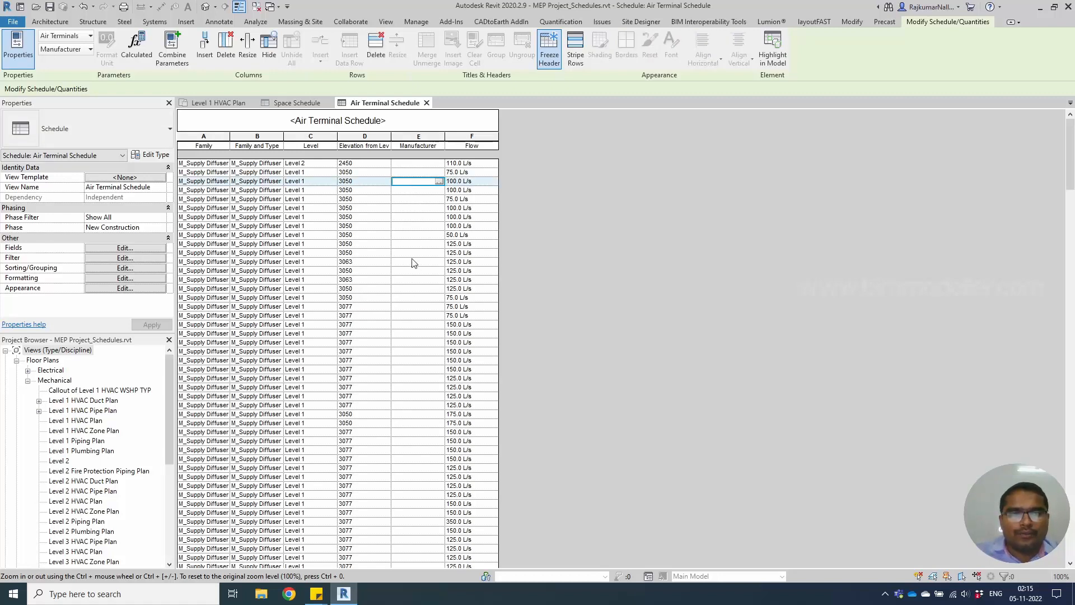
Create a new schedule of building components for the Ducts category, named Duct Schedule, with the New Construction phase
{"action": "left_click", "coordinate": [391, 24]}
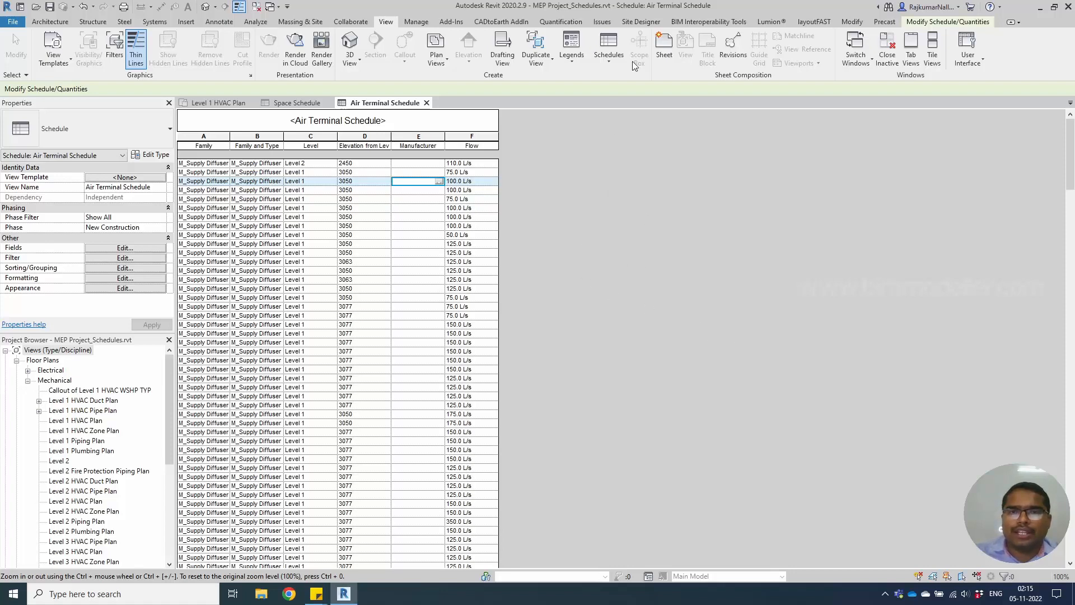
{"action": "left_click", "coordinate": [609, 48]}
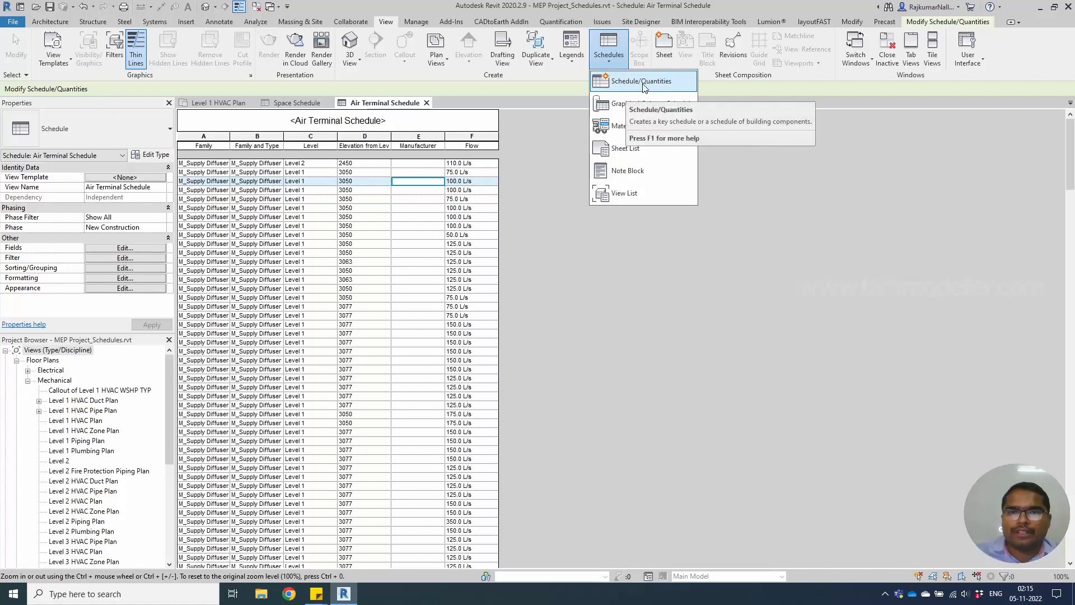
{"action": "left_click", "coordinate": [635, 84]}
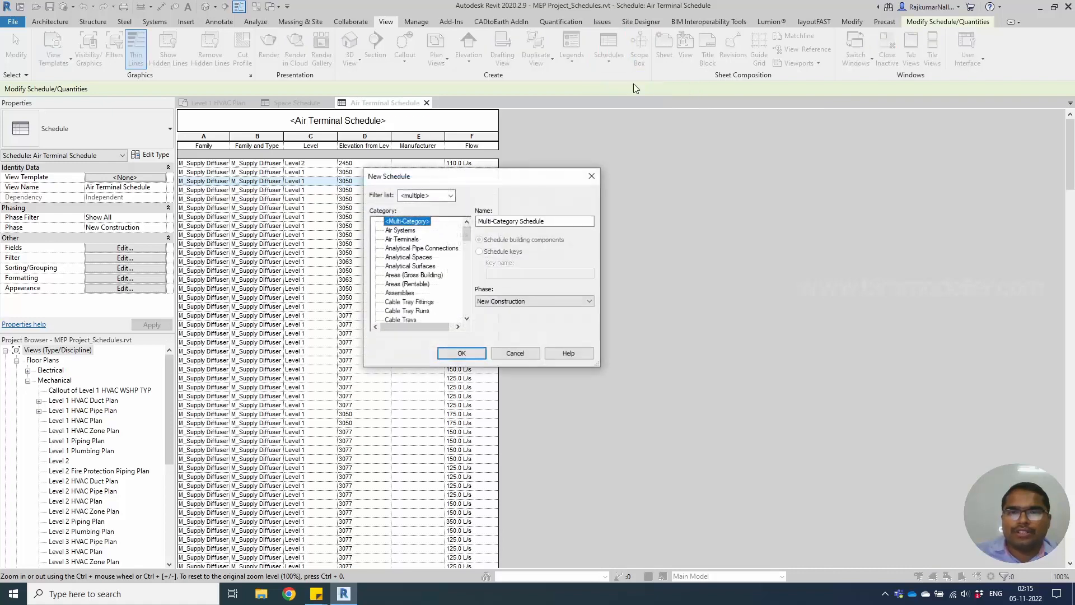
{"action": "left_click", "coordinate": [437, 276]}
{"action": "key", "text": "d"}
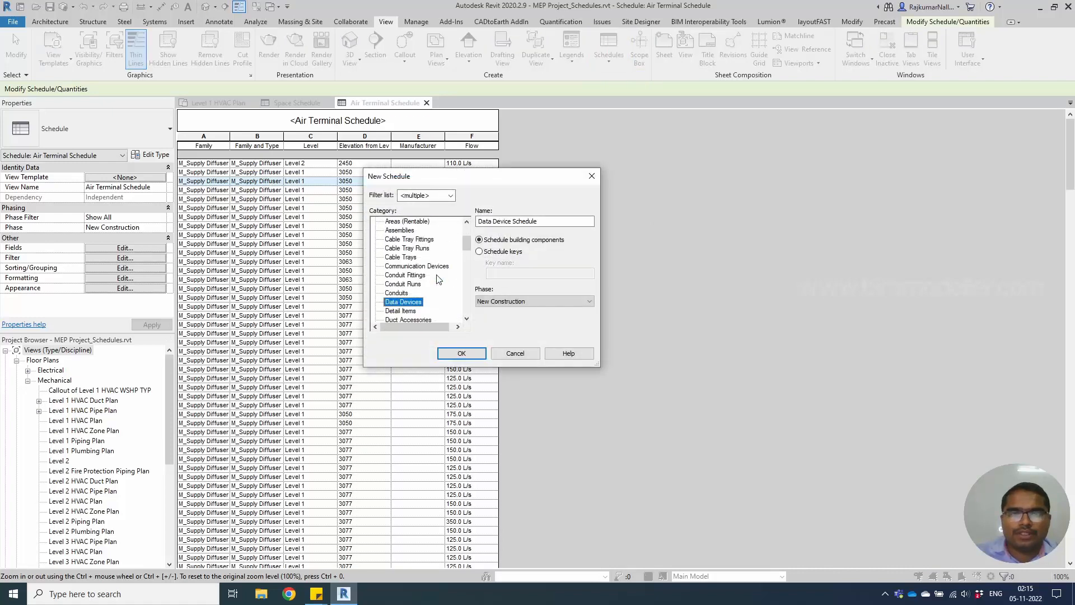
{"action": "scroll", "coordinate": [438, 279], "scroll_direction": "down", "scroll_amount": 1}
{"action": "scroll", "coordinate": [420, 303], "scroll_direction": "down", "scroll_amount": 2}
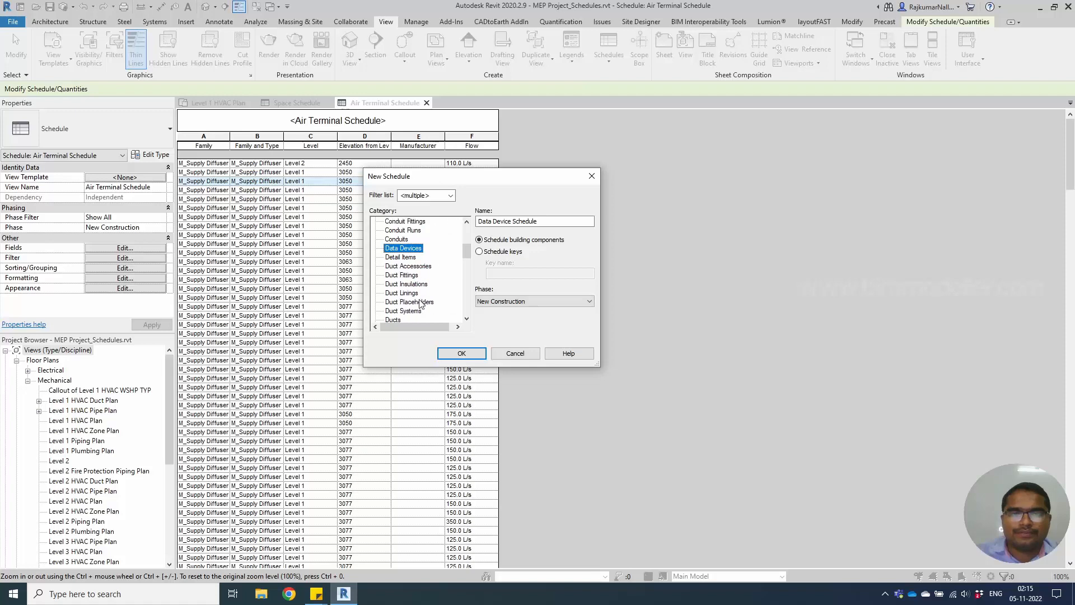
{"action": "left_click", "coordinate": [392, 302]}
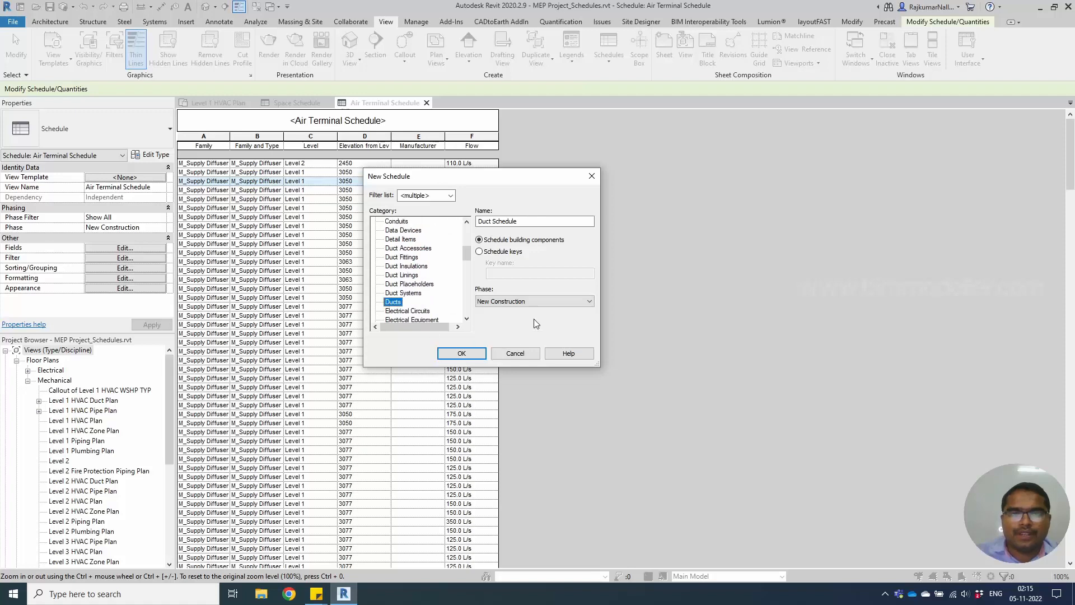
{"action": "left_click", "coordinate": [468, 360]}
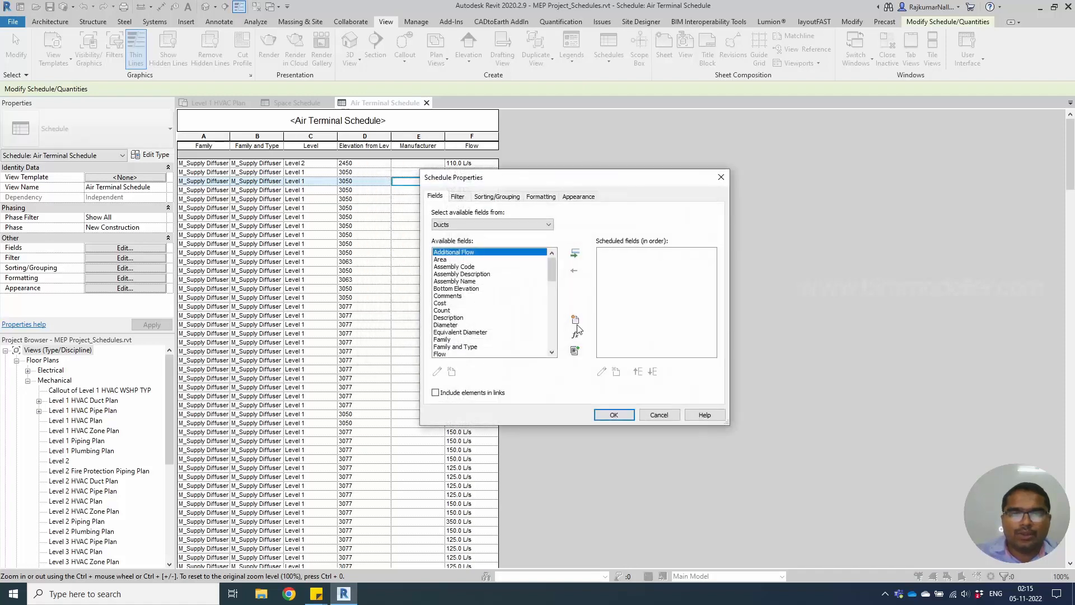
Add the Family and Type and Family fields to the duct schedule, placing Family first
{"action": "left_click", "coordinate": [497, 296]}
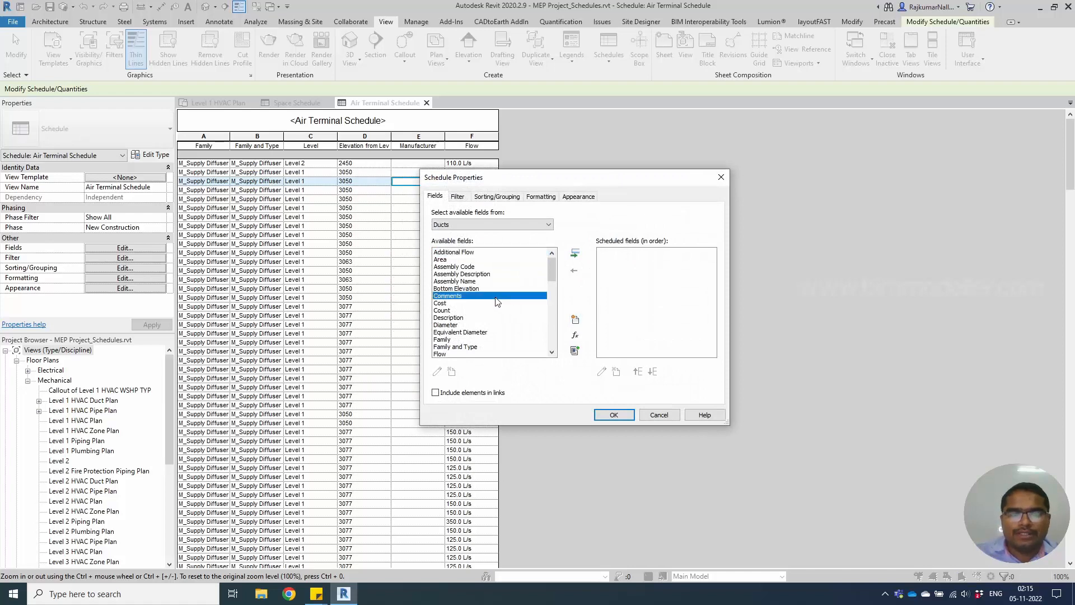
{"action": "key", "text": "f"}
{"action": "double_click", "coordinate": [469, 347]}
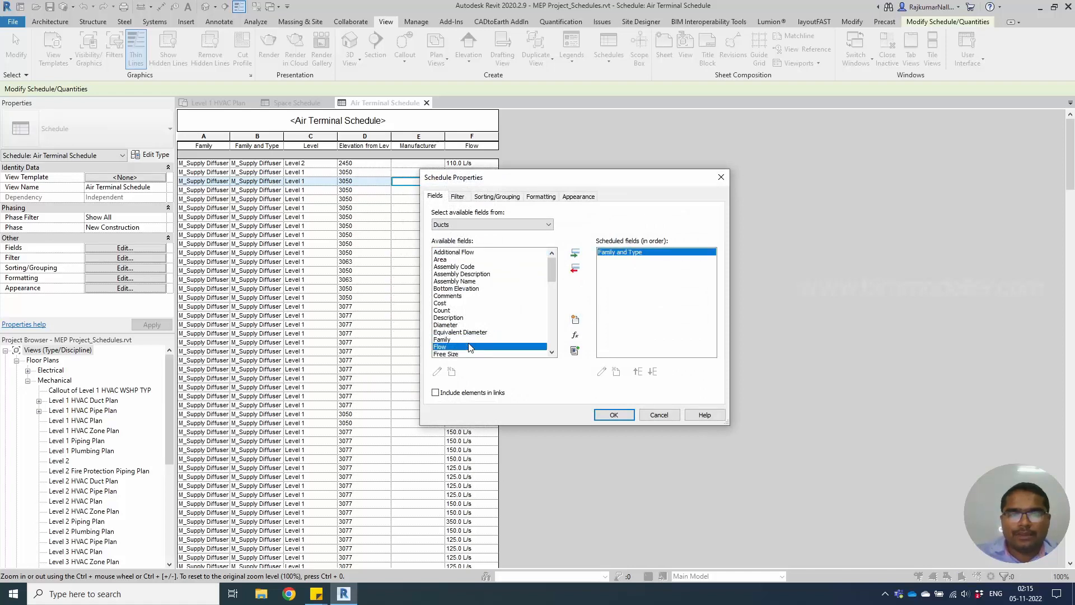
{"action": "double_click", "coordinate": [470, 340]}
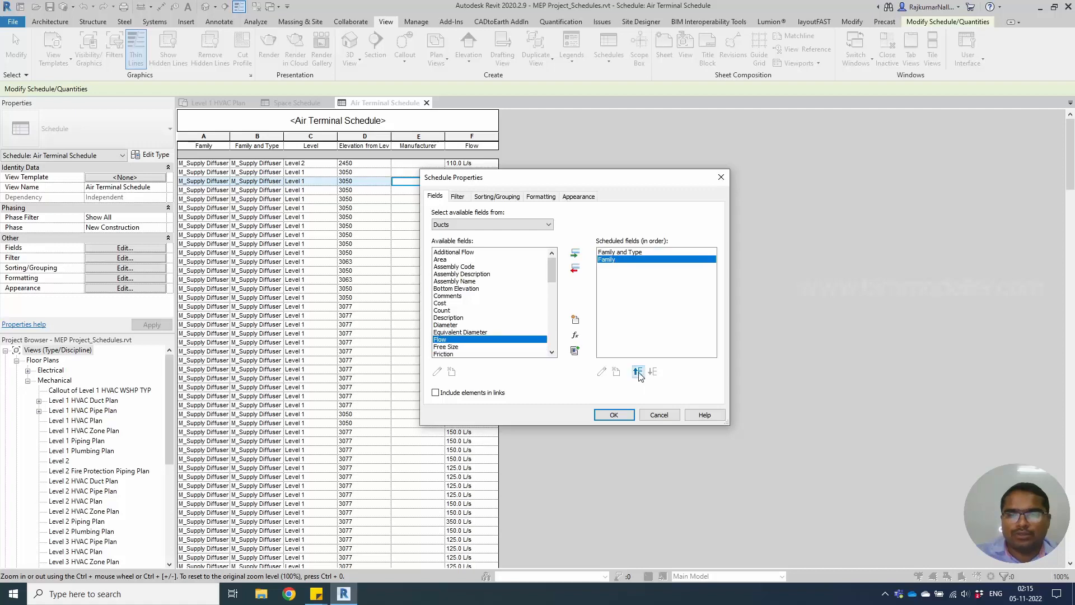
{"action": "left_click", "coordinate": [638, 371]}
Add the Size, Area and Cost fields to the duct schedule and move Cost below Family and Type
{"action": "left_click", "coordinate": [484, 333]}
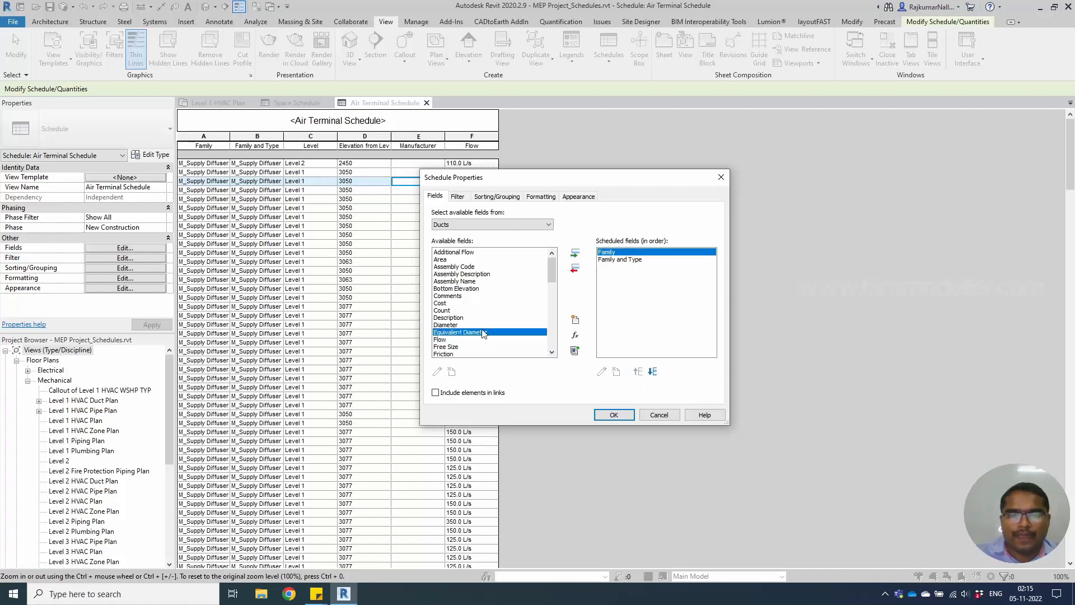
{"action": "key", "text": "s"}
{"action": "double_click", "coordinate": [467, 353]}
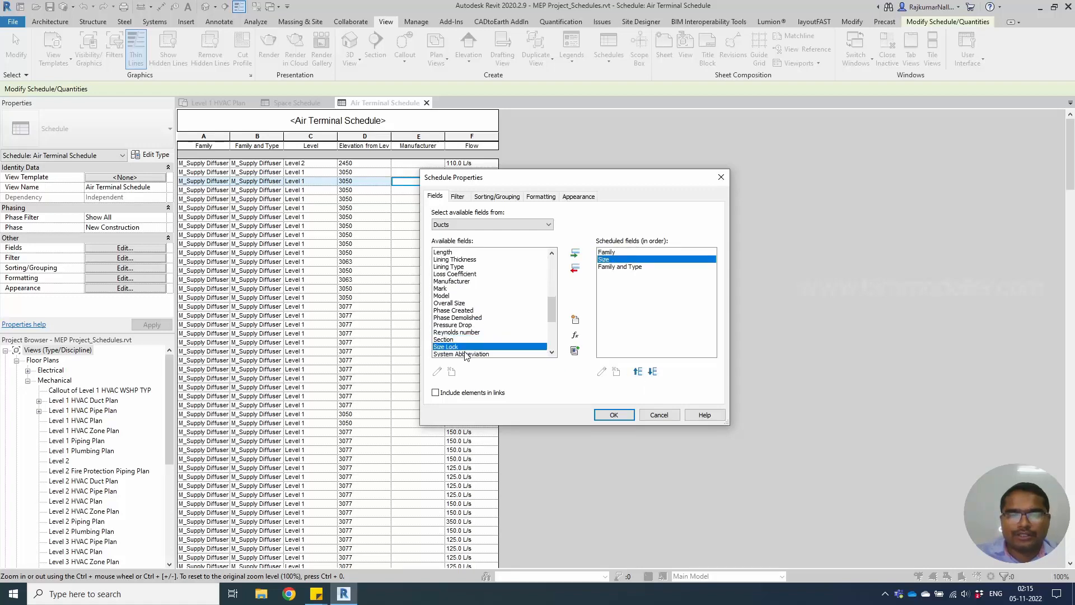
{"action": "left_click", "coordinate": [468, 325]}
{"action": "key", "text": "a"}
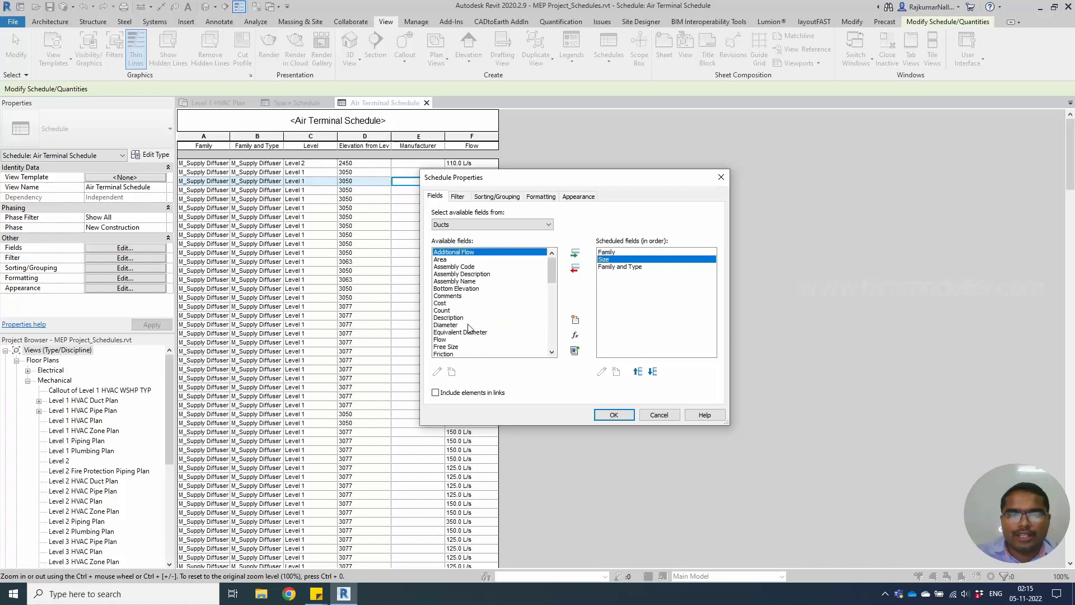
{"action": "double_click", "coordinate": [449, 259]}
{"action": "left_click", "coordinate": [440, 297]}
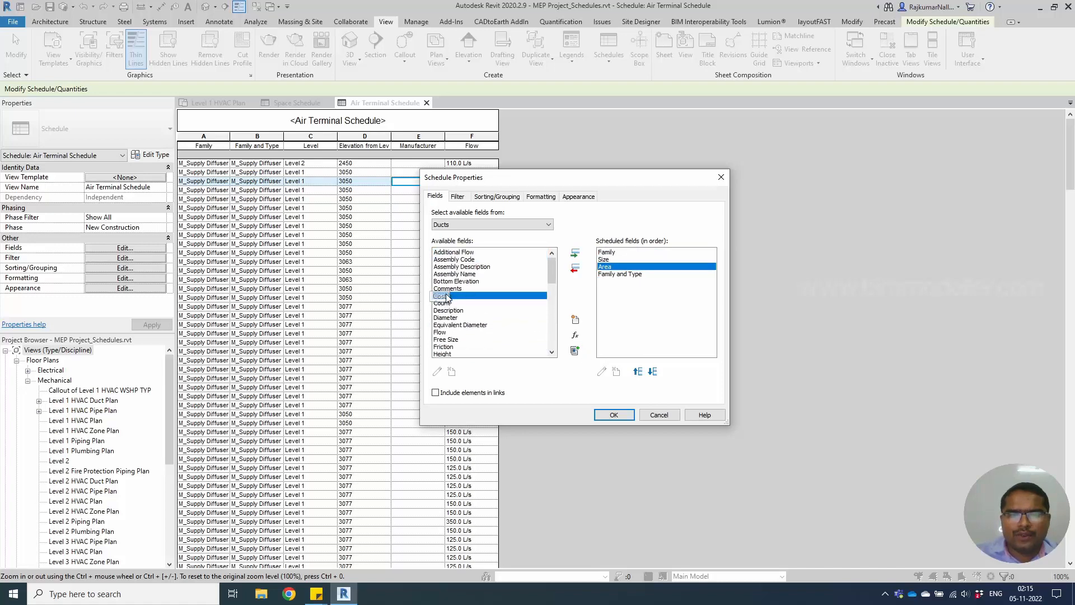
{"action": "double_click", "coordinate": [442, 296]}
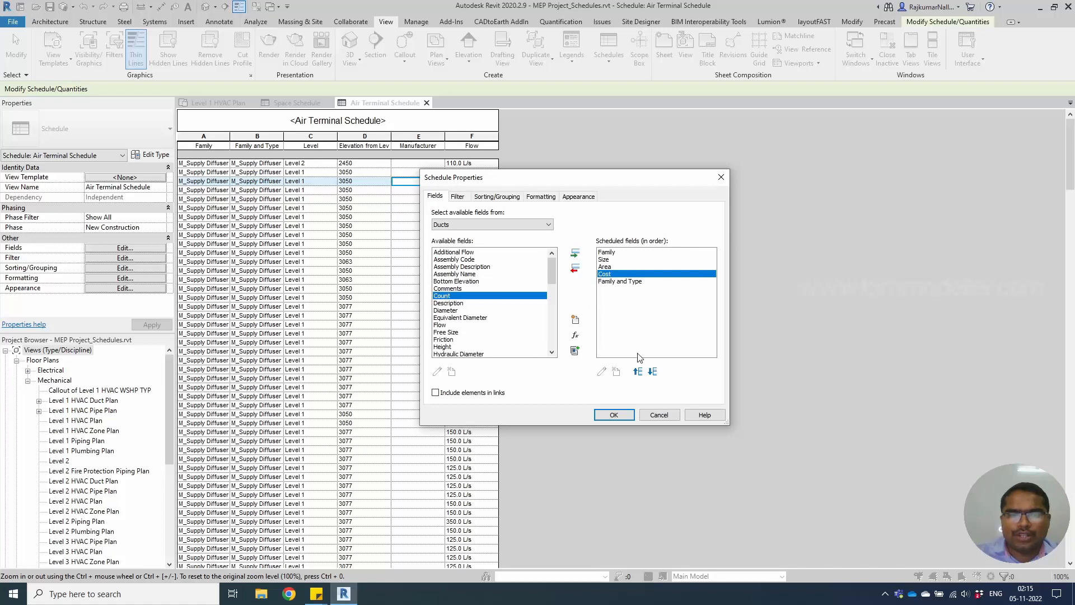
{"action": "left_click", "coordinate": [653, 372]}
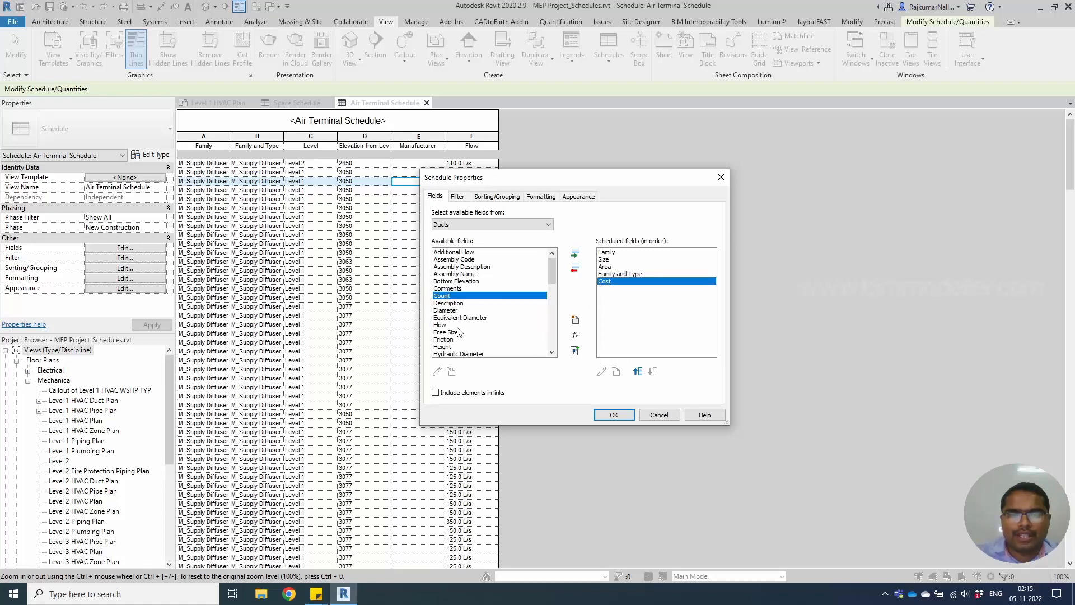
Add the Length field to the duct schedule after Cost
{"action": "left_click", "coordinate": [448, 311]}
{"action": "scroll", "coordinate": [464, 332], "scroll_direction": "down", "scroll_amount": 3}
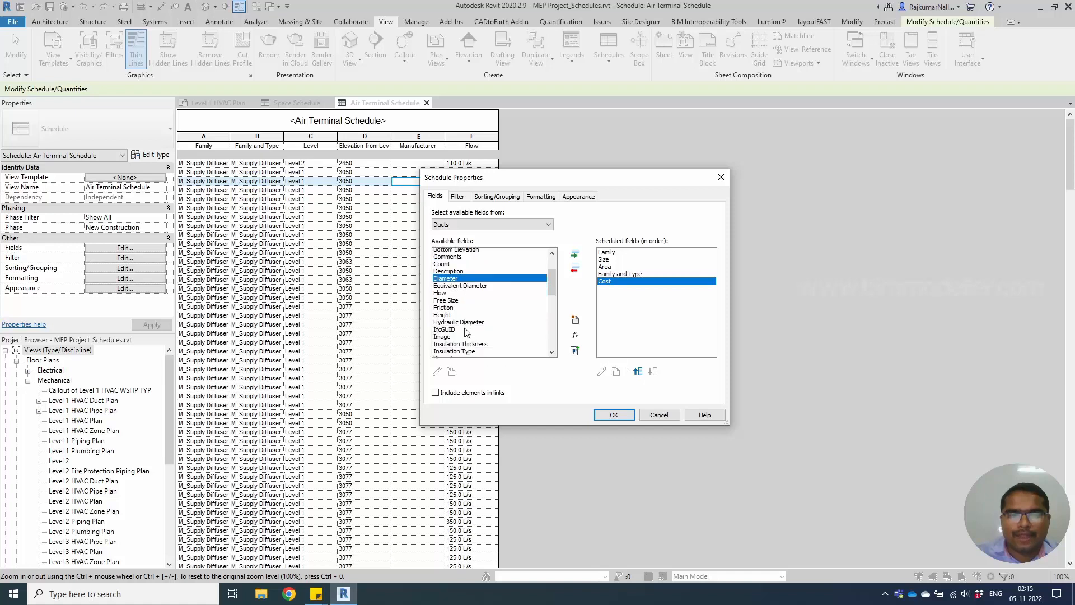
{"action": "scroll", "coordinate": [464, 331], "scroll_direction": "down", "scroll_amount": 1}
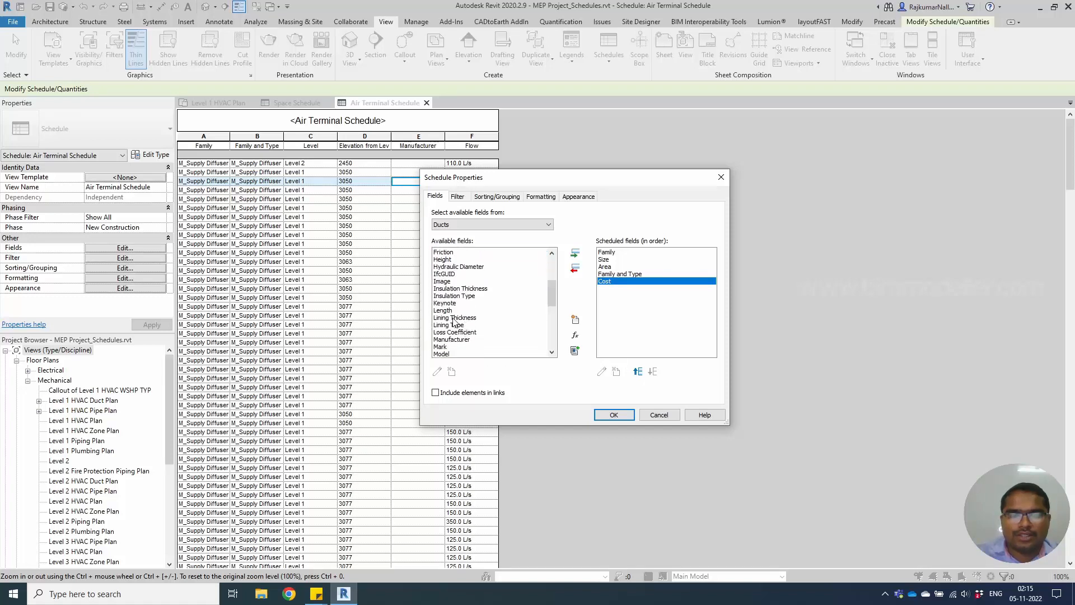
{"action": "left_click", "coordinate": [445, 311]}
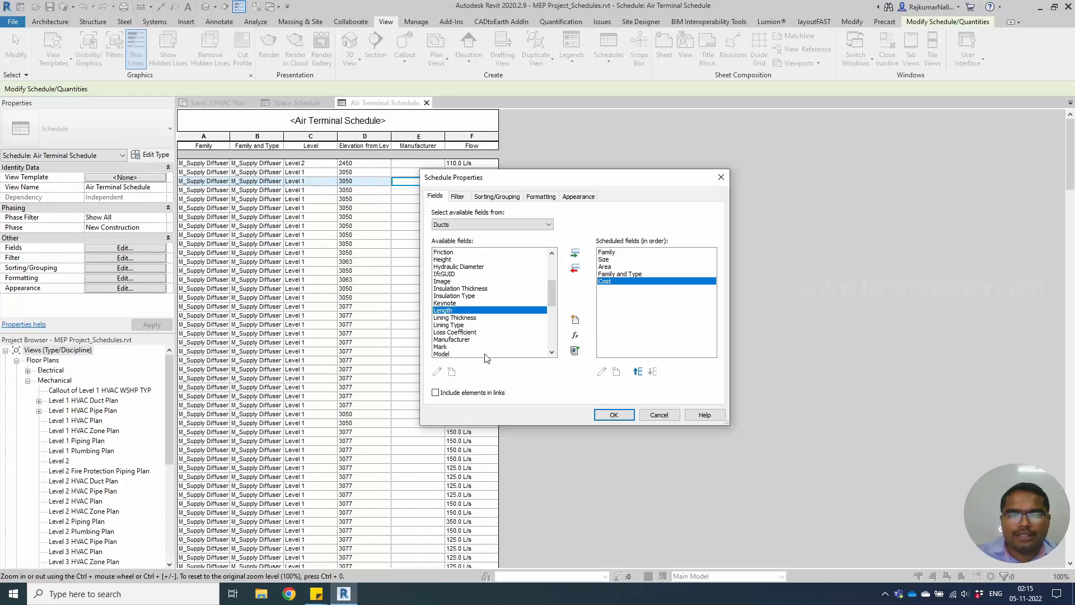
{"action": "scroll", "coordinate": [480, 337], "scroll_direction": "down", "scroll_amount": 2}
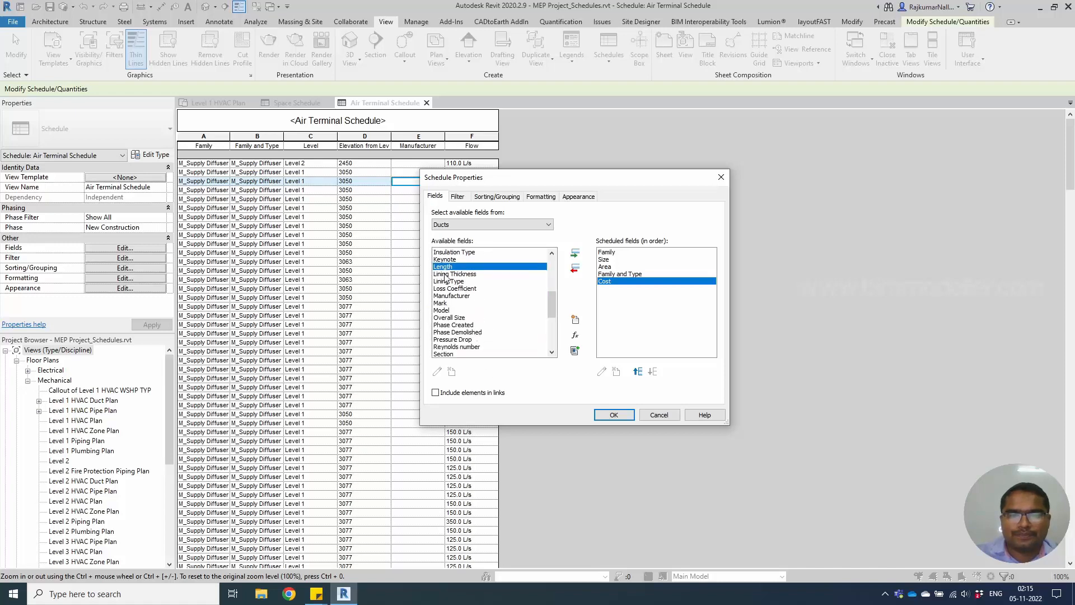
{"action": "double_click", "coordinate": [444, 268]}
Add the Width and Height fields to the duct schedule after Length
{"action": "left_click", "coordinate": [459, 296]}
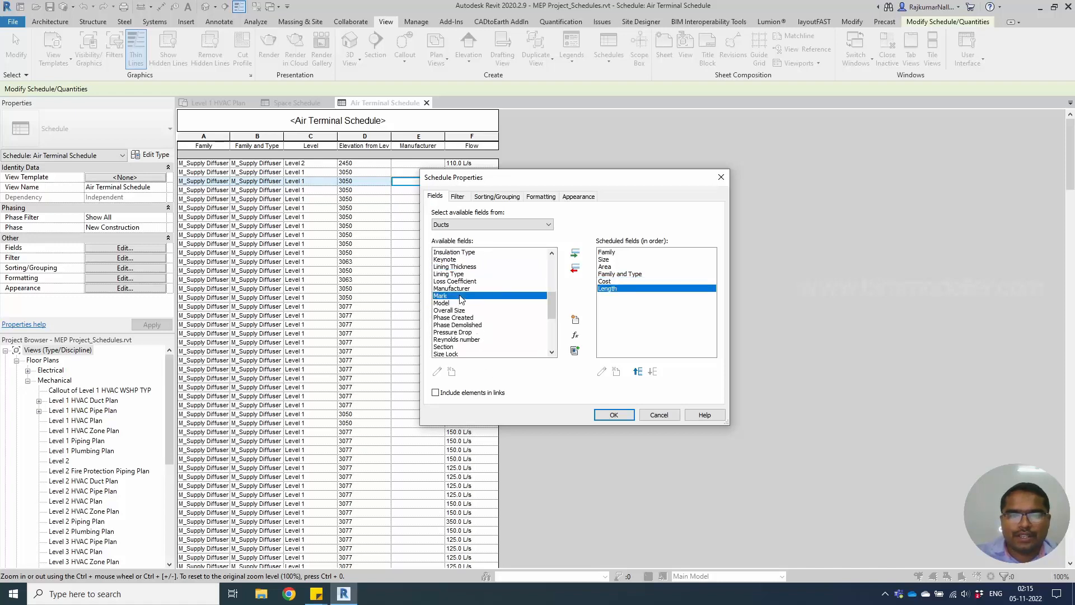
{"action": "key", "text": "w"}
{"action": "double_click", "coordinate": [450, 347]}
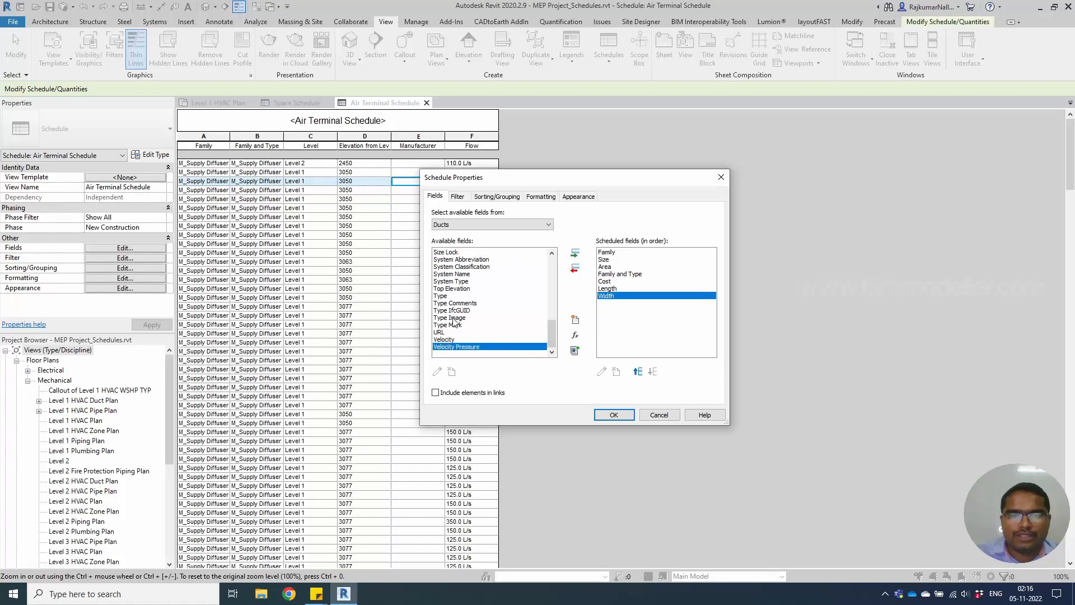
{"action": "left_click", "coordinate": [453, 318]}
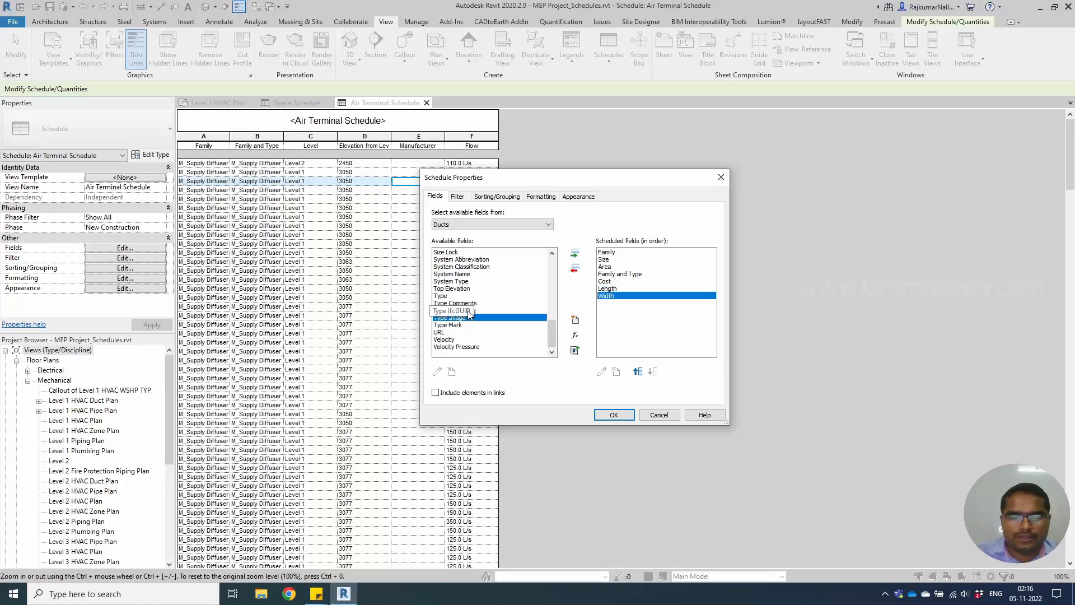
{"action": "key", "text": "h"}
{"action": "double_click", "coordinate": [443, 253]}
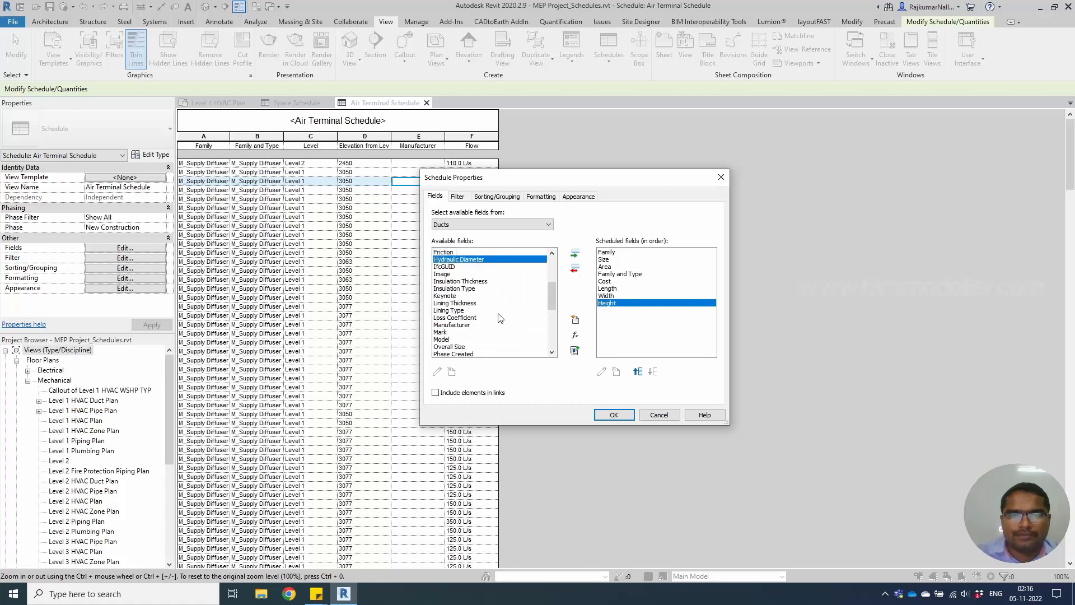
Move the Cost field to the end of the duct schedule's field order, below Height
{"action": "left_click", "coordinate": [616, 281]}
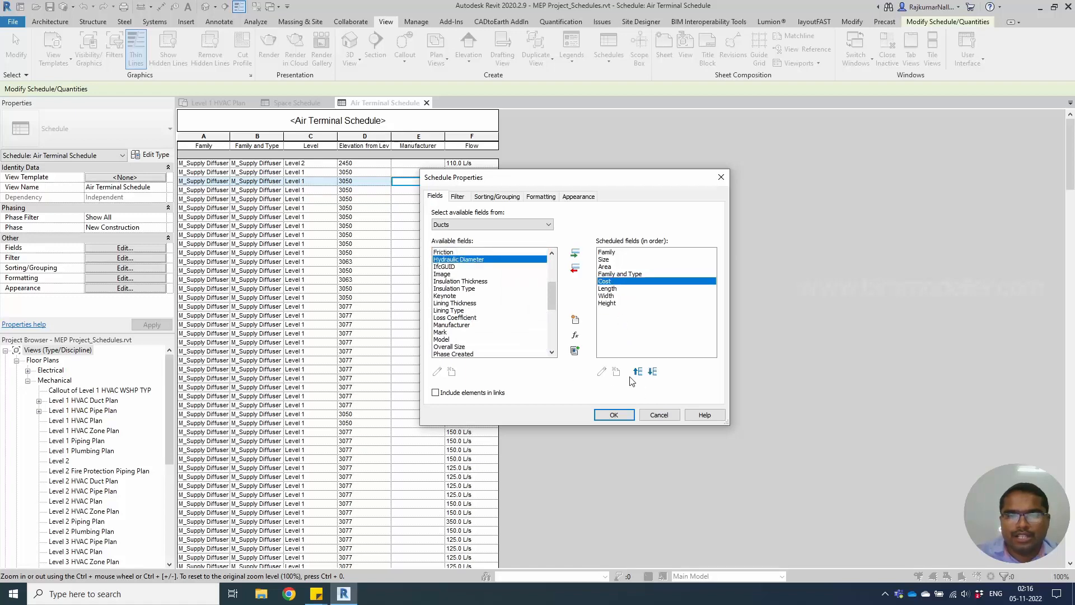
{"action": "left_click", "coordinate": [653, 372]}
{"action": "left_click", "coordinate": [653, 372]}
{"action": "left_click", "coordinate": [653, 372]}
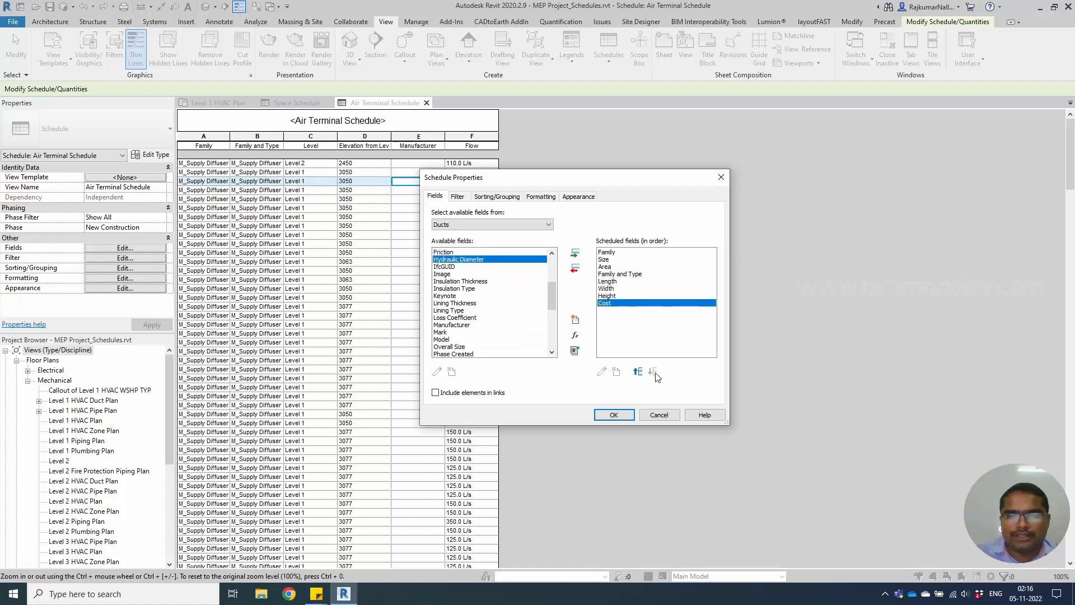
Move the Family and Type field directly below Family in the duct schedule's field order
{"action": "left_click", "coordinate": [632, 274]}
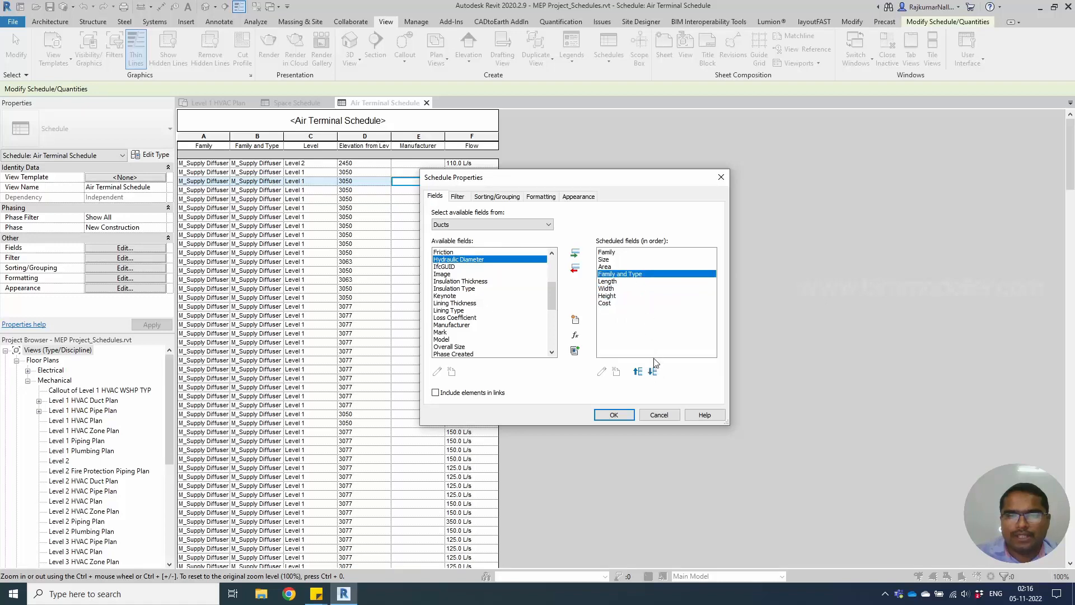
{"action": "left_click", "coordinate": [638, 372]}
{"action": "left_click", "coordinate": [638, 372]}
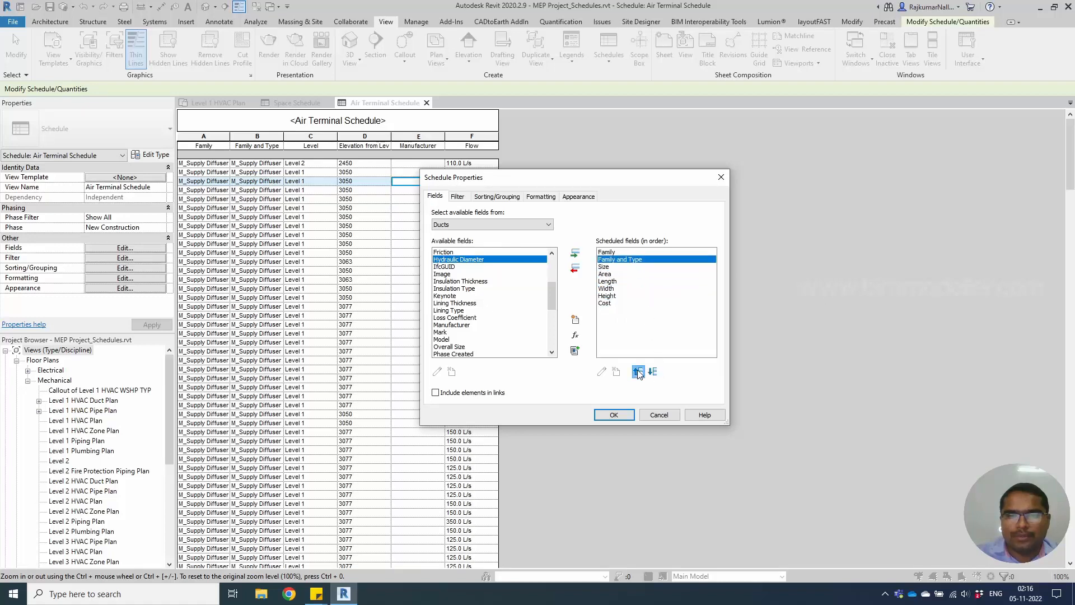
Move the Area field below Height in the field order and create the duct schedule
{"action": "left_click", "coordinate": [616, 267]}
{"action": "left_click", "coordinate": [618, 274]}
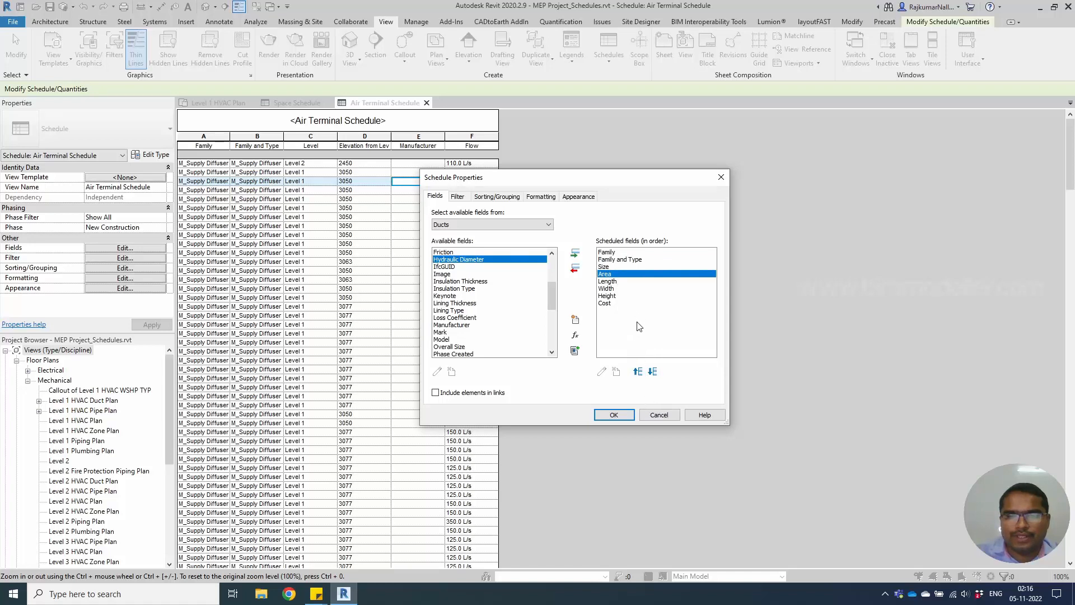
{"action": "left_click", "coordinate": [653, 372]}
{"action": "left_click", "coordinate": [652, 373]}
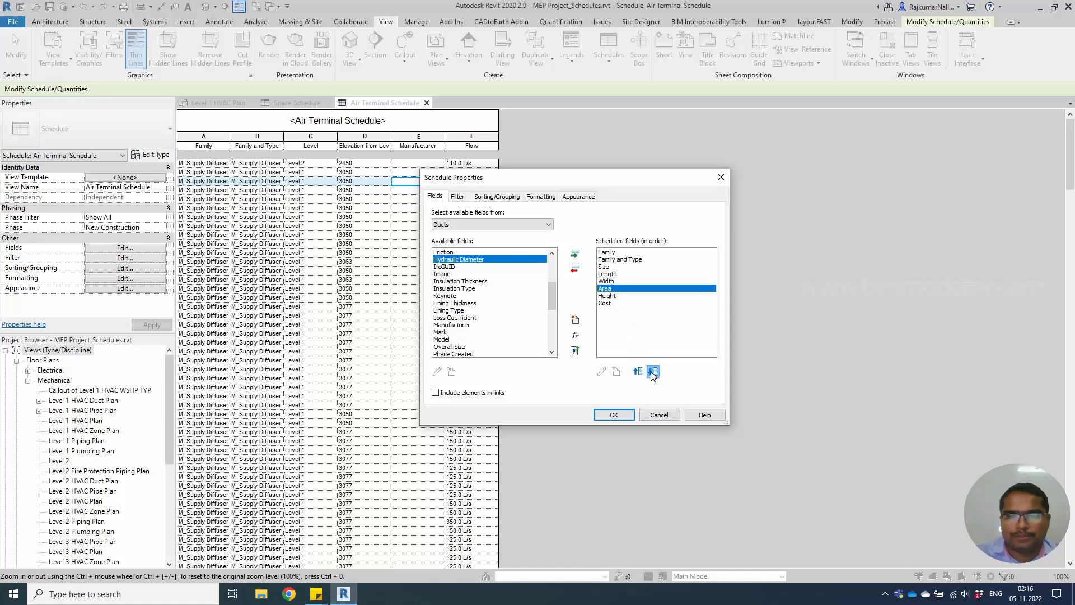
{"action": "left_click", "coordinate": [653, 372]}
{"action": "left_click", "coordinate": [614, 415]}
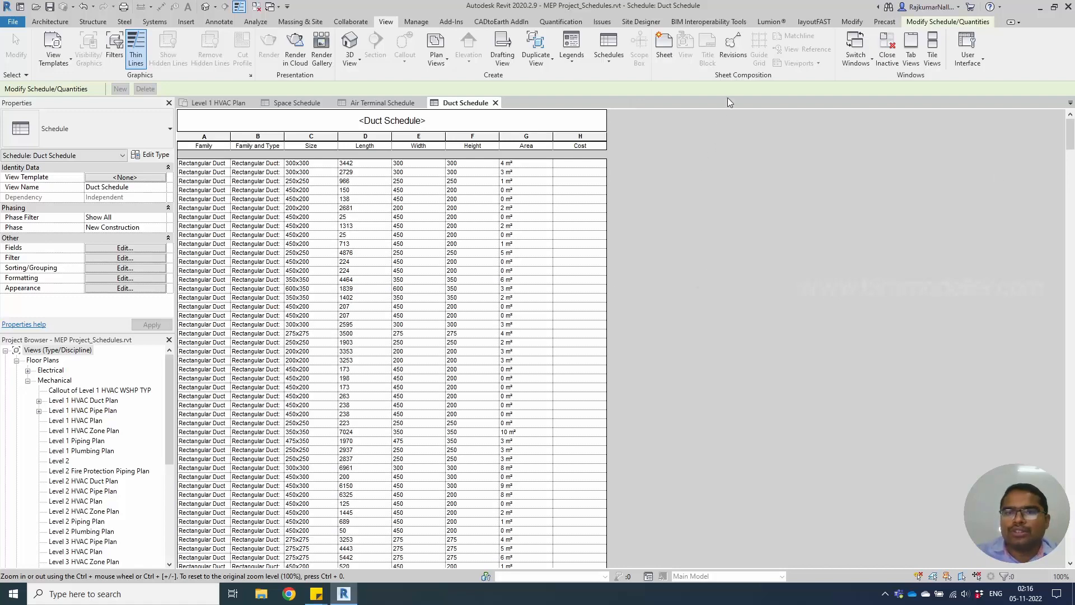
Start a new building component schedule for the Lighting Fixtures category in the New Construction phase
{"action": "left_click", "coordinate": [607, 50]}
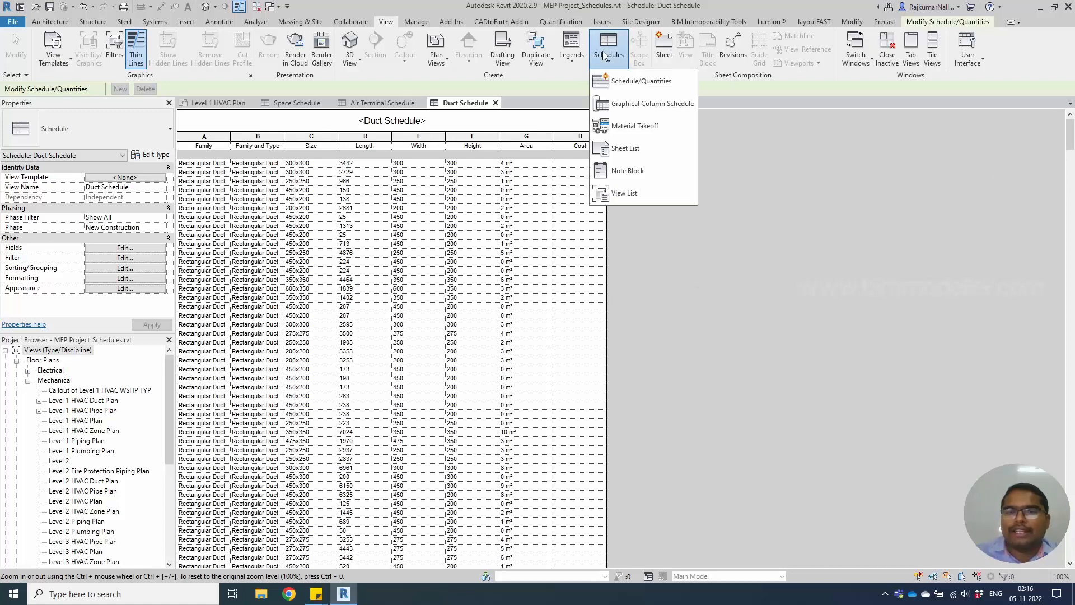
{"action": "left_click", "coordinate": [631, 82]}
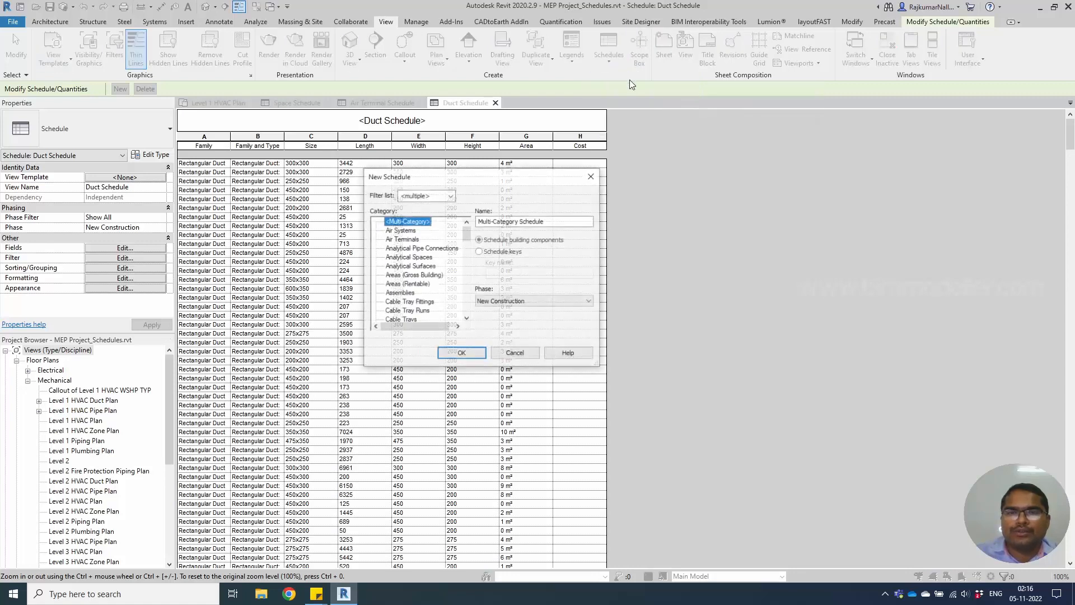
{"action": "left_click", "coordinate": [429, 277]}
{"action": "key", "text": "l"}
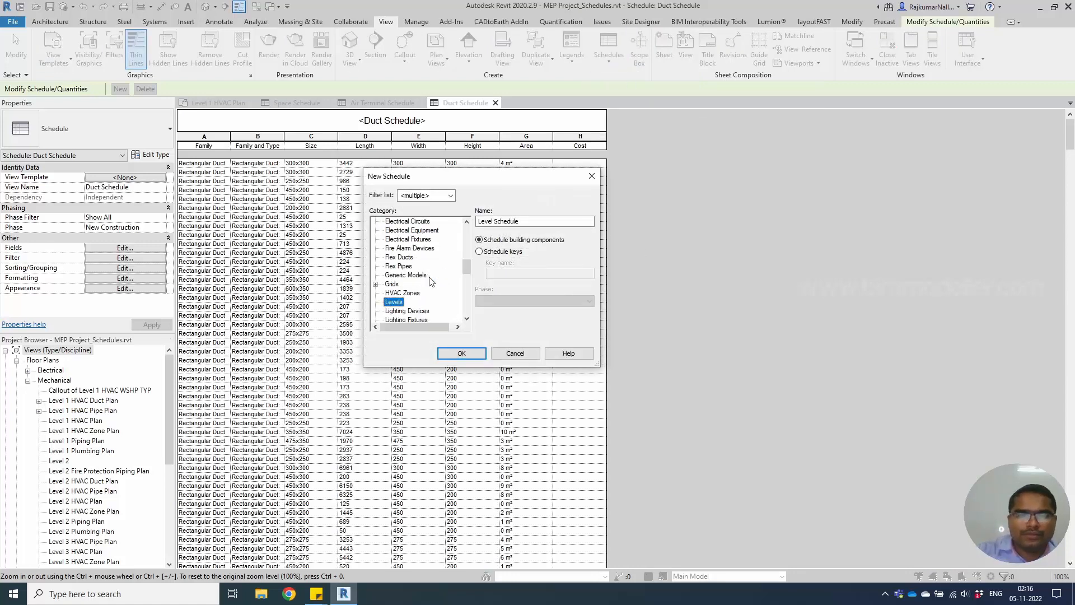
{"action": "scroll", "coordinate": [432, 281], "scroll_direction": "down", "scroll_amount": 1}
{"action": "left_click", "coordinate": [406, 293]}
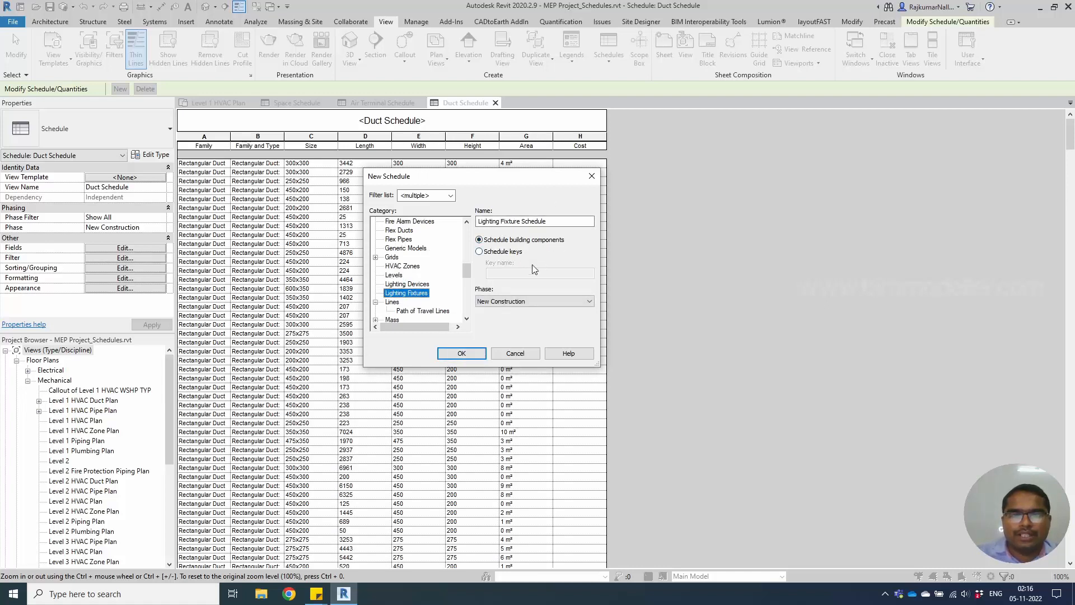
{"action": "left_click", "coordinate": [486, 303]}
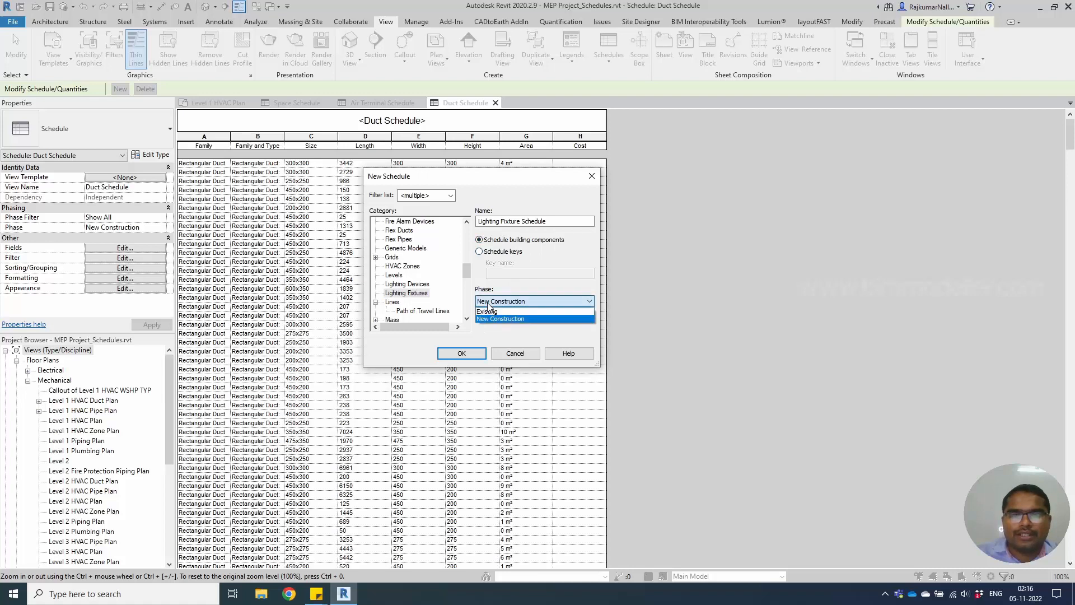
{"action": "left_click", "coordinate": [487, 304]}
{"action": "left_click", "coordinate": [473, 354]}
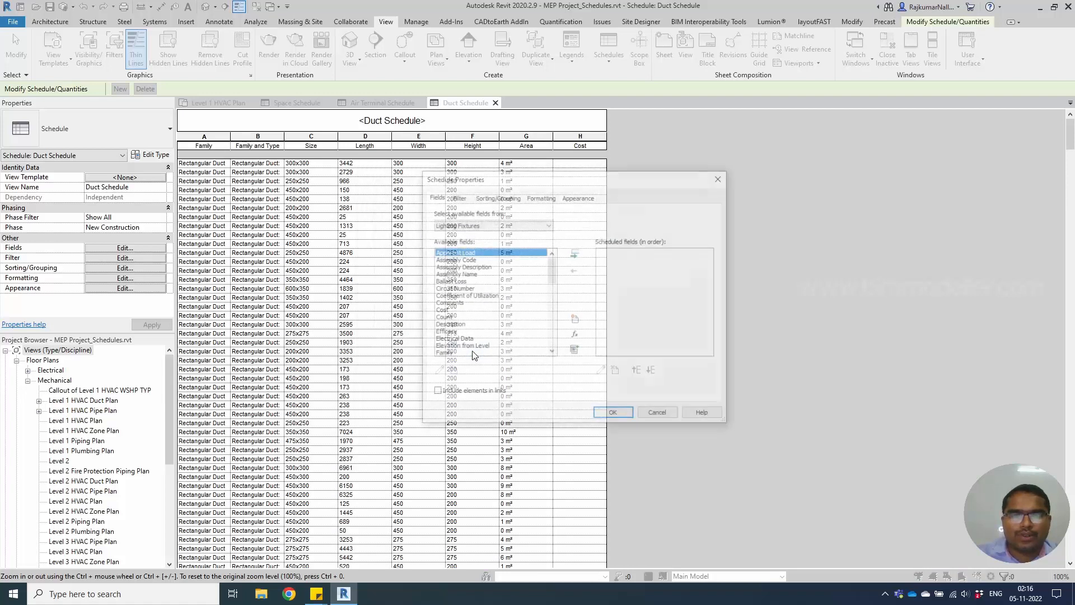
Add the Family and the Family and Type fields to the lighting fixture schedule
{"action": "left_click", "coordinate": [471, 288]}
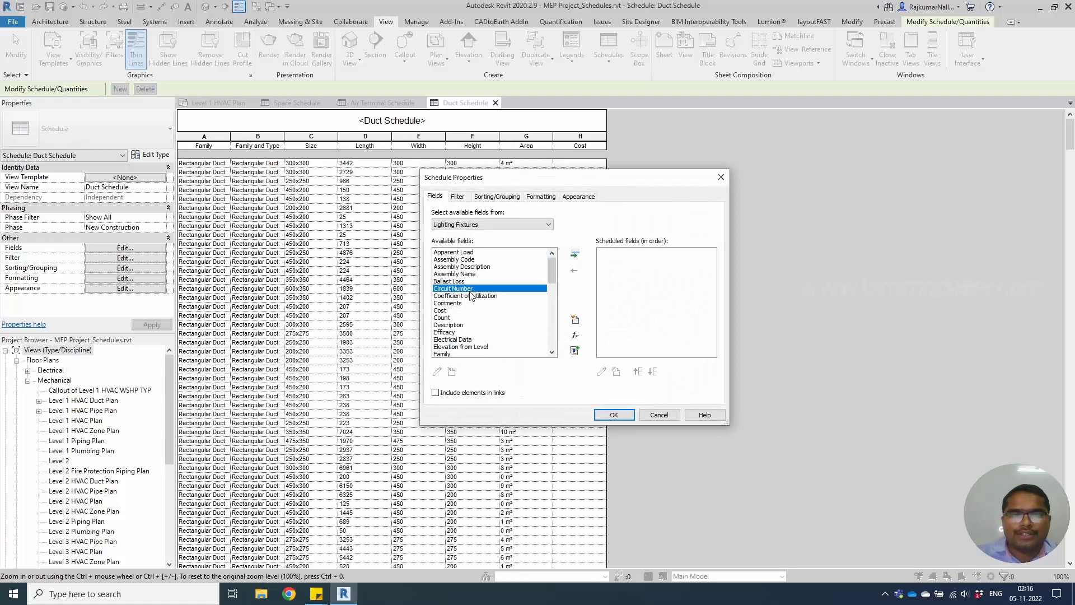
{"action": "key", "text": "Down"}
{"action": "key", "text": "Down"}
{"action": "key", "text": "Down"}
{"action": "key", "text": "Down"}
{"action": "key", "text": "Down"}
{"action": "key", "text": "Down"}
{"action": "key", "text": "Down"}
{"action": "key", "text": "Down"}
{"action": "key", "text": "Down"}
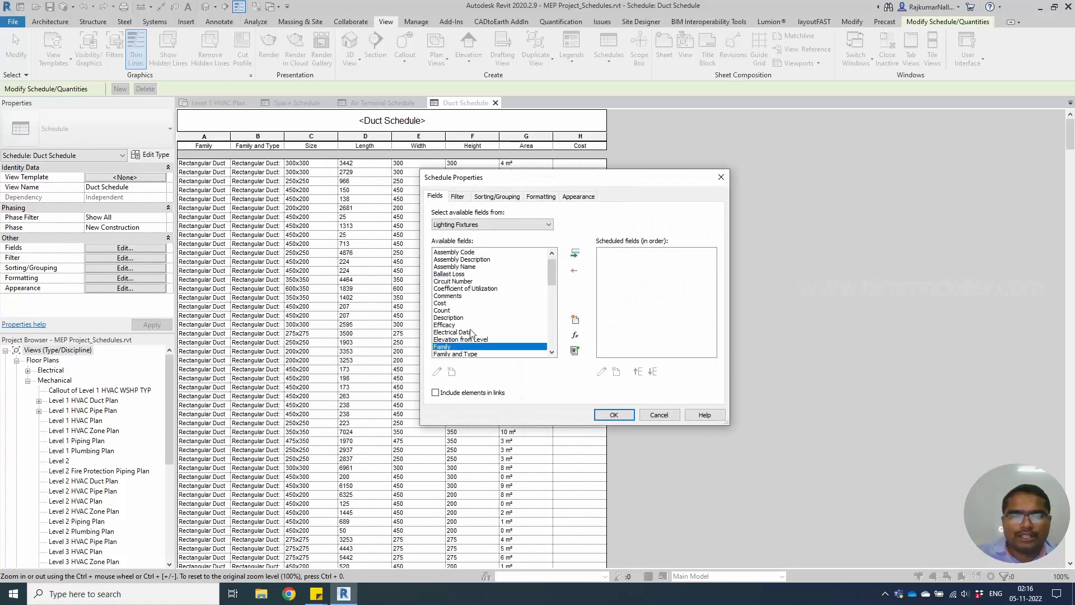
{"action": "double_click", "coordinate": [470, 348]}
{"action": "double_click", "coordinate": [471, 348]}
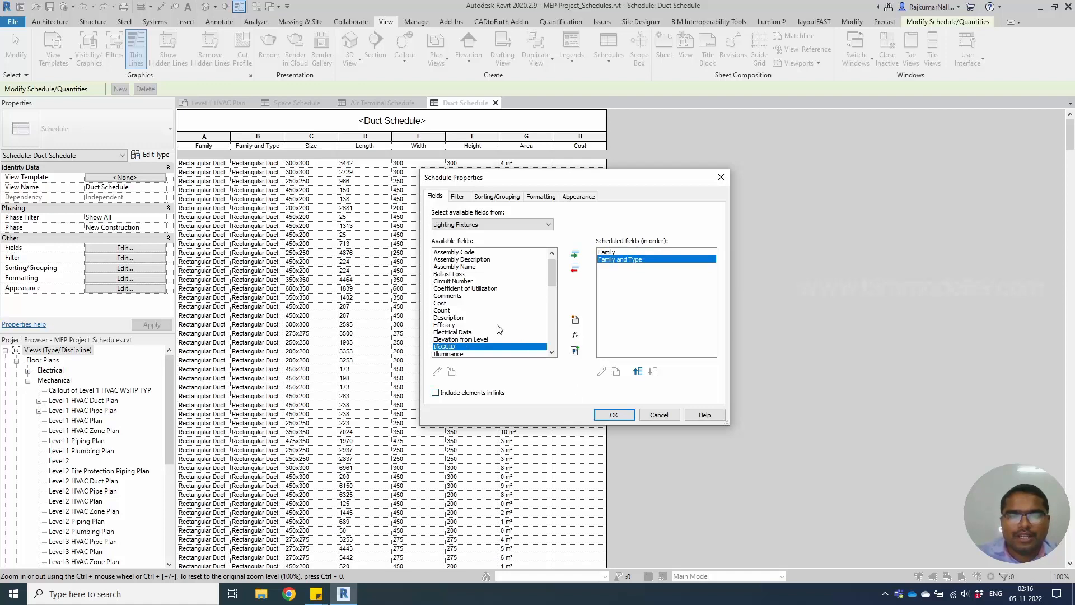
Add the Type and Circuit Number fields to the lighting fixture schedule after Family and Type
{"action": "left_click", "coordinate": [476, 311]}
{"action": "key", "text": "t"}
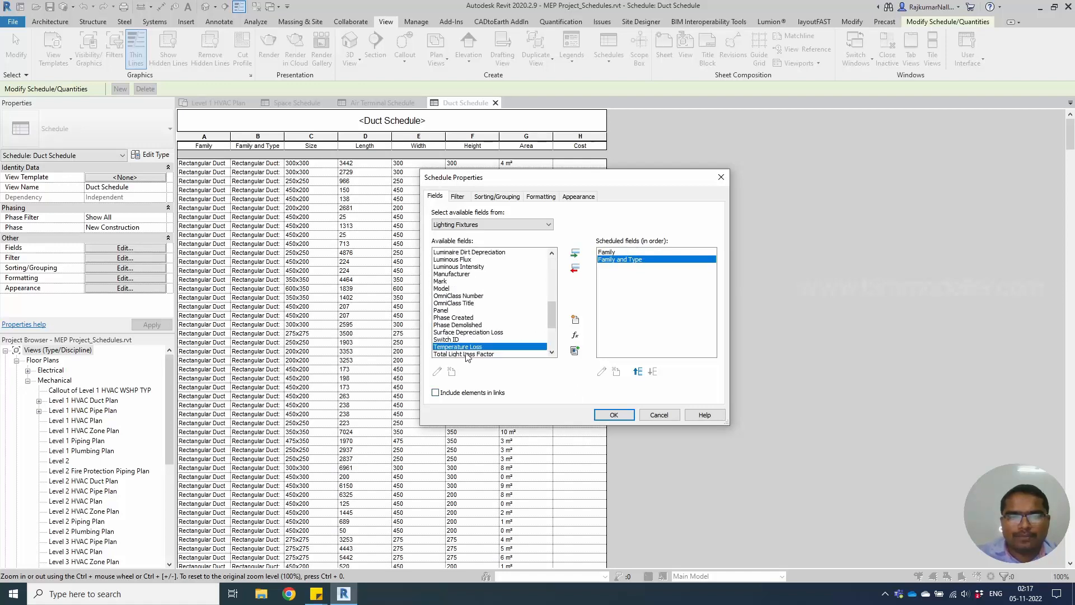
{"action": "scroll", "coordinate": [465, 353], "scroll_direction": "down", "scroll_amount": 4}
{"action": "double_click", "coordinate": [448, 289]}
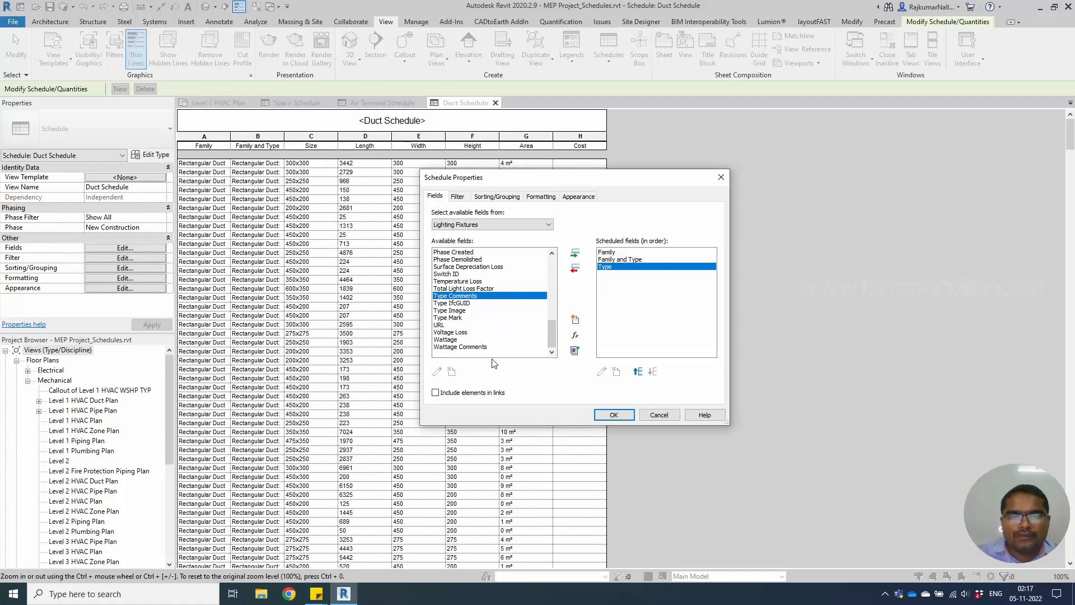
{"action": "scroll", "coordinate": [487, 336], "scroll_direction": "up", "scroll_amount": 15}
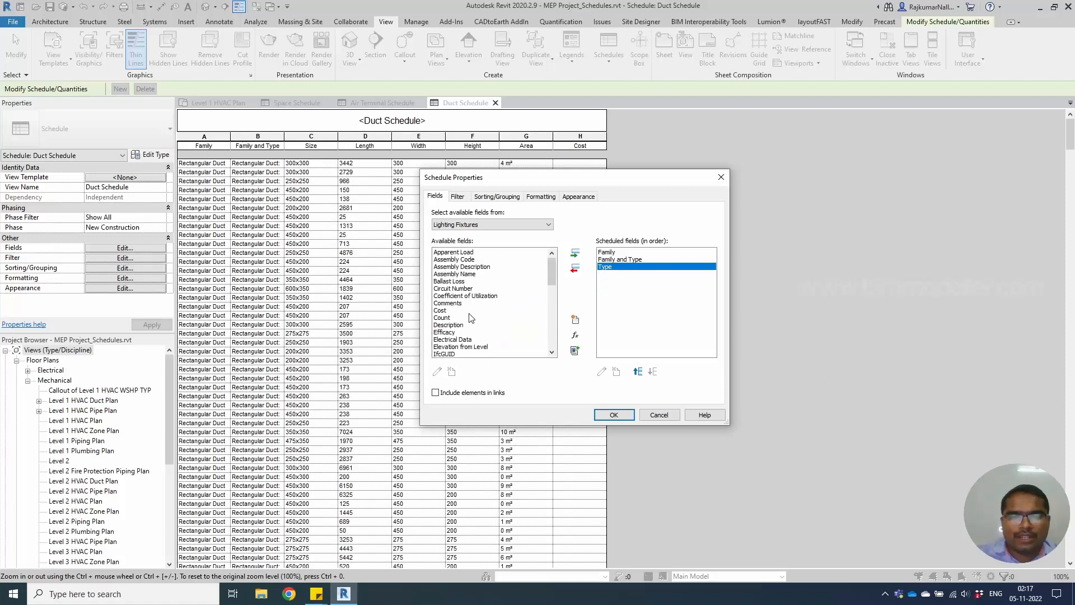
{"action": "left_click", "coordinate": [470, 310]}
{"action": "double_click", "coordinate": [463, 289]}
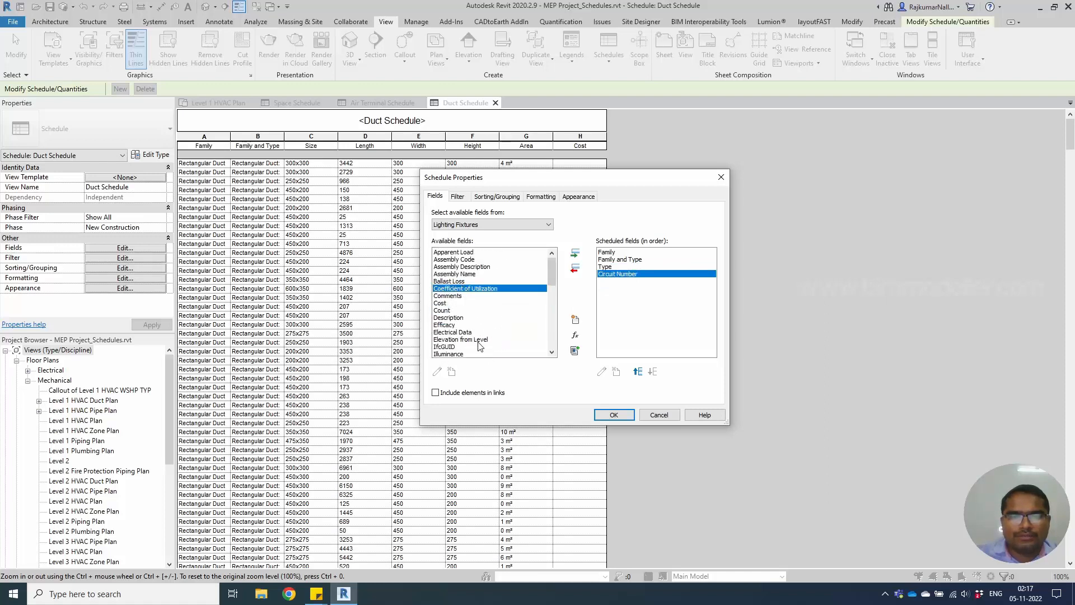
Add the Level field after Circuit Number and create the lighting fixture schedule
{"action": "scroll", "coordinate": [479, 345], "scroll_direction": "down", "scroll_amount": 3}
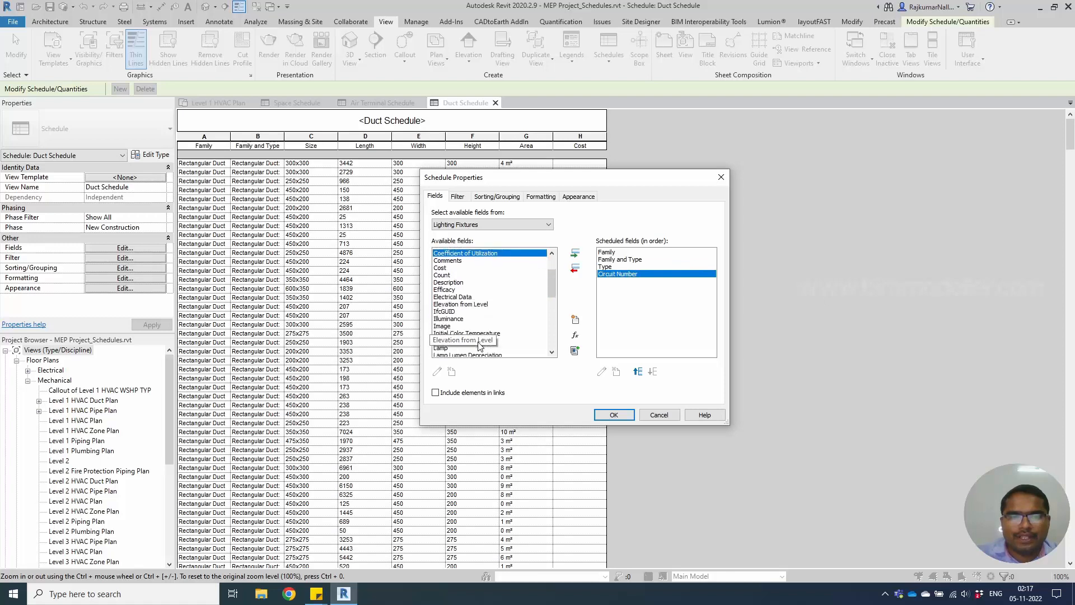
{"action": "scroll", "coordinate": [479, 345], "scroll_direction": "down", "scroll_amount": 3}
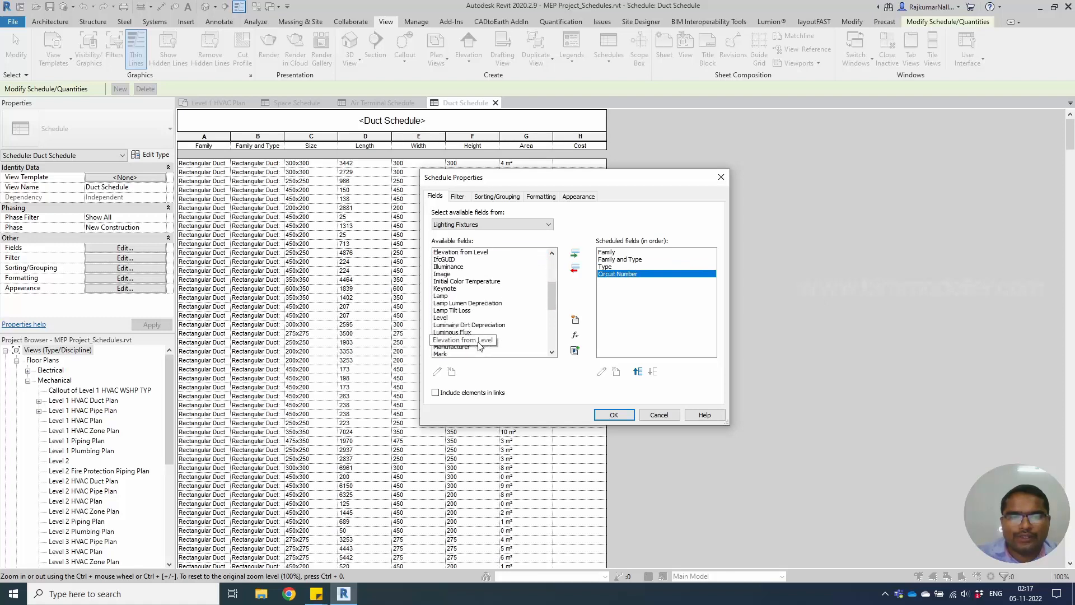
{"action": "double_click", "coordinate": [452, 274]}
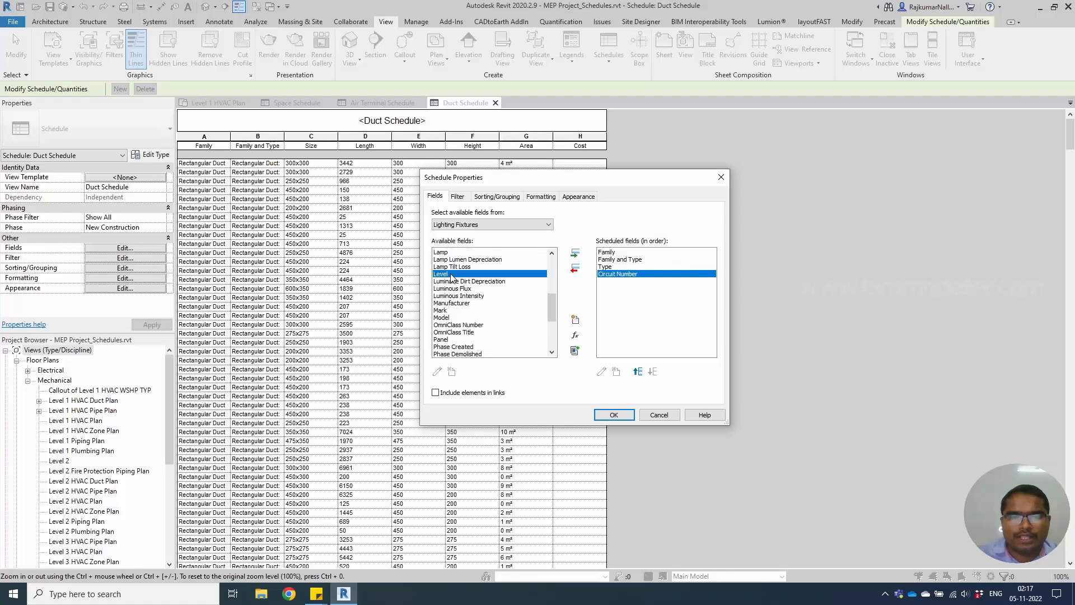
{"action": "scroll", "coordinate": [486, 332], "scroll_direction": "down", "scroll_amount": 1}
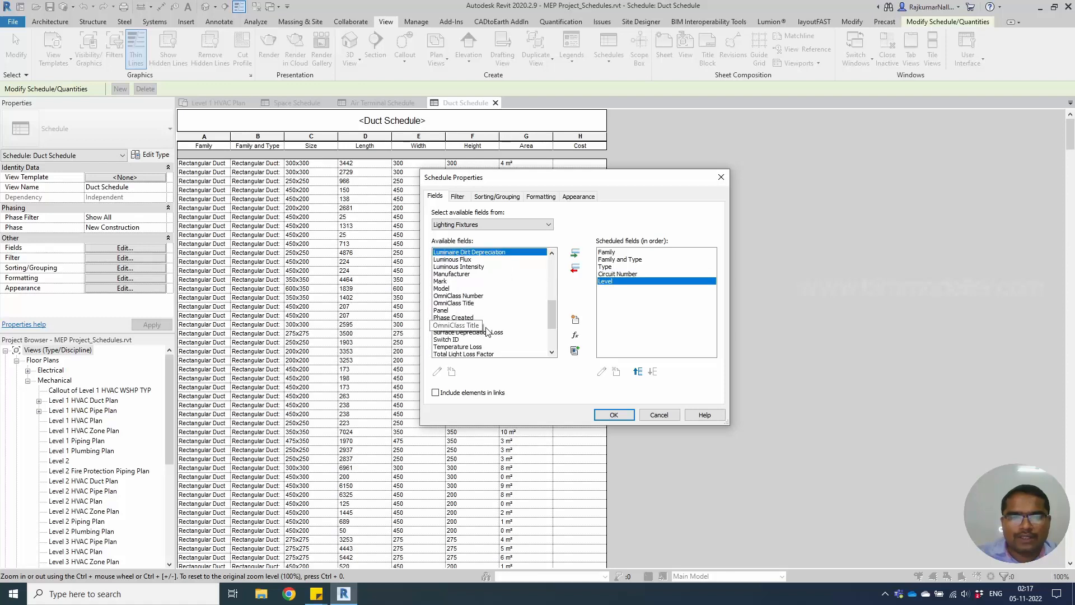
{"action": "scroll", "coordinate": [486, 332], "scroll_direction": "down", "scroll_amount": 2}
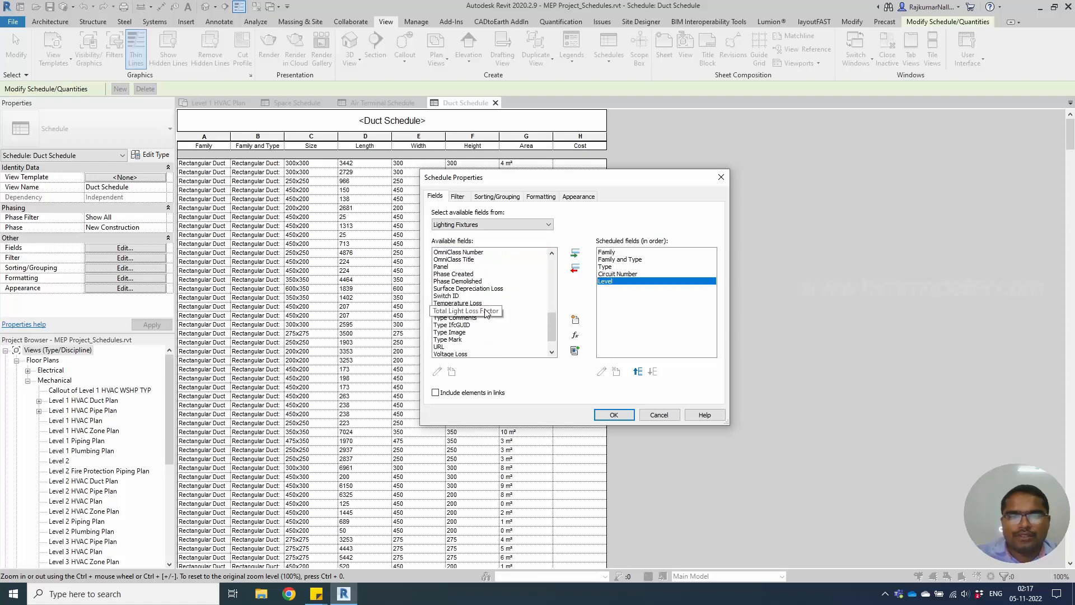
{"action": "left_click", "coordinate": [490, 326]}
{"action": "scroll", "coordinate": [489, 345], "scroll_direction": "down", "scroll_amount": 1}
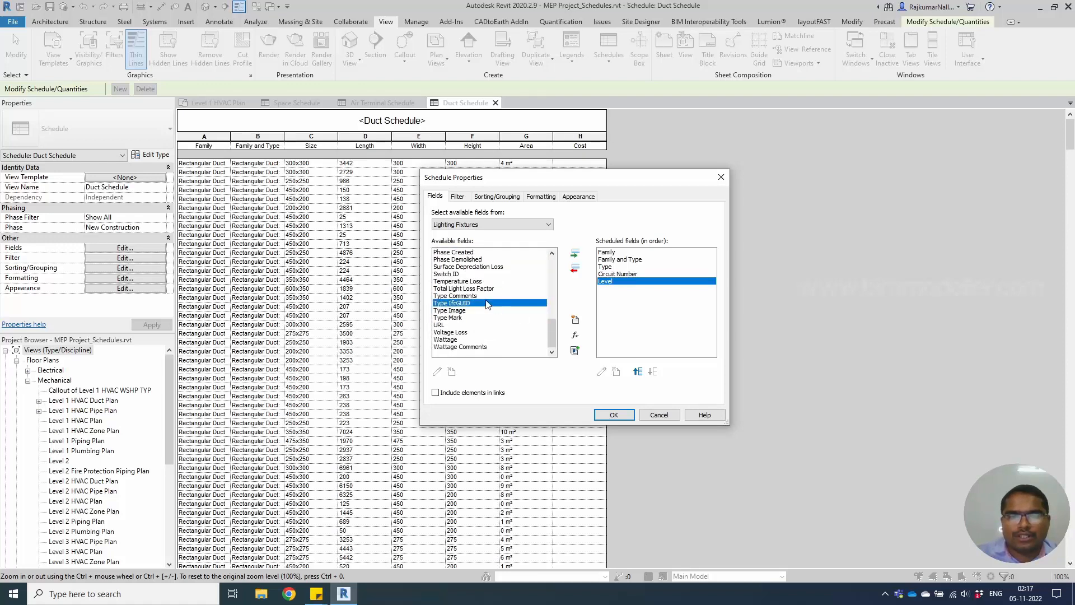
{"action": "left_click", "coordinate": [625, 417]}
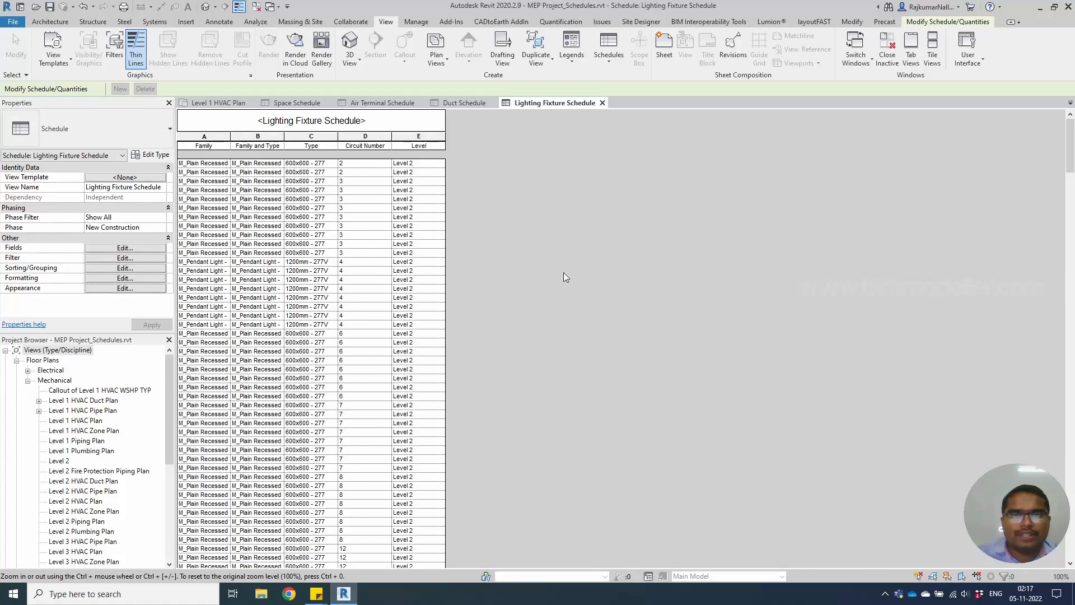
Start a new building component schedule for the Cable Trays category
{"action": "left_click", "coordinate": [604, 55]}
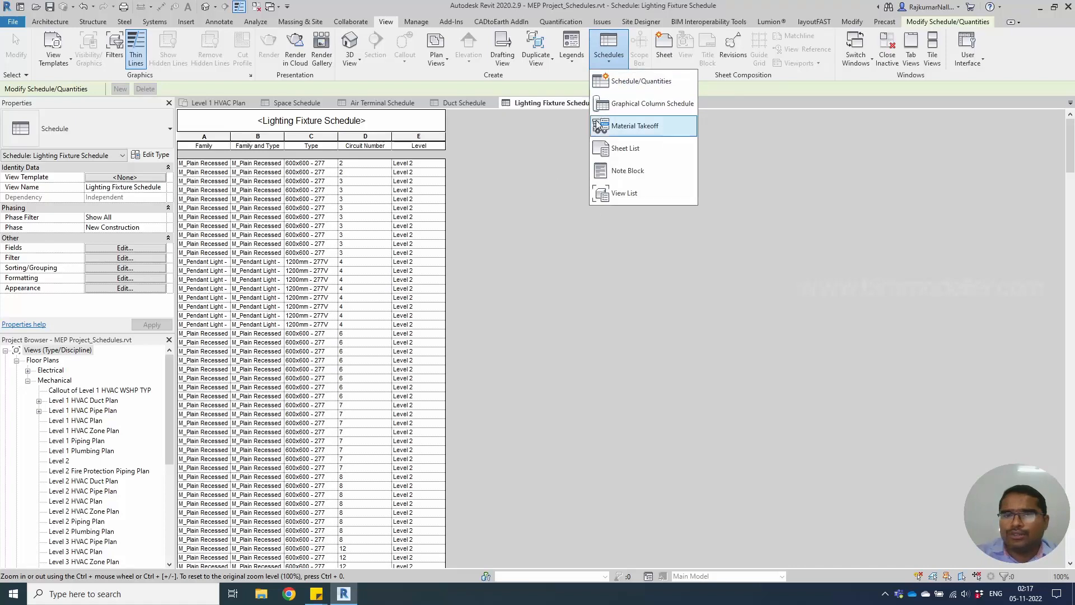
{"action": "left_click", "coordinate": [626, 85]}
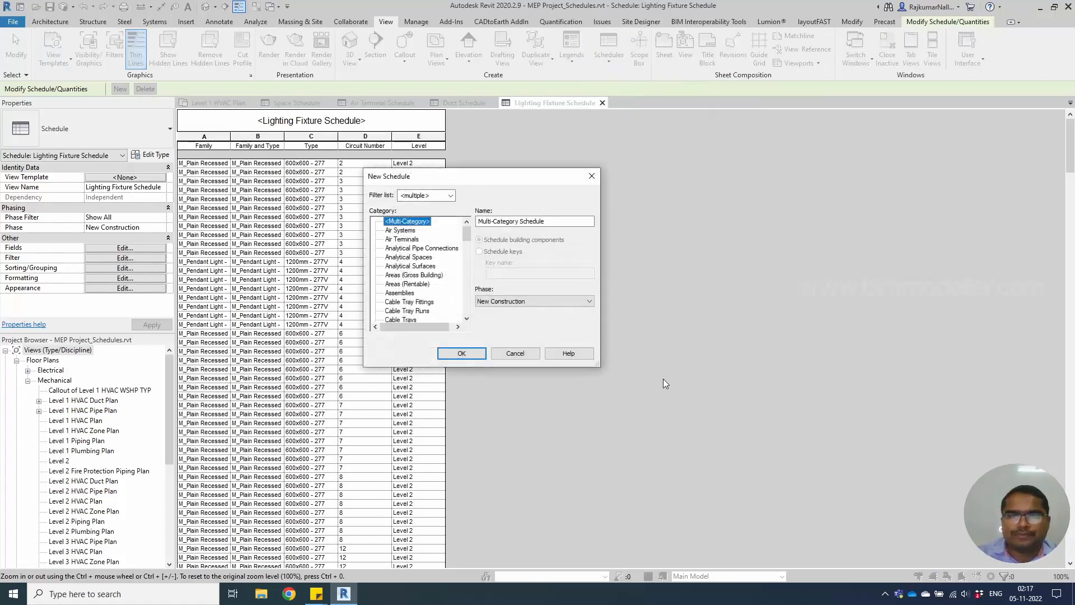
{"action": "left_click", "coordinate": [401, 284]}
{"action": "left_click", "coordinate": [415, 301]}
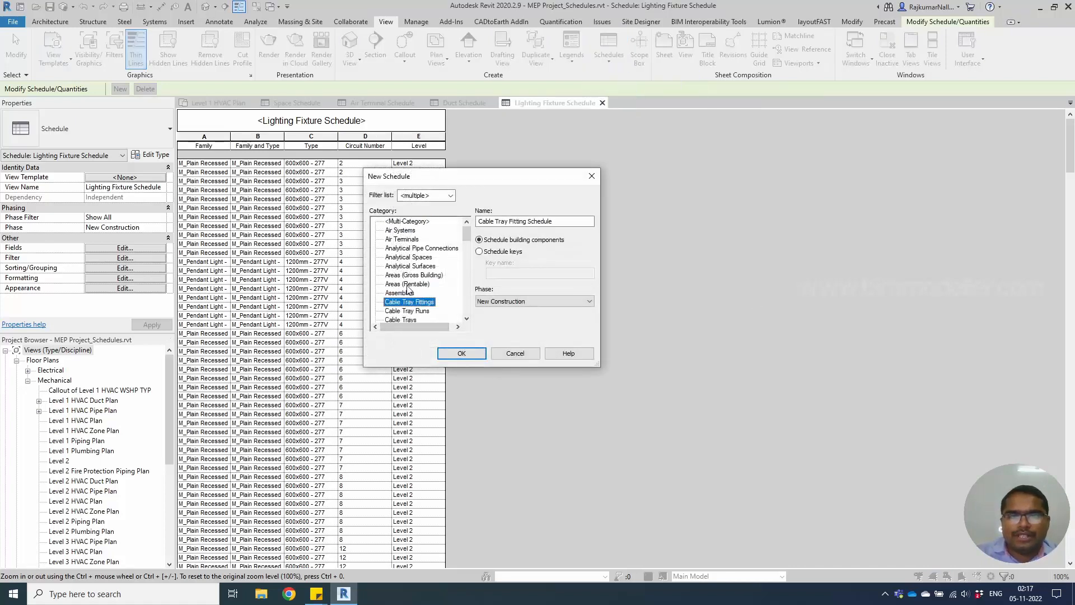
{"action": "scroll", "coordinate": [424, 302], "scroll_direction": "down", "scroll_amount": 1}
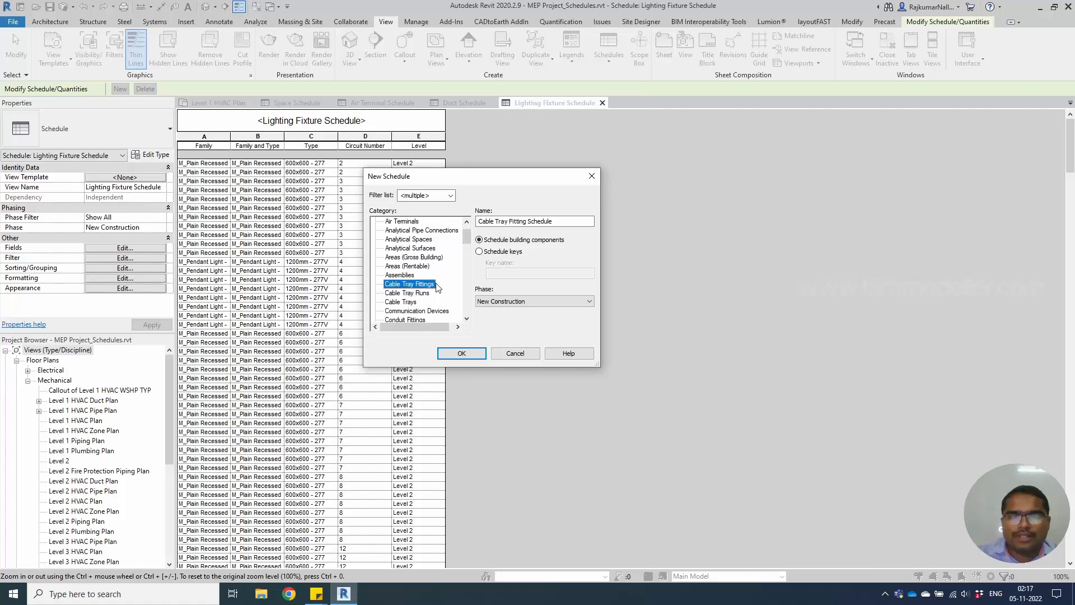
{"action": "left_click", "coordinate": [409, 294]}
{"action": "left_click", "coordinate": [408, 303]}
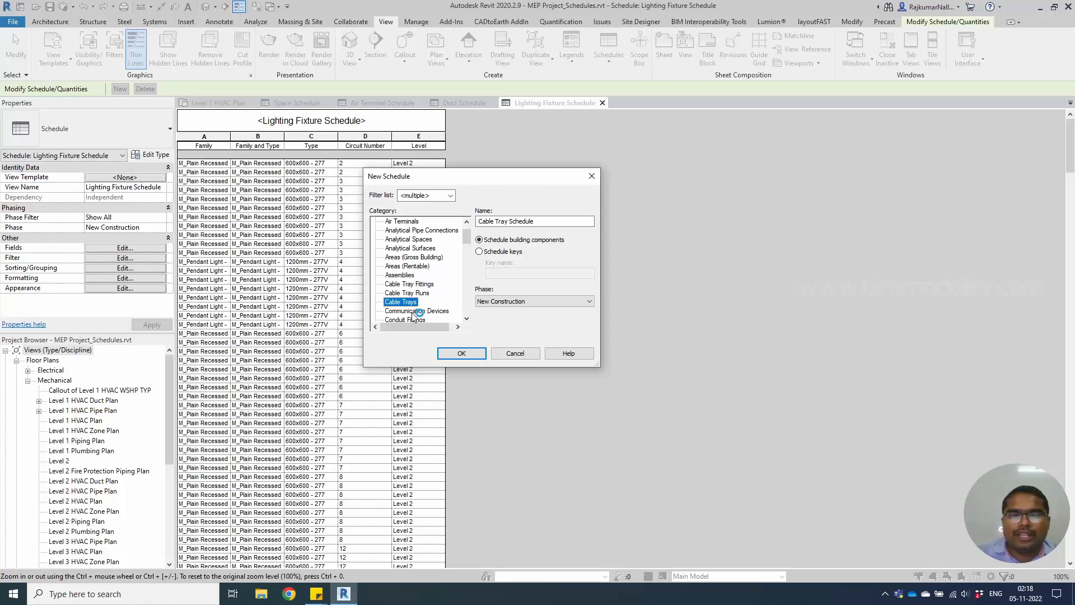
{"action": "left_click", "coordinate": [461, 353]}
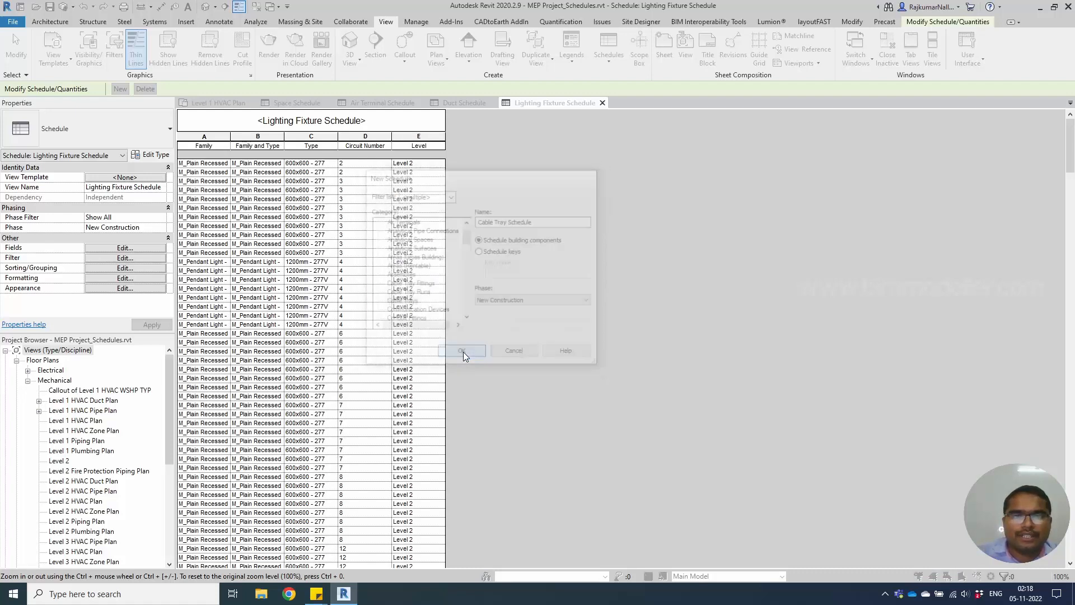
Add the Family and the Family and Type fields to the cable tray schedule
{"action": "left_click", "coordinate": [463, 297]}
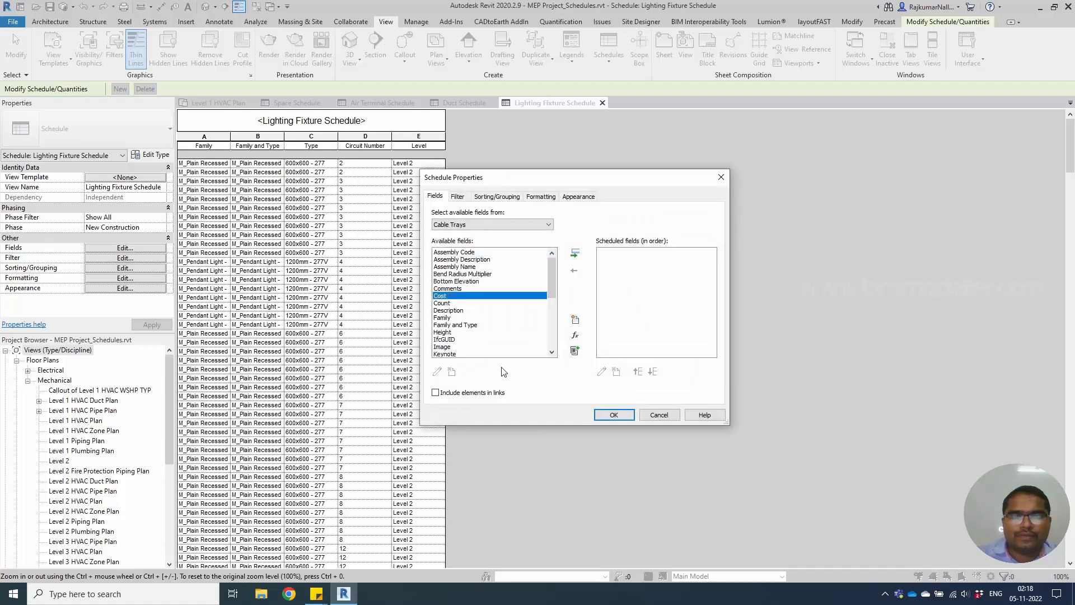
{"action": "key", "text": "Down"}
{"action": "key", "text": "Down"}
{"action": "key", "text": "Down"}
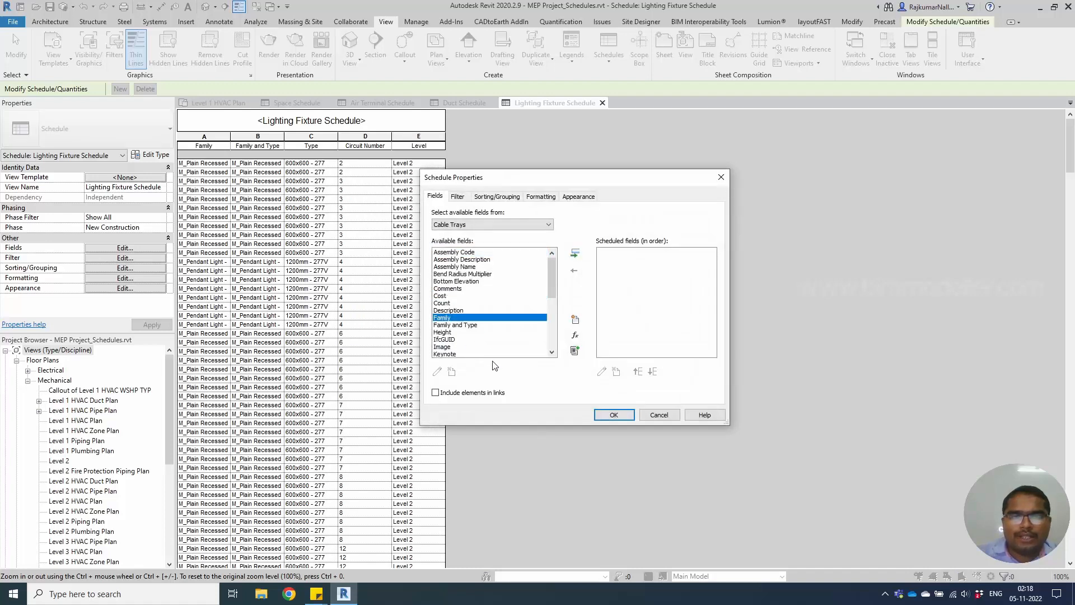
{"action": "left_click", "coordinate": [467, 311]}
{"action": "double_click", "coordinate": [468, 318]}
{"action": "double_click", "coordinate": [467, 318]}
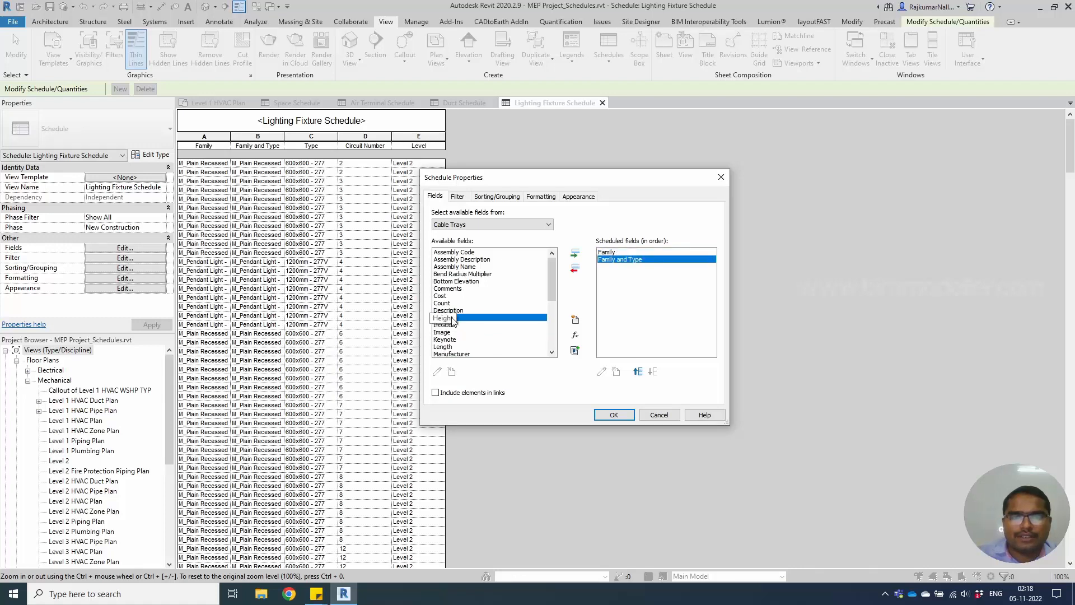
Add the Size and Service Type fields to the cable tray schedule after Family and Type
{"action": "scroll", "coordinate": [454, 319], "scroll_direction": "down", "scroll_amount": 3}
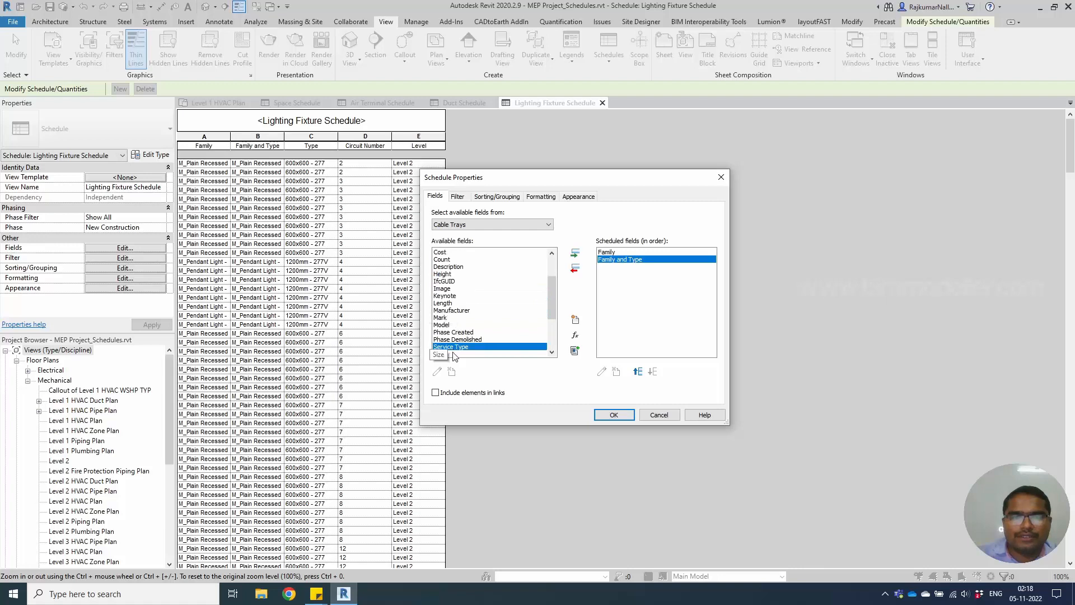
{"action": "double_click", "coordinate": [453, 353]}
{"action": "double_click", "coordinate": [451, 340]}
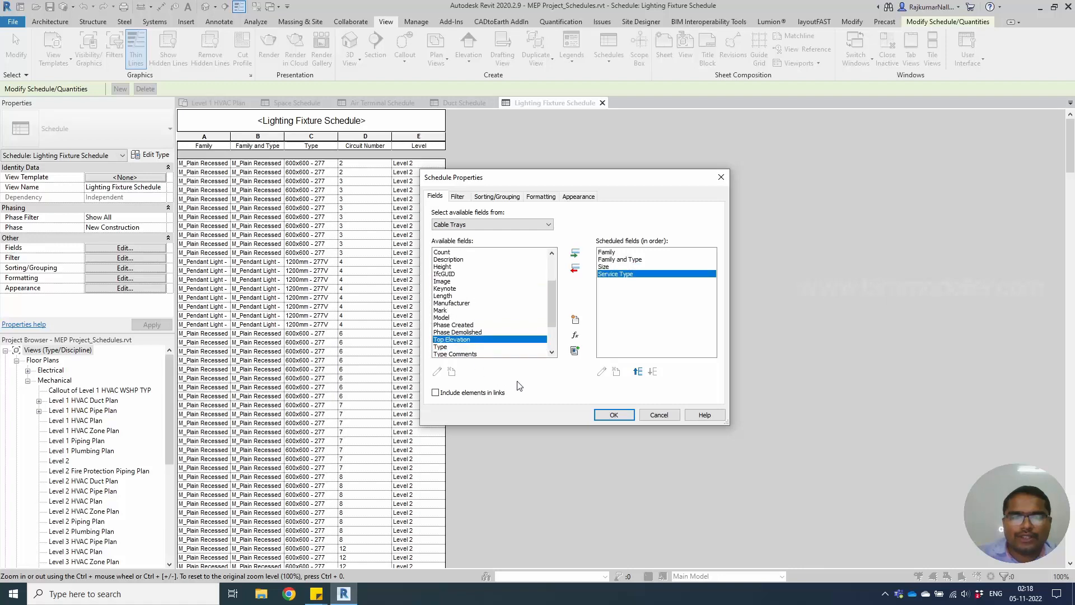
Add the Type field to the cable tray schedule after Service Type
{"action": "scroll", "coordinate": [493, 337], "scroll_direction": "up", "scroll_amount": 3}
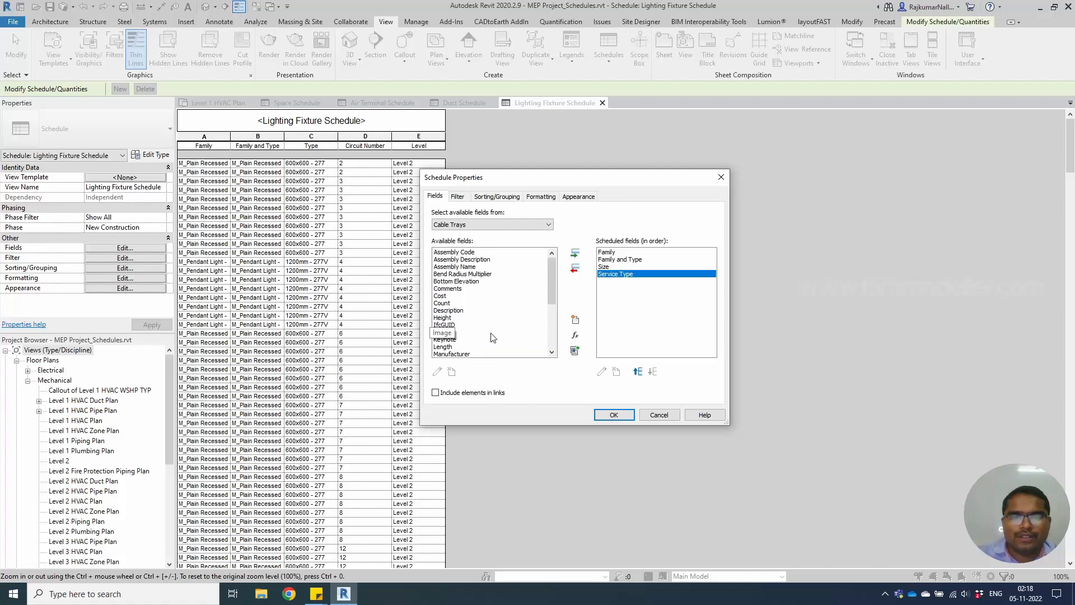
{"action": "key", "text": "Home"}
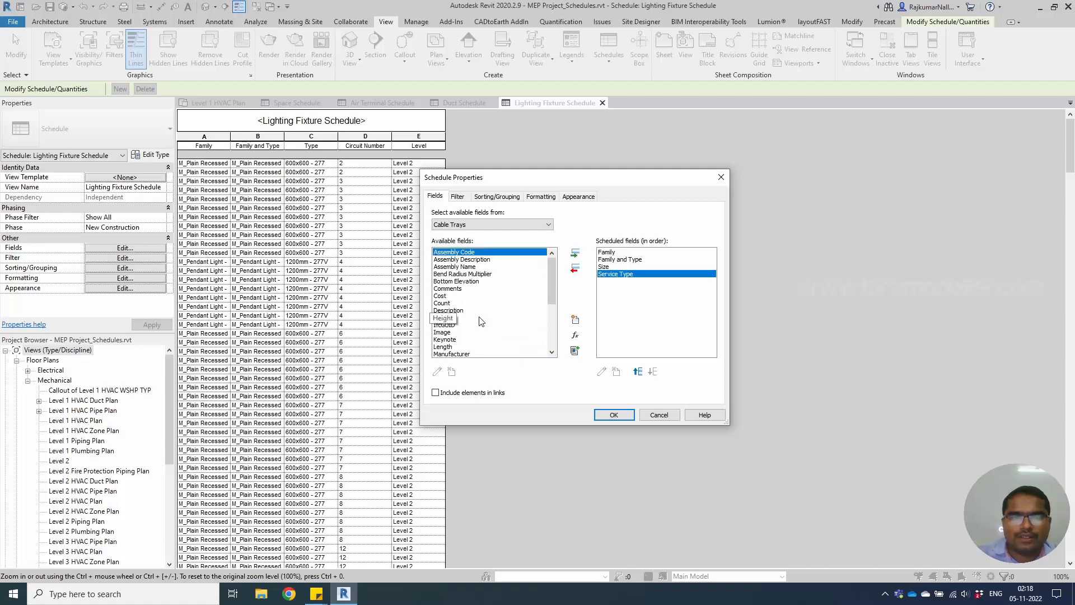
{"action": "scroll", "coordinate": [482, 325], "scroll_direction": "down", "scroll_amount": 3}
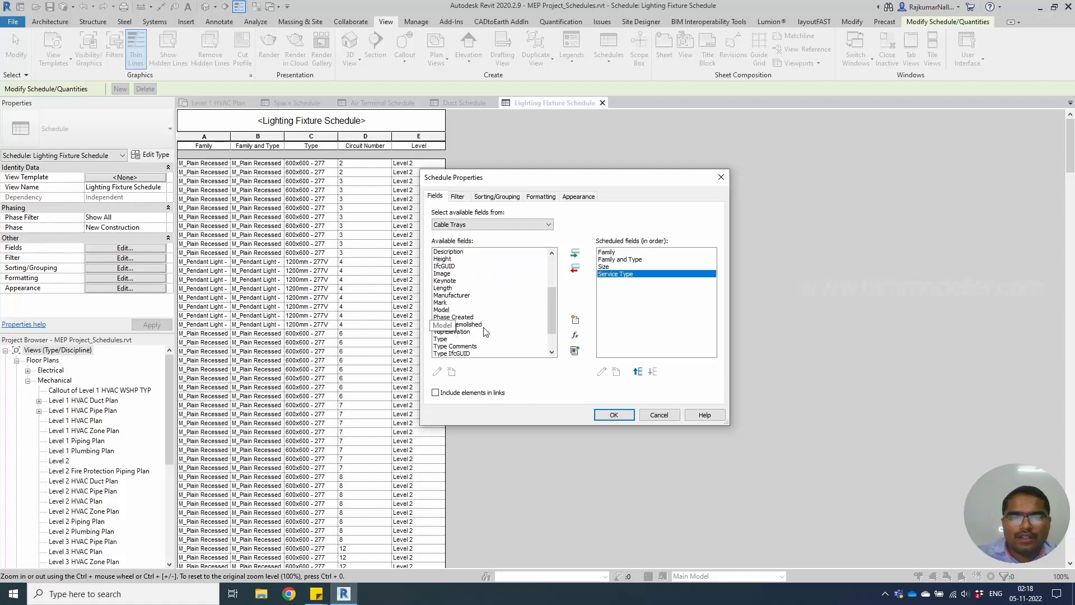
{"action": "scroll", "coordinate": [485, 332], "scroll_direction": "down", "scroll_amount": 3}
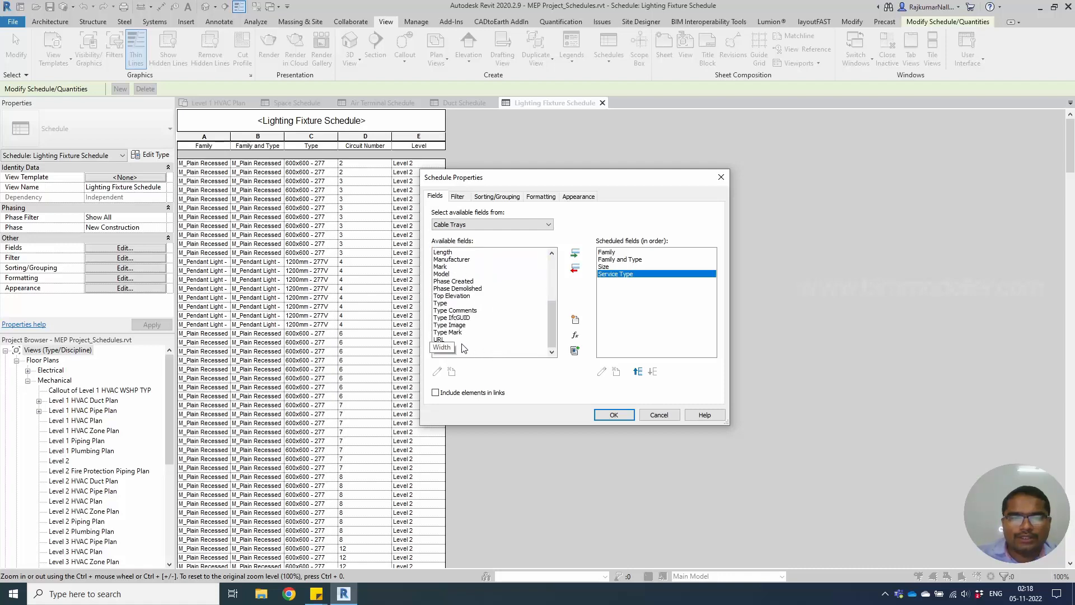
{"action": "left_click", "coordinate": [441, 304]}
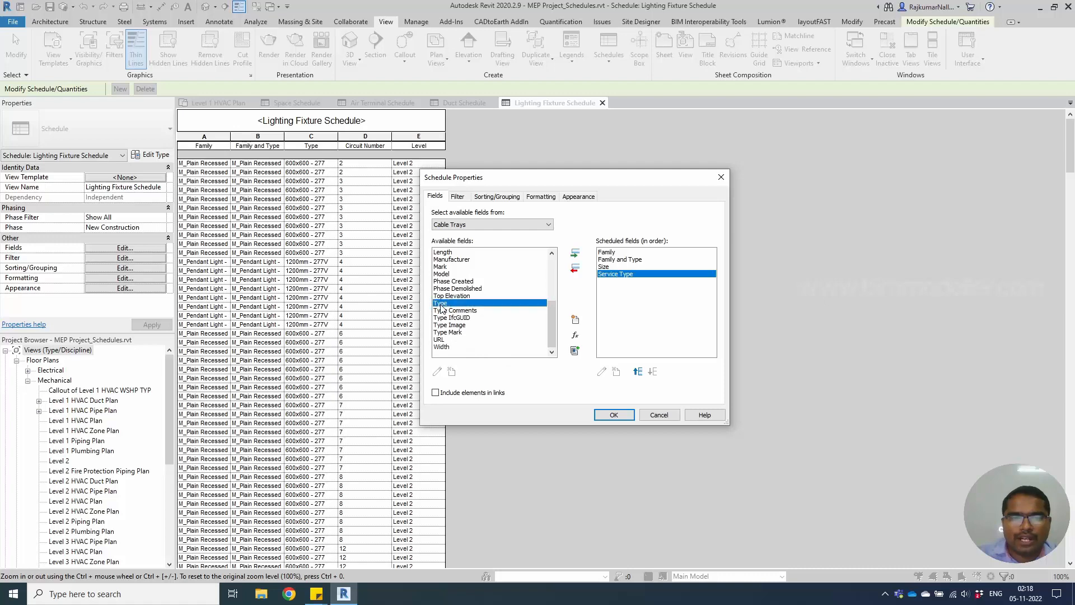
{"action": "double_click", "coordinate": [441, 304]}
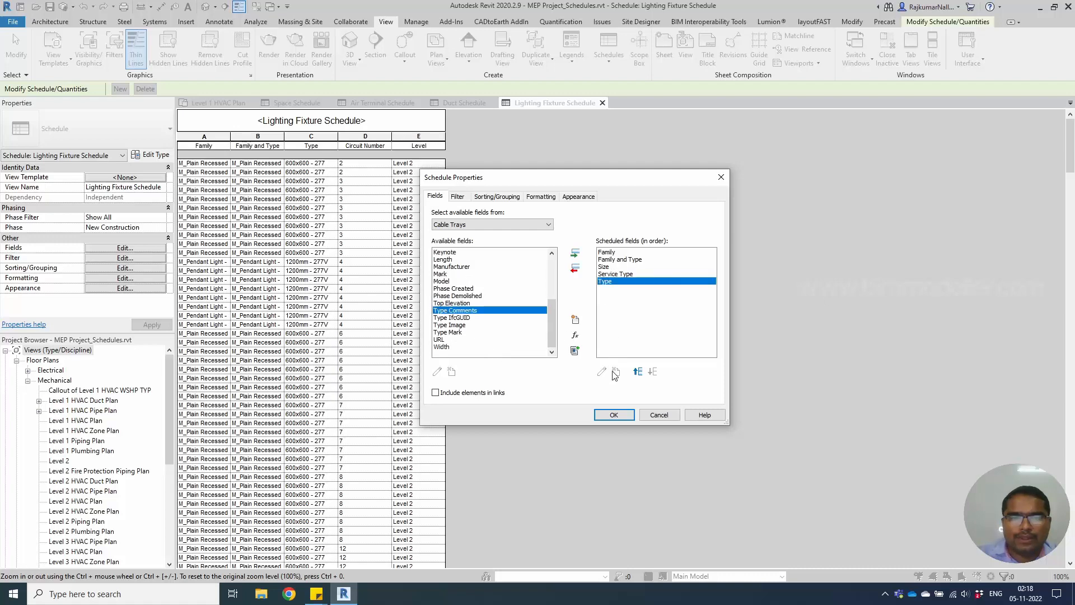
Add the Bottom Elevation field after Type and create the cable tray schedule
{"action": "left_click", "coordinate": [457, 288]}
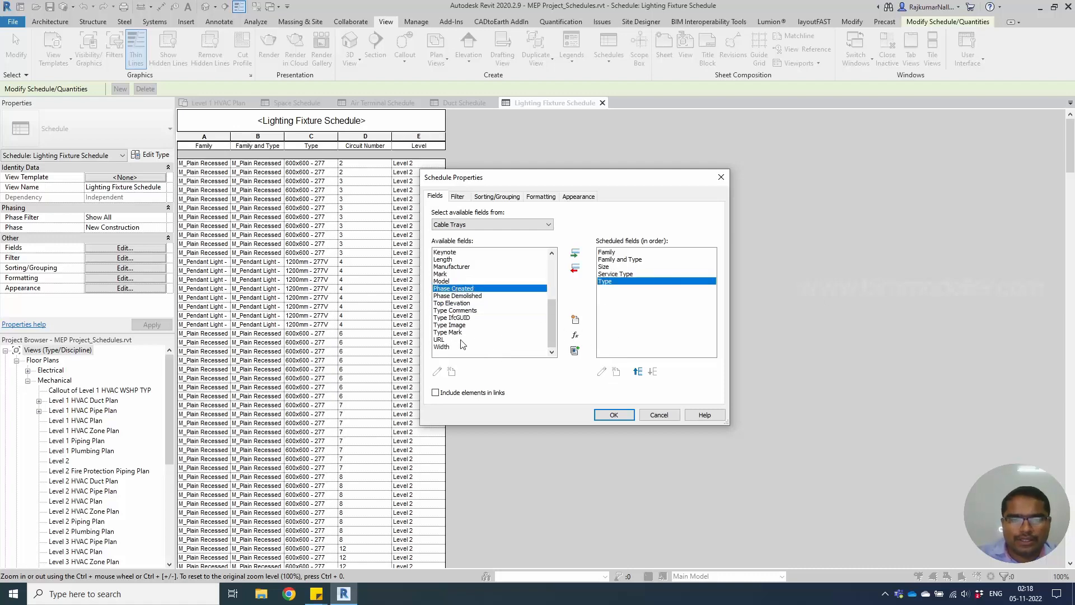
{"action": "left_click", "coordinate": [452, 333]}
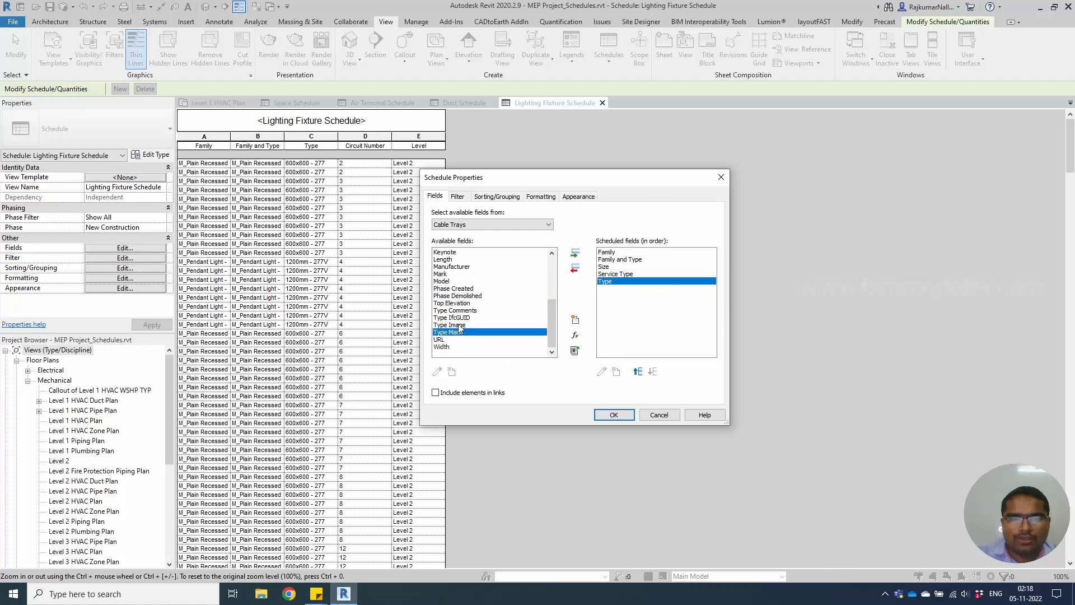
{"action": "left_click", "coordinate": [454, 260]}
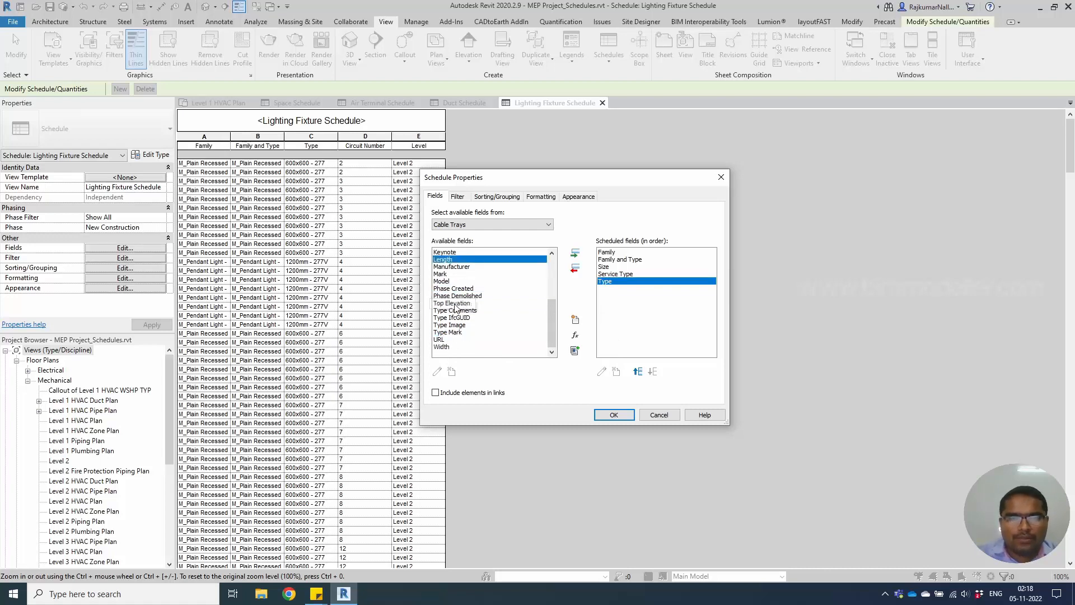
{"action": "left_click", "coordinate": [464, 318]}
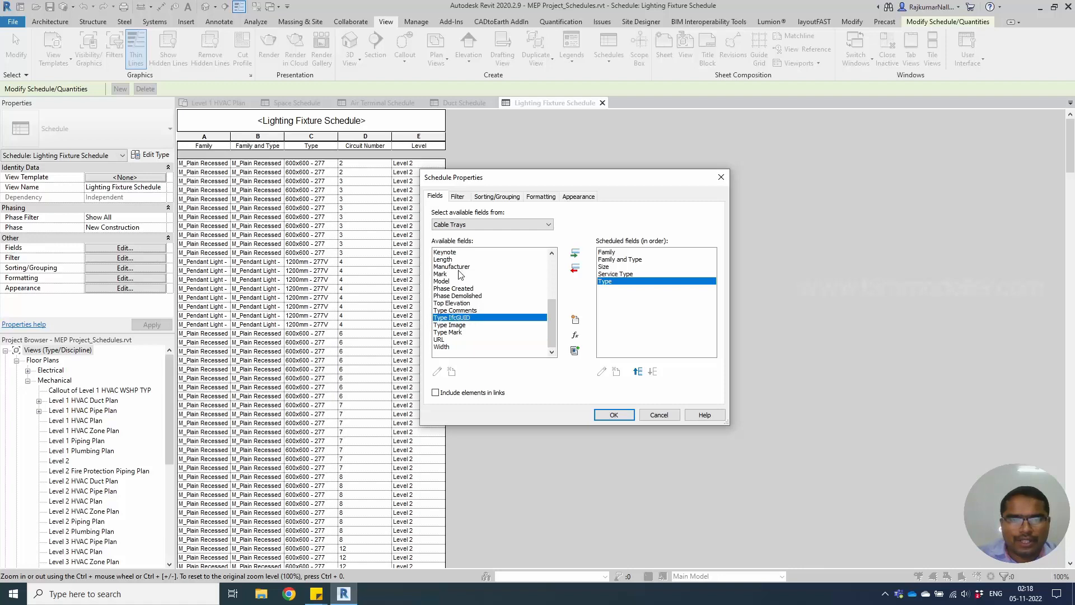
{"action": "scroll", "coordinate": [462, 301], "scroll_direction": "up", "scroll_amount": 2}
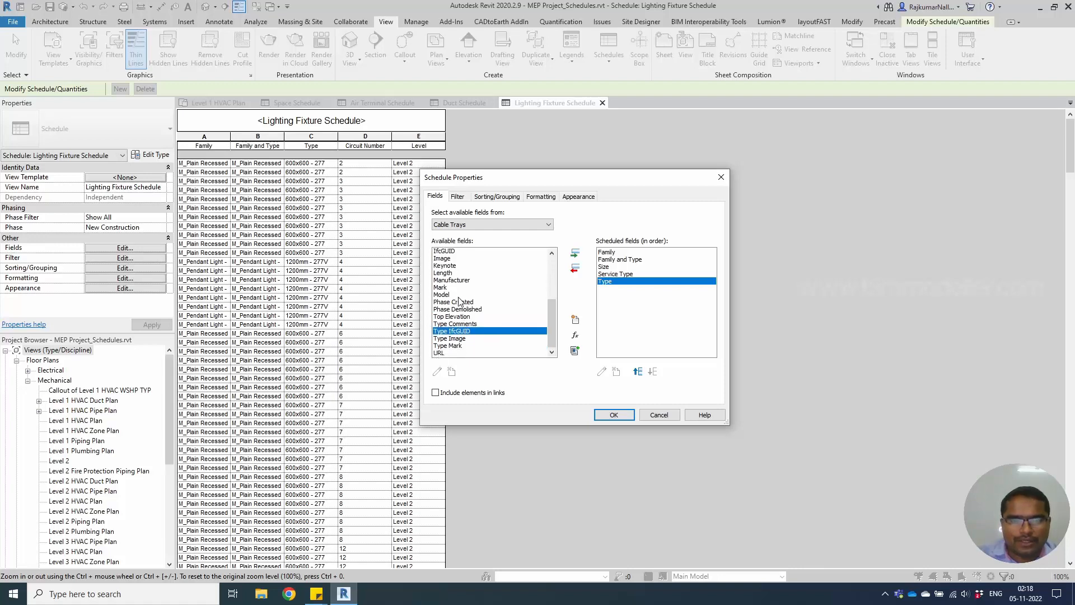
{"action": "key", "text": "b"}
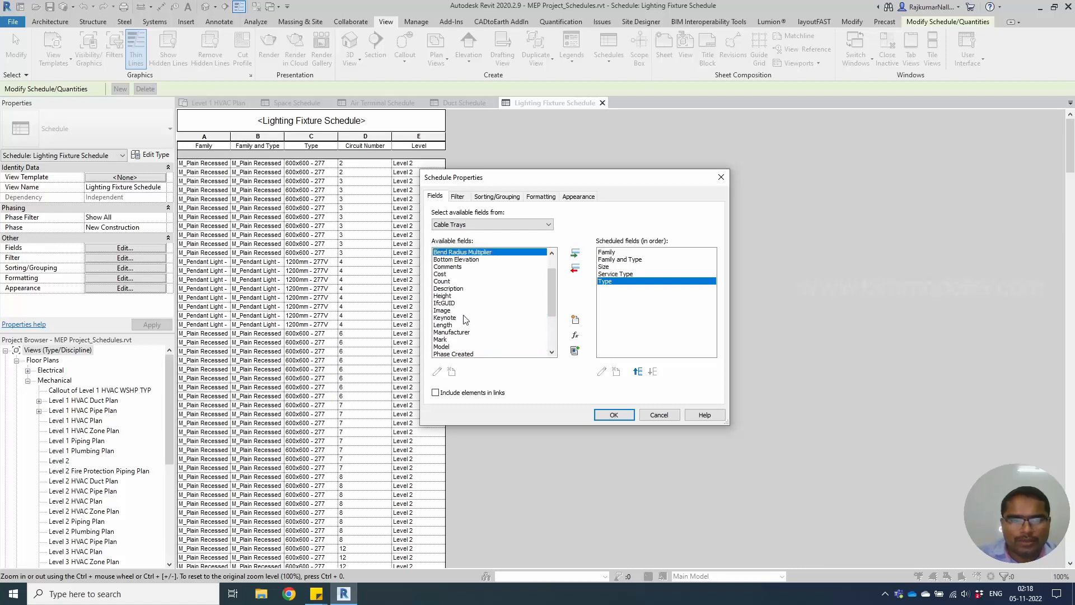
{"action": "double_click", "coordinate": [451, 261]}
{"action": "scroll", "coordinate": [516, 354], "scroll_direction": "down", "scroll_amount": 3}
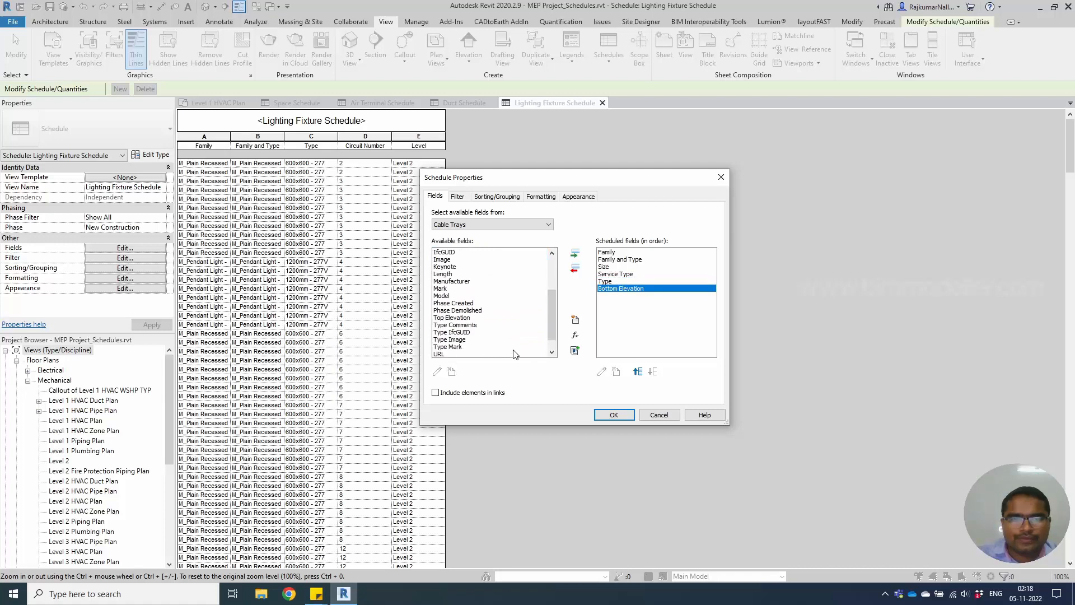
{"action": "scroll", "coordinate": [516, 356], "scroll_direction": "up", "scroll_amount": 2}
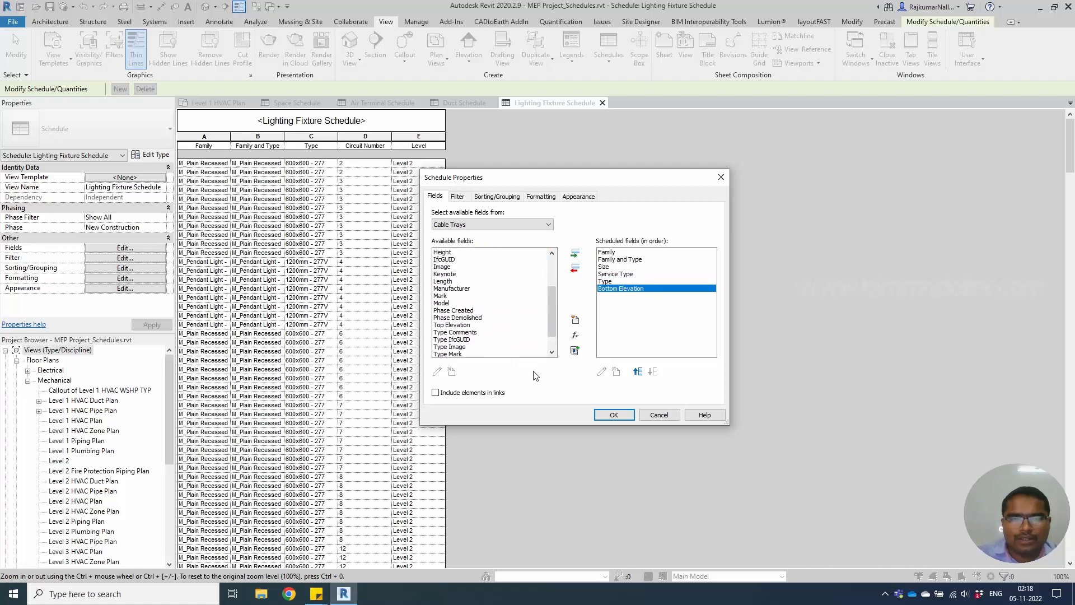
{"action": "left_click", "coordinate": [611, 419]}
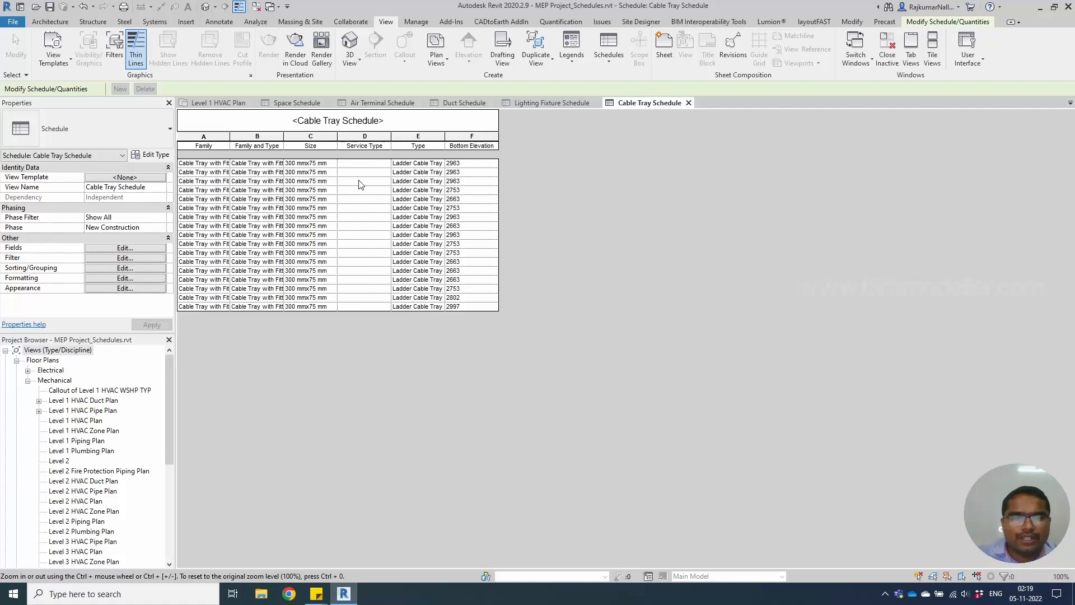
Widen the Type, Family and Type, and Family columns of the cable tray schedule until their full text fits
{"action": "left_click_drag", "start_coordinate": [446, 140], "coordinate": [549, 140]}
{"action": "left_click_drag", "start_coordinate": [284, 138], "coordinate": [374, 138]}
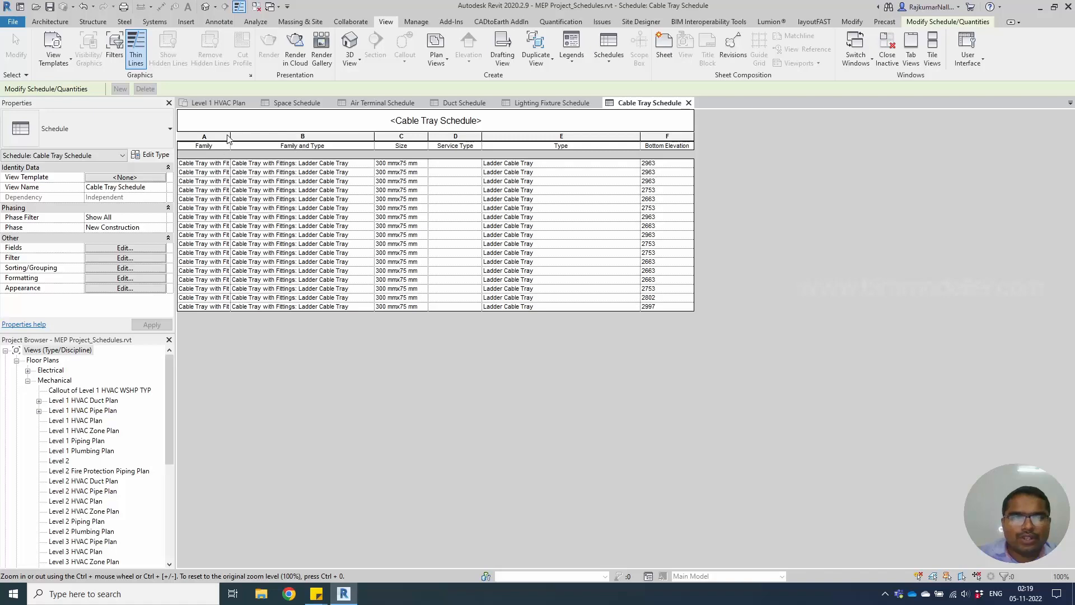
{"action": "left_click_drag", "start_coordinate": [230, 135], "coordinate": [273, 136]}
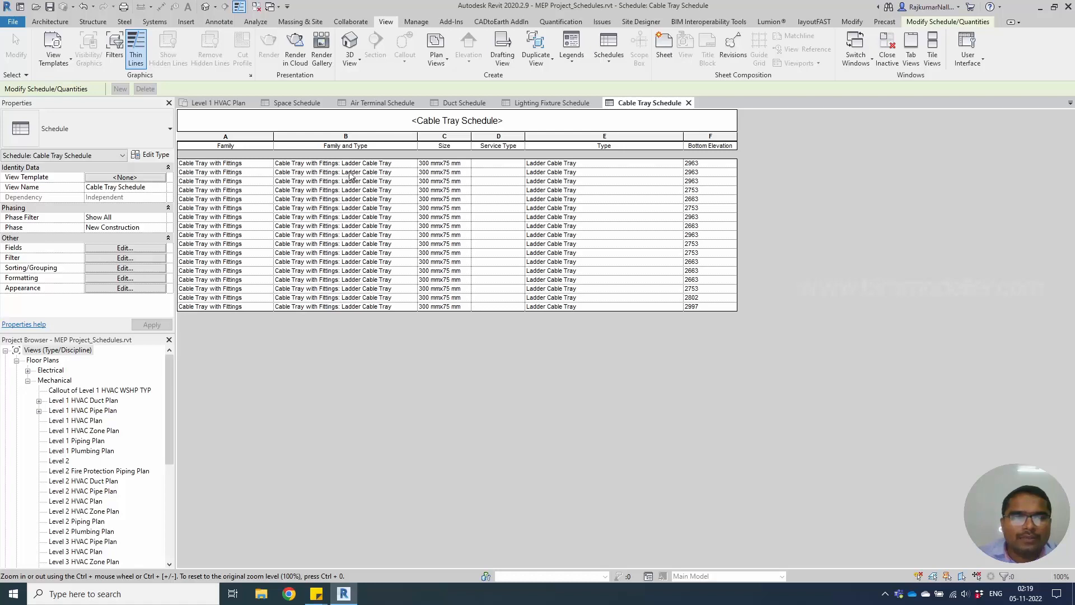
Remove the Family and Type field from the cable tray schedule
{"action": "left_click", "coordinate": [347, 139]}
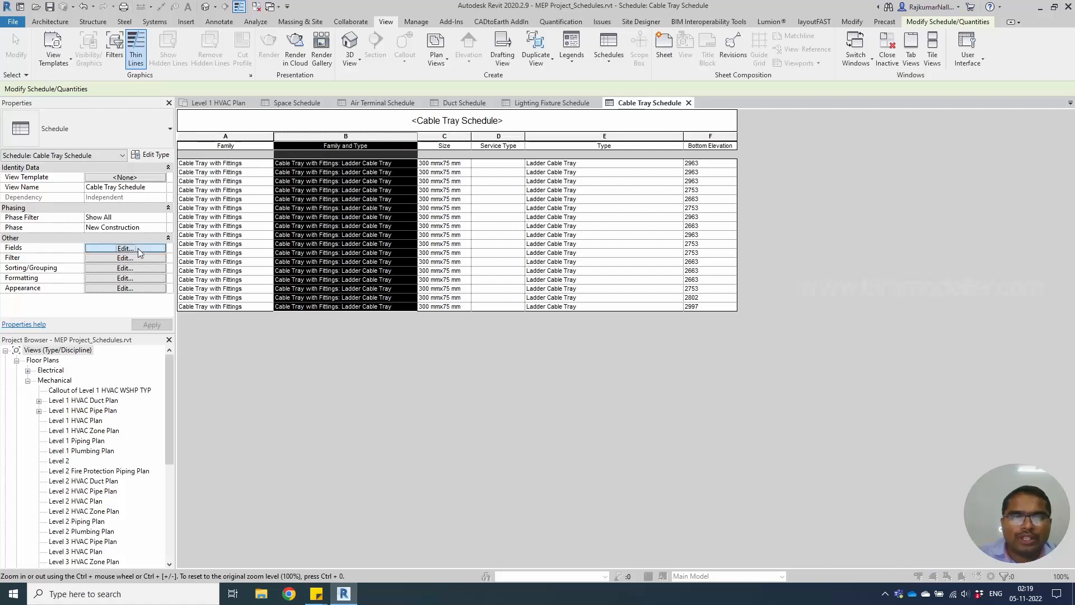
{"action": "left_click", "coordinate": [125, 247]}
{"action": "left_click", "coordinate": [621, 259]}
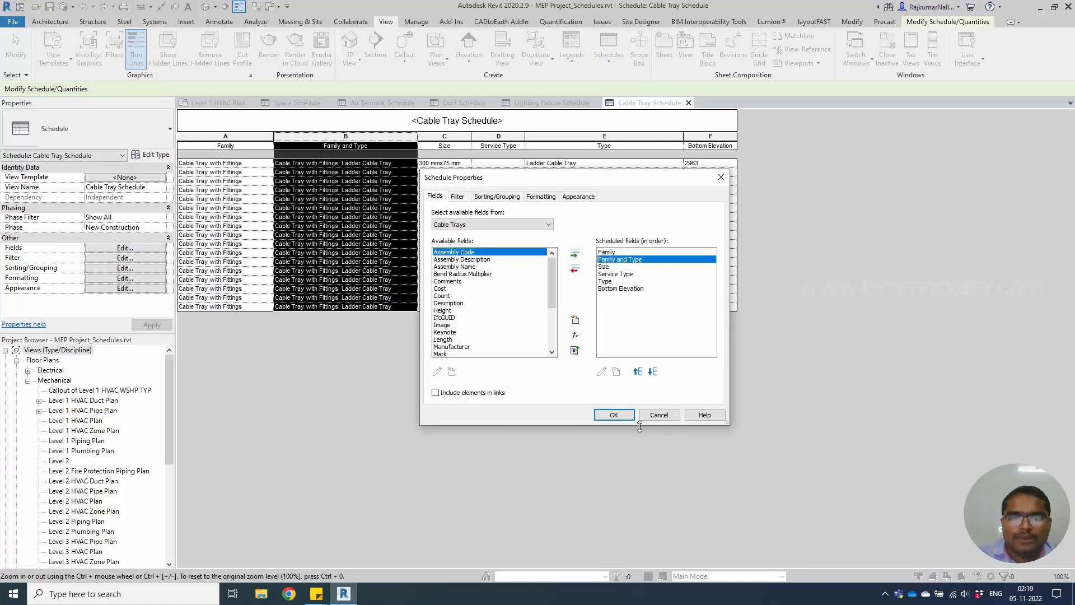
{"action": "left_click", "coordinate": [575, 269]}
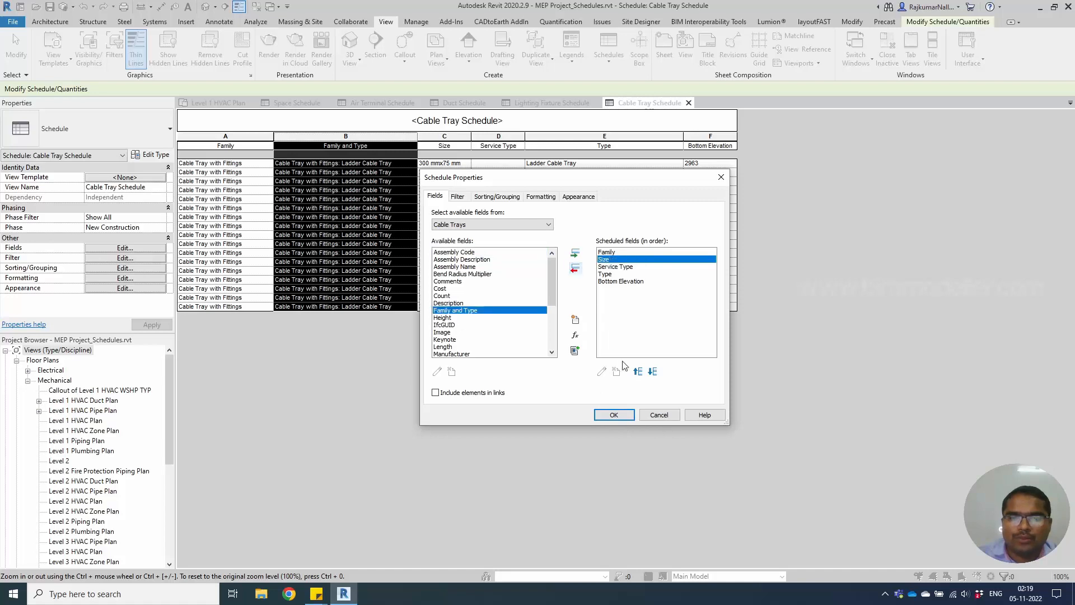
{"action": "left_click", "coordinate": [614, 415]}
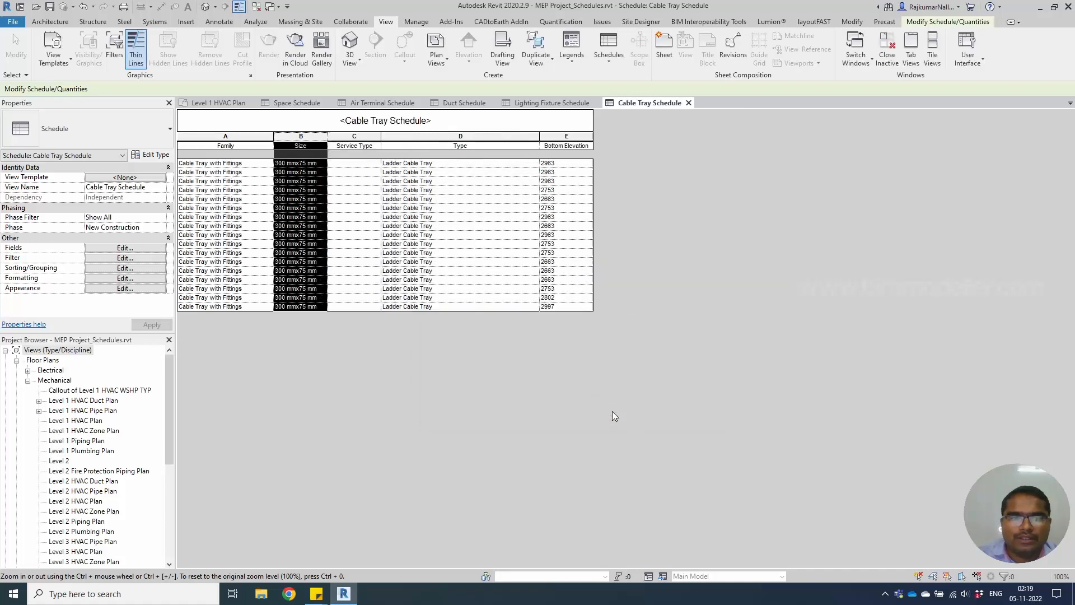
{"action": "left_click", "coordinate": [378, 242]}
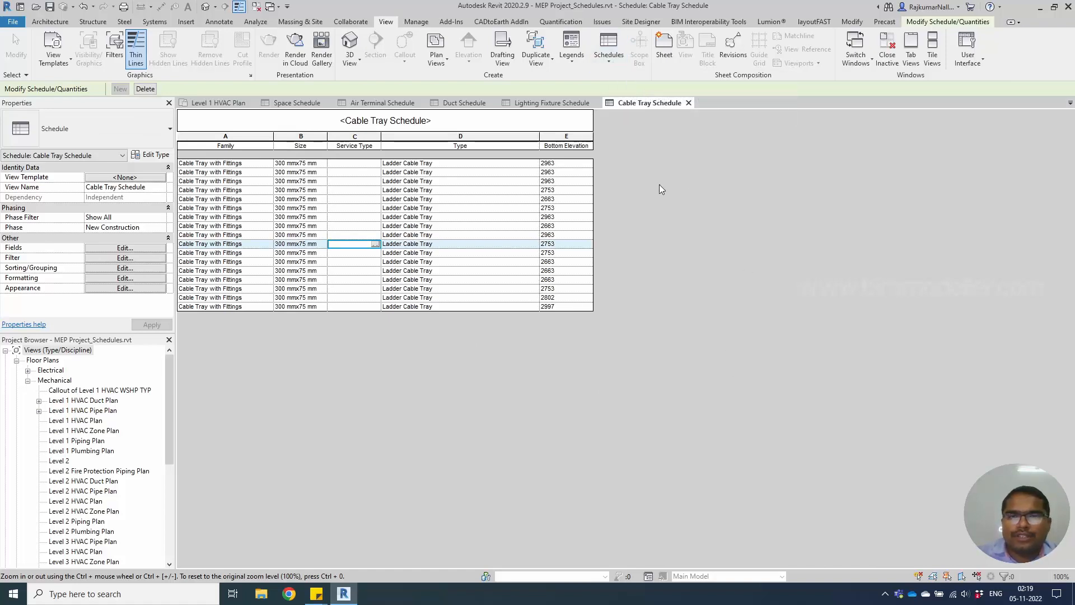
Start a new building component schedule for the Electrical Fixtures category in the New Construction phase
{"action": "left_click", "coordinate": [615, 66]}
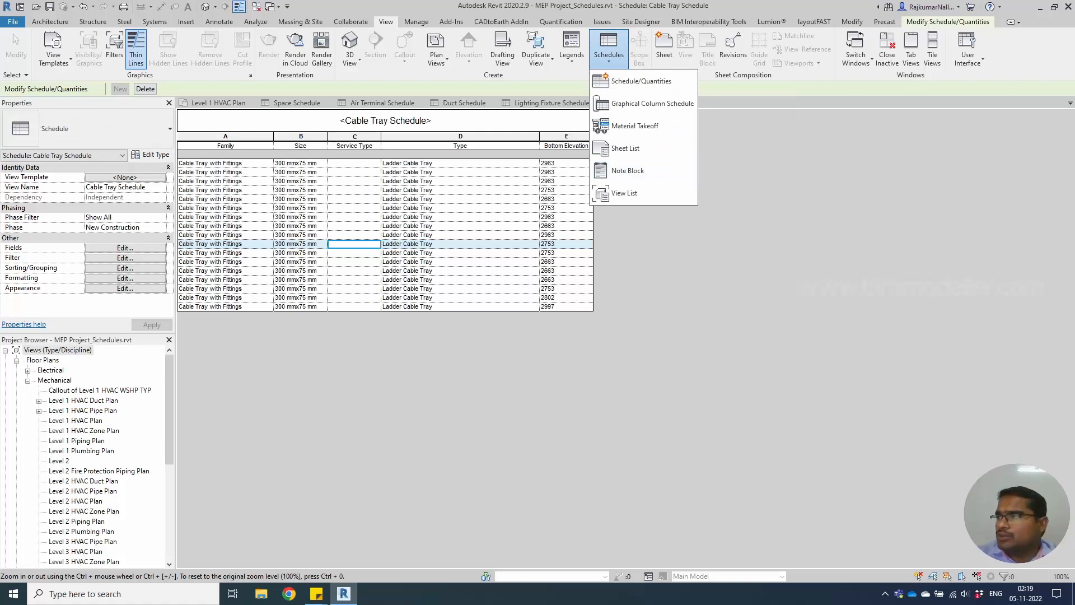
{"action": "left_click", "coordinate": [641, 81]}
{"action": "left_click", "coordinate": [404, 267]}
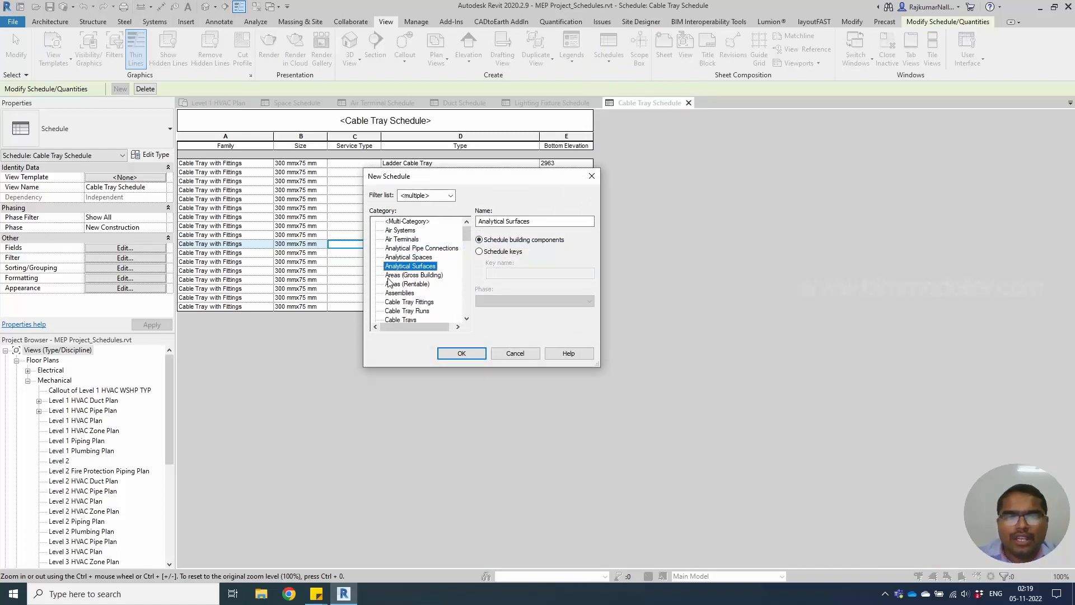
{"action": "key", "text": "f"}
{"action": "key", "text": "e"}
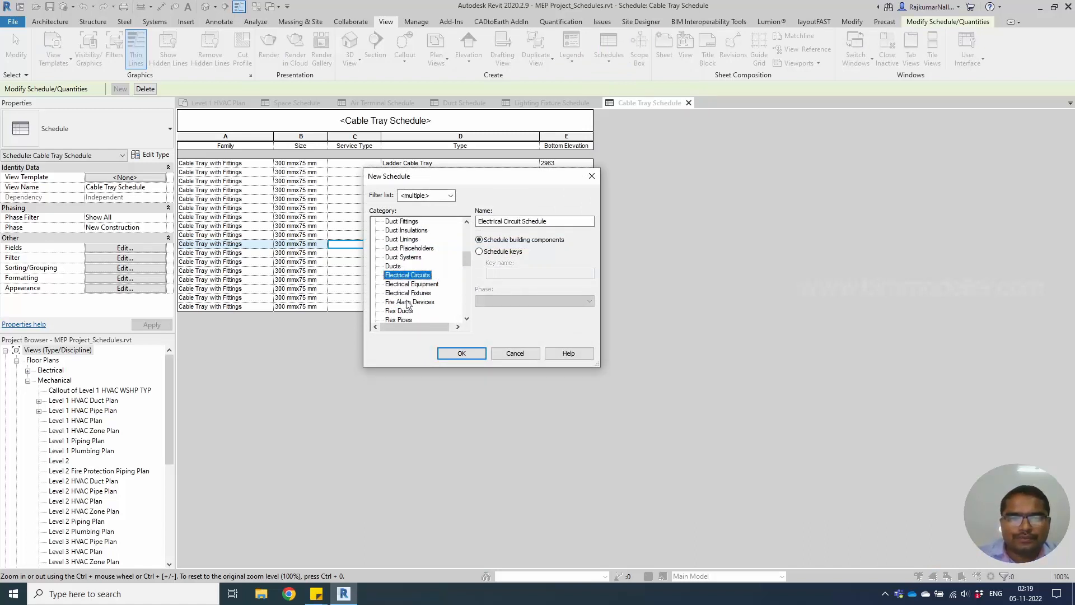
{"action": "left_click", "coordinate": [419, 292]}
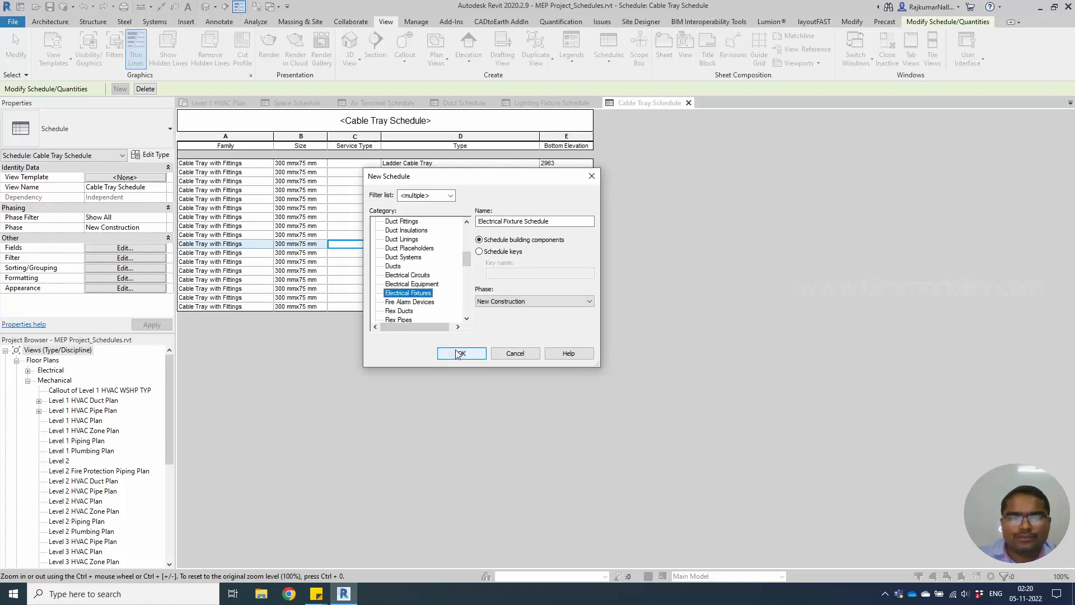
{"action": "left_click", "coordinate": [462, 353]}
Add the Family, Family and Type, and Level fields, in that order, to the electrical fixture schedule
{"action": "left_click", "coordinate": [510, 283]}
{"action": "key", "text": "f"}
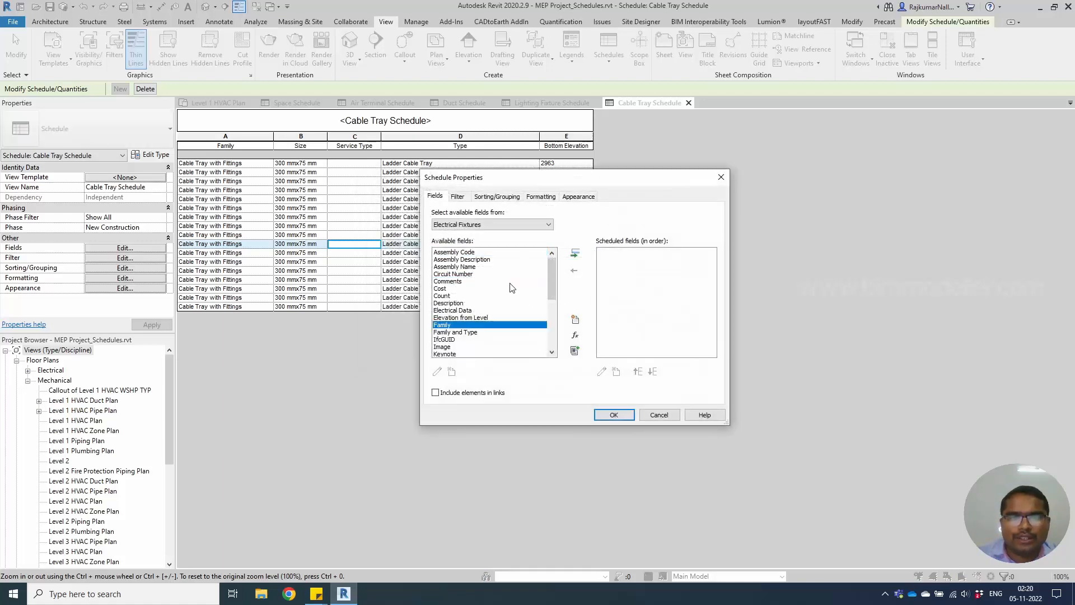
{"action": "left_click", "coordinate": [578, 251]}
{"action": "left_click", "coordinate": [577, 252]}
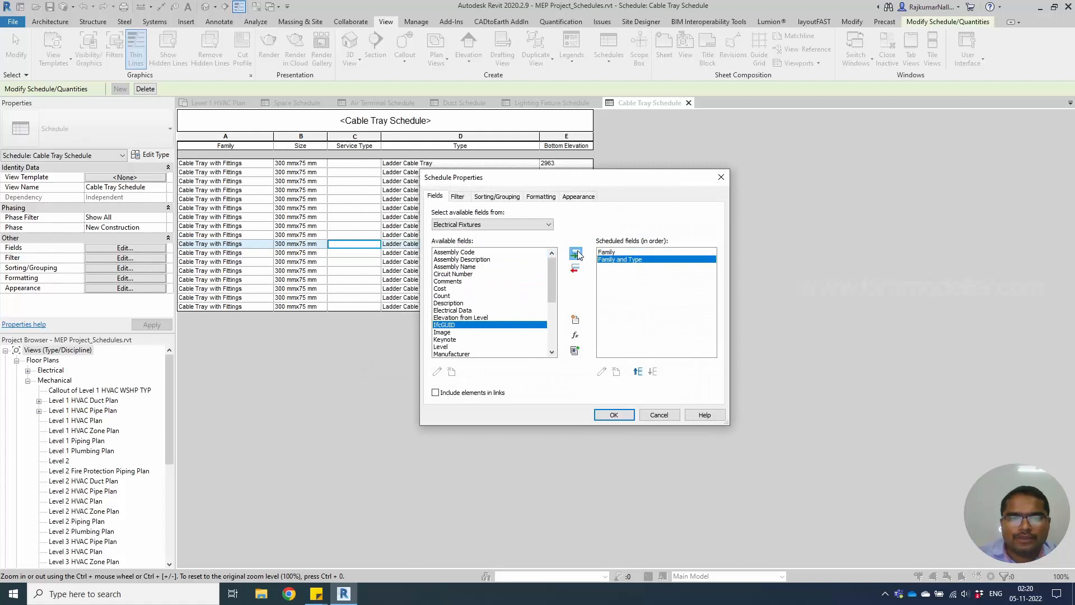
{"action": "left_click", "coordinate": [479, 335]}
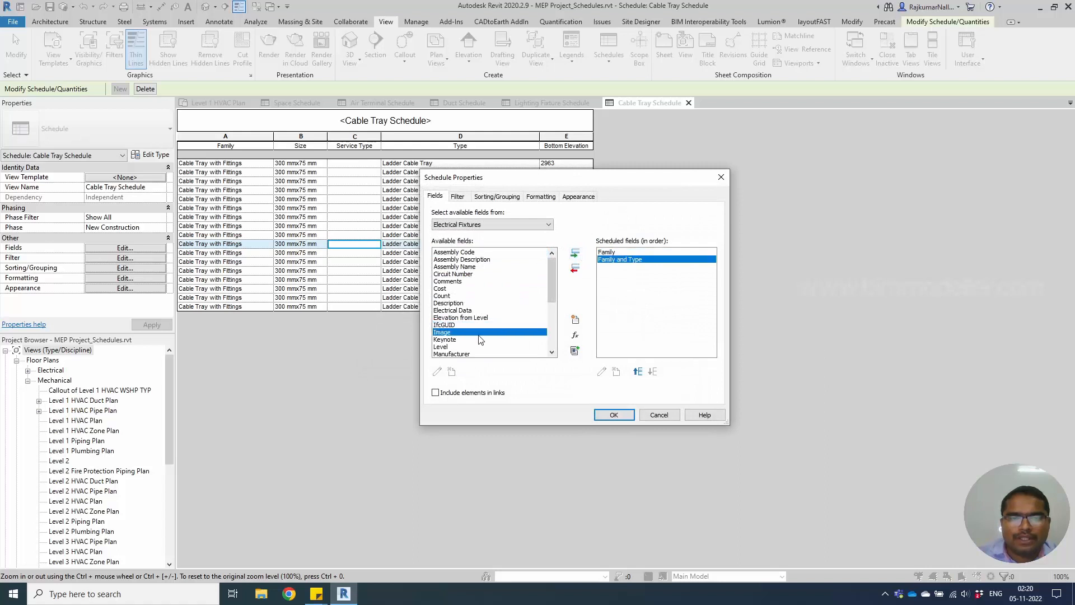
{"action": "double_click", "coordinate": [448, 349]}
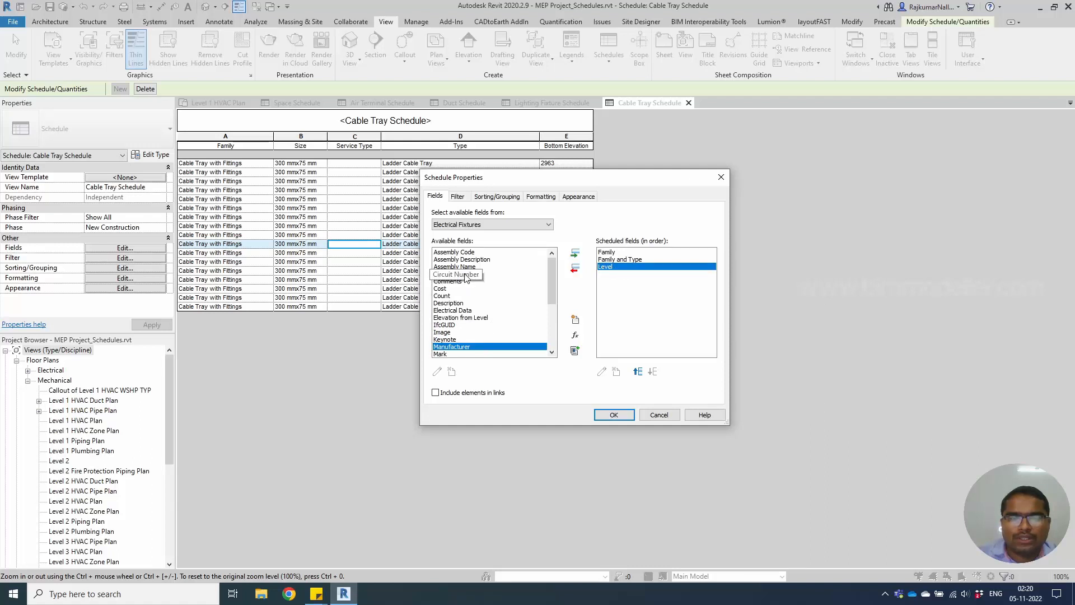
Add the Circuit Number field after Level and create the electrical fixture schedule
{"action": "left_click", "coordinate": [465, 275]}
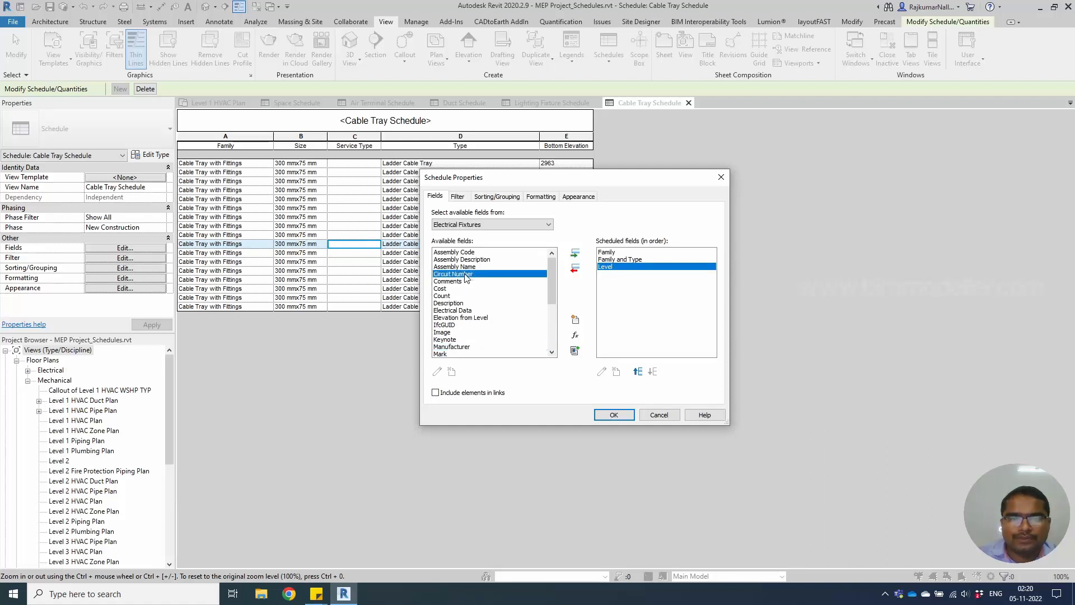
{"action": "double_click", "coordinate": [465, 274]}
{"action": "left_click", "coordinate": [483, 333]}
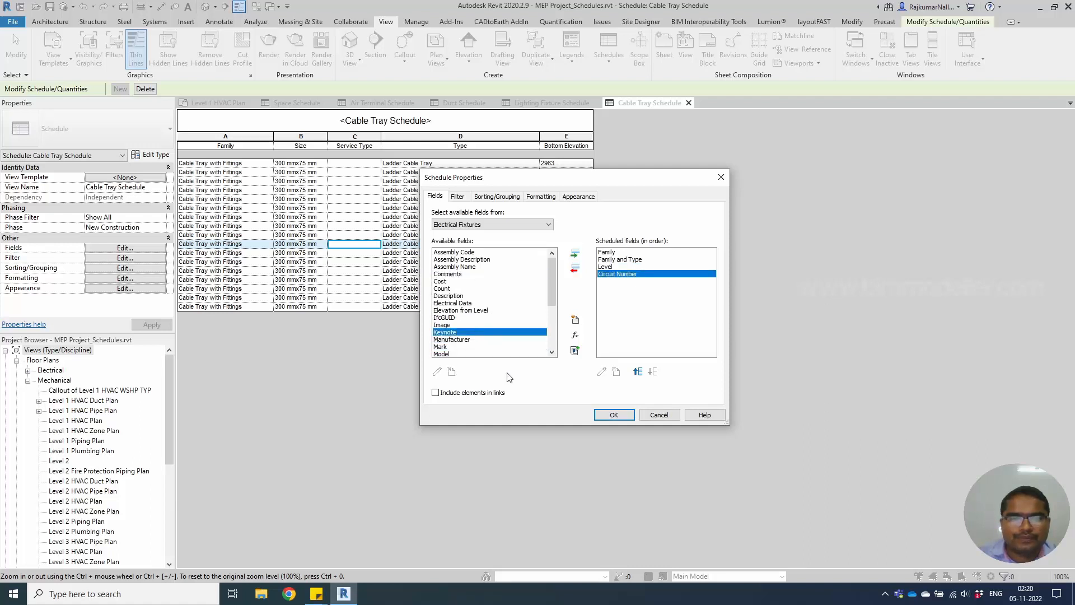
{"action": "scroll", "coordinate": [507, 353], "scroll_direction": "down", "scroll_amount": 1}
{"action": "scroll", "coordinate": [505, 353], "scroll_direction": "down", "scroll_amount": 3}
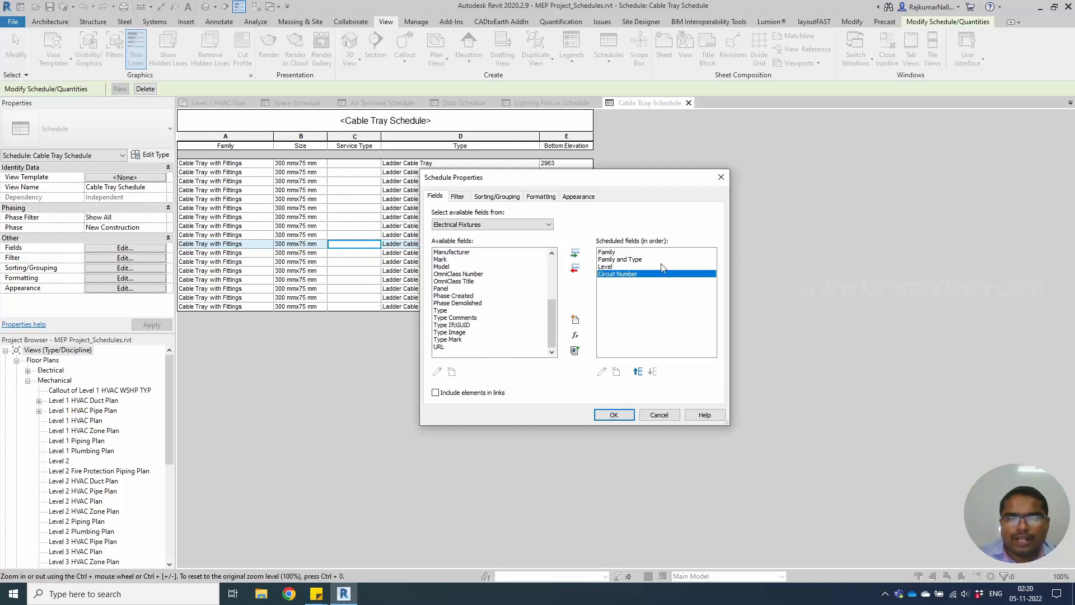
{"action": "left_click", "coordinate": [614, 415]}
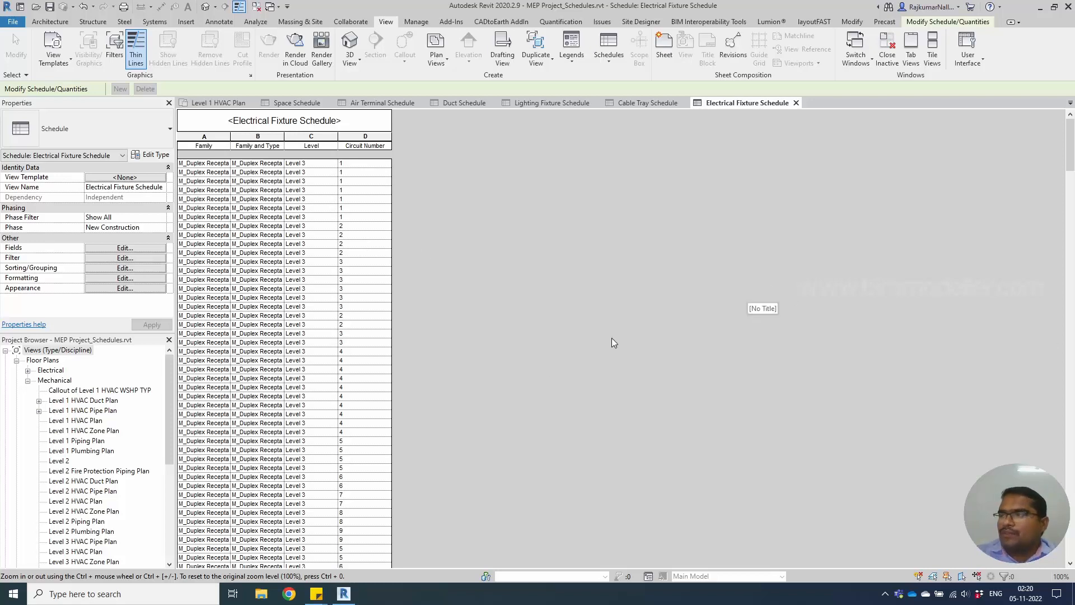
Start a new building component schedule for the Plumbing Fixtures category in the New Construction phase
{"action": "left_click", "coordinate": [600, 60]}
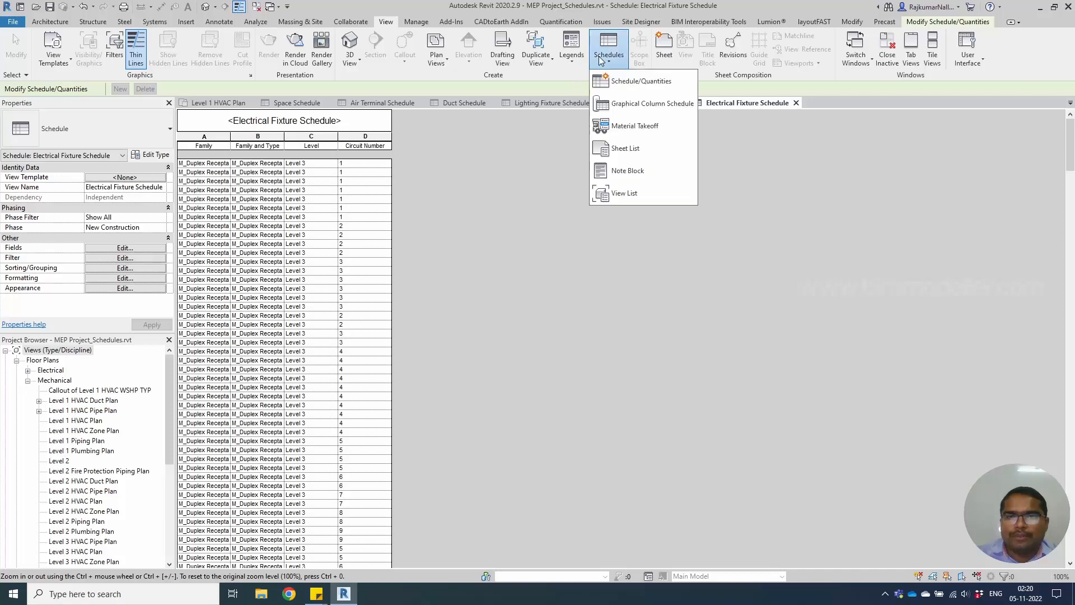
{"action": "left_click", "coordinate": [618, 84]}
{"action": "left_click", "coordinate": [407, 277]}
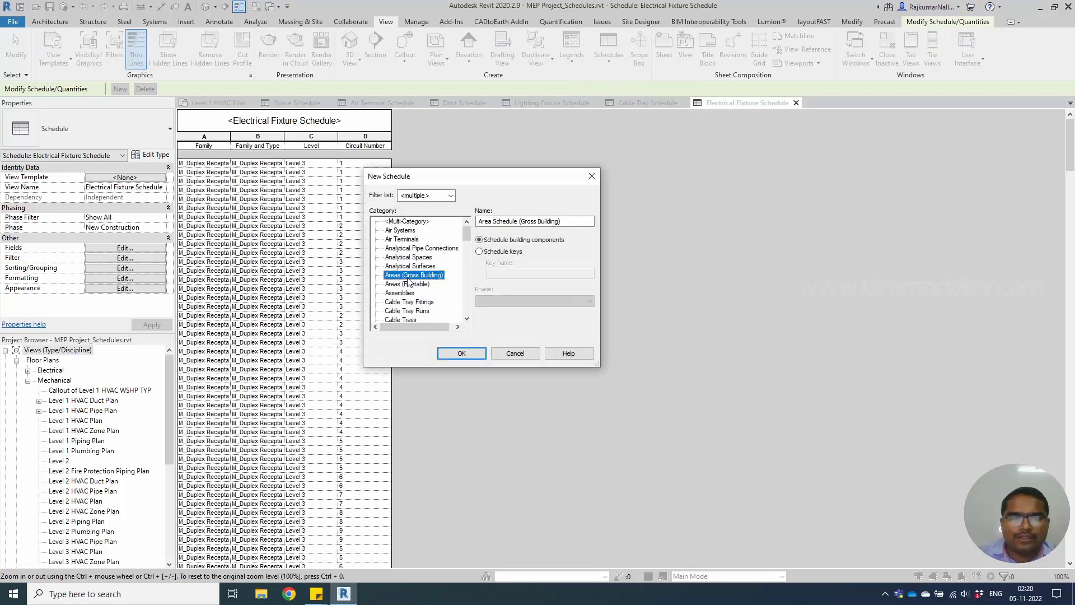
{"action": "key", "text": "p"}
{"action": "scroll", "coordinate": [408, 280], "scroll_direction": "down", "scroll_amount": 5}
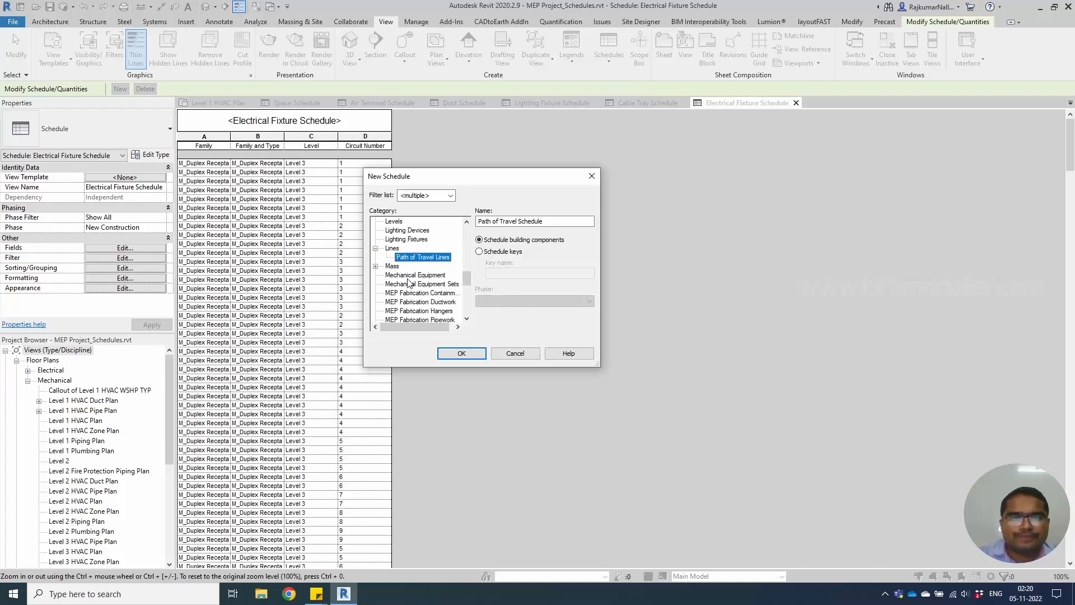
{"action": "left_click", "coordinate": [408, 275]}
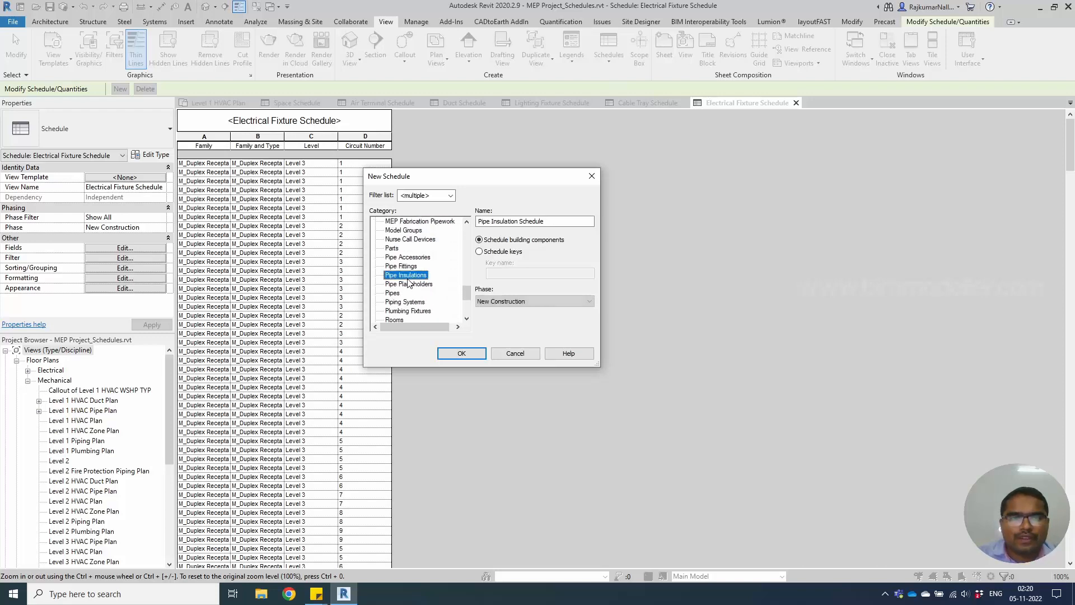
{"action": "scroll", "coordinate": [413, 294], "scroll_direction": "down", "scroll_amount": 1}
{"action": "left_click", "coordinate": [420, 303]}
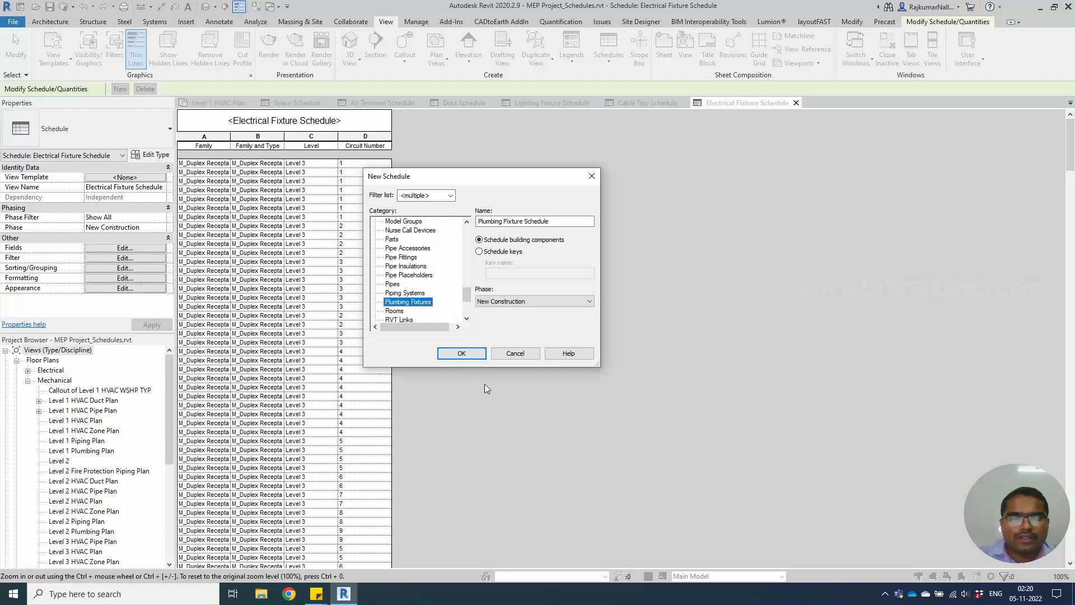
{"action": "left_click", "coordinate": [551, 221]}
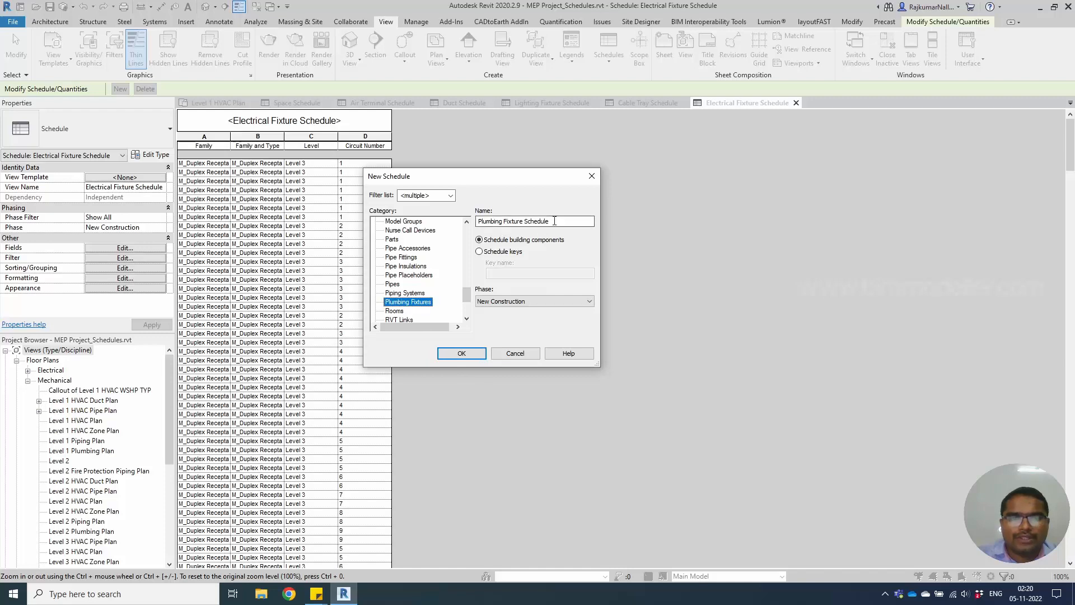
{"action": "left_click", "coordinate": [472, 354]}
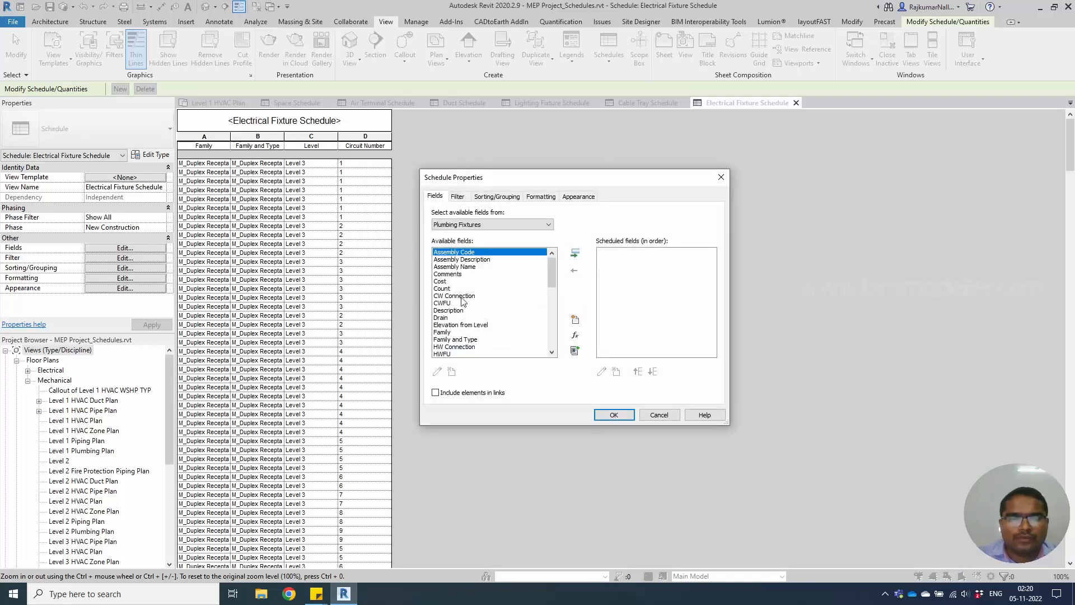
Add the Family, Family and Type, Elevation from Level, and Level fields, in that order, to the plumbing fixture schedule
{"action": "left_click", "coordinate": [461, 303]}
{"action": "left_click", "coordinate": [485, 332]}
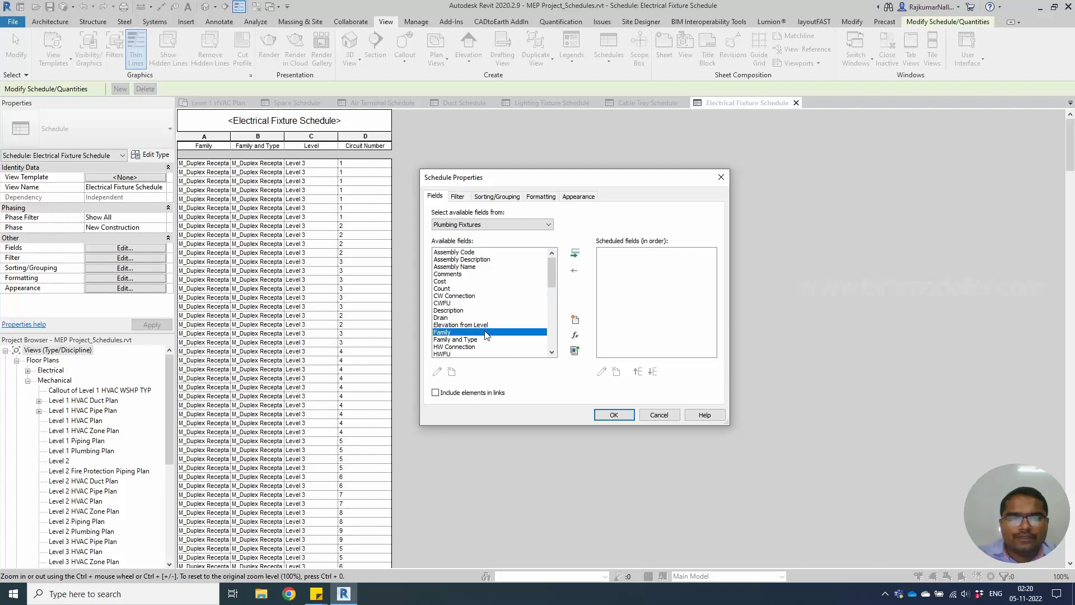
{"action": "double_click", "coordinate": [485, 333]}
{"action": "double_click", "coordinate": [485, 333]}
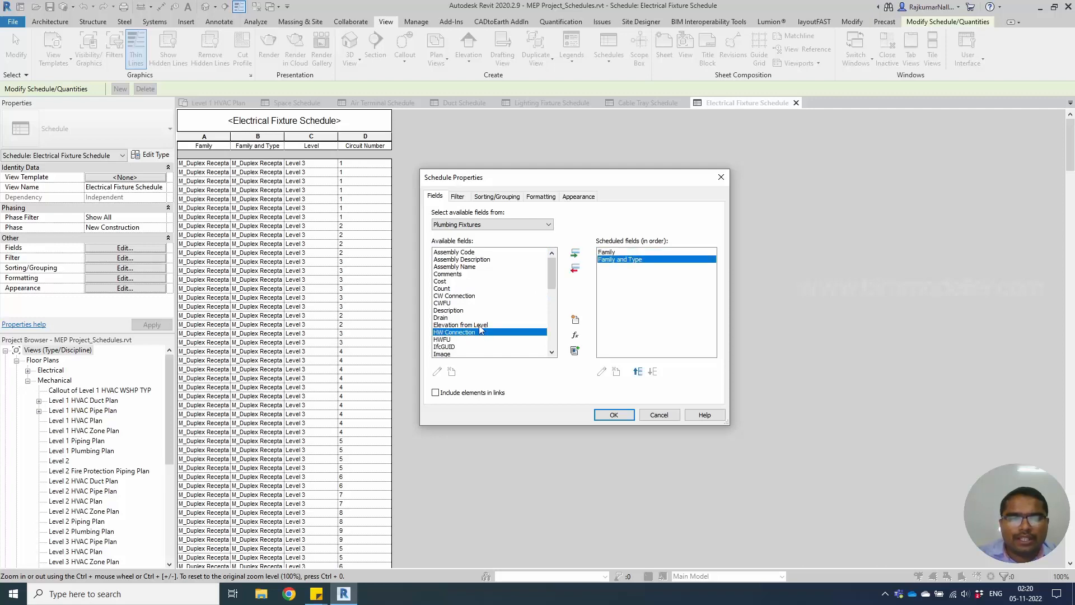
{"action": "left_click", "coordinate": [480, 326]}
{"action": "double_click", "coordinate": [480, 326]}
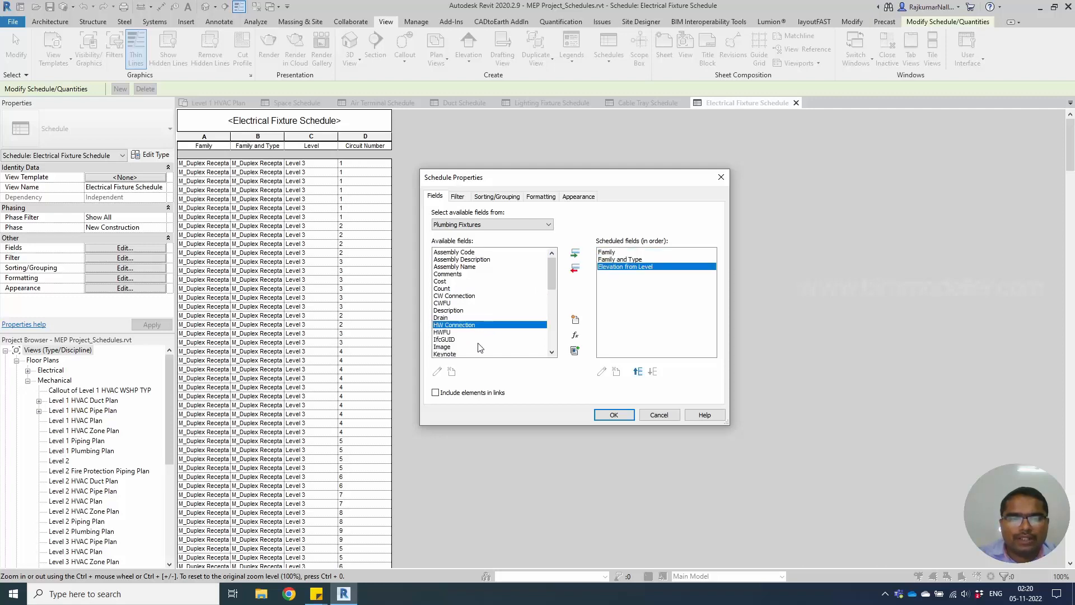
{"action": "scroll", "coordinate": [479, 346], "scroll_direction": "down", "scroll_amount": 1}
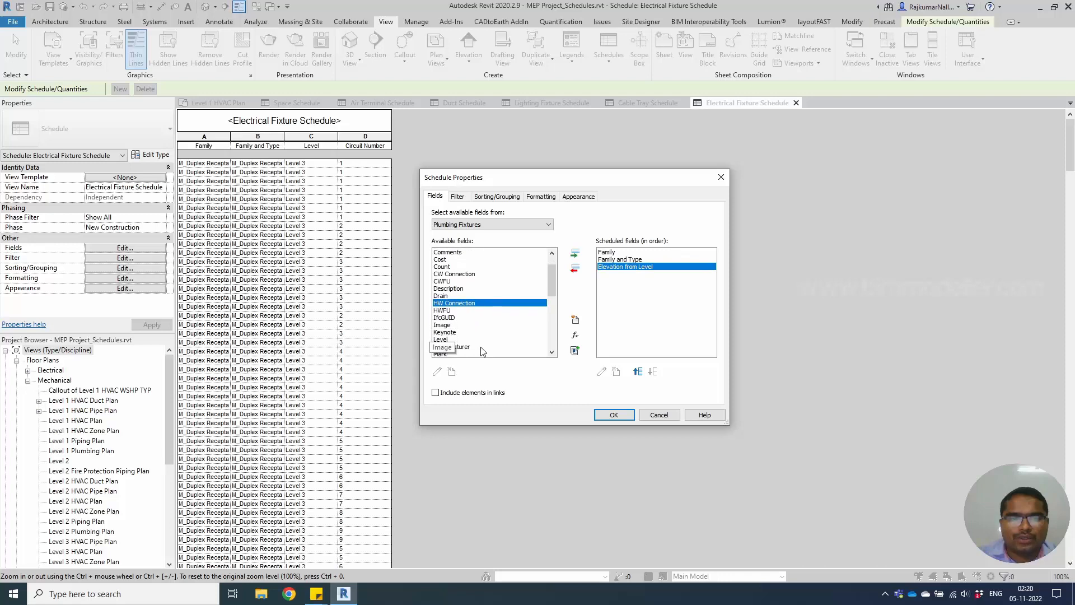
{"action": "double_click", "coordinate": [448, 340]}
Add the System Type field after Level and create the plumbing fixture schedule
{"action": "scroll", "coordinate": [489, 326], "scroll_direction": "down", "scroll_amount": 2}
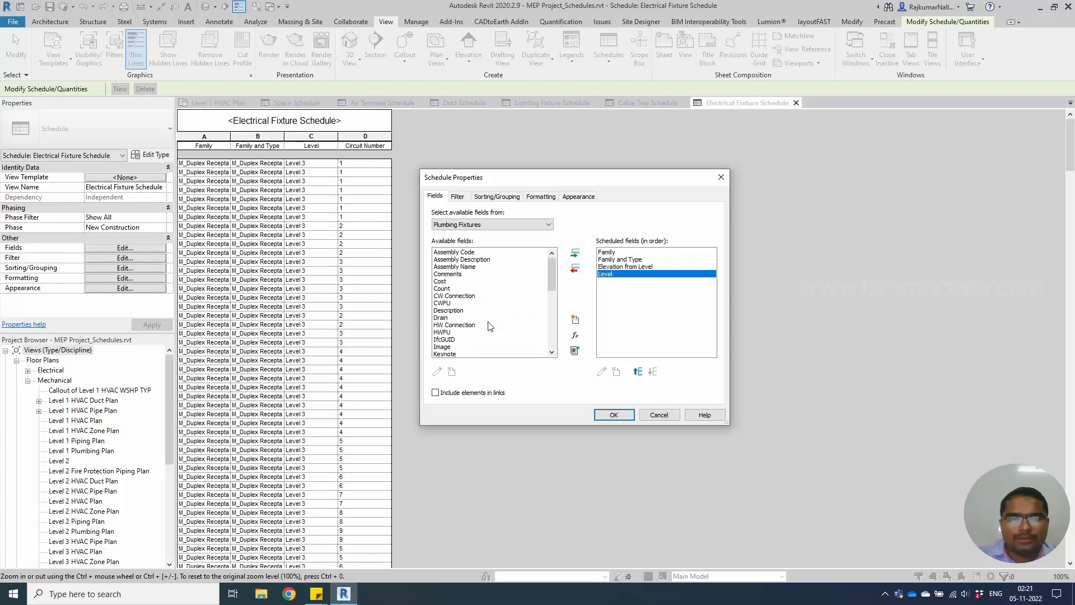
{"action": "scroll", "coordinate": [489, 326], "scroll_direction": "down", "scroll_amount": 4}
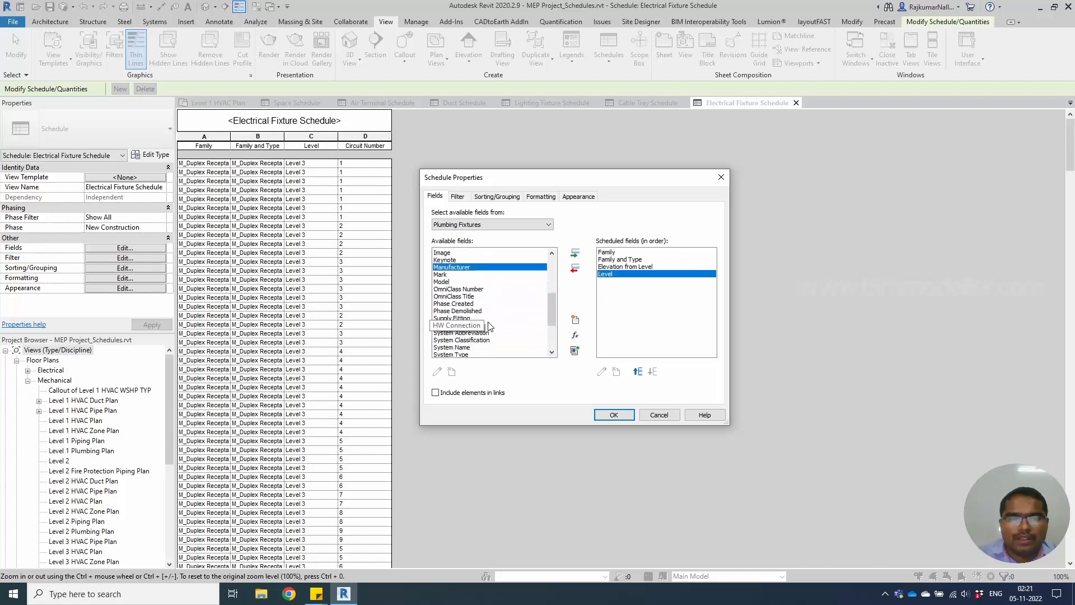
{"action": "scroll", "coordinate": [503, 335], "scroll_direction": "down", "scroll_amount": 2}
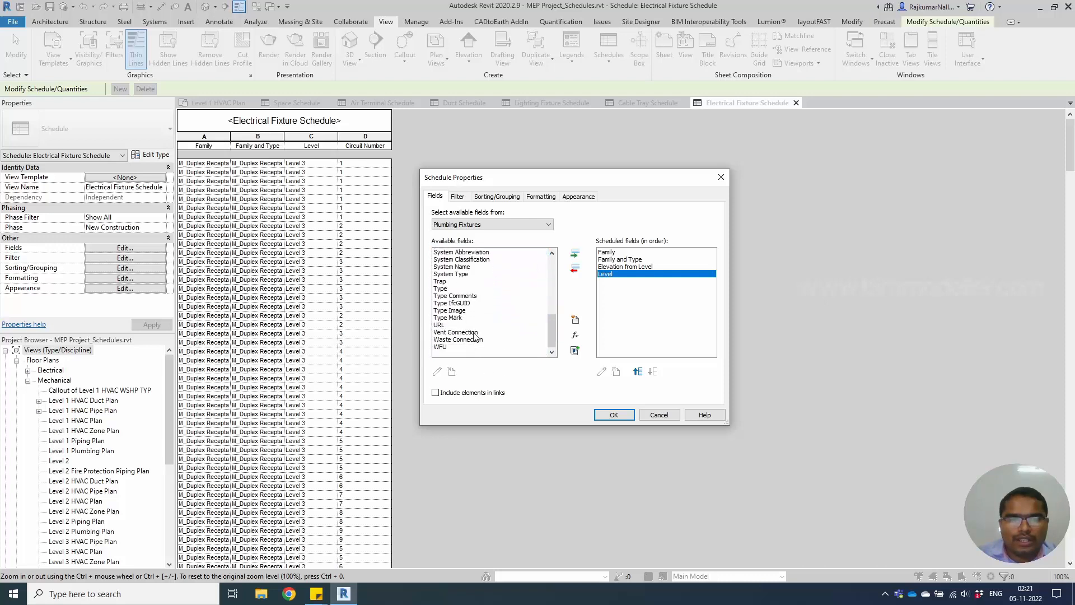
{"action": "scroll", "coordinate": [476, 333], "scroll_direction": "up", "scroll_amount": 2}
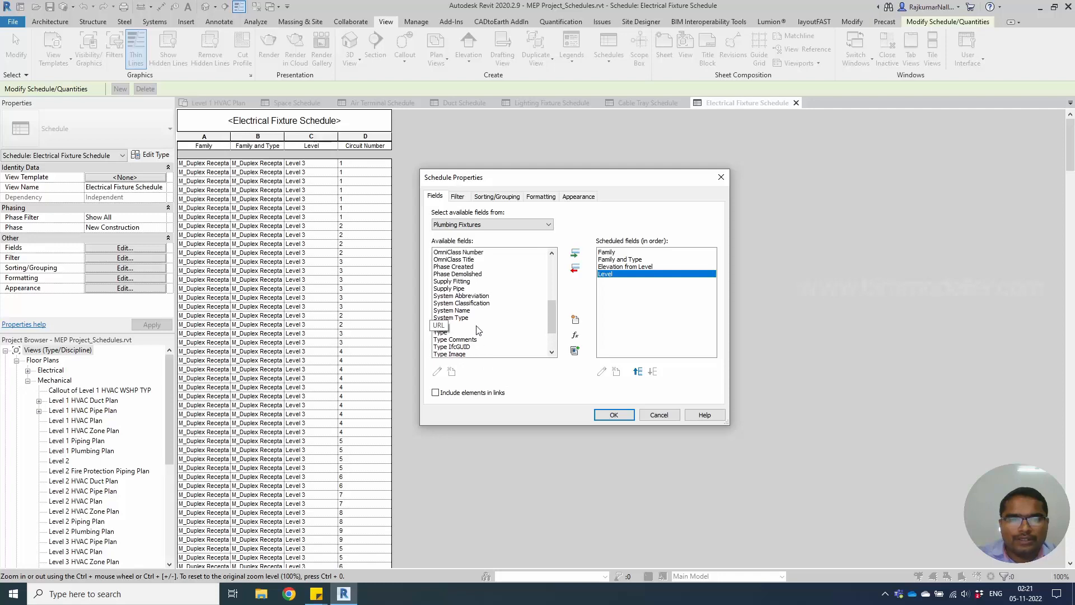
{"action": "scroll", "coordinate": [468, 327], "scroll_direction": "up", "scroll_amount": 3}
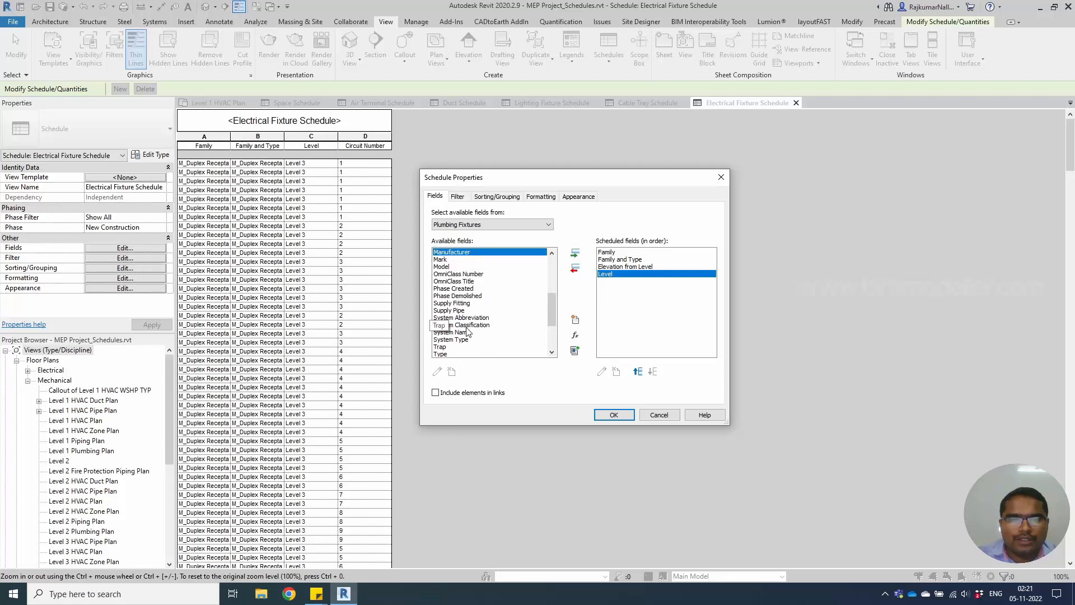
{"action": "scroll", "coordinate": [468, 332], "scroll_direction": "up", "scroll_amount": 3}
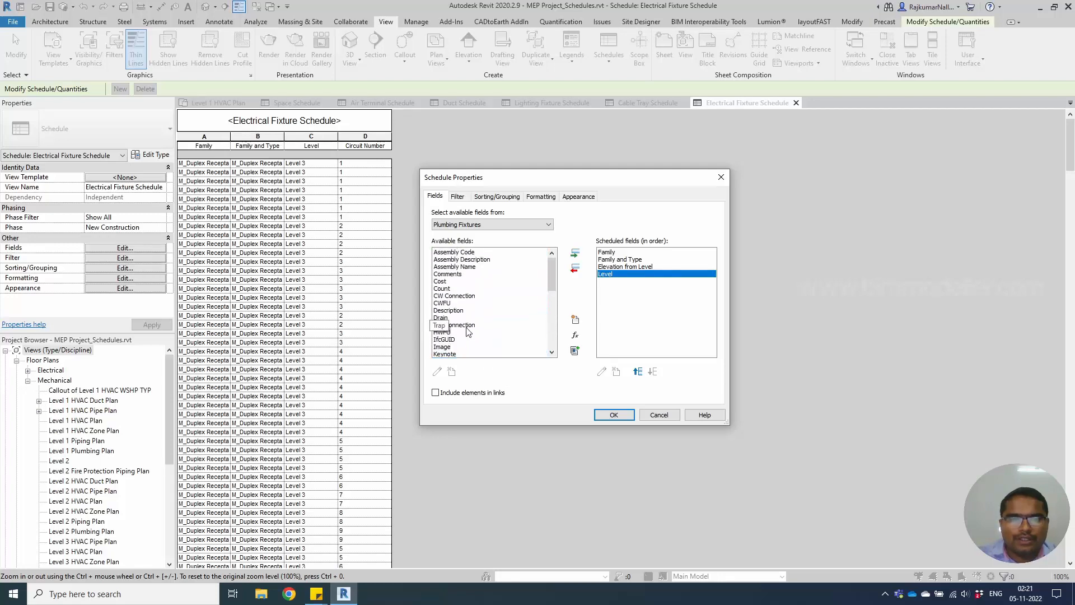
{"action": "scroll", "coordinate": [468, 331], "scroll_direction": "down", "scroll_amount": 6}
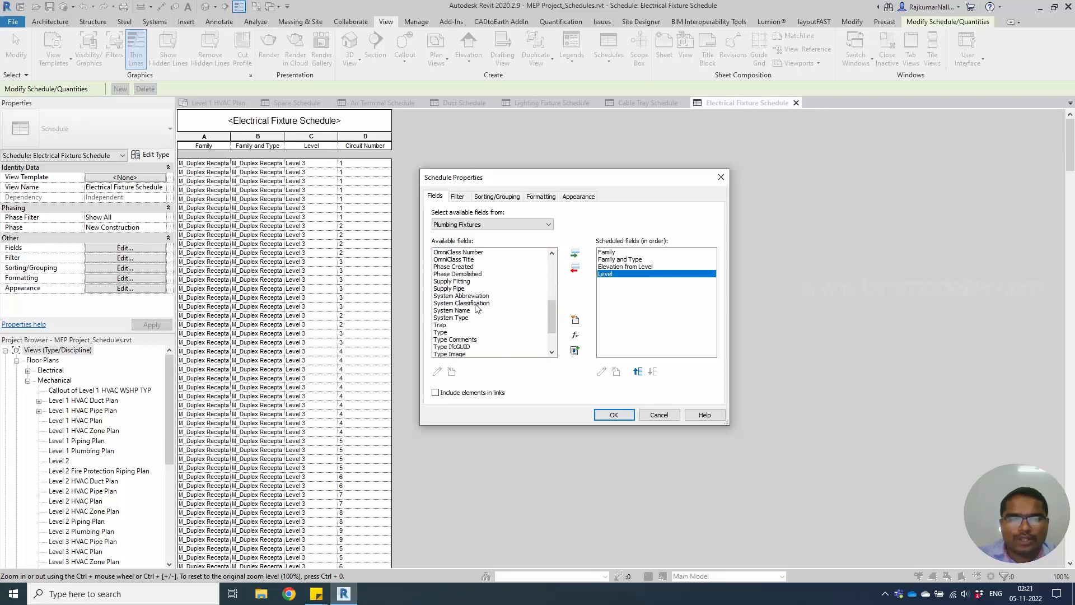
{"action": "left_click", "coordinate": [471, 297]}
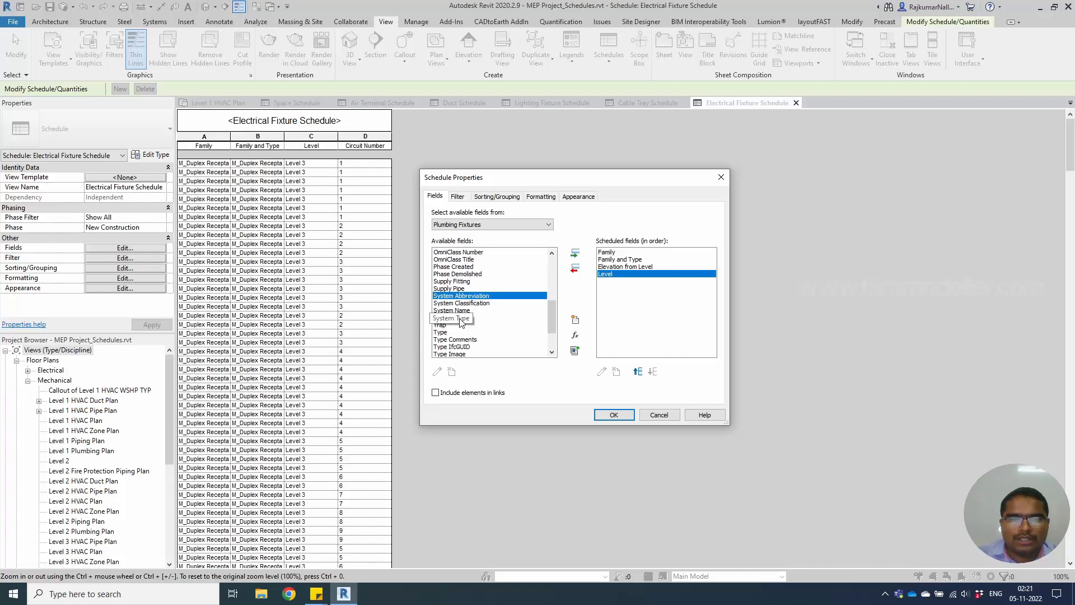
{"action": "double_click", "coordinate": [461, 318]}
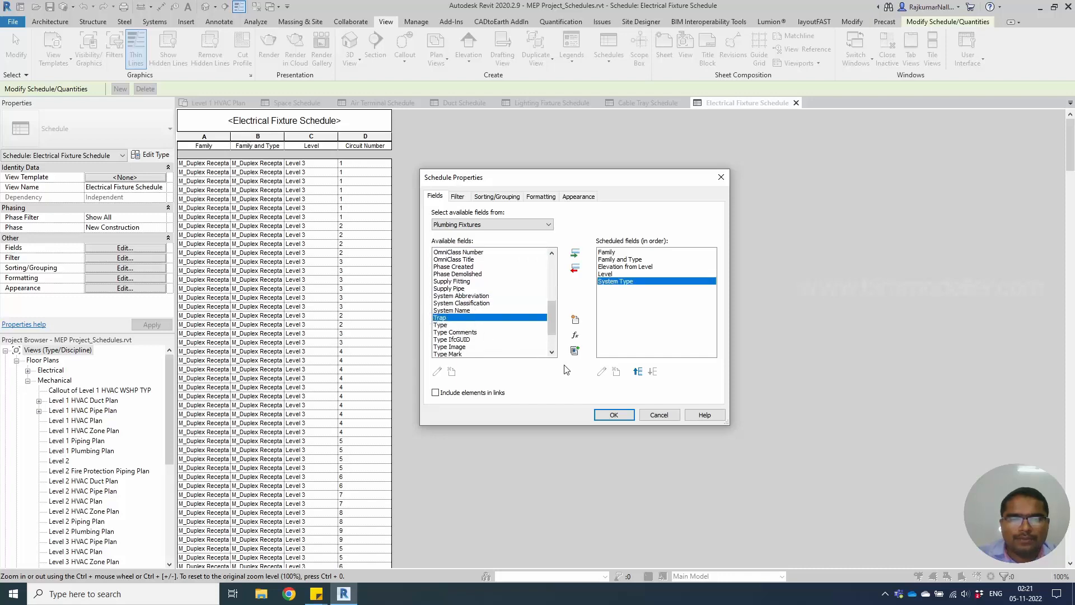
{"action": "left_click", "coordinate": [608, 418]}
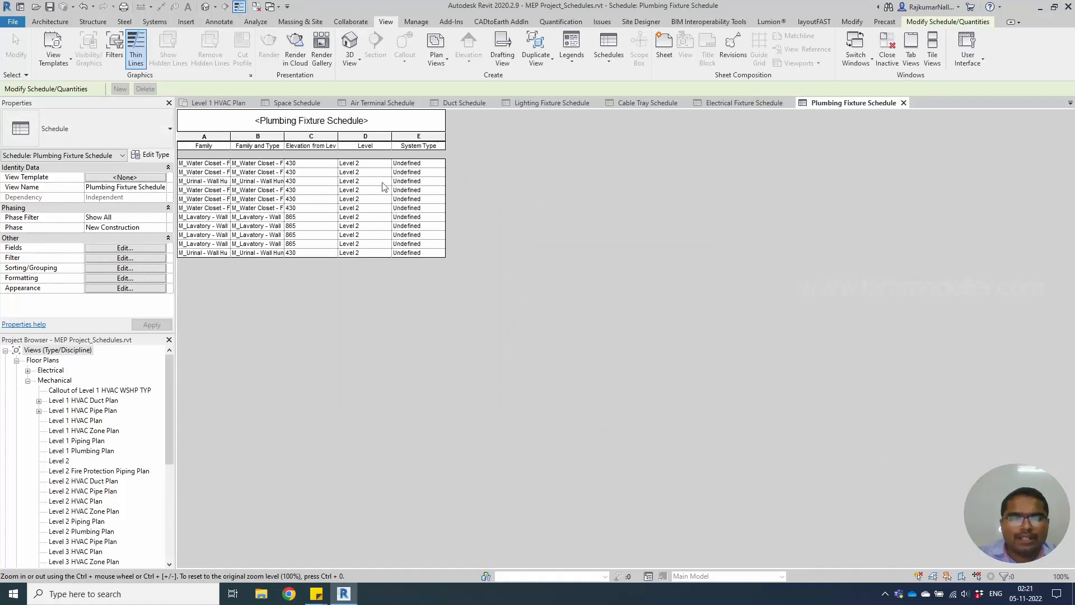
Widen the Family and Type column of the plumbing fixture schedule to show more of its text
{"action": "type", "text": "d"}
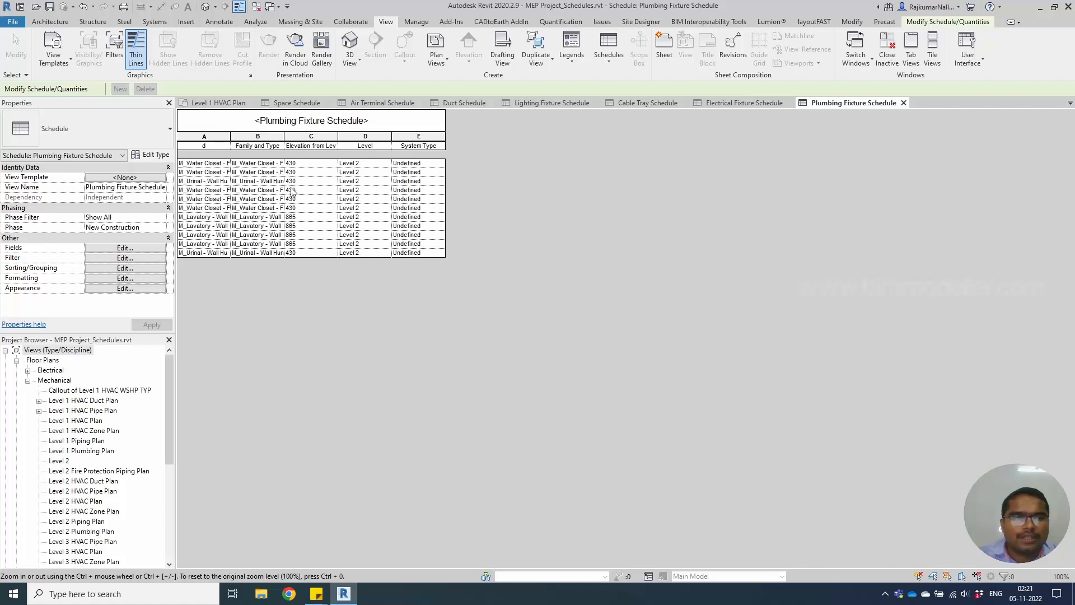
{"action": "key", "text": "Escape"}
{"action": "left_click_drag", "start_coordinate": [285, 141], "coordinate": [360, 141]}
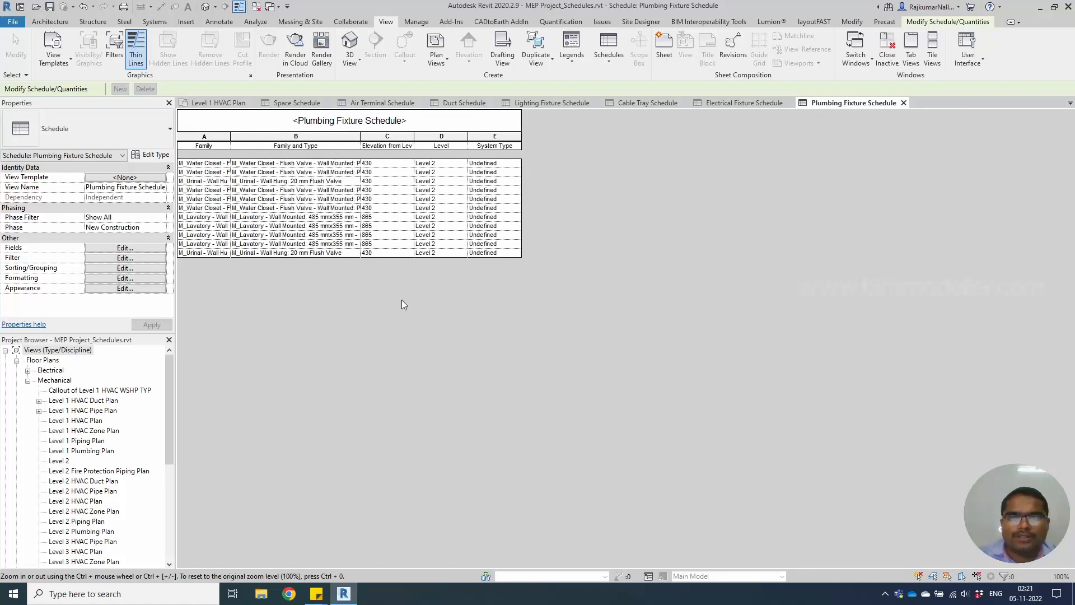
Begin a new schedule and find the pipe-related entries among the available categories
{"action": "left_click", "coordinate": [610, 54]}
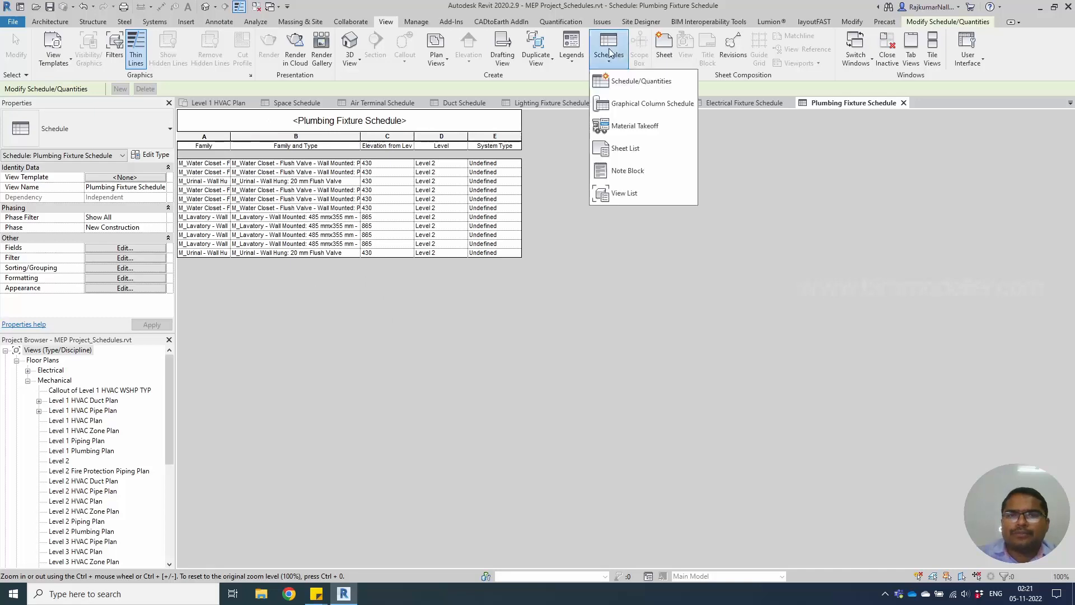
{"action": "left_click", "coordinate": [640, 84]}
{"action": "left_click", "coordinate": [422, 285]}
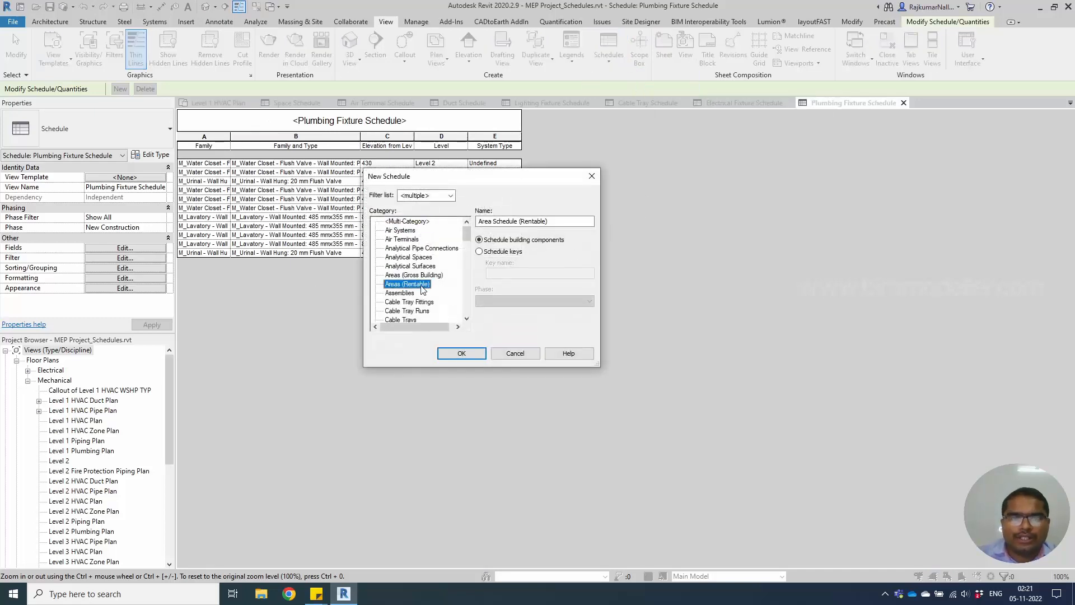
{"action": "key", "text": "p"}
{"action": "key", "text": "p"}
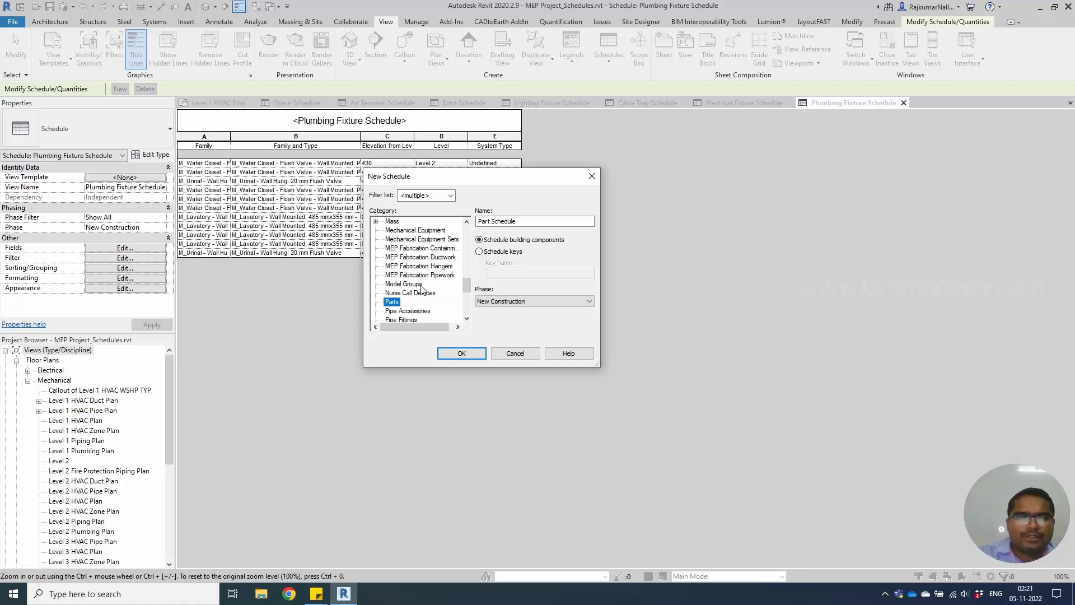
{"action": "scroll", "coordinate": [422, 290], "scroll_direction": "down", "scroll_amount": 2}
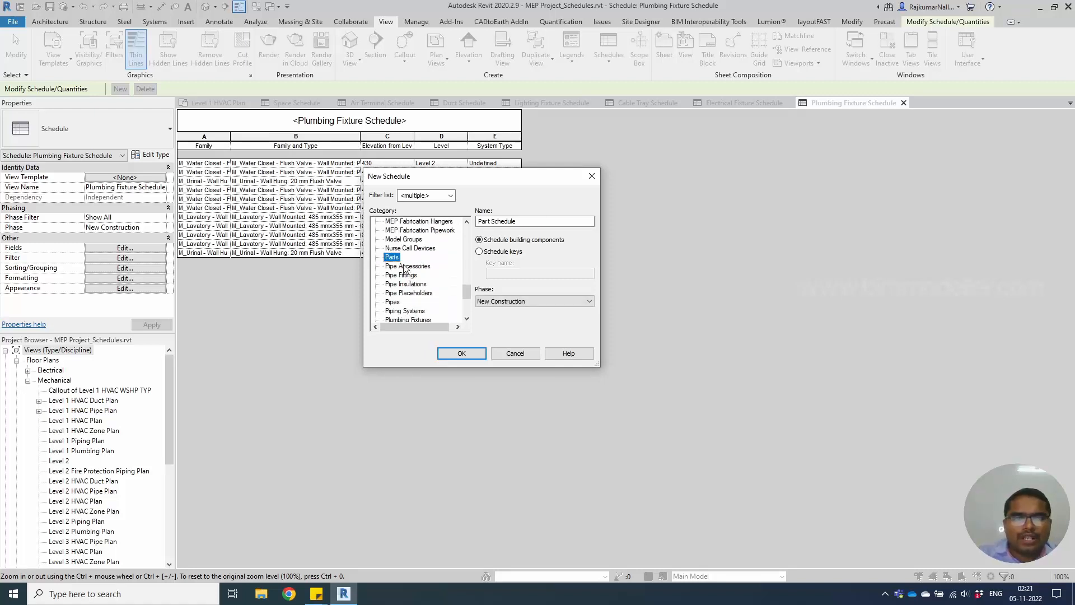
Examine the schedule categories for pipe accessories, pipe fittings, pipe insulations, pipes, and piping systems
{"action": "left_click", "coordinate": [408, 267]}
{"action": "left_click", "coordinate": [392, 302]}
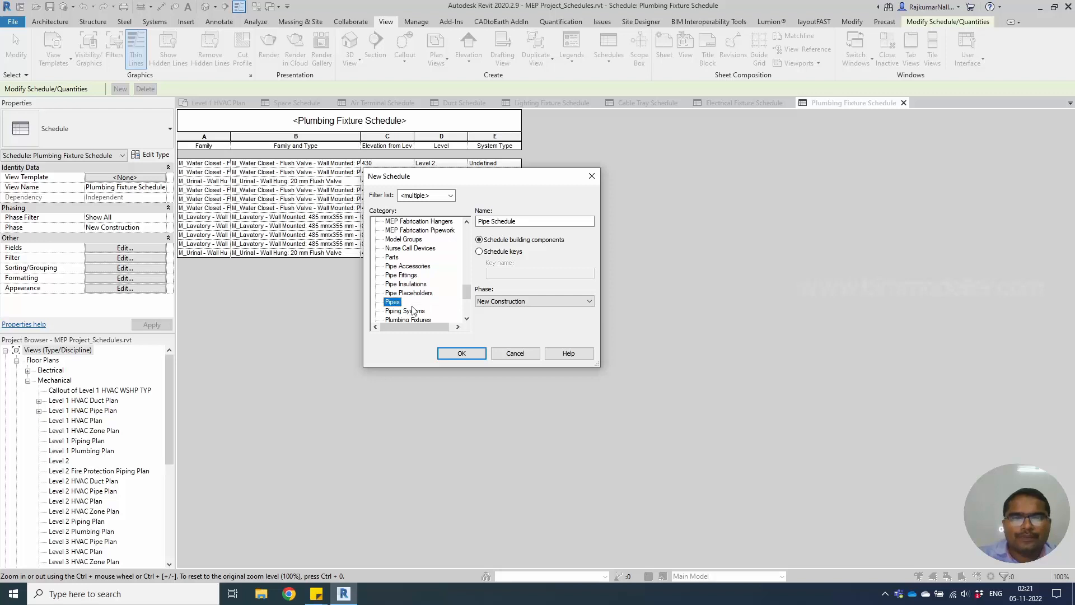
{"action": "scroll", "coordinate": [418, 306], "scroll_direction": "down", "scroll_amount": 1}
{"action": "left_click", "coordinate": [408, 293]}
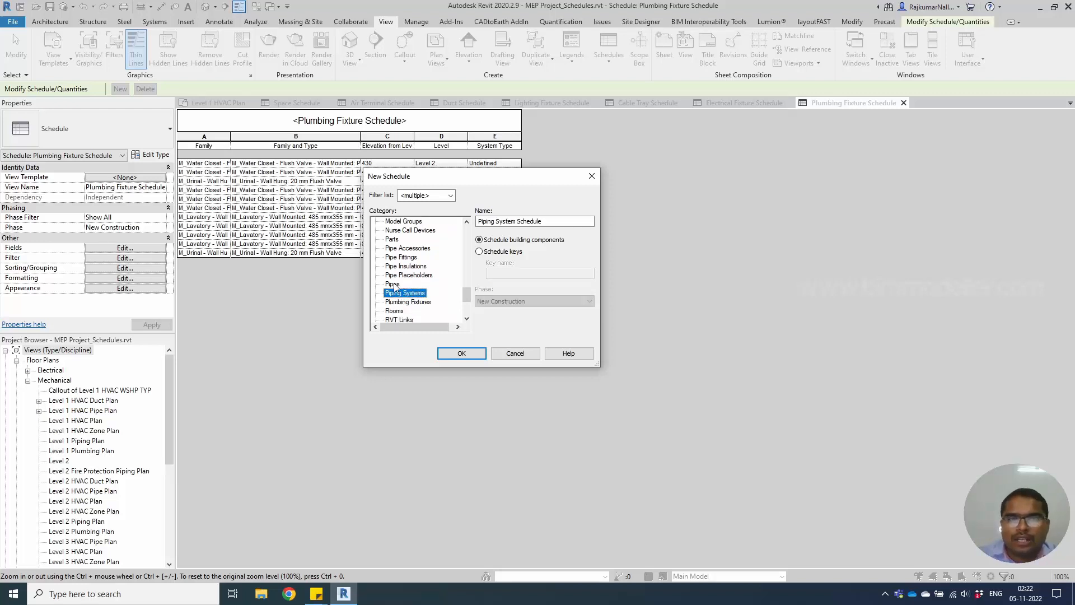
{"action": "left_click", "coordinate": [393, 284]}
{"action": "left_click", "coordinate": [404, 267]}
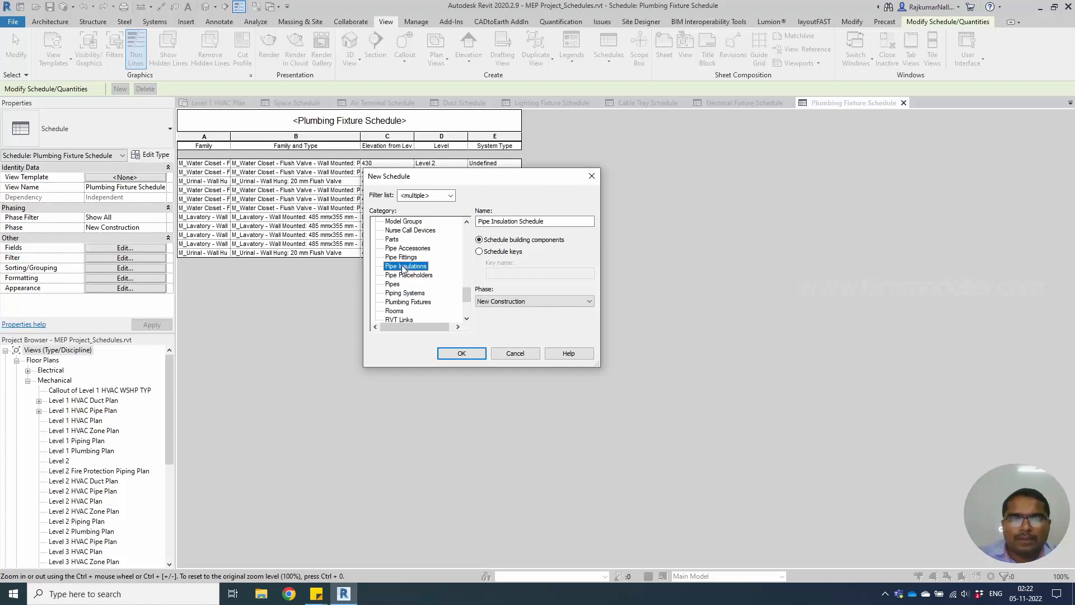
{"action": "left_click", "coordinate": [401, 258]}
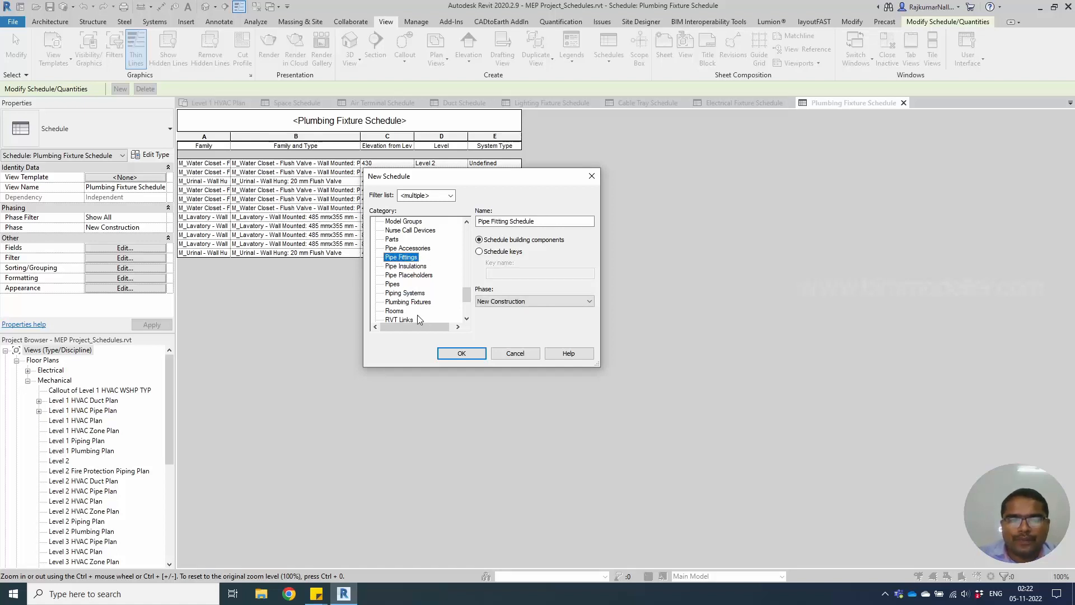
{"action": "left_click", "coordinate": [393, 284]}
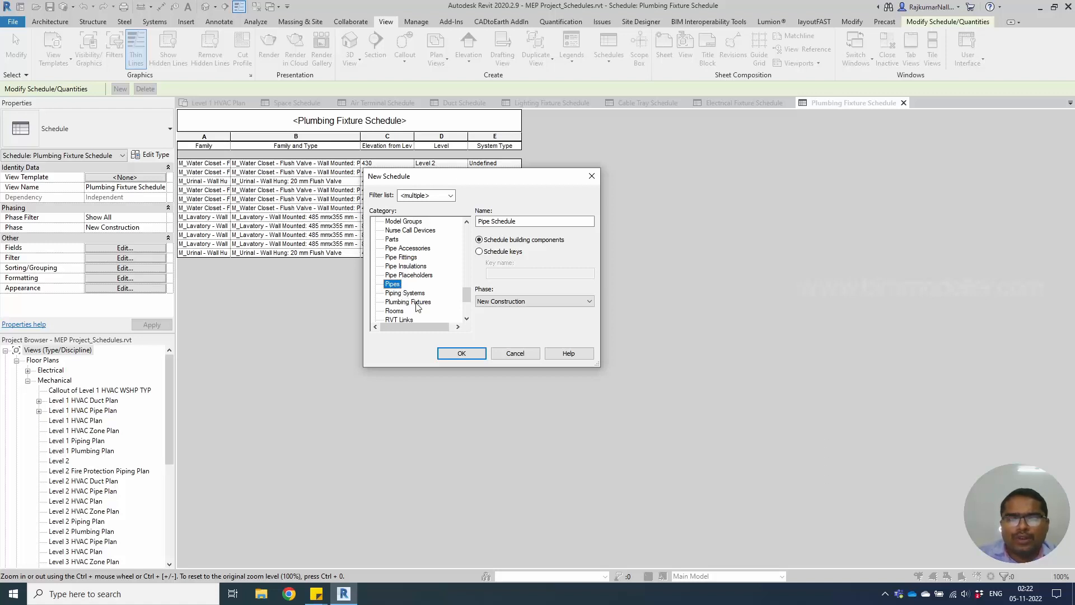
{"action": "left_click", "coordinate": [412, 295]}
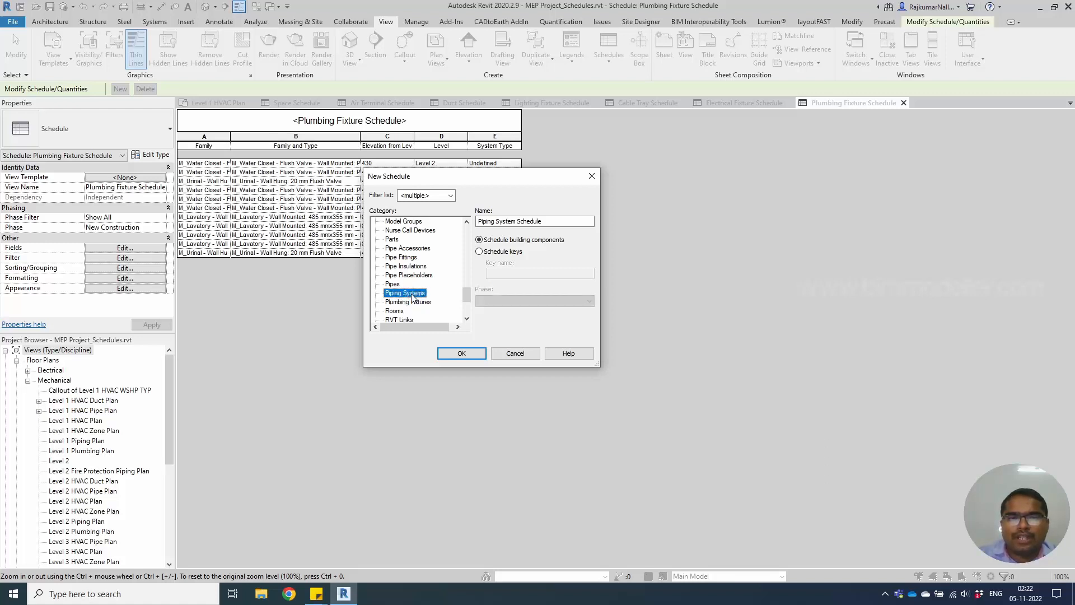
{"action": "left_click", "coordinate": [400, 286]}
{"action": "left_click", "coordinate": [407, 294]}
Start the building component schedule for the Pipes category and add the Family and Family and Type fields
{"action": "left_click", "coordinate": [394, 284]}
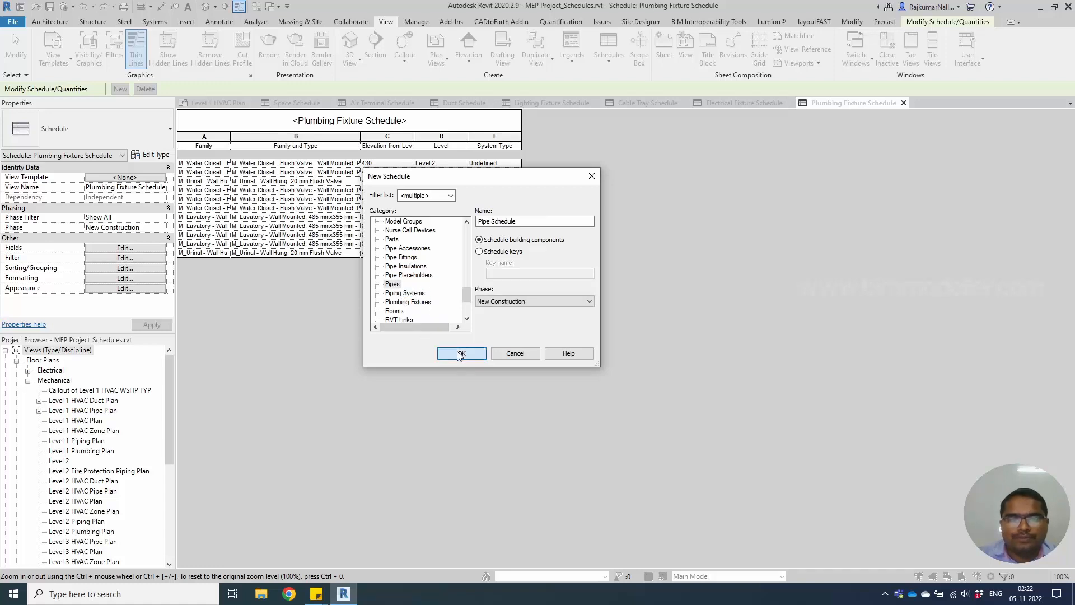
{"action": "left_click", "coordinate": [459, 353]}
{"action": "left_click", "coordinate": [469, 318]}
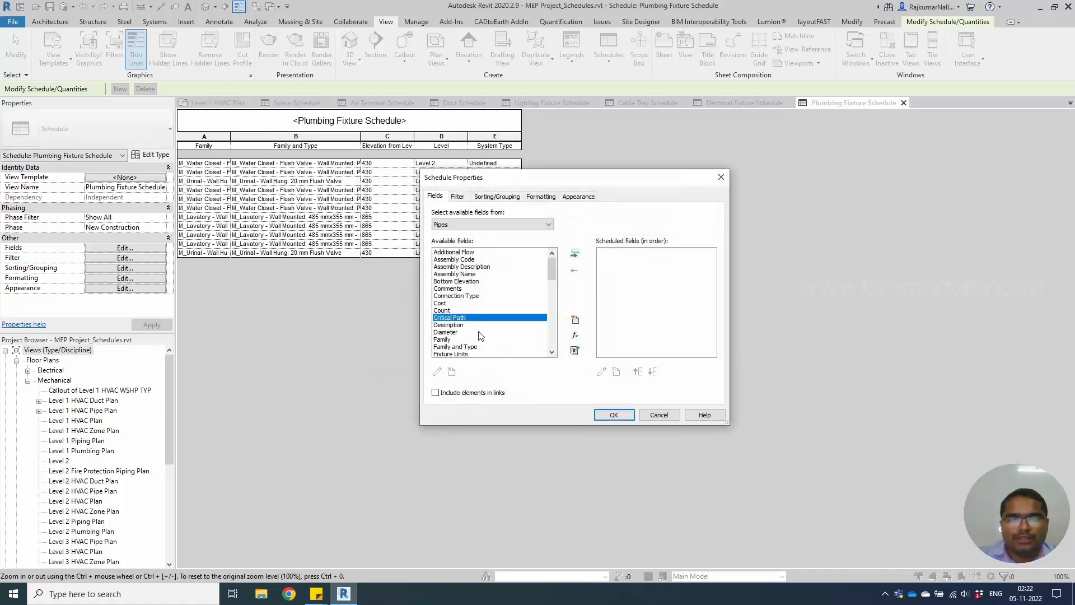
{"action": "left_click", "coordinate": [510, 340]}
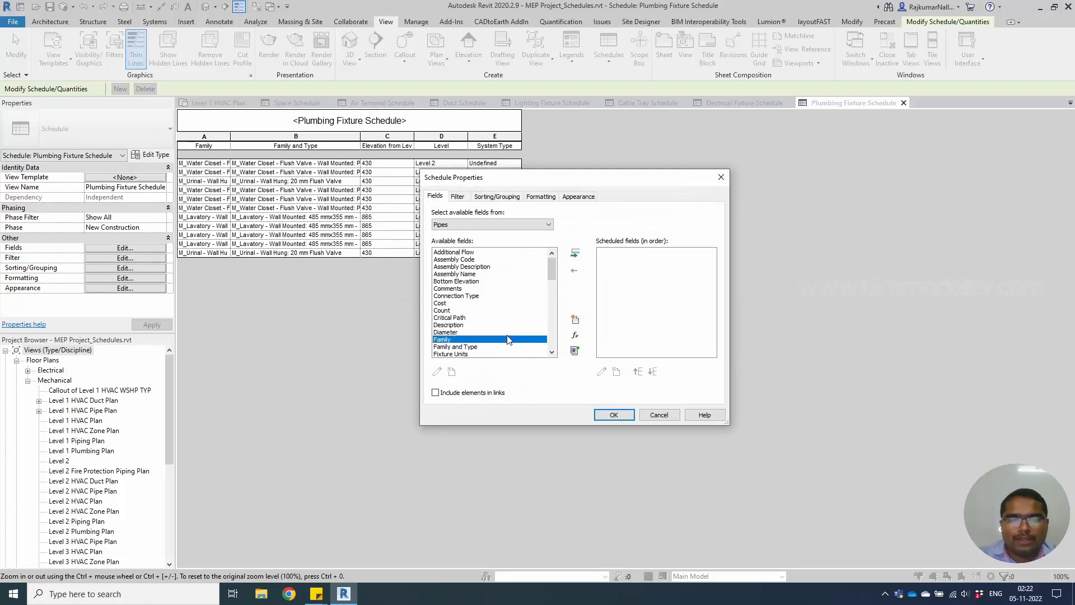
{"action": "double_click", "coordinate": [479, 341]}
{"action": "double_click", "coordinate": [479, 341]}
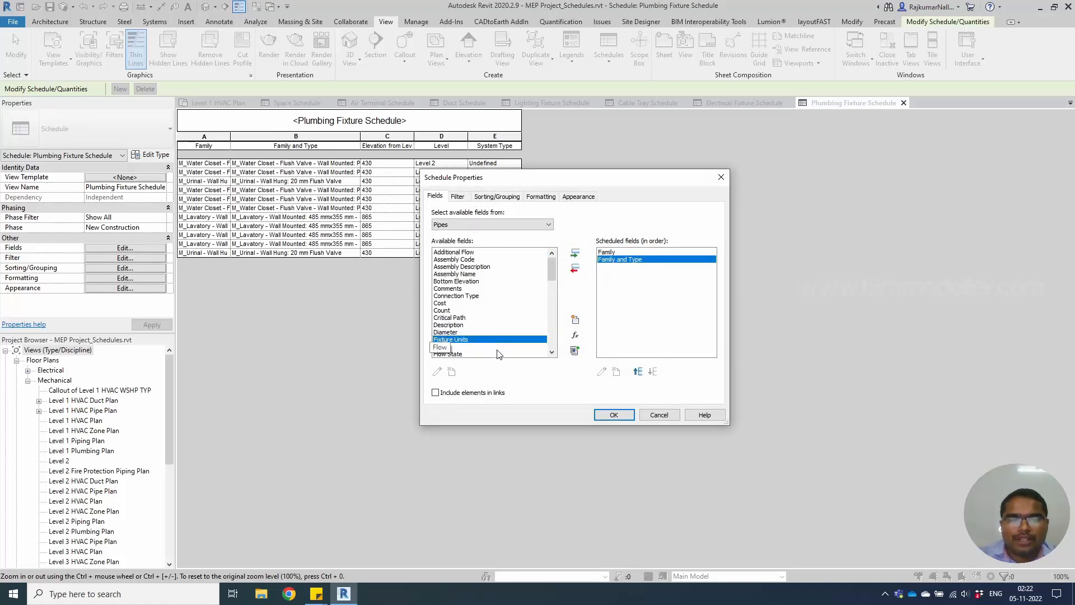
Add the Size field after Family and Type in the pipe schedule
{"action": "scroll", "coordinate": [498, 354], "scroll_direction": "down", "scroll_amount": 2}
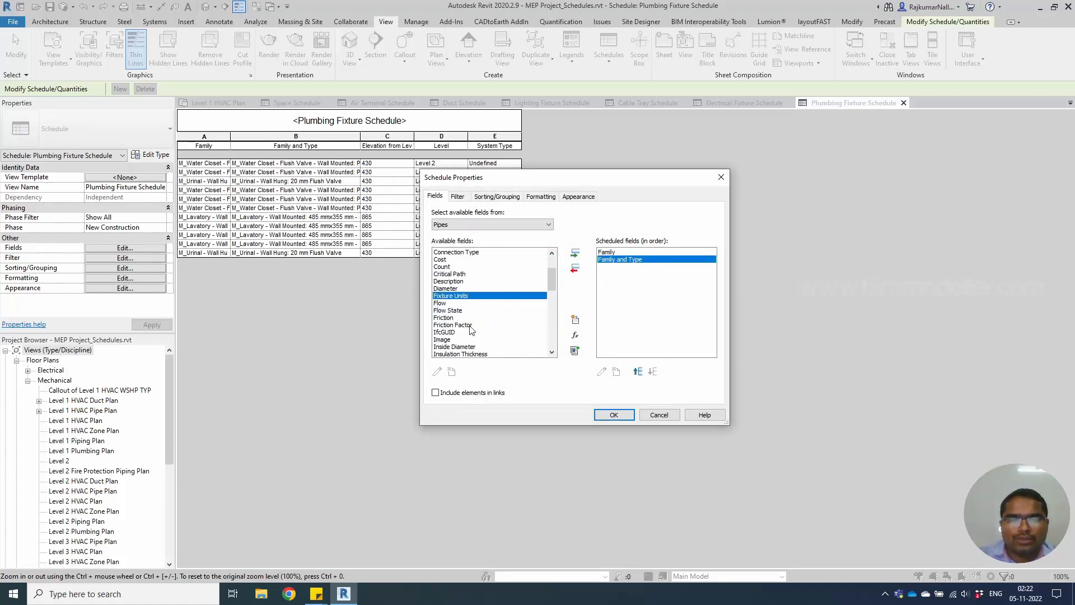
{"action": "scroll", "coordinate": [472, 336], "scroll_direction": "up", "scroll_amount": 2}
{"action": "scroll", "coordinate": [472, 331], "scroll_direction": "down", "scroll_amount": 4}
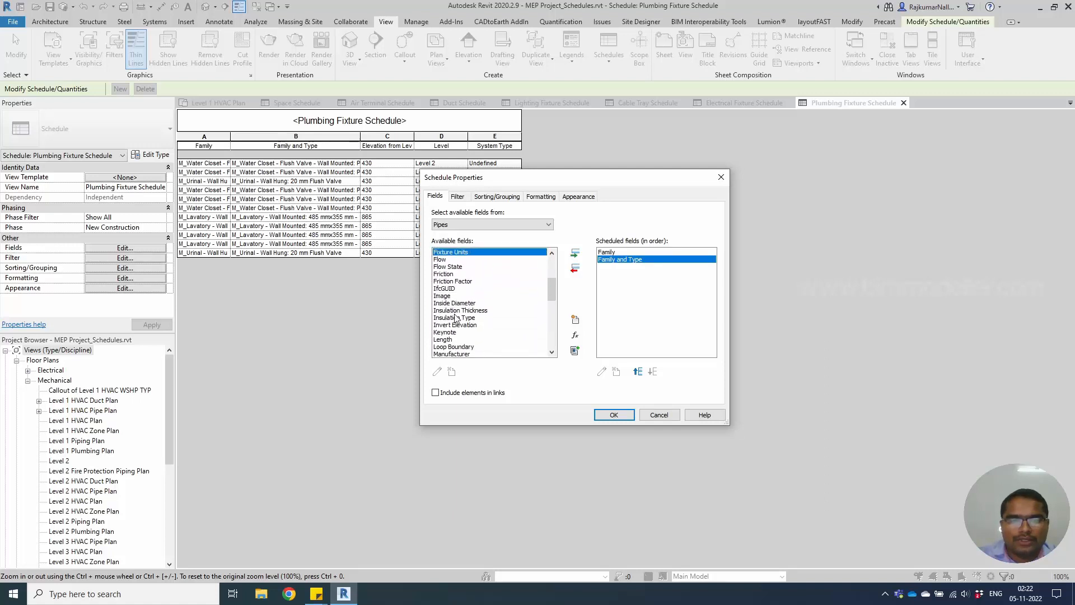
{"action": "key", "text": "s"}
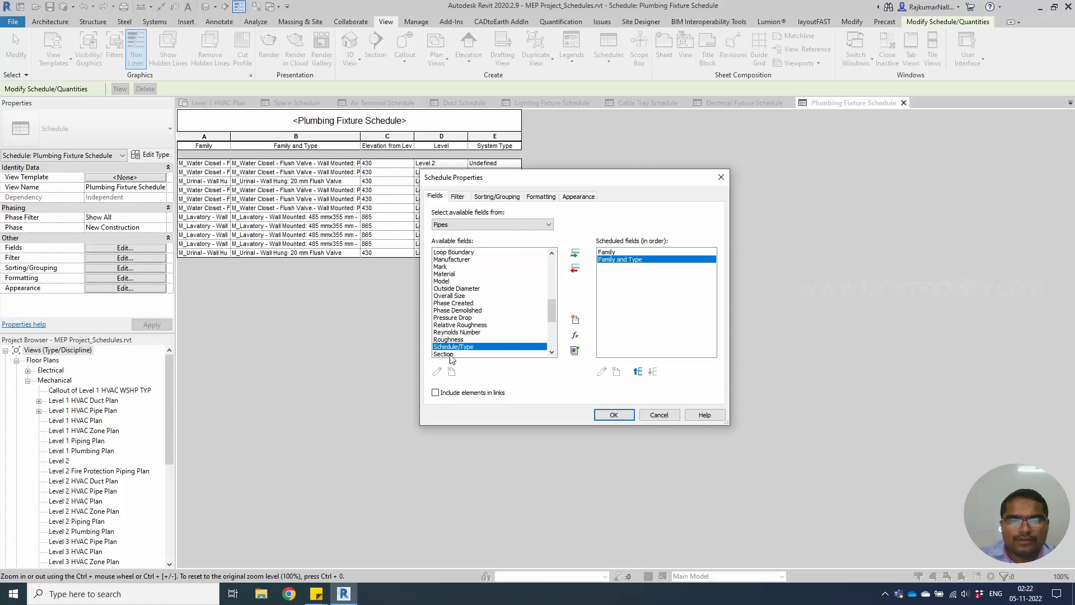
{"action": "scroll", "coordinate": [459, 347], "scroll_direction": "down", "scroll_amount": 3}
{"action": "double_click", "coordinate": [440, 307]}
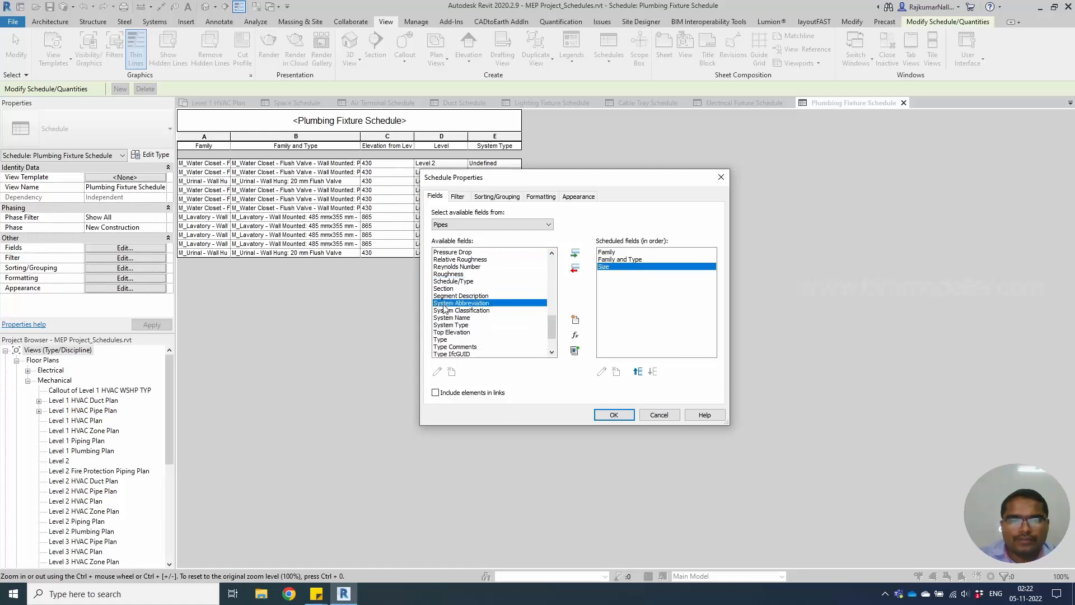
Add the Bottom Elevation field after Size in the pipe schedule
{"action": "key", "text": "l"}
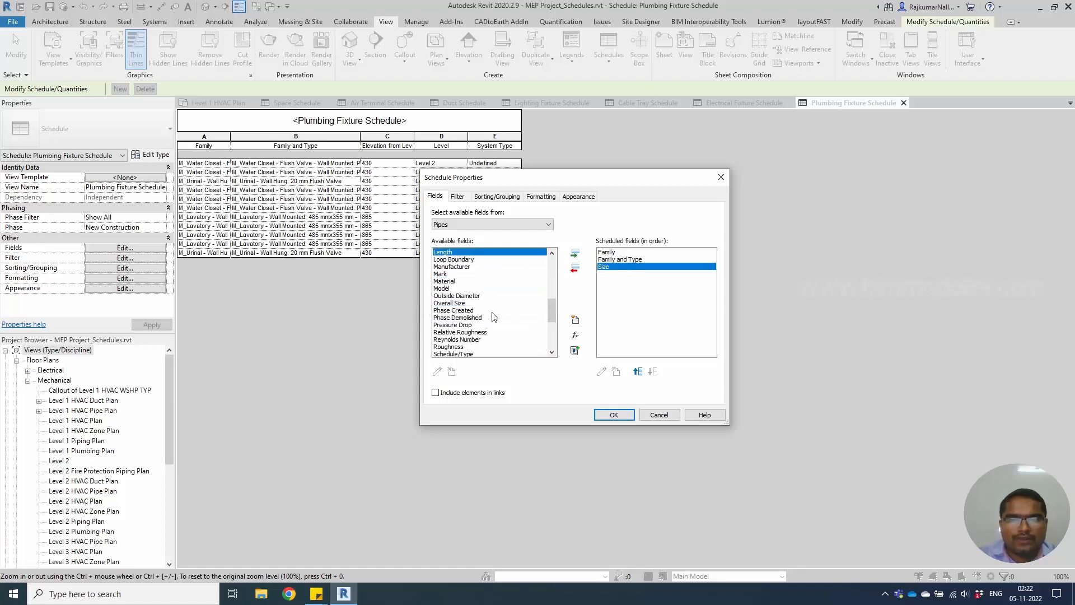
{"action": "scroll", "coordinate": [461, 282], "scroll_direction": "up", "scroll_amount": 2}
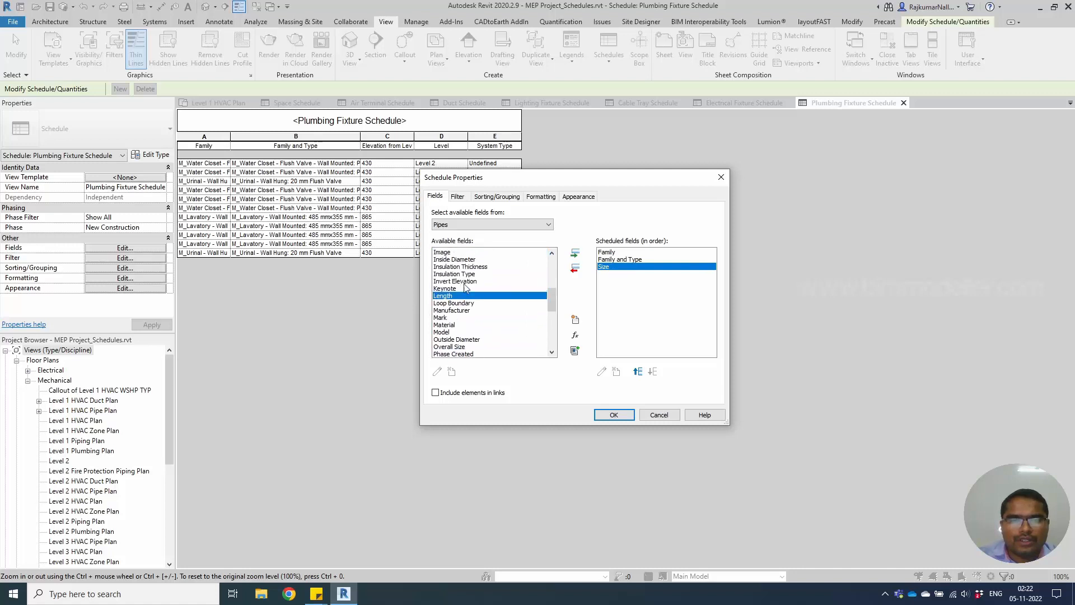
{"action": "scroll", "coordinate": [495, 318], "scroll_direction": "down", "scroll_amount": 1}
{"action": "left_click", "coordinate": [495, 318]}
{"action": "scroll", "coordinate": [496, 318], "scroll_direction": "down", "scroll_amount": 1}
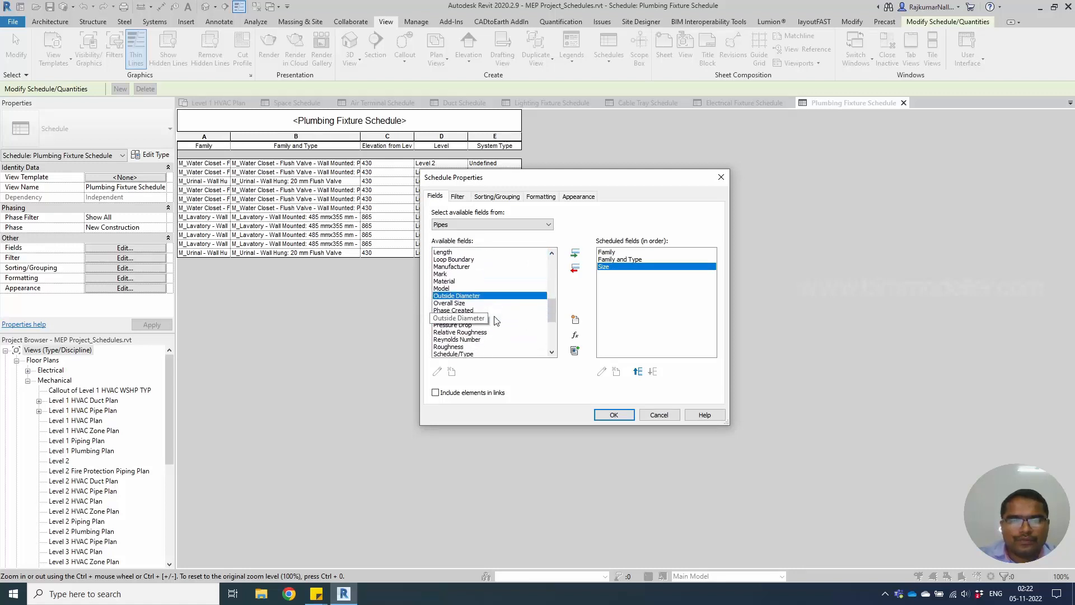
{"action": "scroll", "coordinate": [495, 320], "scroll_direction": "down", "scroll_amount": 1}
{"action": "left_click", "coordinate": [511, 334]}
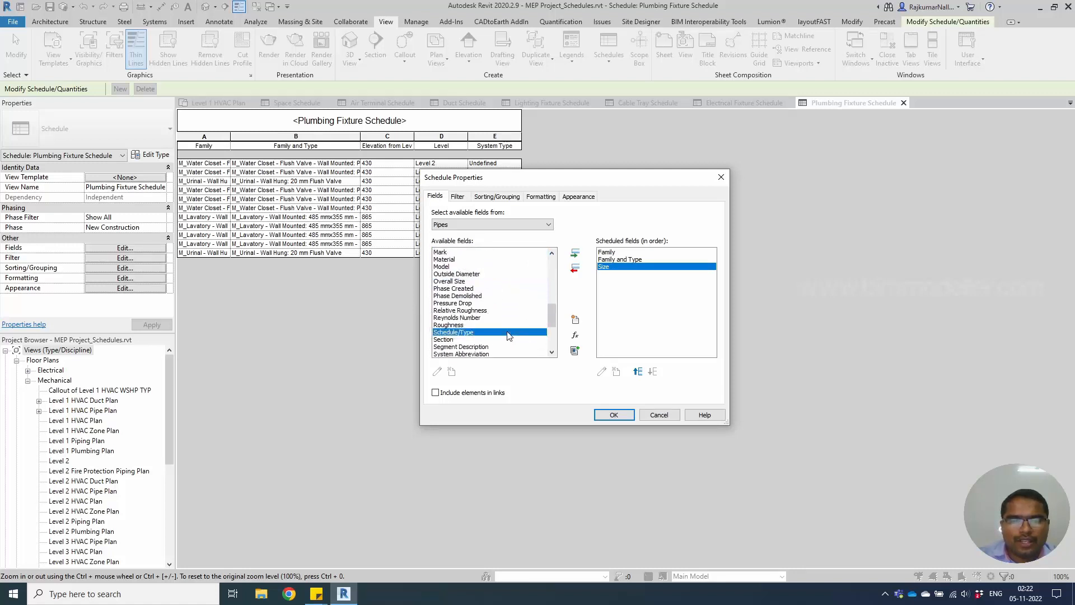
{"action": "scroll", "coordinate": [511, 339], "scroll_direction": "down", "scroll_amount": 1}
{"action": "scroll", "coordinate": [511, 339], "scroll_direction": "down", "scroll_amount": 4}
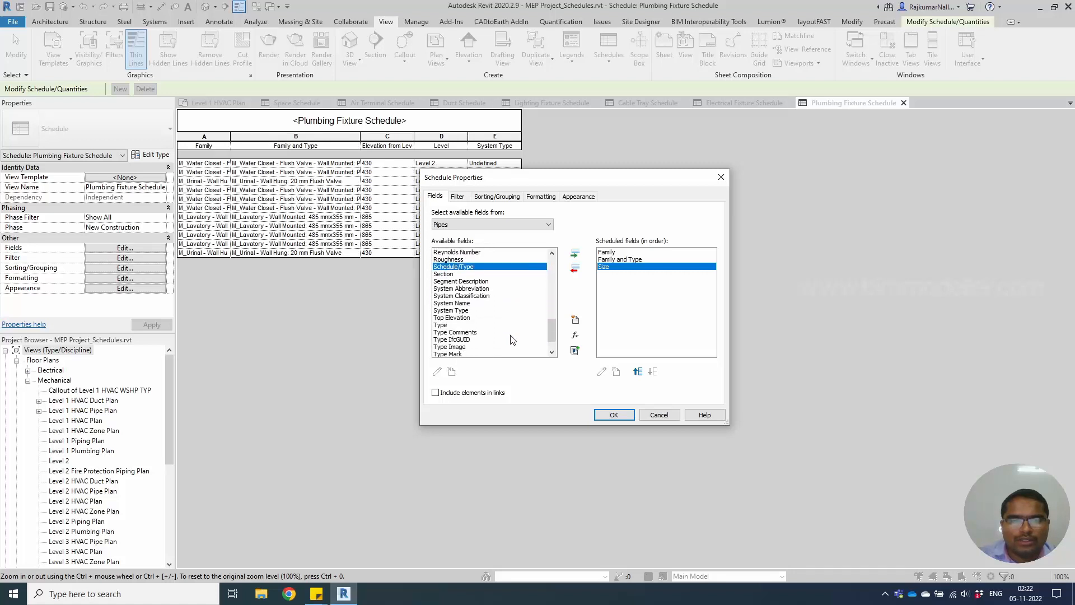
{"action": "key", "text": "b"}
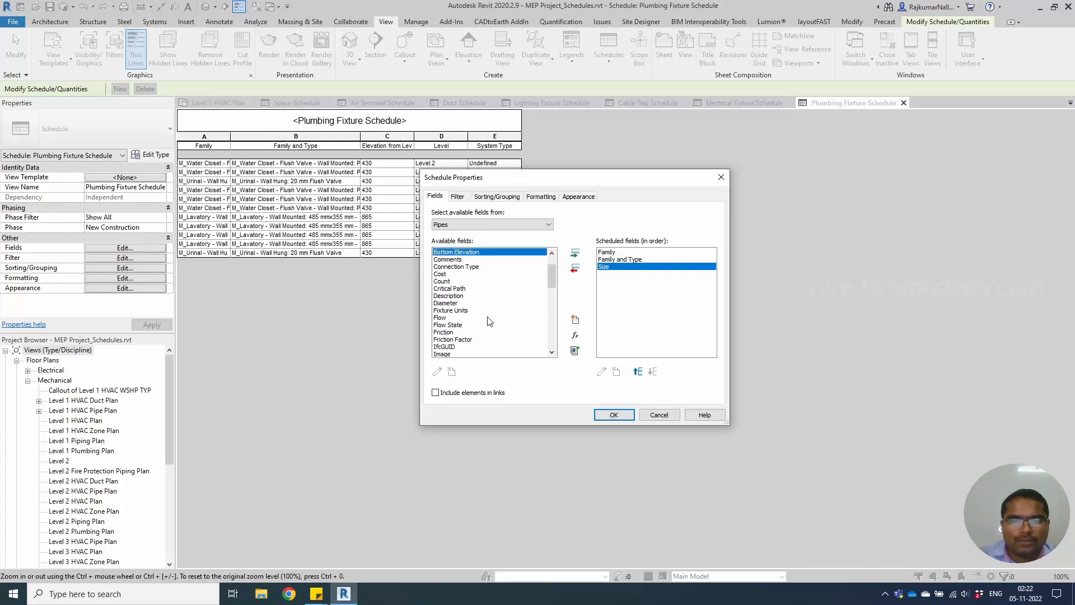
{"action": "double_click", "coordinate": [469, 253]}
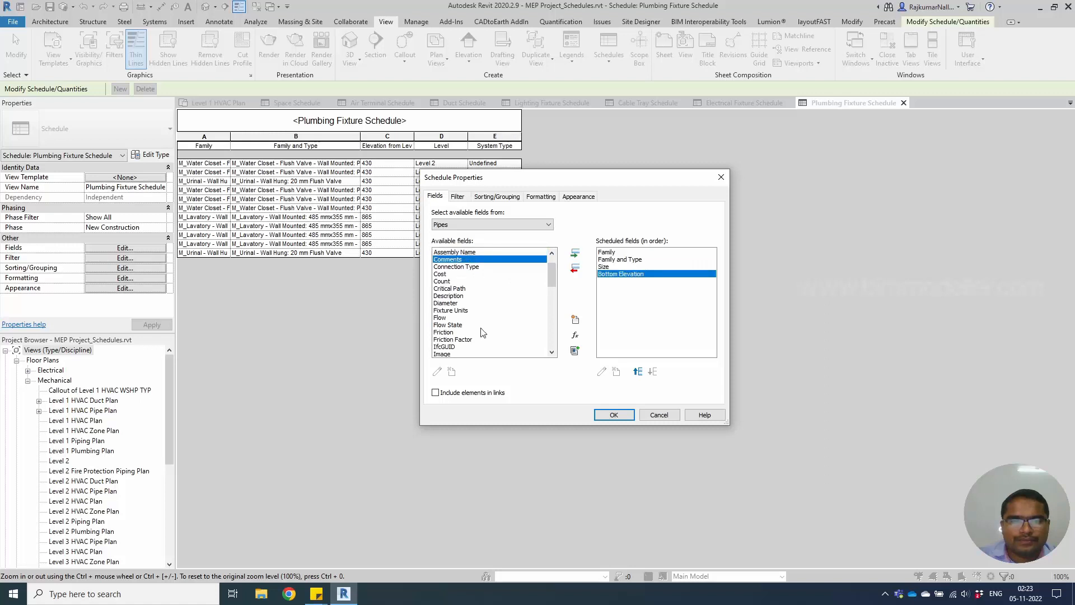
Add the Length field after Bottom Elevation and create the pipe schedule
{"action": "scroll", "coordinate": [485, 337], "scroll_direction": "down", "scroll_amount": 1}
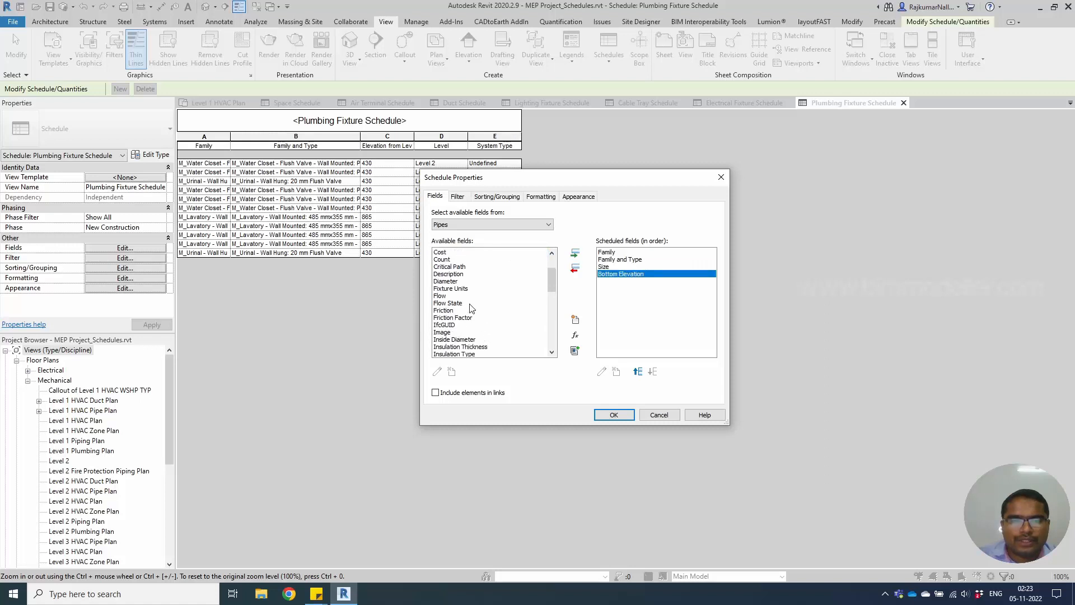
{"action": "scroll", "coordinate": [485, 337], "scroll_direction": "down", "scroll_amount": 2}
{"action": "scroll", "coordinate": [494, 337], "scroll_direction": "down", "scroll_amount": 2}
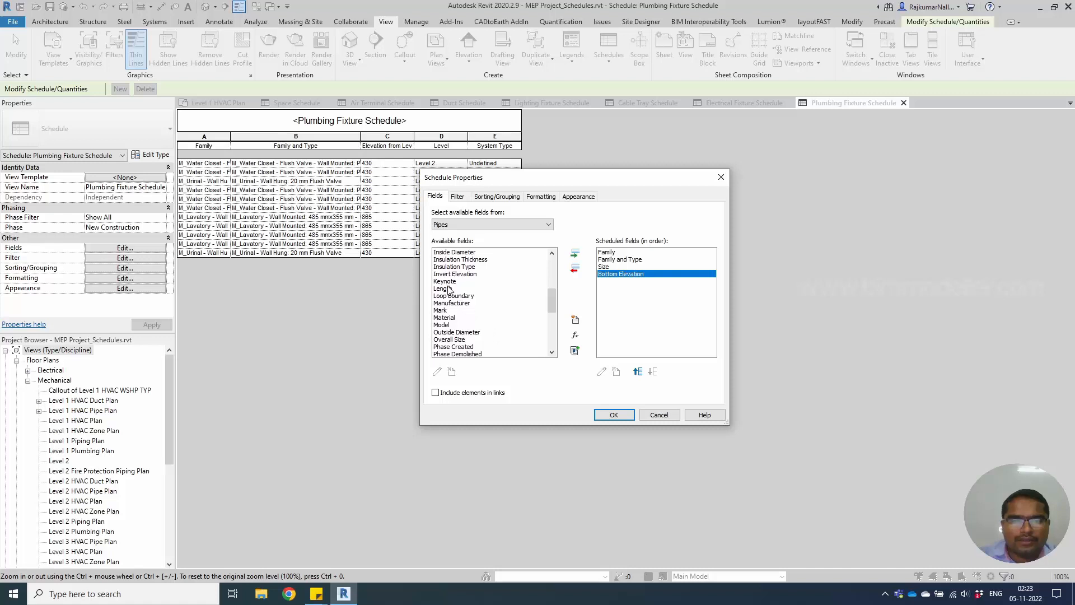
{"action": "double_click", "coordinate": [449, 288]}
{"action": "scroll", "coordinate": [507, 344], "scroll_direction": "down", "scroll_amount": 6}
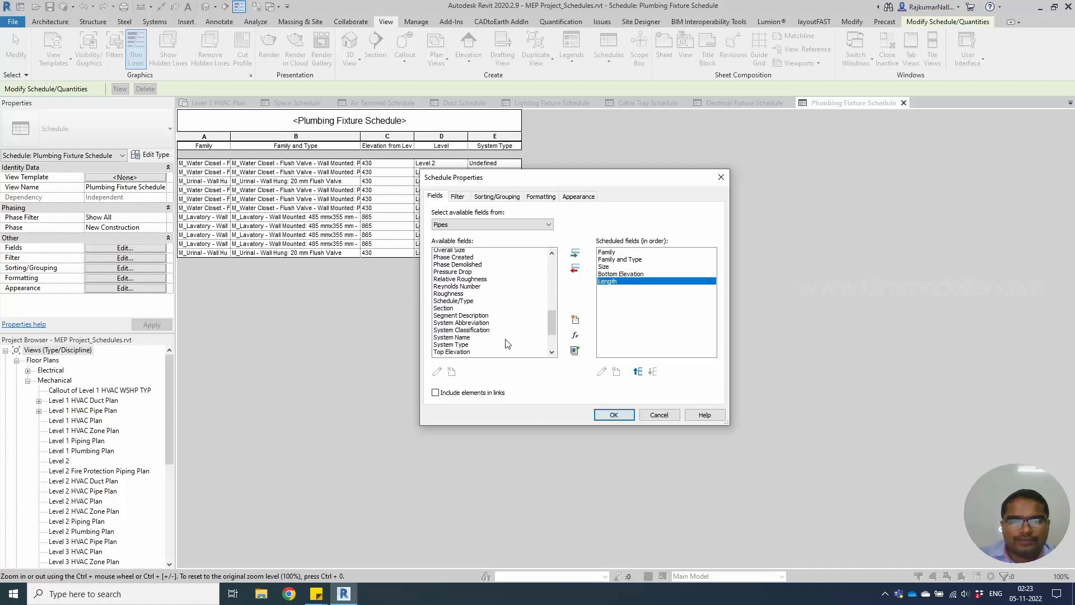
{"action": "left_click", "coordinate": [614, 414]}
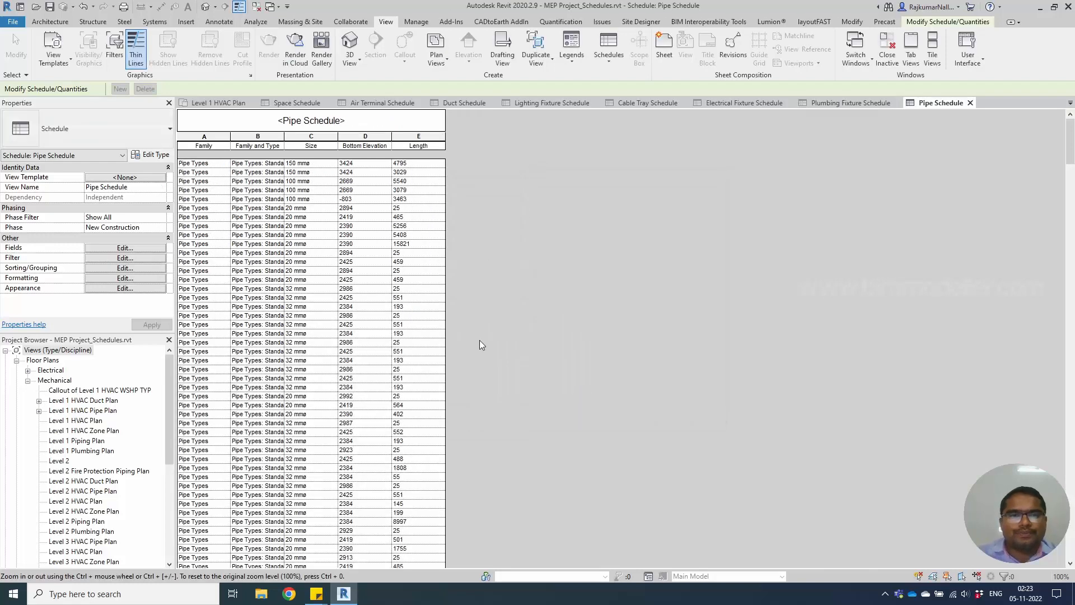
Look through the rows of the pipe schedule and view the air terminal and duct schedules
{"action": "scroll", "coordinate": [479, 340], "scroll_direction": "down", "scroll_amount": 10}
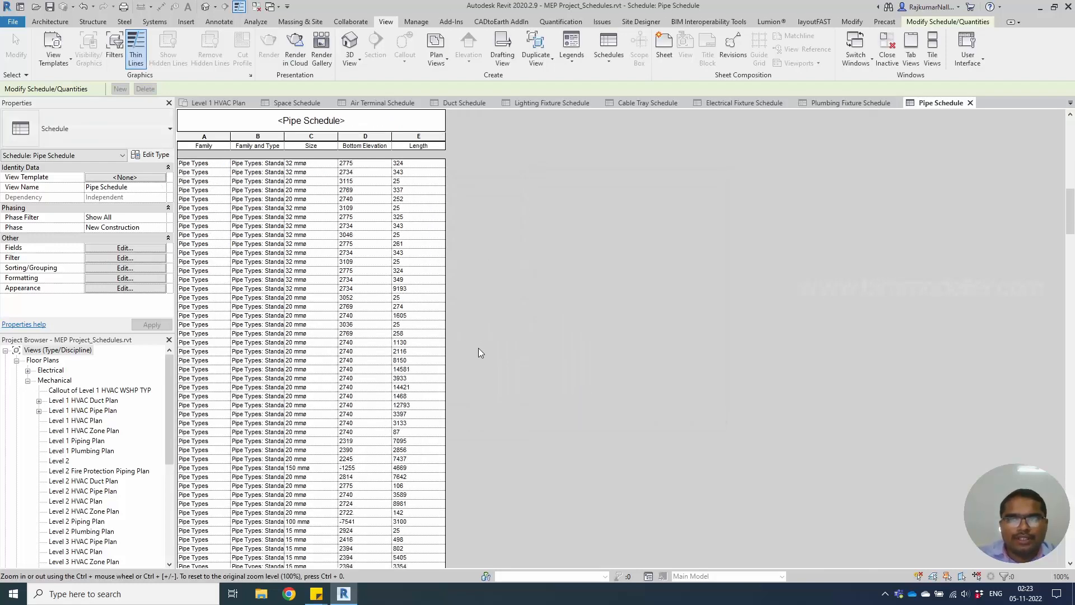
{"action": "left_click_drag", "start_coordinate": [1070, 246], "coordinate": [1070, 163]}
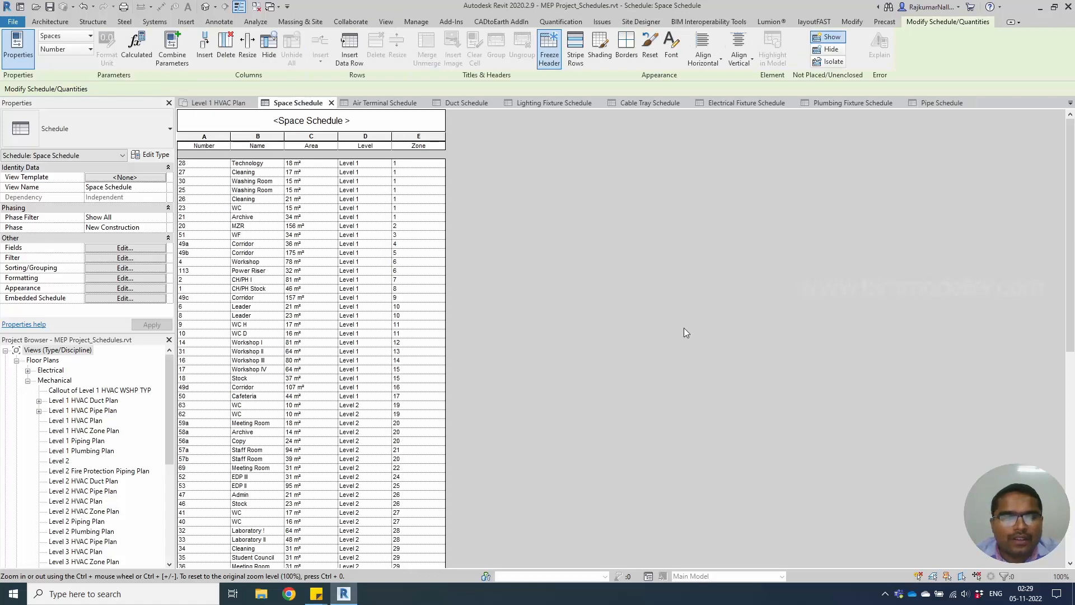
{"action": "left_click", "coordinate": [364, 103]}
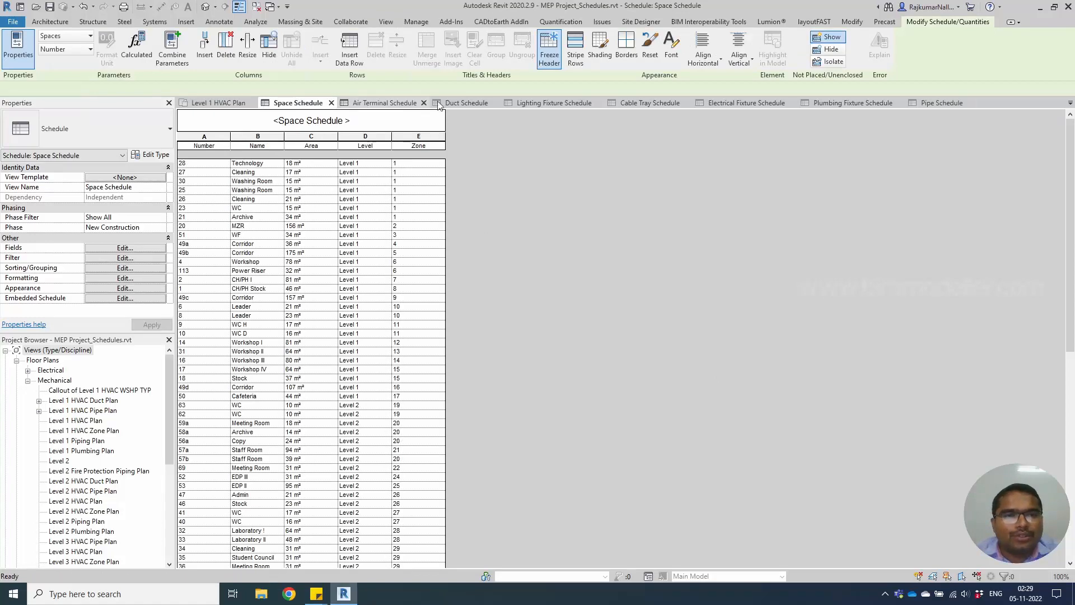
{"action": "left_click", "coordinate": [476, 104]}
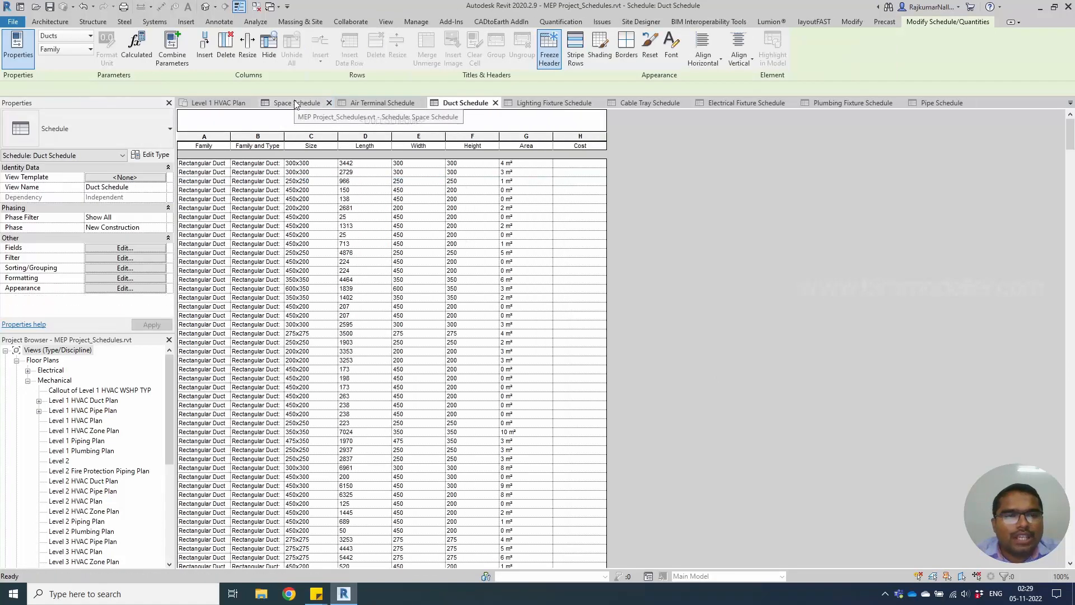
Open the space schedule and sort its rows by Number in ascending order
{"action": "left_click", "coordinate": [296, 104]}
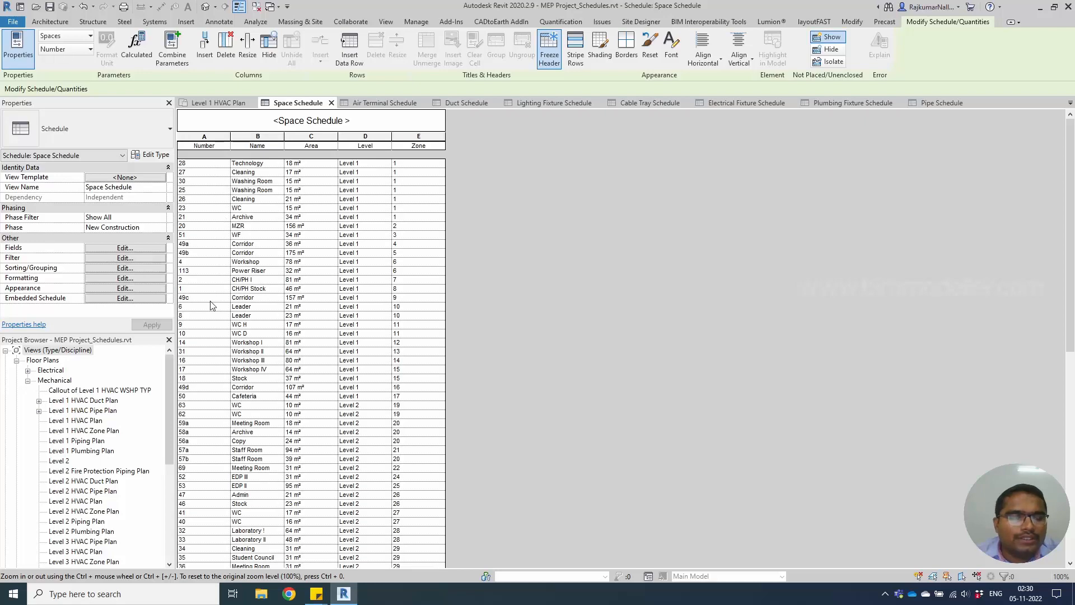
{"action": "left_click", "coordinate": [102, 267]}
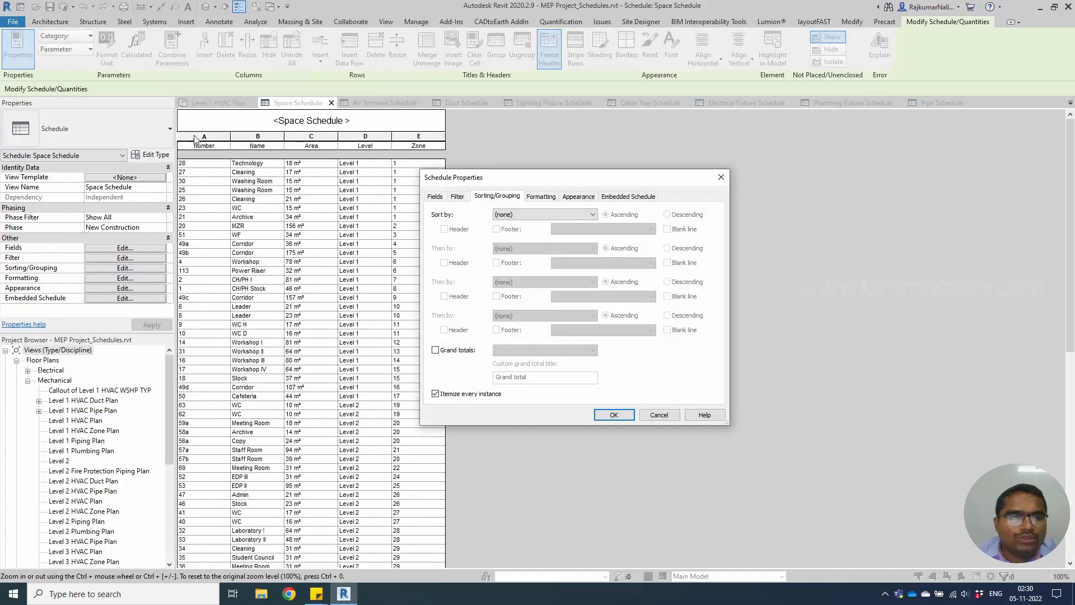
{"action": "left_click", "coordinate": [497, 215]}
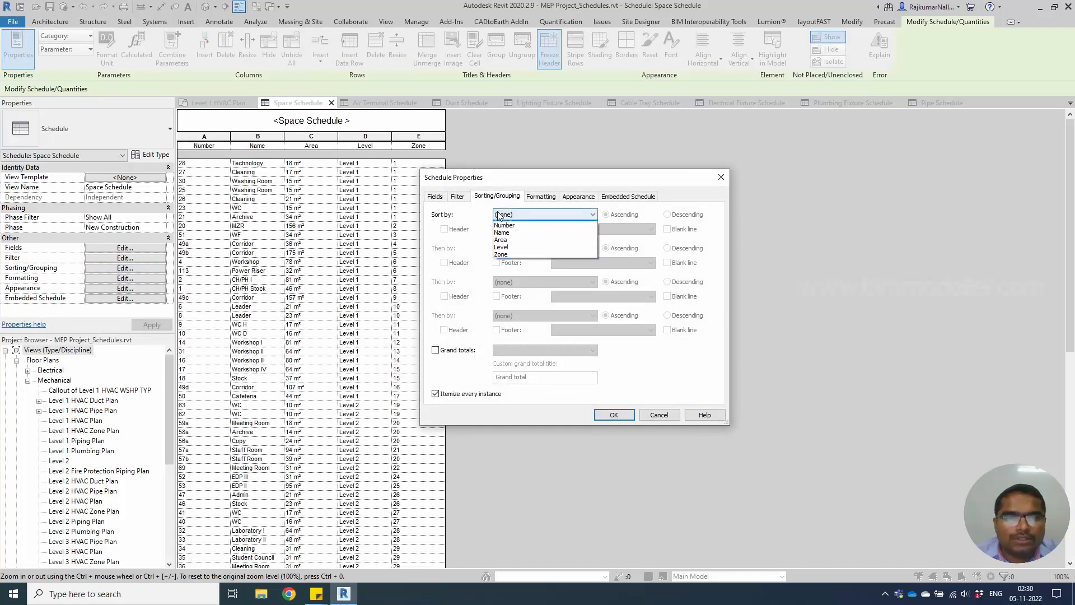
{"action": "left_click", "coordinate": [523, 232]}
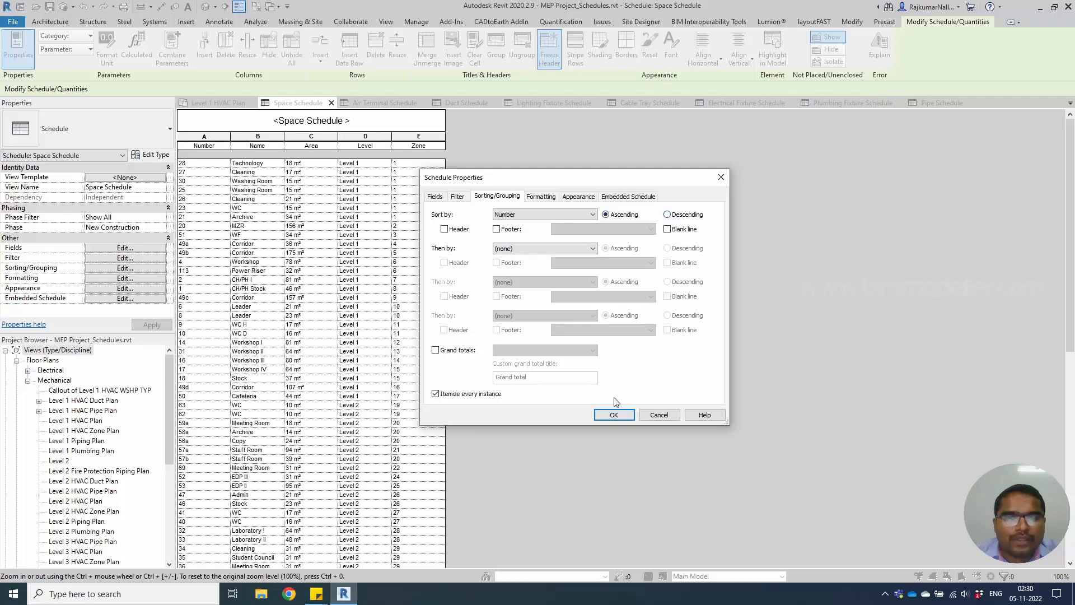
{"action": "left_click", "coordinate": [616, 414]}
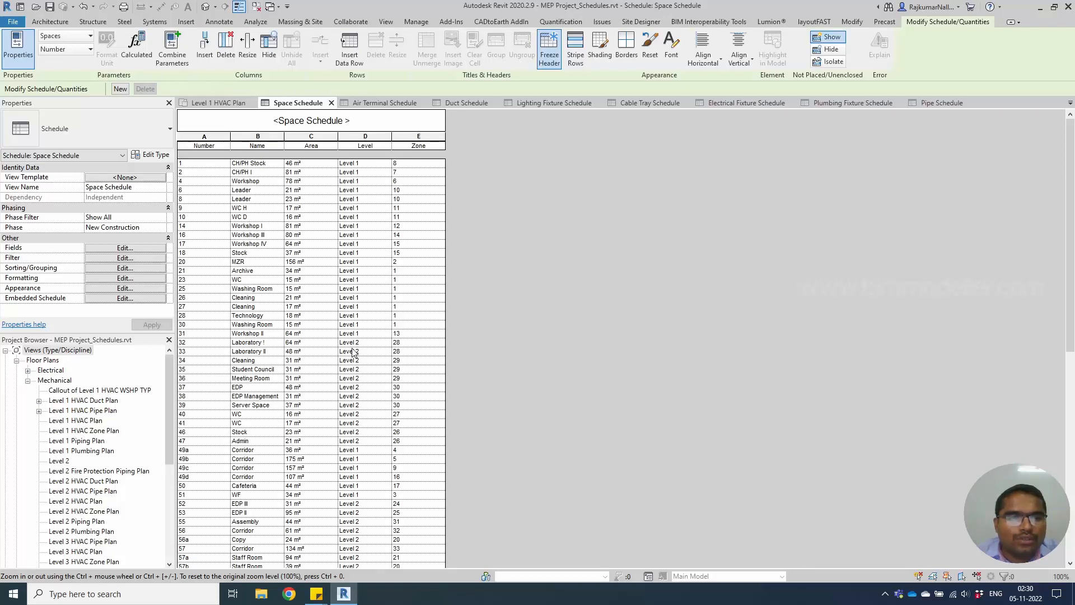
{"action": "scroll", "coordinate": [364, 319], "scroll_direction": "down", "scroll_amount": 1}
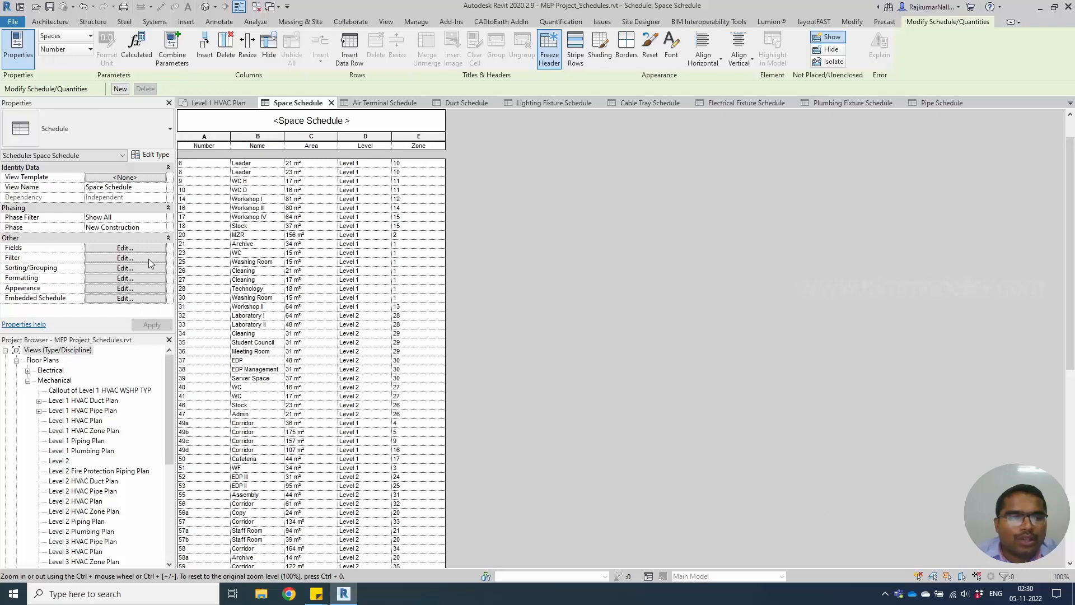
Change the space schedule's primary sort field to Level
{"action": "left_click", "coordinate": [125, 269]}
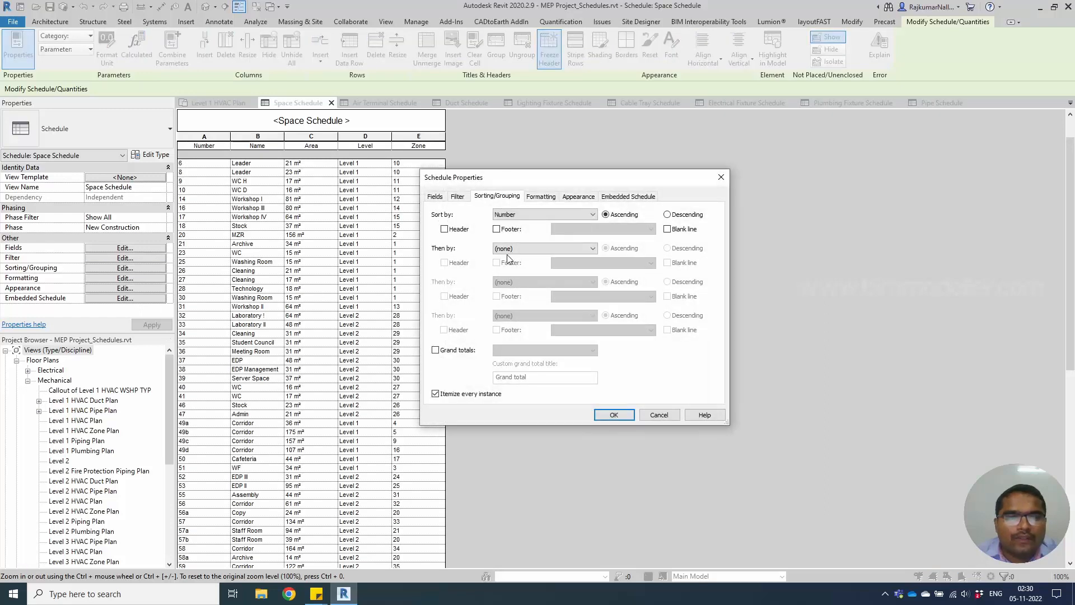
{"action": "left_click", "coordinate": [515, 216]}
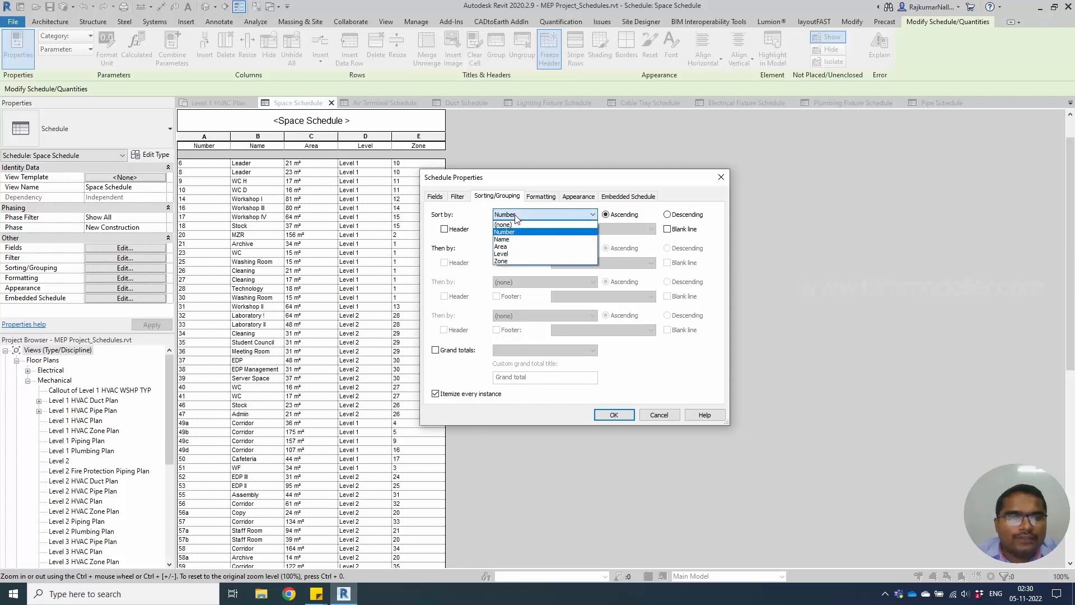
{"action": "left_click", "coordinate": [523, 254]}
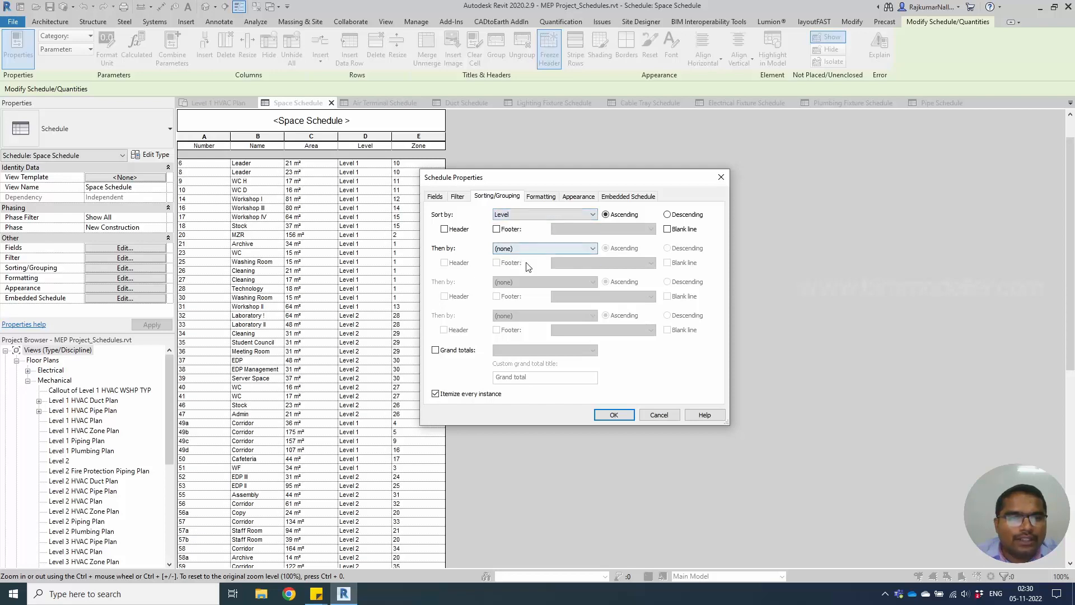
{"action": "left_click", "coordinate": [612, 414]}
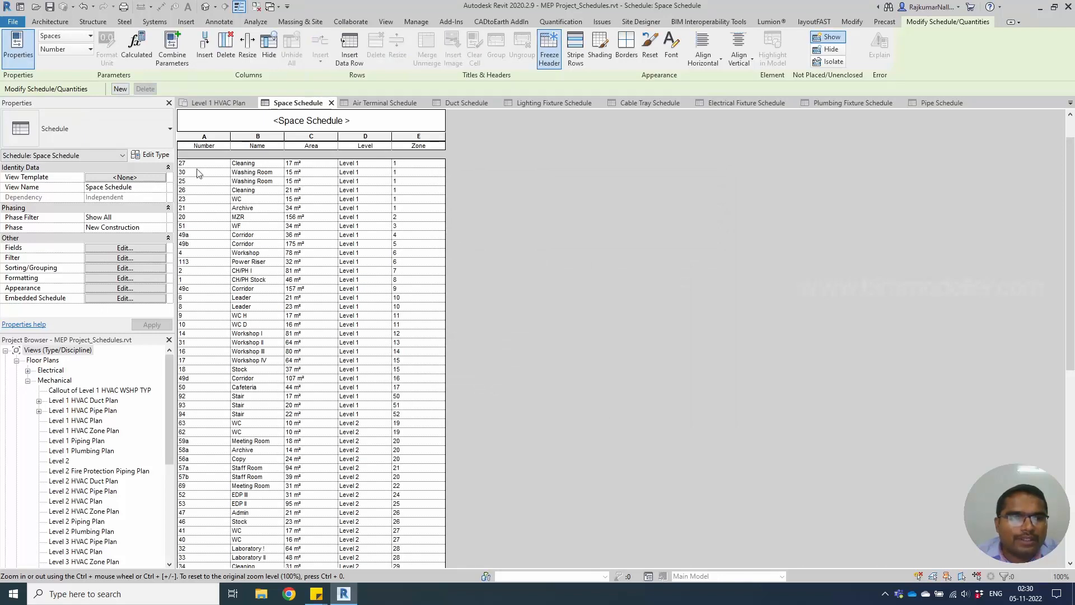
Add Number as the second ascending sort field of the space schedule and review the sorted rows
{"action": "left_click", "coordinate": [132, 269]}
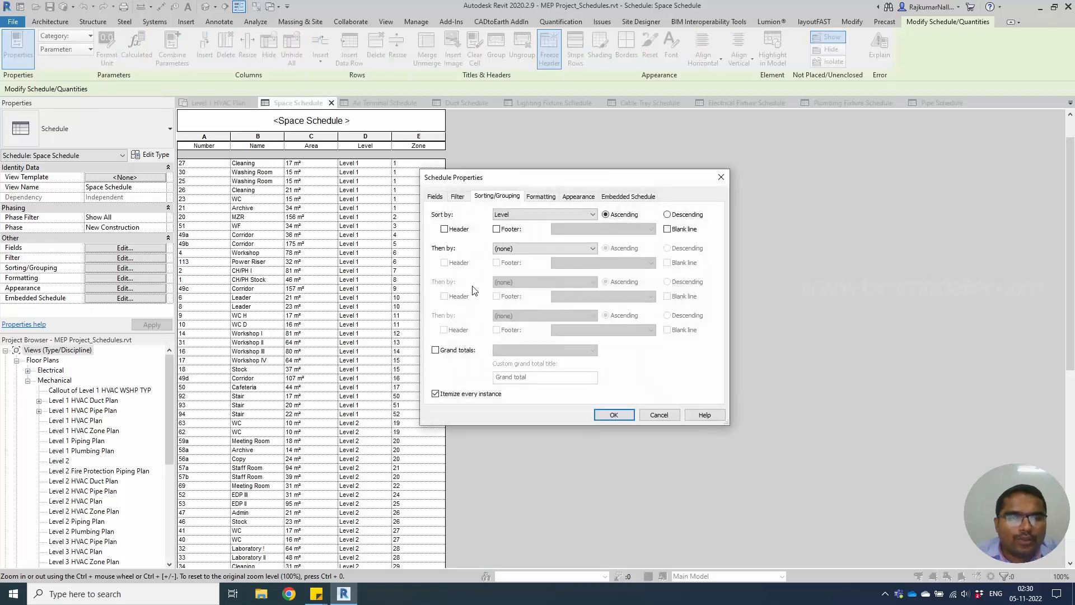
{"action": "left_click", "coordinate": [509, 252]}
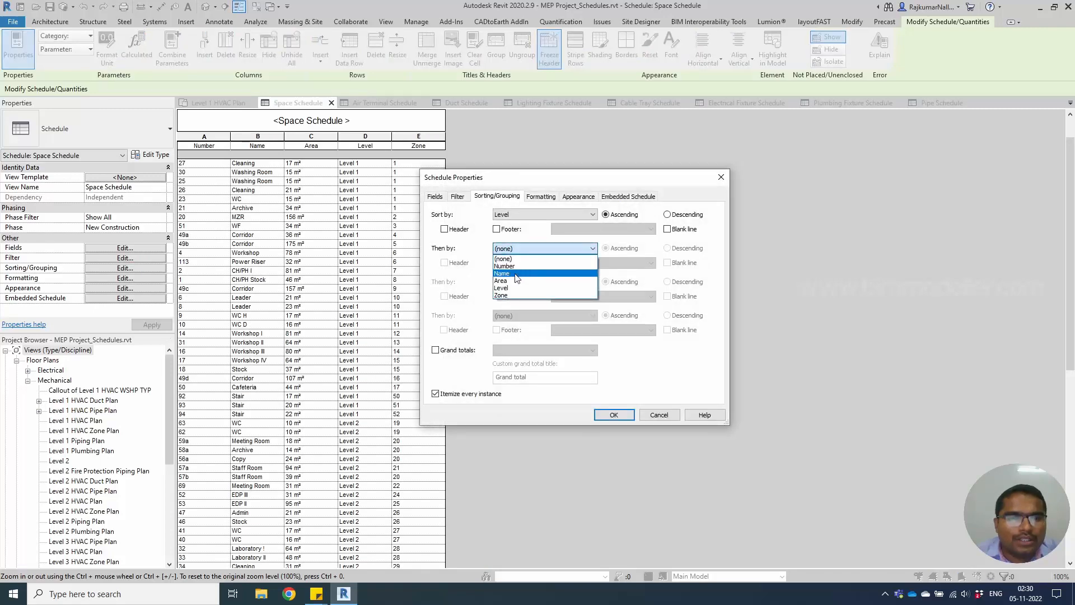
{"action": "left_click", "coordinate": [509, 266]}
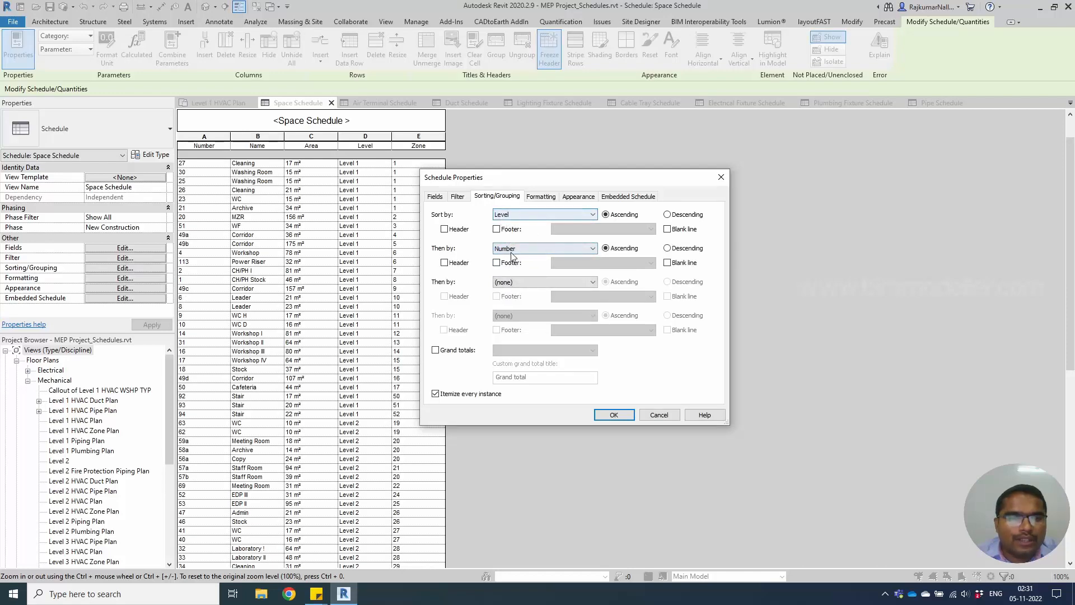
{"action": "left_click", "coordinate": [614, 415]}
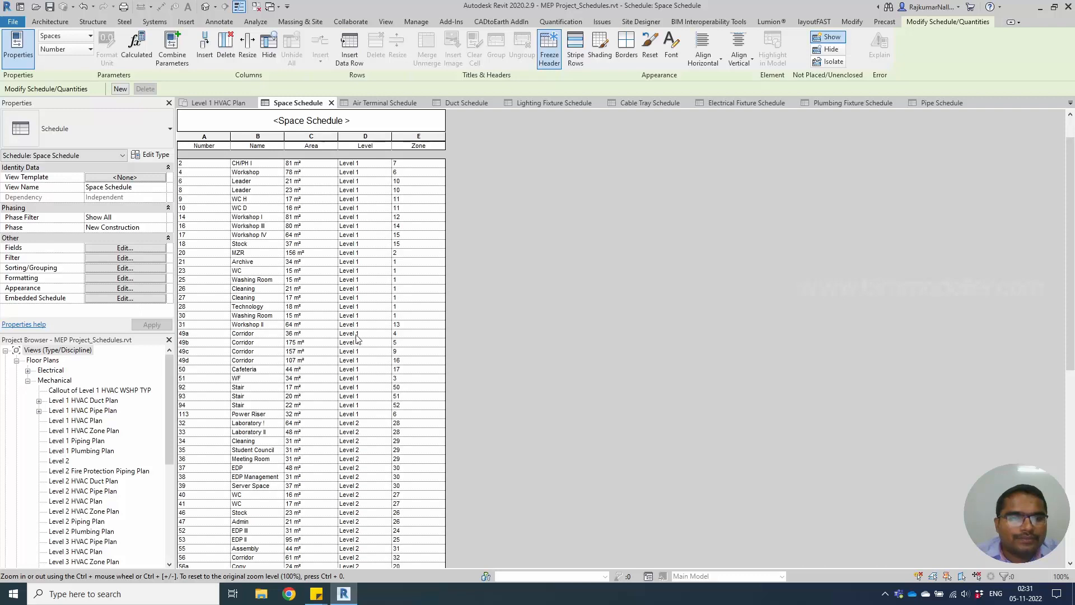
{"action": "scroll", "coordinate": [374, 264], "scroll_direction": "down", "scroll_amount": 2}
{"action": "scroll", "coordinate": [374, 264], "scroll_direction": "up", "scroll_amount": 2}
Swap the space schedule's sort order so rows sort by Number first and by Level second
{"action": "left_click", "coordinate": [115, 270]}
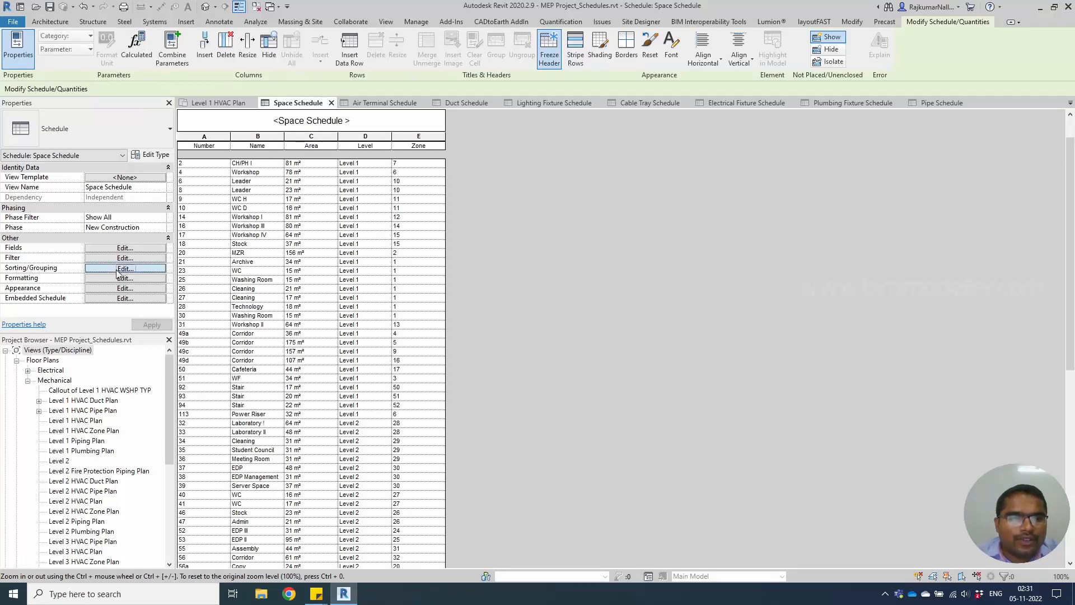
{"action": "left_click", "coordinate": [530, 215]}
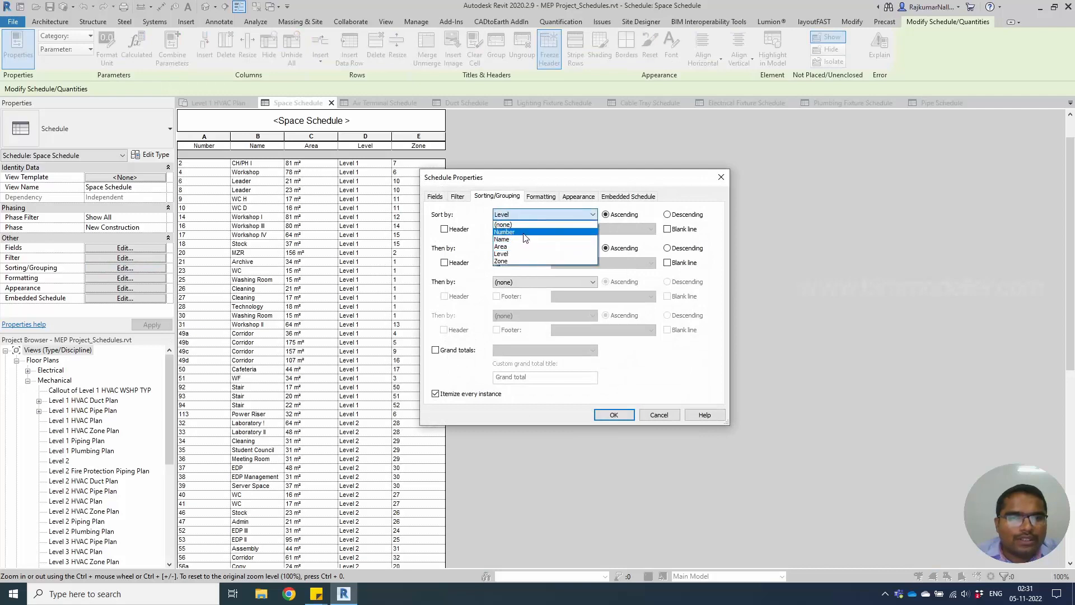
{"action": "left_click", "coordinate": [530, 233]}
{"action": "left_click", "coordinate": [525, 250]}
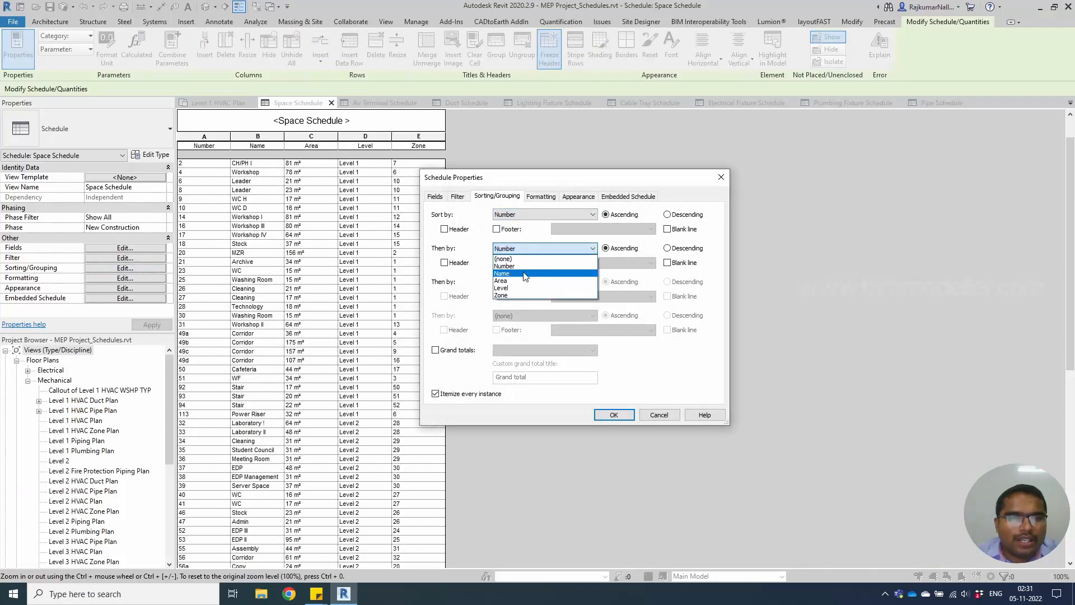
{"action": "left_click", "coordinate": [520, 288]}
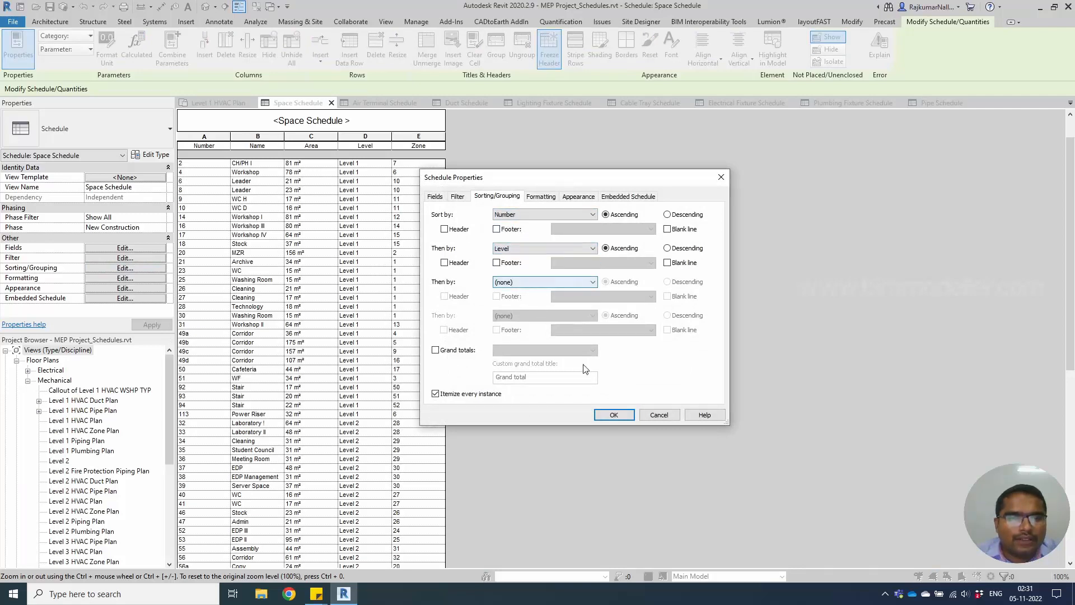
{"action": "left_click", "coordinate": [616, 414]}
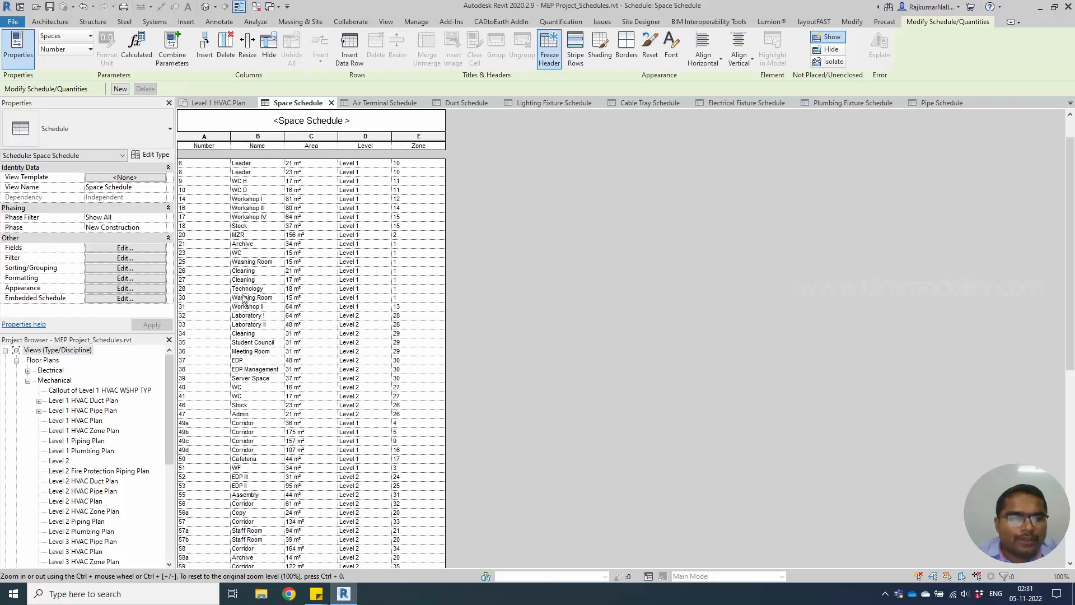
Enable a blank line and a footer with title, count, and totals for the space schedule's first sort field
{"action": "left_click", "coordinate": [128, 270]}
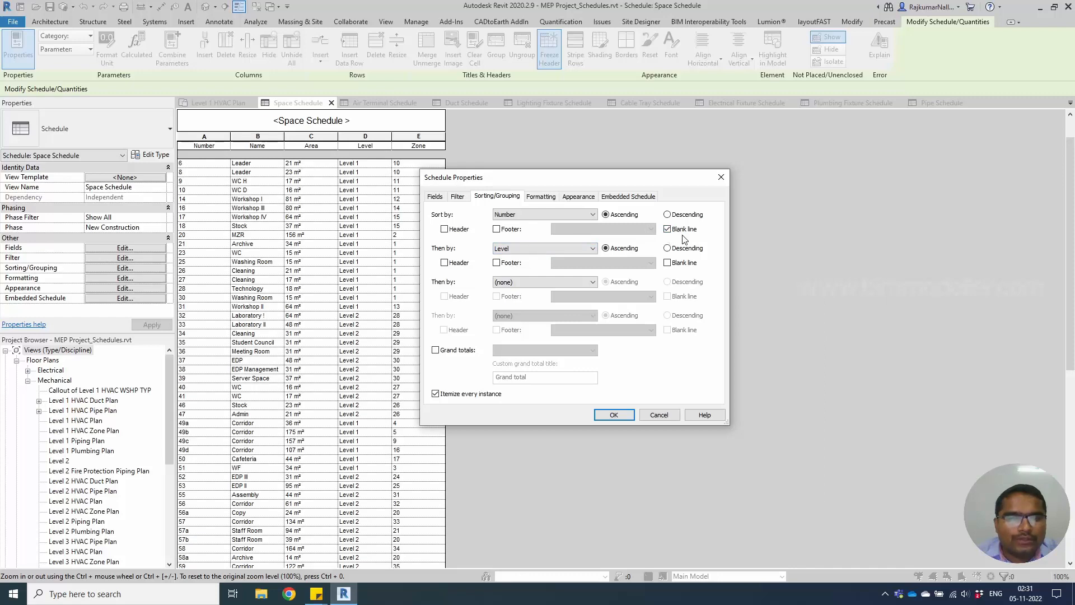
{"action": "left_click", "coordinate": [510, 233]}
{"action": "left_click", "coordinate": [580, 229]}
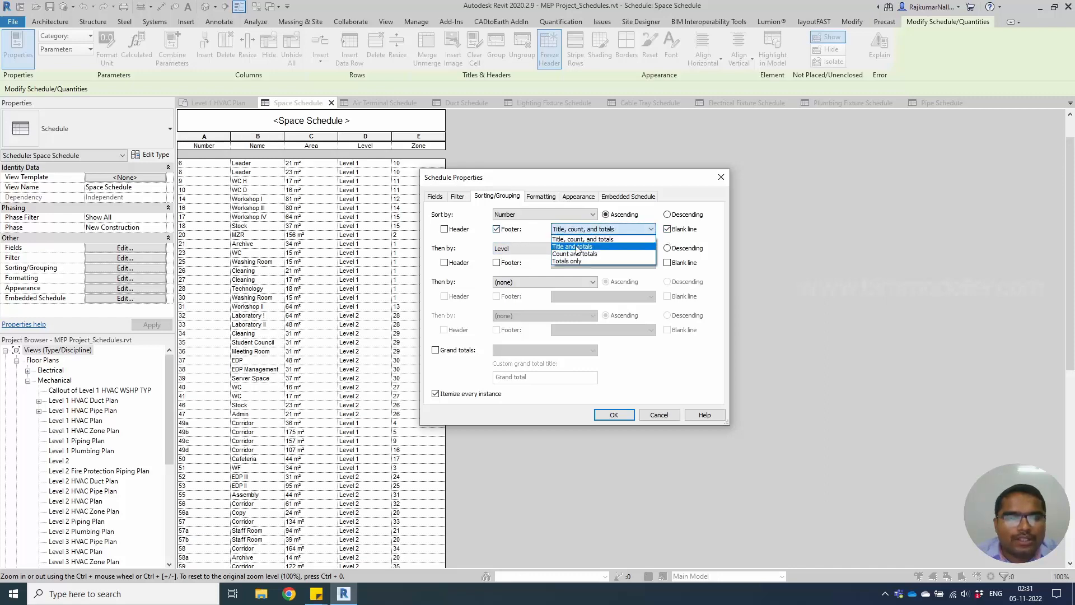
{"action": "left_click", "coordinate": [582, 335]}
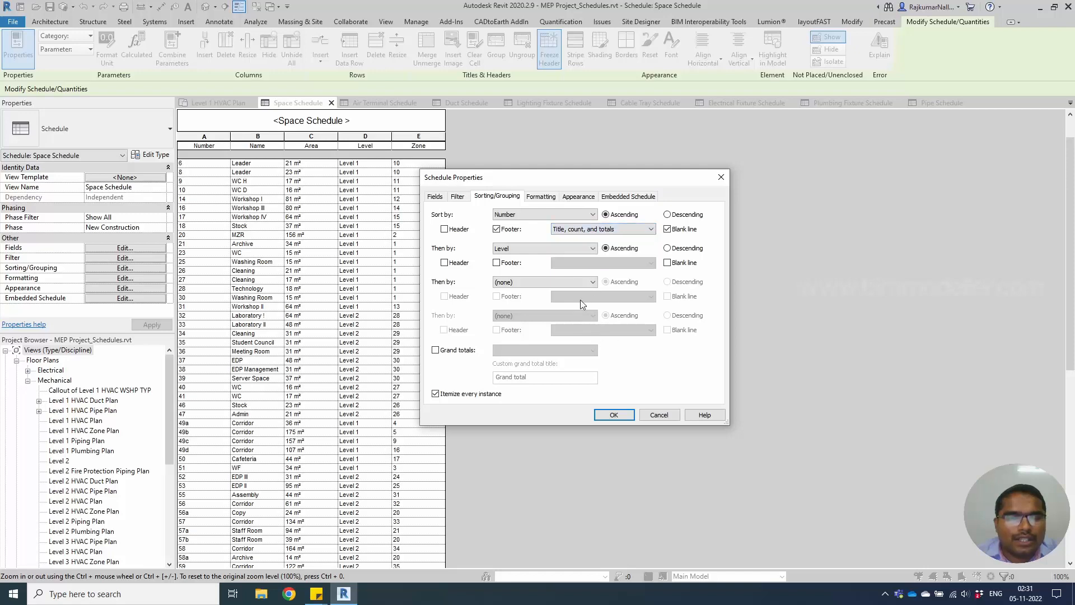
Sort the space schedule by Level and then by Number, and review the footers of the level groups
{"action": "left_click", "coordinate": [560, 215]}
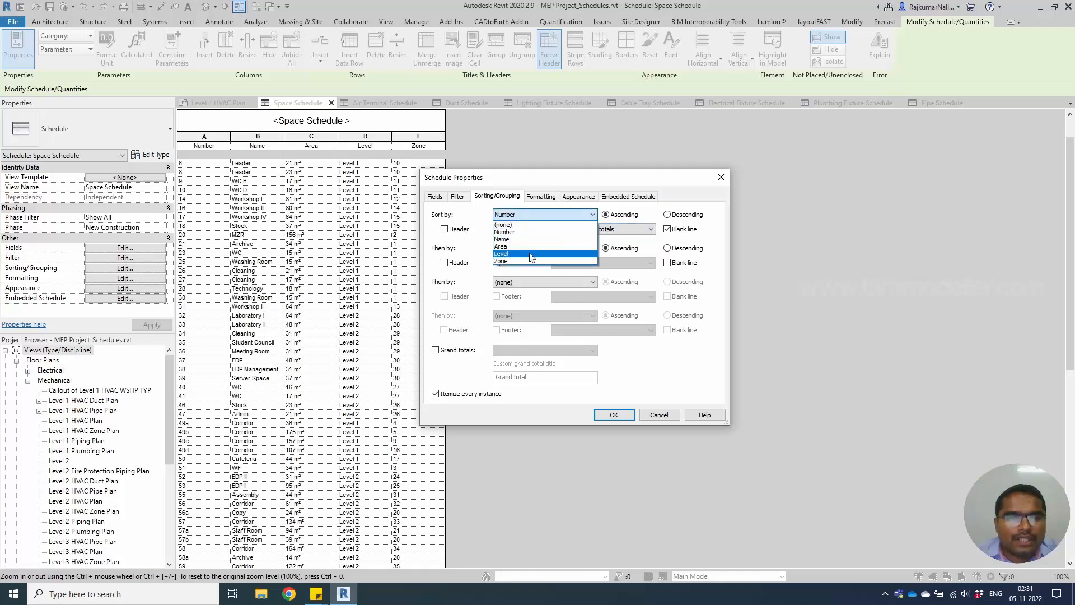
{"action": "left_click", "coordinate": [531, 254]}
{"action": "left_click", "coordinate": [529, 248]}
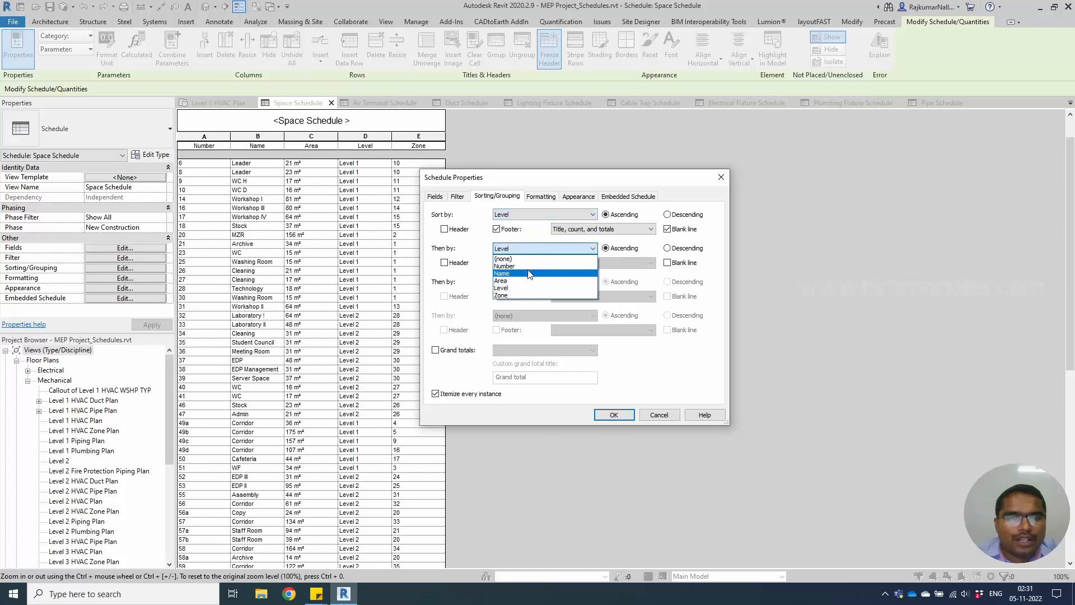
{"action": "left_click", "coordinate": [526, 266]}
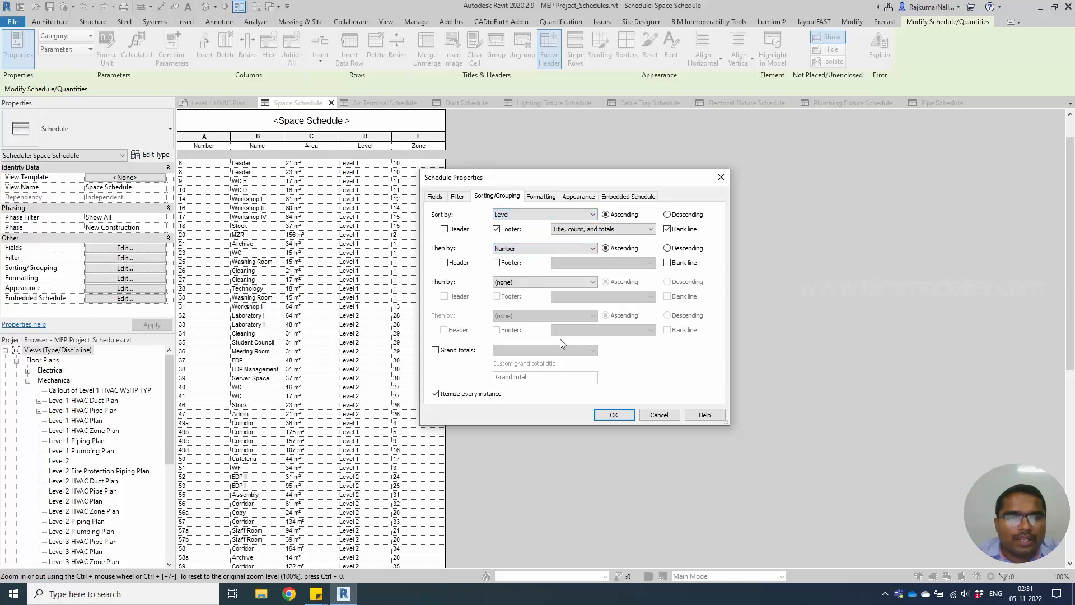
{"action": "left_click", "coordinate": [614, 415]}
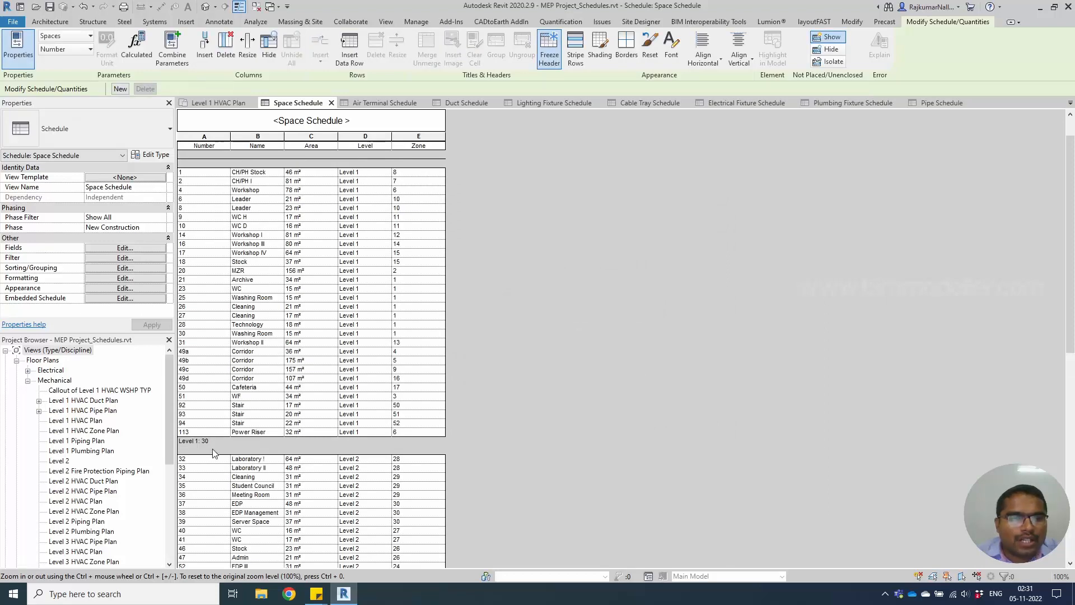
{"action": "scroll", "coordinate": [206, 441], "scroll_direction": "down", "scroll_amount": 11}
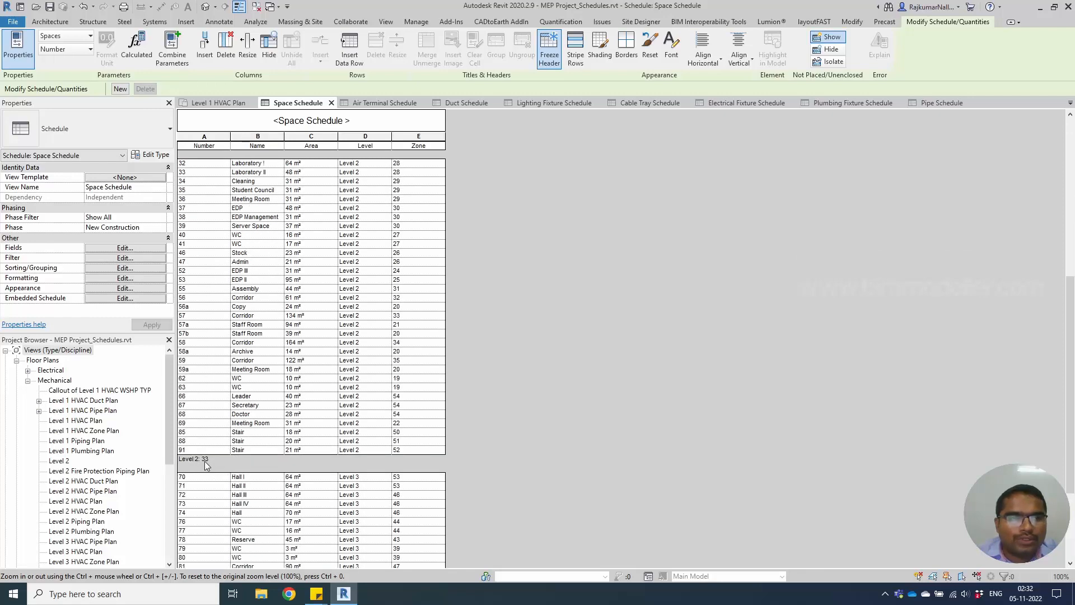
{"action": "scroll", "coordinate": [204, 462], "scroll_direction": "up", "scroll_amount": 1}
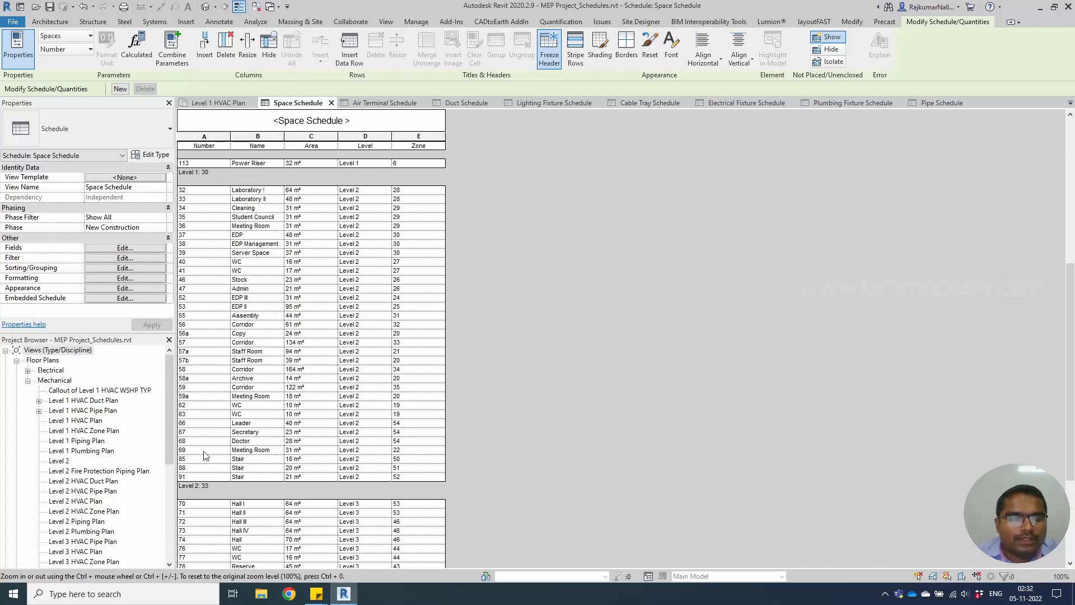
{"action": "scroll", "coordinate": [214, 414], "scroll_direction": "up", "scroll_amount": 4}
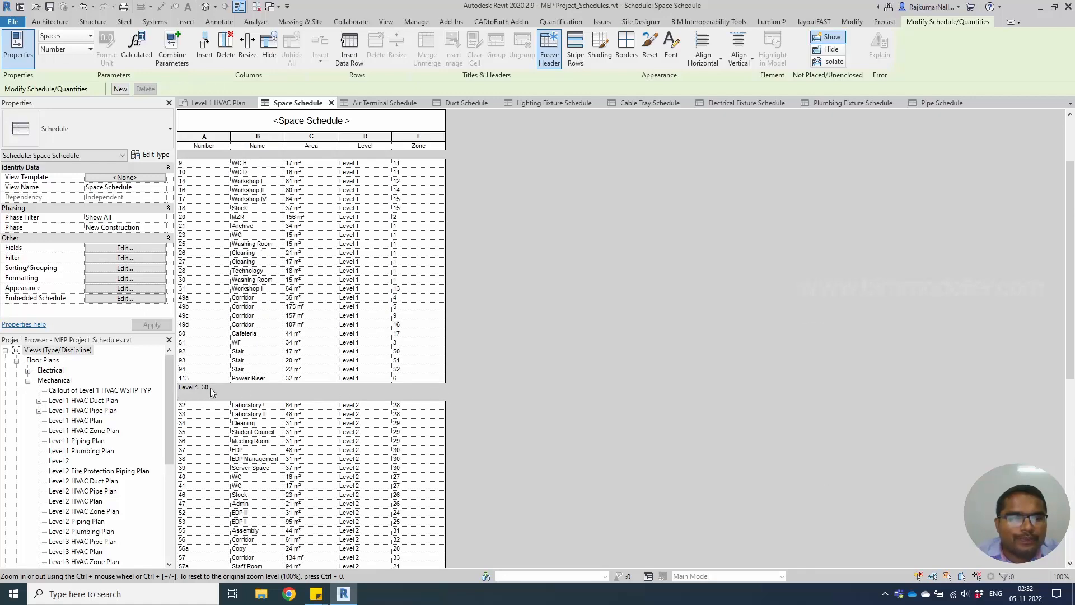
{"action": "scroll", "coordinate": [332, 359], "scroll_direction": "up", "scroll_amount": 2}
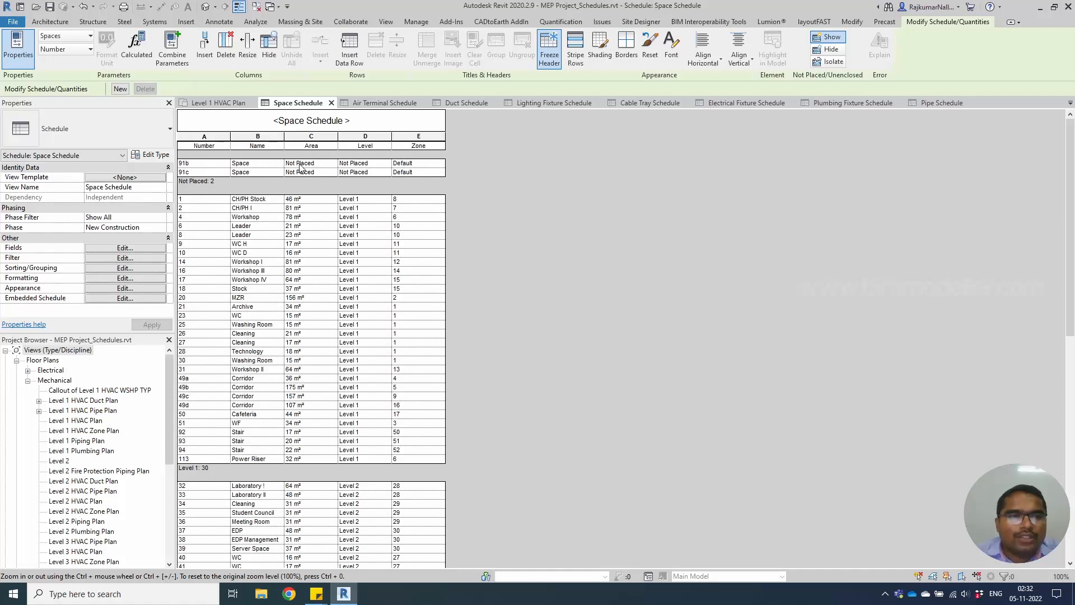
Delete the MZR space in the Level 1 HVAC plan, check the Not Placed group in the space schedule, and undo the deletion
{"action": "left_click", "coordinate": [218, 103]}
{"action": "left_click", "coordinate": [506, 181]}
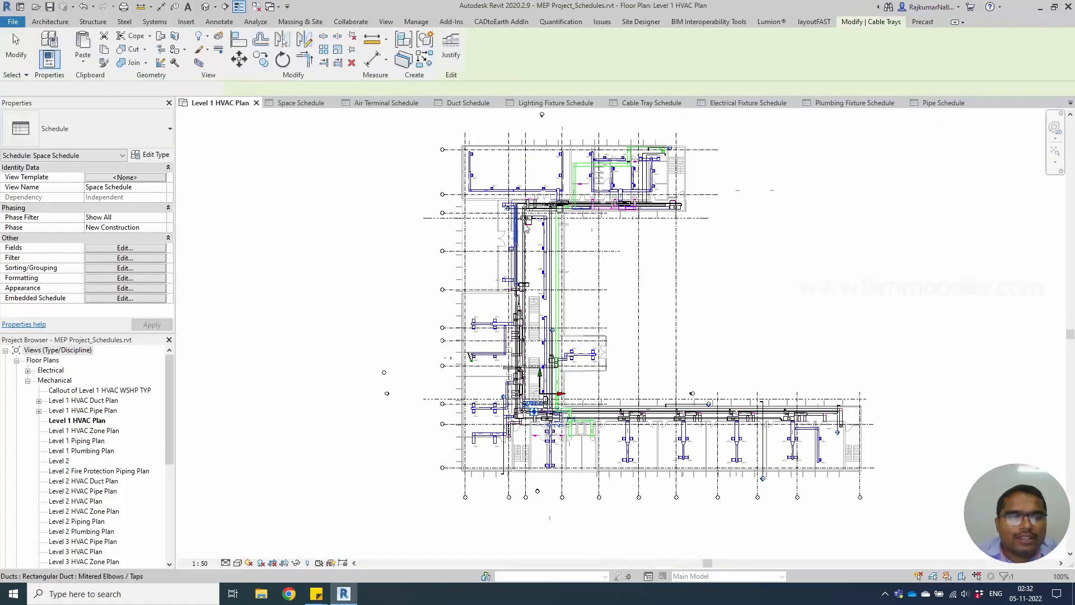
{"action": "left_click", "coordinate": [496, 163]}
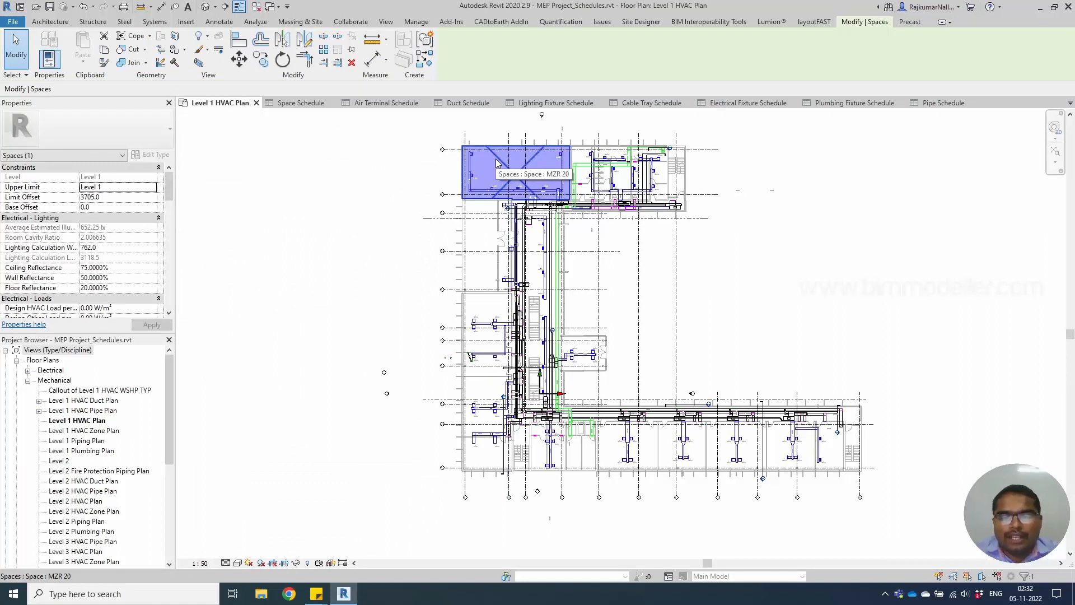
{"action": "key", "text": "Delete"}
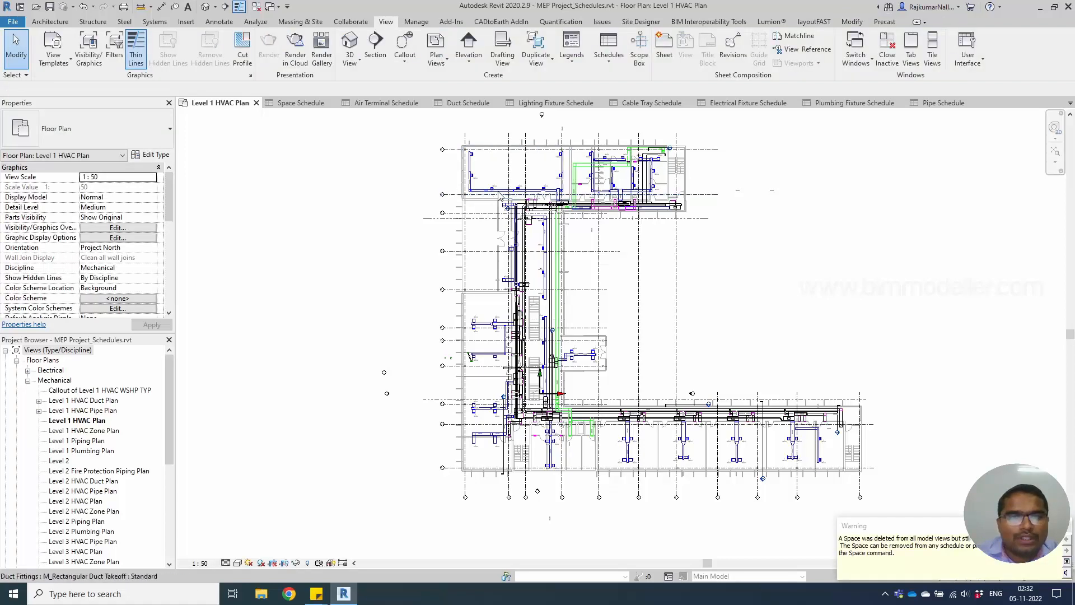
{"action": "left_click", "coordinate": [299, 103]}
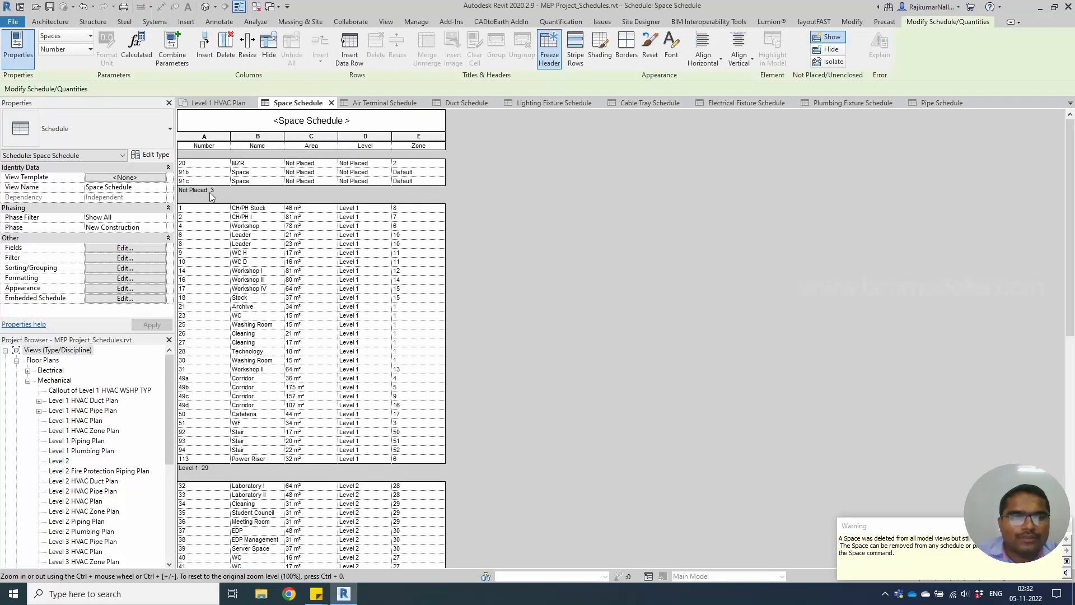
{"action": "left_click", "coordinate": [83, 6]}
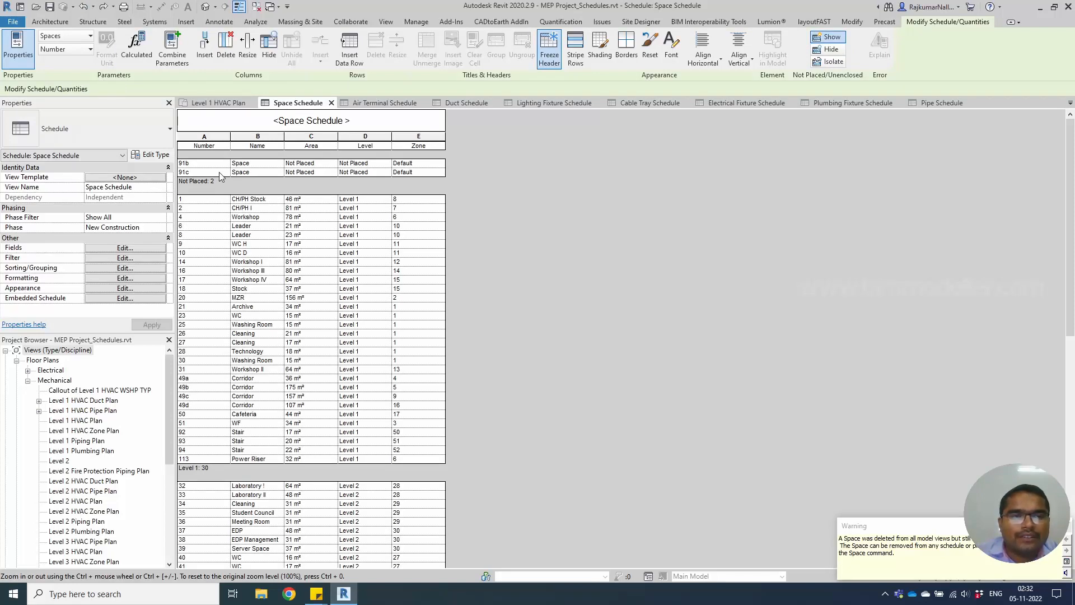
Delete the two Not Placed spaces, 91b and 91c, from the space schedule
{"action": "left_click_drag", "start_coordinate": [215, 164], "coordinate": [377, 188]}
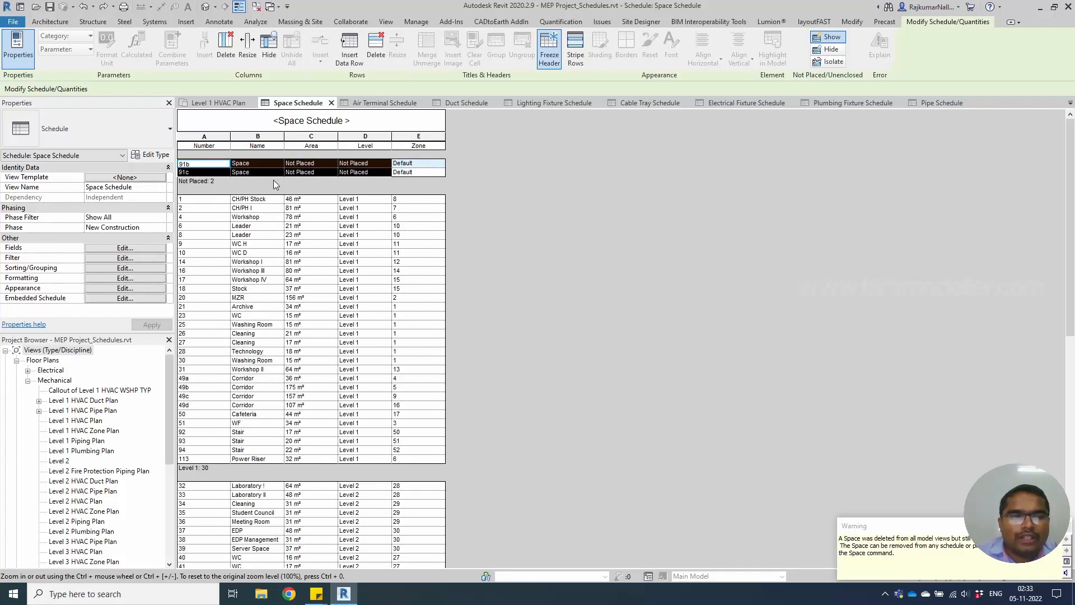
{"action": "left_click", "coordinate": [376, 45]}
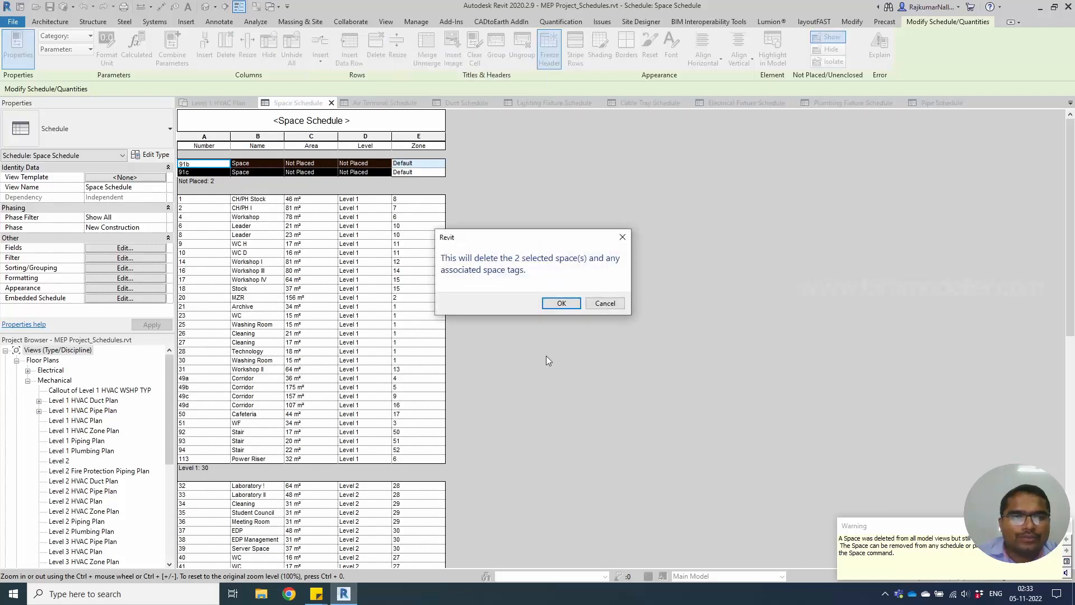
{"action": "left_click", "coordinate": [562, 304]}
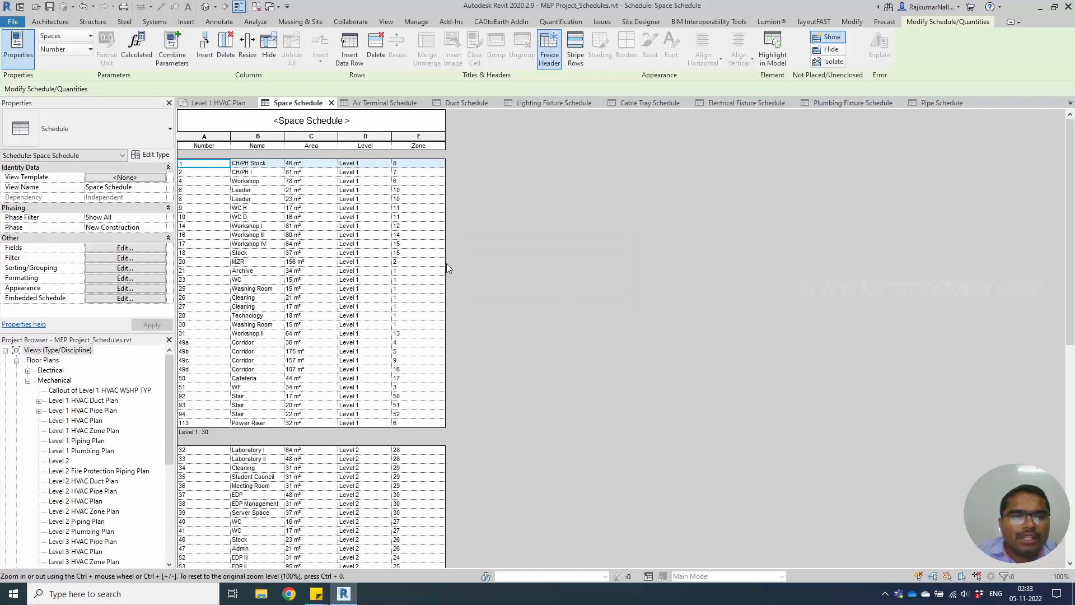
In the air terminal schedule, set the first row's diffuser type manufacturer to Price Industries for all elements of that type, and review the Manufacturer column
{"action": "left_click", "coordinate": [369, 102]}
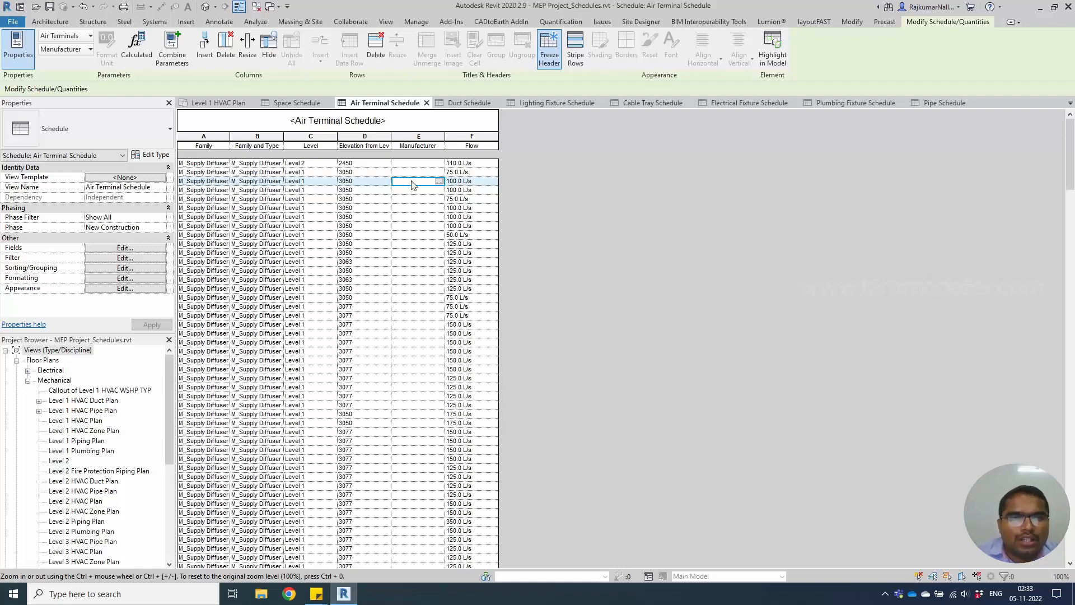
{"action": "left_click", "coordinate": [414, 164]}
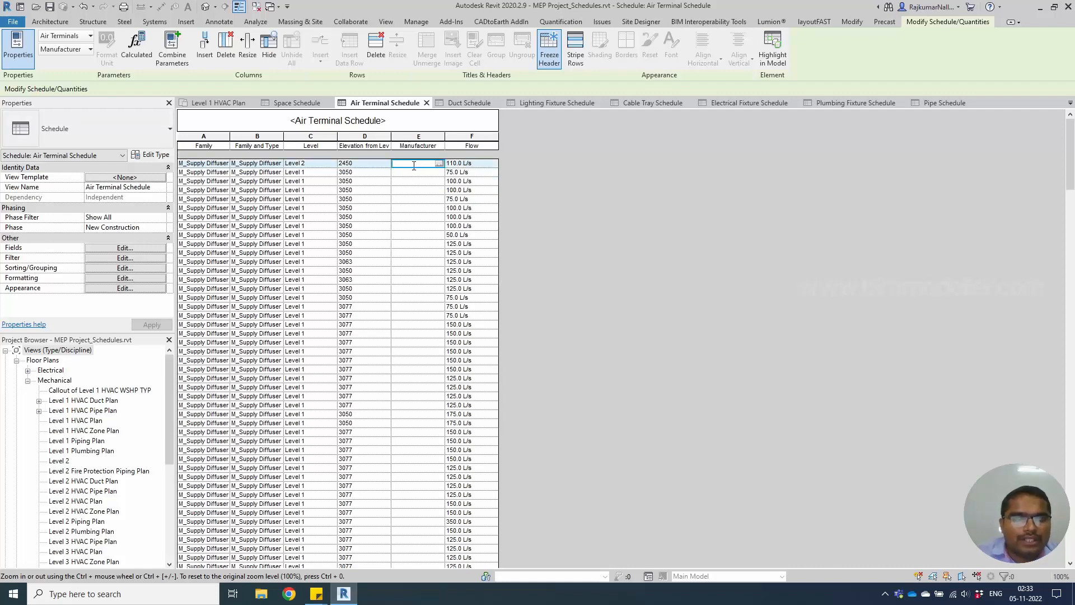
{"action": "type", "text": "Pri"}
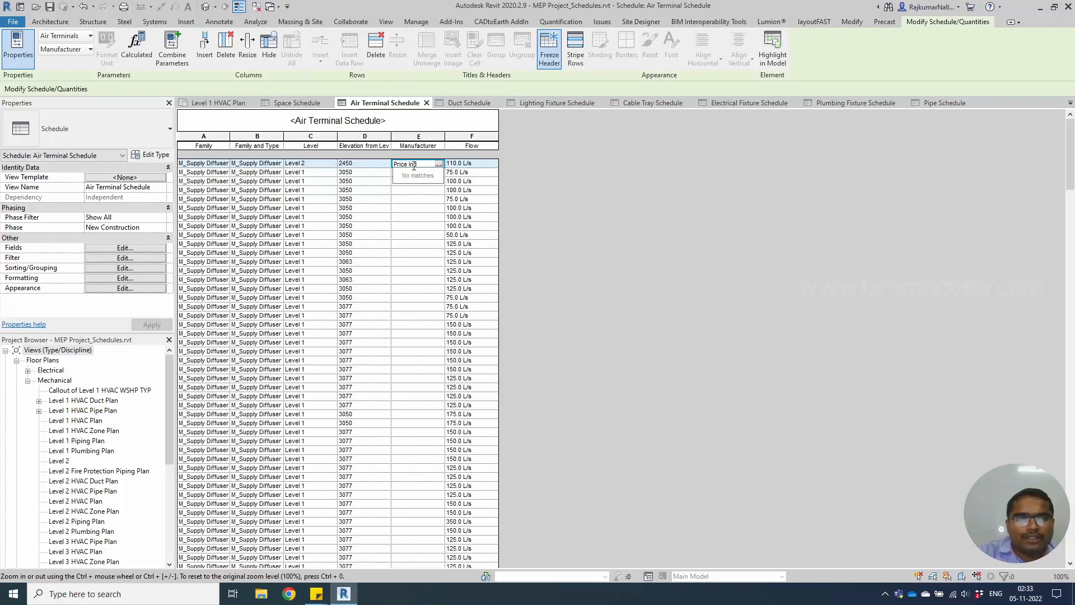
{"action": "type", "text": "ce Industries"}
{"action": "key", "text": "Return"}
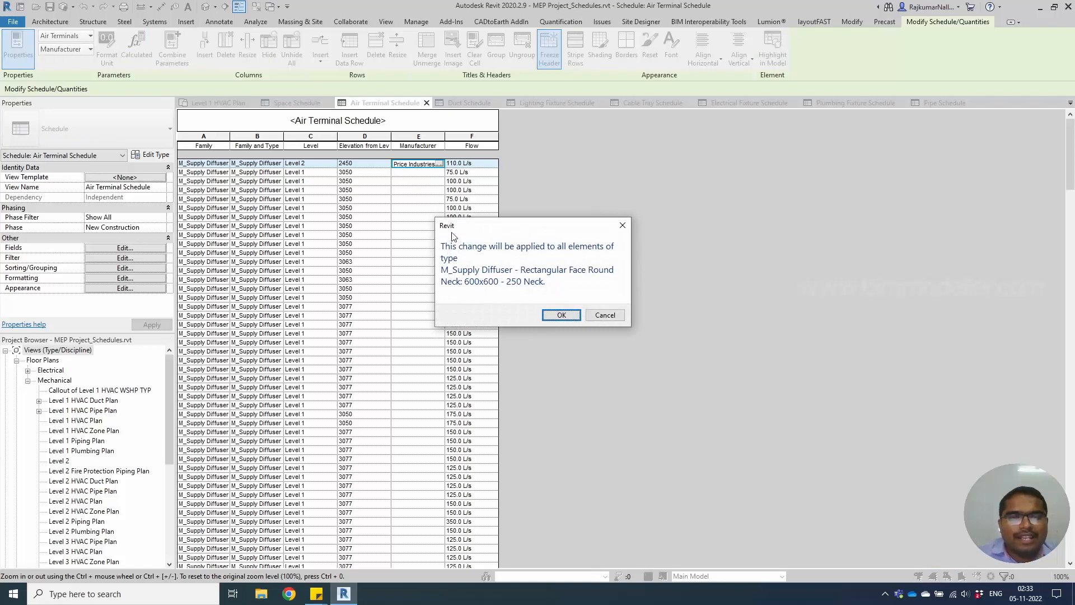
{"action": "left_click", "coordinate": [561, 315]}
{"action": "scroll", "coordinate": [411, 216], "scroll_direction": "down", "scroll_amount": 4}
{"action": "scroll", "coordinate": [411, 216], "scroll_direction": "down", "scroll_amount": 15}
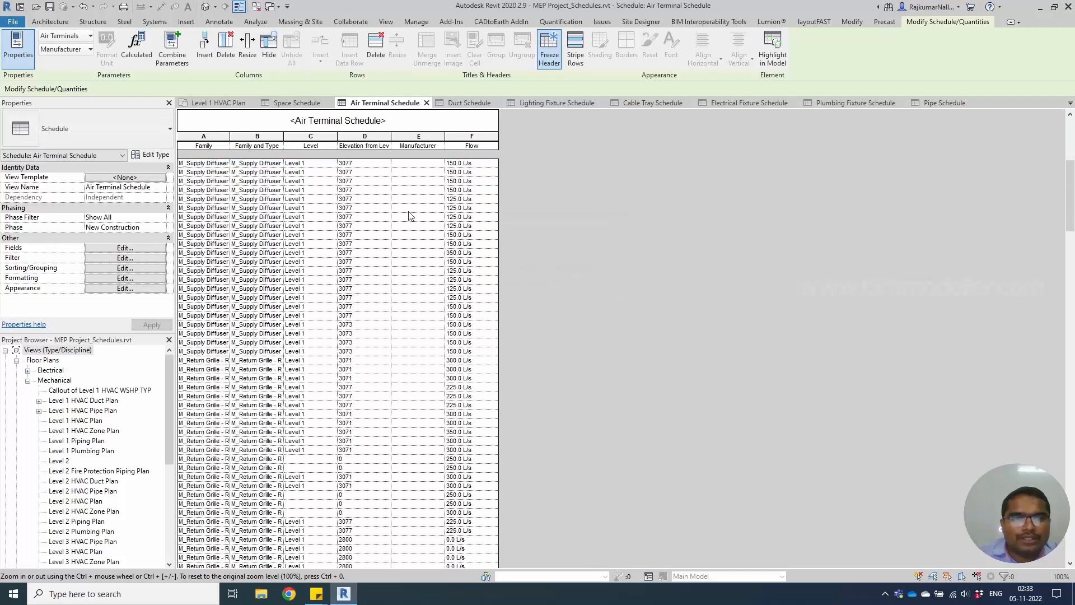
{"action": "scroll", "coordinate": [411, 222], "scroll_direction": "down", "scroll_amount": 10}
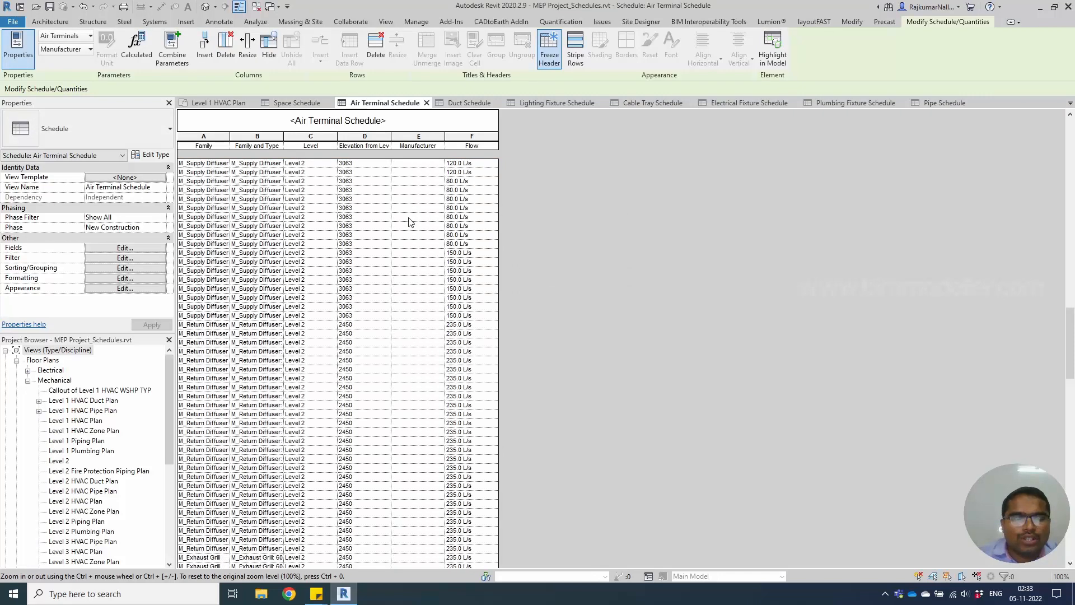
{"action": "scroll", "coordinate": [409, 225], "scroll_direction": "down", "scroll_amount": 12}
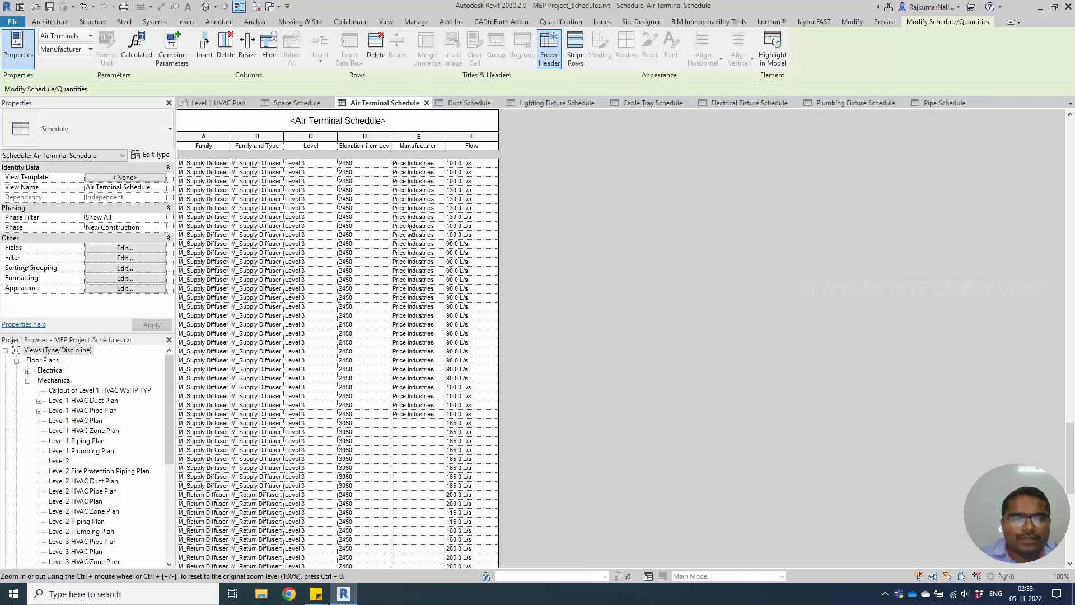
{"action": "left_click_drag", "start_coordinate": [1071, 452], "coordinate": [1070, 143]}
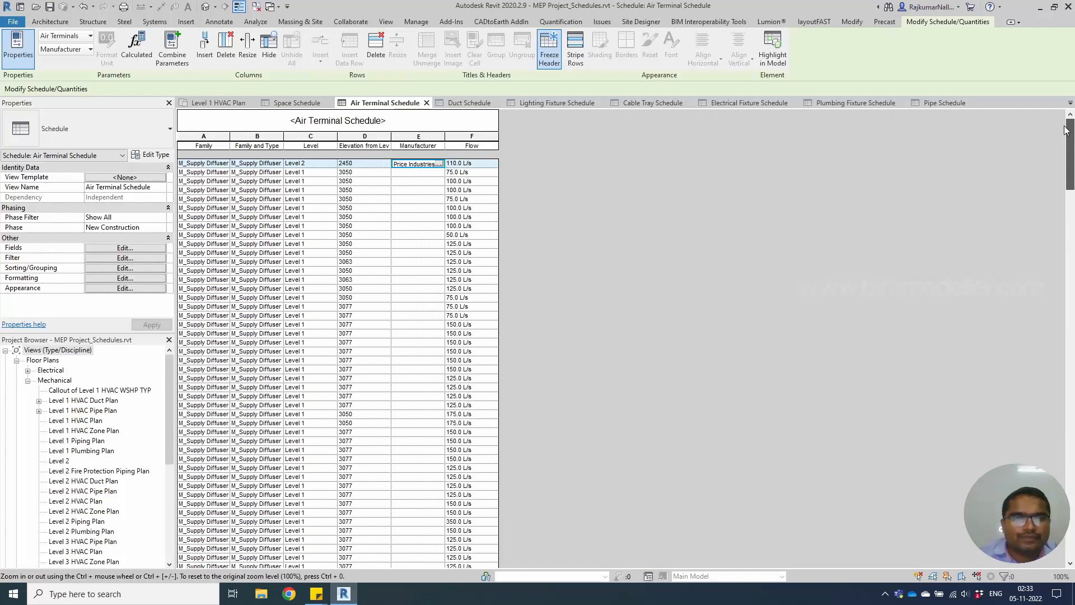
Set the manufacturer of the M_Supply Diffuser - Sidewall 450 x 200 type to ABC for all its elements, and check the filled rows
{"action": "left_click", "coordinate": [419, 180]}
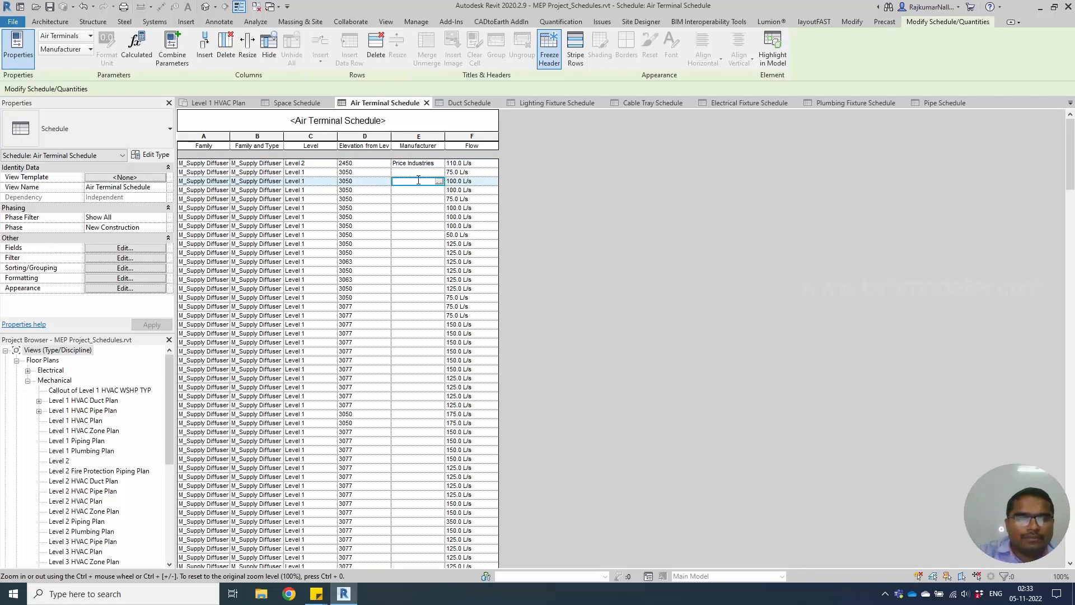
{"action": "type", "text": "ABC"}
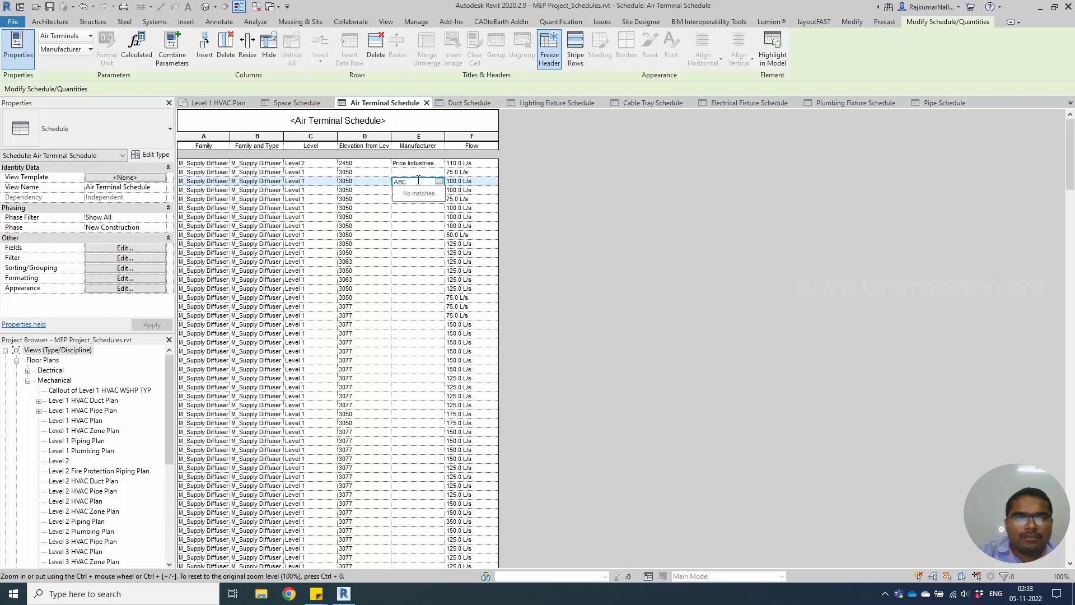
{"action": "key", "text": "Return"}
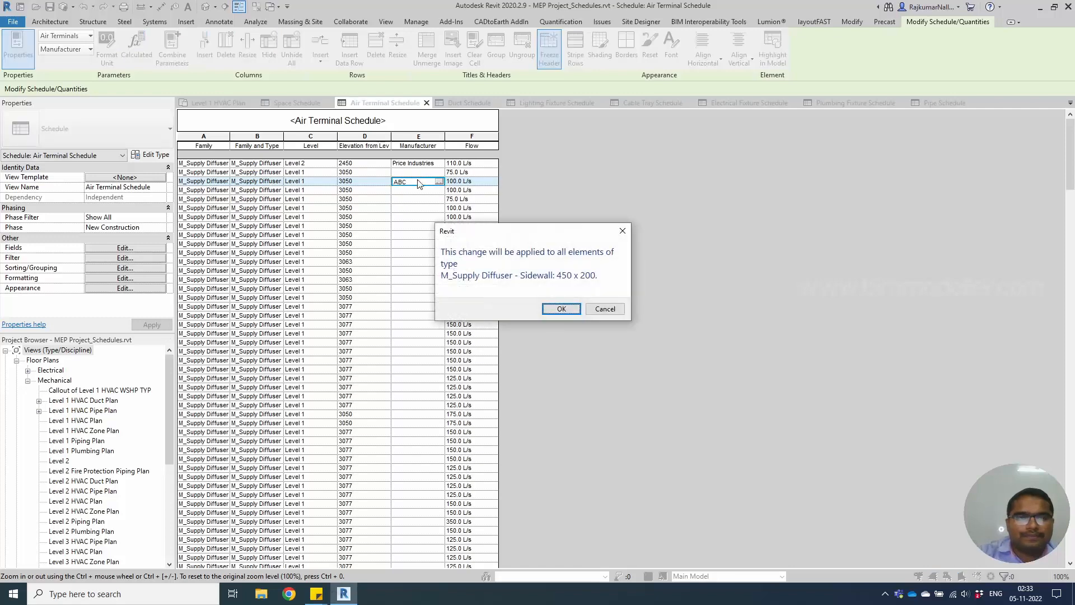
{"action": "key", "text": "Return"}
{"action": "scroll", "coordinate": [431, 270], "scroll_direction": "down", "scroll_amount": 15}
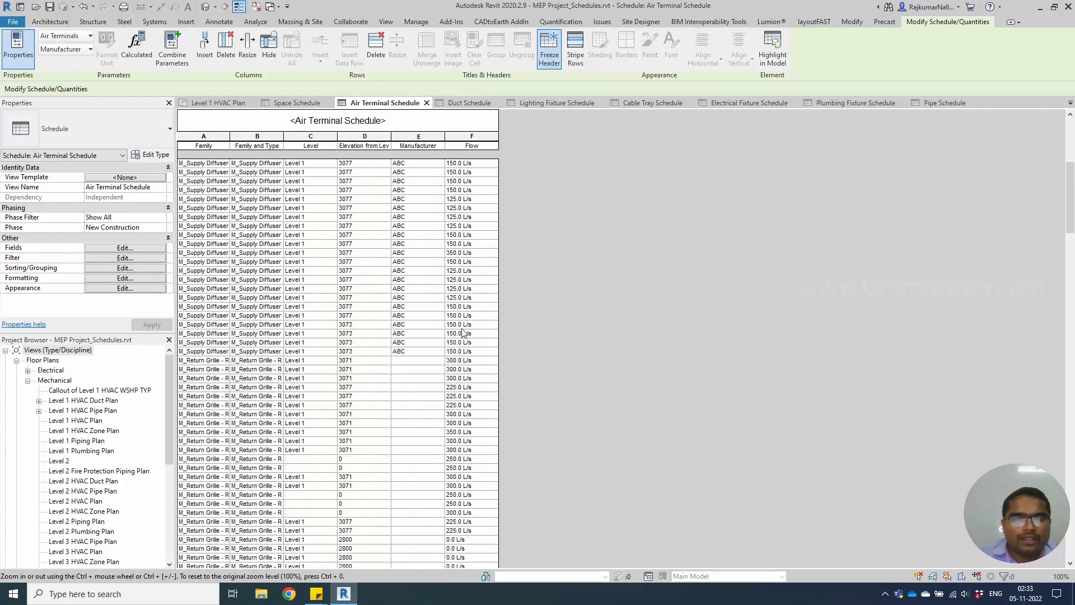
{"action": "scroll", "coordinate": [430, 274], "scroll_direction": "up", "scroll_amount": 15}
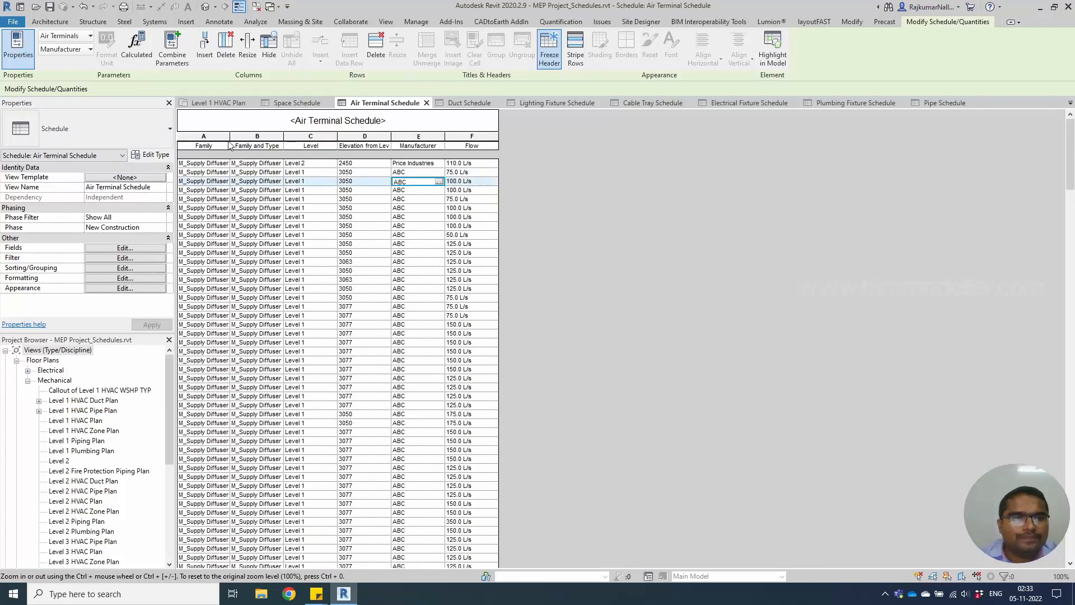
Widen the air terminal schedule's Family and Family and Type columns, and make Level the first scheduled field
{"action": "left_click_drag", "start_coordinate": [230, 145], "coordinate": [515, 136]}
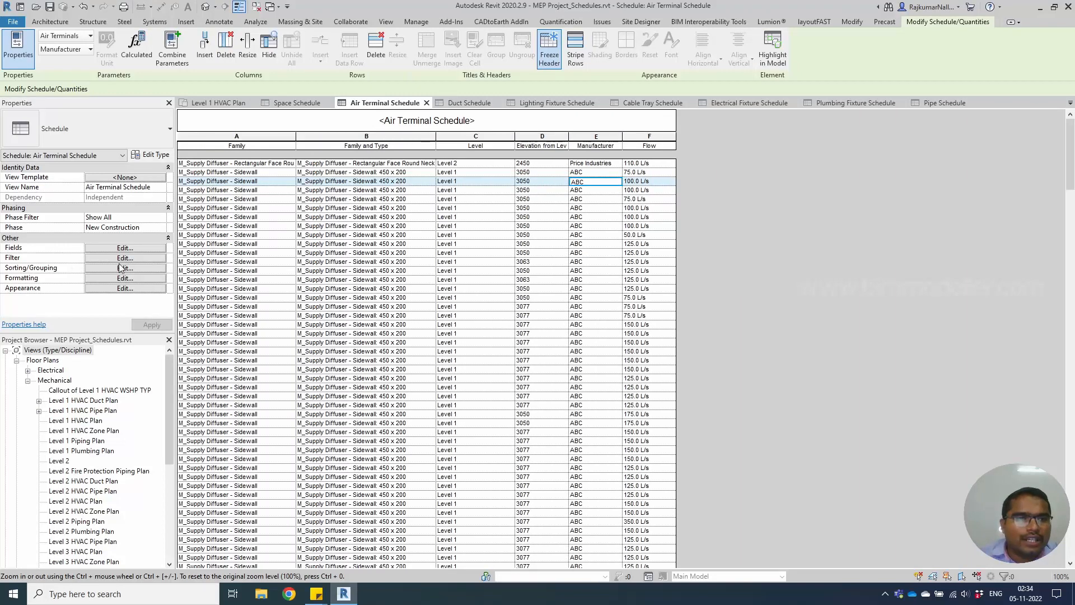
{"action": "left_click", "coordinate": [124, 248]}
{"action": "left_click", "coordinate": [616, 288]}
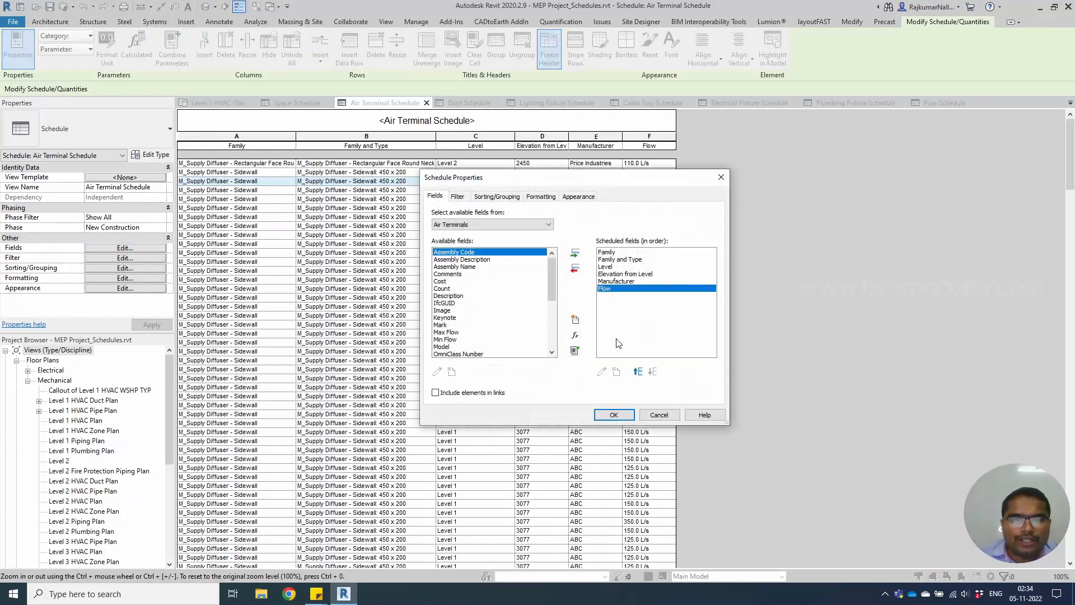
{"action": "left_click", "coordinate": [614, 267]}
{"action": "left_click", "coordinate": [638, 371]}
{"action": "left_click", "coordinate": [638, 372]}
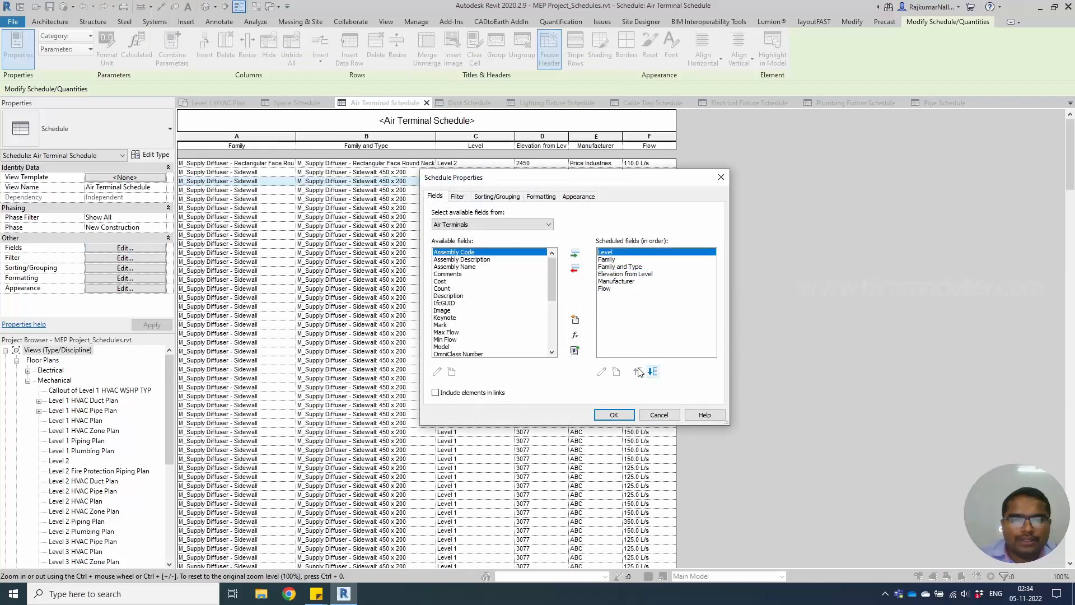
Sort the air terminal schedule by Level with a title, count, and totals footer and a blank line, and review the groups
{"action": "left_click", "coordinate": [496, 197]}
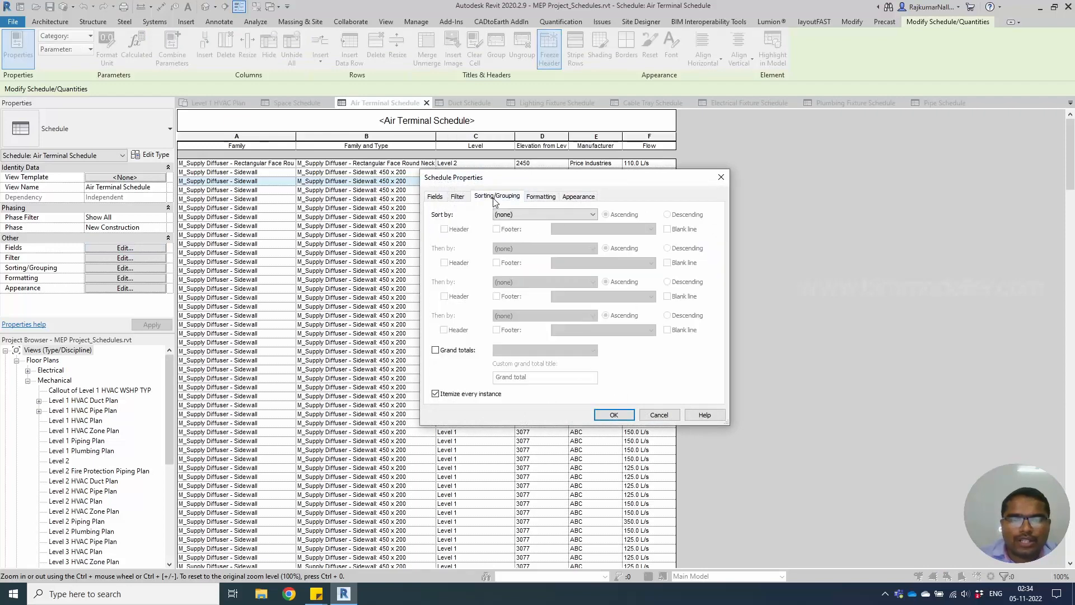
{"action": "left_click", "coordinate": [501, 215]}
{"action": "left_click", "coordinate": [520, 237]}
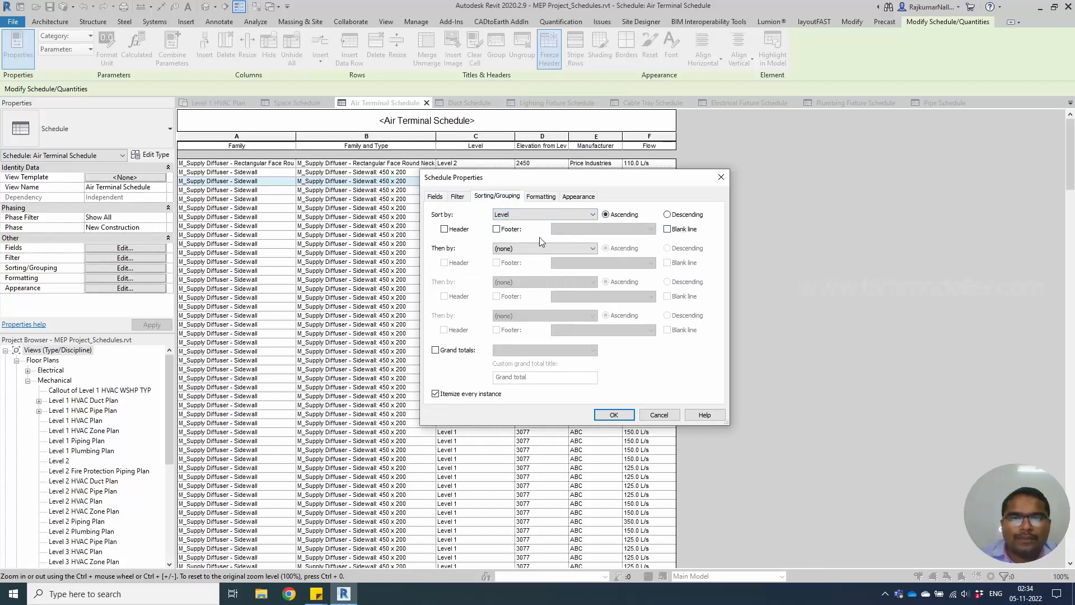
{"action": "left_click", "coordinate": [497, 229]}
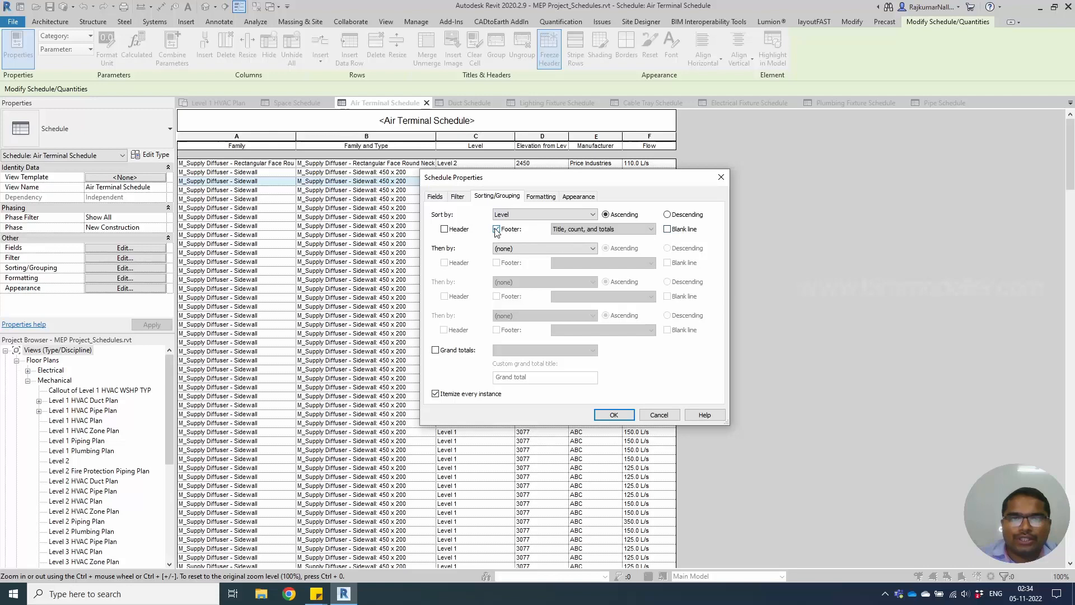
{"action": "left_click", "coordinate": [682, 230]}
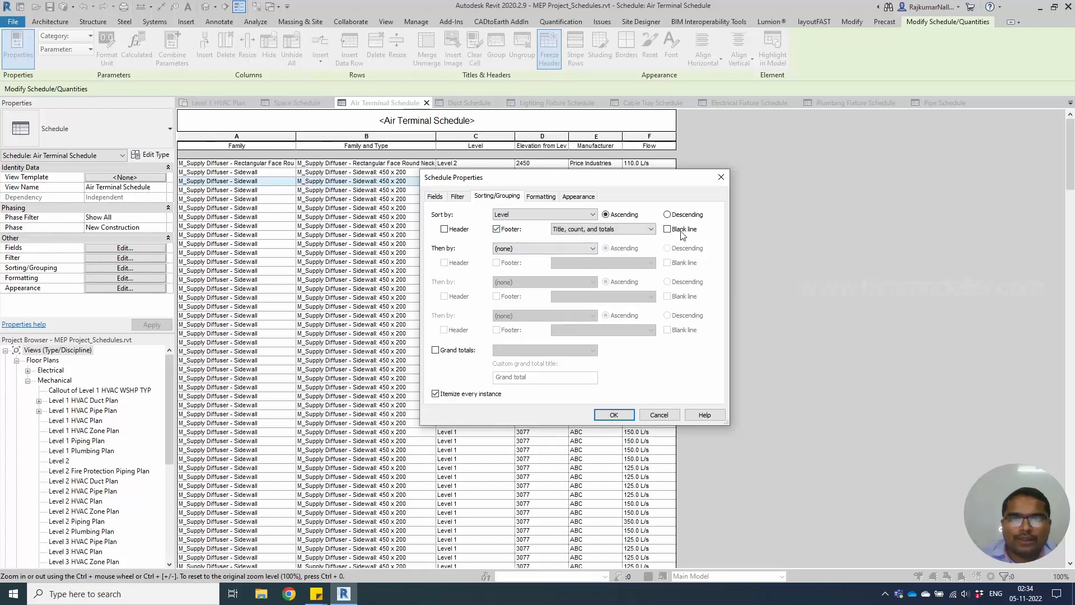
{"action": "left_click", "coordinate": [614, 415]}
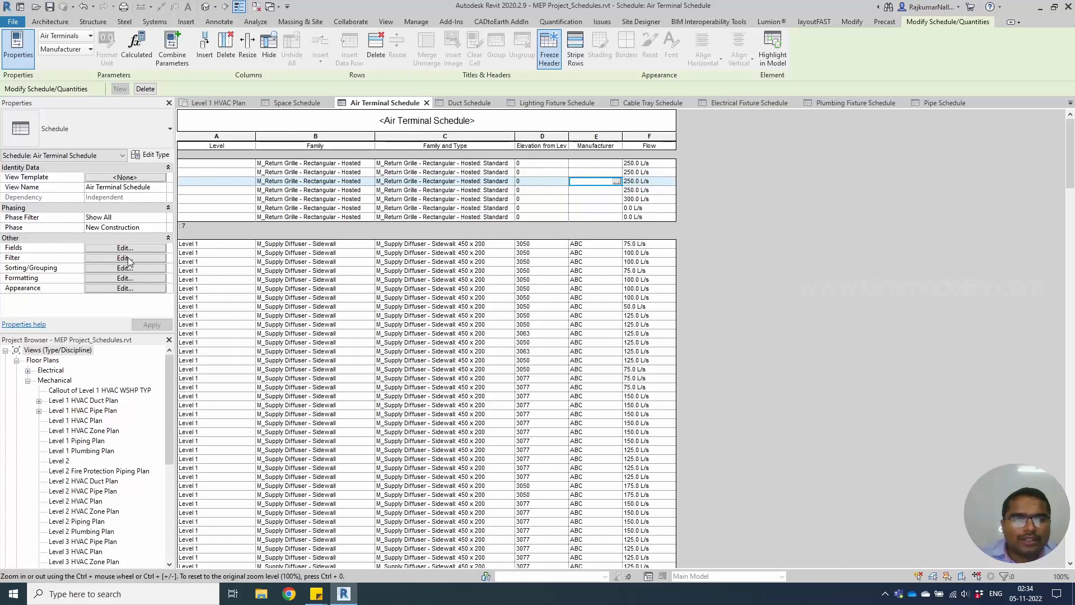
{"action": "scroll", "coordinate": [335, 349], "scroll_direction": "down", "scroll_amount": 5}
{"action": "scroll", "coordinate": [334, 348], "scroll_direction": "up", "scroll_amount": 5}
Change the air terminal schedule's first sort field to Family
{"action": "left_click", "coordinate": [120, 259]}
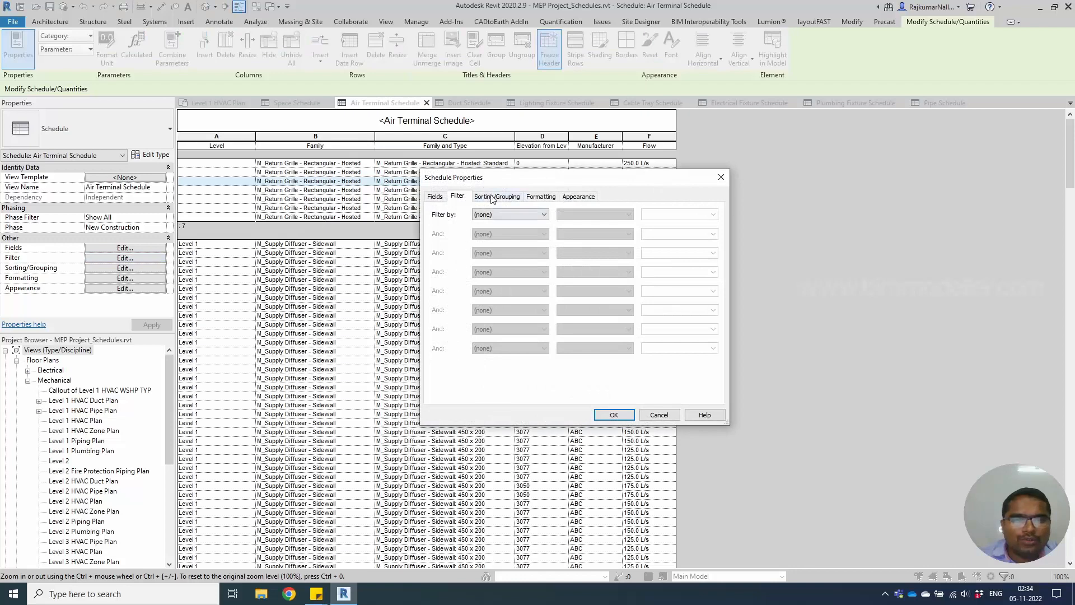
{"action": "left_click", "coordinate": [495, 197]}
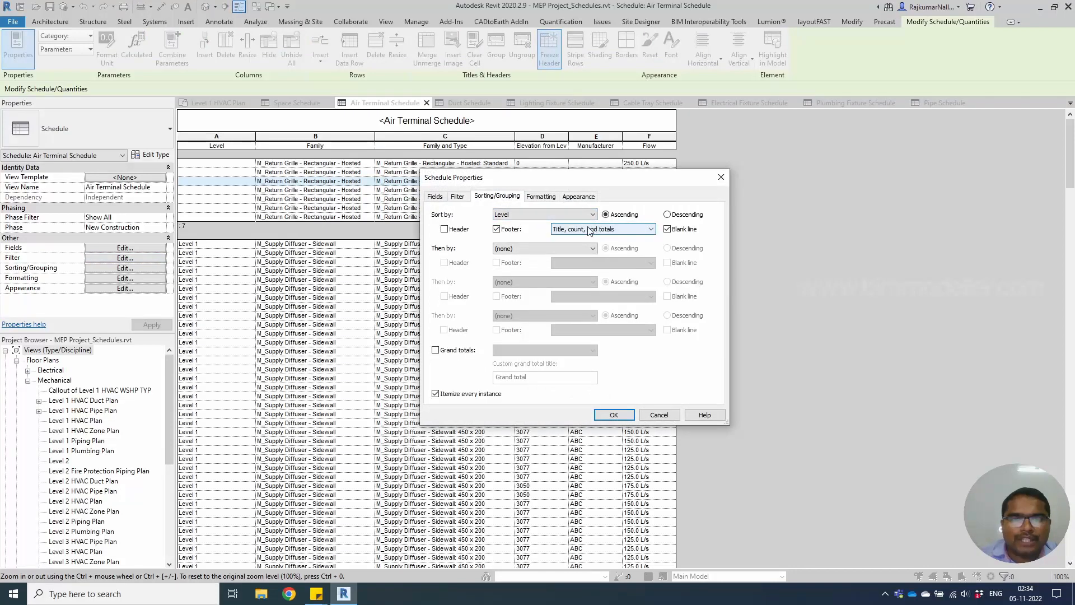
{"action": "left_click", "coordinate": [550, 216]}
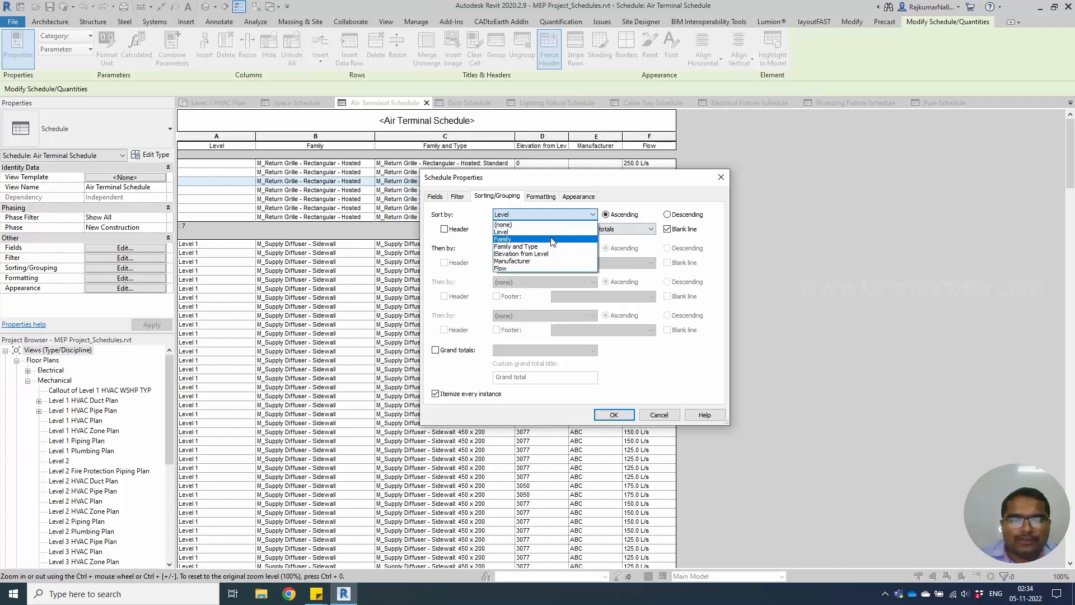
{"action": "left_click", "coordinate": [551, 239]}
{"action": "left_click", "coordinate": [613, 413]}
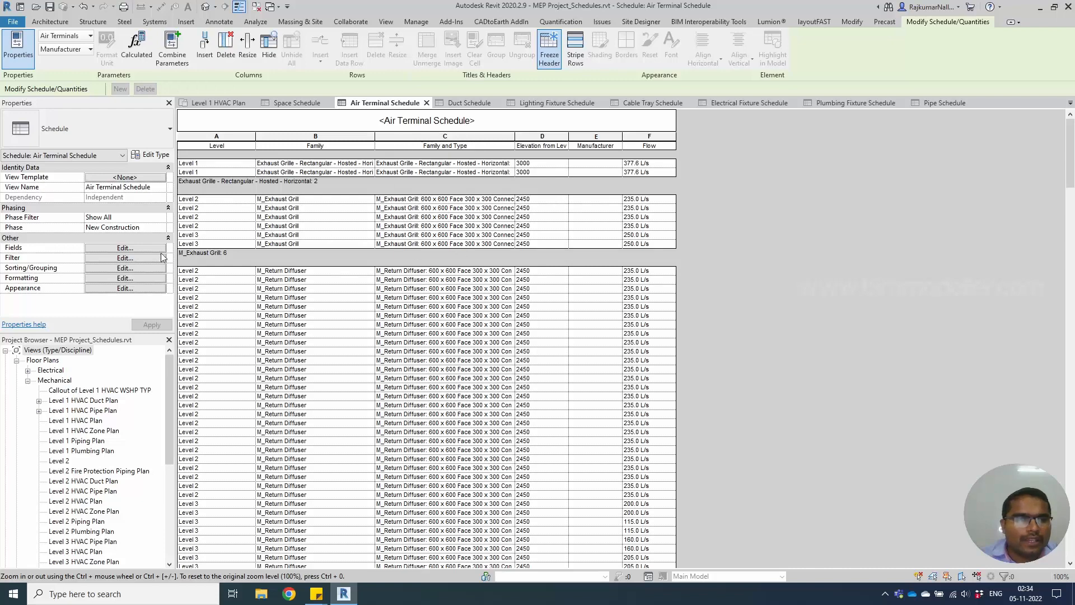
Add the Count field as the last scheduled field of the air terminal schedule
{"action": "left_click", "coordinate": [130, 267]}
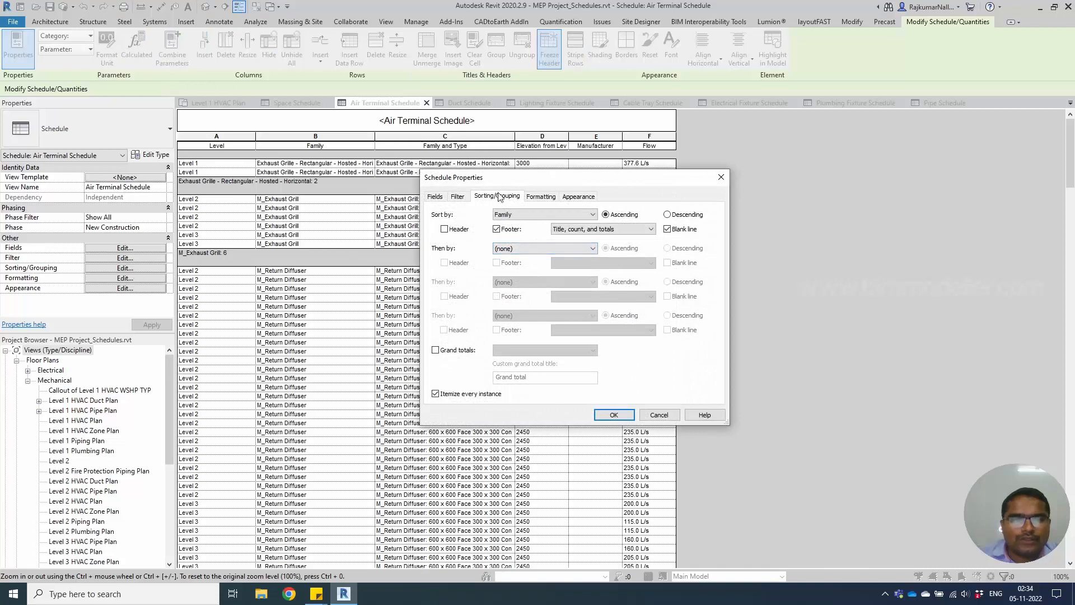
{"action": "left_click_drag", "start_coordinate": [501, 181], "coordinate": [509, 265]}
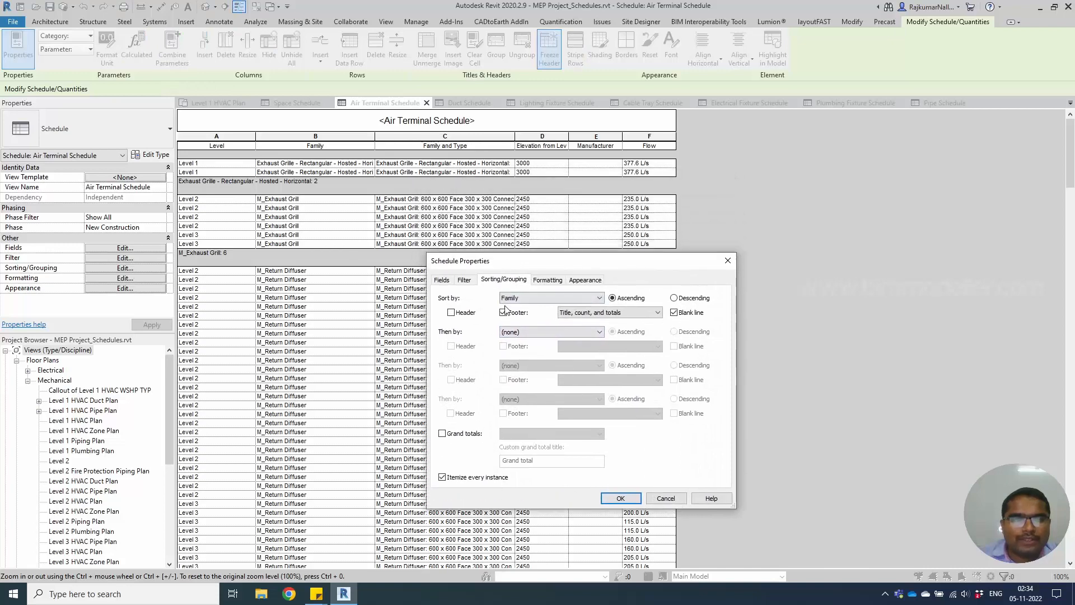
{"action": "left_click", "coordinate": [519, 299]}
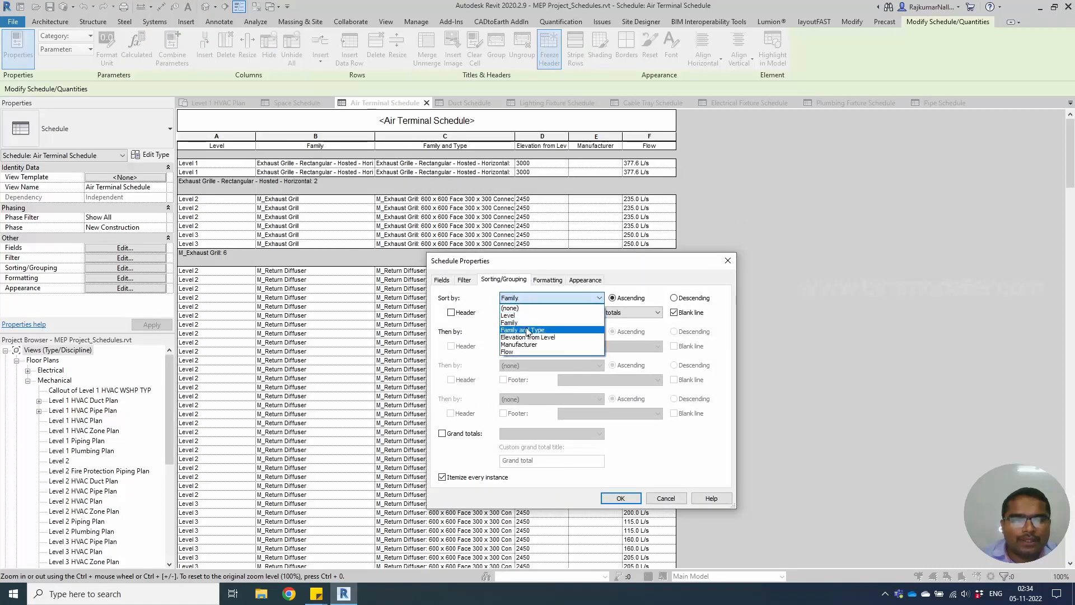
{"action": "left_click", "coordinate": [524, 324]}
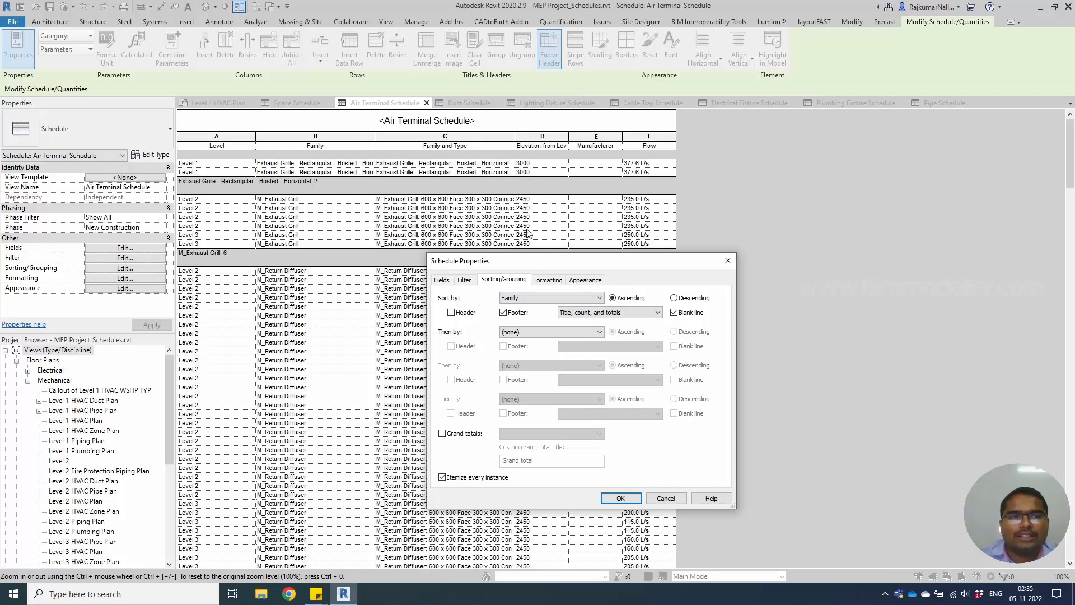
{"action": "left_click", "coordinate": [445, 280]}
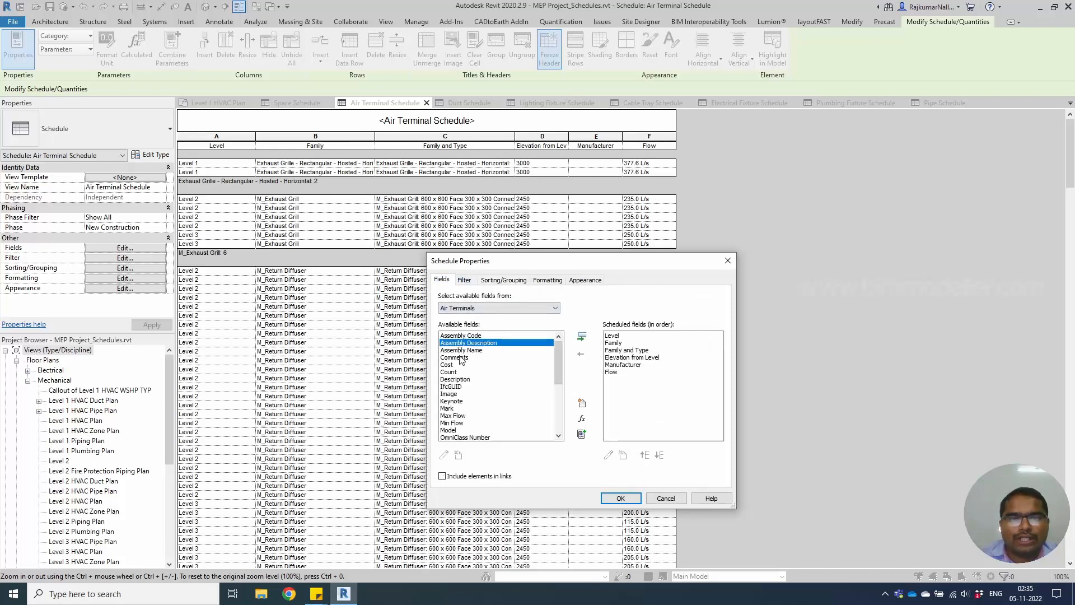
{"action": "double_click", "coordinate": [451, 372]}
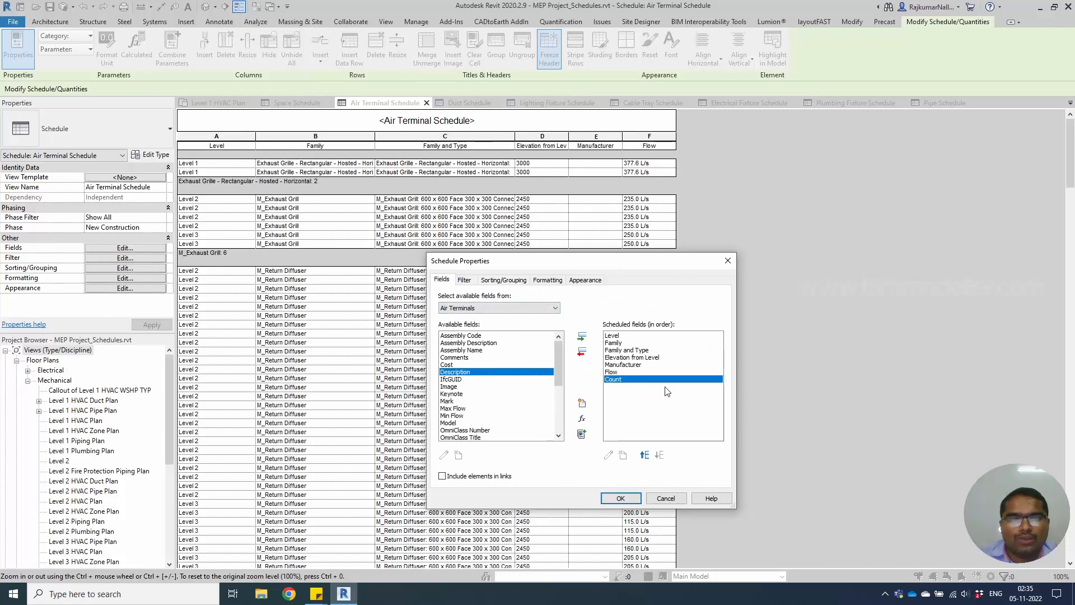
{"action": "left_click", "coordinate": [621, 498]}
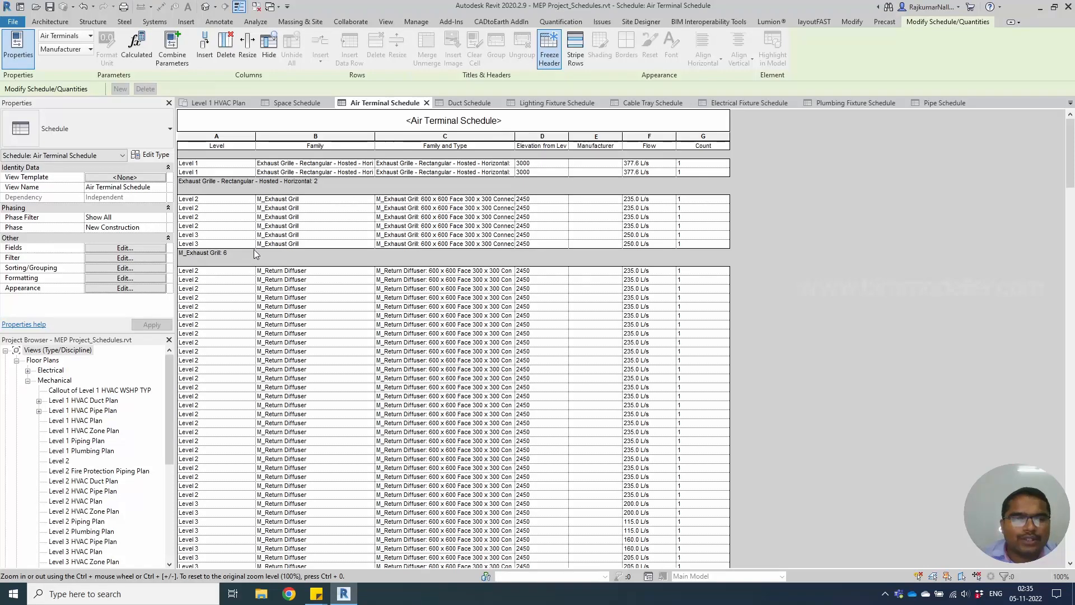
Sort the air terminal schedule by Family and Type, and turn off itemizing every instance
{"action": "left_click", "coordinate": [118, 268]}
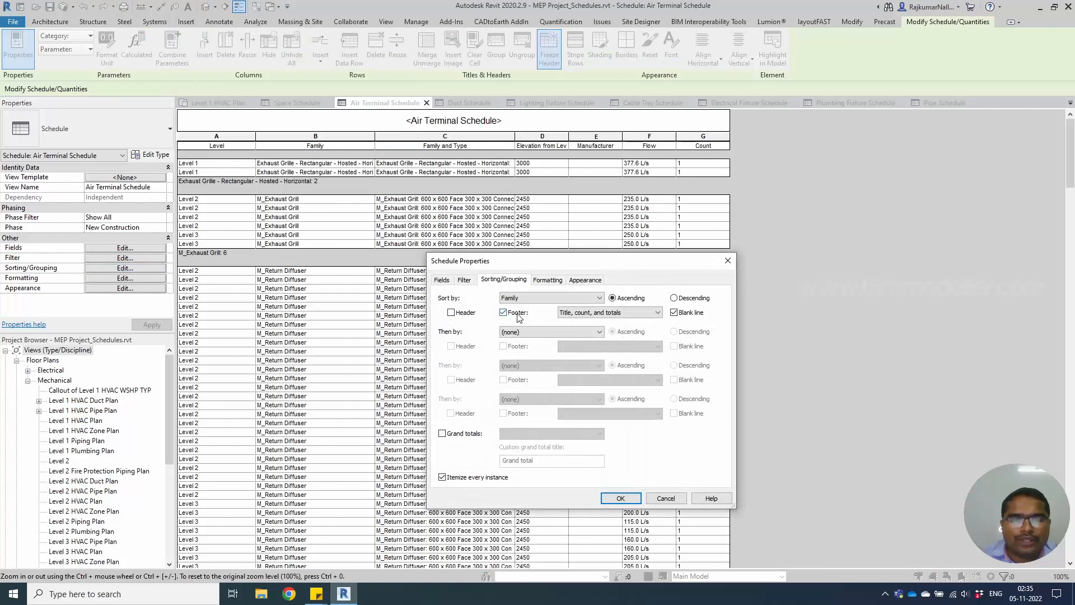
{"action": "left_click", "coordinate": [538, 298]}
{"action": "left_click", "coordinate": [526, 331]}
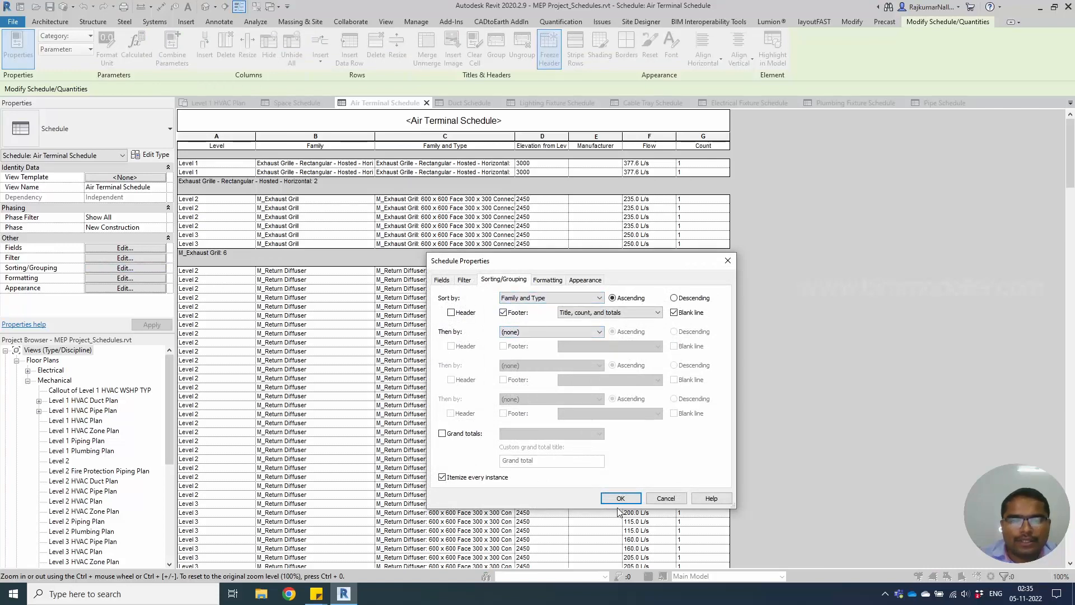
{"action": "left_click", "coordinate": [455, 479]}
{"action": "left_click", "coordinate": [621, 498]}
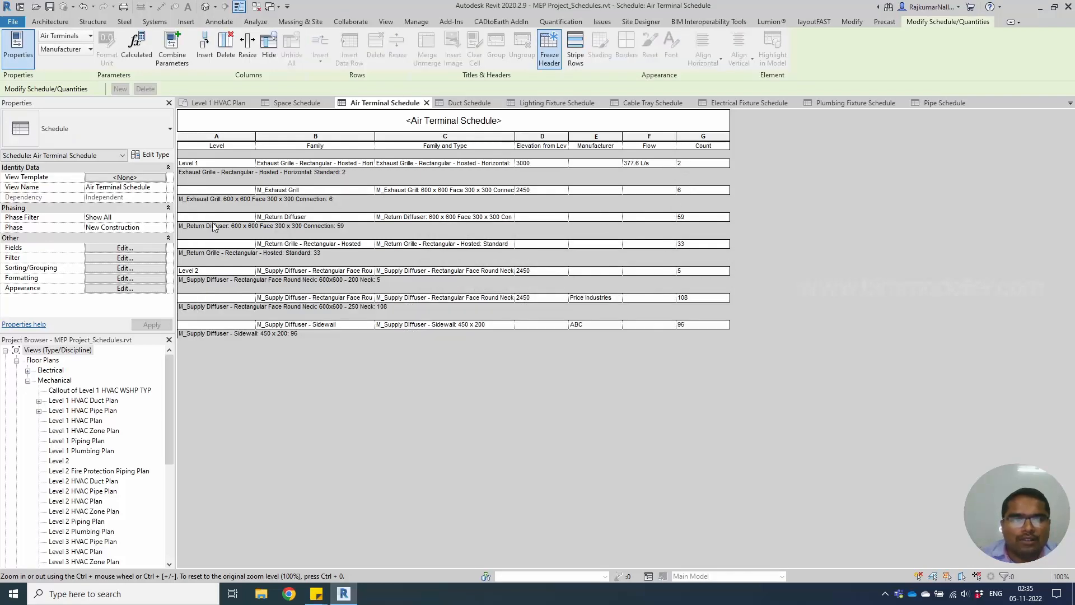
Remove the footer and the blank line from the air terminal schedule's Family and Type grouping
{"action": "left_click", "coordinate": [140, 258]}
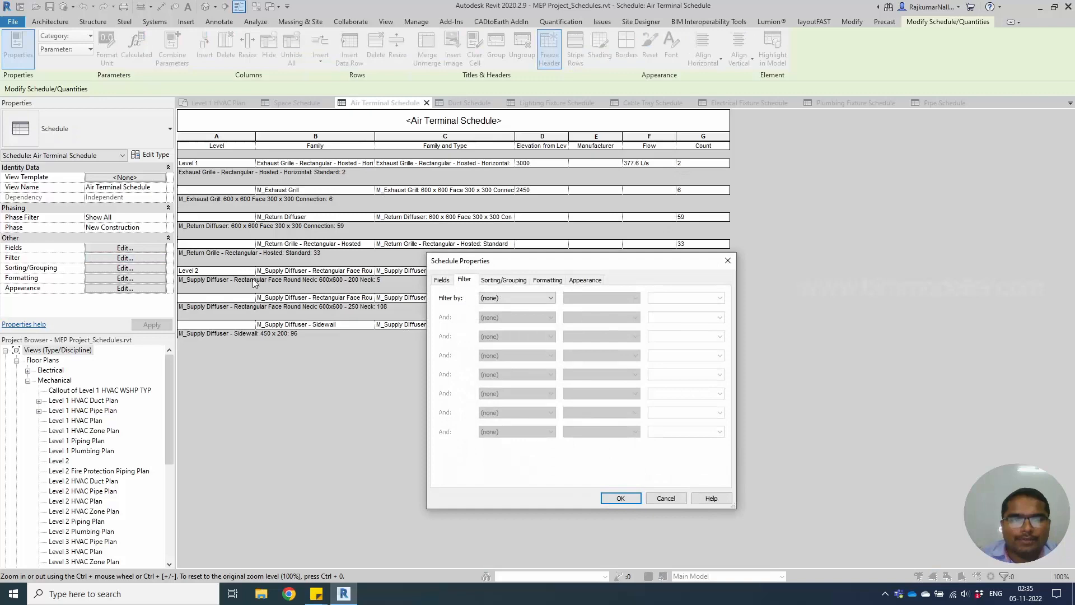
{"action": "left_click", "coordinate": [507, 281]}
{"action": "left_click", "coordinate": [518, 313]}
{"action": "left_click", "coordinate": [519, 315]}
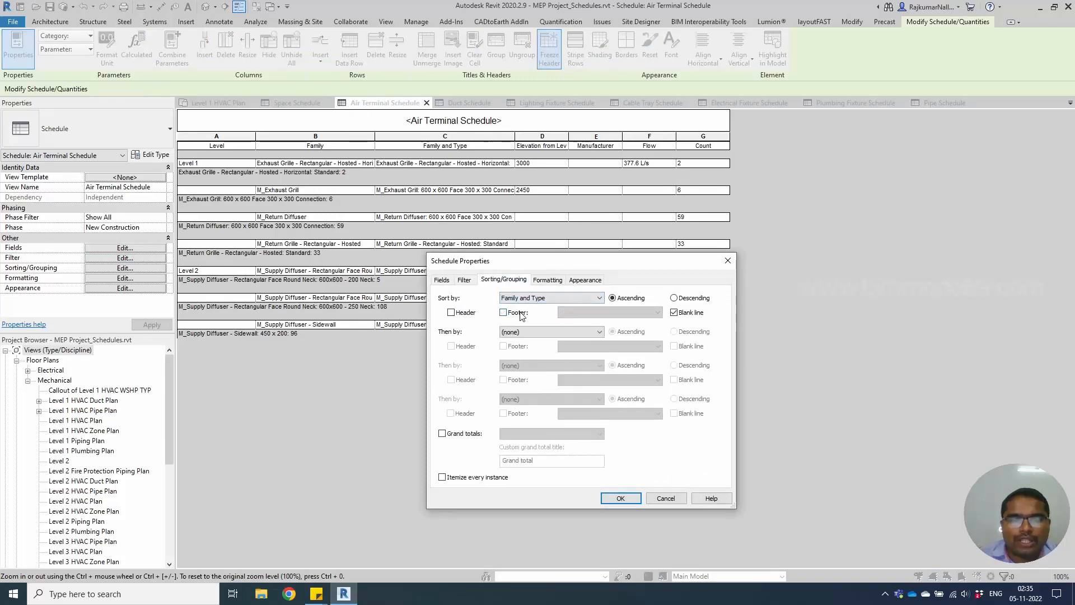
{"action": "left_click", "coordinate": [674, 313]}
{"action": "left_click", "coordinate": [630, 497]}
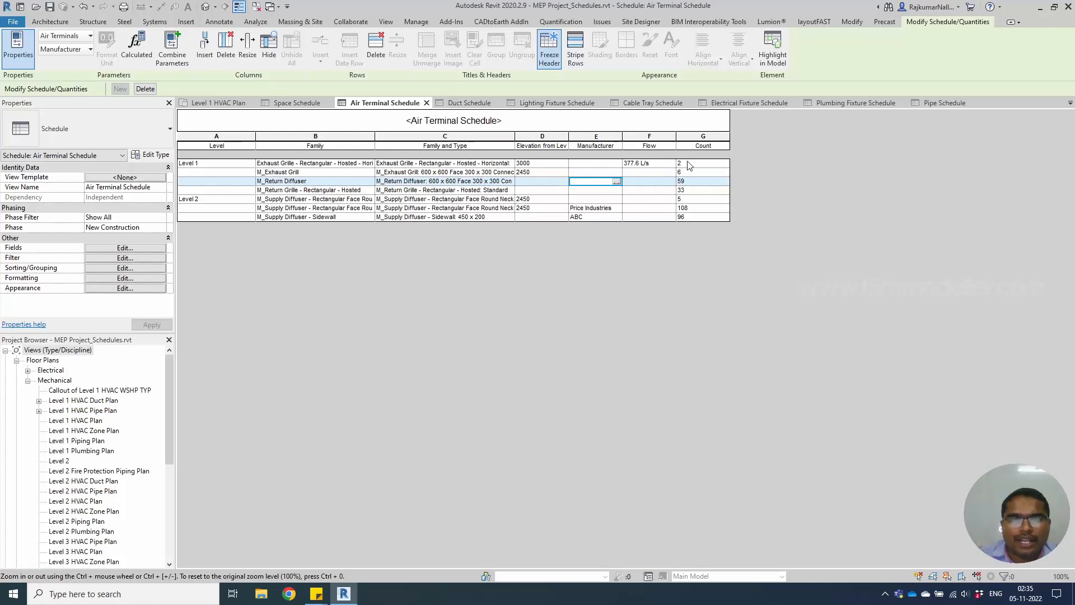
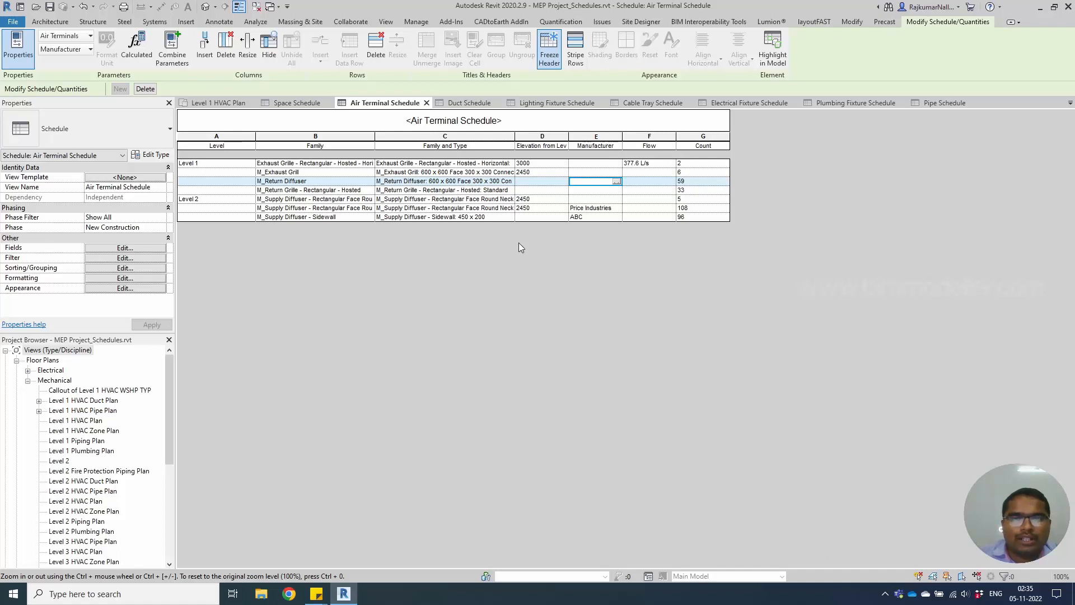
Add Manufacturer as the second sort field of the air terminal schedule, in ascending order
{"action": "left_click", "coordinate": [119, 268]}
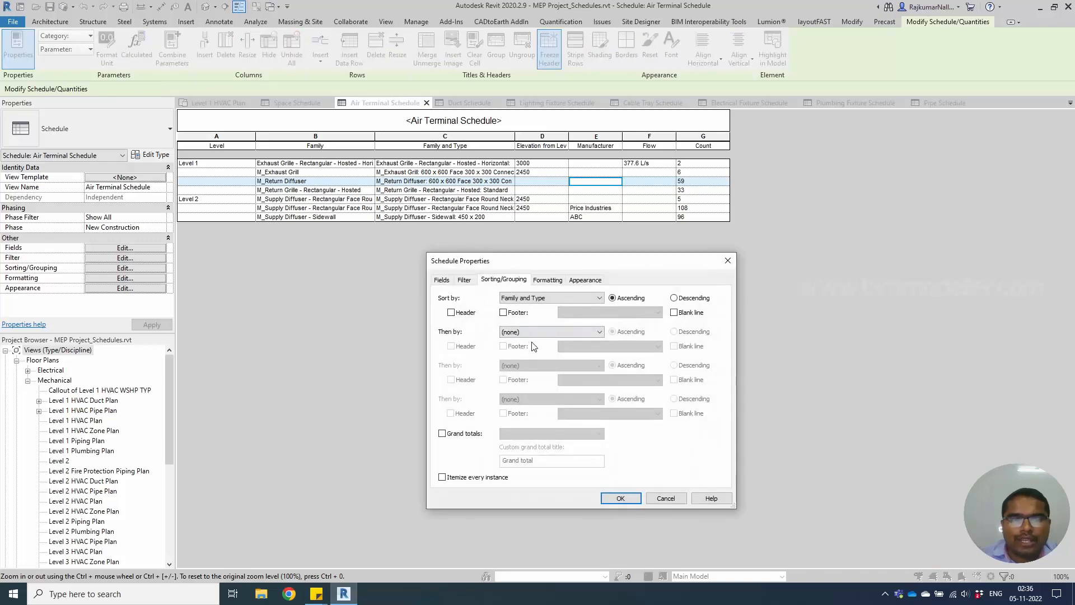
{"action": "left_click", "coordinate": [533, 333]}
{"action": "left_click", "coordinate": [535, 374]}
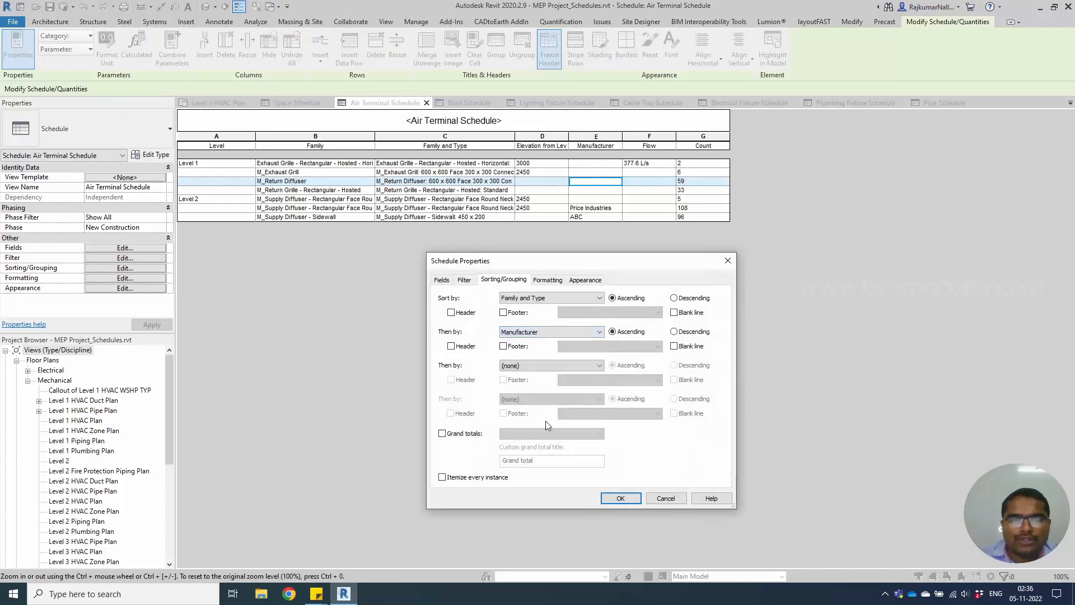
{"action": "left_click", "coordinate": [620, 498]}
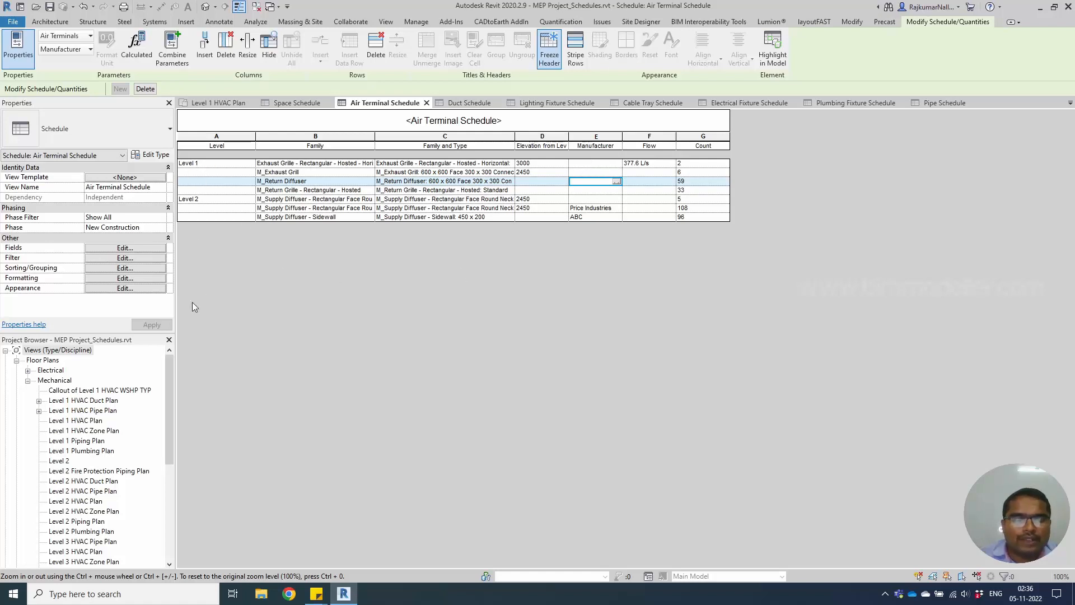
{"action": "left_click", "coordinate": [126, 268]}
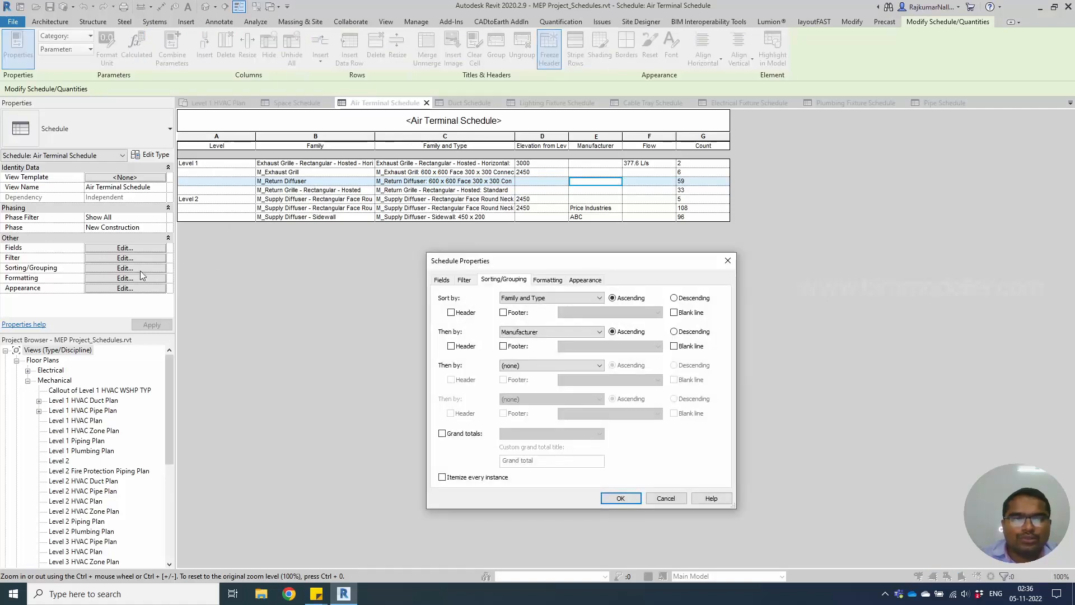
{"action": "key", "text": "Escape"}
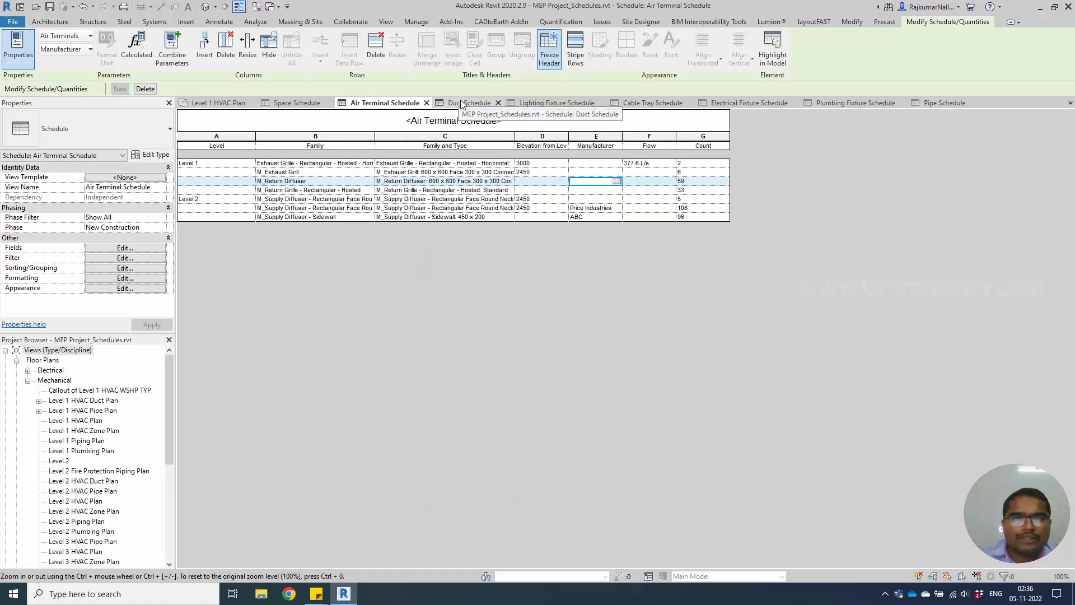
Open the duct schedule and widen its Family and Family and Type columns
{"action": "left_click", "coordinate": [460, 101]}
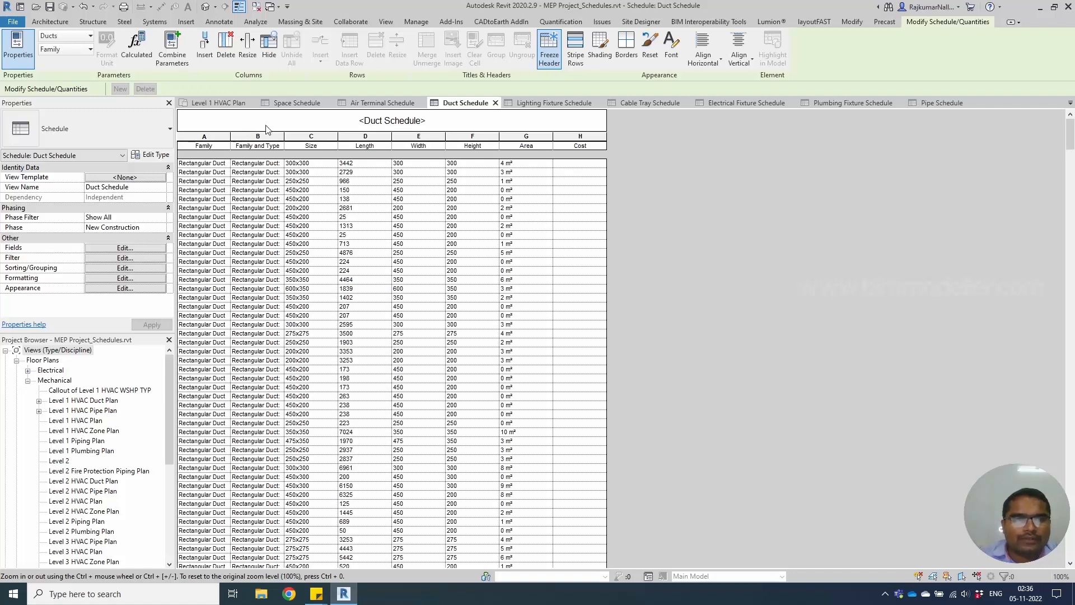
{"action": "left_click_drag", "start_coordinate": [231, 137], "coordinate": [390, 143]}
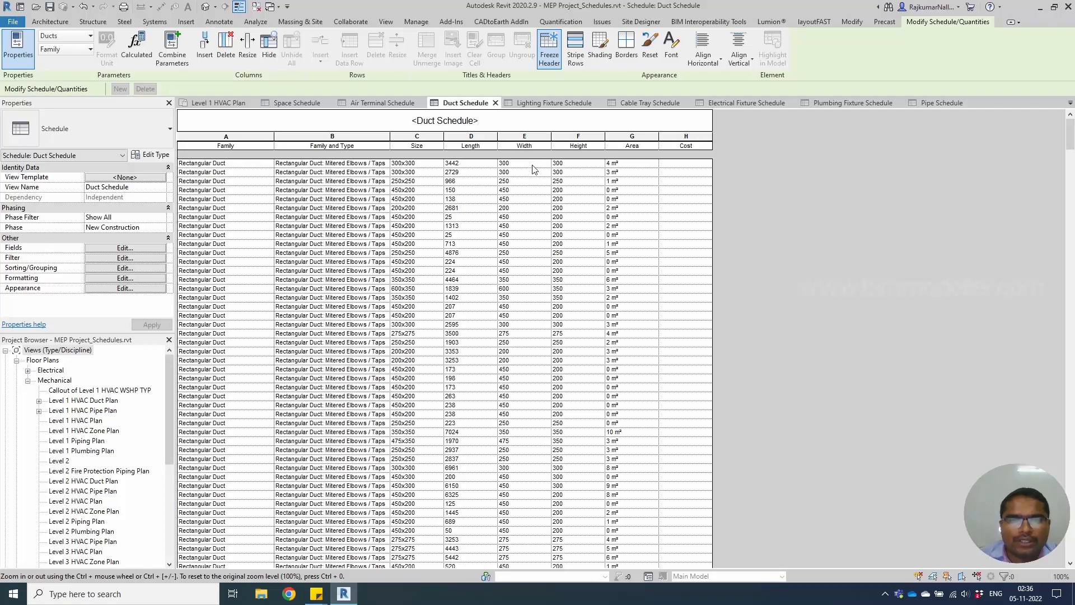
Sort the duct schedule by Size with a title, count, and totals footer, and turn off itemizing every instance
{"action": "left_click", "coordinate": [120, 270]}
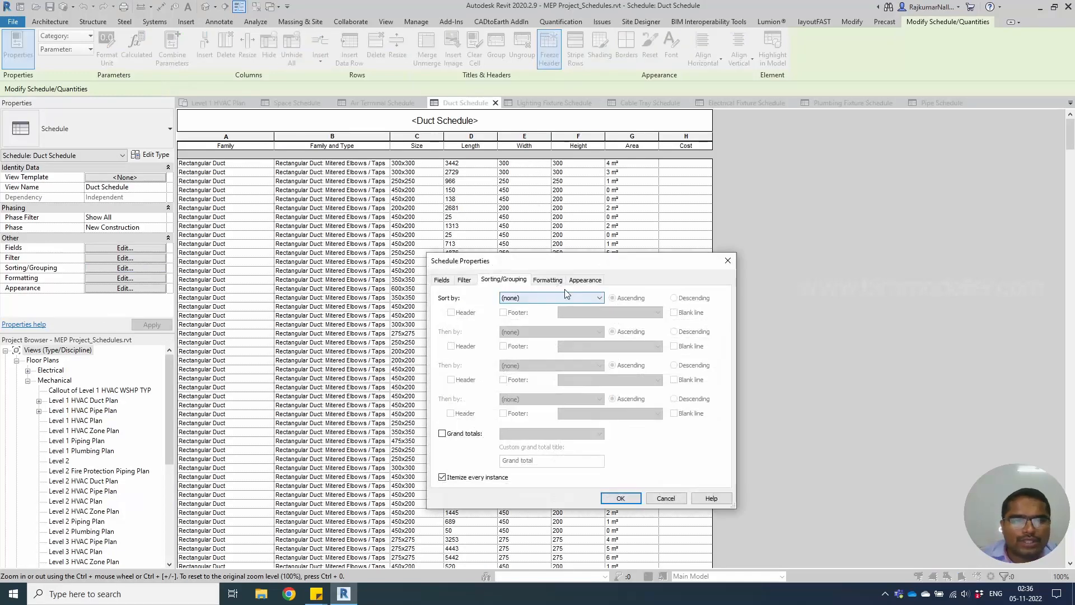
{"action": "left_click", "coordinate": [566, 297]}
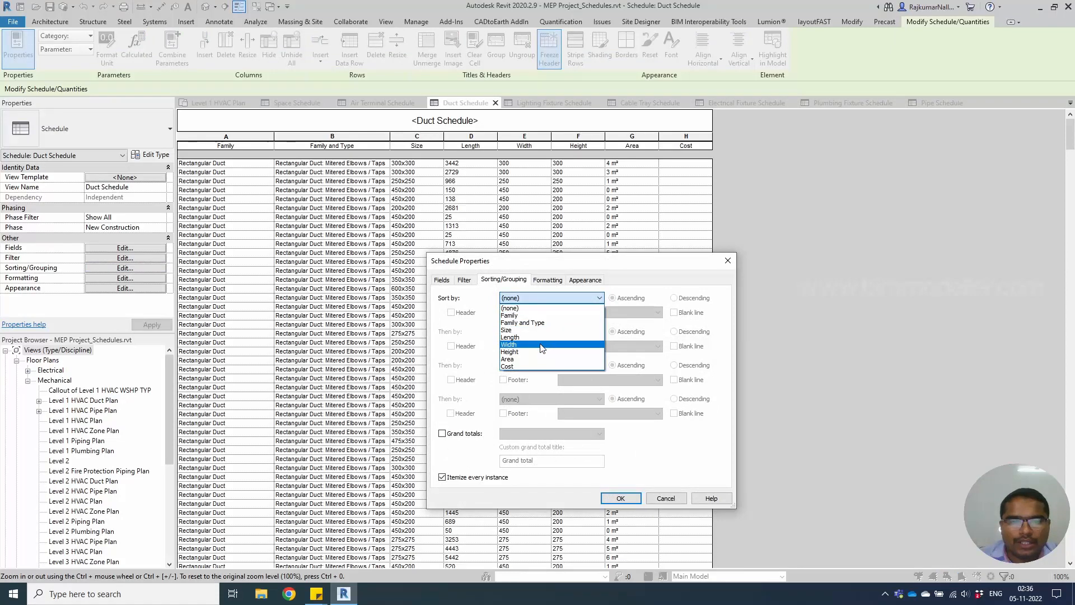
{"action": "left_click", "coordinate": [540, 330]}
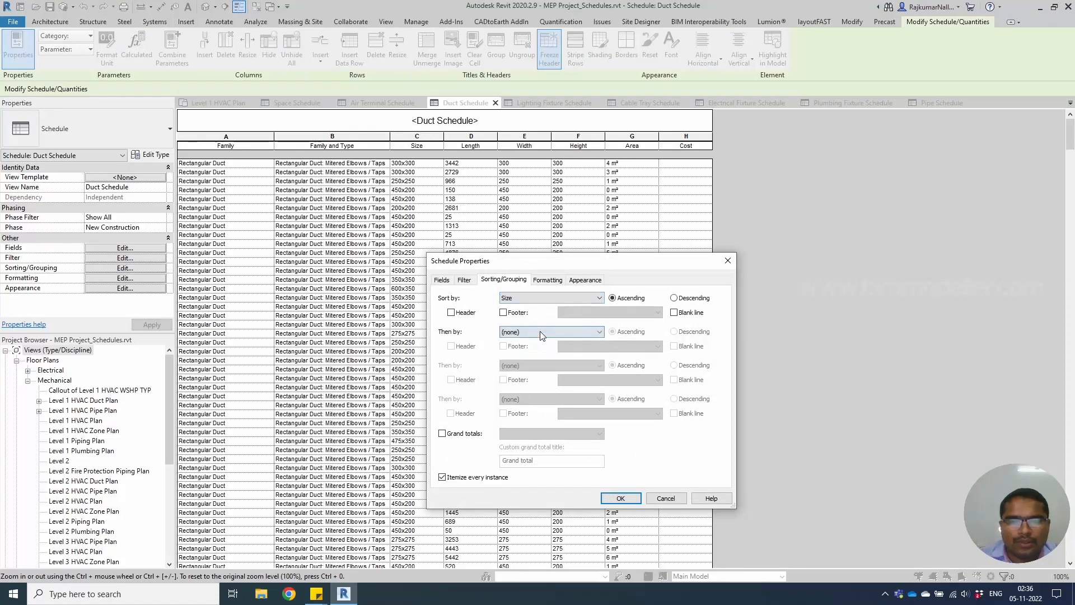
{"action": "left_click", "coordinate": [513, 314]}
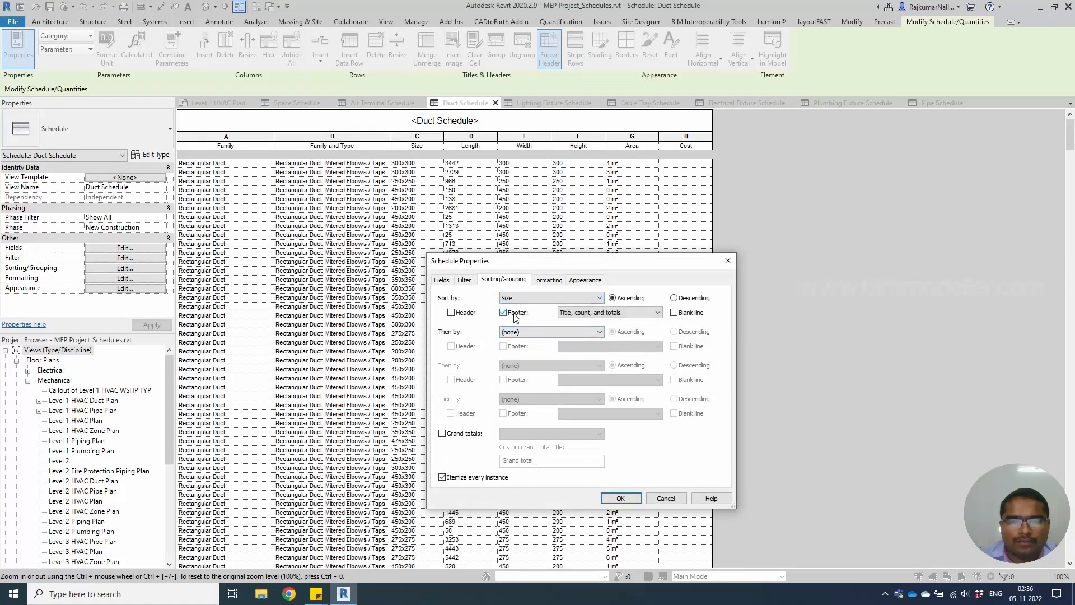
{"action": "left_click", "coordinate": [495, 479]}
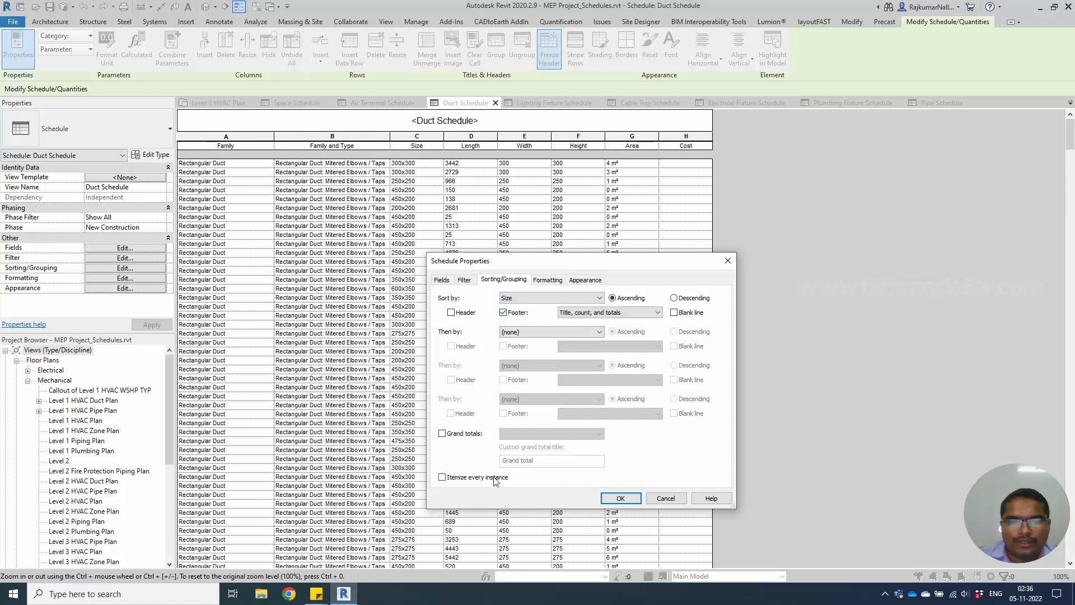
{"action": "left_click", "coordinate": [614, 498]}
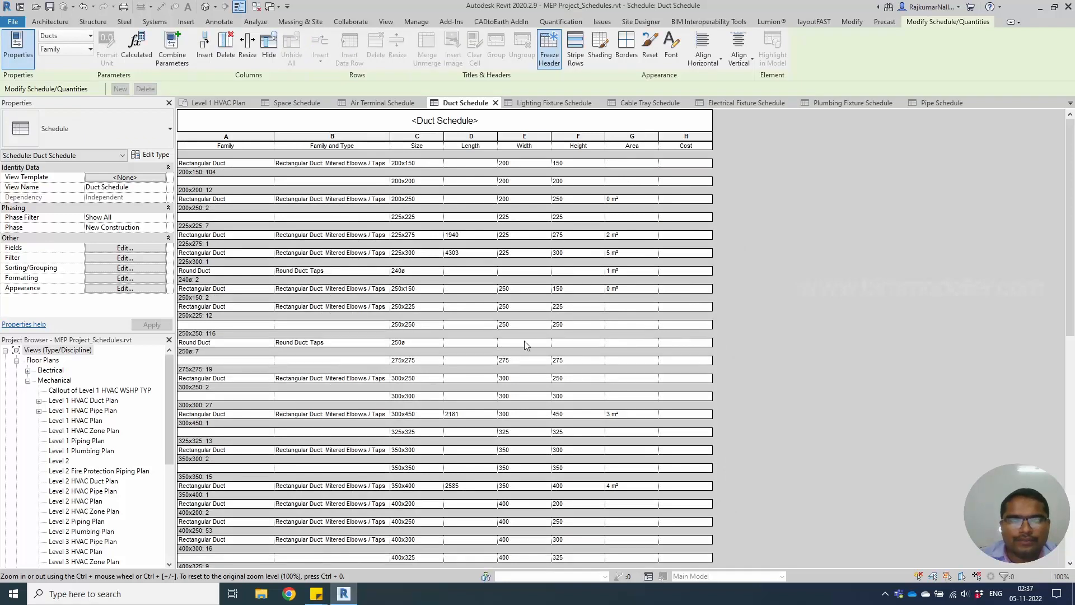
Turn on itemizing every instance in the duct schedule, and select the Area value of the first duct
{"action": "left_click", "coordinate": [108, 289]}
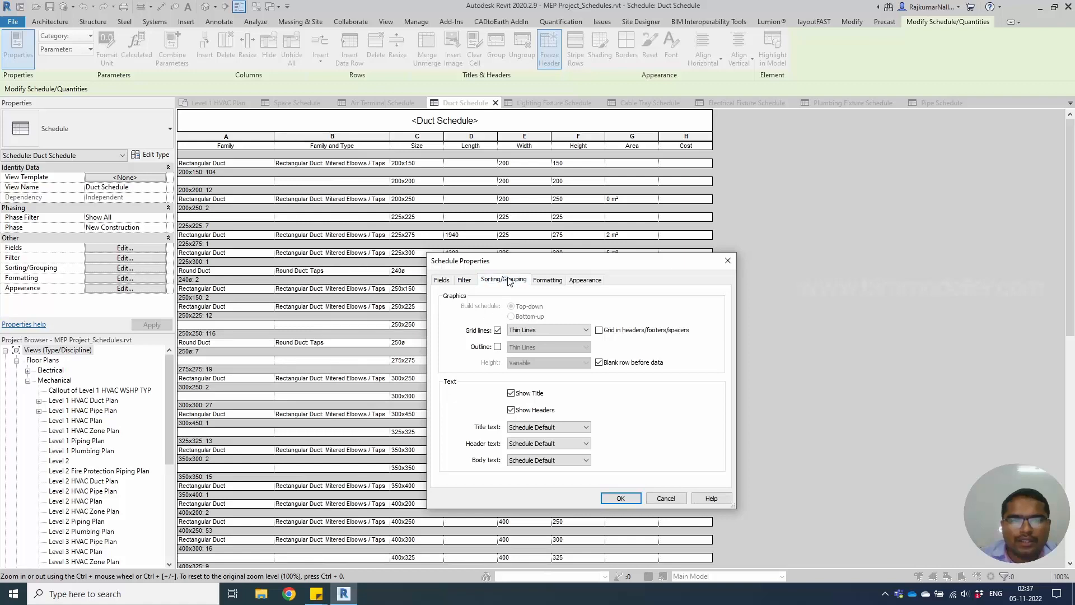
{"action": "left_click", "coordinate": [505, 279]}
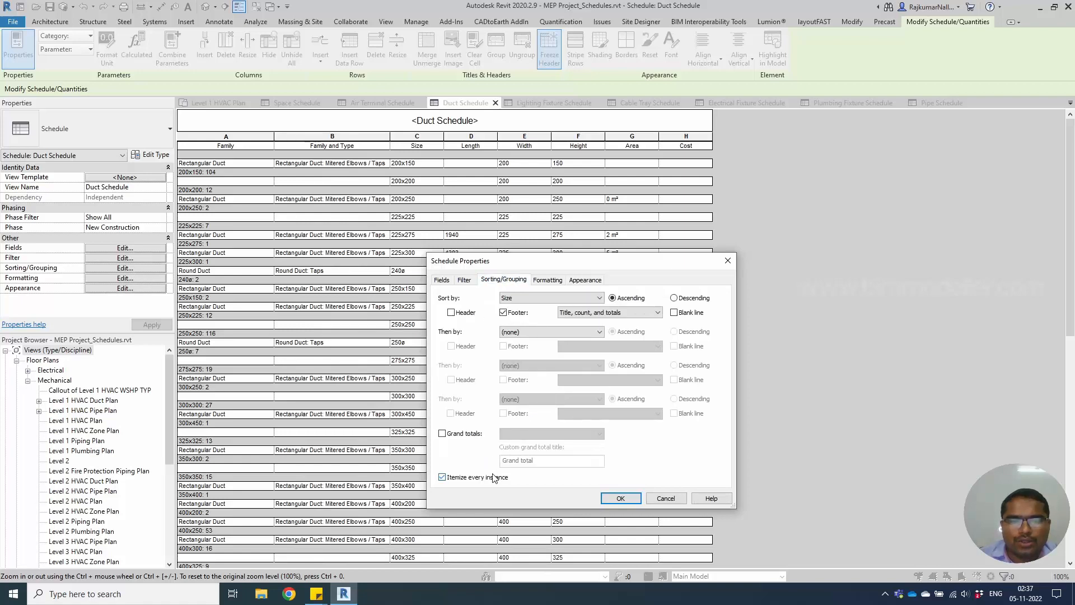
{"action": "left_click", "coordinate": [612, 499]}
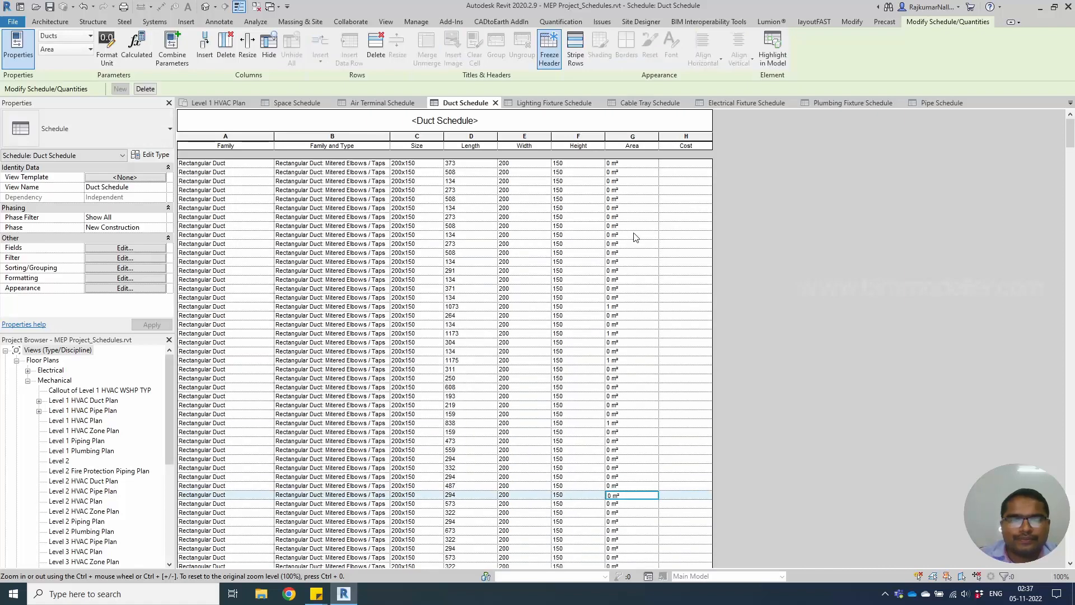
{"action": "left_click", "coordinate": [636, 236]}
{"action": "left_click", "coordinate": [630, 164]}
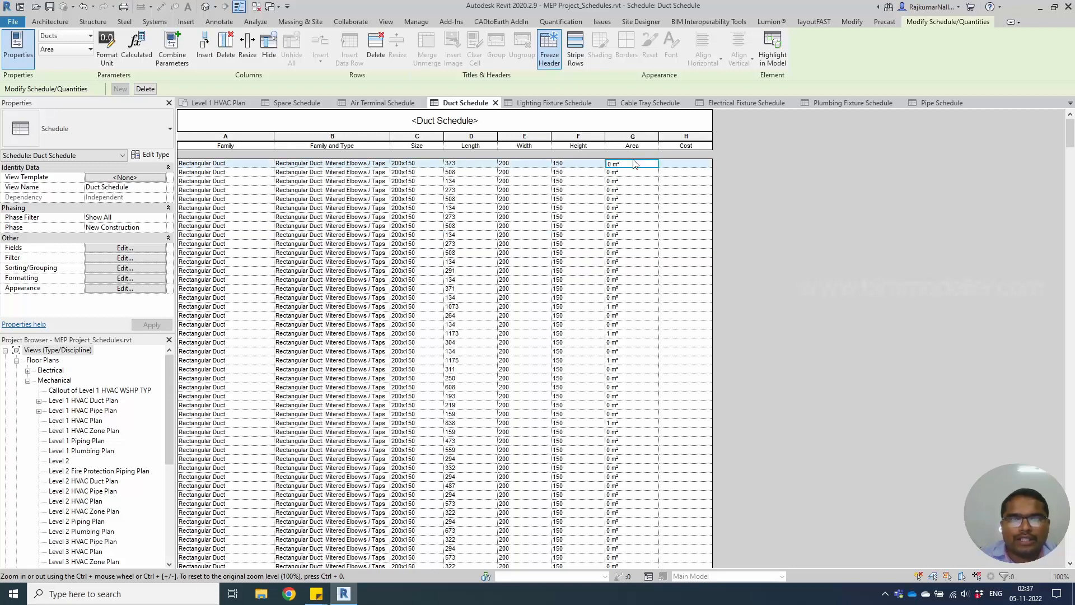
{"action": "left_click", "coordinate": [416, 21]}
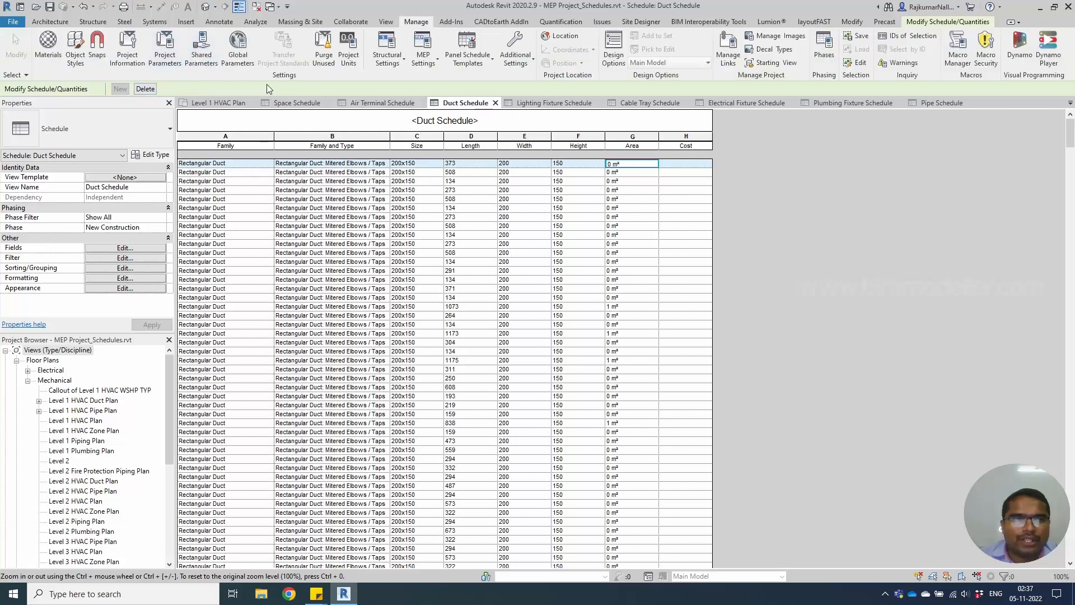
{"action": "left_click", "coordinate": [356, 60]}
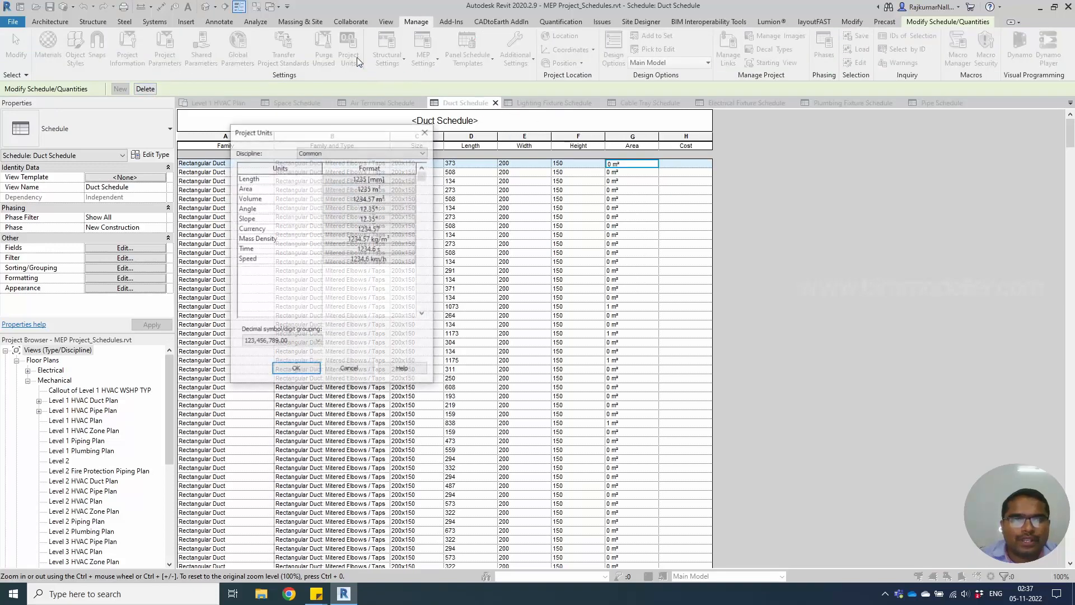
{"action": "key", "text": "Escape"}
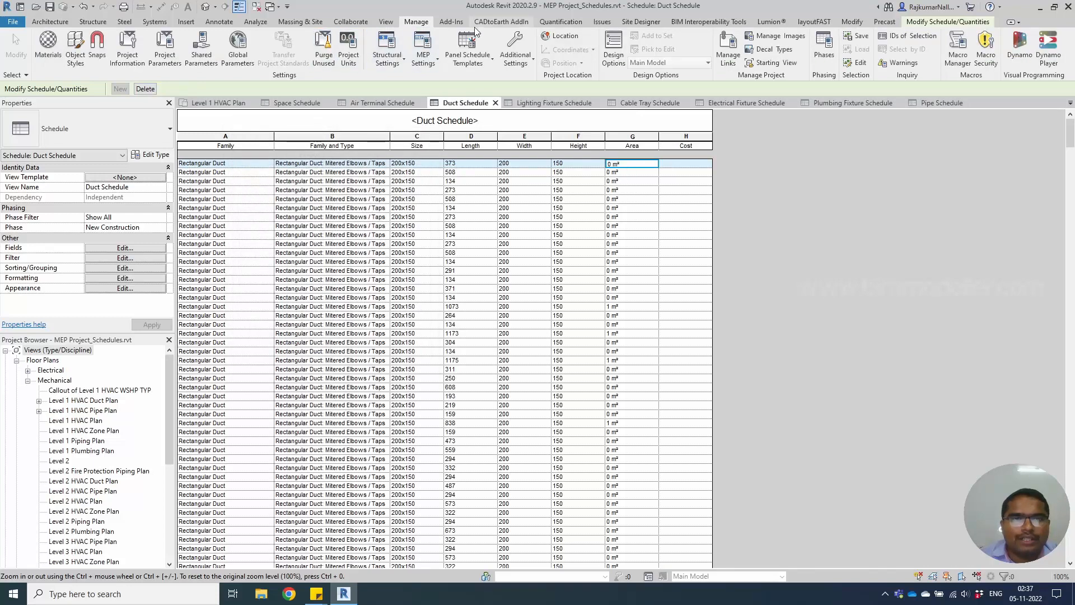
{"action": "left_click", "coordinate": [927, 23]}
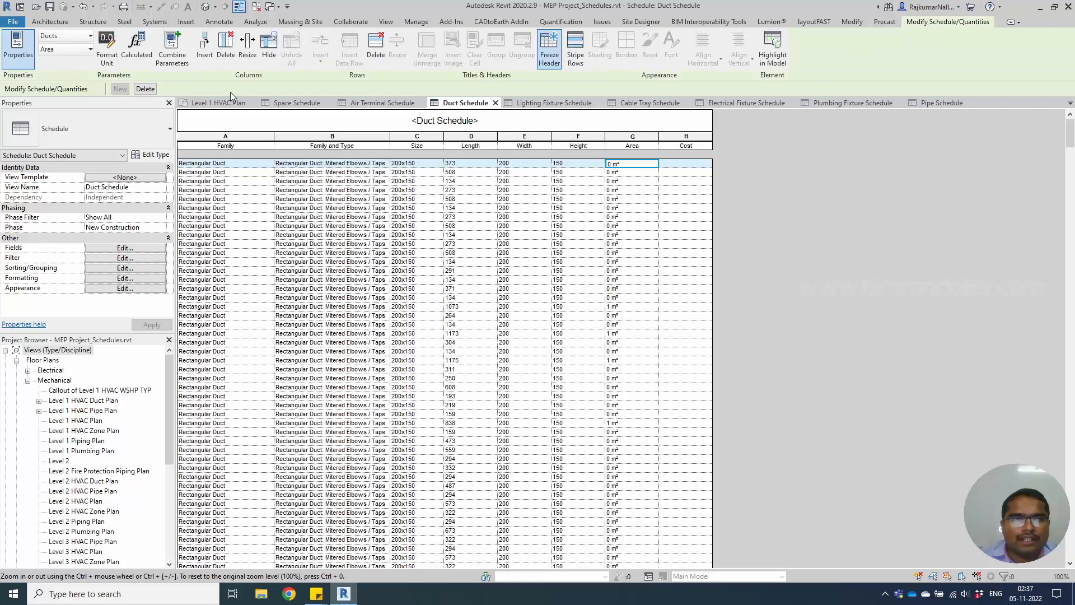
Override the project settings for the duct schedule's Area column and set its units to square millimeters
{"action": "left_click", "coordinate": [163, 62]}
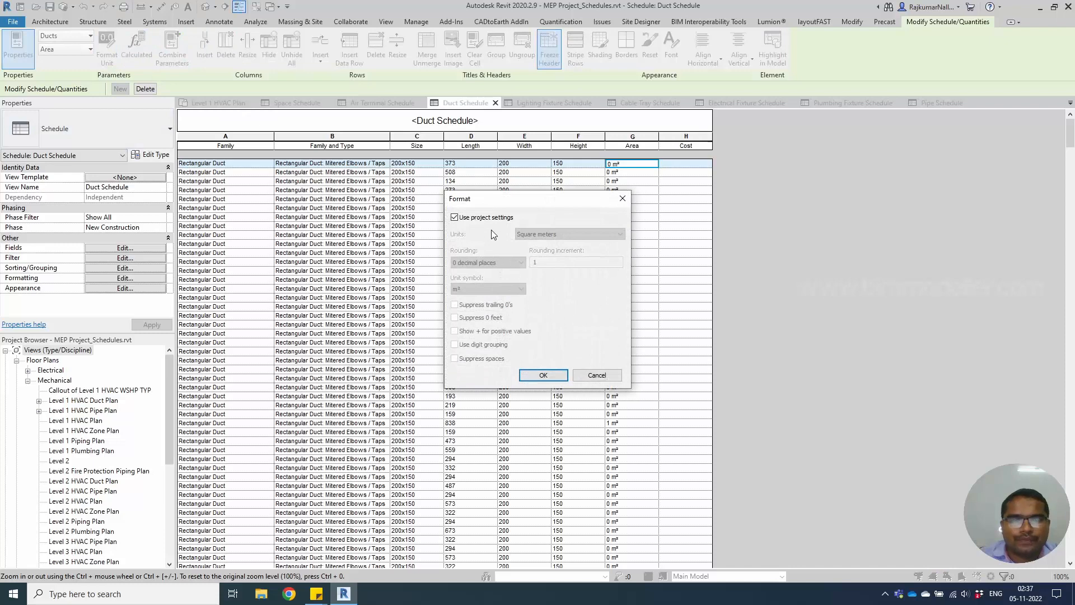
{"action": "left_click", "coordinate": [486, 218]}
{"action": "left_click", "coordinate": [560, 234]}
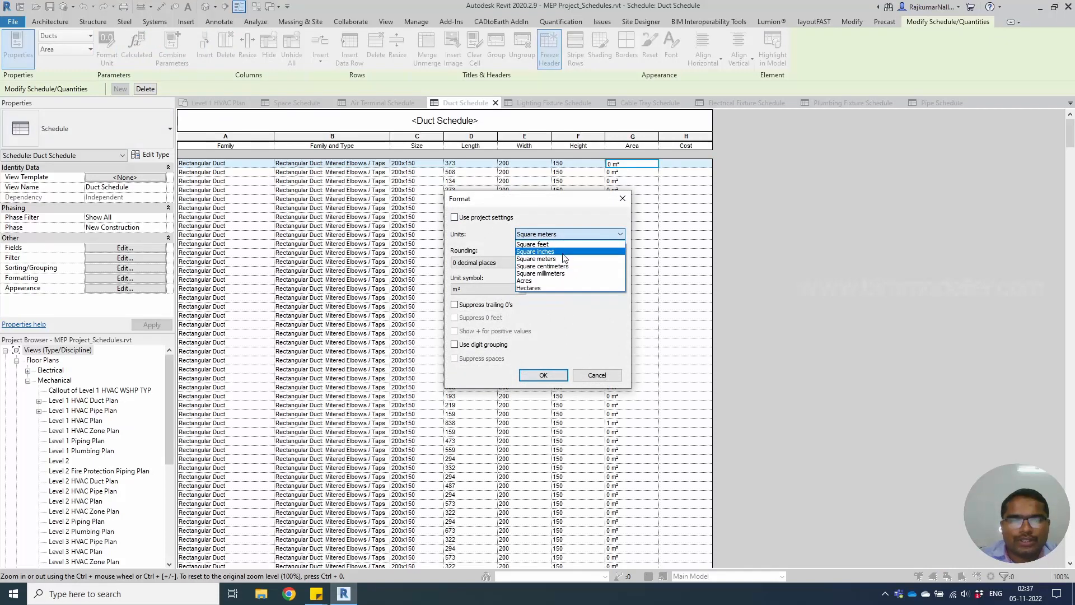
{"action": "left_click", "coordinate": [569, 274]}
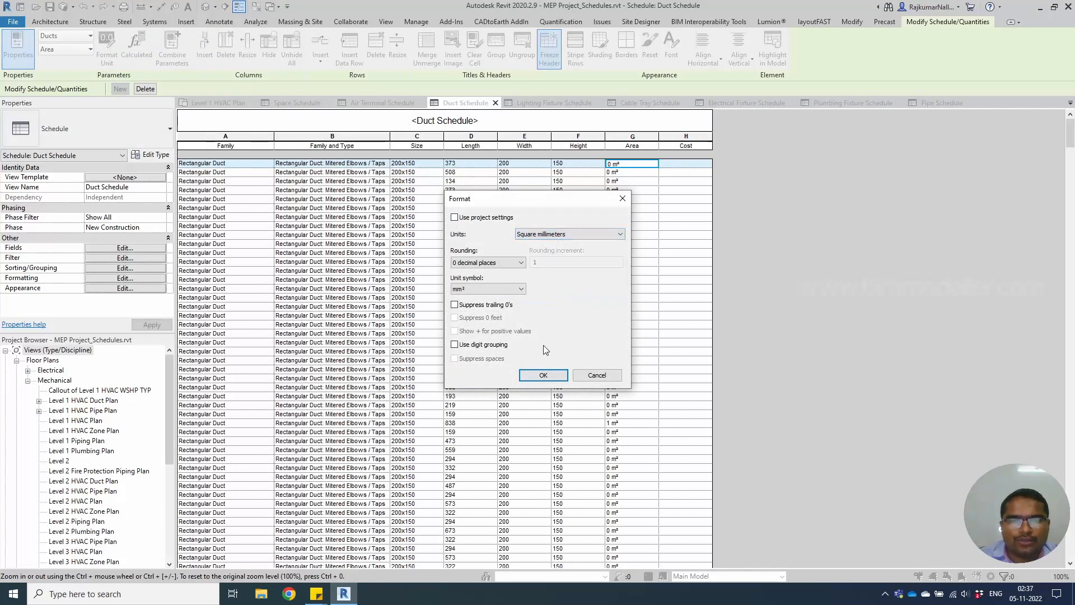
{"action": "left_click", "coordinate": [542, 375]}
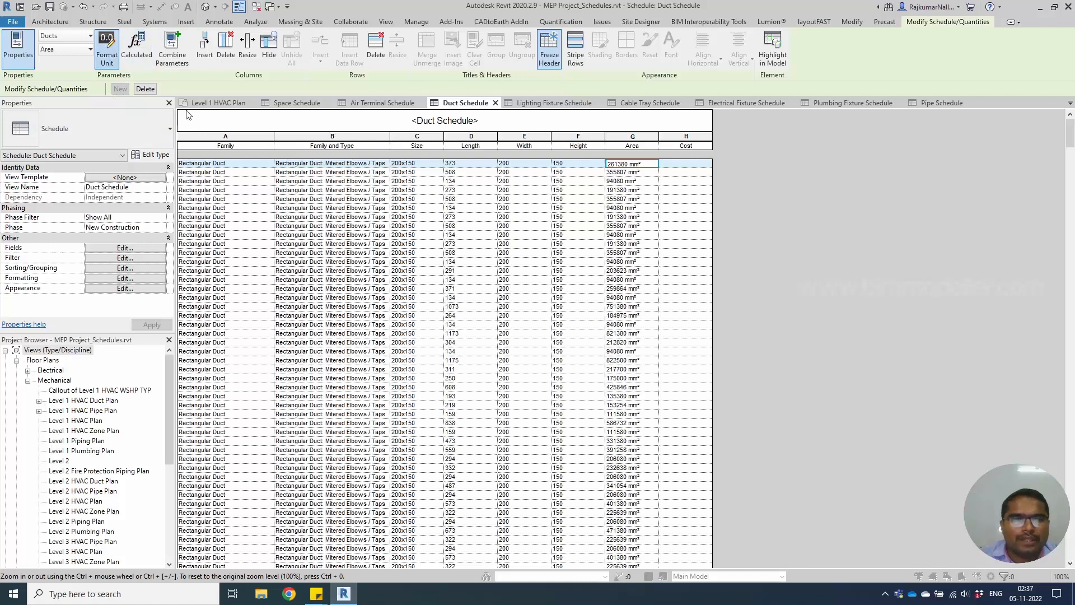
Return the duct schedule's Area column to the project unit settings
{"action": "left_click", "coordinate": [107, 49]}
{"action": "left_click", "coordinate": [501, 289]}
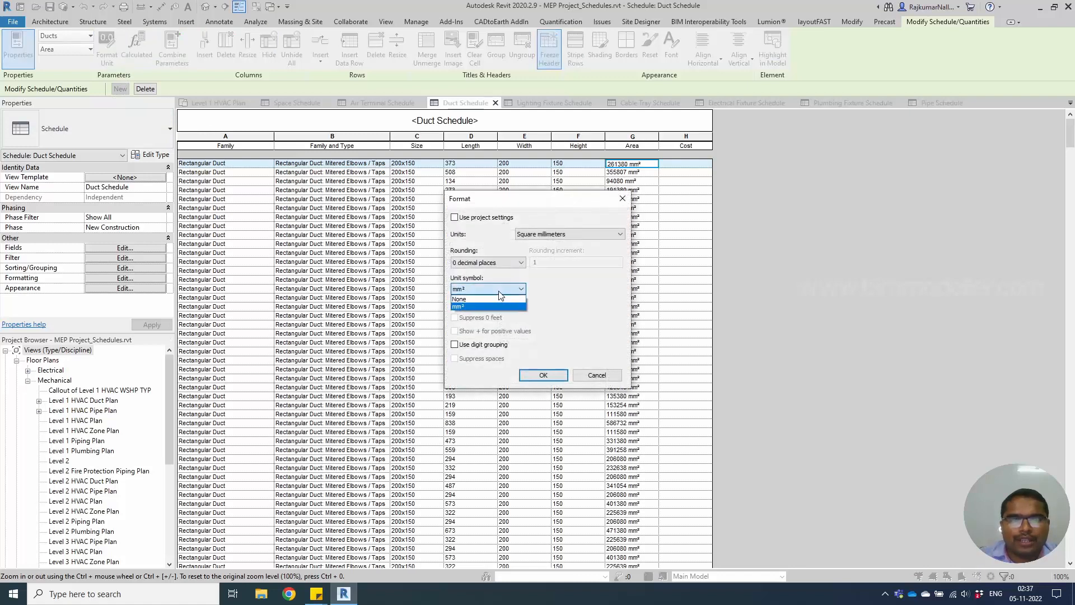
{"action": "left_click", "coordinate": [475, 218]}
{"action": "left_click", "coordinate": [472, 217]}
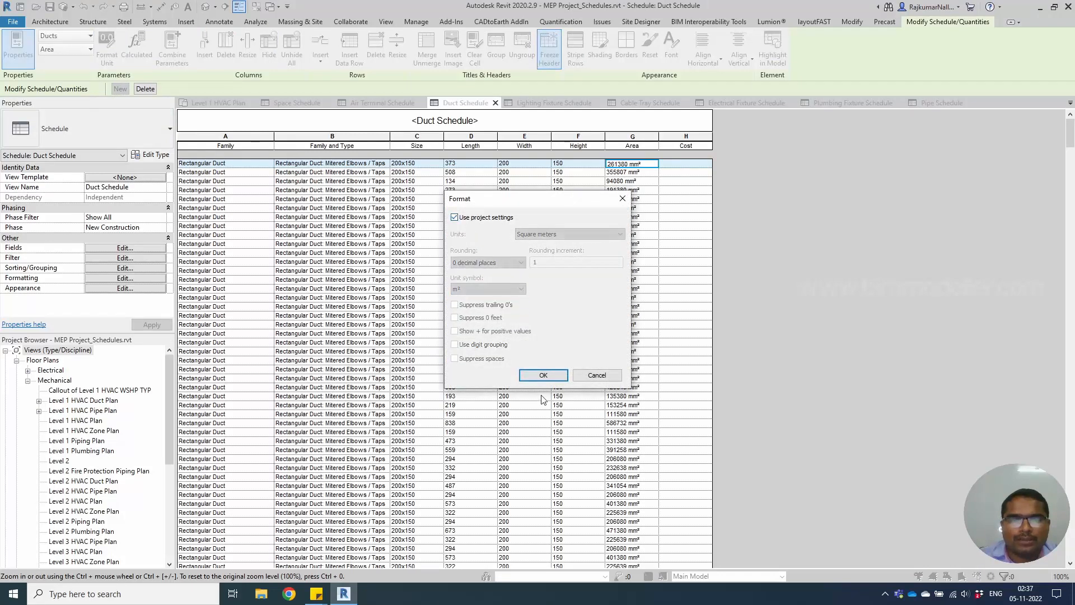
{"action": "left_click", "coordinate": [542, 375]}
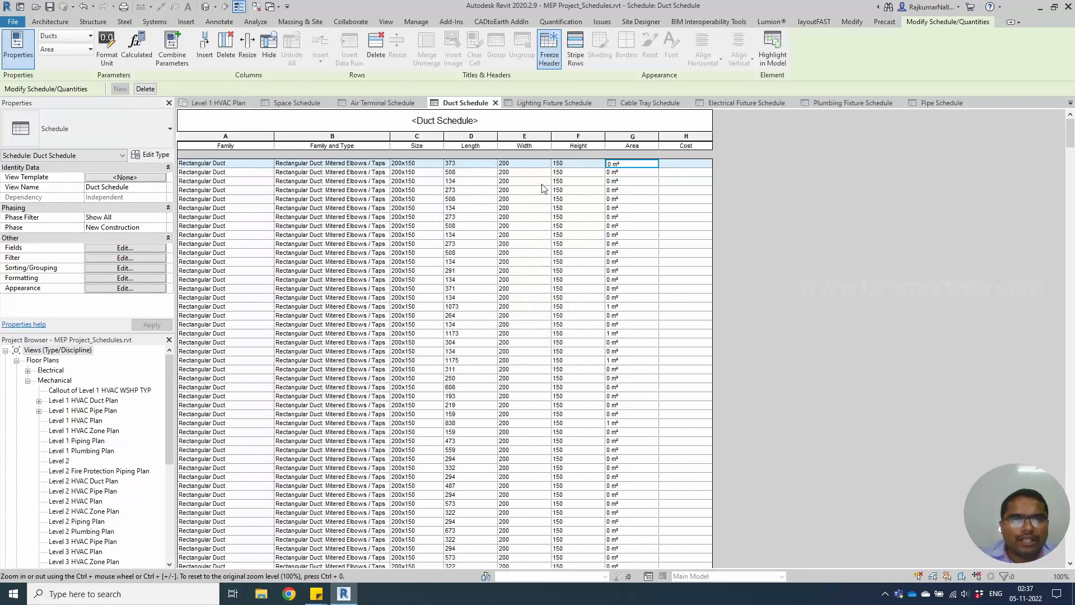
In the Lighting Fixture Schedule, move the Level field to the start of the scheduled fields
{"action": "left_click", "coordinate": [547, 103]}
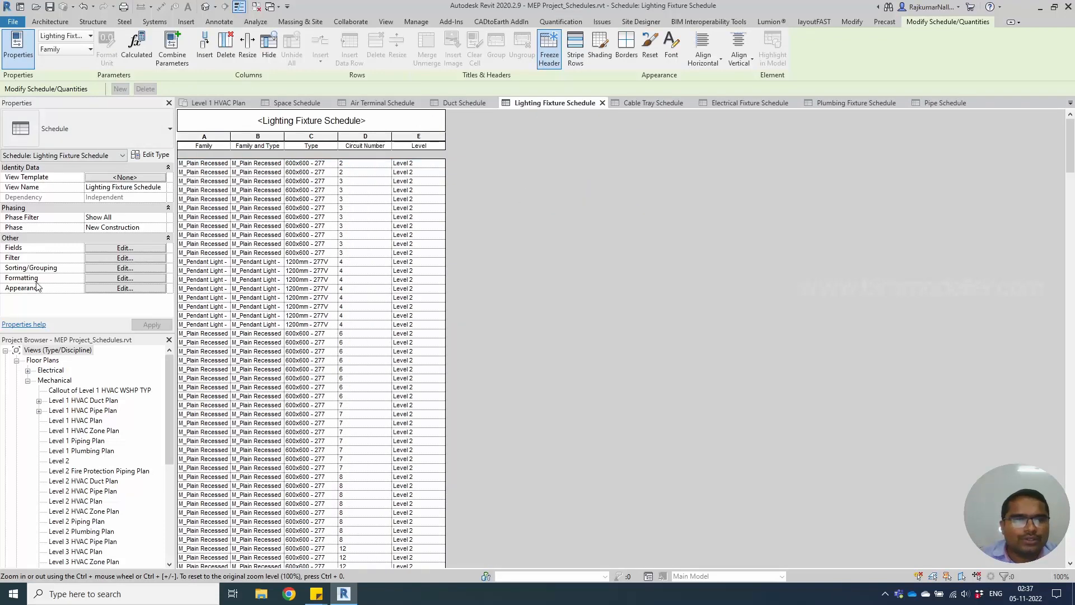
{"action": "left_click", "coordinate": [112, 267]}
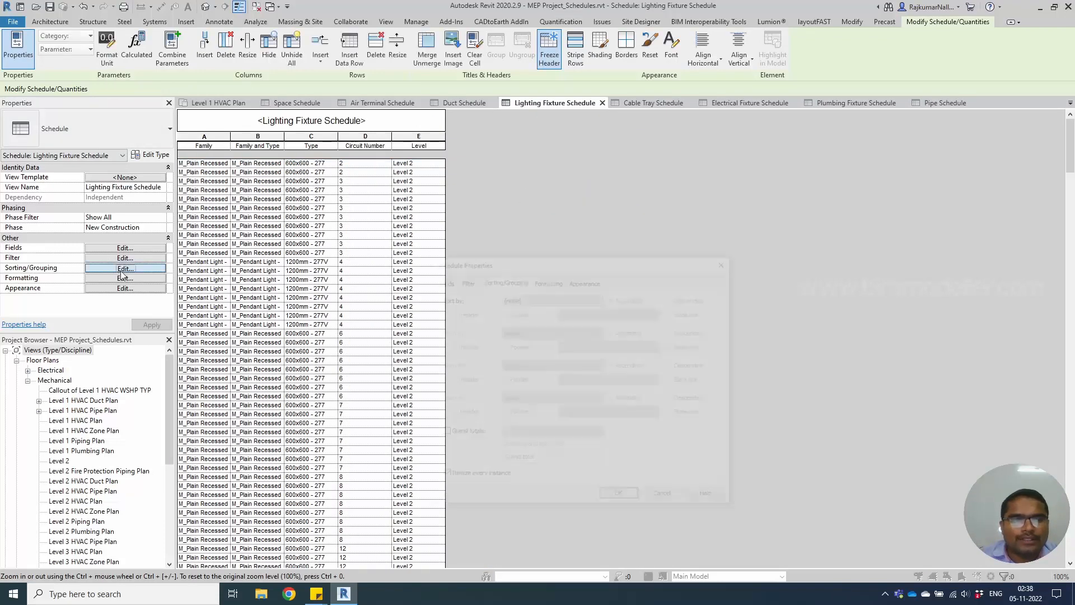
{"action": "left_click", "coordinate": [442, 280]}
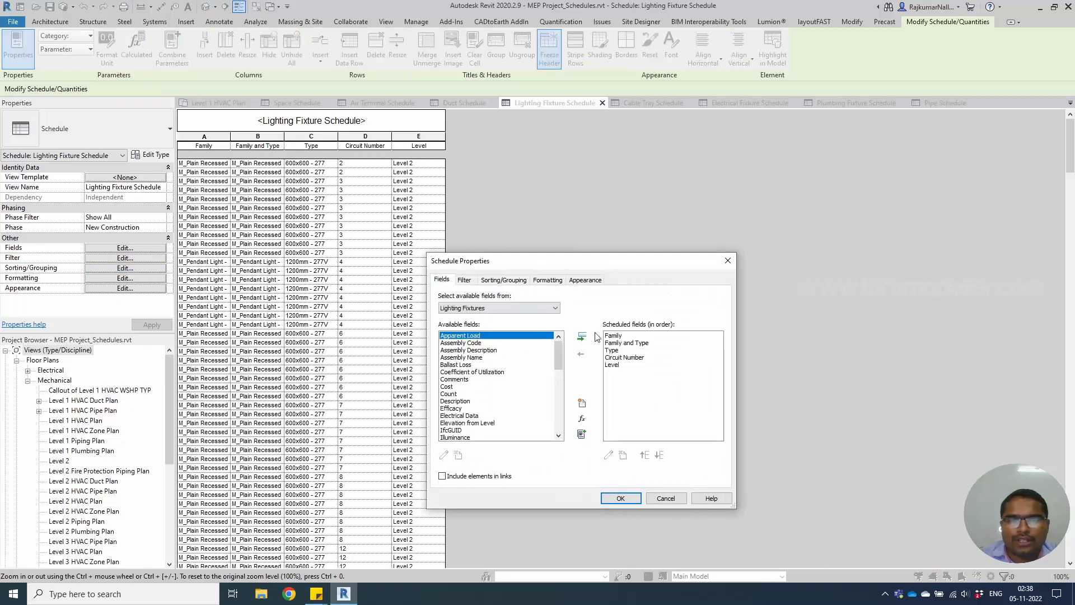
{"action": "left_click", "coordinate": [616, 365]}
{"action": "left_click", "coordinate": [645, 455]}
{"action": "left_click", "coordinate": [645, 455]}
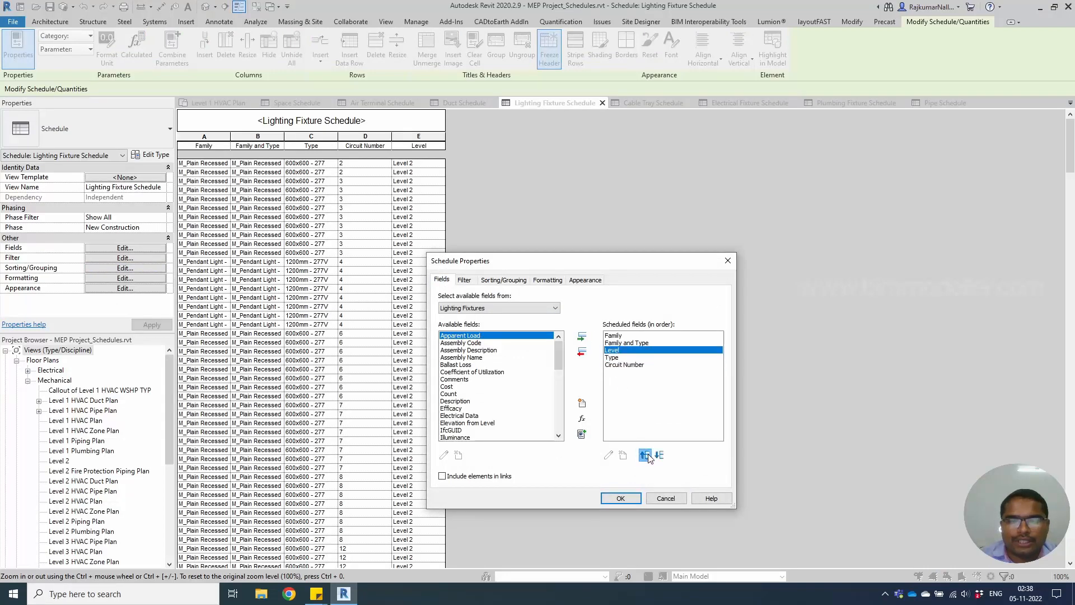
{"action": "left_click", "coordinate": [645, 455]}
{"action": "left_click", "coordinate": [645, 456]}
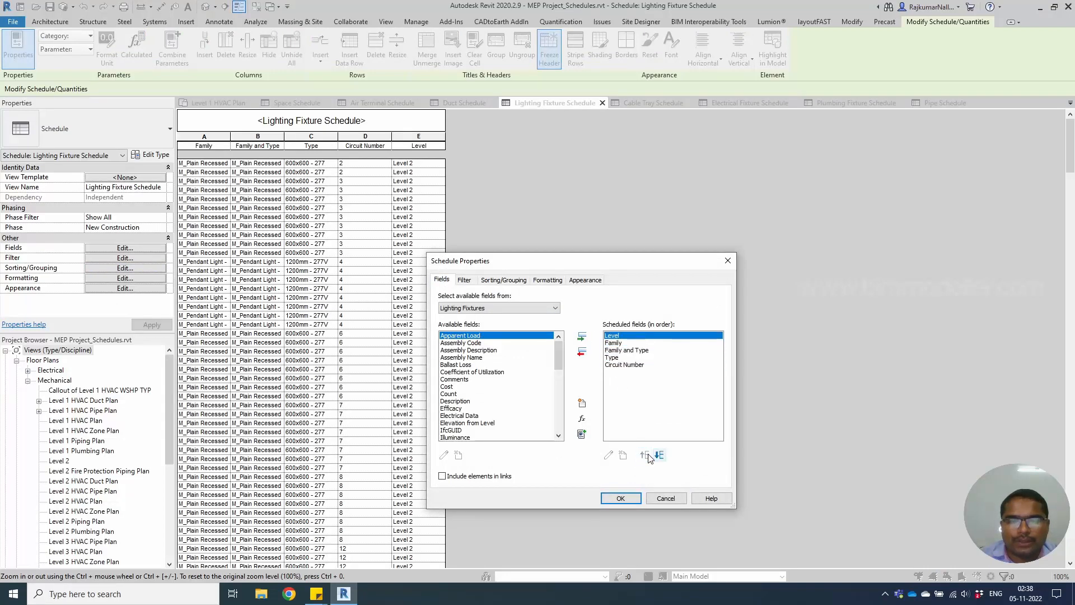
Sort the lighting fixture schedule by Level in ascending order with a title, count, and totals footer
{"action": "left_click", "coordinate": [500, 278]}
{"action": "left_click", "coordinate": [560, 297]}
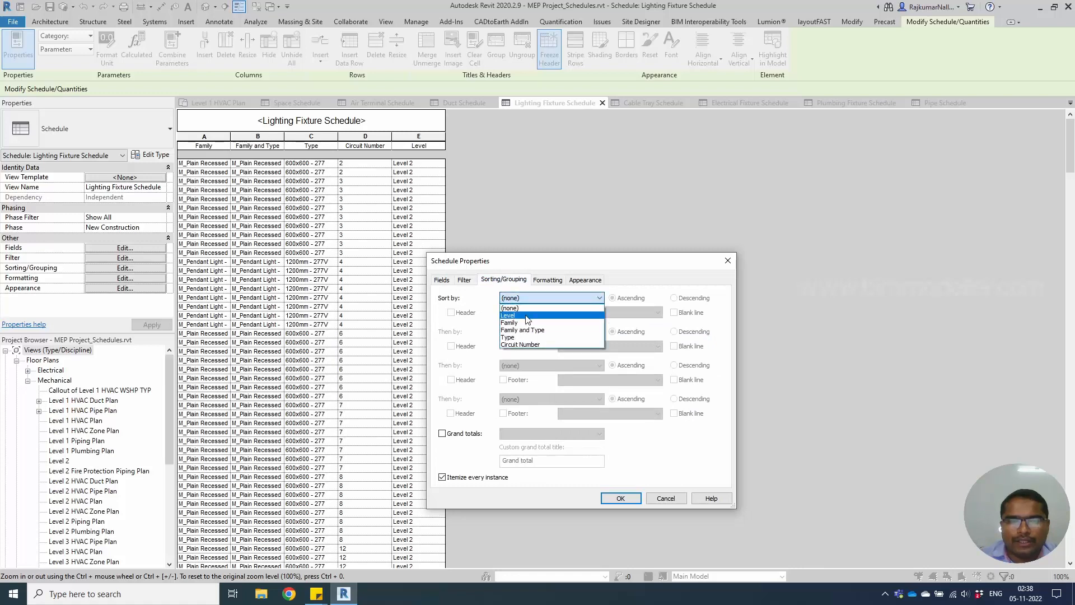
{"action": "left_click", "coordinate": [542, 320]}
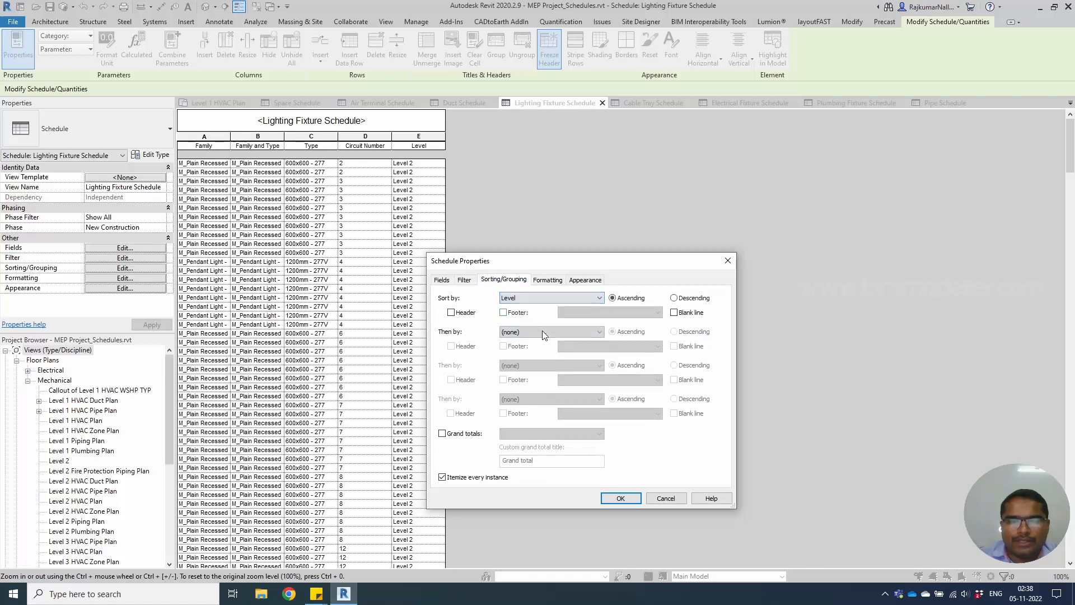
{"action": "left_click", "coordinate": [515, 312]}
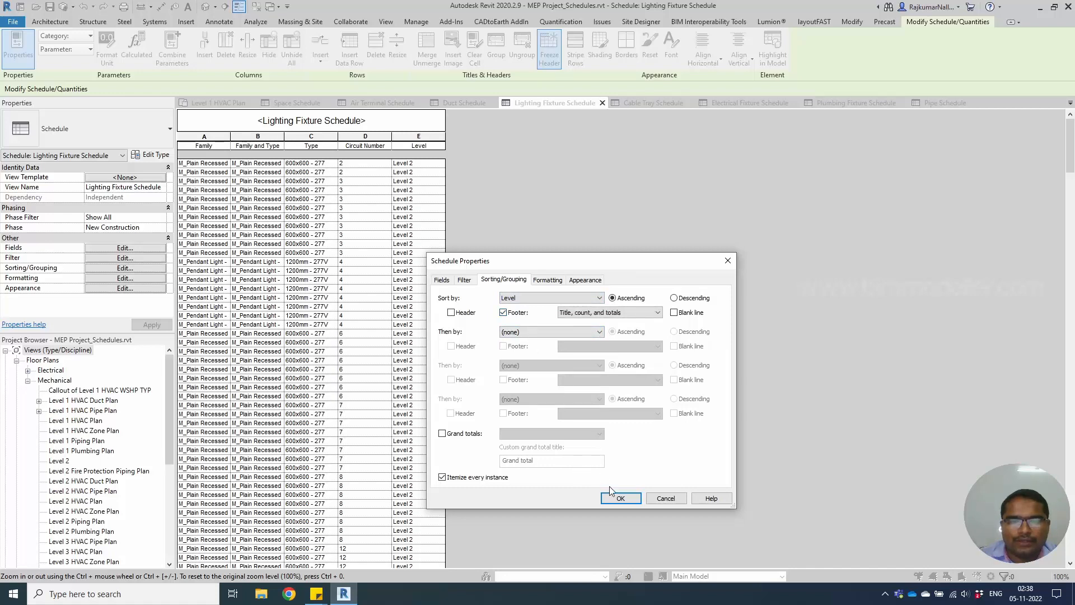
{"action": "left_click", "coordinate": [621, 498]}
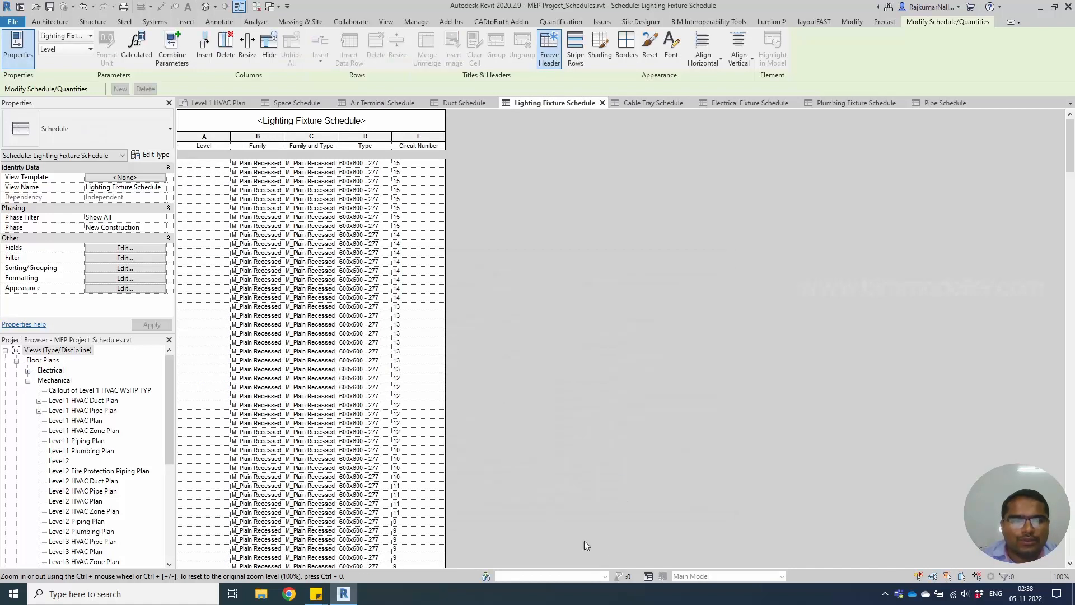
Examine the Level column of the lighting fixture schedule for rows without a level and check their families and circuit numbers
{"action": "scroll", "coordinate": [372, 465], "scroll_direction": "up", "scroll_amount": 4}
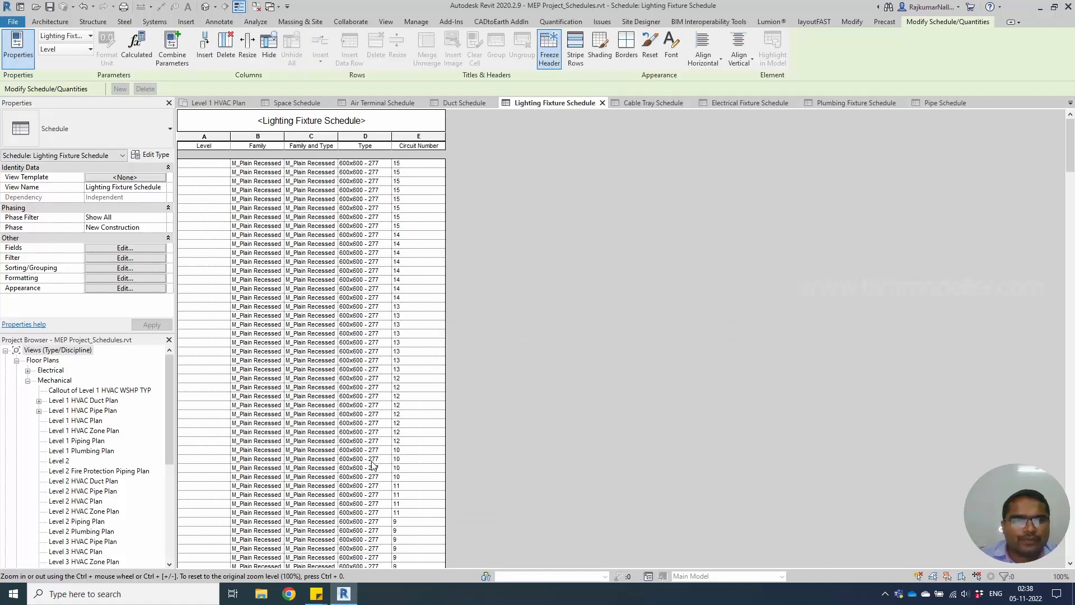
{"action": "left_click_drag", "start_coordinate": [1070, 145], "coordinate": [1058, 231]}
{"action": "scroll", "coordinate": [198, 257], "scroll_direction": "up", "scroll_amount": 14}
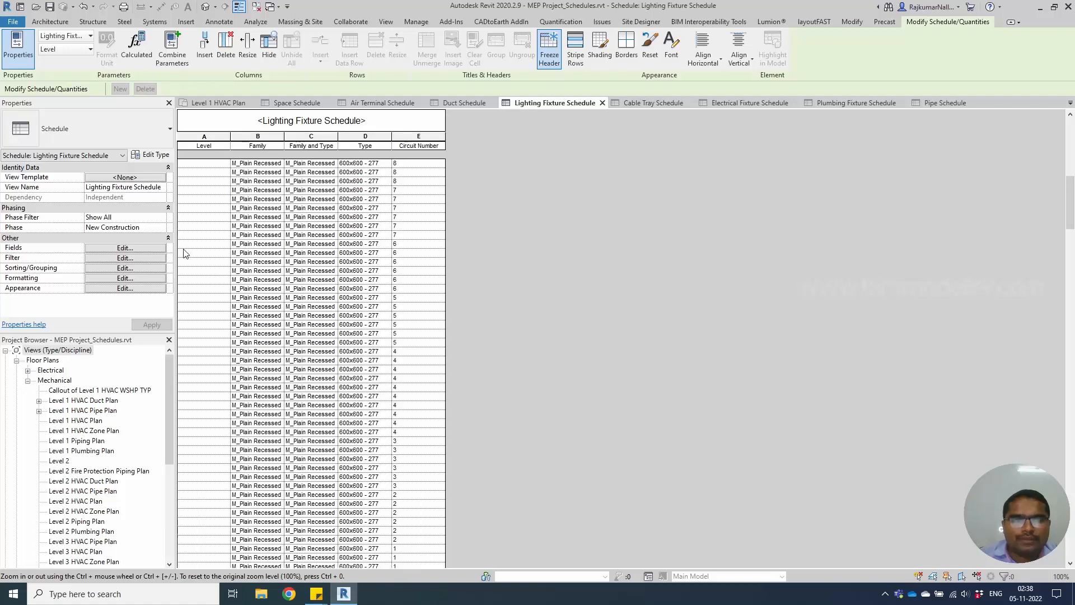
{"action": "scroll", "coordinate": [196, 252], "scroll_direction": "up", "scroll_amount": 7}
{"action": "left_click", "coordinate": [218, 217]}
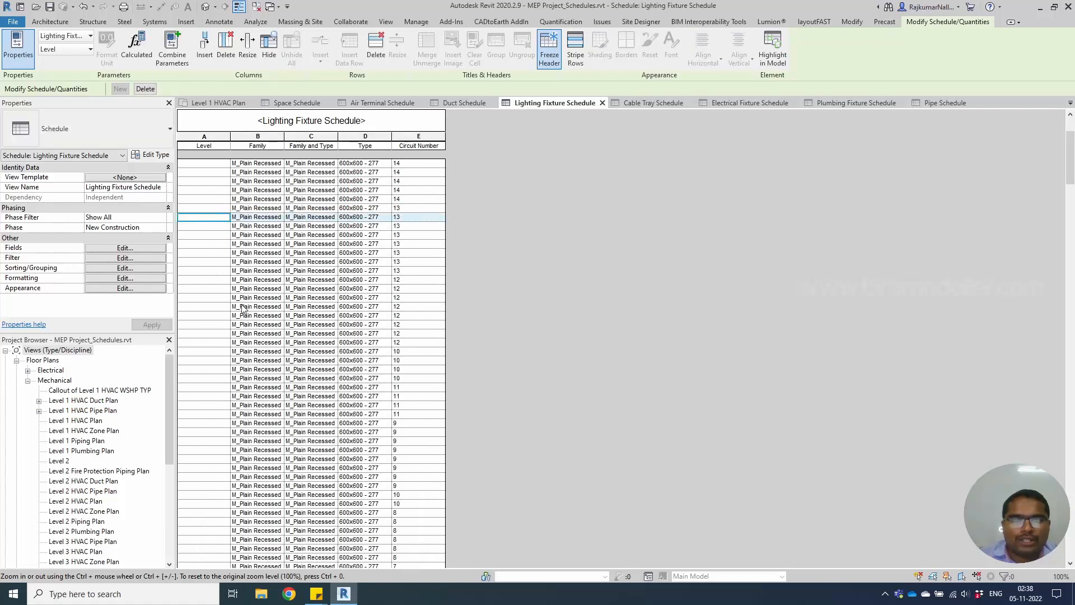
{"action": "left_click", "coordinate": [256, 199]}
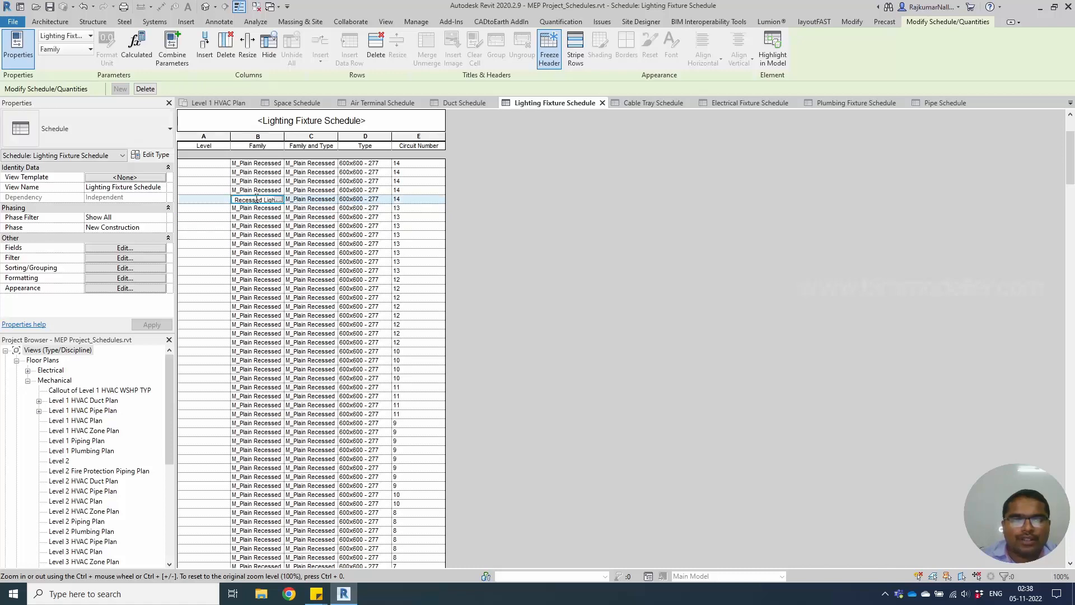
{"action": "scroll", "coordinate": [274, 336], "scroll_direction": "down", "scroll_amount": 10}
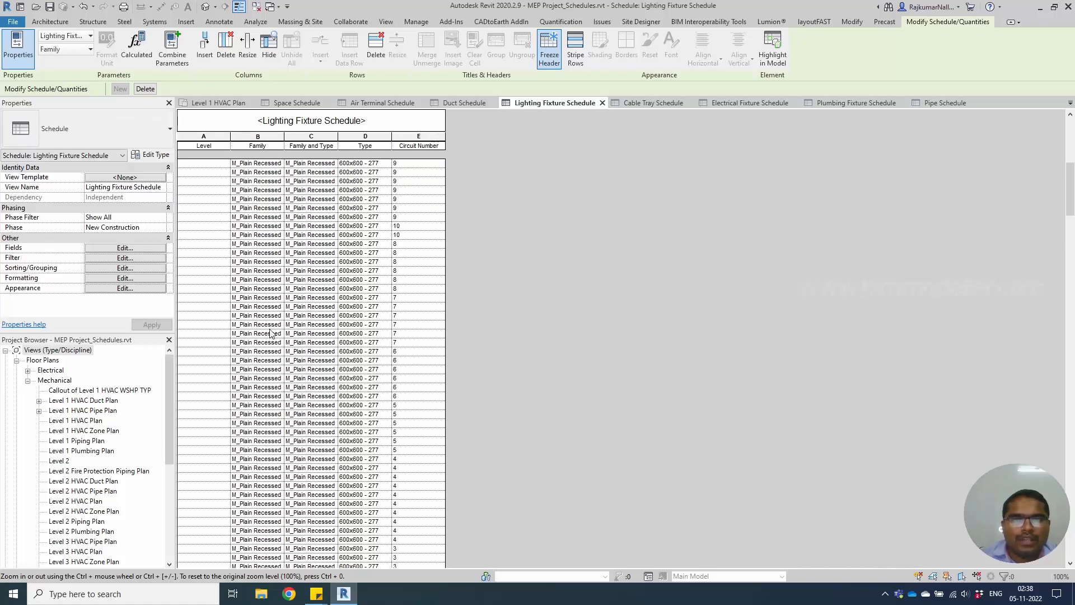
{"action": "scroll", "coordinate": [271, 334], "scroll_direction": "down", "scroll_amount": 3}
{"action": "scroll", "coordinate": [256, 237], "scroll_direction": "up", "scroll_amount": 11}
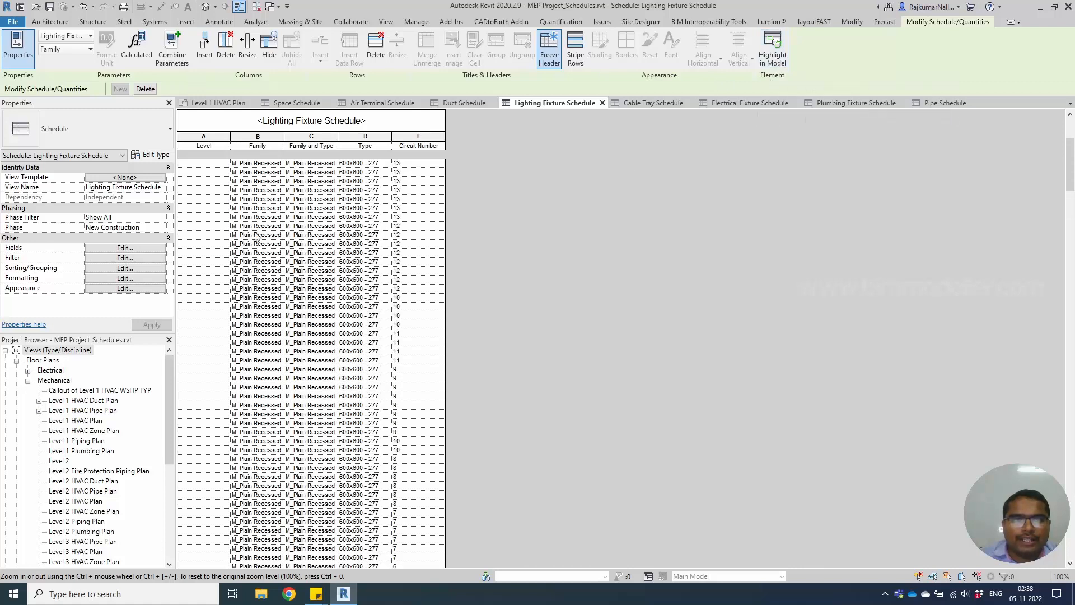
Highlight the last circuit 13 recessed fixture without a level in the model, letting the search include closed views
{"action": "left_click", "coordinate": [256, 218]}
{"action": "left_click", "coordinate": [773, 50]}
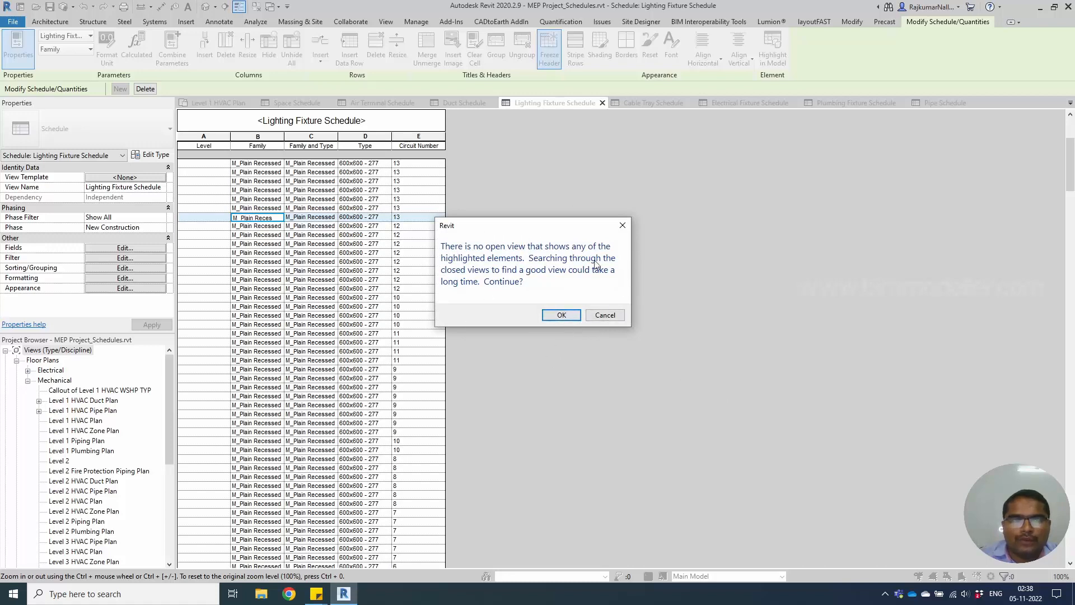
{"action": "left_click", "coordinate": [560, 316]}
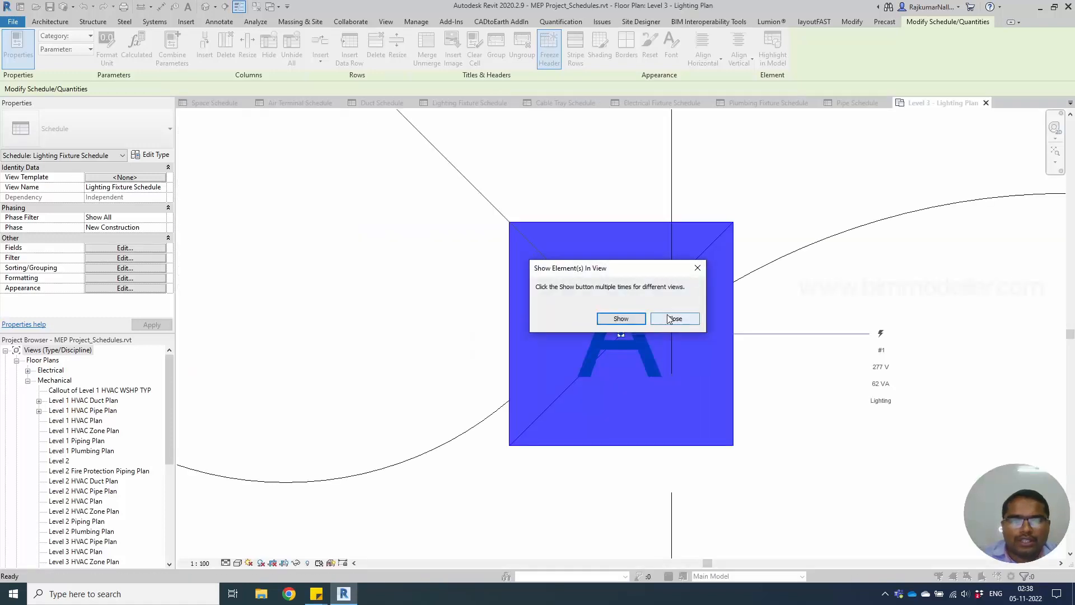
{"action": "left_click", "coordinate": [674, 318]}
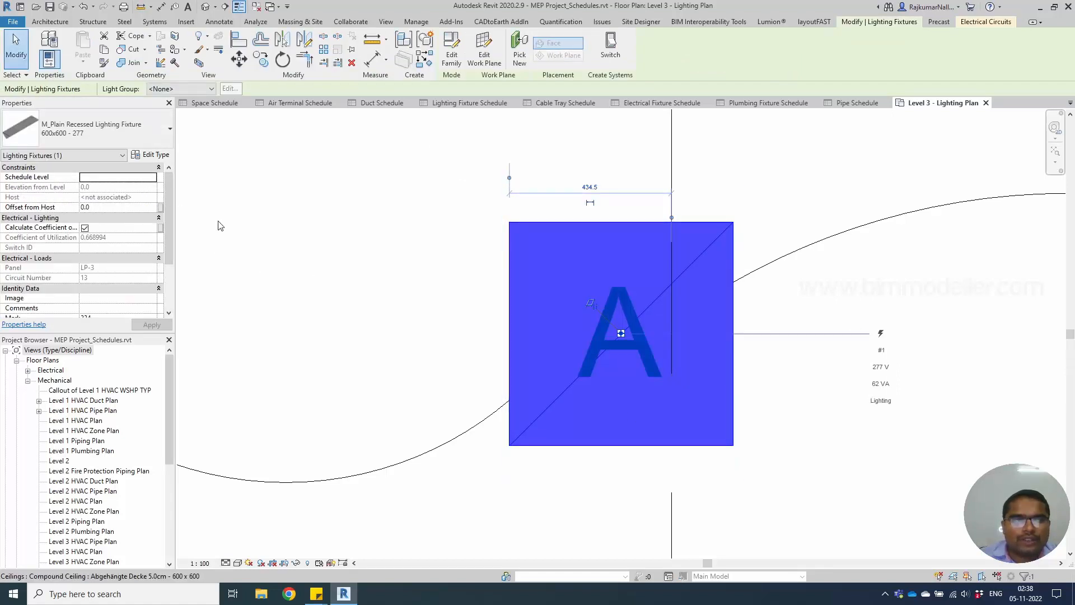
Set the Schedule Level of the highlighted recessed lighting fixture to Level 3
{"action": "scroll", "coordinate": [383, 272], "scroll_direction": "down", "scroll_amount": 5}
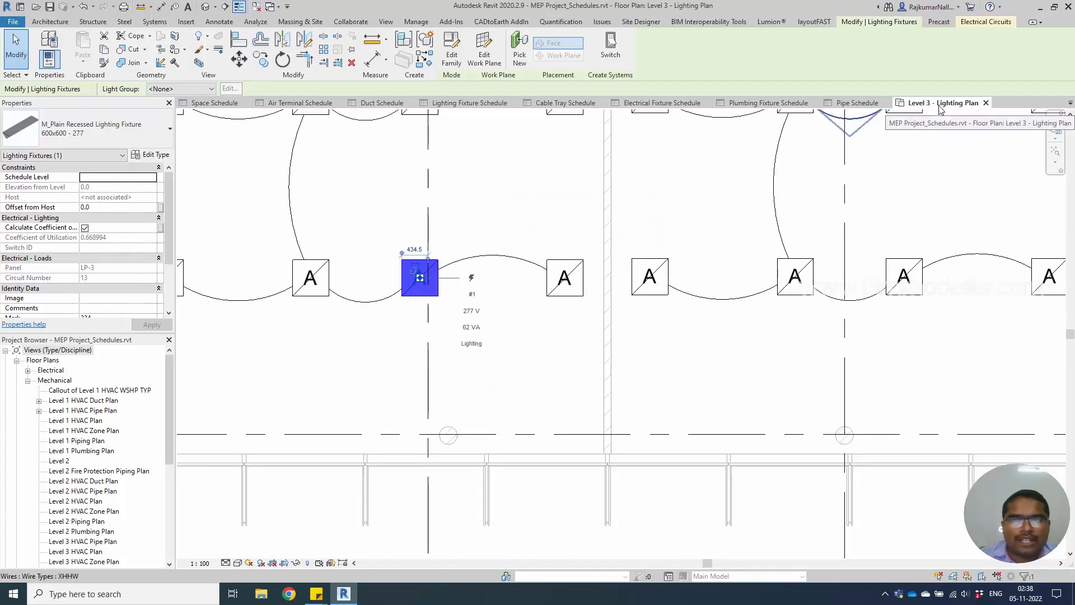
{"action": "scroll", "coordinate": [403, 269], "scroll_direction": "up", "scroll_amount": 3}
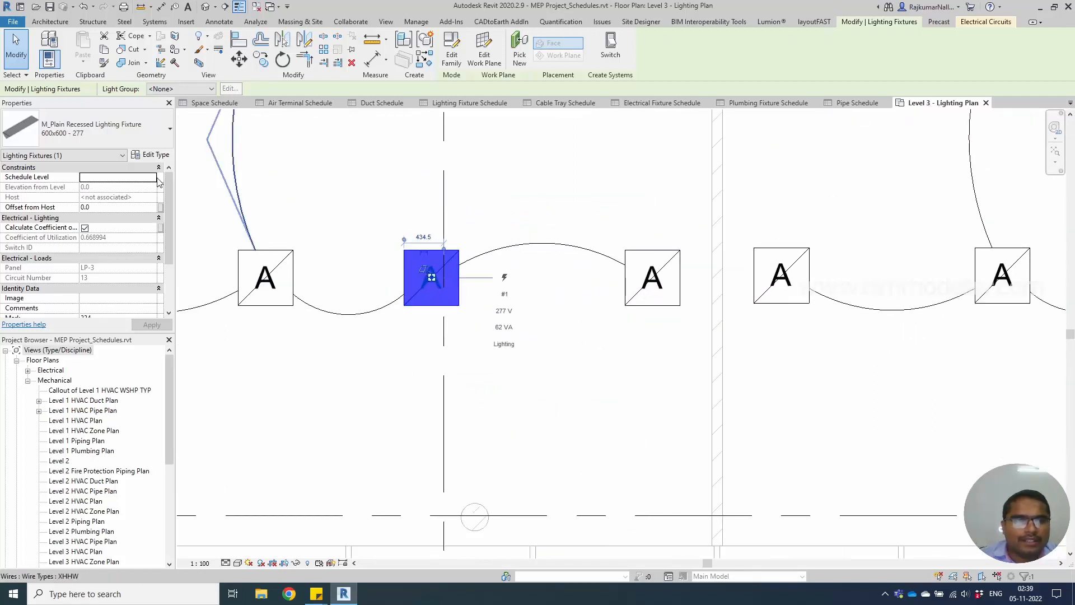
{"action": "left_click", "coordinate": [151, 178]}
{"action": "left_click", "coordinate": [91, 212]}
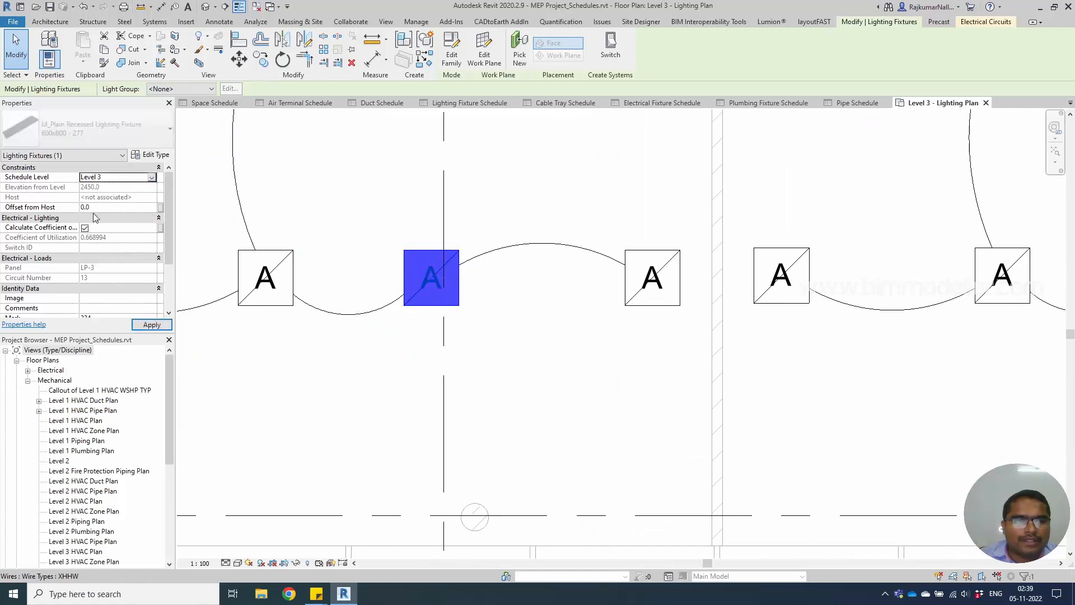
{"action": "left_click", "coordinate": [413, 261]}
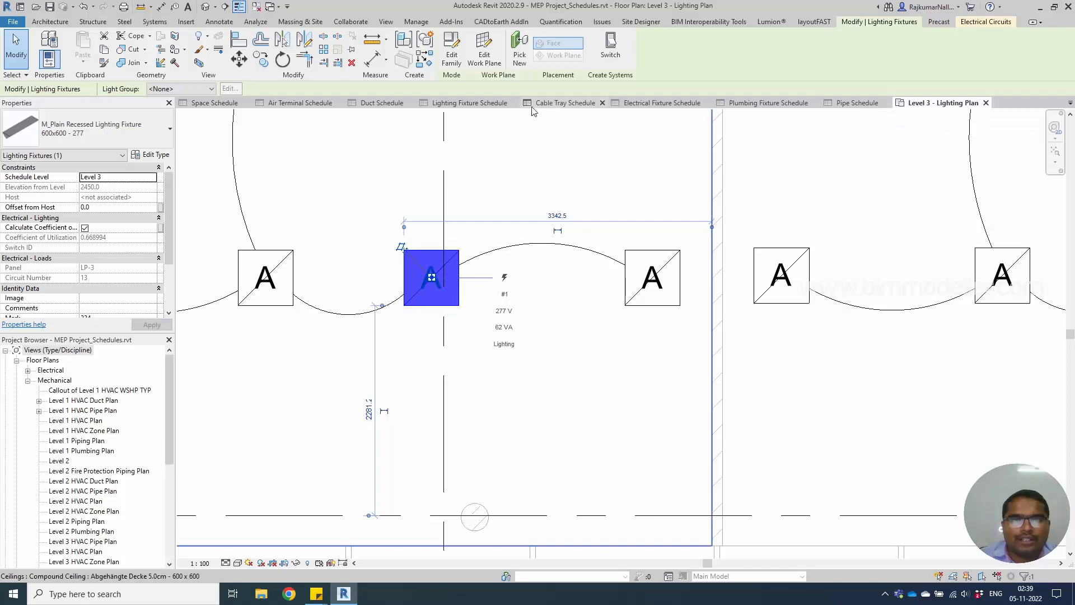
Return to the Lighting Fixture Schedule and examine the level groups, their footers, and the remaining rows without a level
{"action": "left_click", "coordinate": [486, 107]}
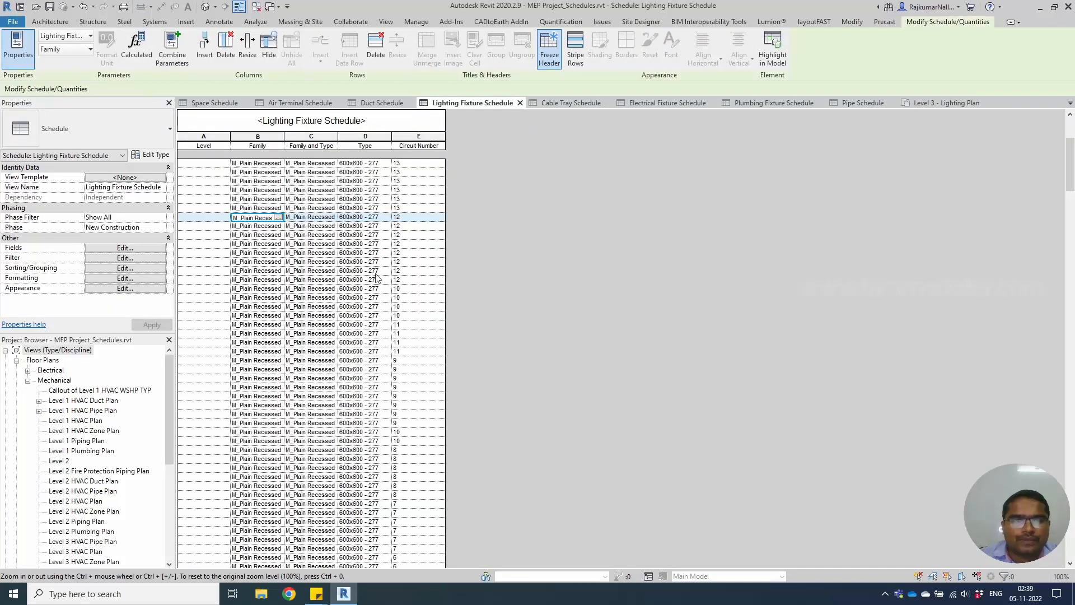
{"action": "scroll", "coordinate": [381, 346], "scroll_direction": "down", "scroll_amount": 10}
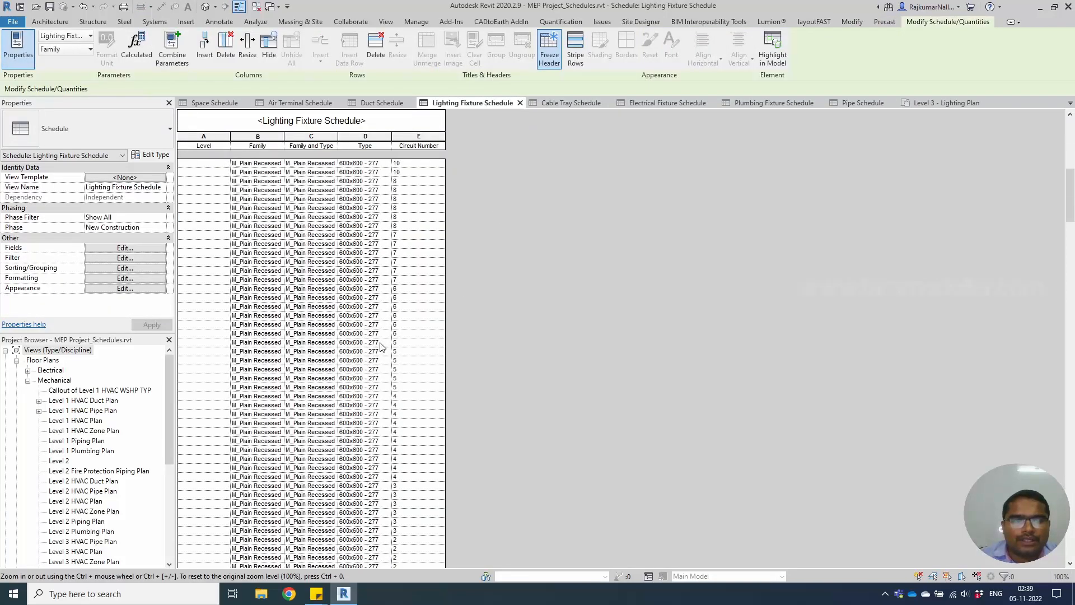
{"action": "scroll", "coordinate": [381, 346], "scroll_direction": "down", "scroll_amount": 15}
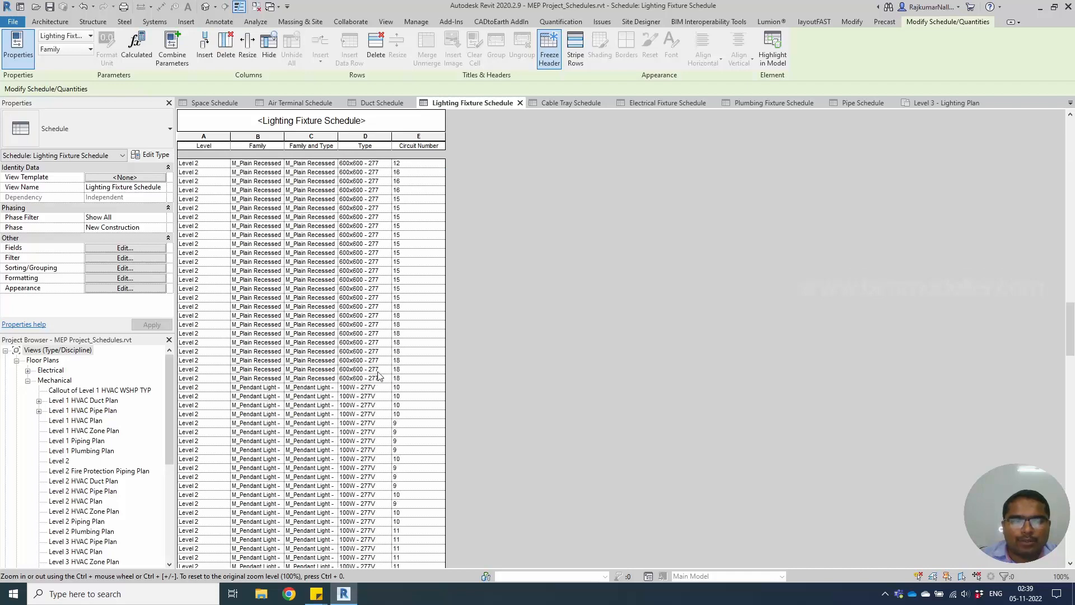
{"action": "scroll", "coordinate": [380, 377], "scroll_direction": "down", "scroll_amount": 15}
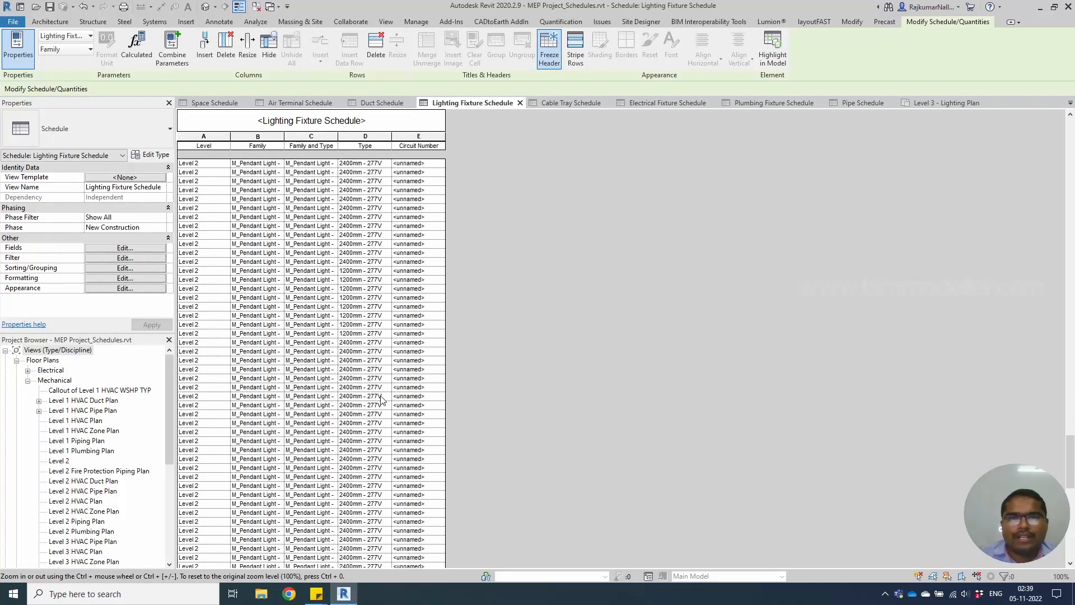
{"action": "scroll", "coordinate": [398, 429], "scroll_direction": "down", "scroll_amount": 6}
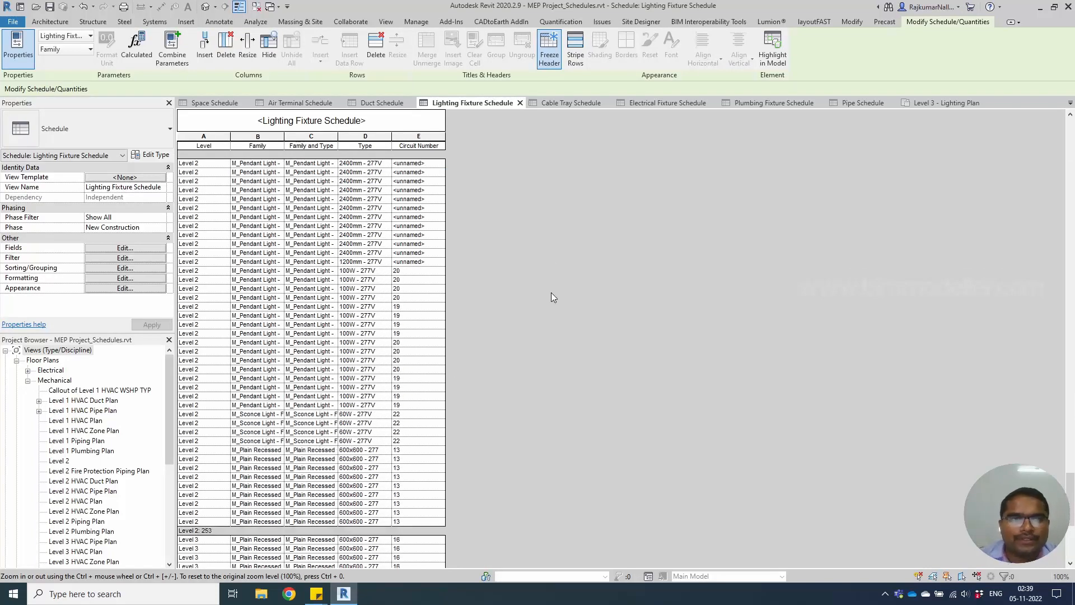
{"action": "scroll", "coordinate": [488, 321], "scroll_direction": "up", "scroll_amount": 10}
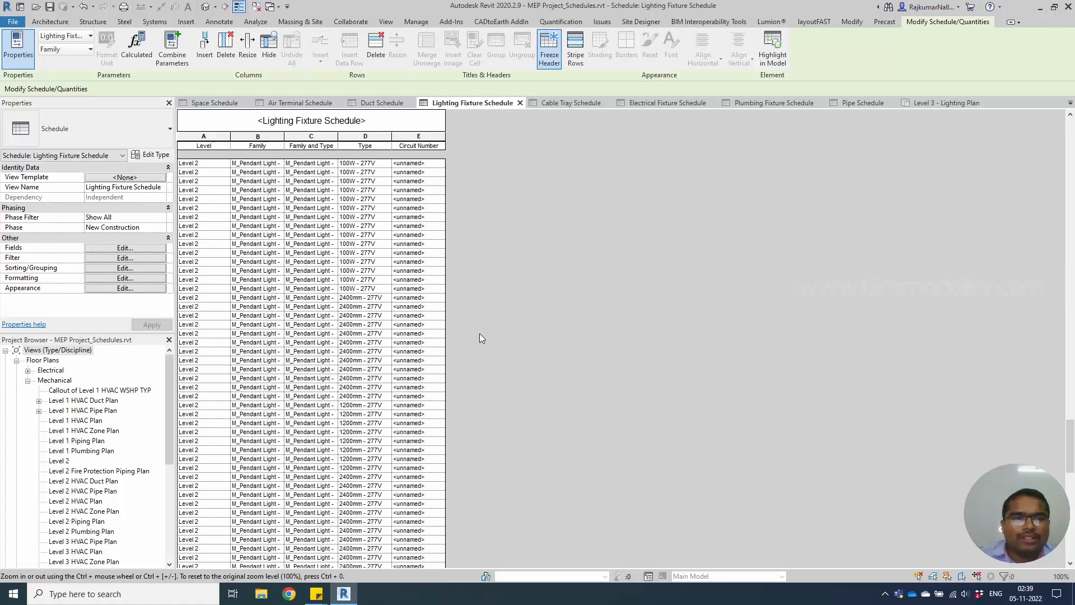
{"action": "scroll", "coordinate": [476, 381], "scroll_direction": "up", "scroll_amount": 10}
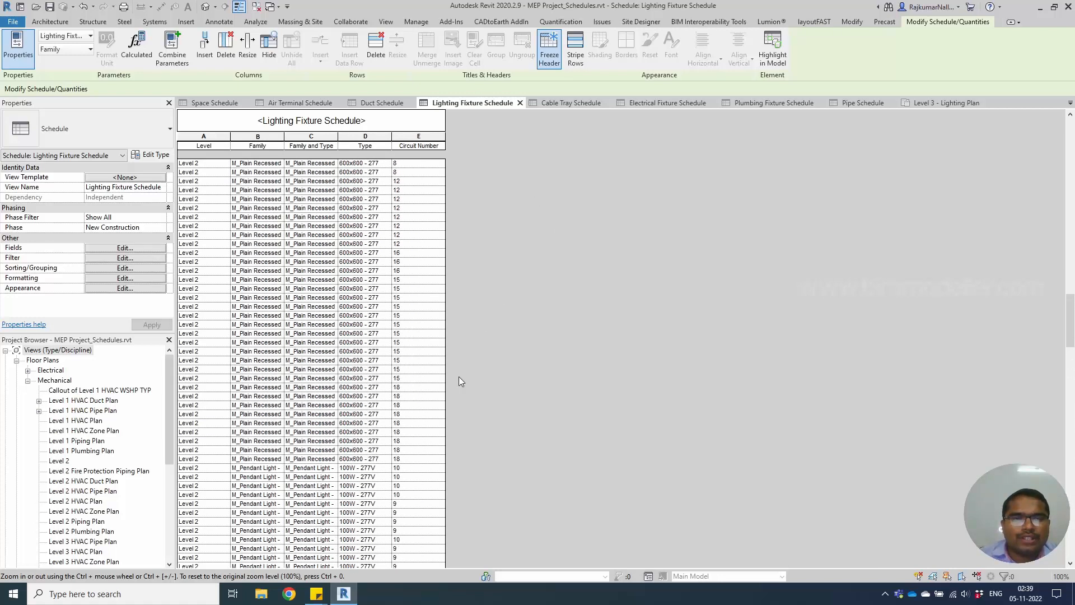
{"action": "scroll", "coordinate": [458, 377], "scroll_direction": "up", "scroll_amount": 1}
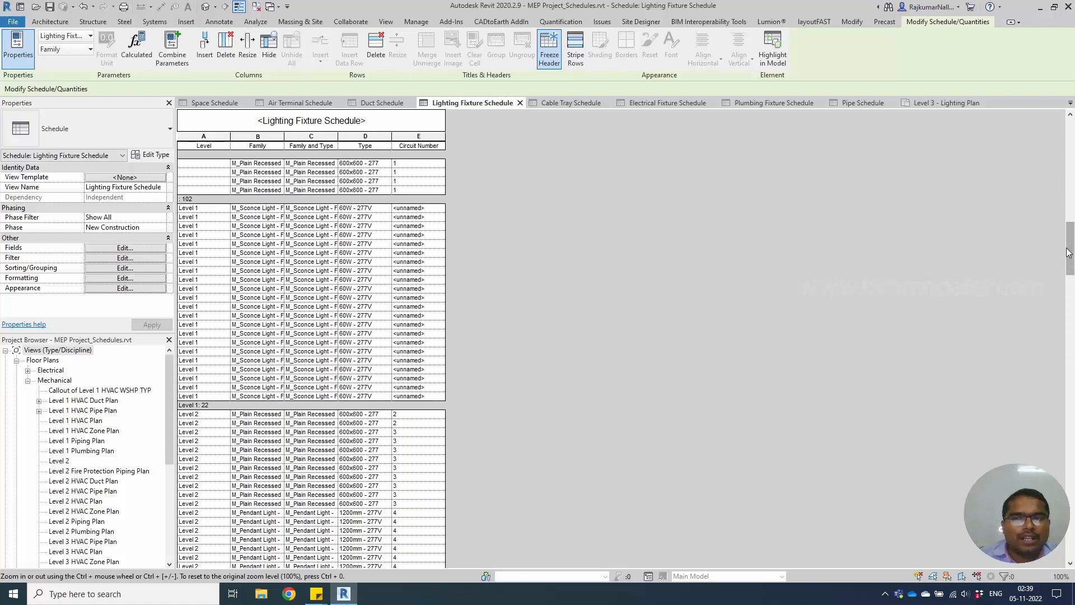
{"action": "left_click_drag", "start_coordinate": [1067, 252], "coordinate": [1067, 149]}
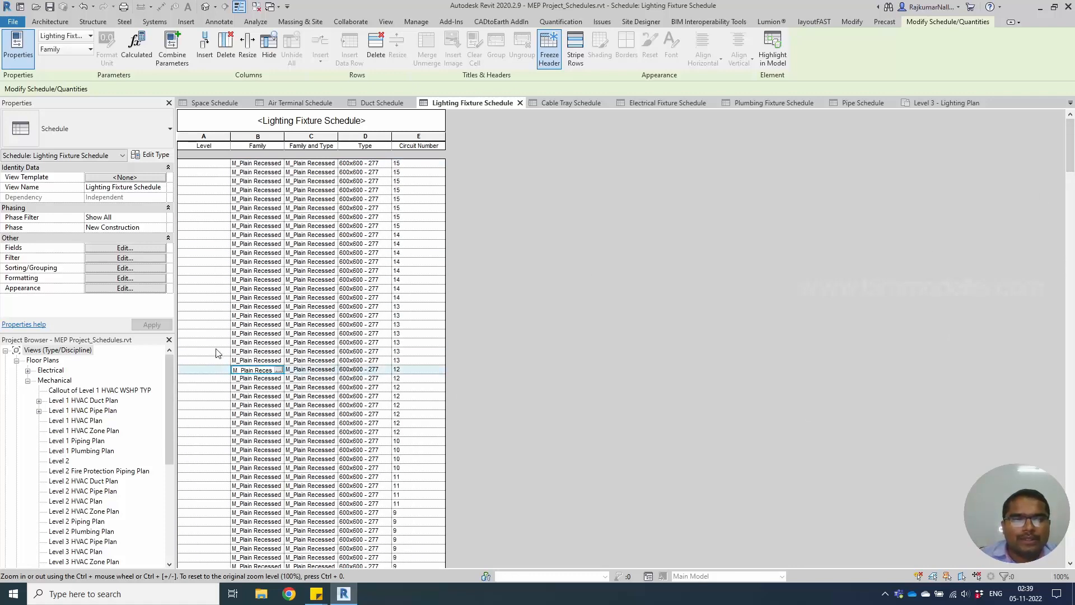
View the Cable Tray Schedule and look through the Level and Circuit Number columns of the Electrical Fixture Schedule
{"action": "left_click", "coordinate": [573, 103]}
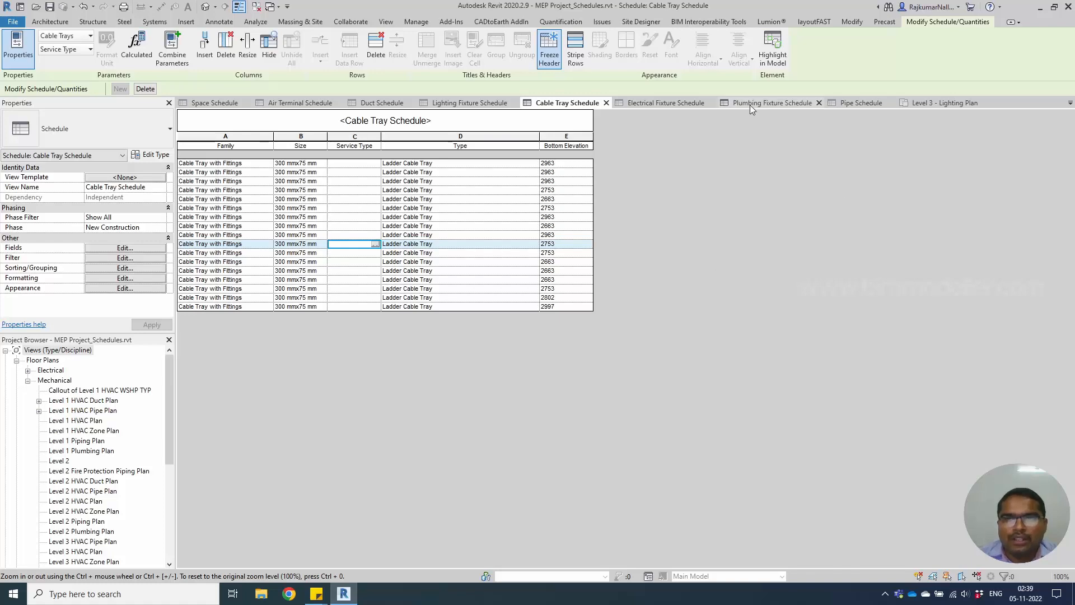
{"action": "left_click", "coordinate": [644, 103]}
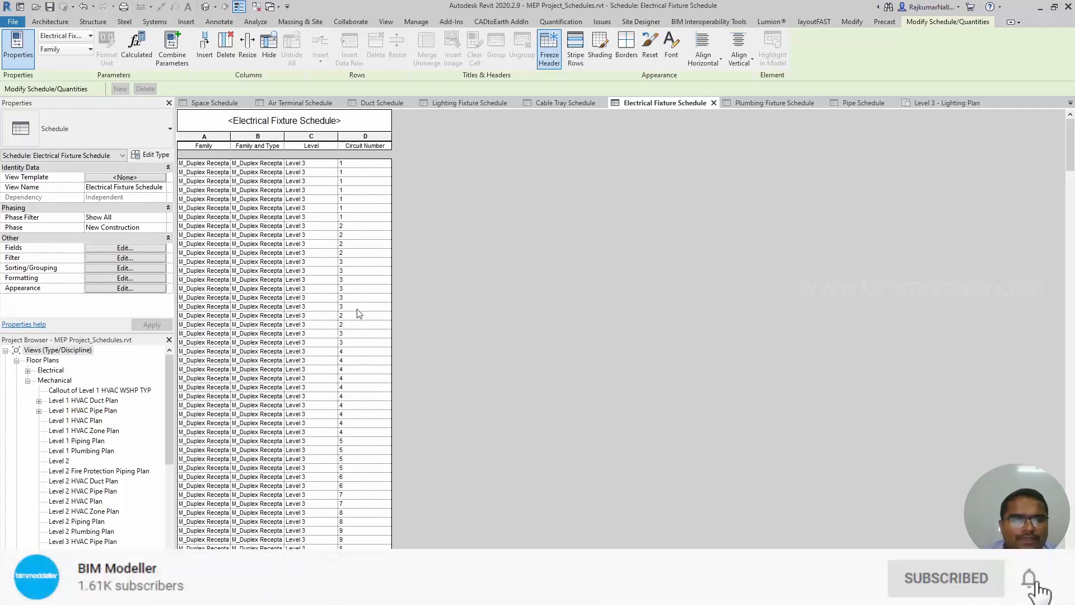
{"action": "scroll", "coordinate": [359, 313], "scroll_direction": "down", "scroll_amount": 10}
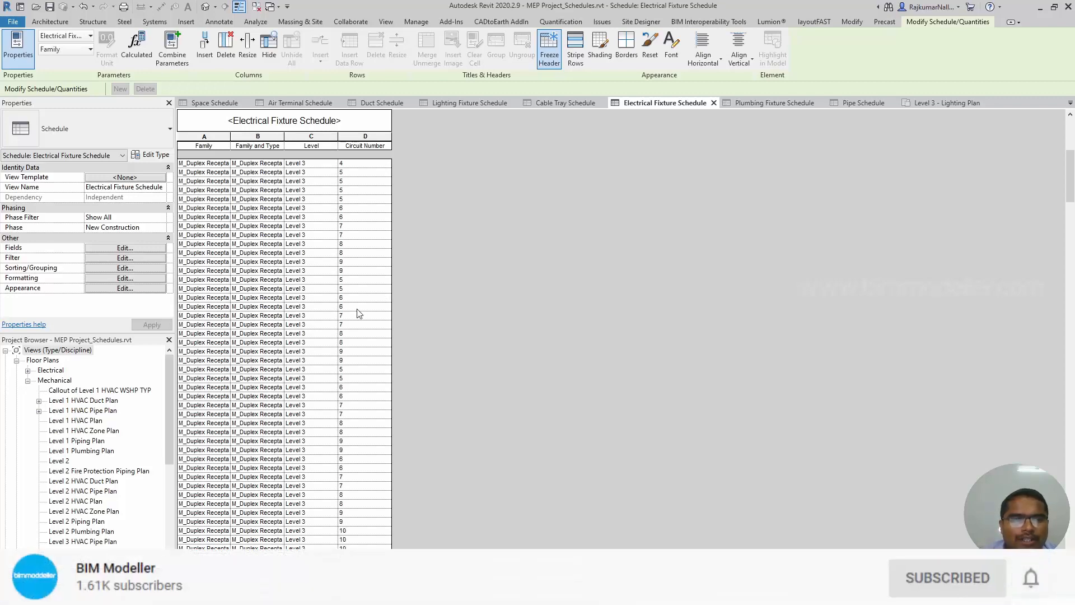
{"action": "scroll", "coordinate": [359, 313], "scroll_direction": "down", "scroll_amount": 11}
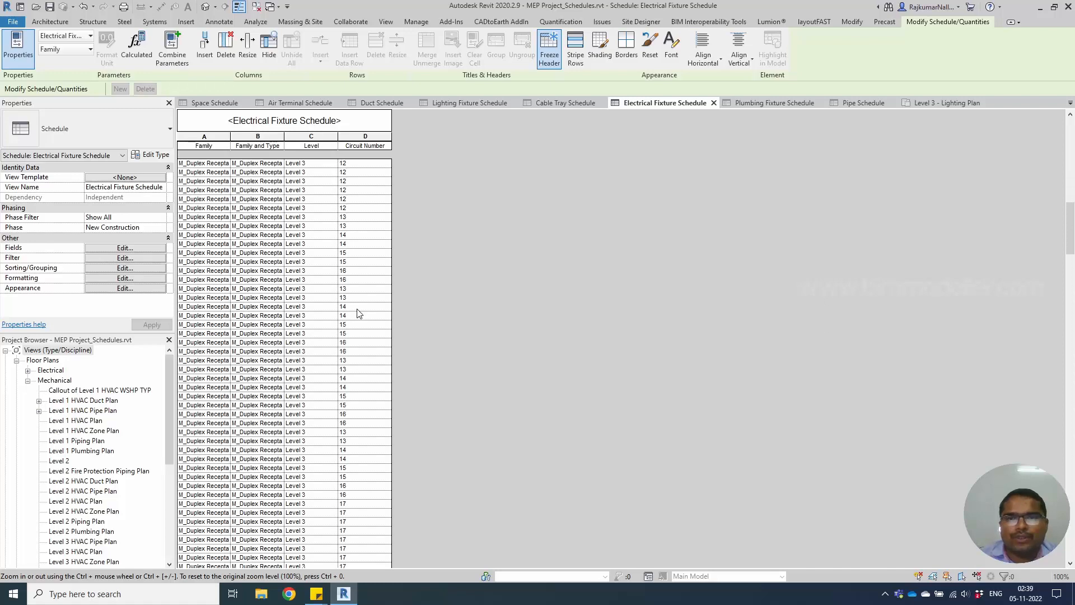
Filter the Electrical Fixture Schedule so that Level equals Level 3
{"action": "scroll", "coordinate": [359, 314], "scroll_direction": "down", "scroll_amount": 4}
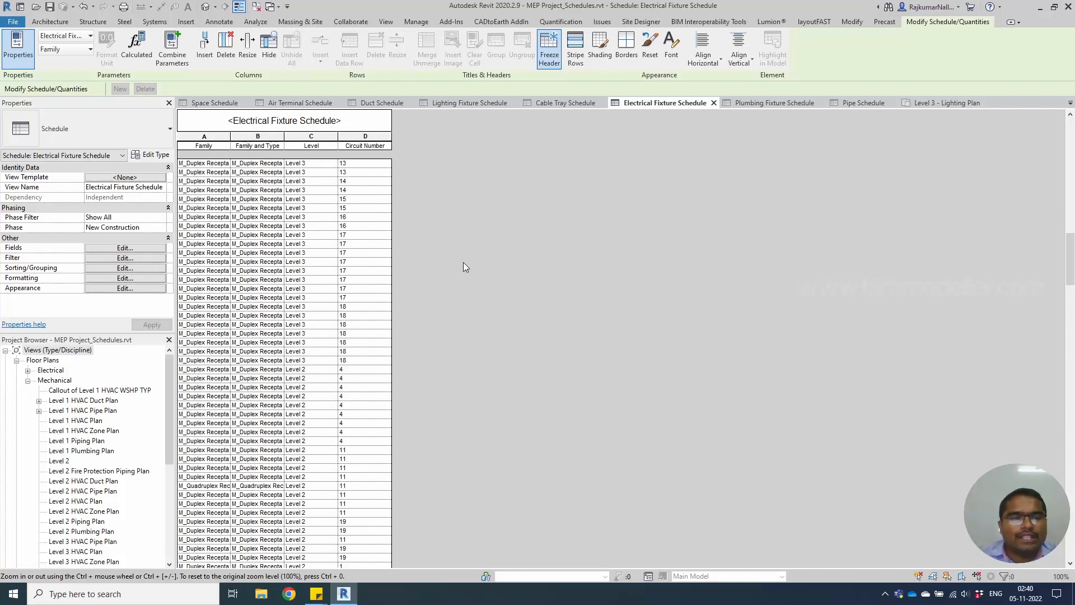
{"action": "scroll", "coordinate": [475, 283], "scroll_direction": "up", "scroll_amount": 3}
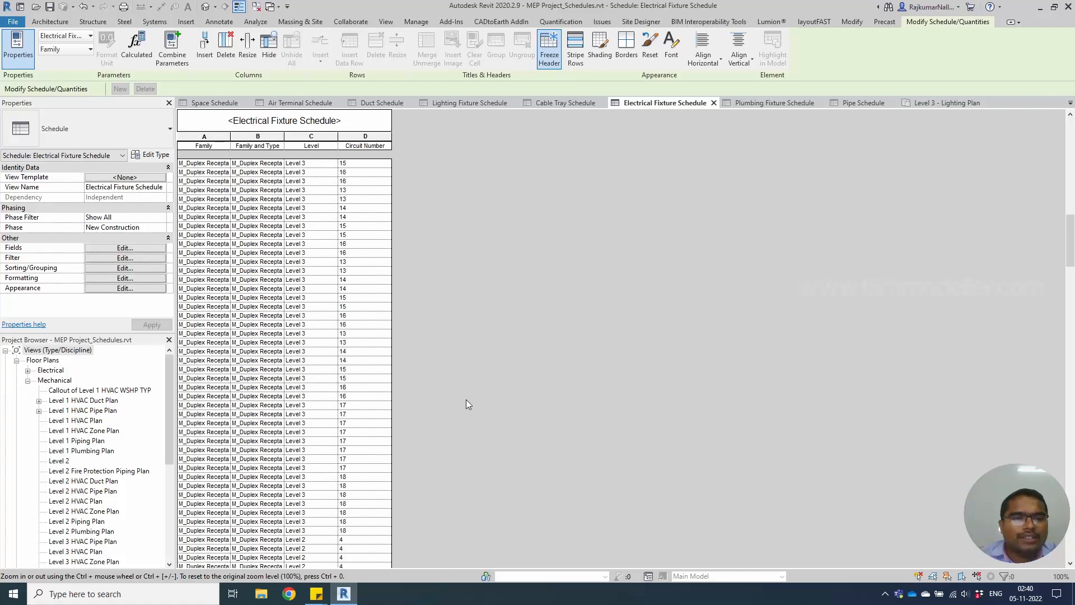
{"action": "scroll", "coordinate": [466, 398], "scroll_direction": "up", "scroll_amount": 9}
{"action": "scroll", "coordinate": [466, 399], "scroll_direction": "up", "scroll_amount": 11}
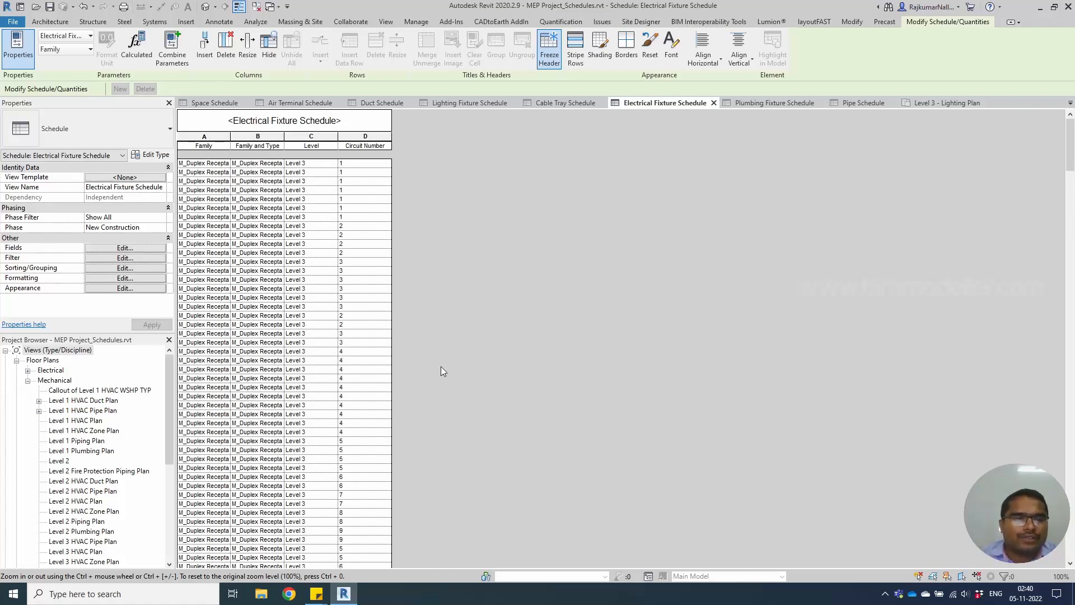
{"action": "left_click", "coordinate": [107, 258]}
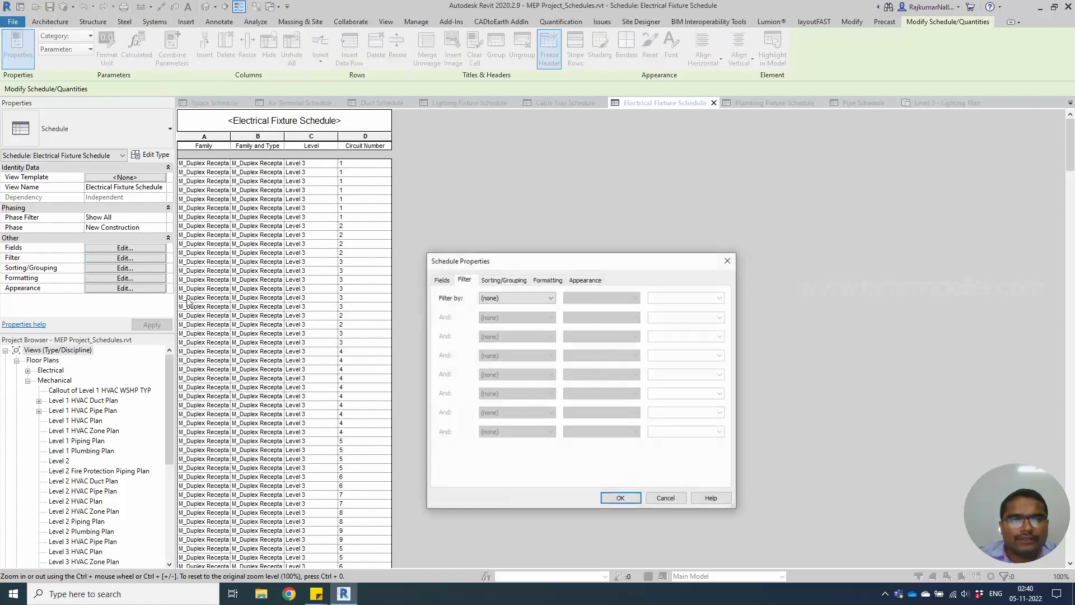
{"action": "left_click", "coordinate": [521, 298]}
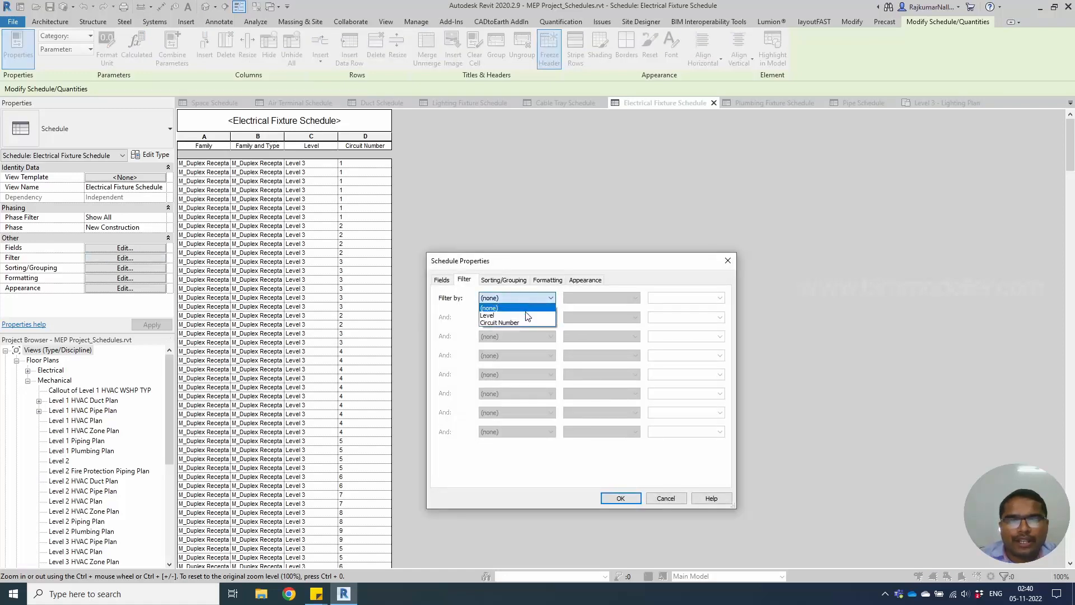
{"action": "left_click", "coordinate": [525, 316]}
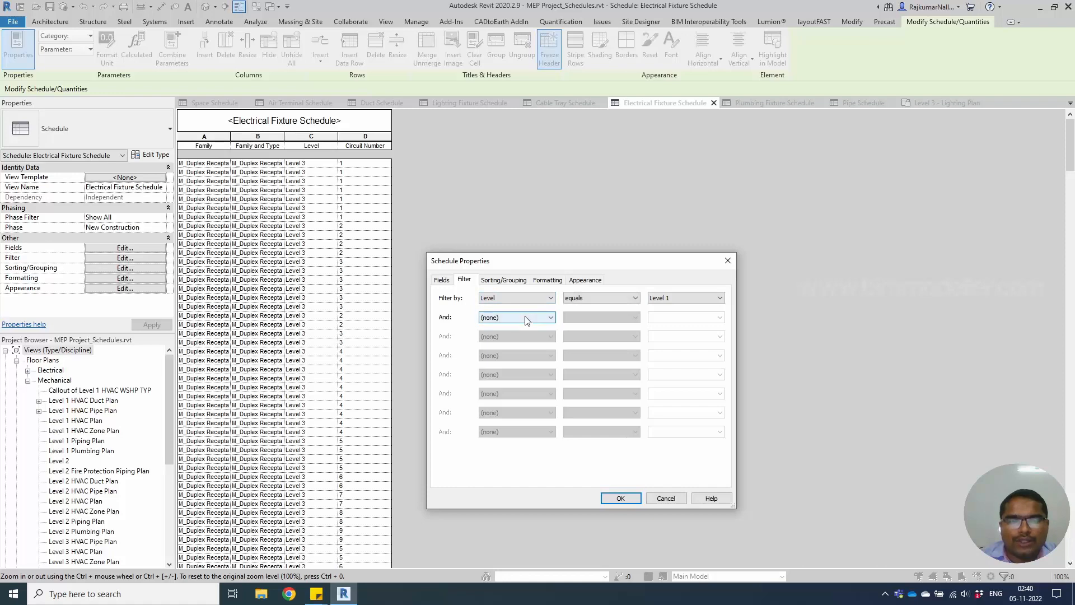
{"action": "left_click", "coordinate": [667, 296]}
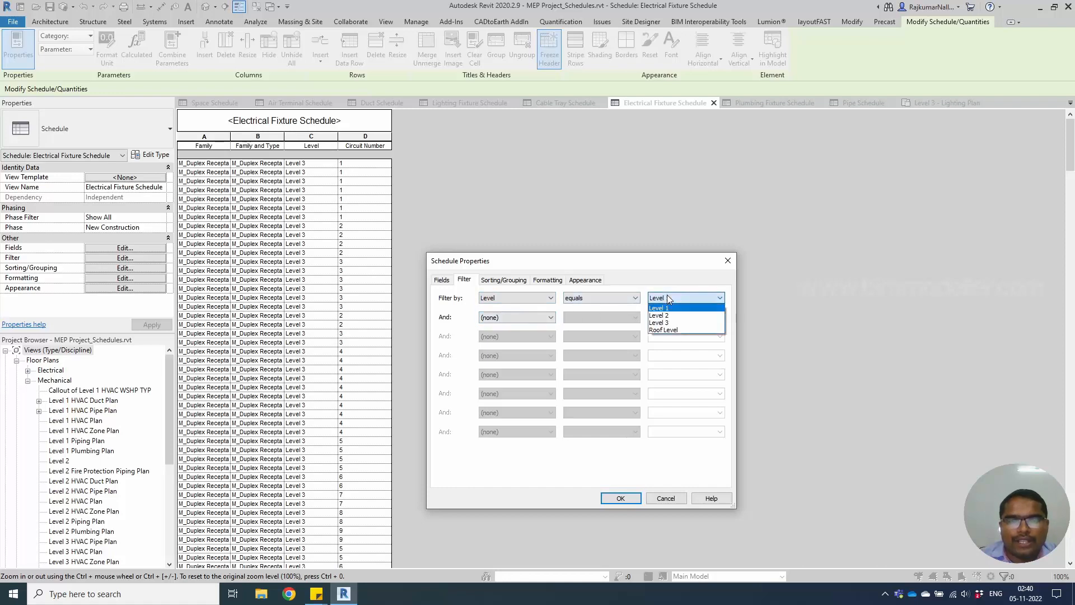
{"action": "left_click", "coordinate": [674, 322]}
{"action": "left_click", "coordinate": [592, 298]}
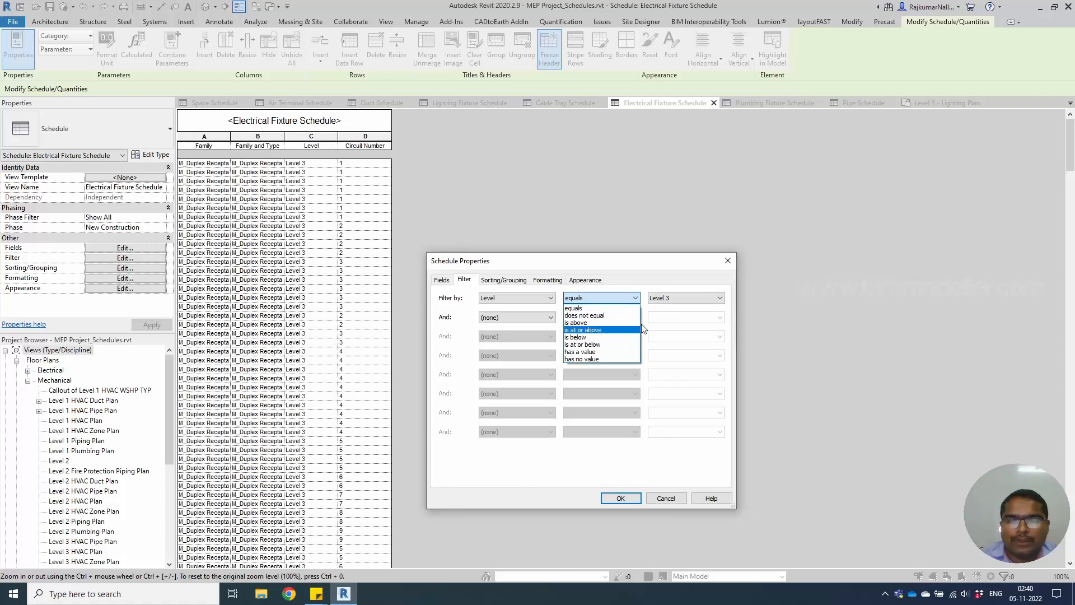
{"action": "left_click", "coordinate": [665, 312]}
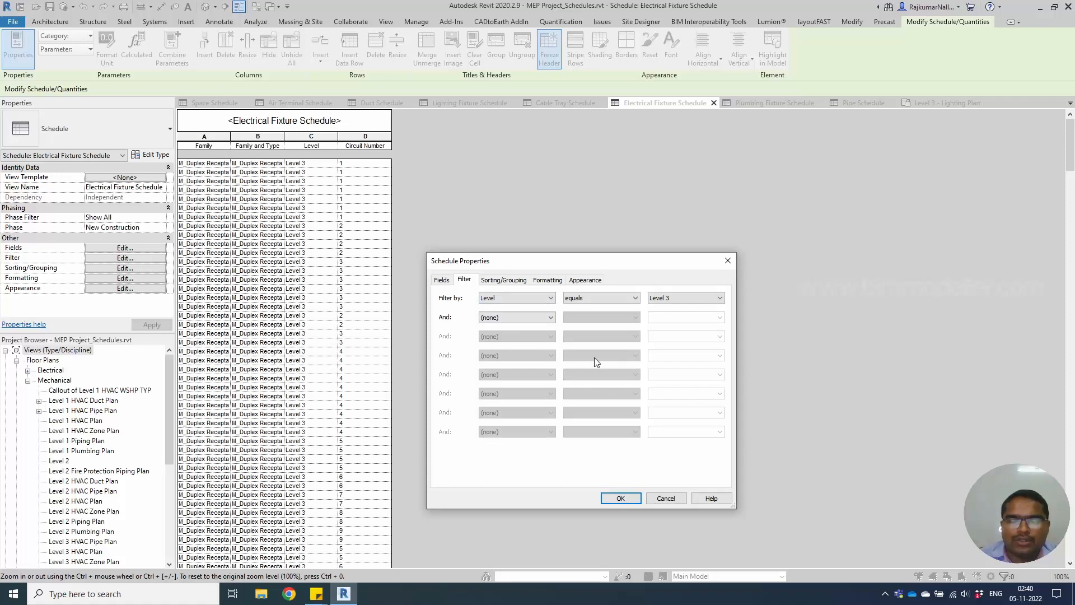
{"action": "left_click", "coordinate": [503, 280]}
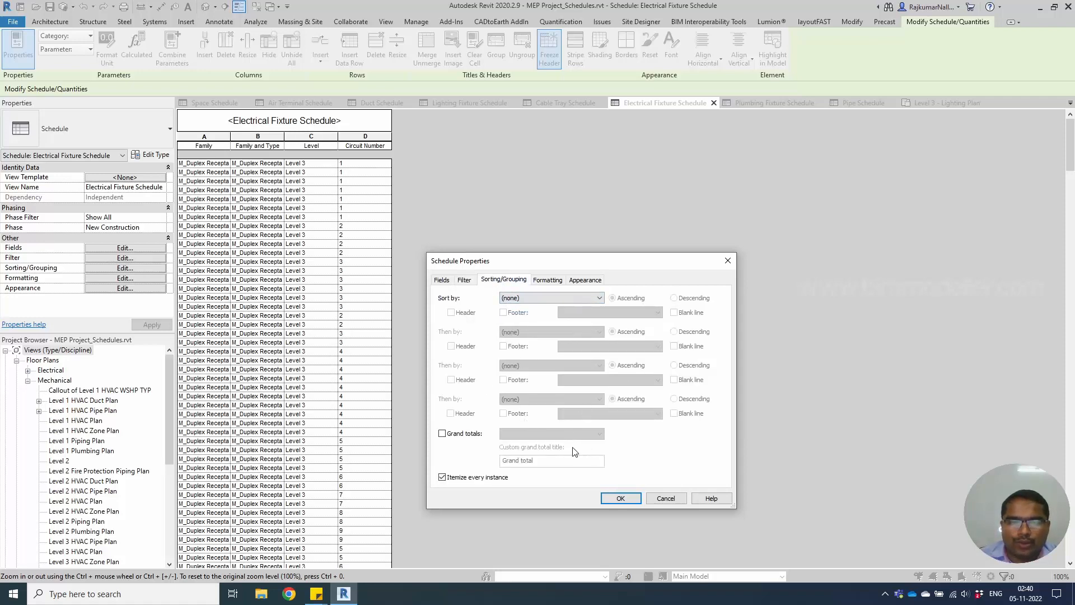
{"action": "left_click", "coordinate": [464, 280]}
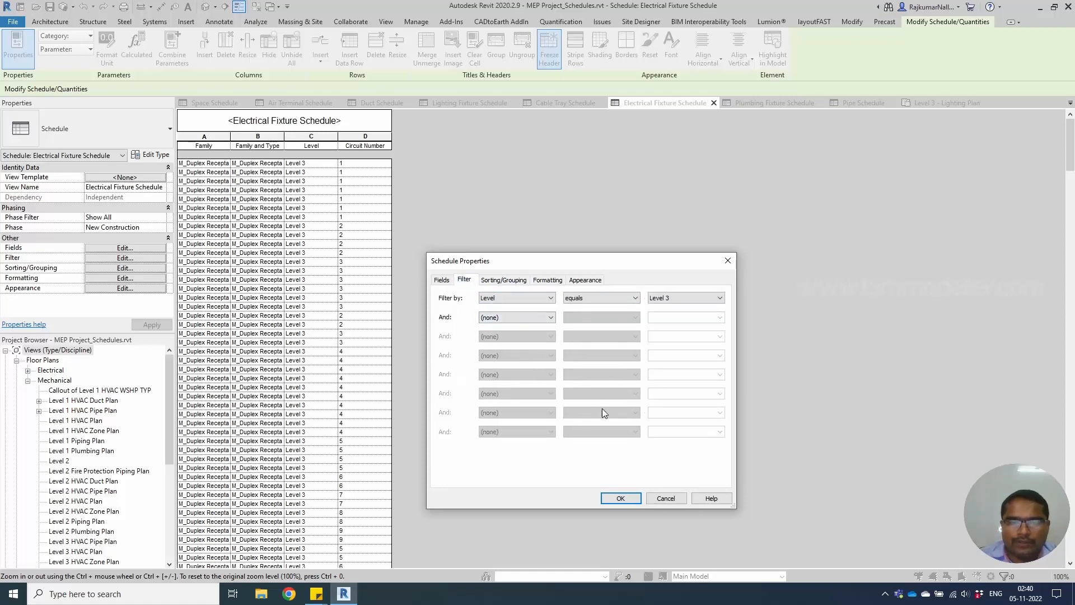
{"action": "left_click", "coordinate": [620, 499]}
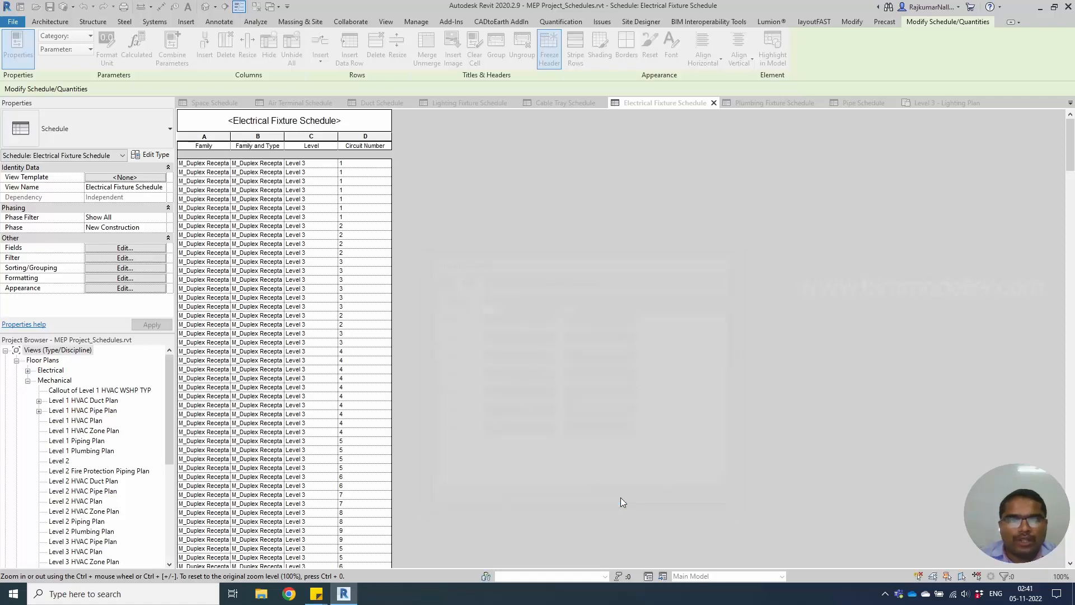
Rename the title of the filtered electrical schedule to "Electrical Fixture In Level 3 Schedule"
{"action": "scroll", "coordinate": [436, 351], "scroll_direction": "down", "scroll_amount": 10}
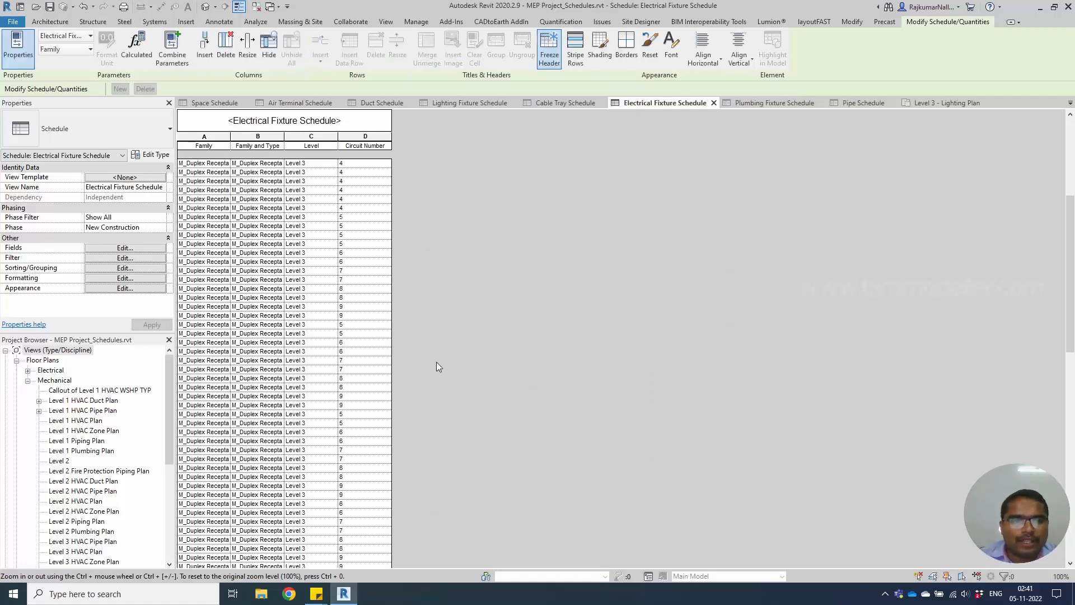
{"action": "scroll", "coordinate": [432, 368], "scroll_direction": "up", "scroll_amount": 10}
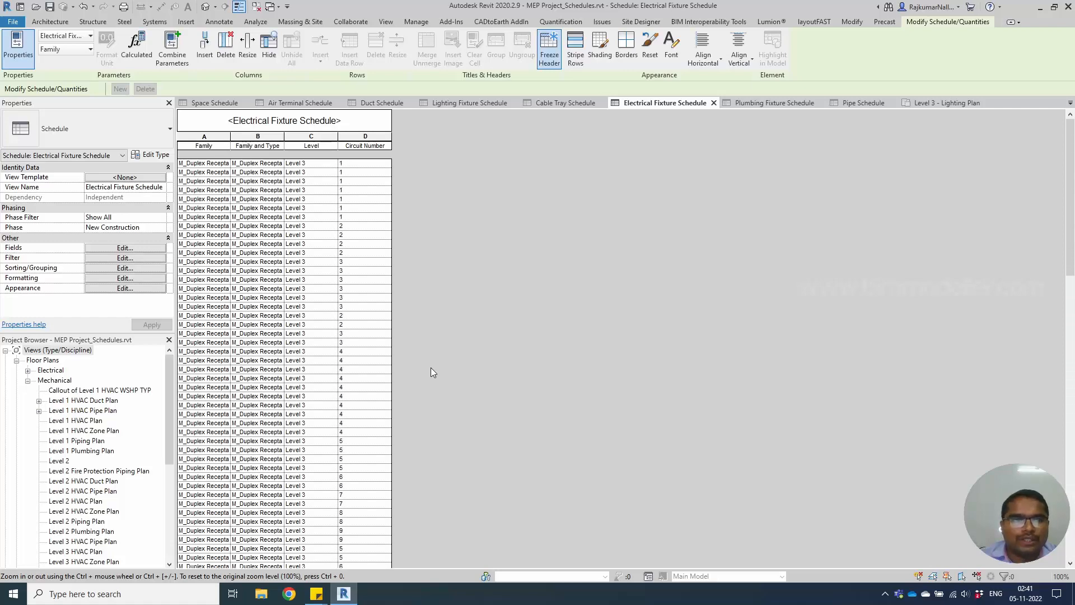
{"action": "left_click", "coordinate": [246, 118]}
{"action": "left_click", "coordinate": [247, 118]}
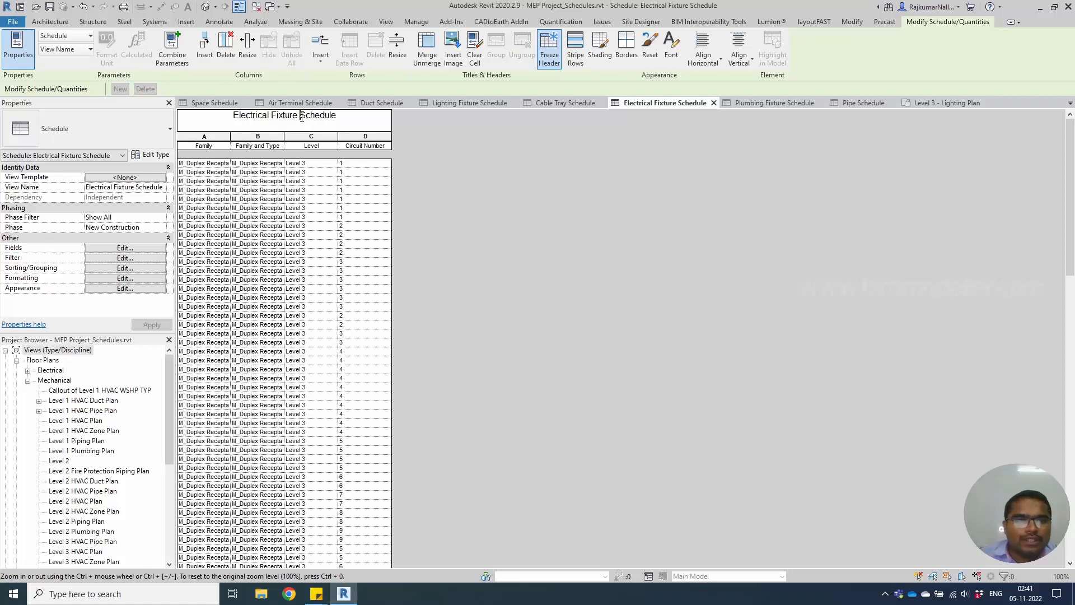
{"action": "type", "text": "In Level "}
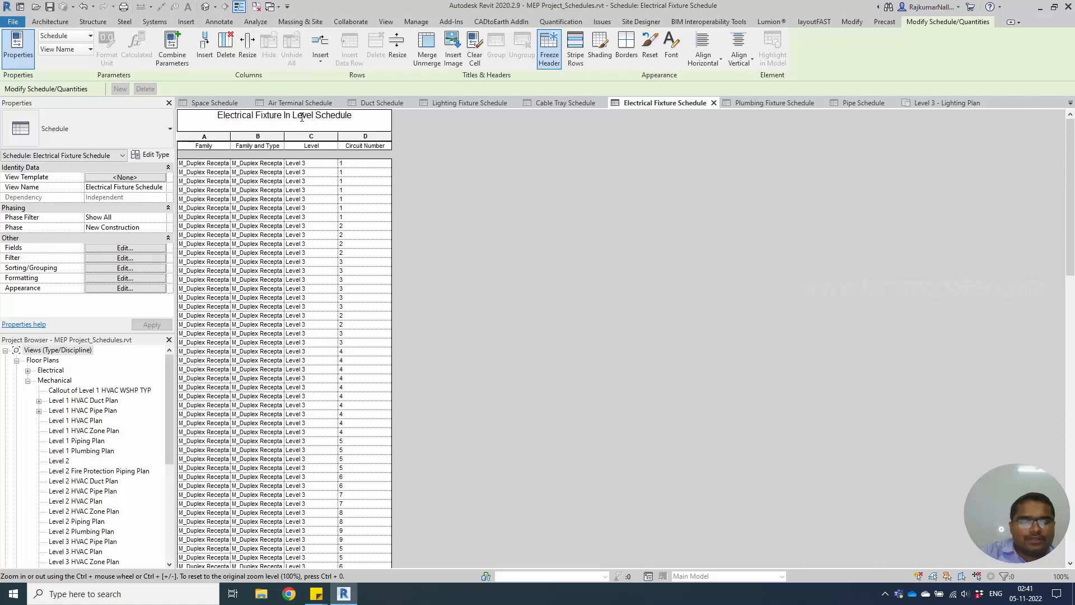
{"action": "type", "text": "3"}
{"action": "key", "text": "Return"}
{"action": "left_click", "coordinate": [322, 123]}
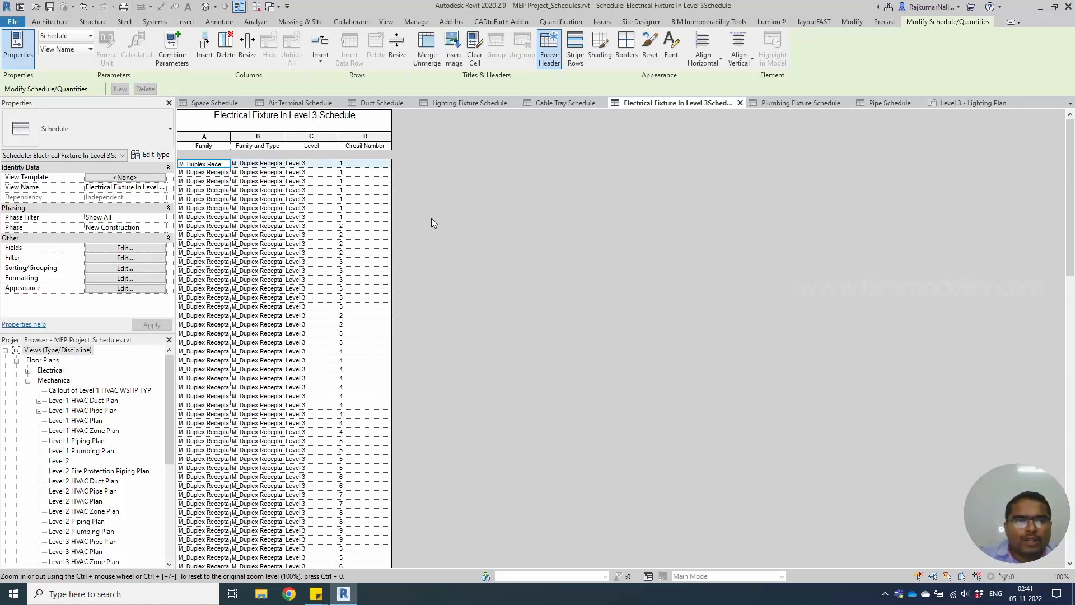
{"action": "key", "text": "Return"}
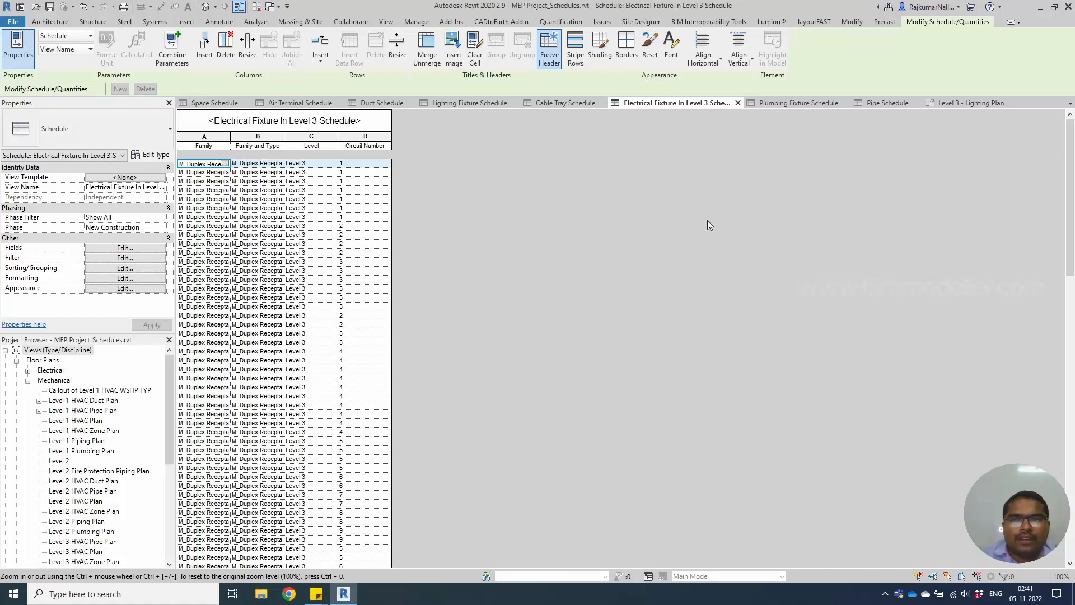
Switch to the Pipe Schedule and sort it first by Family and second by Family and Type
{"action": "left_click", "coordinate": [875, 103]}
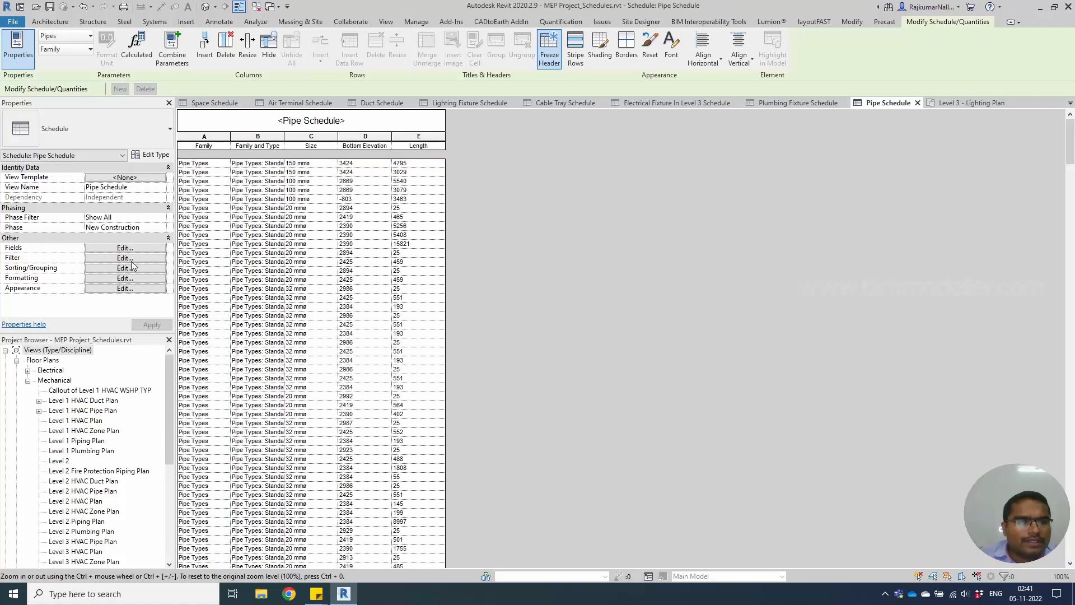
{"action": "scroll", "coordinate": [347, 283], "scroll_direction": "down", "scroll_amount": 3}
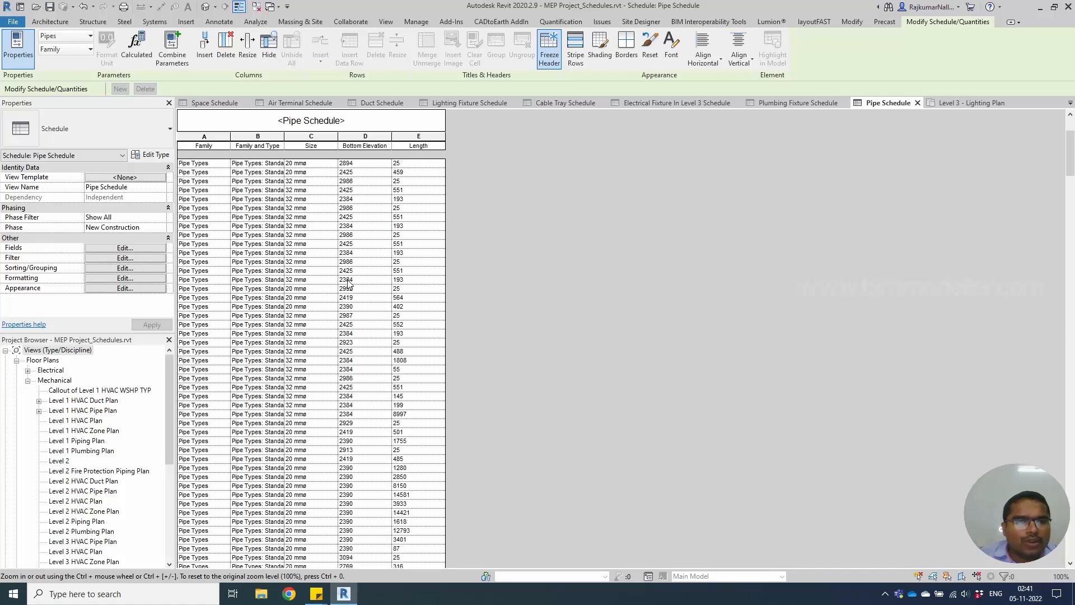
{"action": "scroll", "coordinate": [348, 283], "scroll_direction": "up", "scroll_amount": 4}
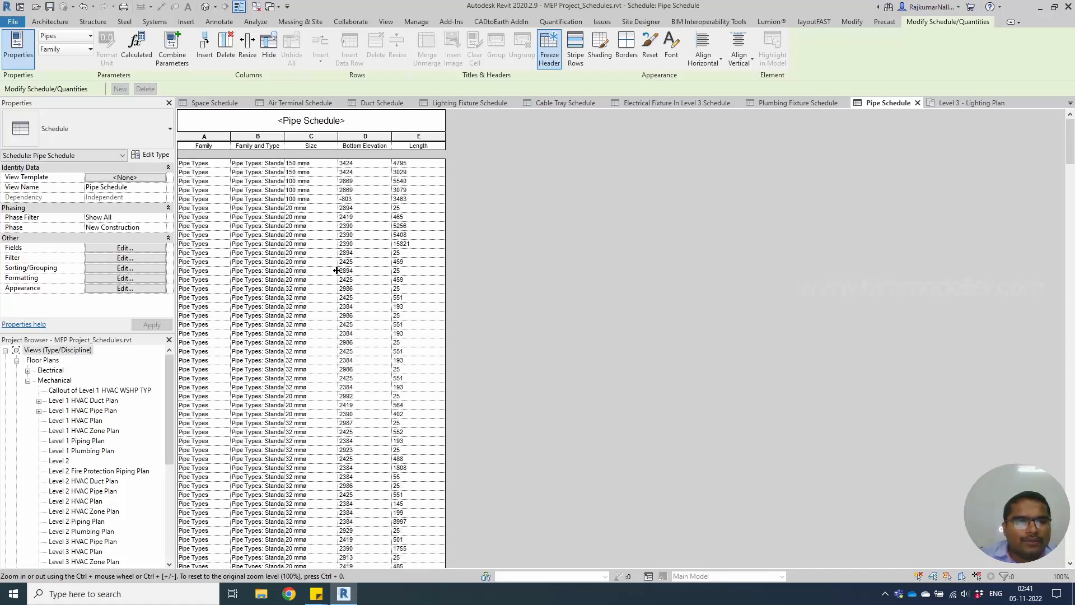
{"action": "scroll", "coordinate": [314, 269], "scroll_direction": "down", "scroll_amount": 6}
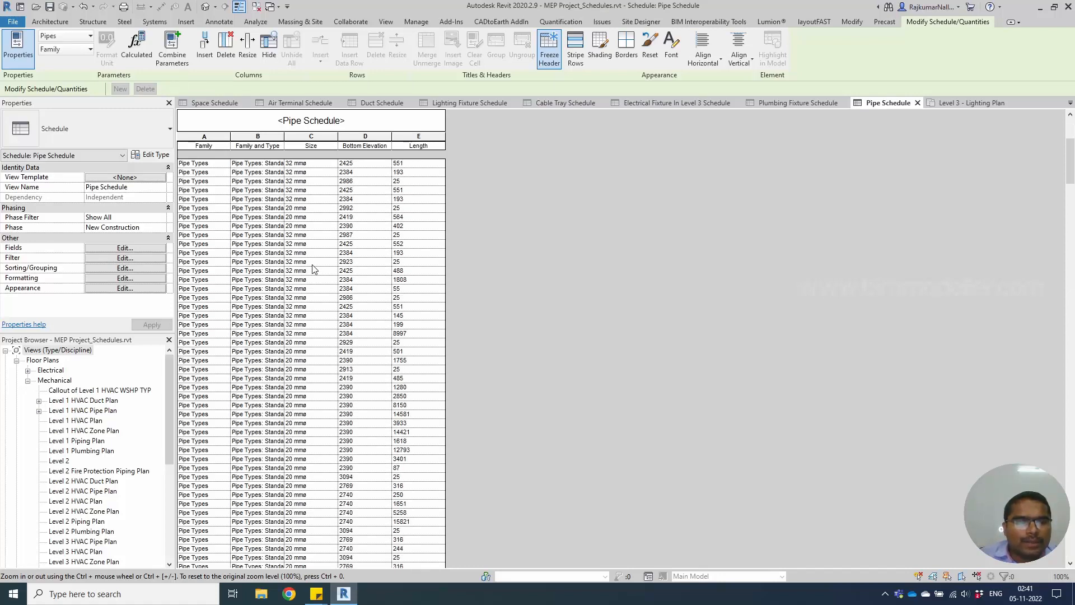
{"action": "scroll", "coordinate": [316, 350], "scroll_direction": "up", "scroll_amount": 1}
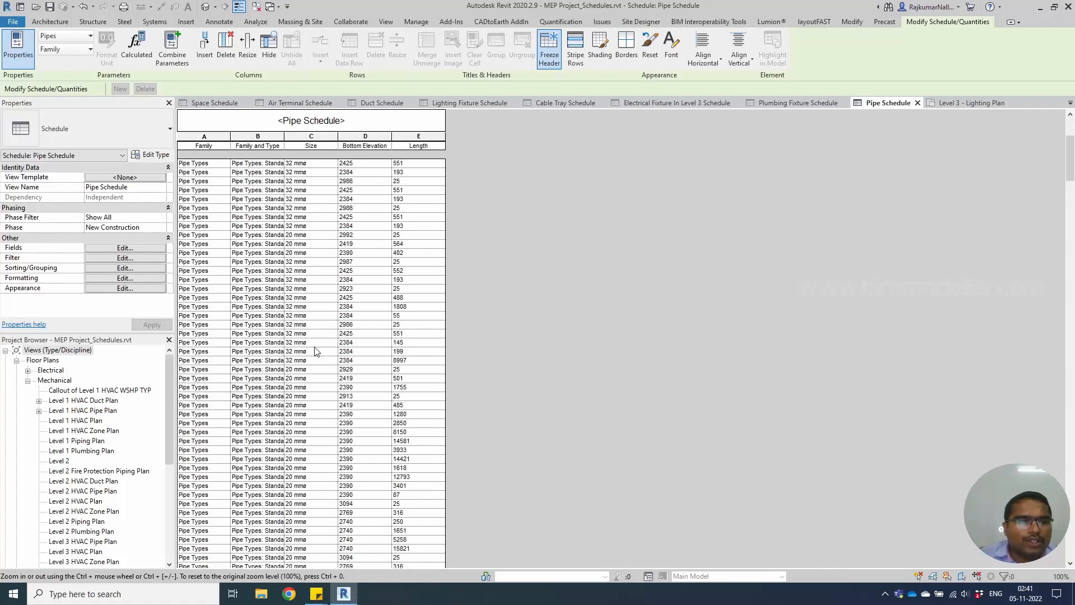
{"action": "left_click", "coordinate": [119, 269]}
{"action": "left_click", "coordinate": [554, 299]}
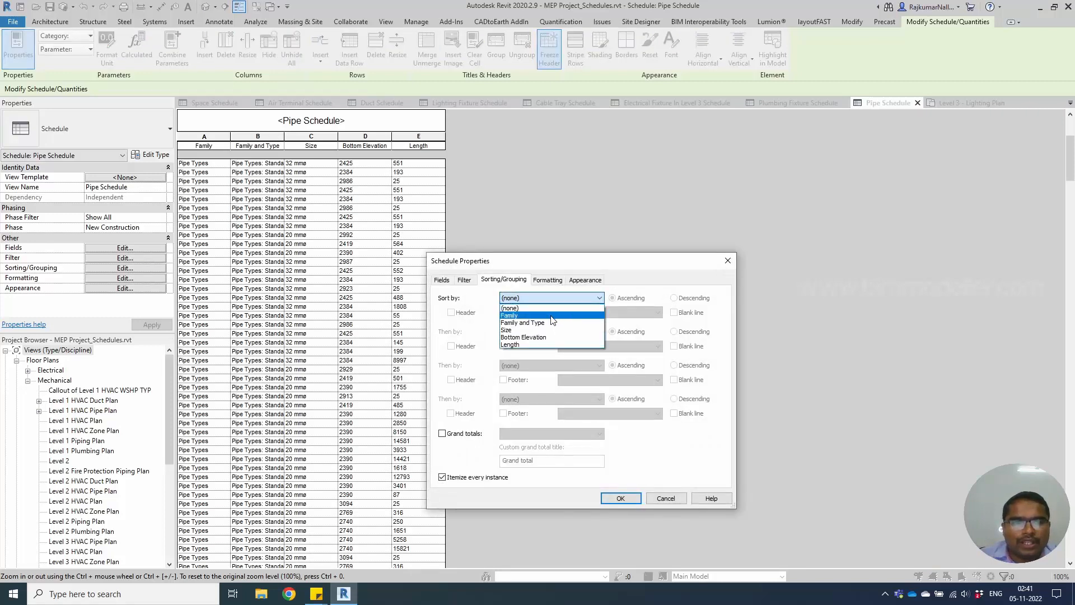
{"action": "left_click", "coordinate": [551, 315]}
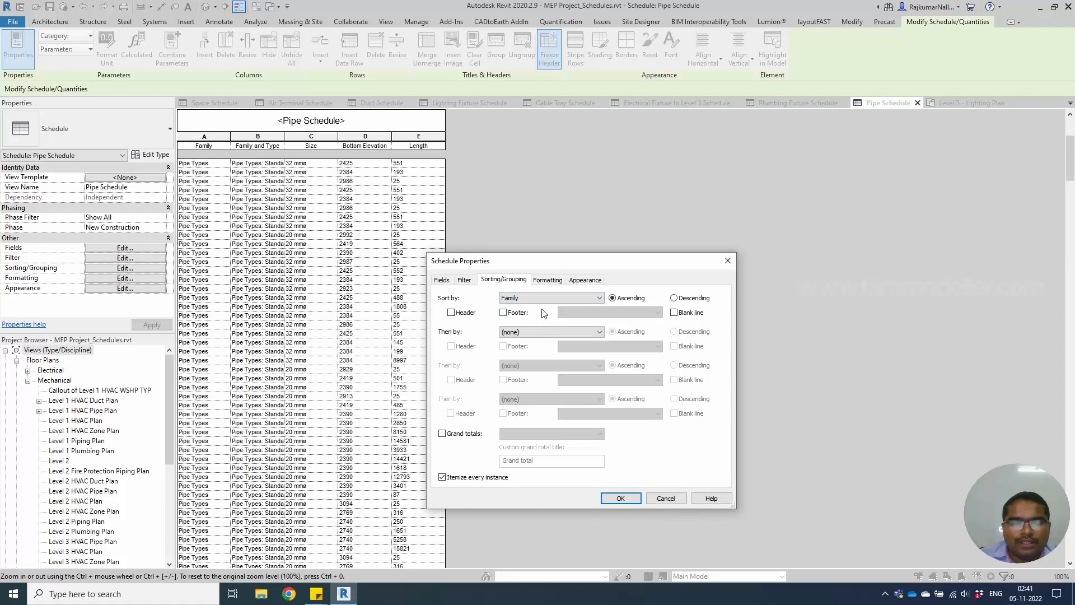
{"action": "left_click", "coordinate": [525, 333]}
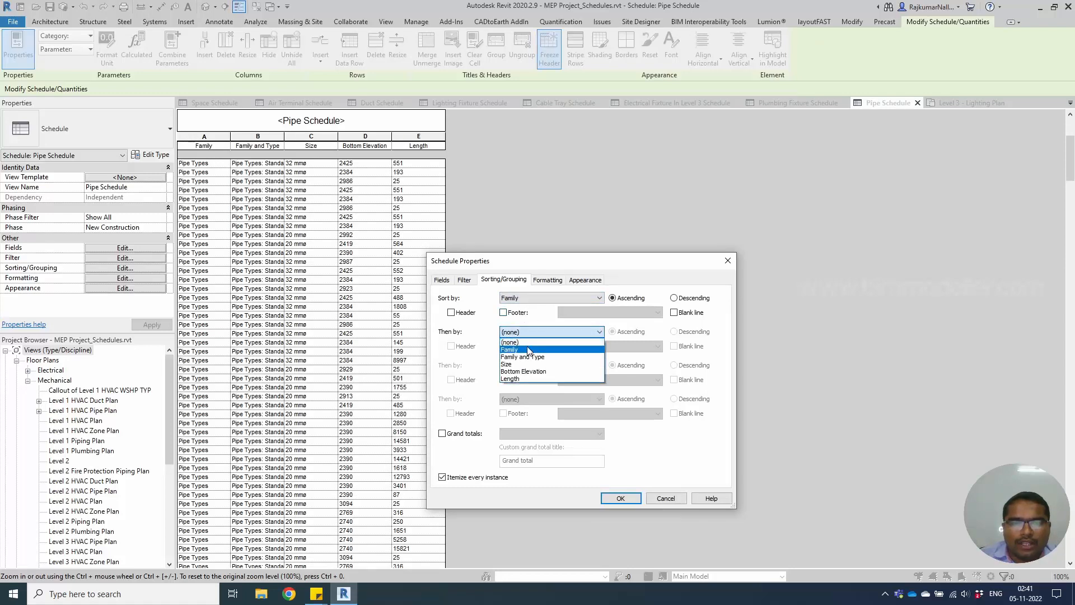
{"action": "left_click", "coordinate": [532, 358]}
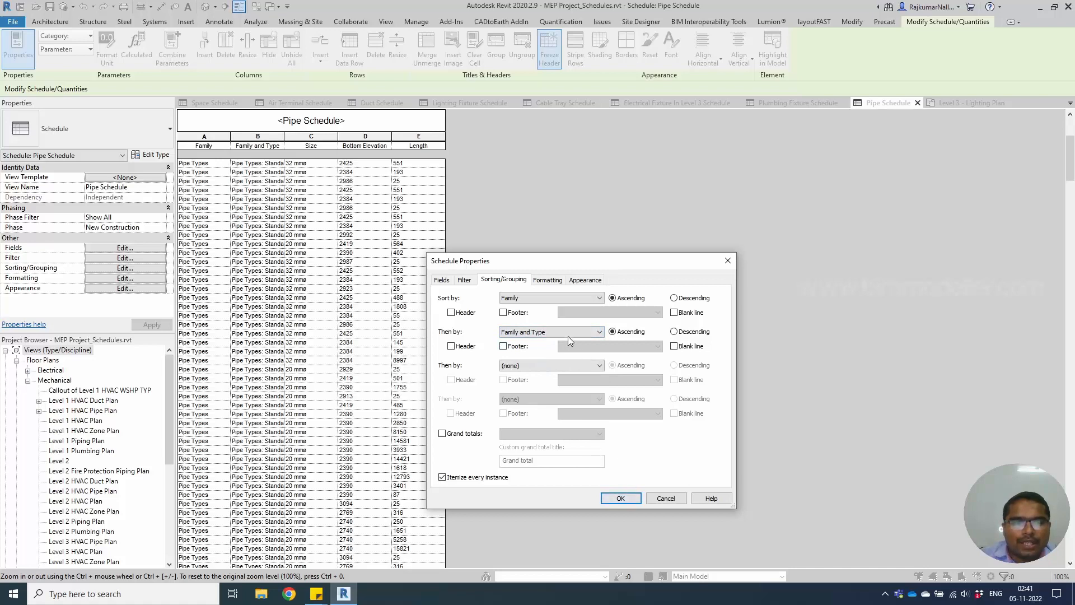
Filter the Pipe Schedule so that Size equals 25 mmø and apply the schedule properties
{"action": "left_click", "coordinate": [467, 280]}
{"action": "left_click", "coordinate": [516, 302]}
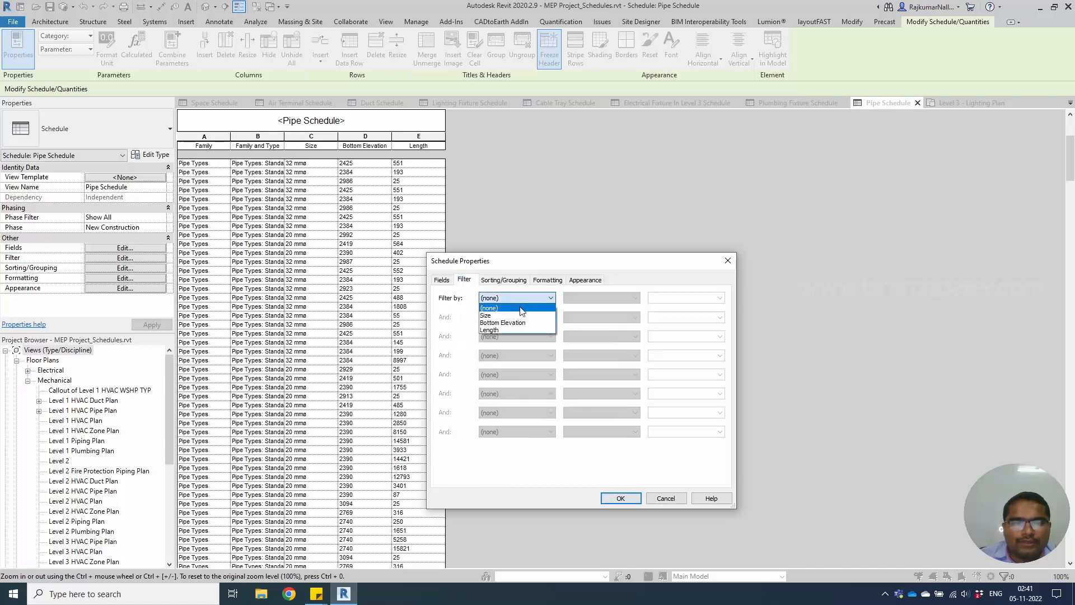
{"action": "left_click", "coordinate": [525, 316]}
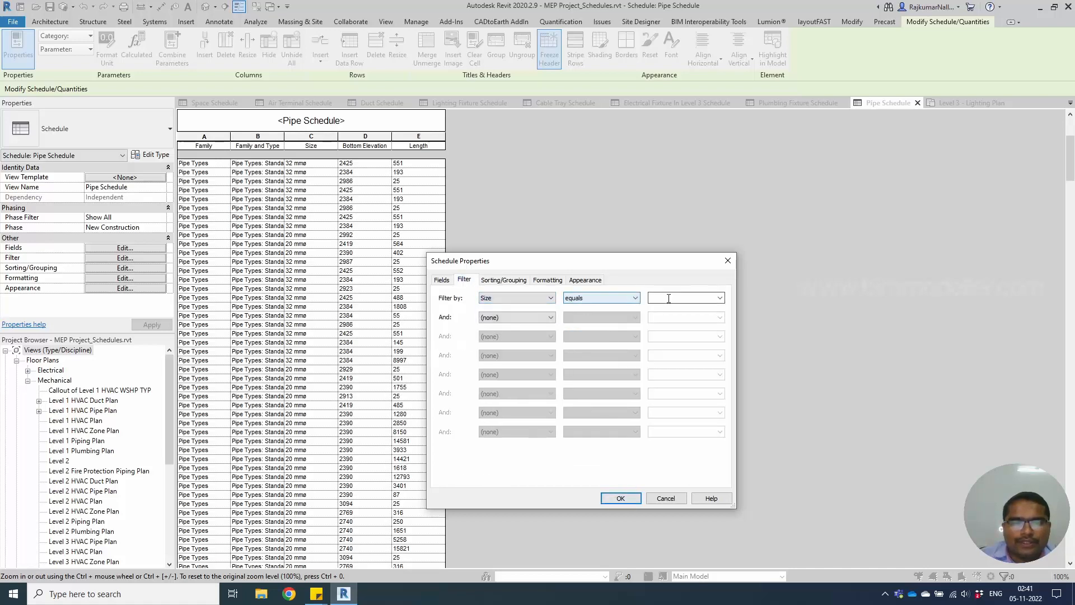
{"action": "left_click", "coordinate": [721, 298]}
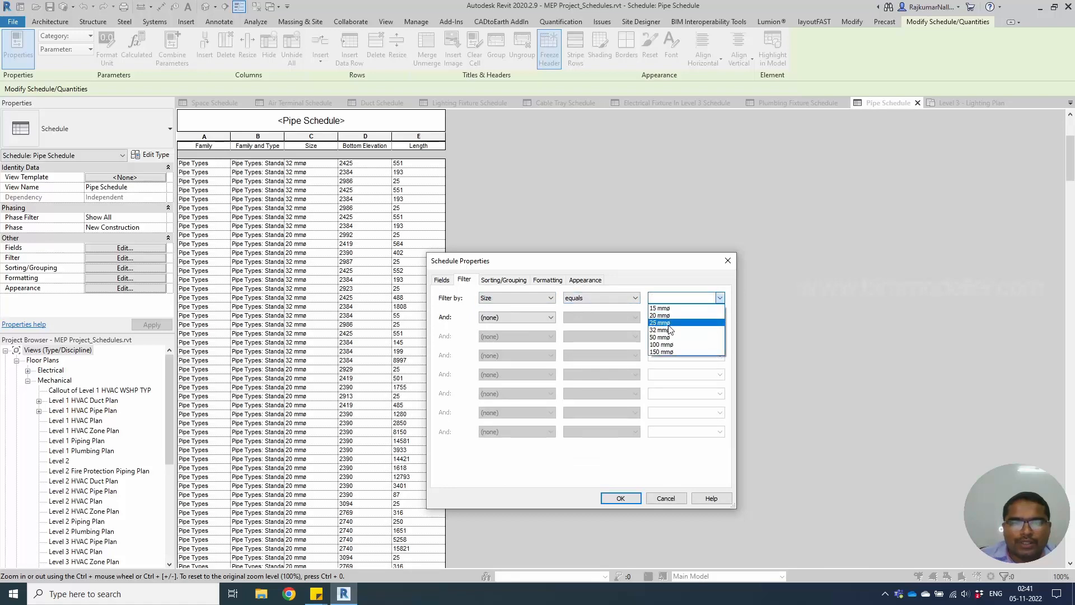
{"action": "left_click", "coordinate": [668, 324]}
{"action": "left_click", "coordinate": [622, 498]}
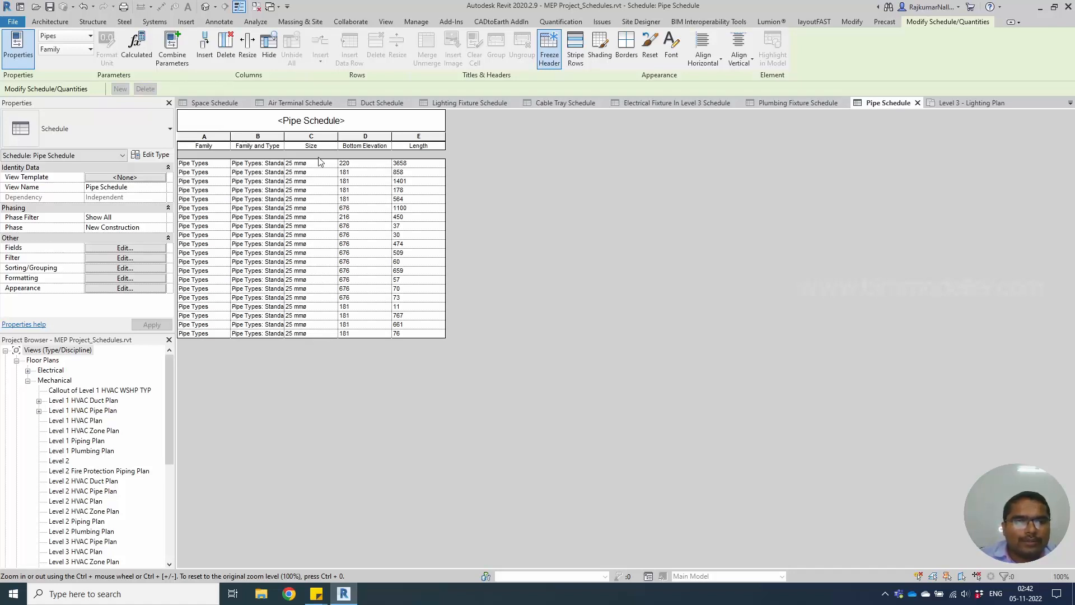
Rename the title of the filtered pipe schedule to "Pipe 25mm Schedule"
{"action": "left_click", "coordinate": [310, 125]}
{"action": "left_click", "coordinate": [305, 116]}
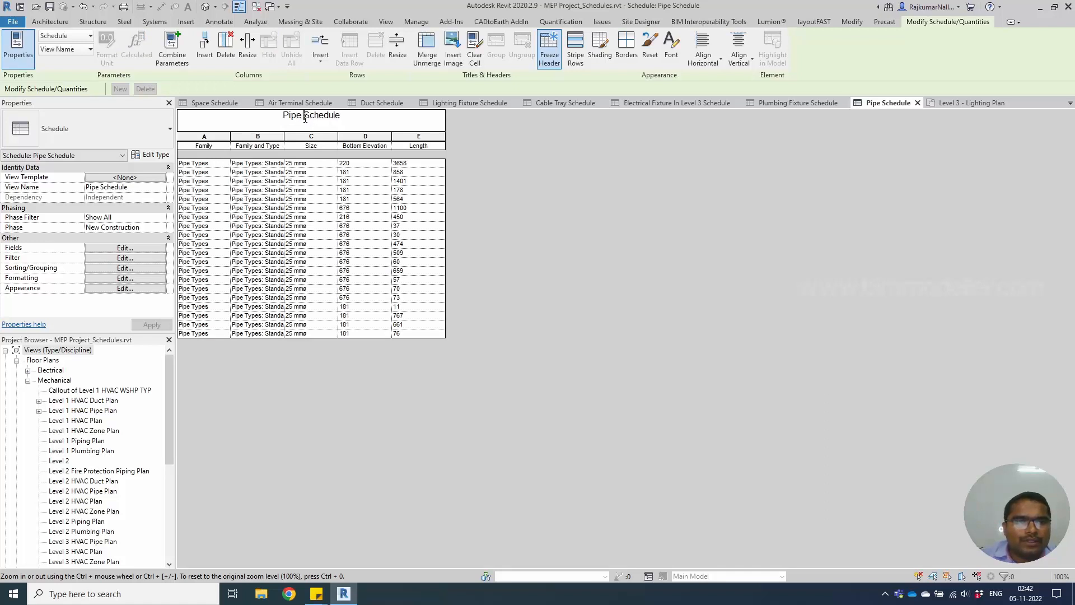
{"action": "type", "text": "25mm"}
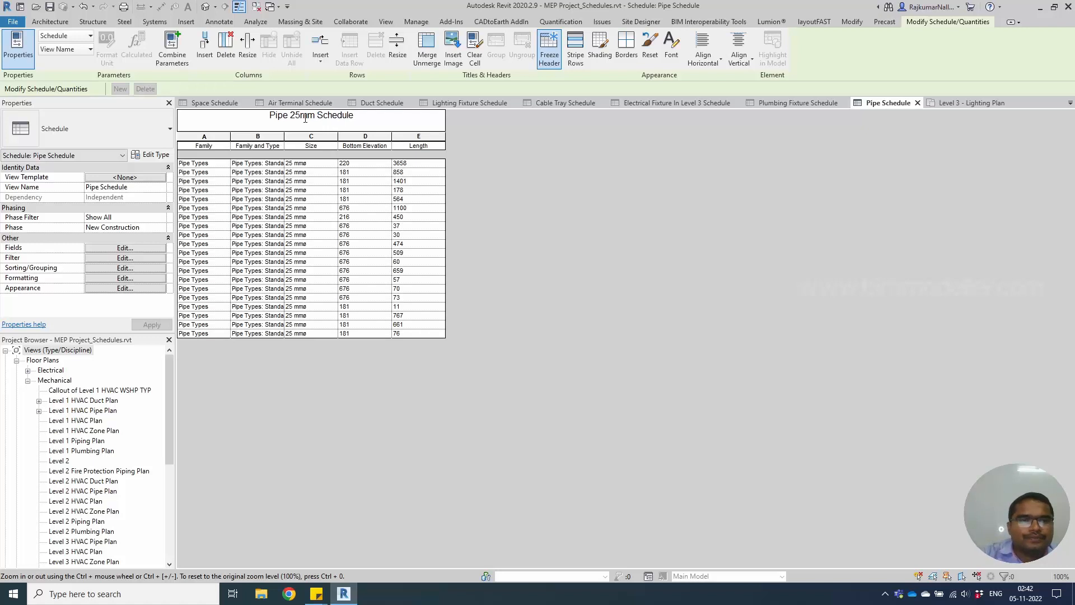
{"action": "key", "text": "Return"}
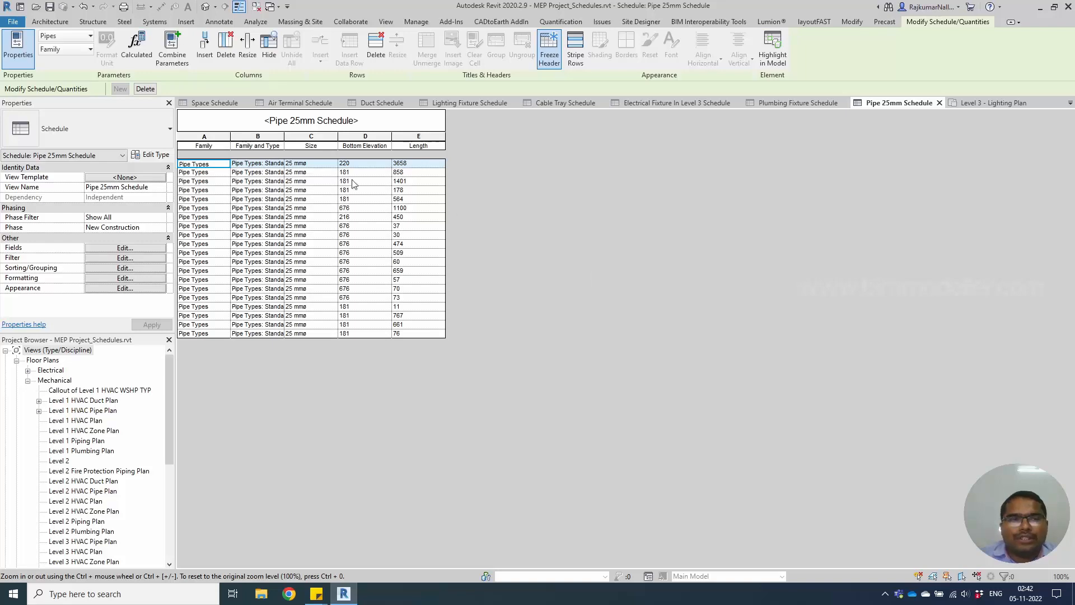
Filter the Space Schedule by Name with the "begins with" condition so that only the Corridor spaces are listed
{"action": "left_click", "coordinate": [214, 103]}
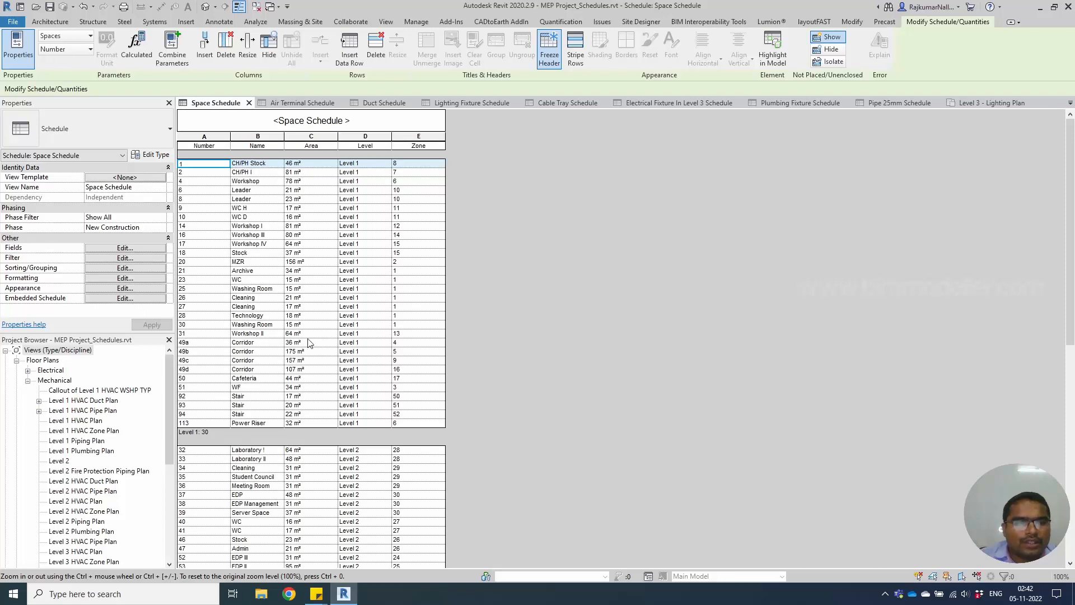
{"action": "left_click", "coordinate": [137, 258]}
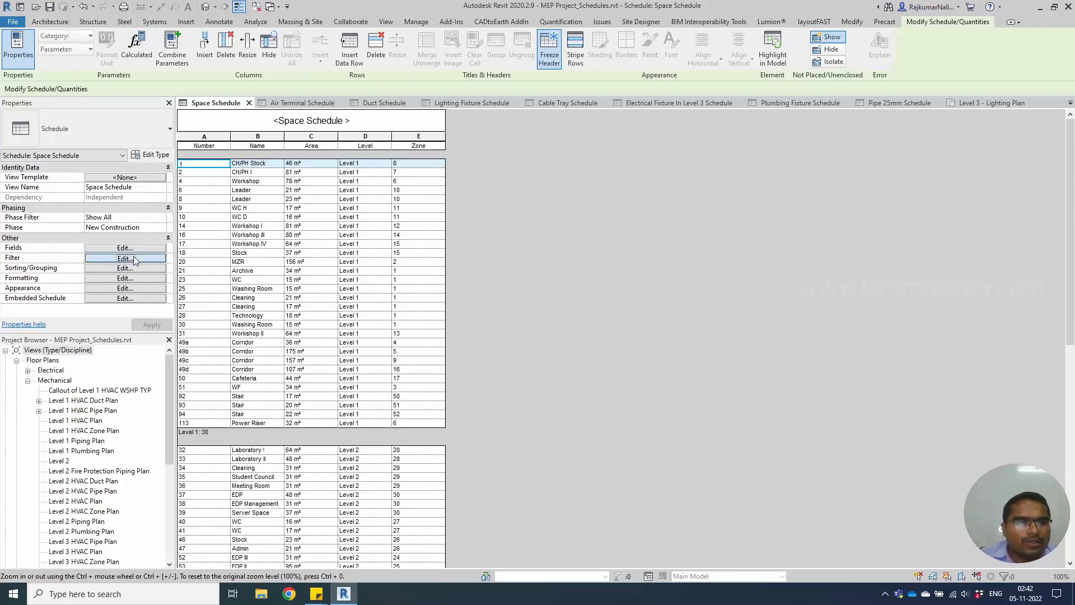
{"action": "left_click", "coordinate": [533, 296]}
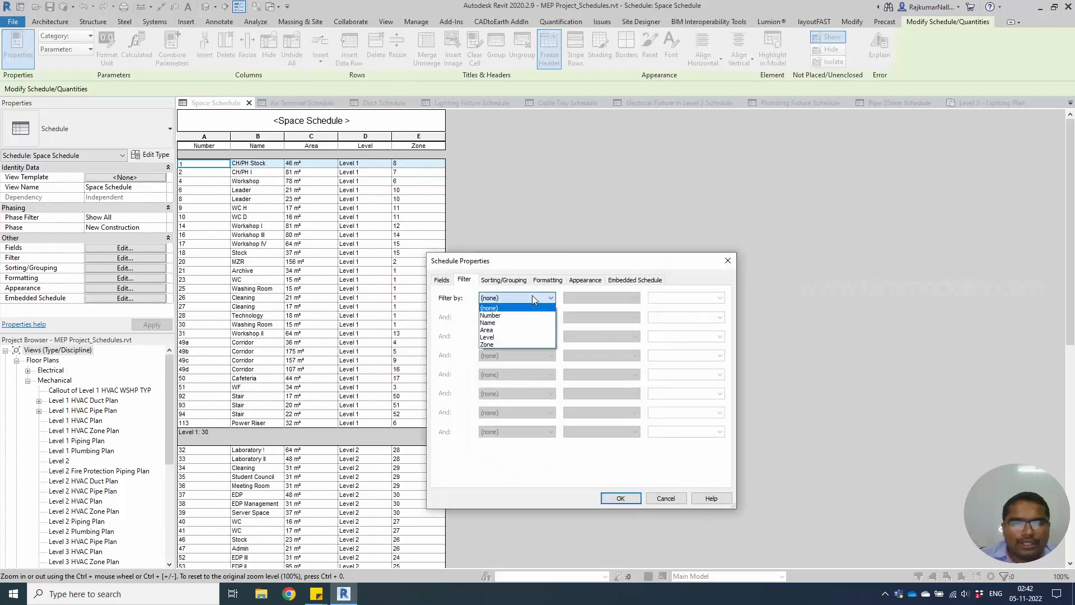
{"action": "left_click", "coordinate": [525, 325]}
{"action": "left_click", "coordinate": [616, 298]}
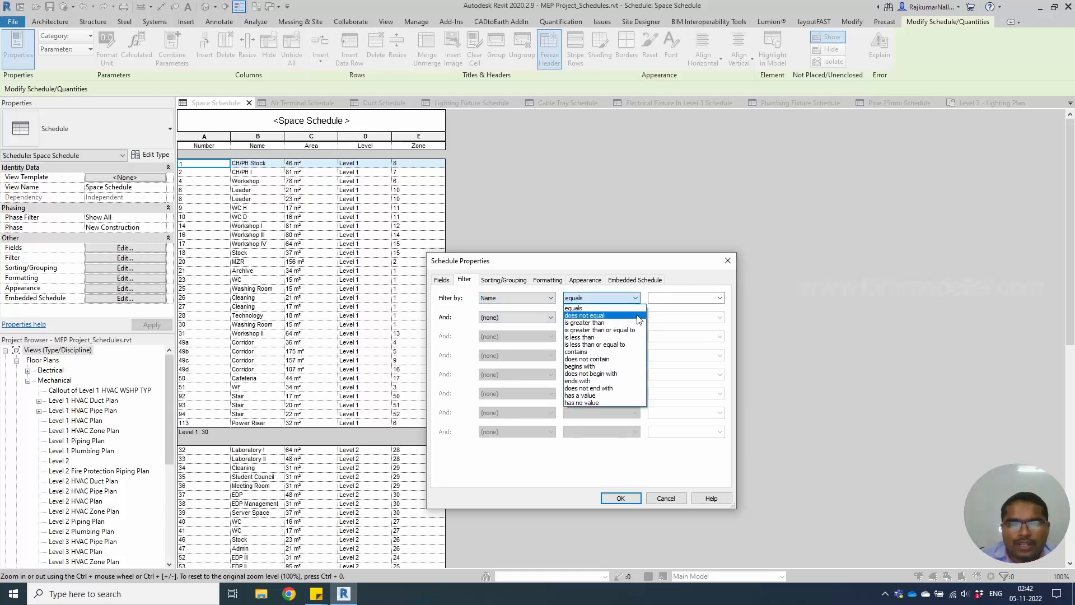
{"action": "left_click", "coordinate": [618, 367]}
{"action": "left_click", "coordinate": [670, 297]}
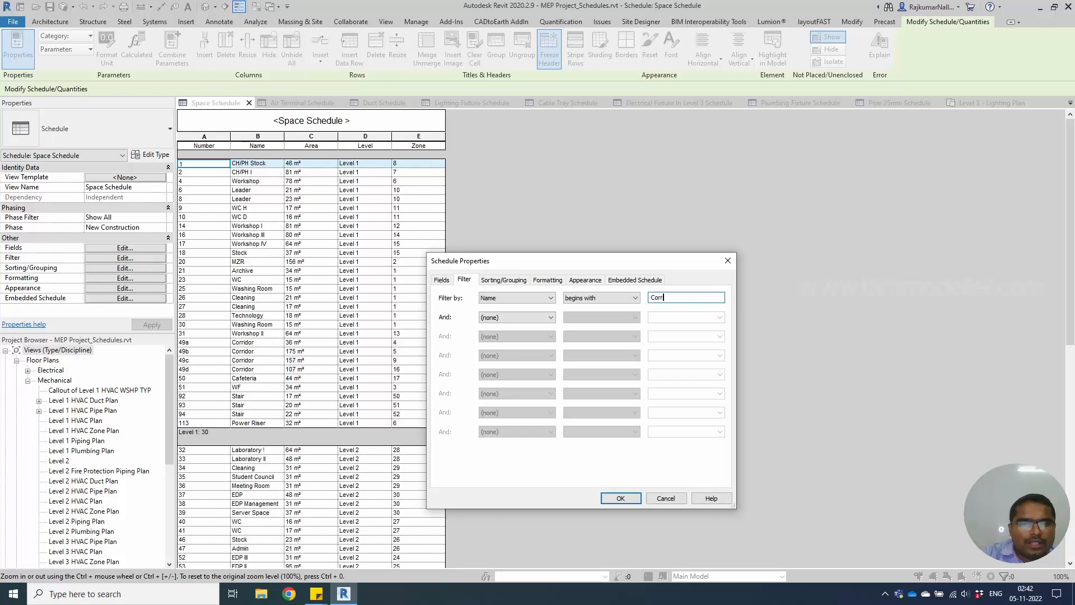
{"action": "left_click", "coordinate": [620, 498]}
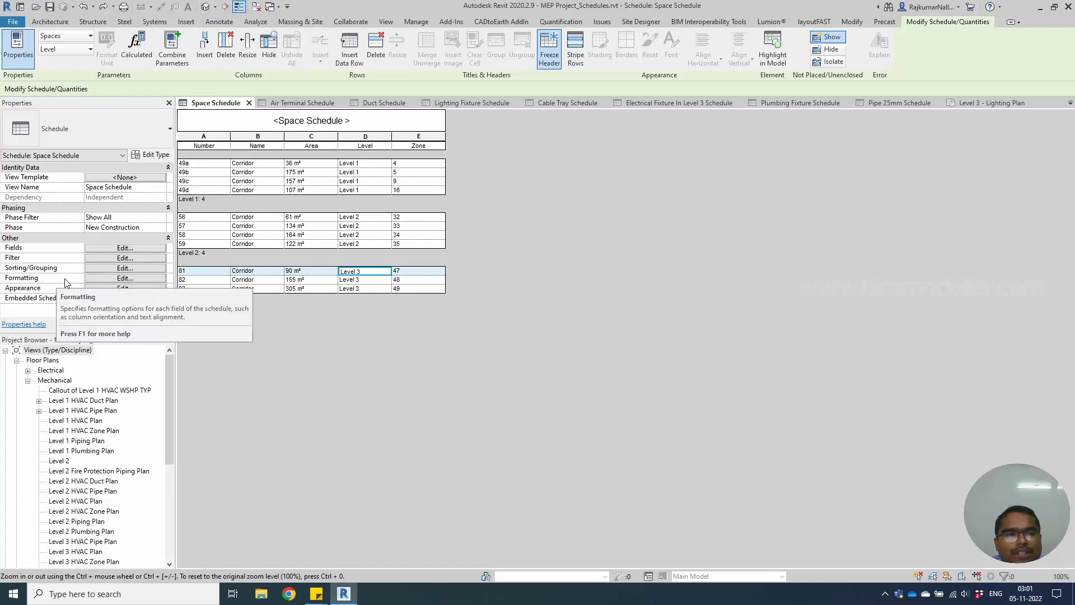
Set the heading orientation of the space schedule's Number field to Vertical
{"action": "left_click", "coordinate": [124, 278]}
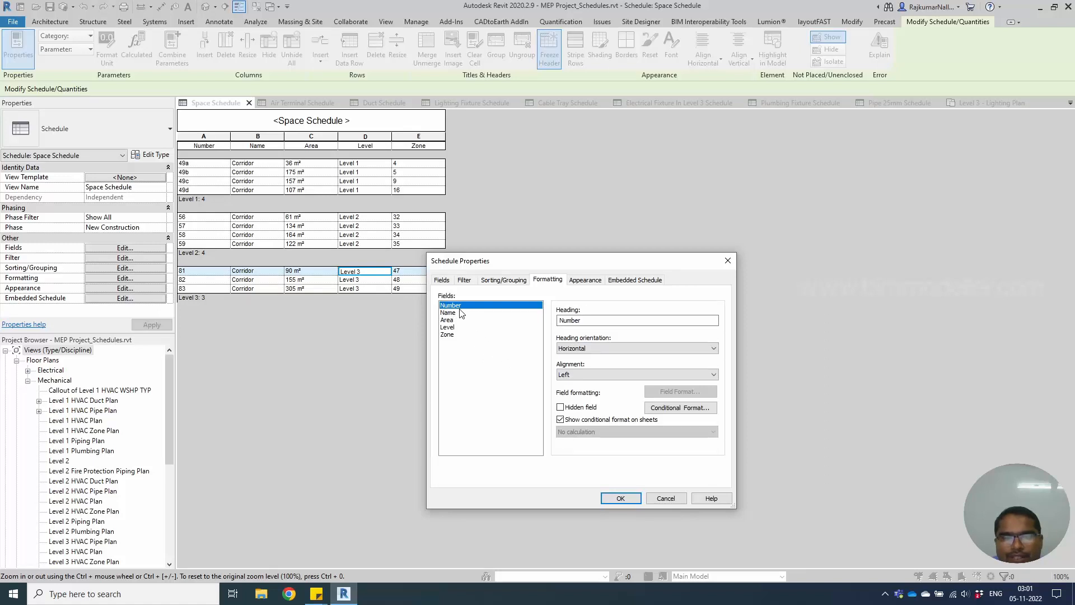
{"action": "left_click", "coordinate": [581, 350]}
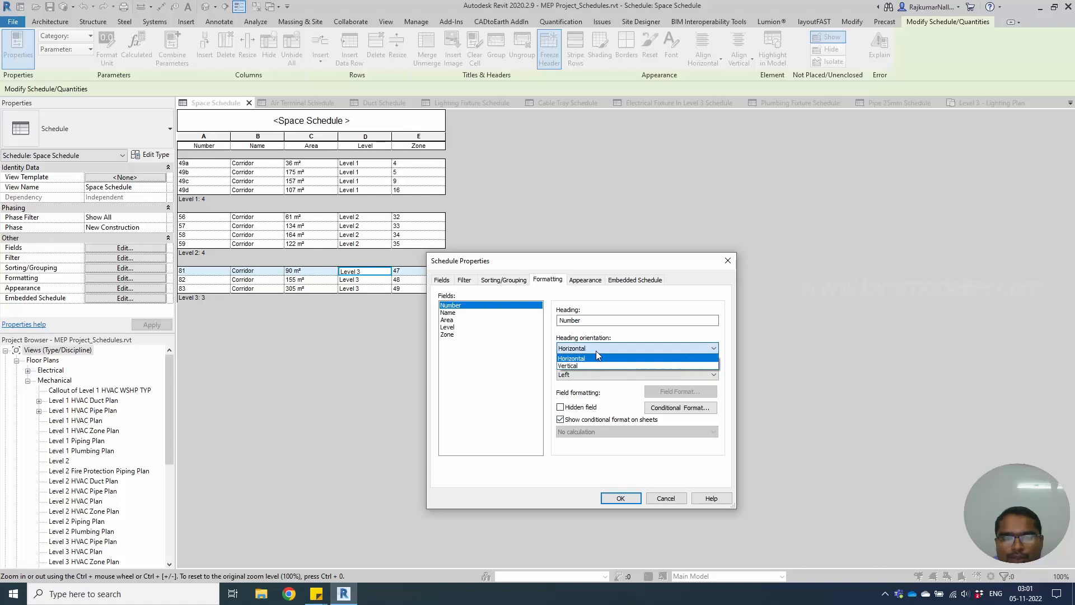
{"action": "left_click", "coordinate": [593, 365]}
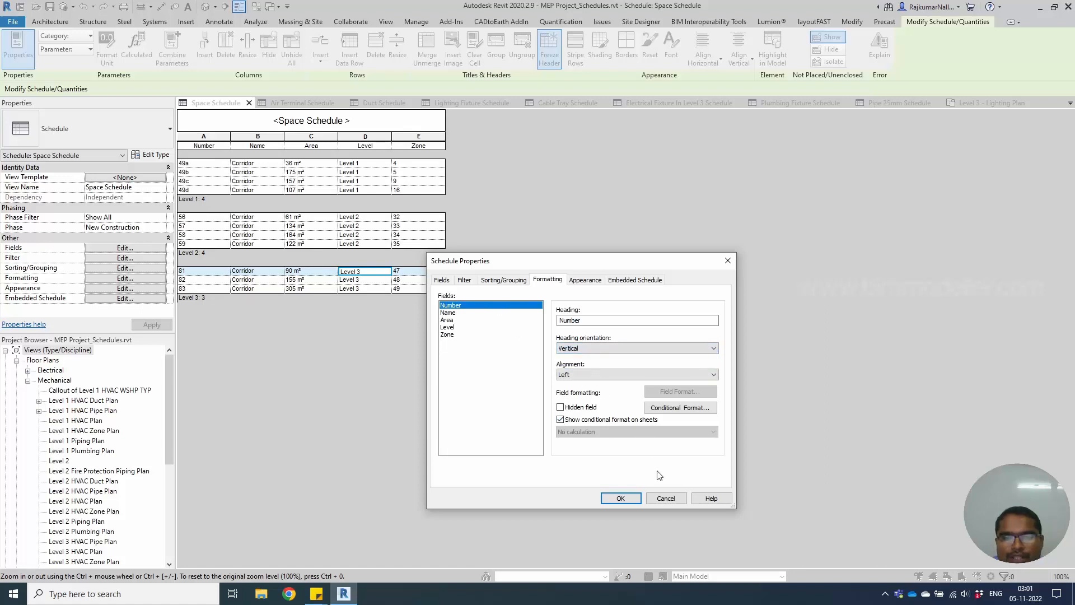
{"action": "left_click", "coordinate": [621, 499]}
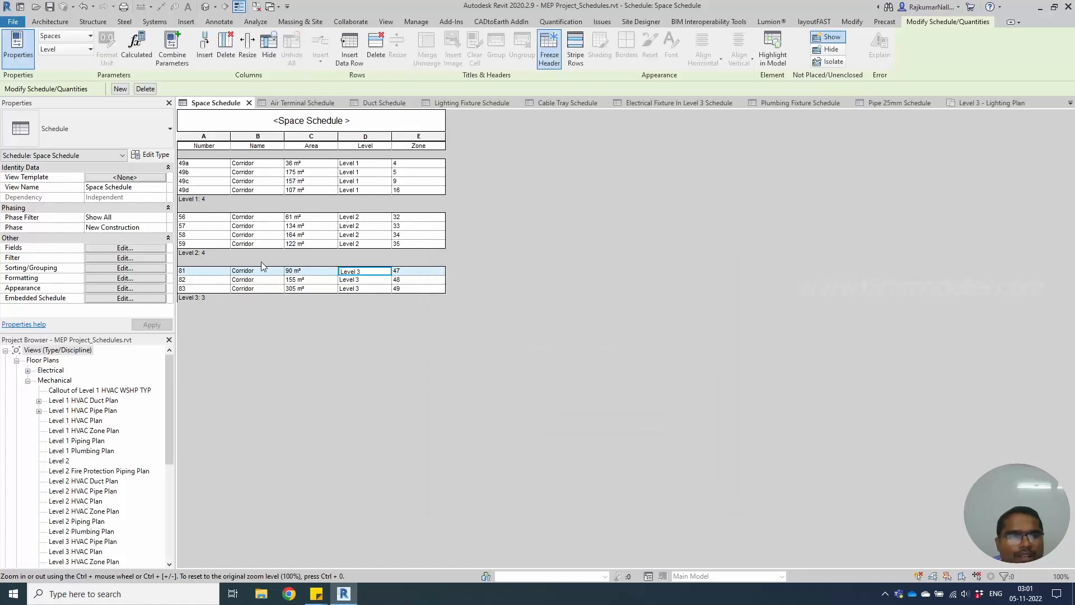
Hide the Number and Name fields of the space schedule, dismissing the save reminder without saving
{"action": "left_click", "coordinate": [121, 269]}
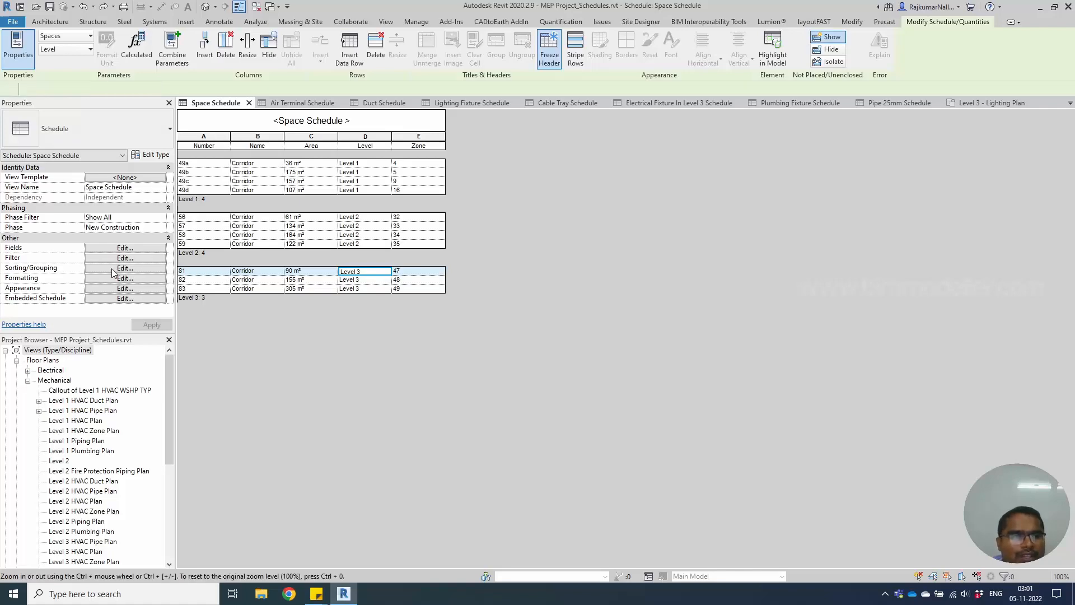
{"action": "left_click", "coordinate": [115, 277]}
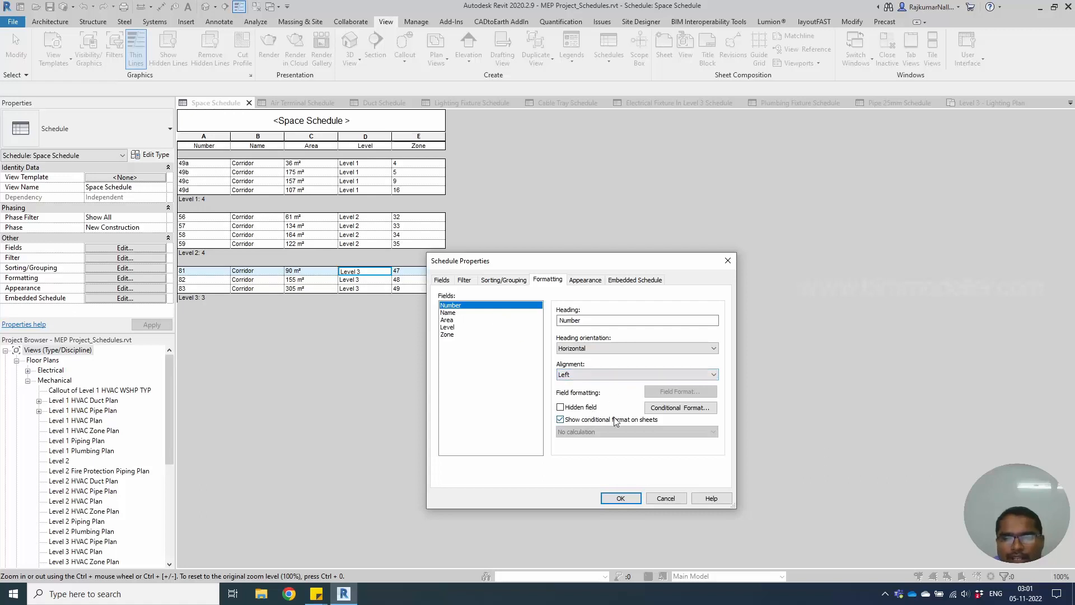
{"action": "left_click", "coordinate": [584, 412]}
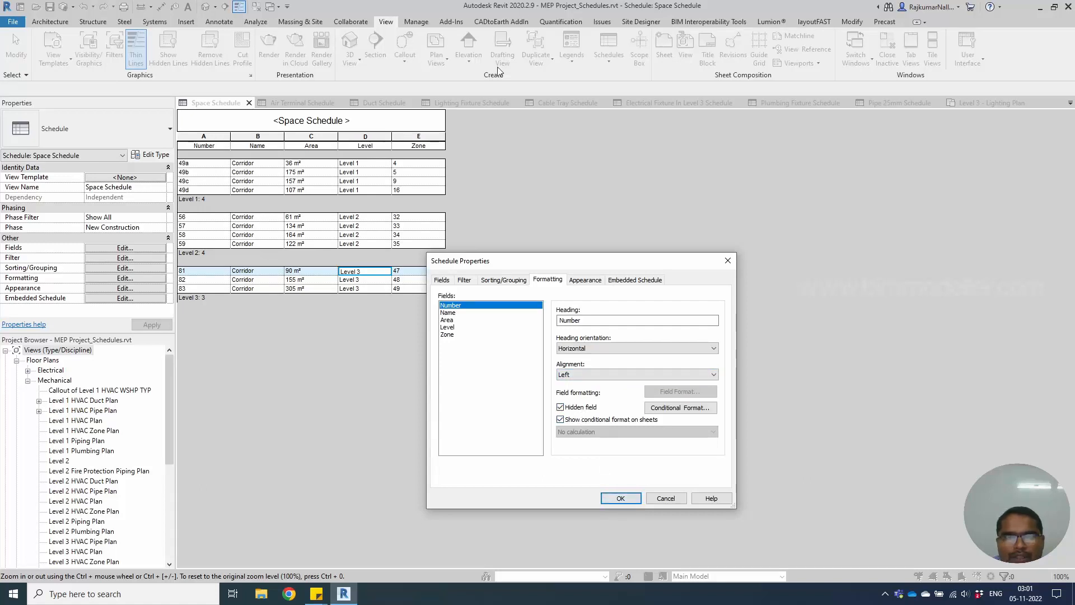
{"action": "left_click", "coordinate": [622, 499]}
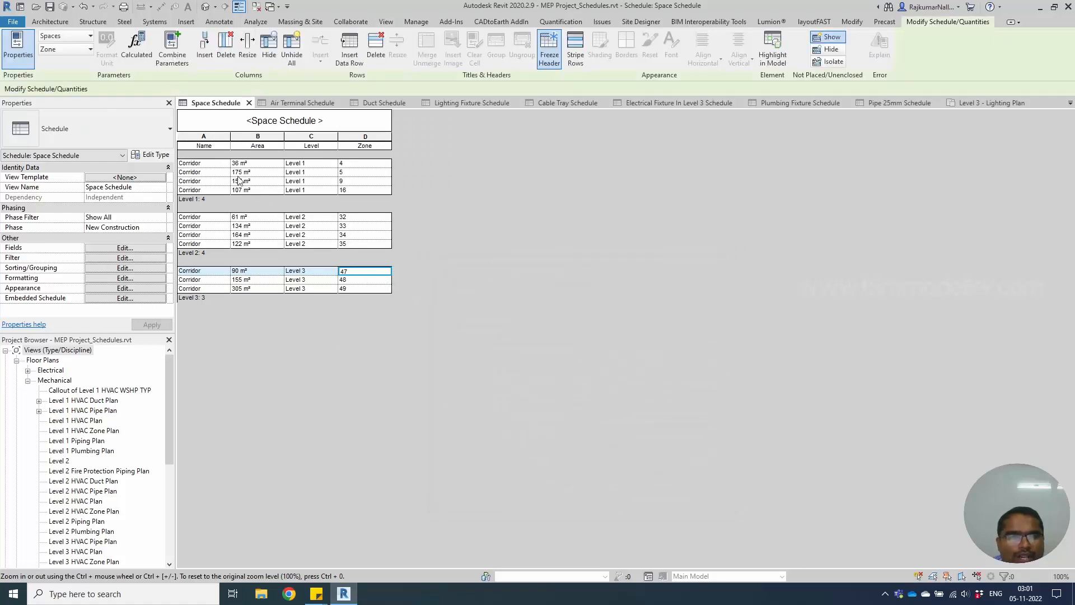
{"action": "double_click", "coordinate": [222, 164]}
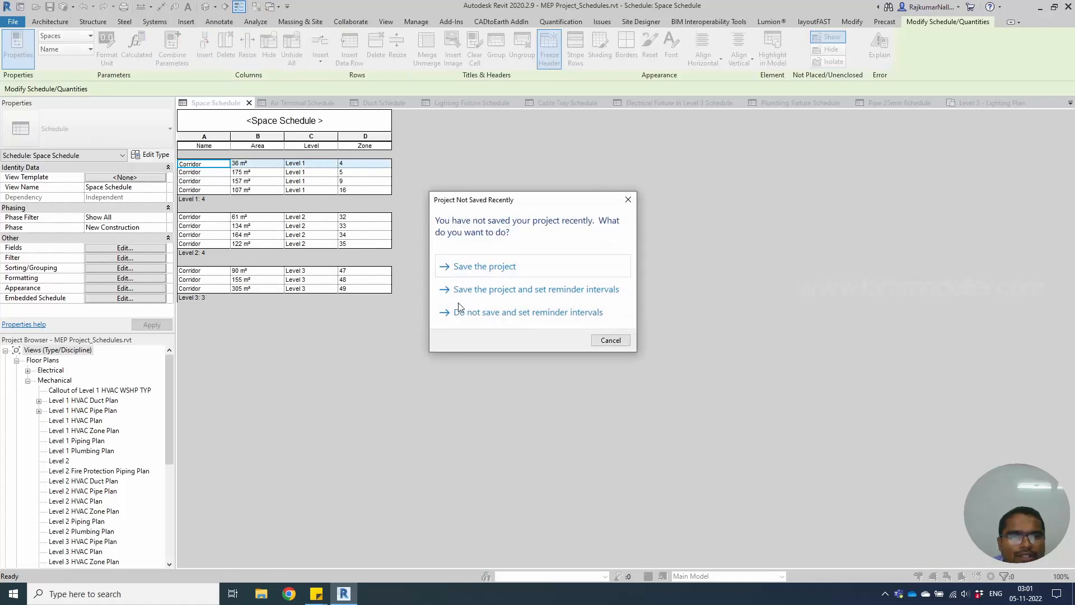
{"action": "left_click", "coordinate": [608, 340]}
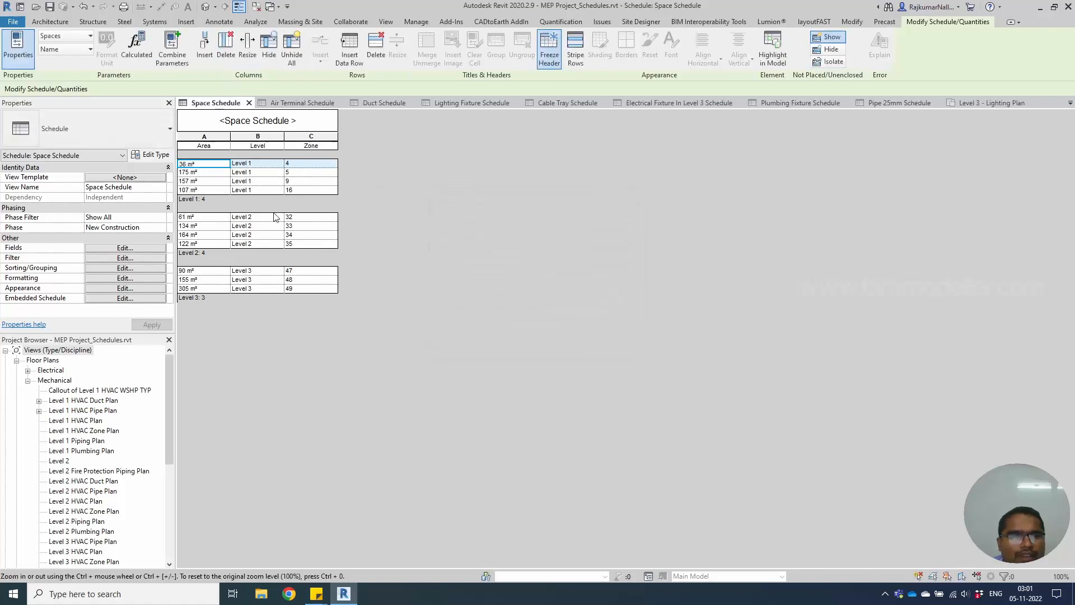
Unhide the Number and Name fields in the space schedule's formatting
{"action": "left_click", "coordinate": [119, 278]}
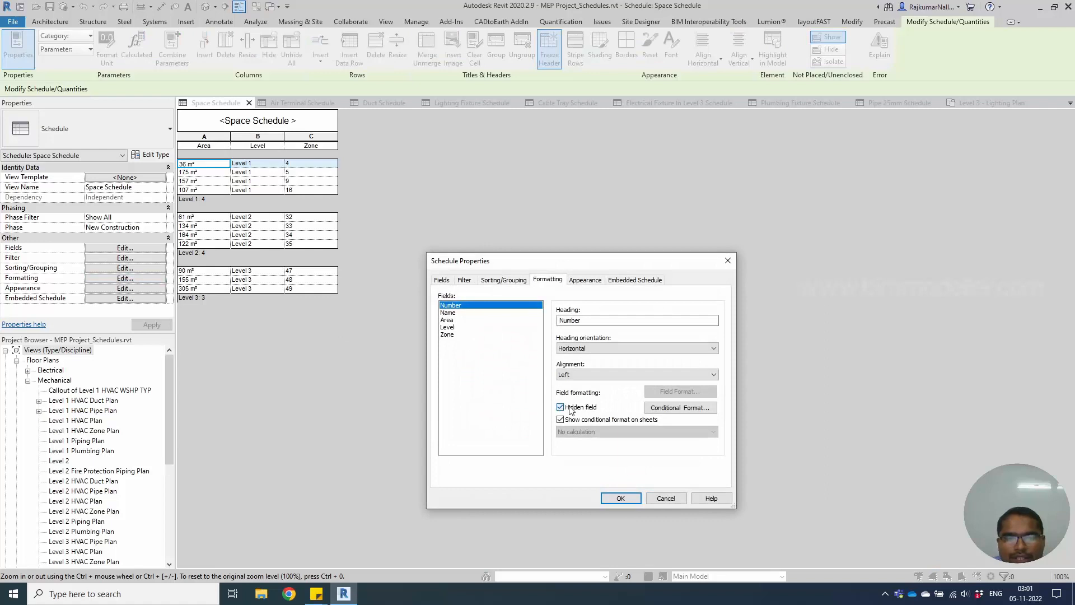
{"action": "left_click", "coordinate": [465, 313]}
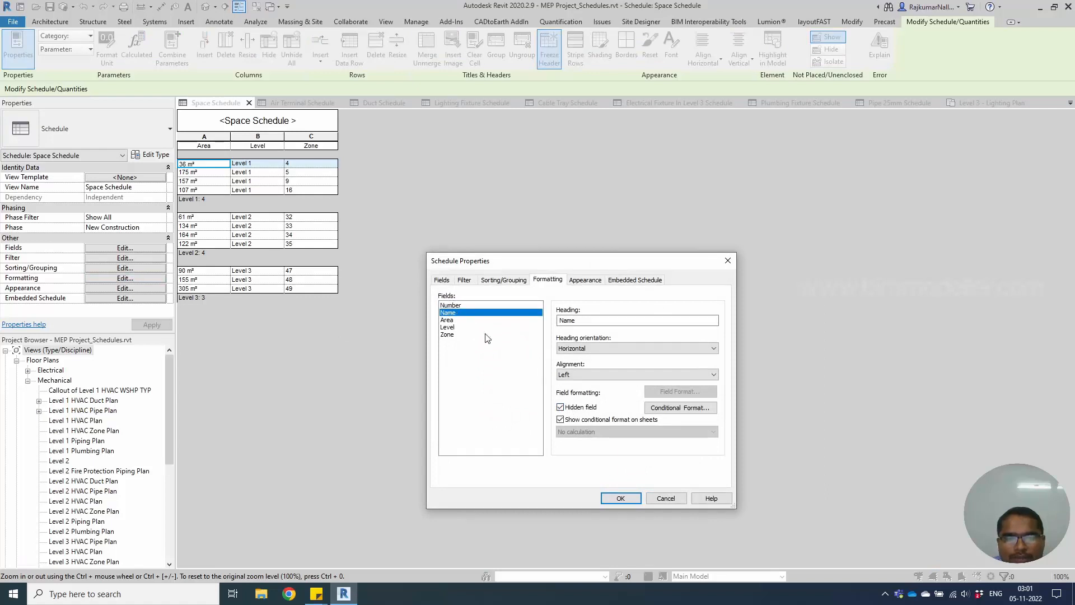
{"action": "left_click", "coordinate": [579, 408]}
{"action": "left_click", "coordinate": [621, 498]}
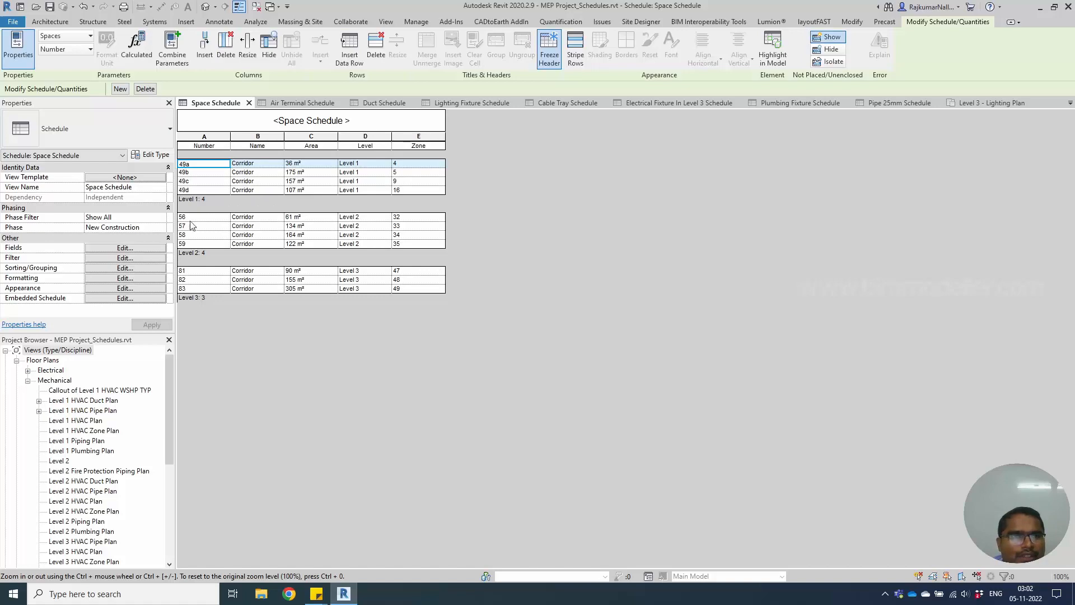
Enable grand totals in the space schedule's sorting and grouping, using the Title, count, and totals option
{"action": "left_click", "coordinate": [117, 289]}
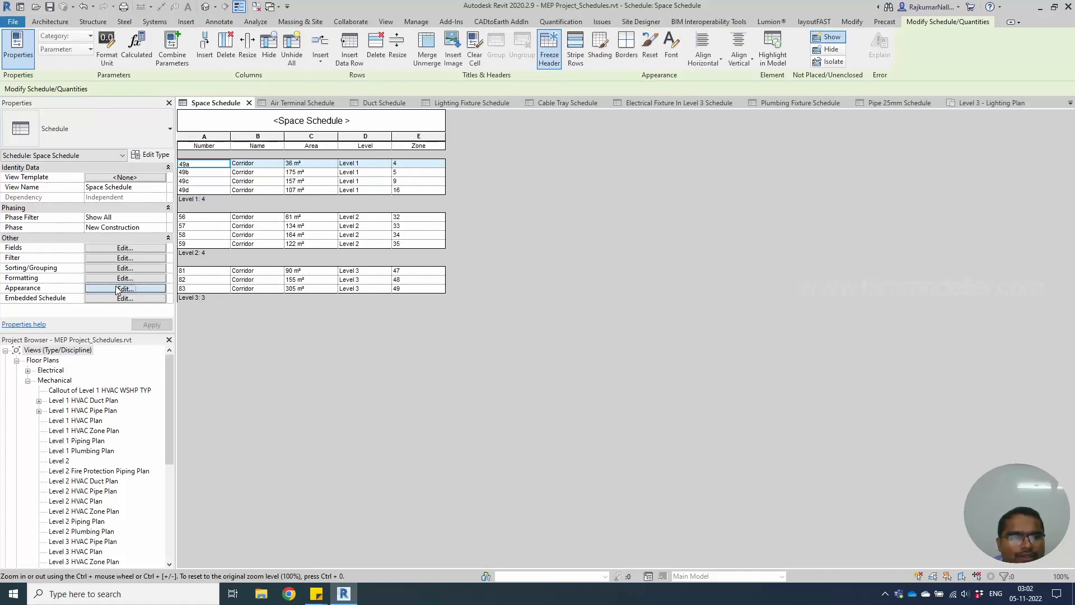
{"action": "key", "text": "Escape"}
{"action": "left_click", "coordinate": [125, 278]}
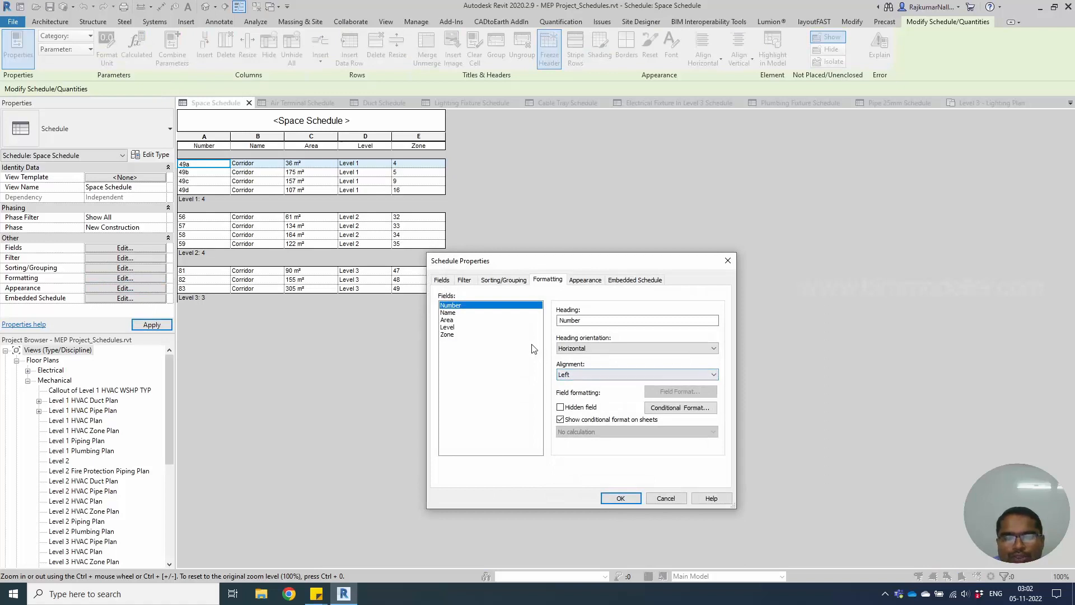
{"action": "left_click", "coordinate": [503, 280]}
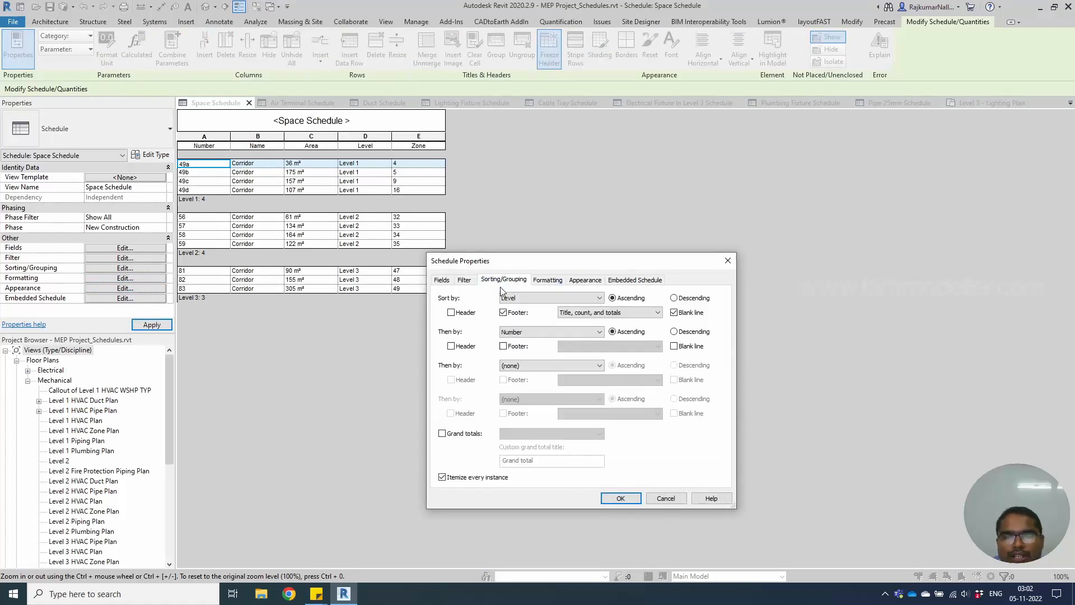
{"action": "left_click", "coordinate": [459, 437]}
{"action": "left_click", "coordinate": [534, 435]}
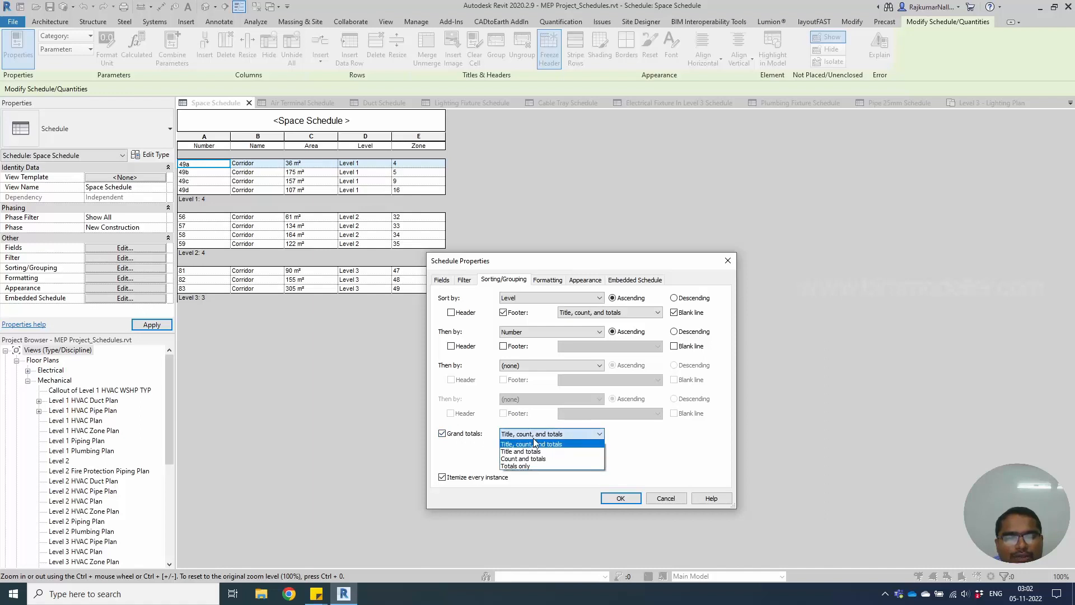
{"action": "left_click", "coordinate": [533, 444]}
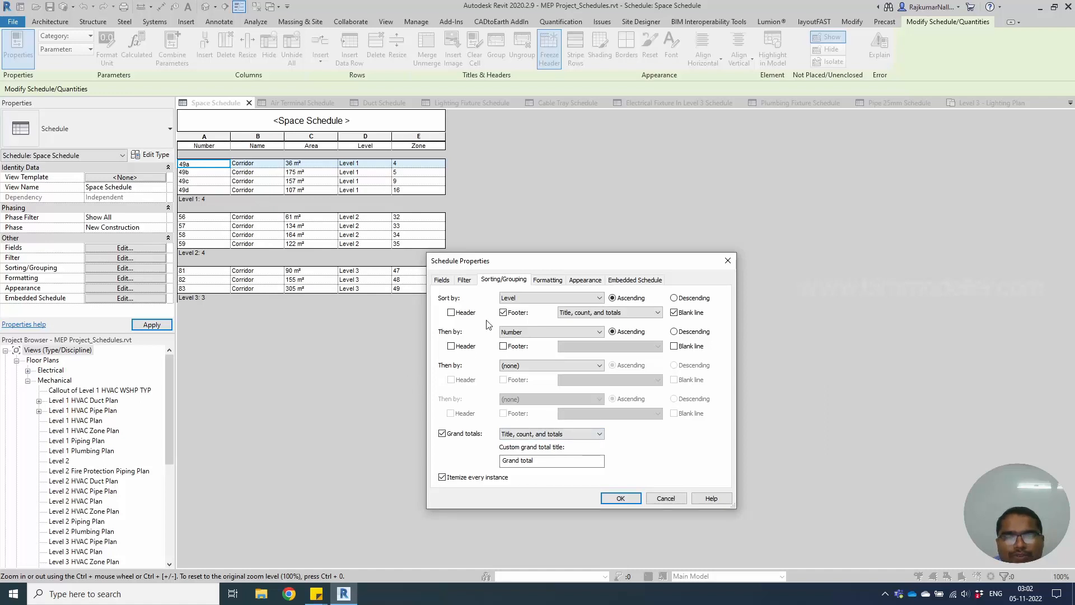
{"action": "left_click", "coordinate": [465, 280]}
{"action": "left_click", "coordinate": [488, 280]}
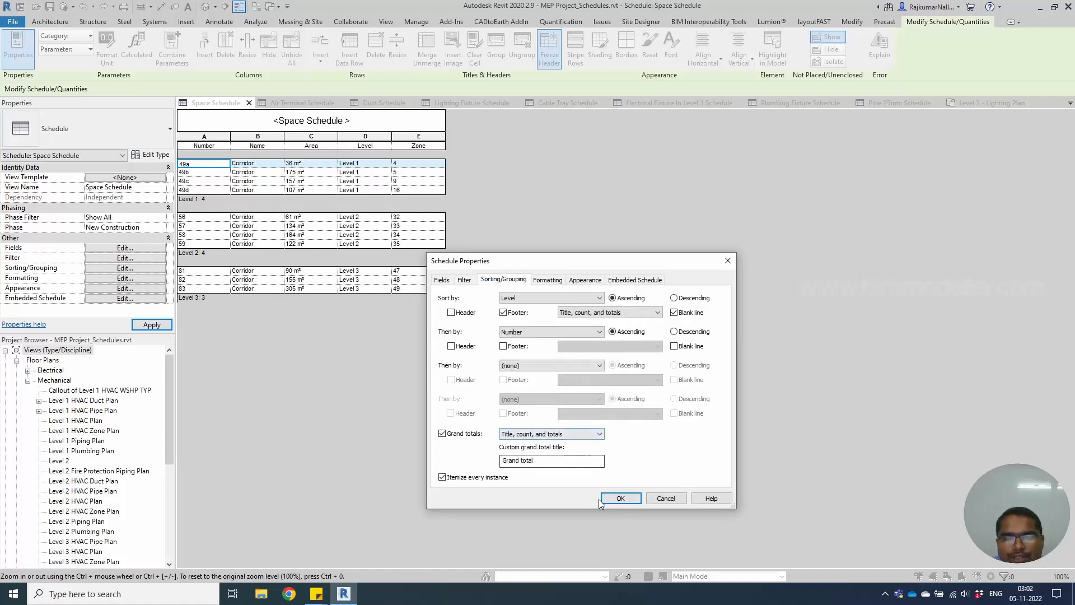
{"action": "left_click", "coordinate": [621, 498]}
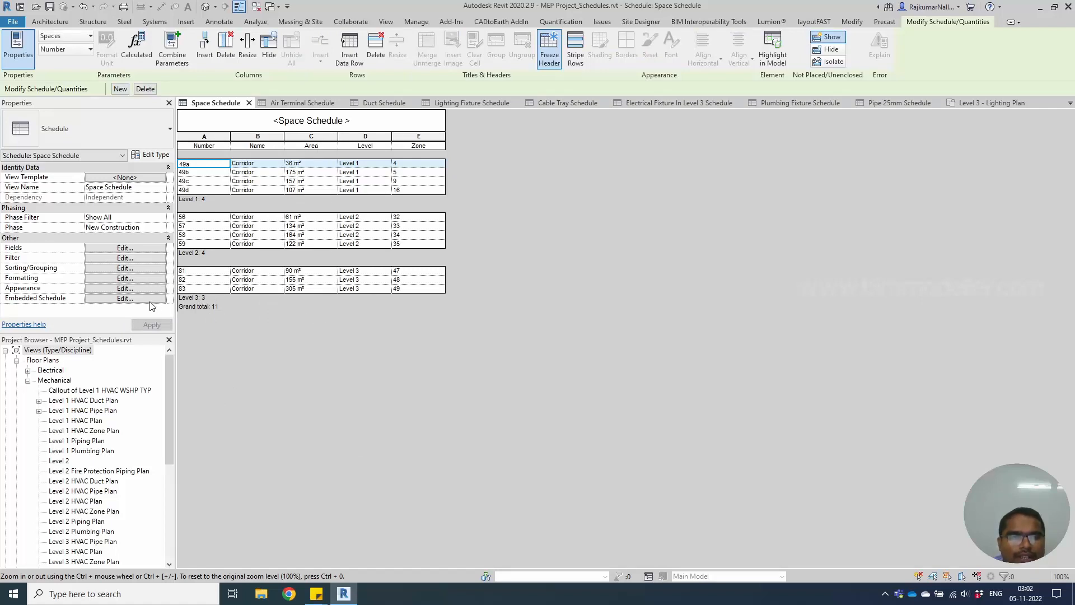
Examine the unit format options of the schedule's Area field and leave them without keeping changes
{"action": "left_click", "coordinate": [122, 279]}
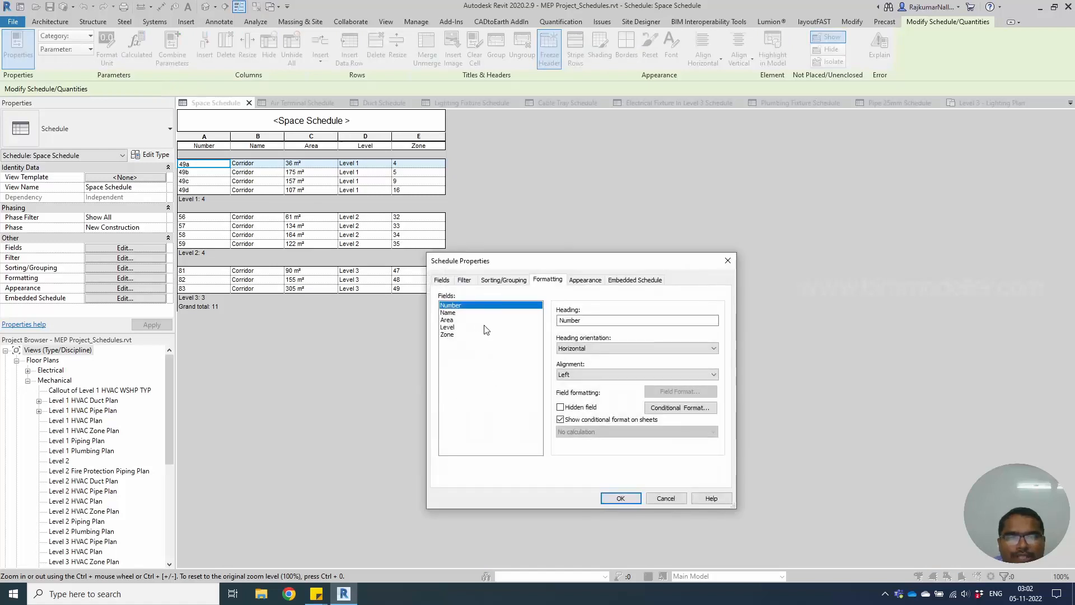
{"action": "left_click", "coordinate": [473, 320]}
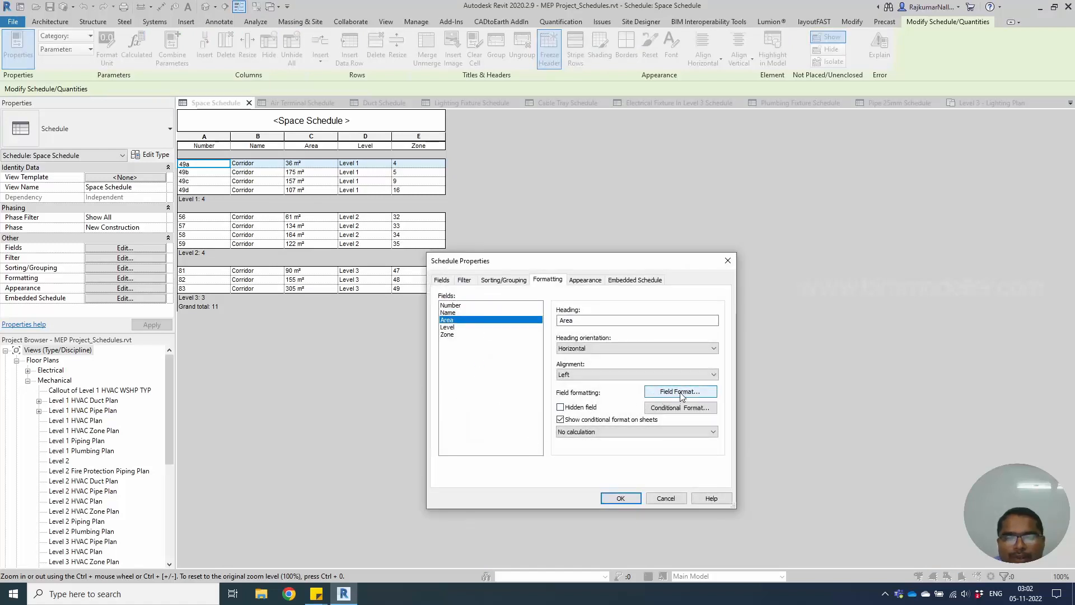
{"action": "left_click", "coordinate": [681, 395]}
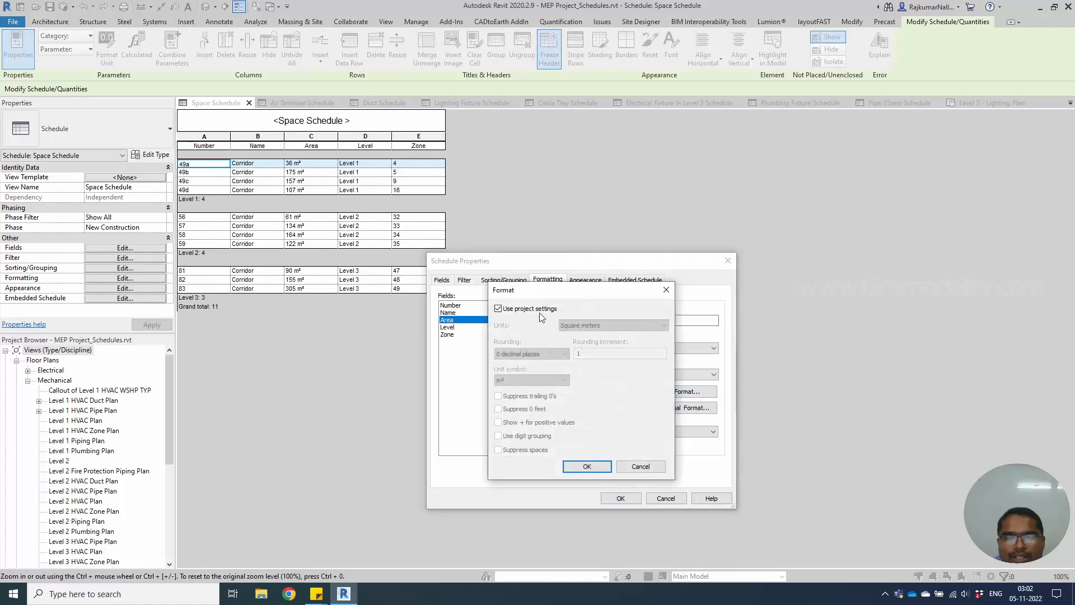
{"action": "left_click", "coordinate": [536, 311]}
{"action": "left_click", "coordinate": [536, 311]}
{"action": "left_click", "coordinate": [642, 467]}
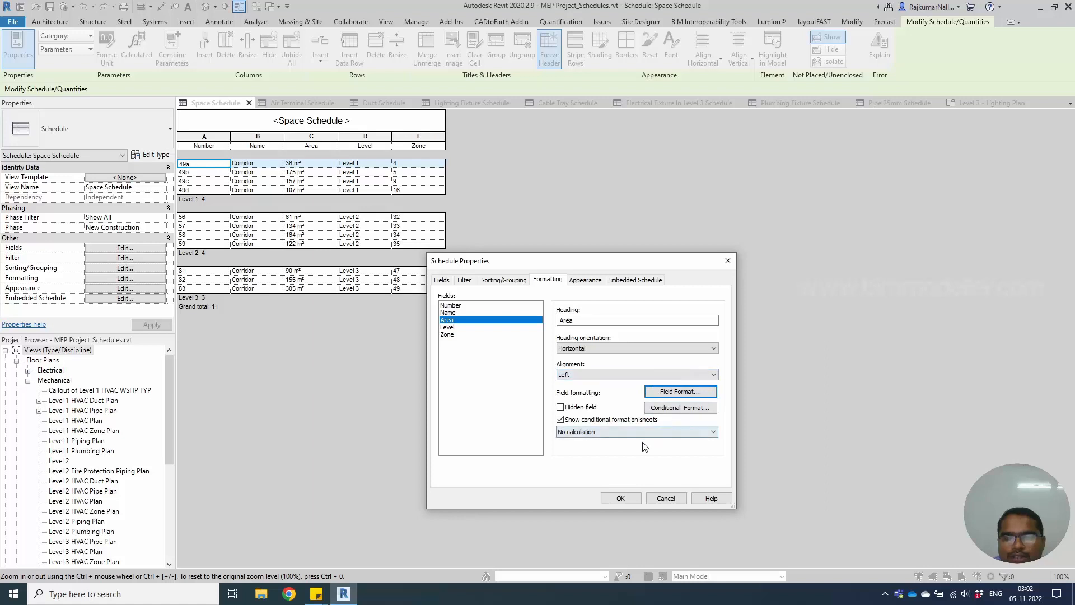
Set the Area field's calculation to Calculate totals and apply it to the space schedule
{"action": "left_click", "coordinate": [570, 433]}
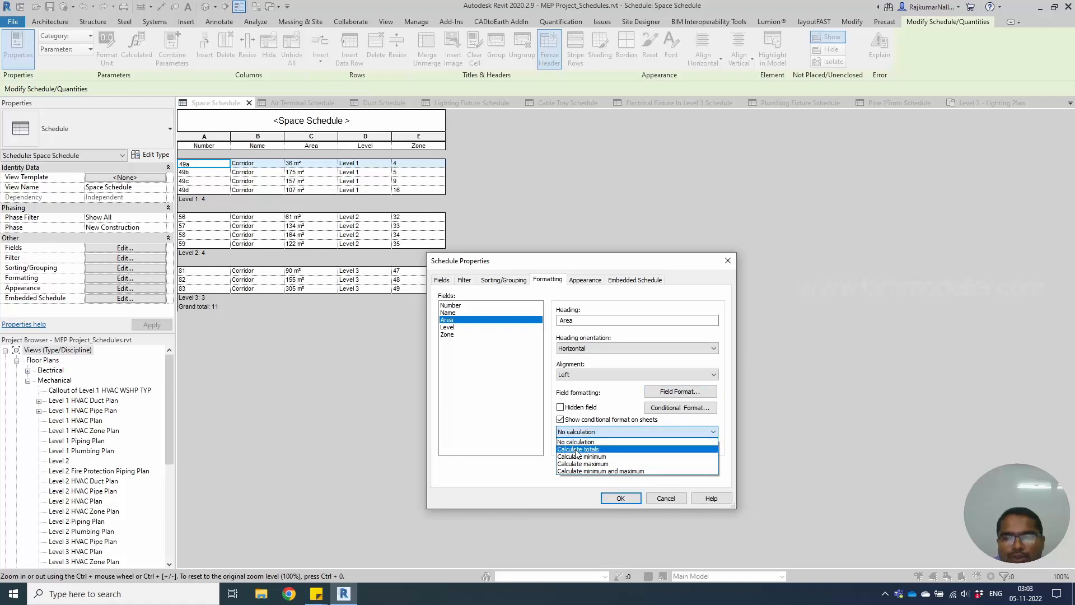
{"action": "left_click", "coordinate": [577, 450]}
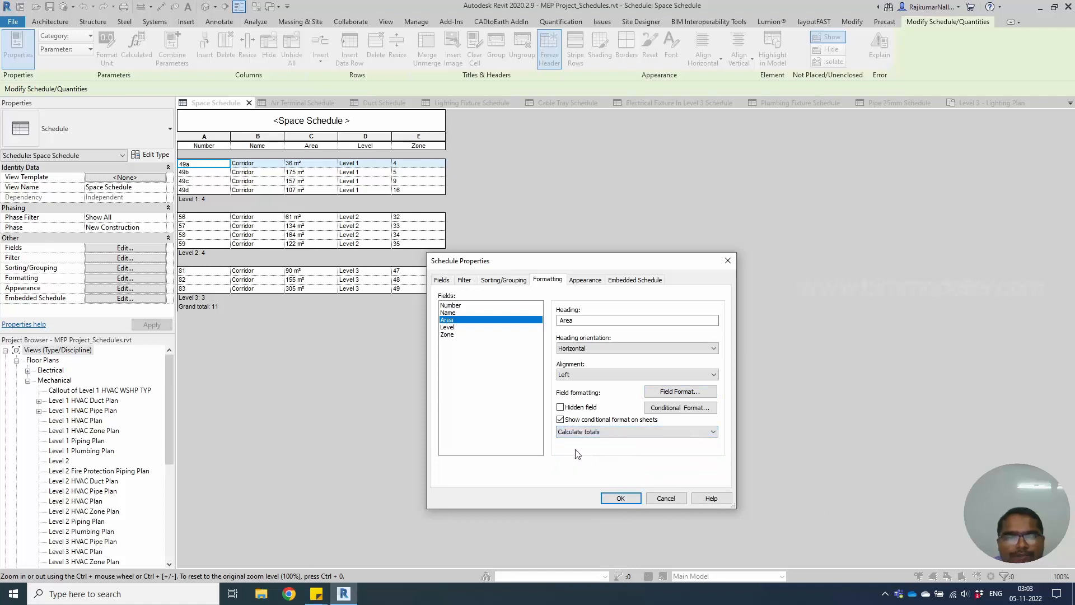
{"action": "left_click", "coordinate": [618, 498]}
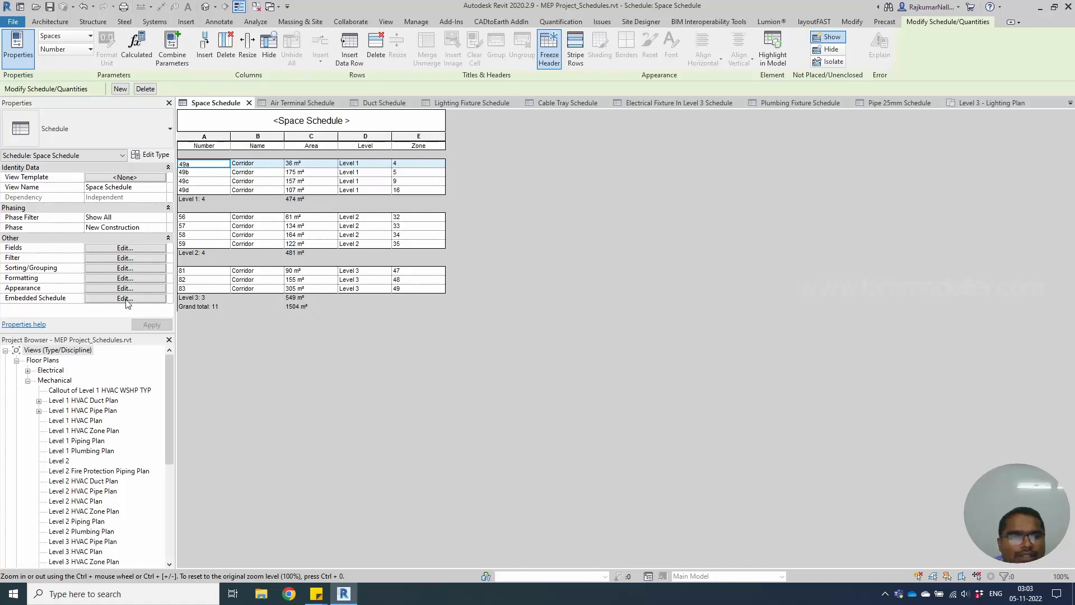
Turn off grand totals in the space schedule's sorting and grouping
{"action": "left_click", "coordinate": [111, 267]}
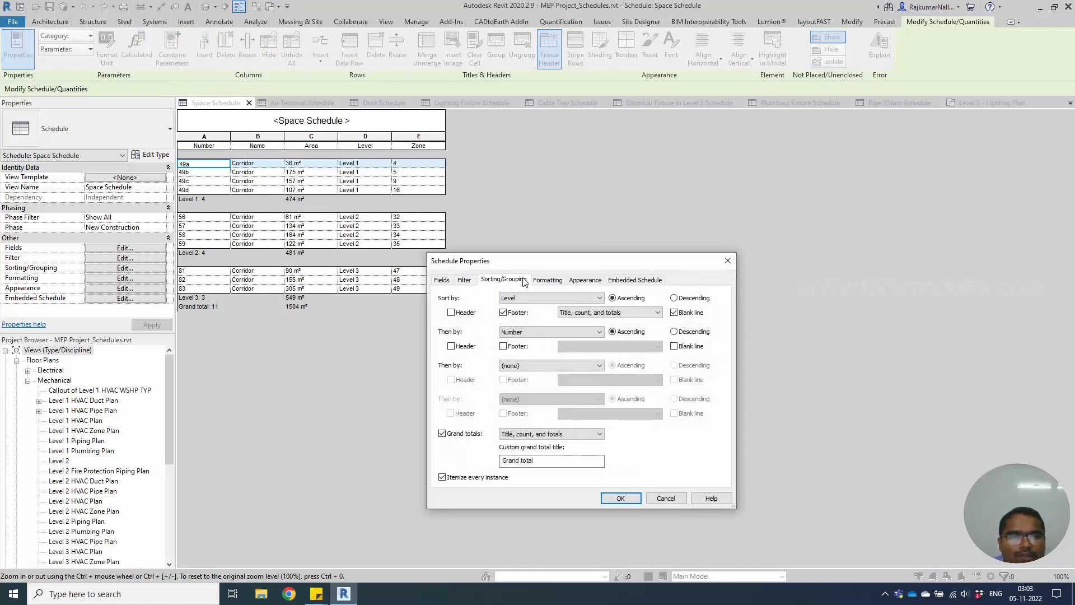
{"action": "left_click", "coordinate": [548, 280]}
{"action": "left_click", "coordinate": [444, 321]}
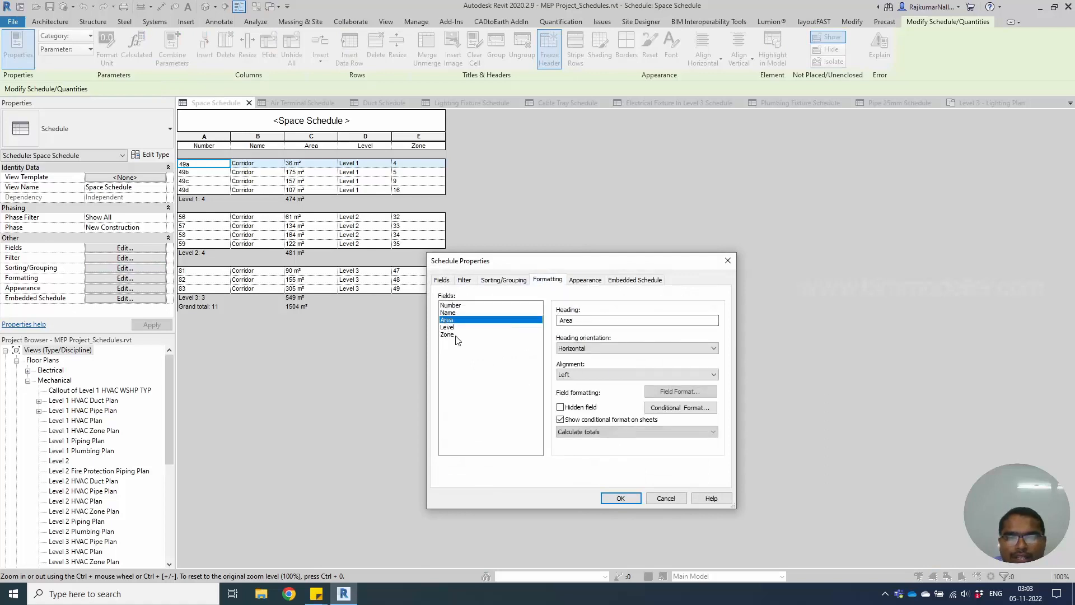
{"action": "left_click", "coordinate": [504, 280]}
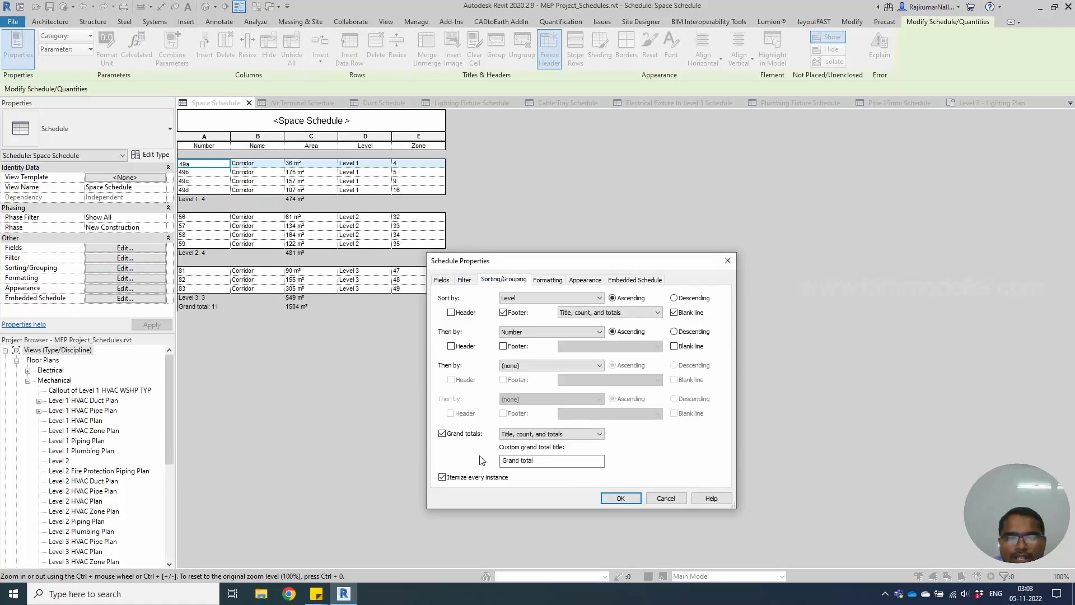
{"action": "left_click", "coordinate": [464, 434]}
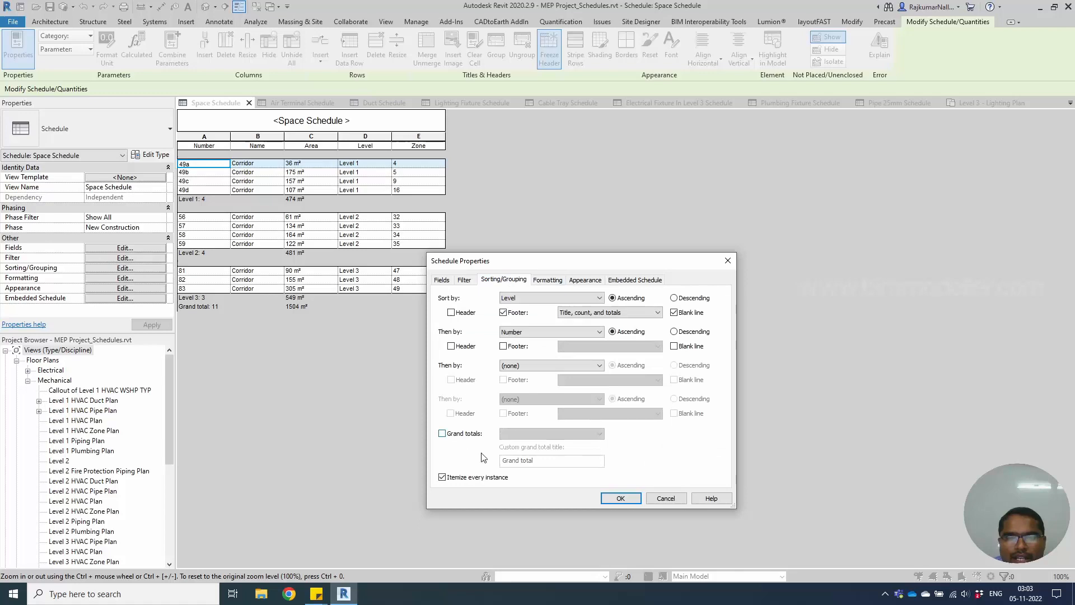
{"action": "left_click", "coordinate": [616, 498]}
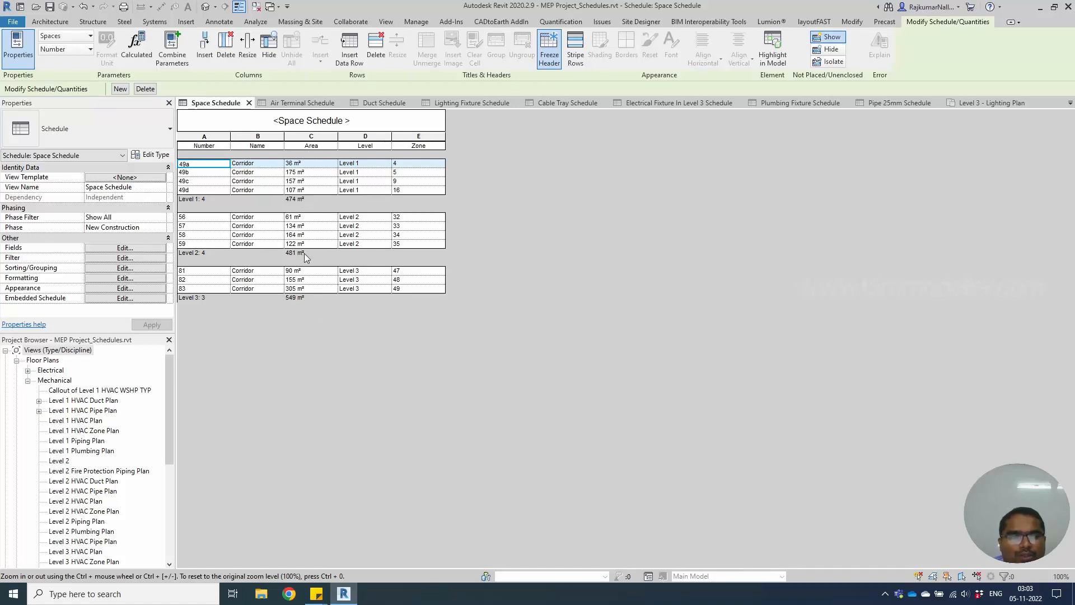
Turn the space schedule's grand totals back on with Title, count, and totals
{"action": "left_click", "coordinate": [135, 268]}
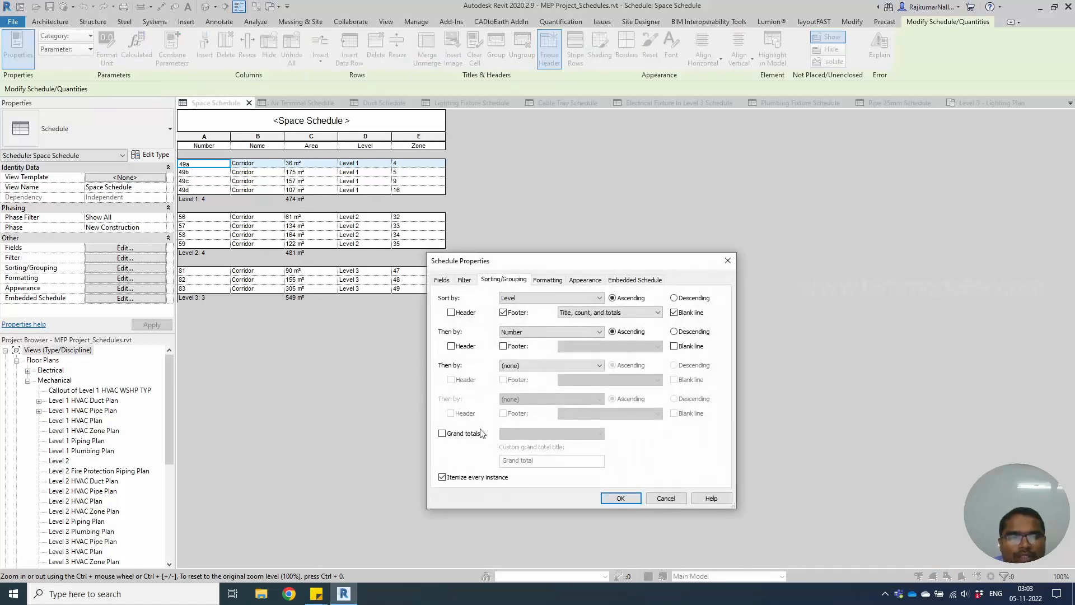
{"action": "left_click", "coordinate": [443, 433]}
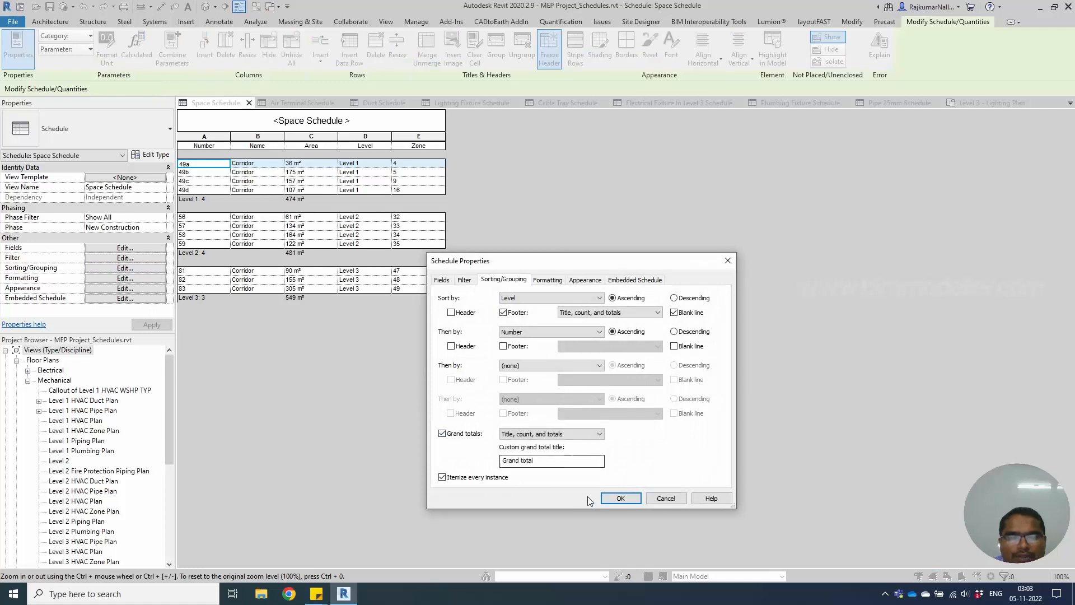
{"action": "left_click", "coordinate": [619, 499]}
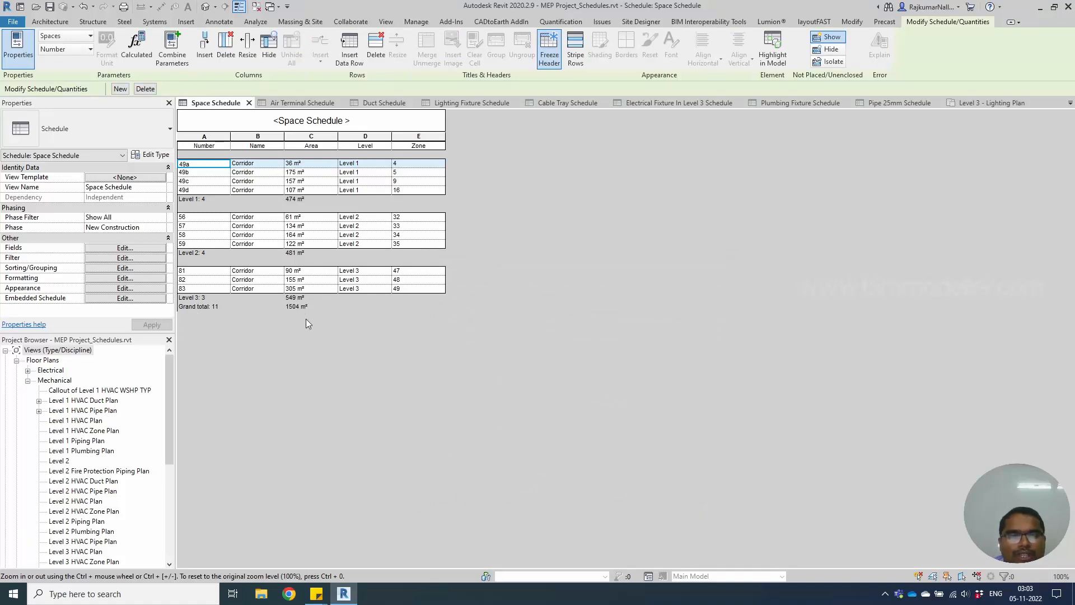
Add the Average Estimated Illumination field to the space schedule's scheduled fields and apply it
{"action": "left_click", "coordinate": [141, 277]}
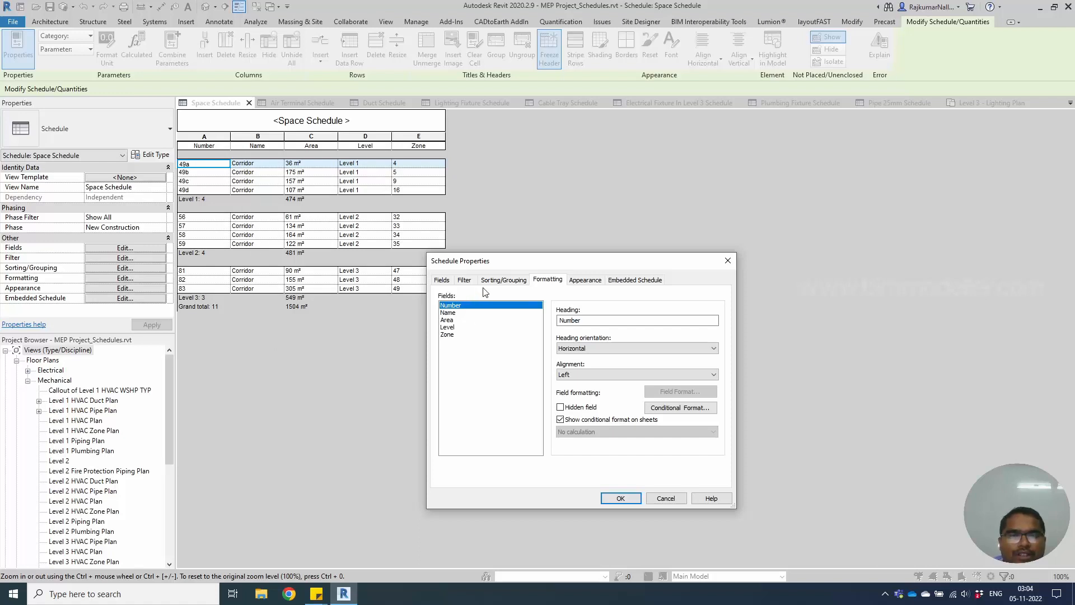
{"action": "left_click", "coordinate": [441, 282]}
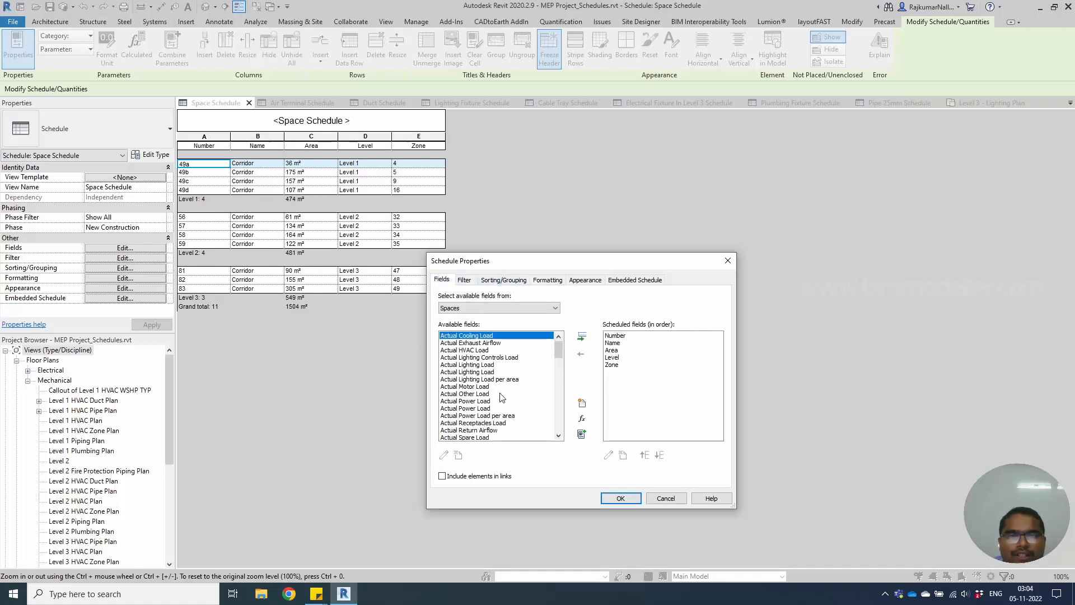
{"action": "scroll", "coordinate": [487, 388], "scroll_direction": "down", "scroll_amount": 1}
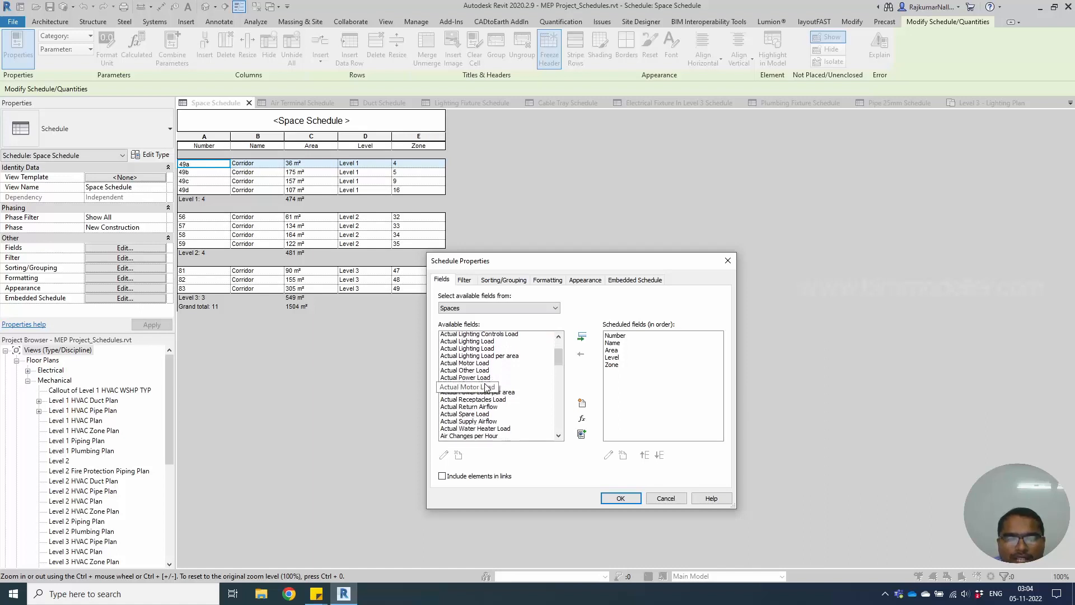
{"action": "scroll", "coordinate": [487, 387], "scroll_direction": "down", "scroll_amount": 2}
{"action": "left_click", "coordinate": [506, 415]}
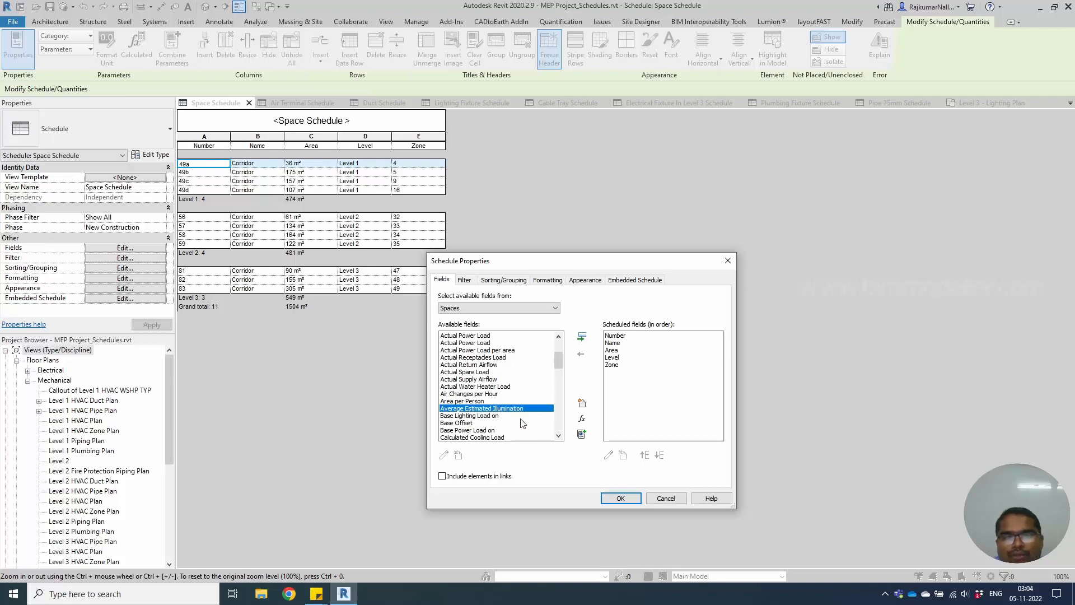
{"action": "scroll", "coordinate": [527, 427], "scroll_direction": "down", "scroll_amount": 2}
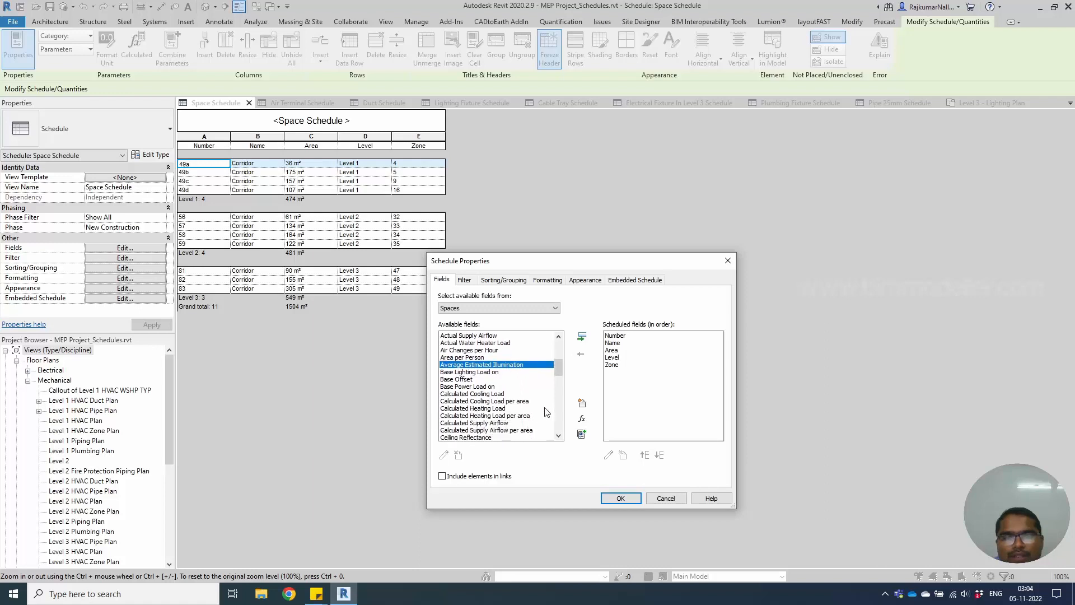
{"action": "left_click", "coordinate": [582, 336]}
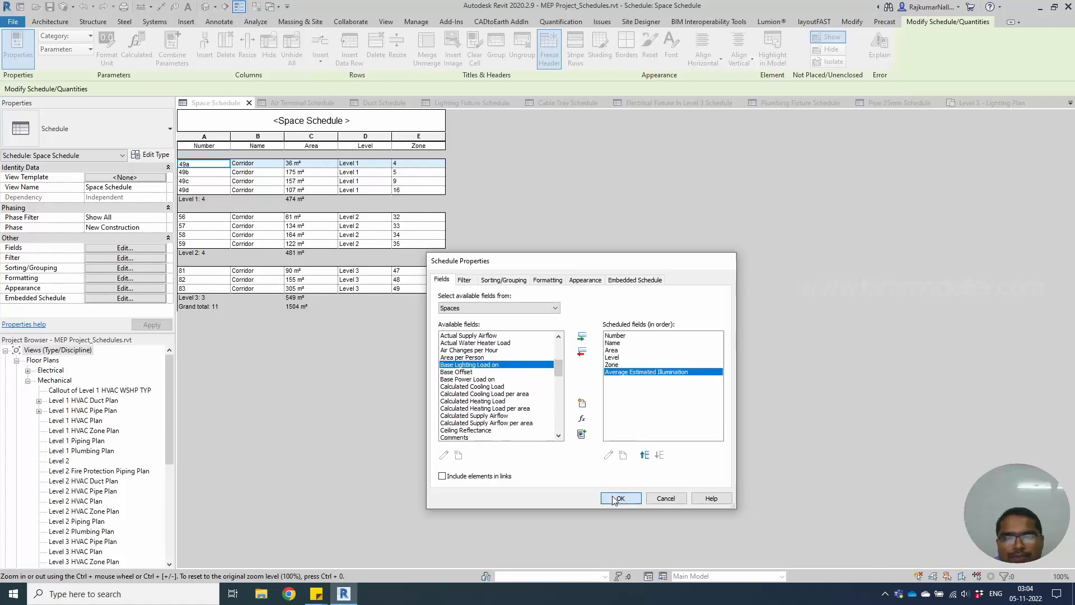
{"action": "left_click", "coordinate": [620, 498]}
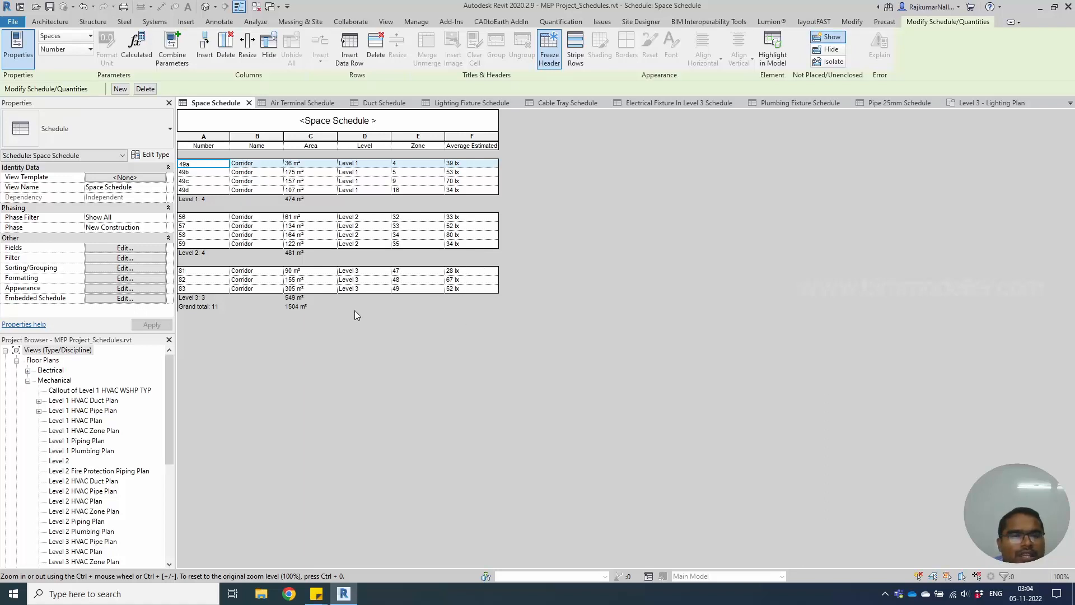
Remove the Name filter from the space schedule by setting it to (none), and apply the change
{"action": "left_click", "coordinate": [143, 261]}
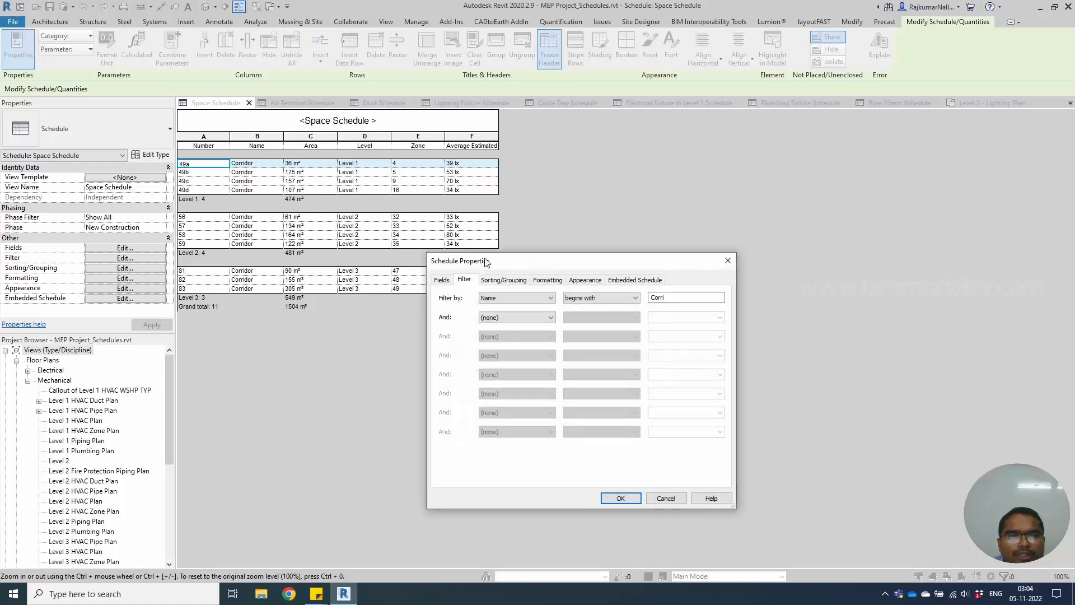
{"action": "left_click", "coordinate": [498, 299]}
{"action": "left_click", "coordinate": [498, 308]}
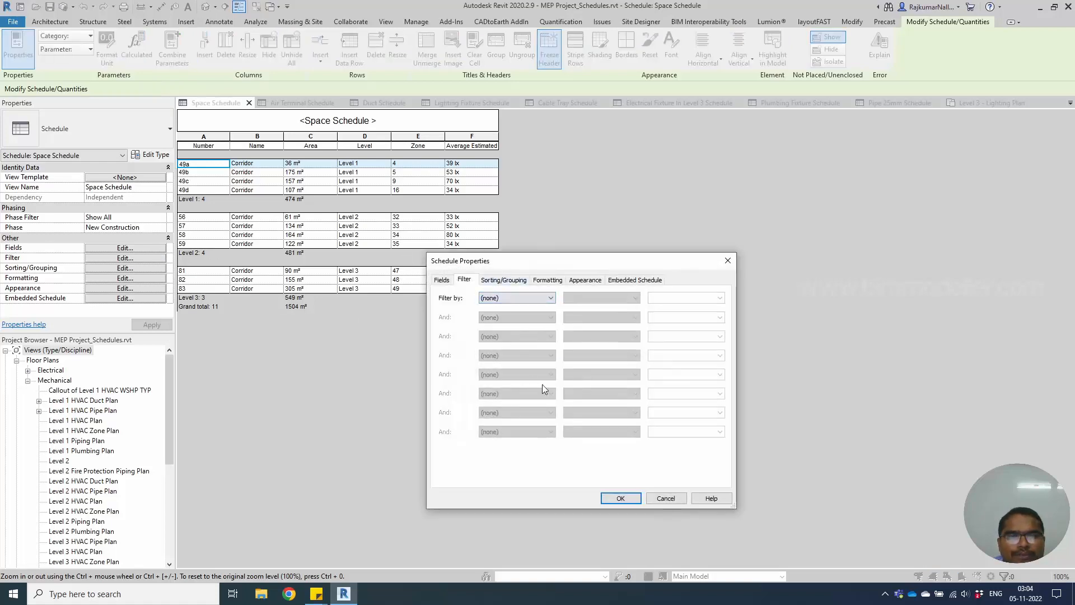
{"action": "left_click", "coordinate": [619, 498]}
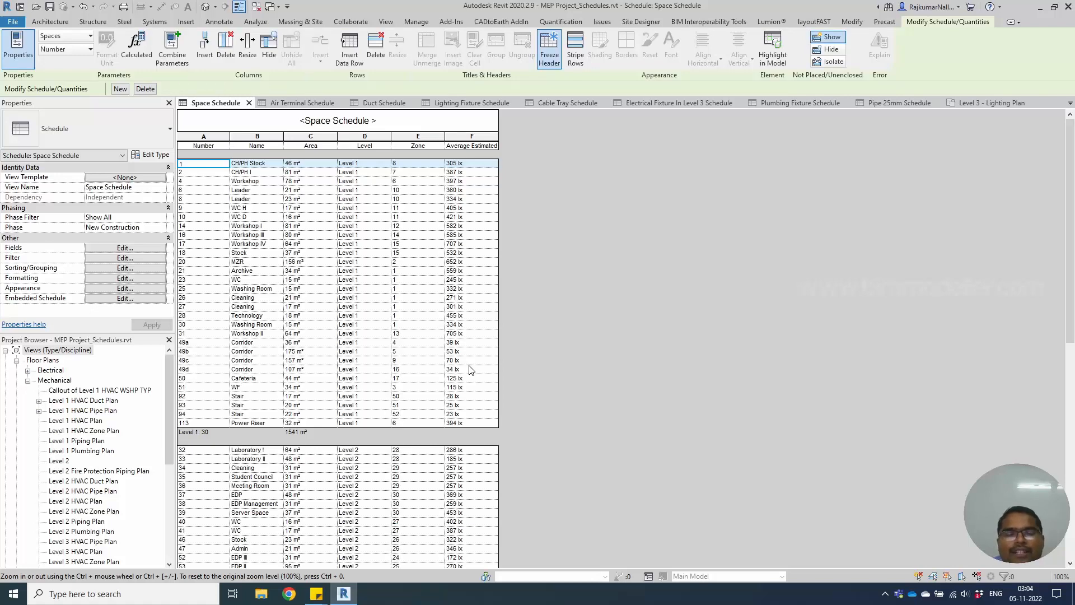
Define a conditional format on the schedule's Area field with the test Less Than and the value 25 m²
{"action": "left_click", "coordinate": [121, 278]}
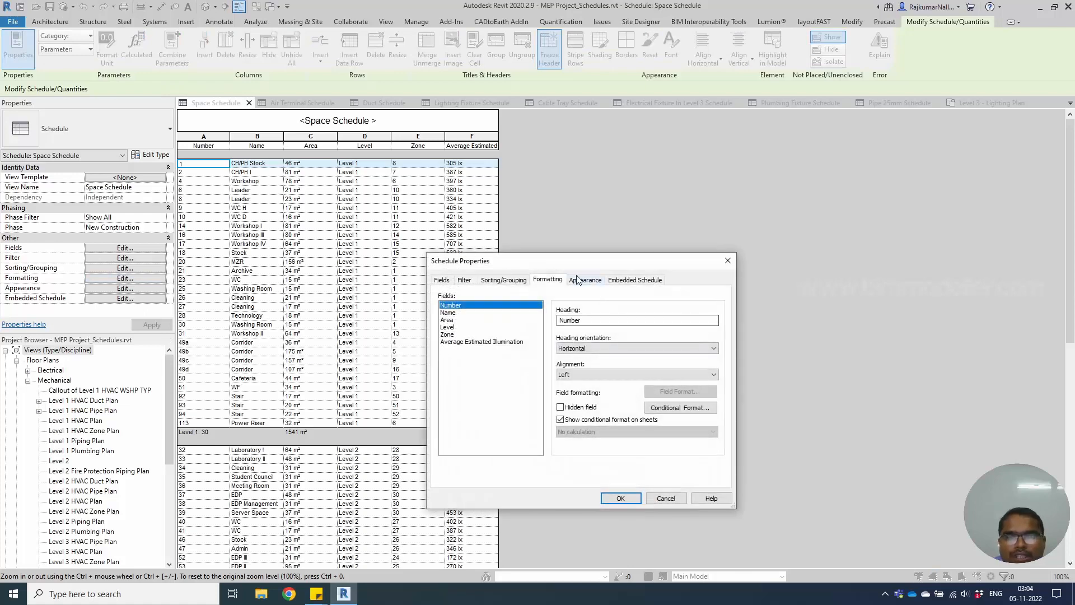
{"action": "left_click", "coordinate": [656, 412]}
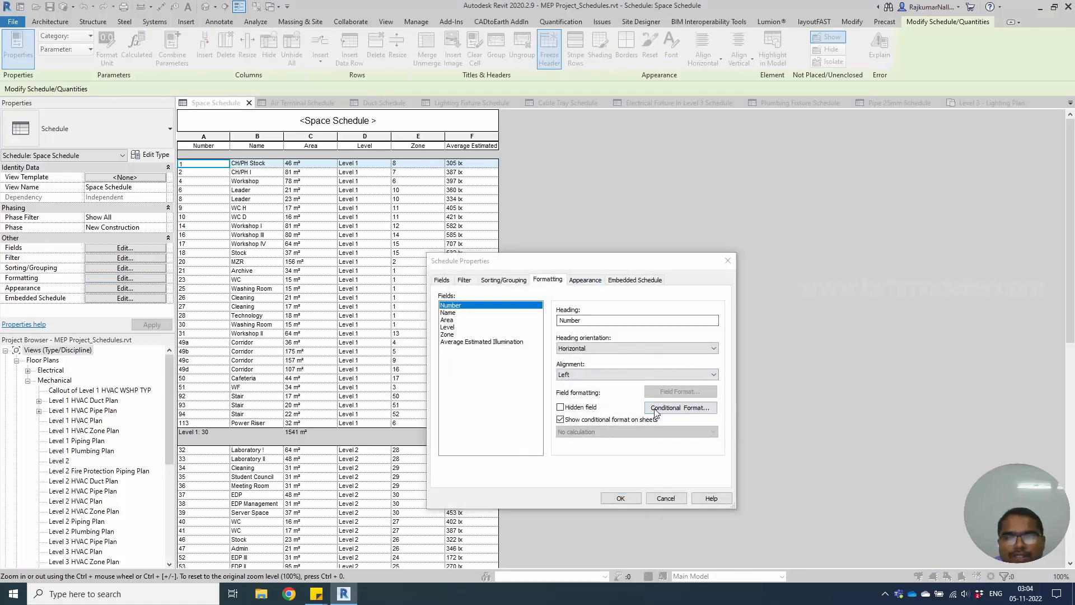
{"action": "left_click", "coordinate": [692, 449]}
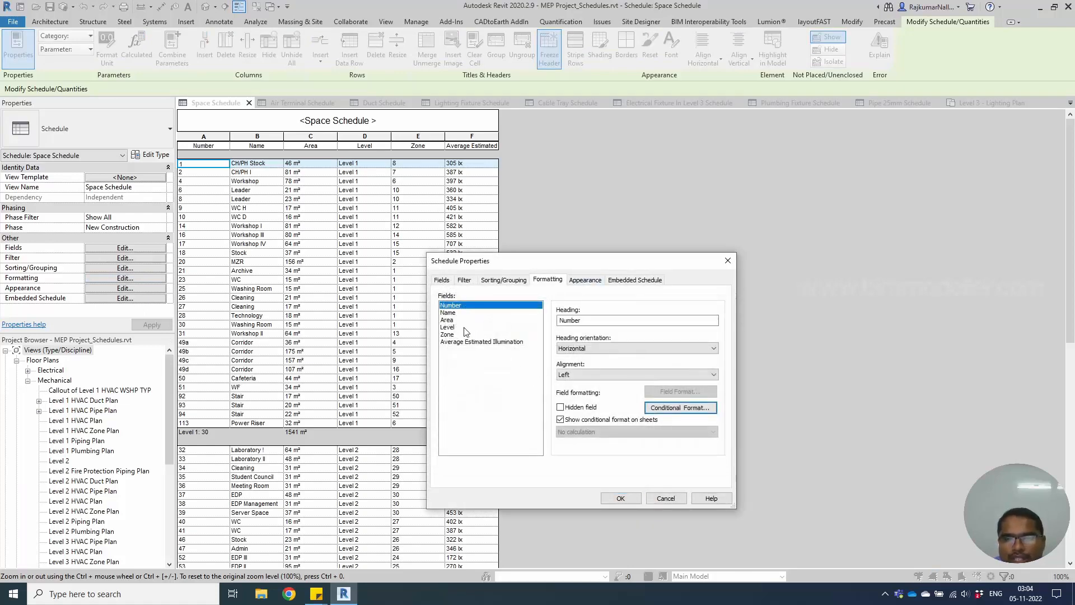
{"action": "left_click", "coordinate": [448, 319]}
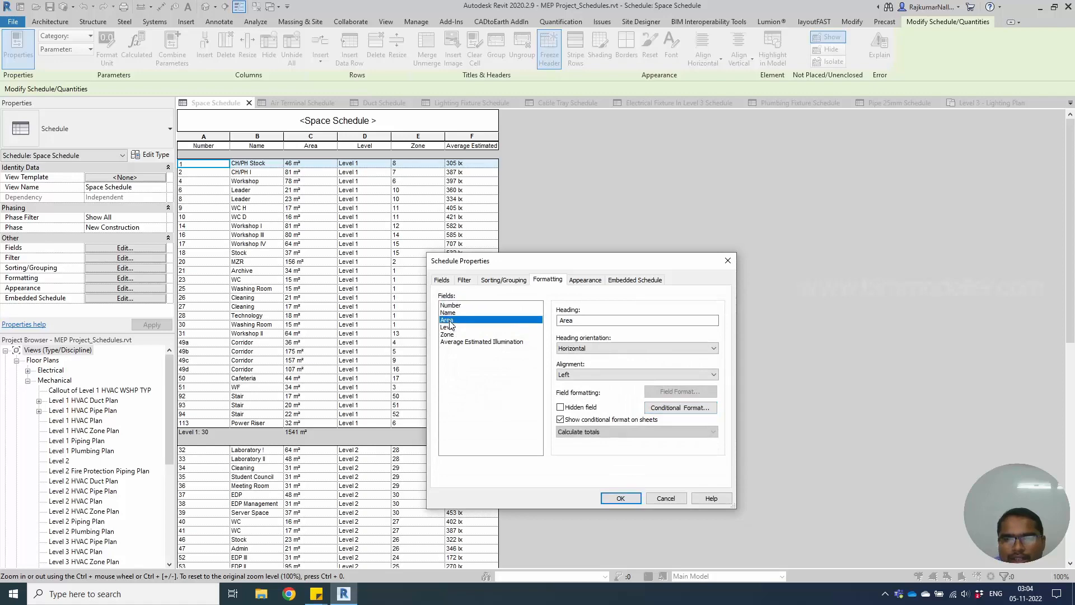
{"action": "left_click", "coordinate": [669, 411]}
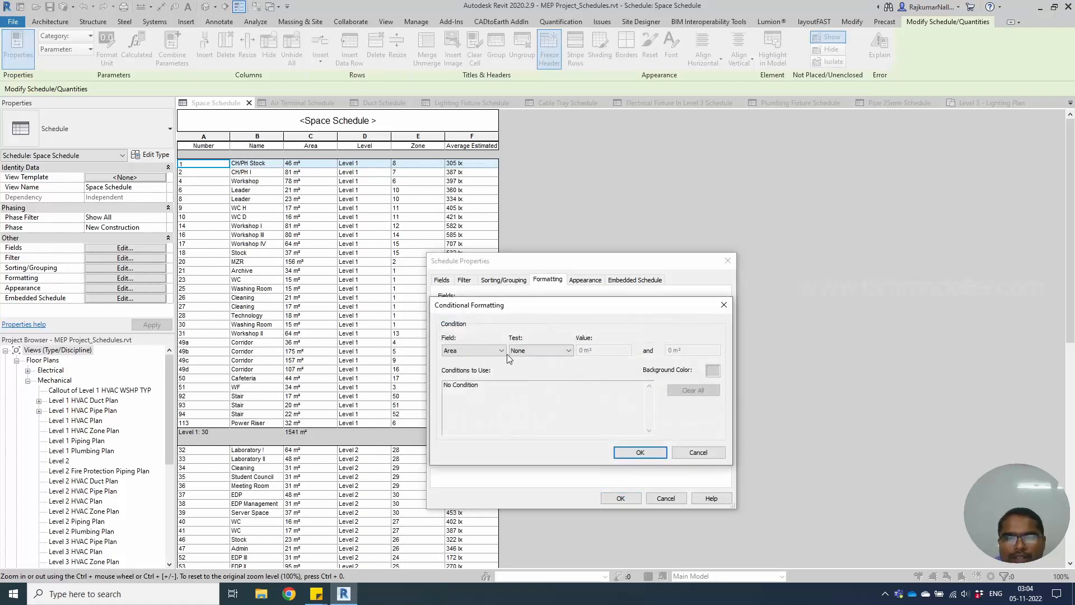
{"action": "left_click", "coordinate": [535, 351]}
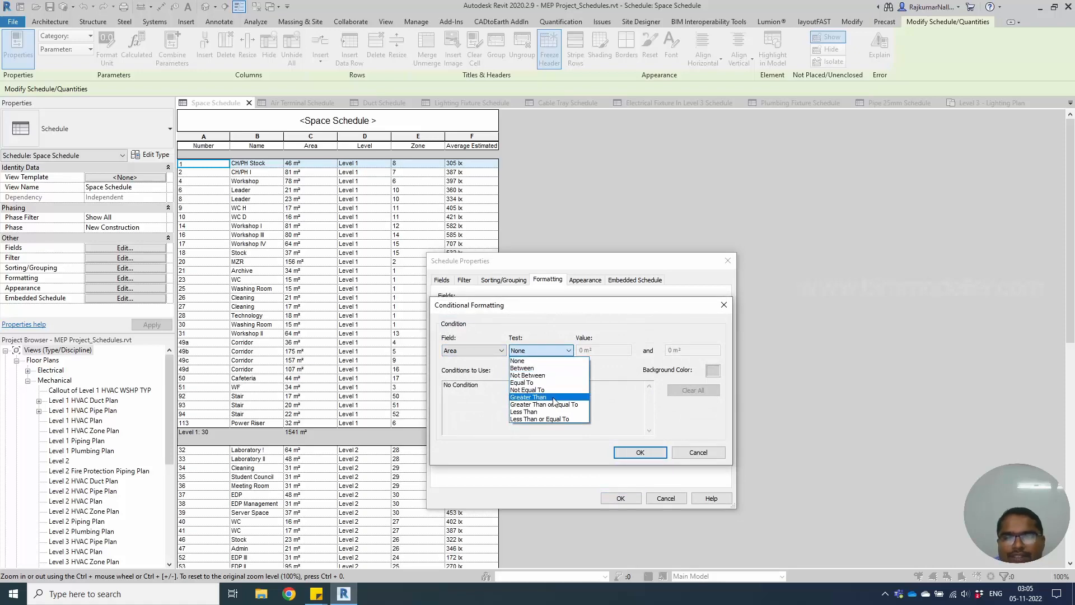
{"action": "left_click", "coordinate": [537, 411]}
{"action": "double_click", "coordinate": [603, 349]}
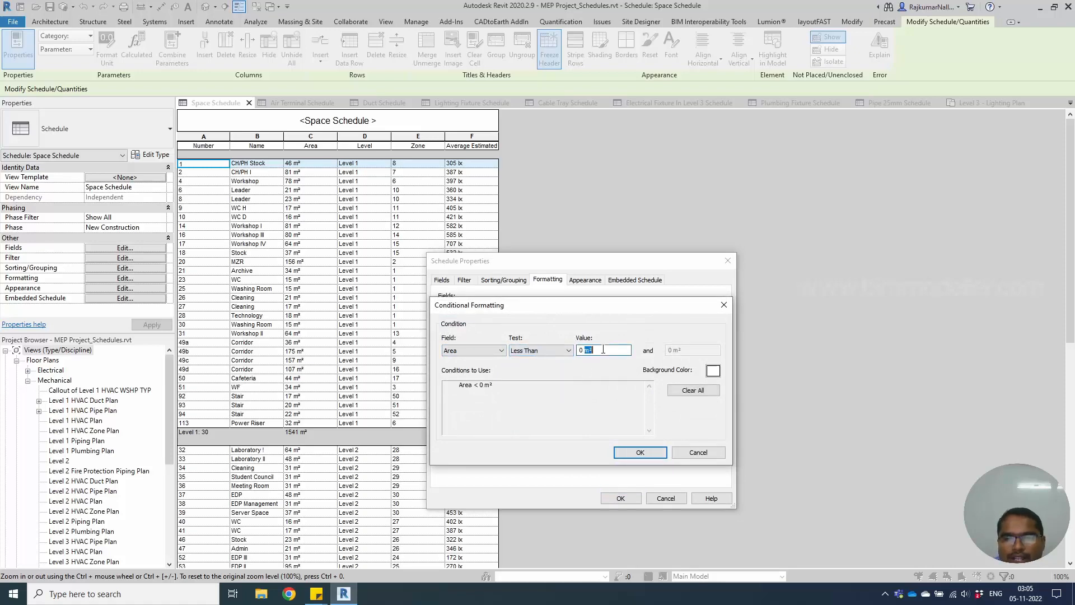
{"action": "left_click_drag", "start_coordinate": [581, 350], "coordinate": [589, 350]}
{"action": "type", "text": "25"}
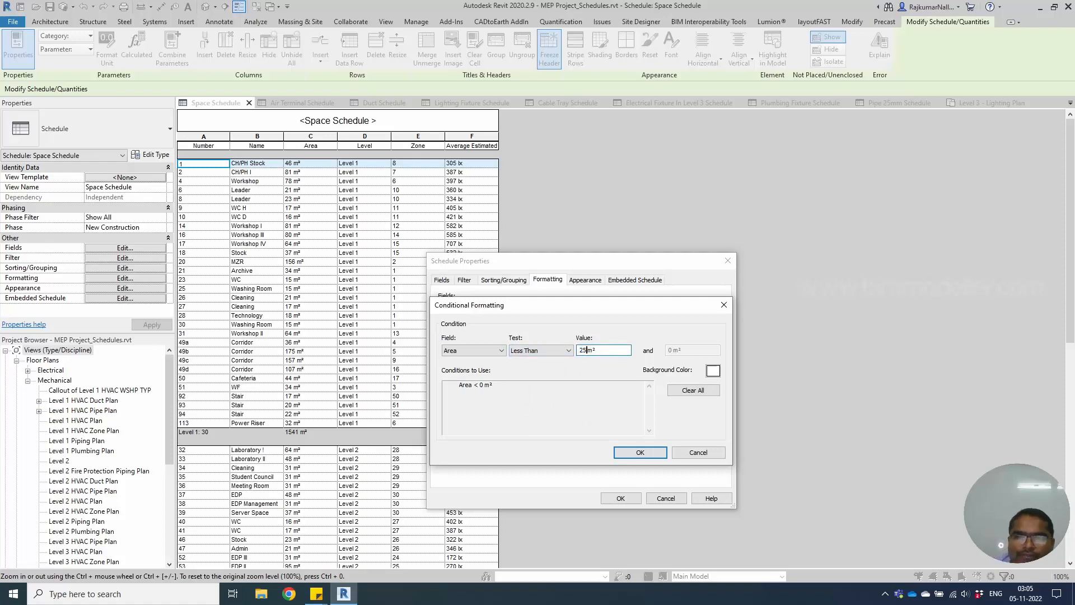
{"action": "key", "text": "Tab"}
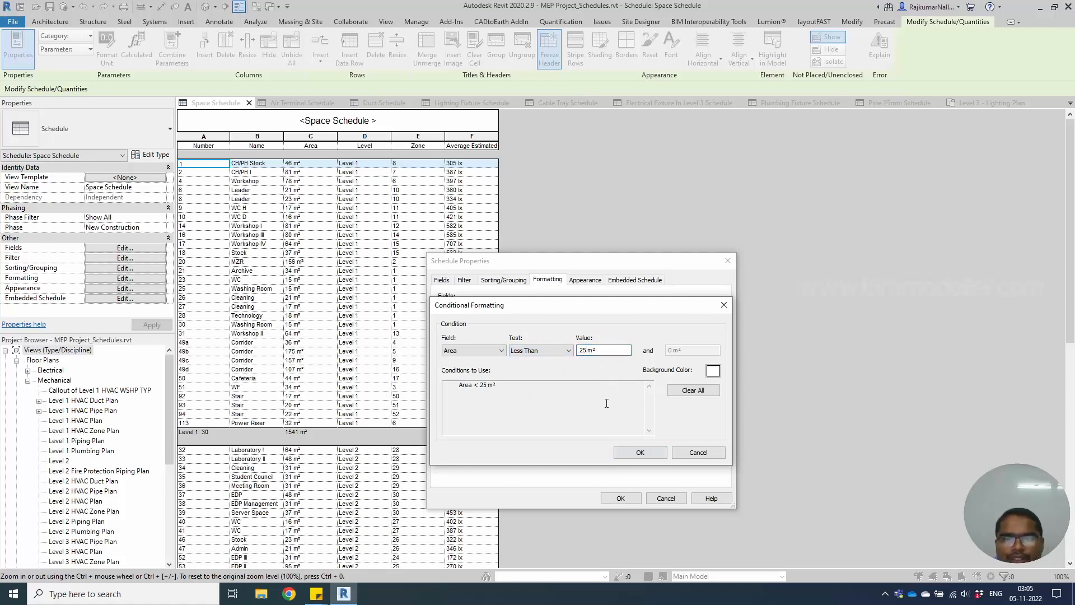
Give the Area condition a red background color and apply it to the space schedule
{"action": "left_click", "coordinate": [713, 371]}
{"action": "left_click", "coordinate": [481, 395]}
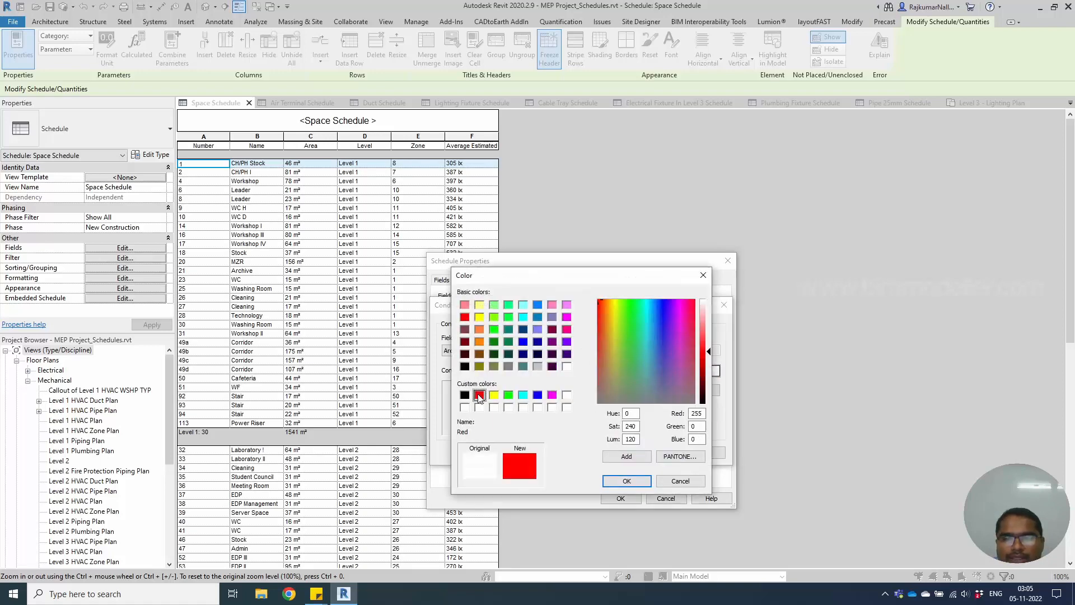
{"action": "left_click", "coordinate": [627, 481]}
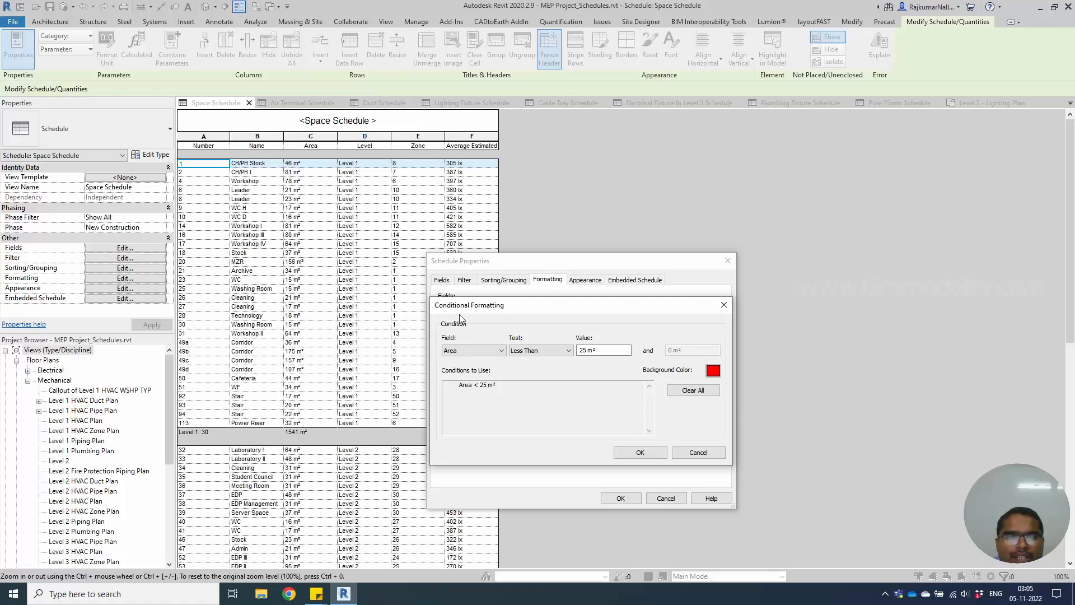
{"action": "left_click", "coordinate": [621, 454]}
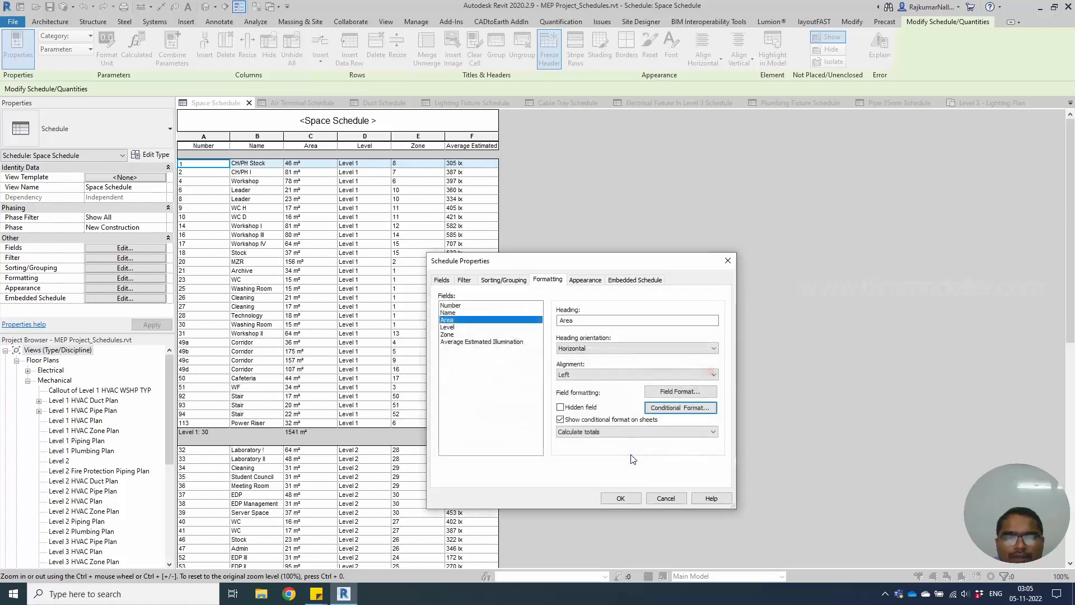
{"action": "left_click", "coordinate": [620, 499]}
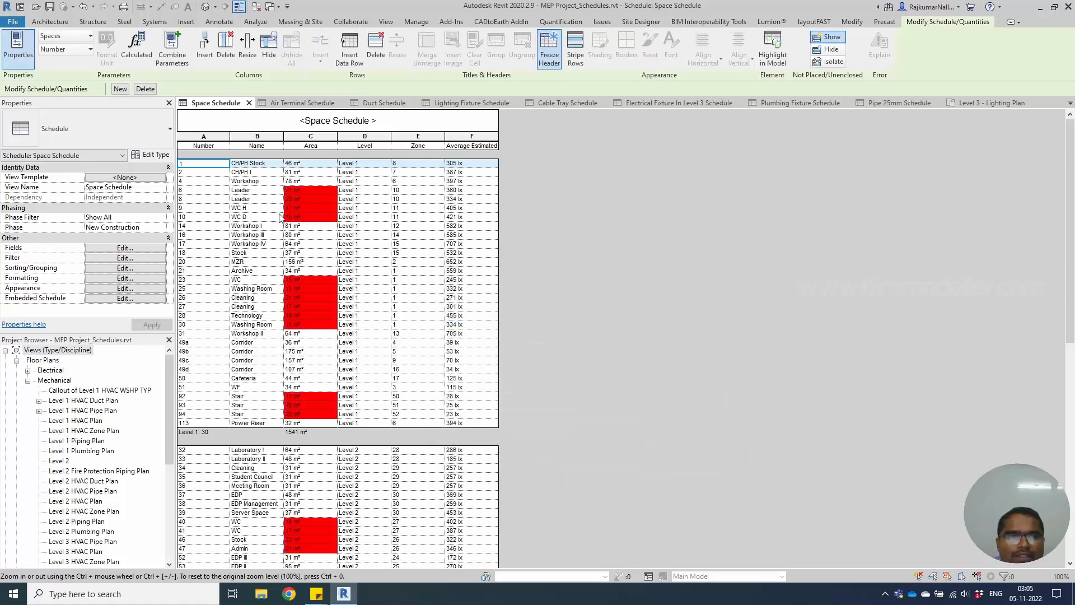
{"action": "left_click", "coordinate": [455, 208]}
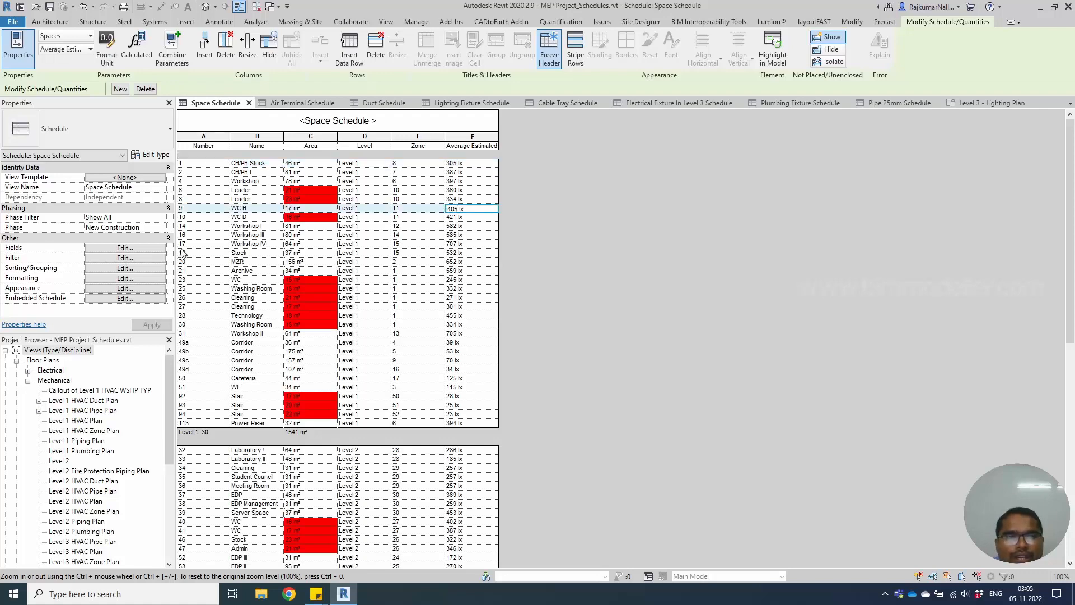
Define a conditional format on the Average Estimated Illumination field with the test Less Than and the value 10
{"action": "left_click", "coordinate": [128, 278]}
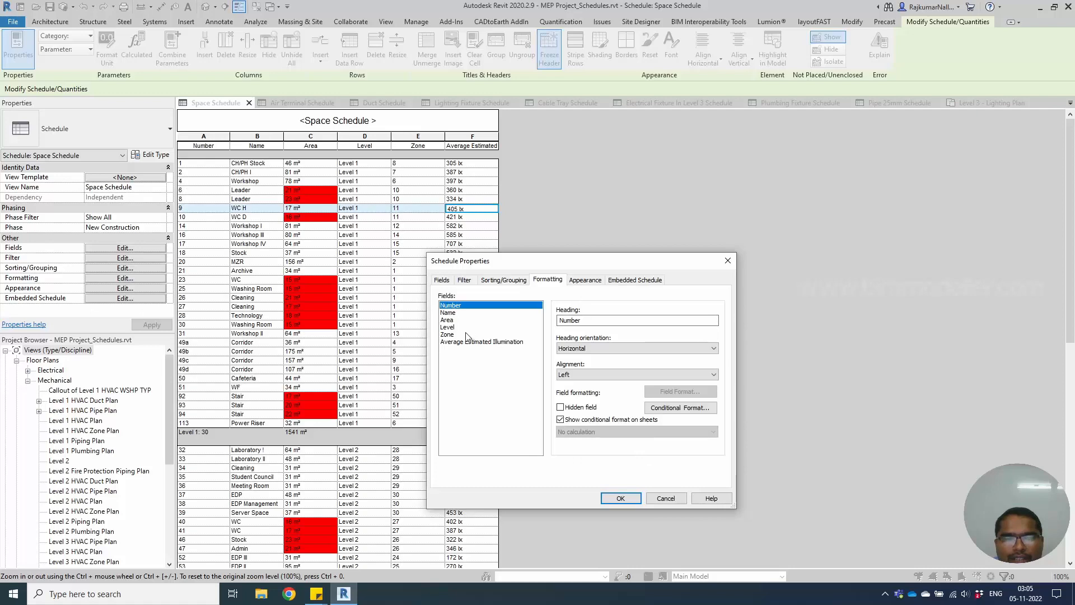
{"action": "left_click", "coordinate": [447, 320]}
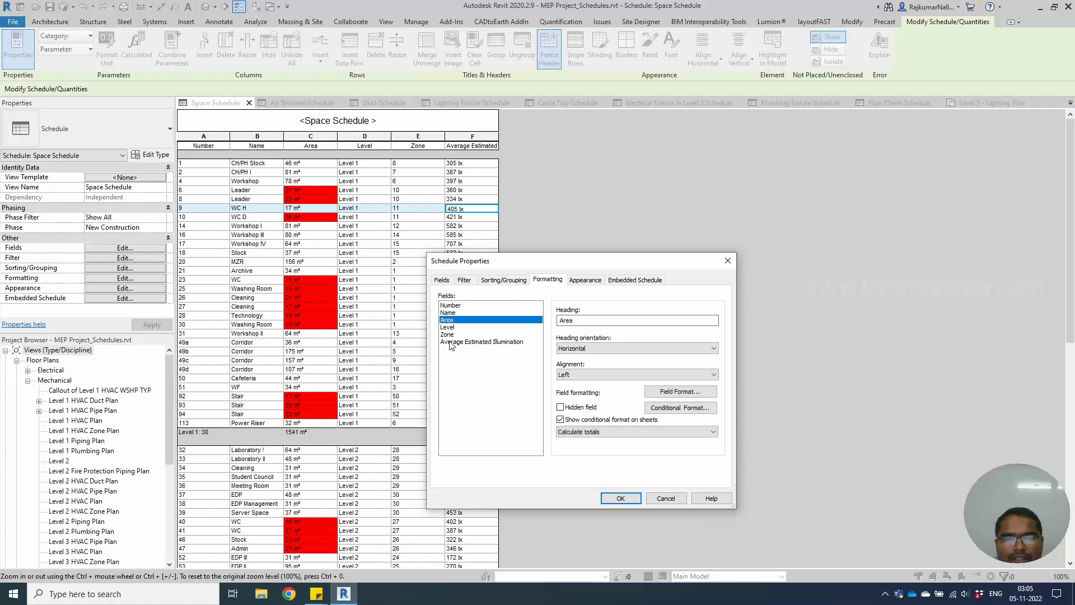
{"action": "left_click", "coordinate": [451, 342]}
{"action": "left_click", "coordinate": [681, 408]}
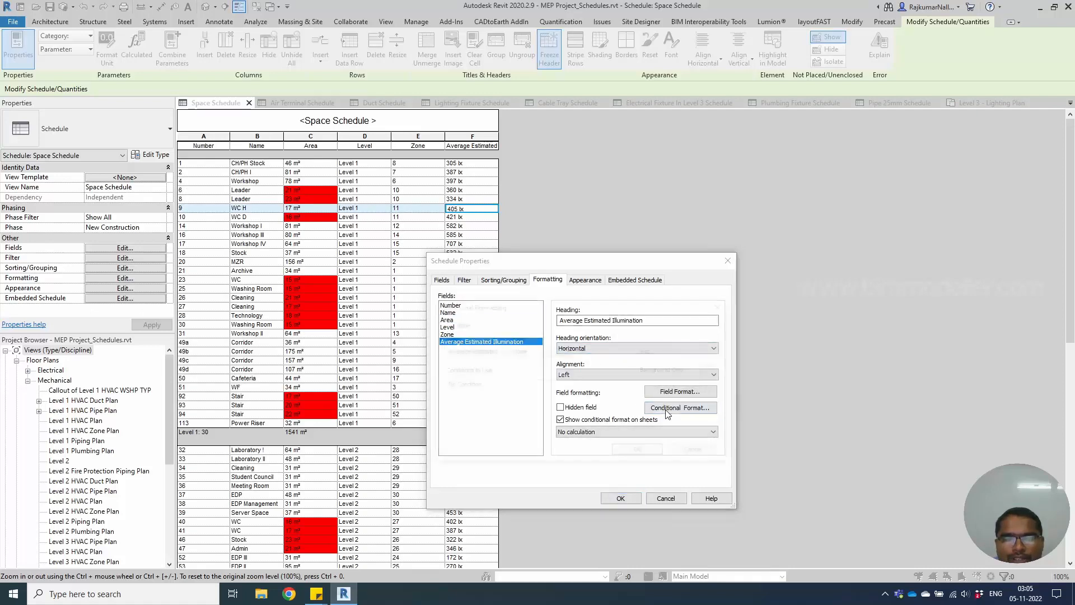
{"action": "left_click", "coordinate": [540, 350]}
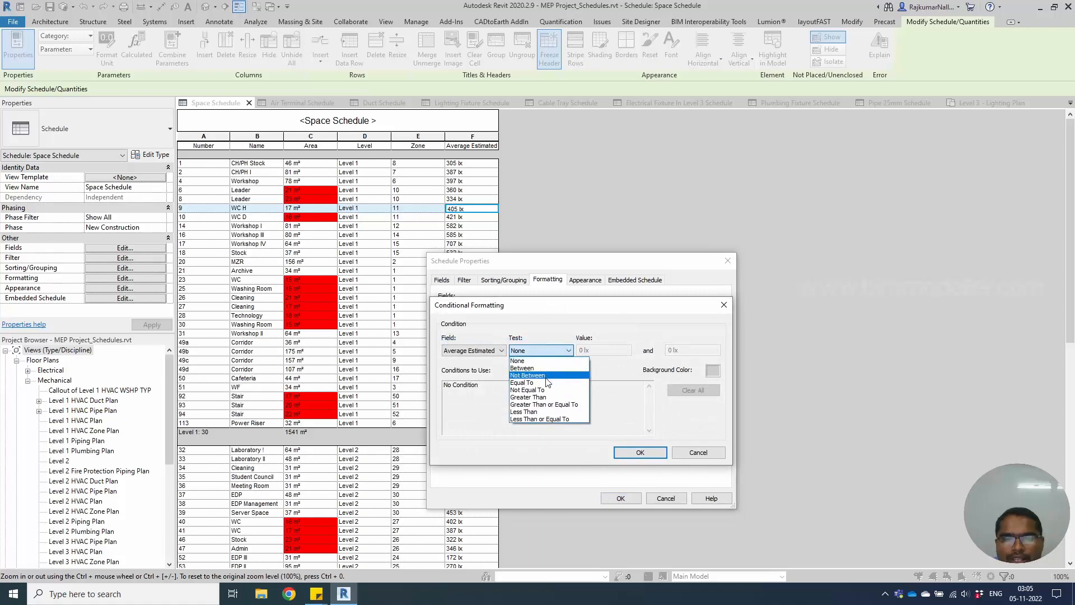
{"action": "left_click", "coordinate": [552, 411]}
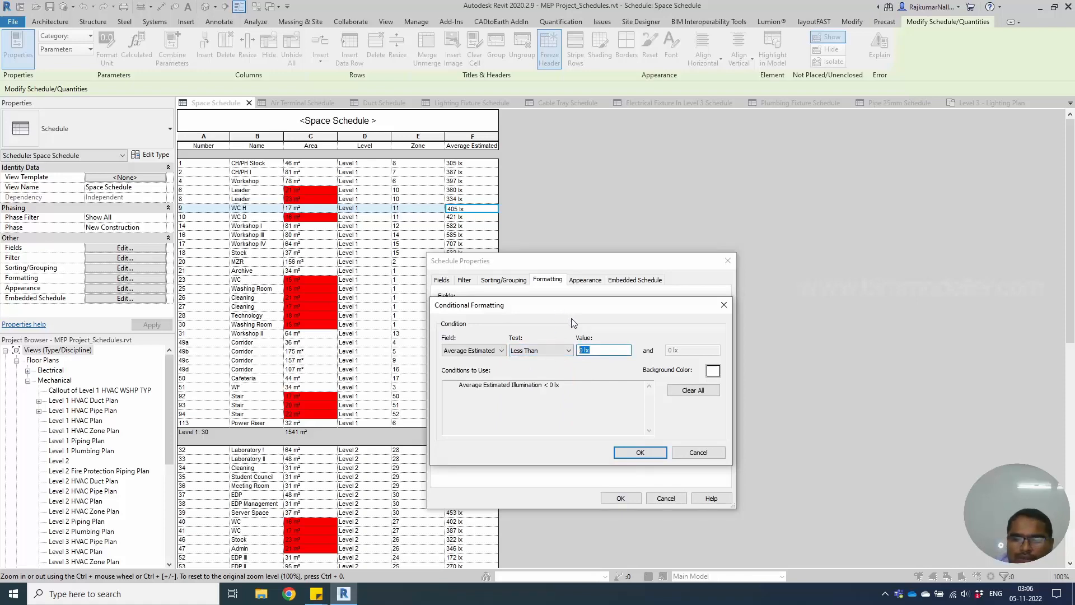
{"action": "type", "text": "10"}
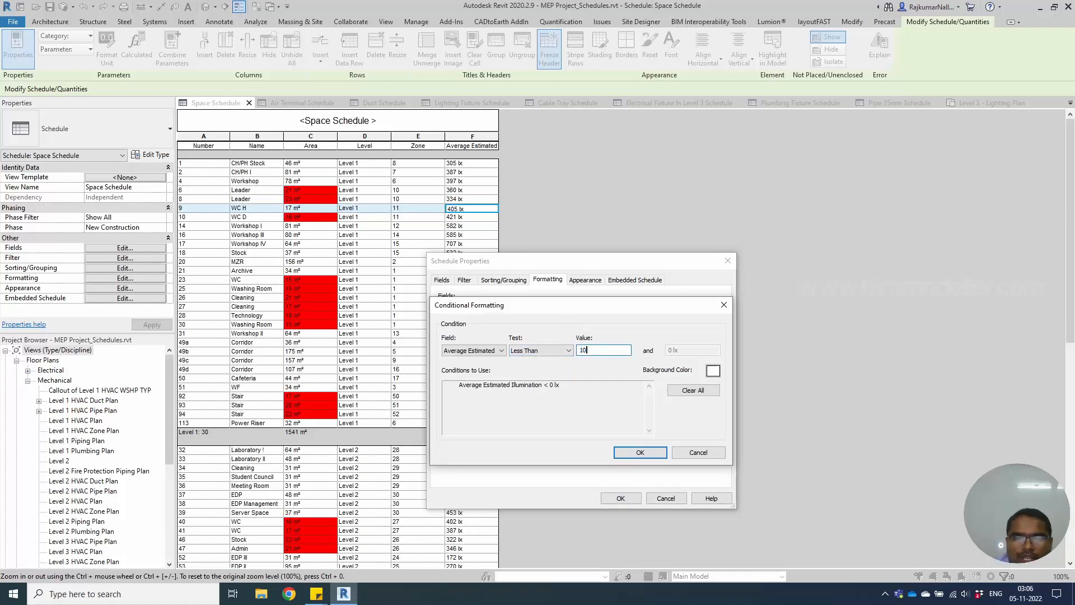
Give the illumination condition a red background color, apply it, and check the flagged illumination cells in the Level 2 rows
{"action": "left_click", "coordinate": [713, 372]}
{"action": "left_click", "coordinate": [480, 395]}
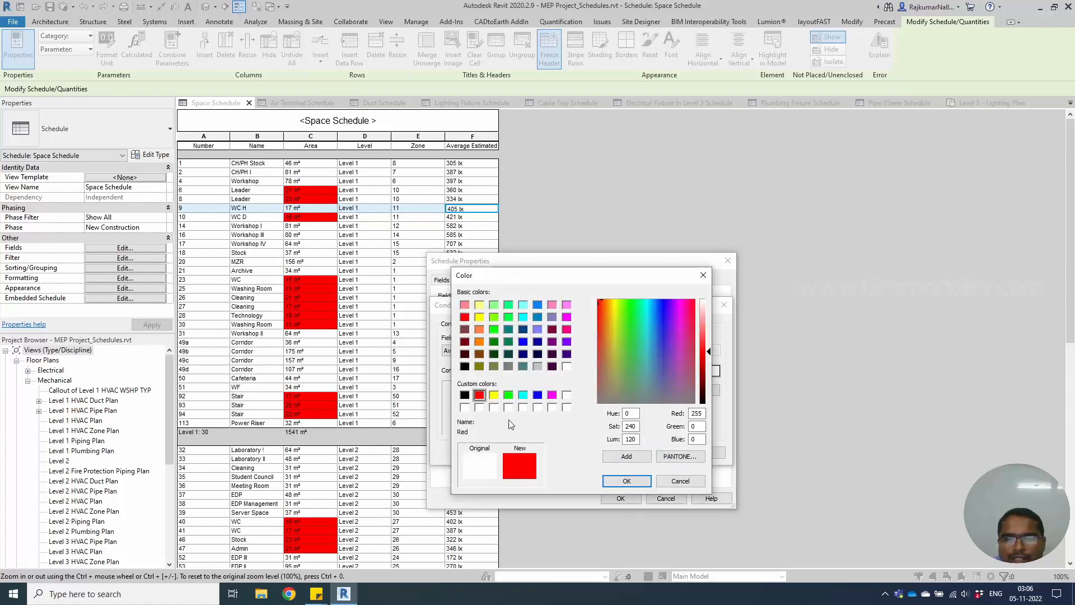
{"action": "left_click", "coordinate": [627, 481]}
{"action": "left_click", "coordinate": [618, 453]}
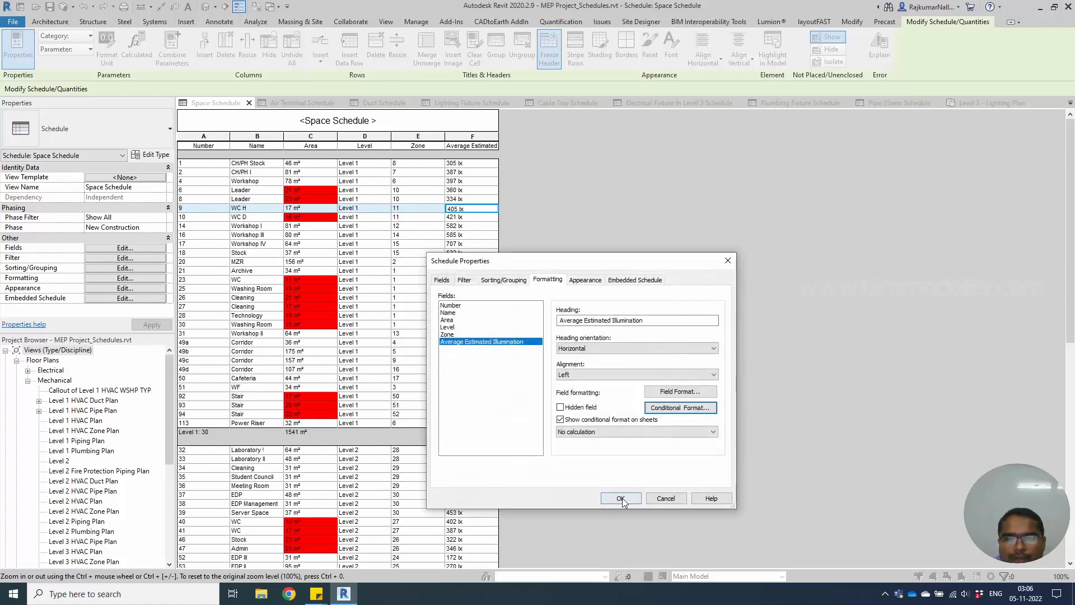
{"action": "left_click", "coordinate": [622, 498]}
{"action": "scroll", "coordinate": [498, 379], "scroll_direction": "down", "scroll_amount": 5}
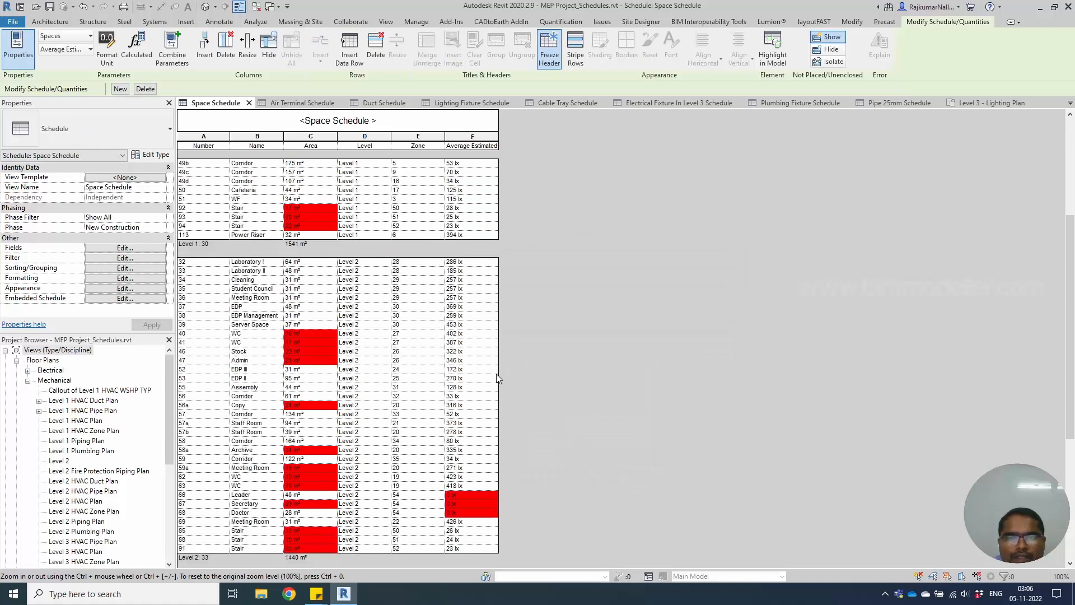
{"action": "scroll", "coordinate": [498, 378], "scroll_direction": "down", "scroll_amount": 6}
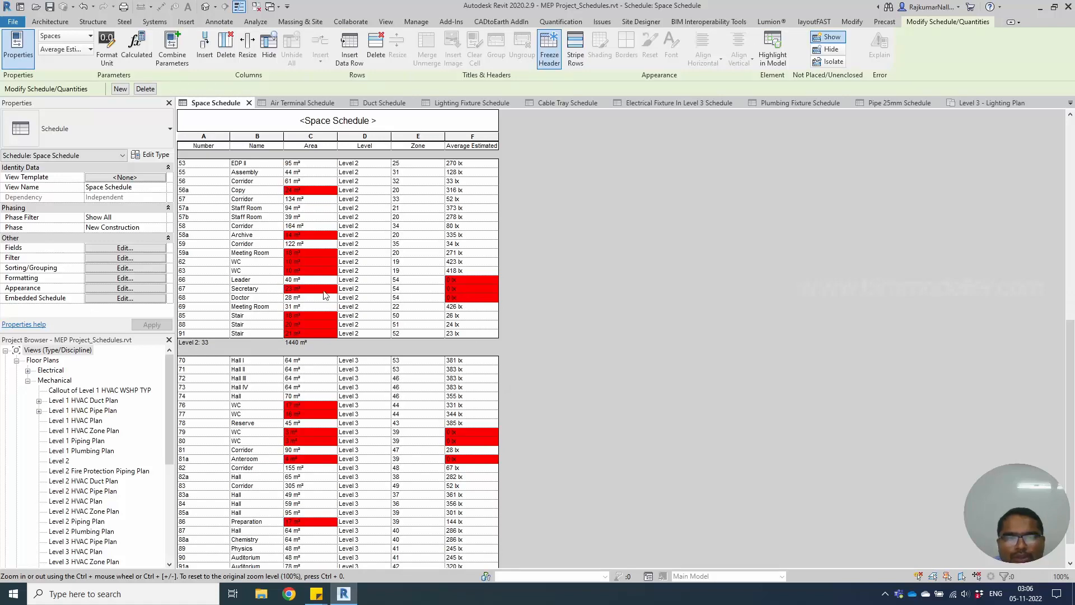
{"action": "left_click_drag", "start_coordinate": [480, 281], "coordinate": [479, 296]}
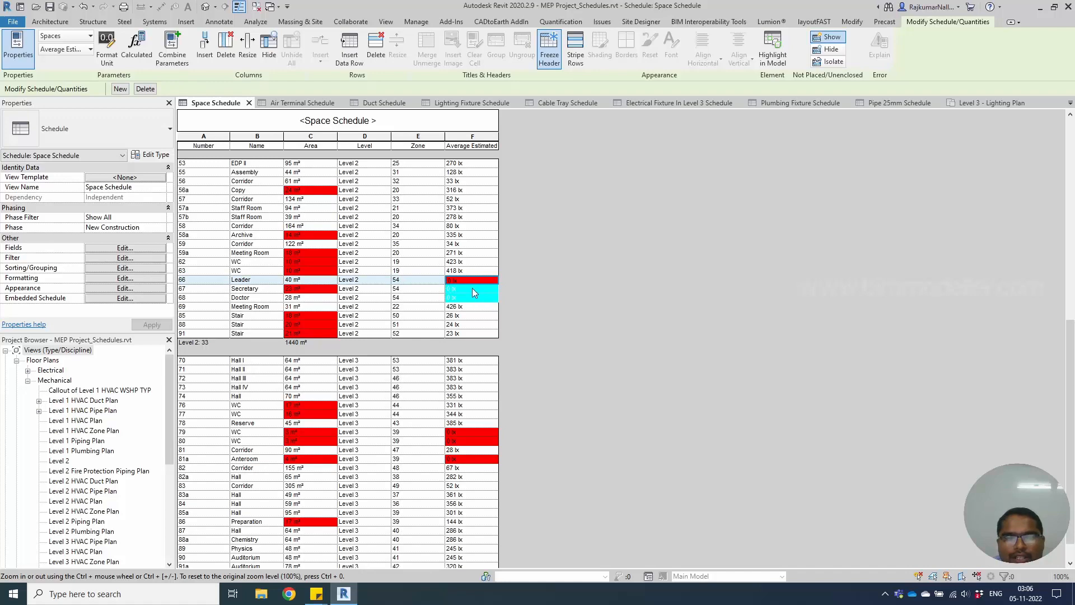
Check the flagged illumination cells in the Level 3 rows and review the conditional formatting across the whole space schedule
{"action": "left_click_drag", "start_coordinate": [470, 432], "coordinate": [475, 452]}
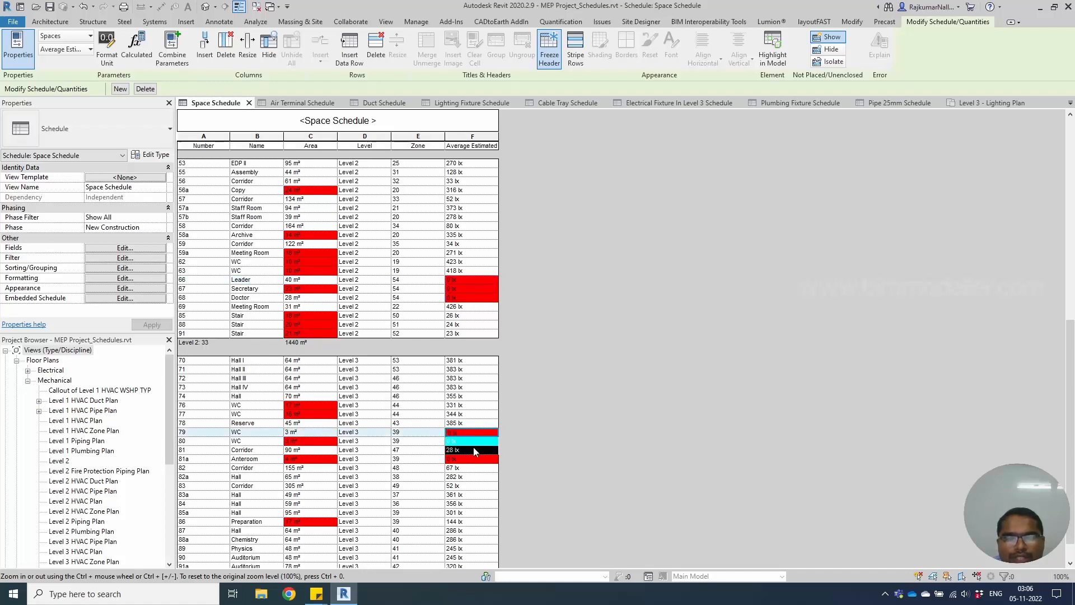
{"action": "left_click", "coordinate": [479, 461]}
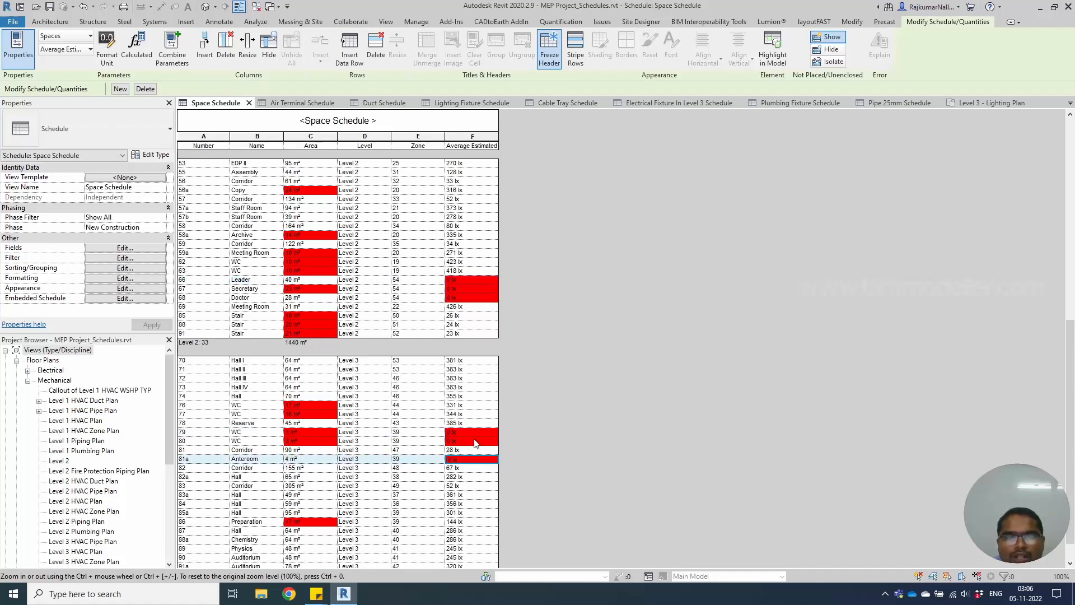
{"action": "scroll", "coordinate": [475, 446], "scroll_direction": "down", "scroll_amount": 1}
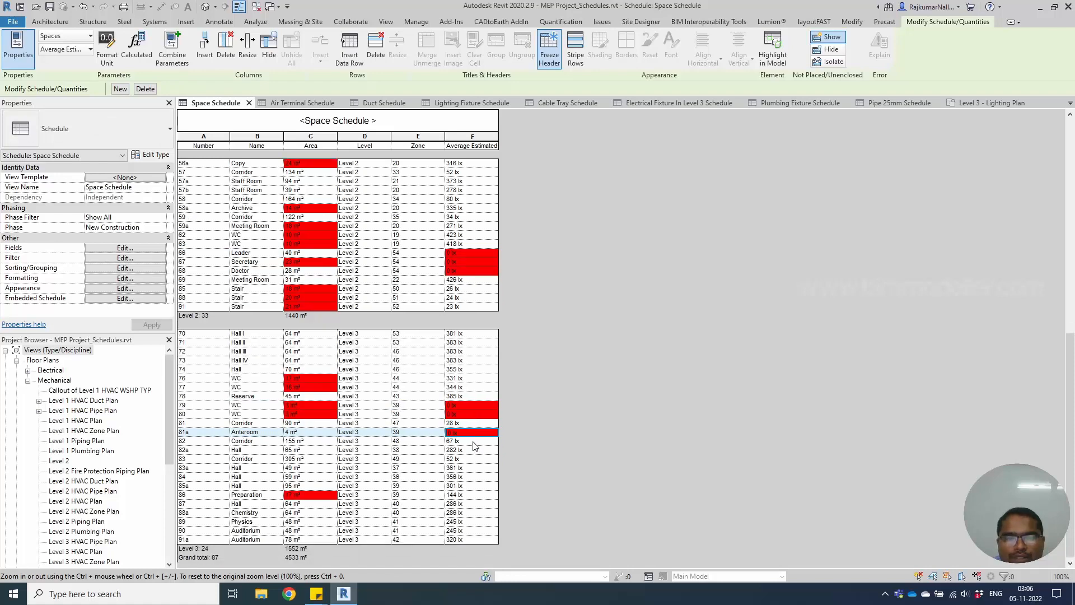
{"action": "scroll", "coordinate": [476, 450], "scroll_direction": "up", "scroll_amount": 14}
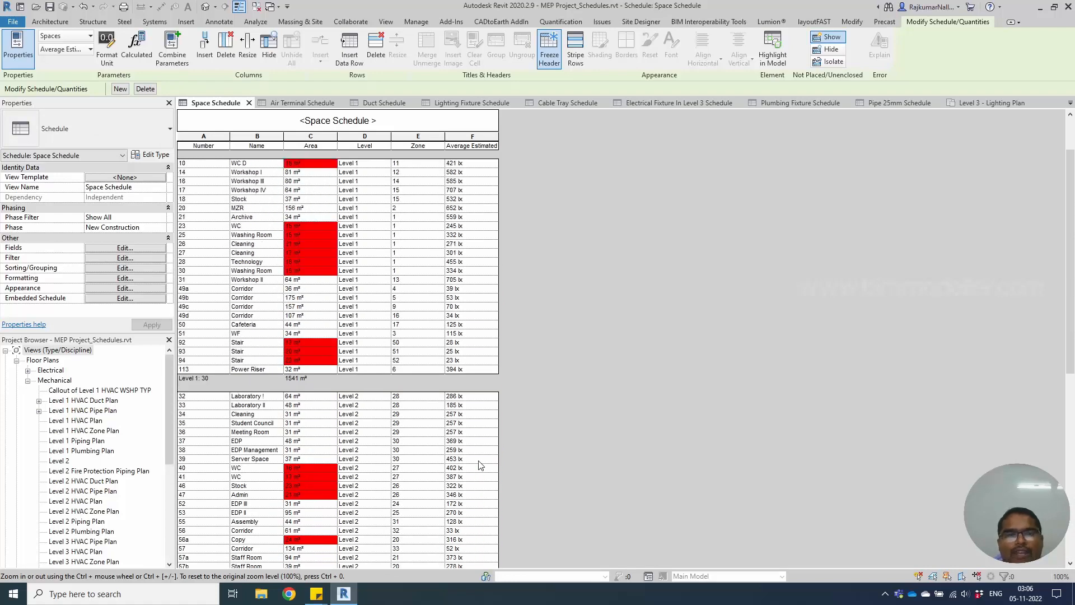
{"action": "scroll", "coordinate": [479, 465], "scroll_direction": "up", "scroll_amount": 2}
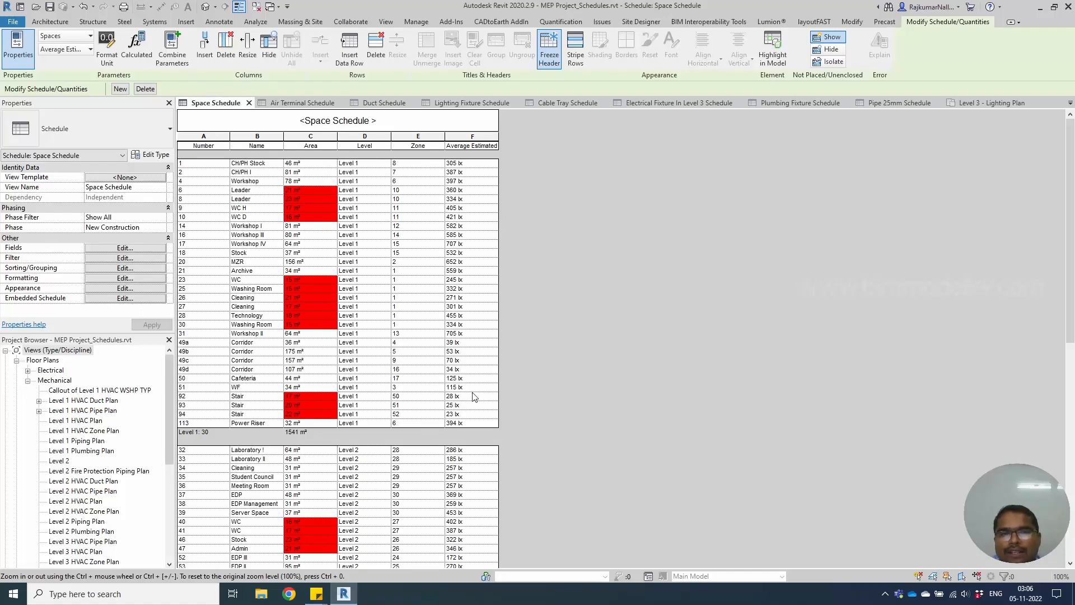
Switch to the Lighting Fixture Schedule and examine its Circuit Number values for fixtures without an assigned circuit on each level
{"action": "left_click", "coordinate": [451, 105]}
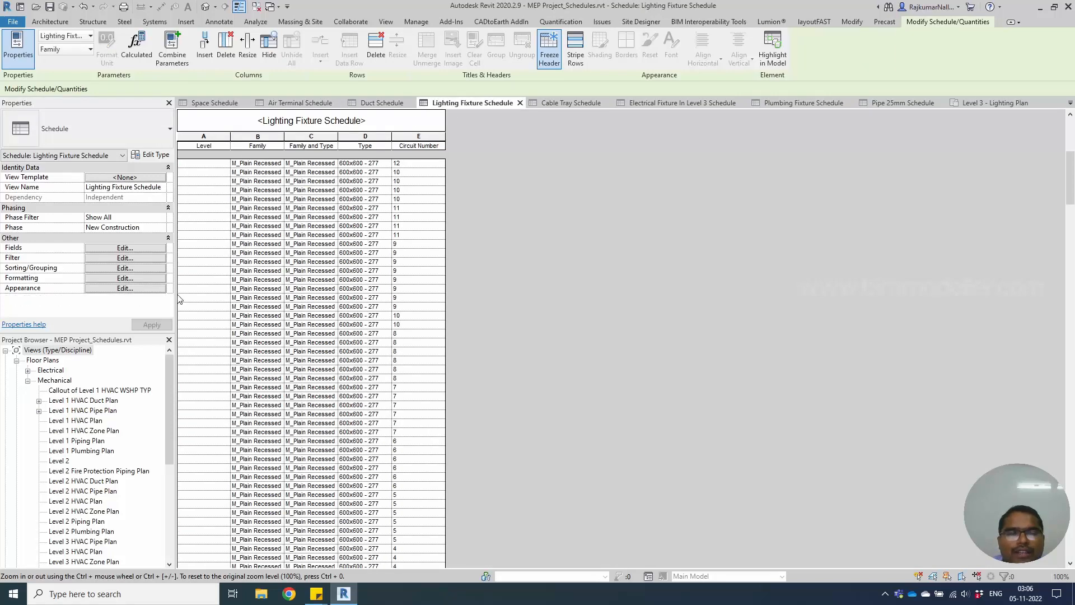
{"action": "scroll", "coordinate": [179, 299], "scroll_direction": "up", "scroll_amount": 10}
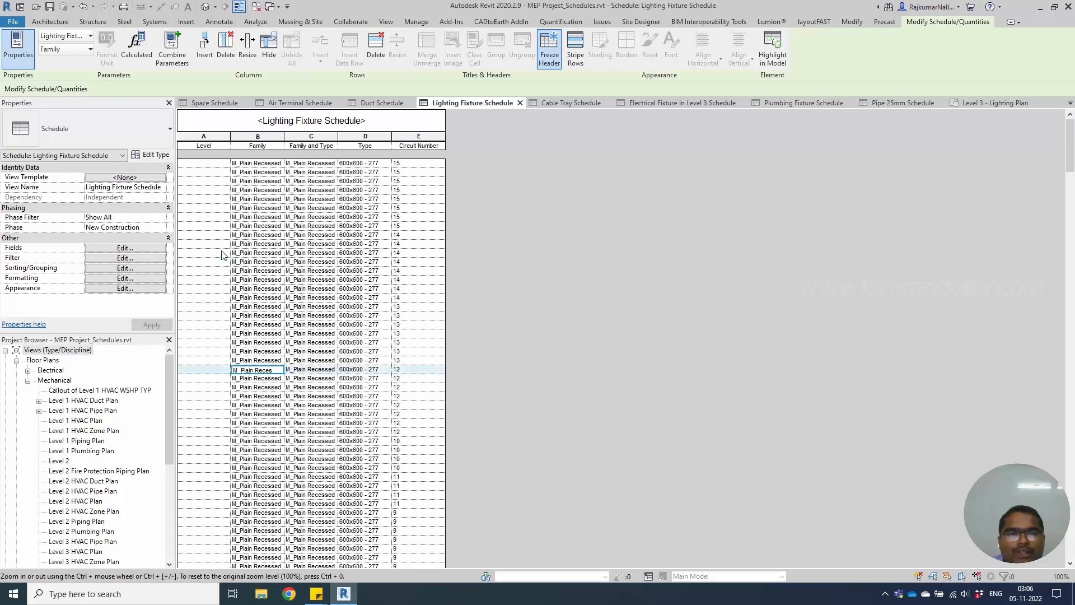
{"action": "scroll", "coordinate": [226, 250], "scroll_direction": "down", "scroll_amount": 20}
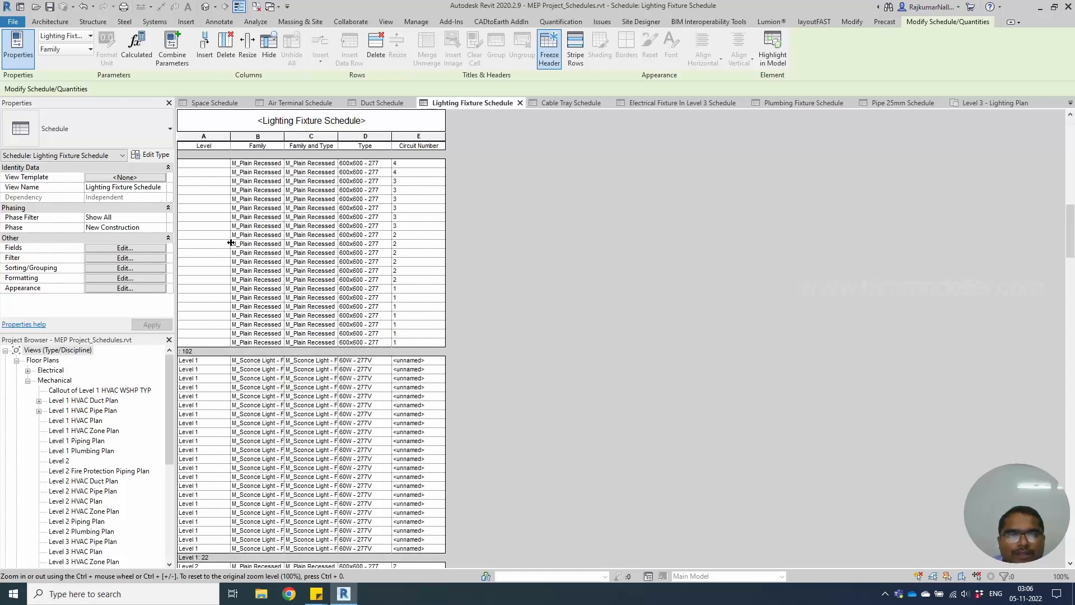
{"action": "scroll", "coordinate": [266, 312], "scroll_direction": "up", "scroll_amount": 7}
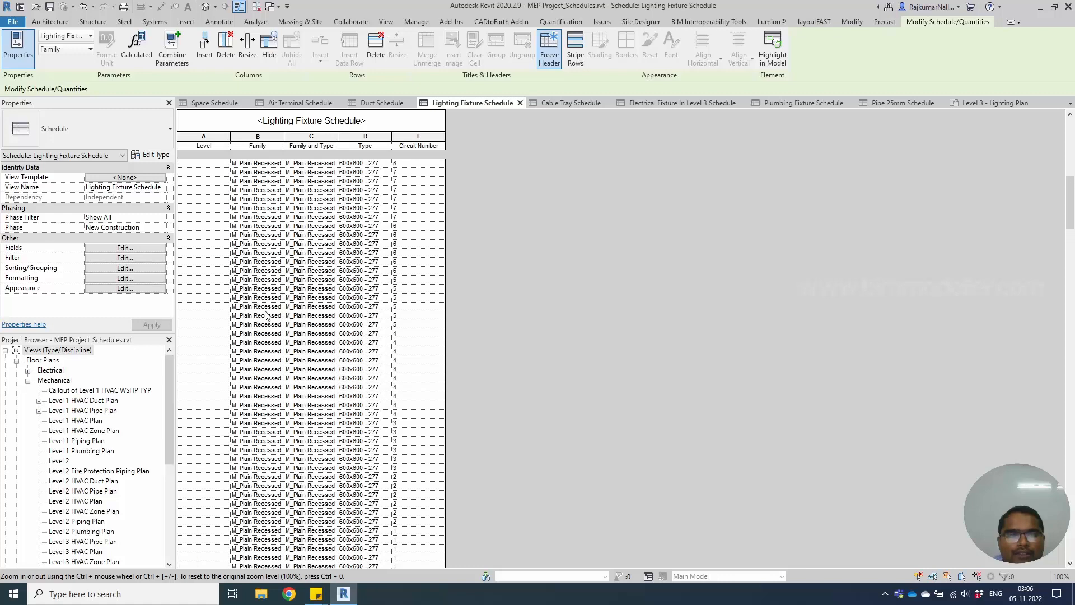
{"action": "scroll", "coordinate": [402, 358], "scroll_direction": "down", "scroll_amount": 13}
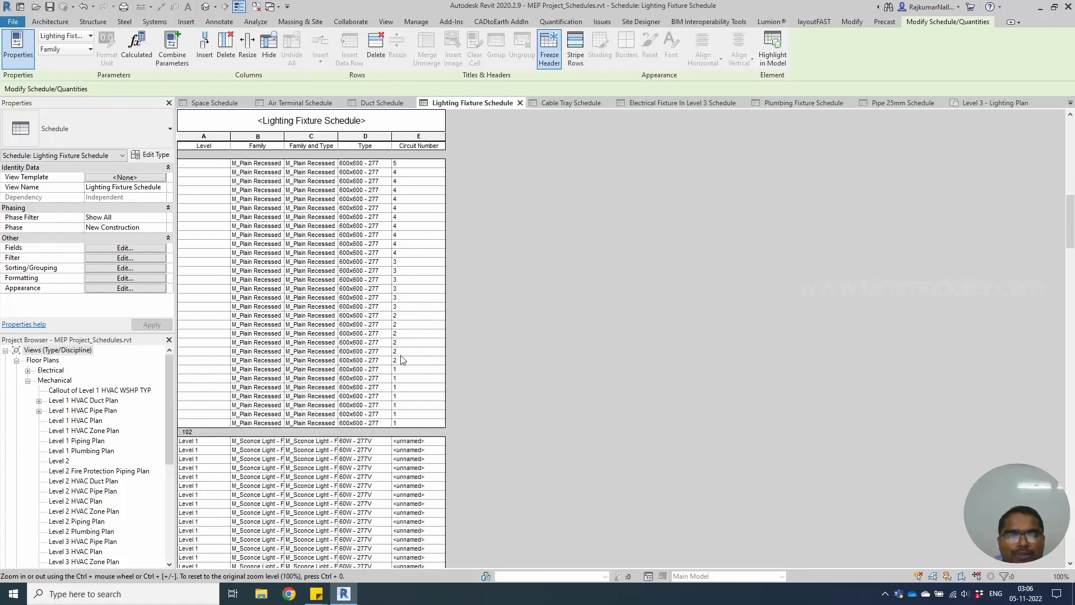
{"action": "scroll", "coordinate": [402, 360], "scroll_direction": "down", "scroll_amount": 4}
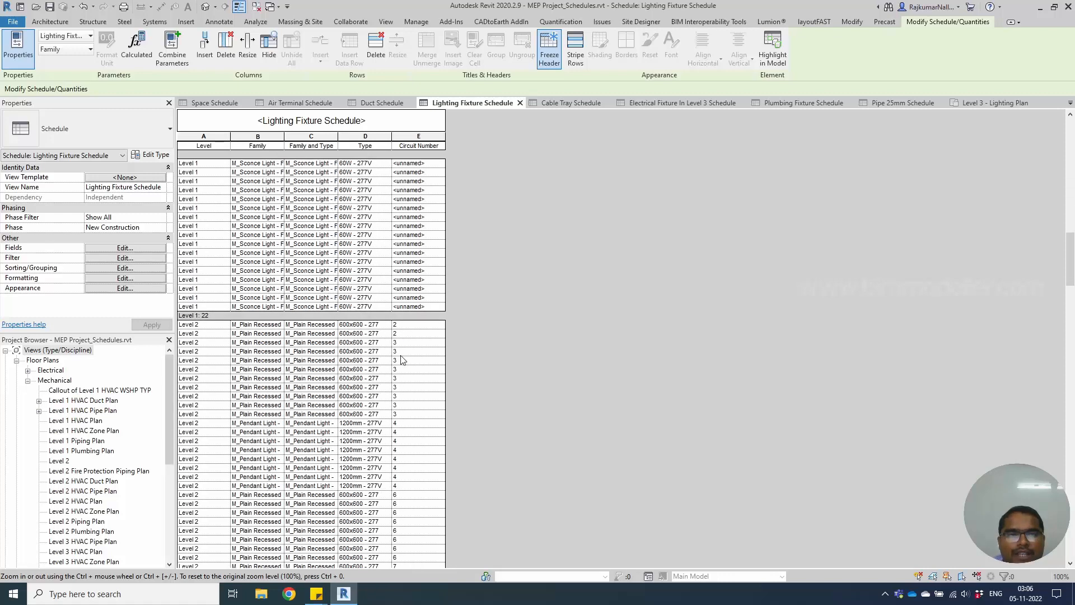
{"action": "scroll", "coordinate": [401, 360], "scroll_direction": "up", "scroll_amount": 4}
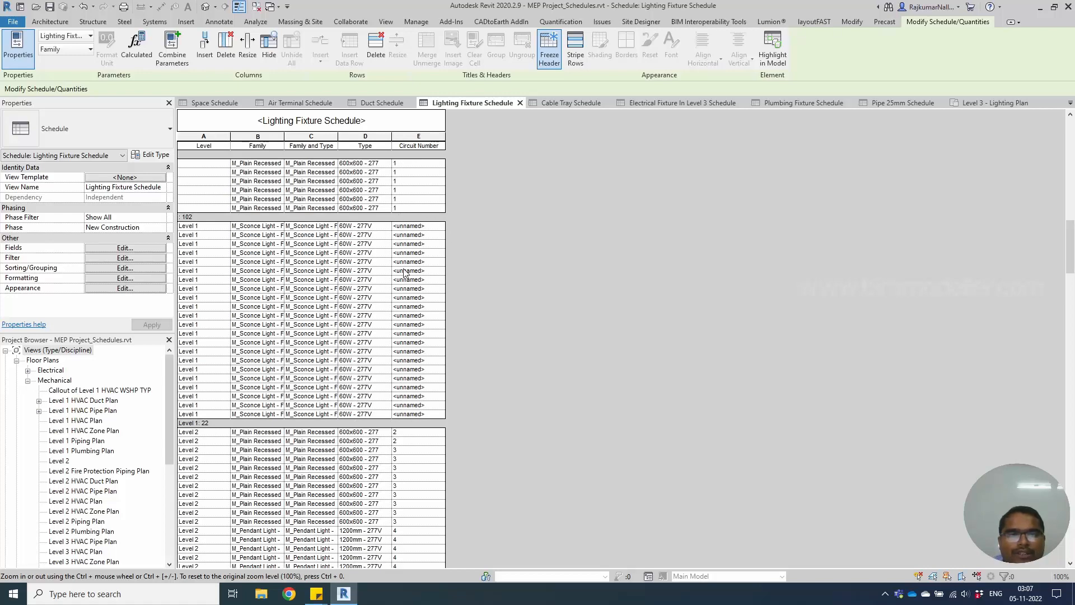
{"action": "scroll", "coordinate": [408, 288], "scroll_direction": "down", "scroll_amount": 10}
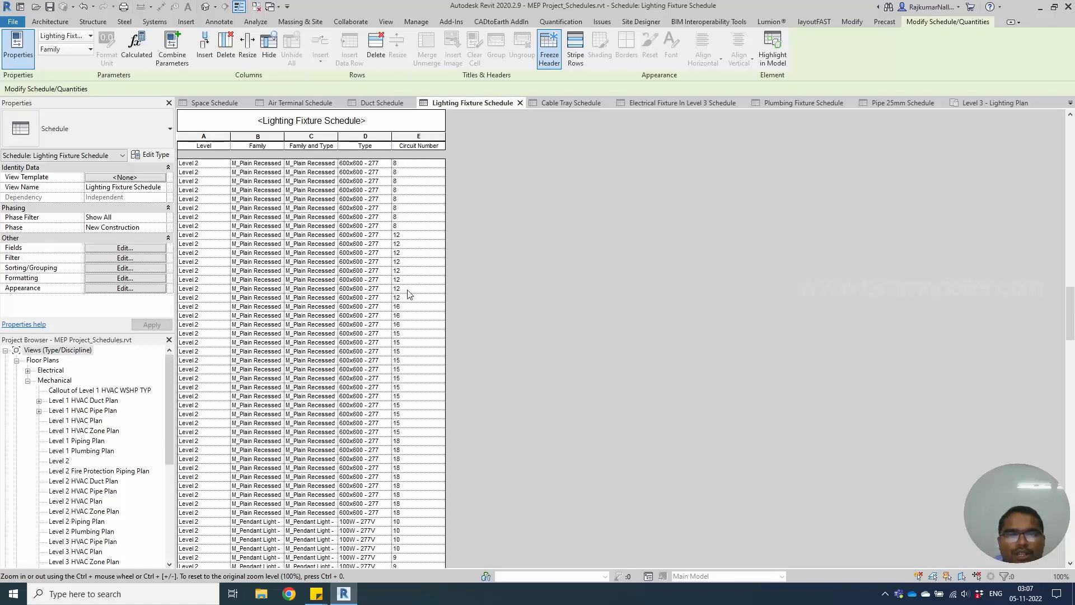
{"action": "scroll", "coordinate": [408, 291], "scroll_direction": "down", "scroll_amount": 10}
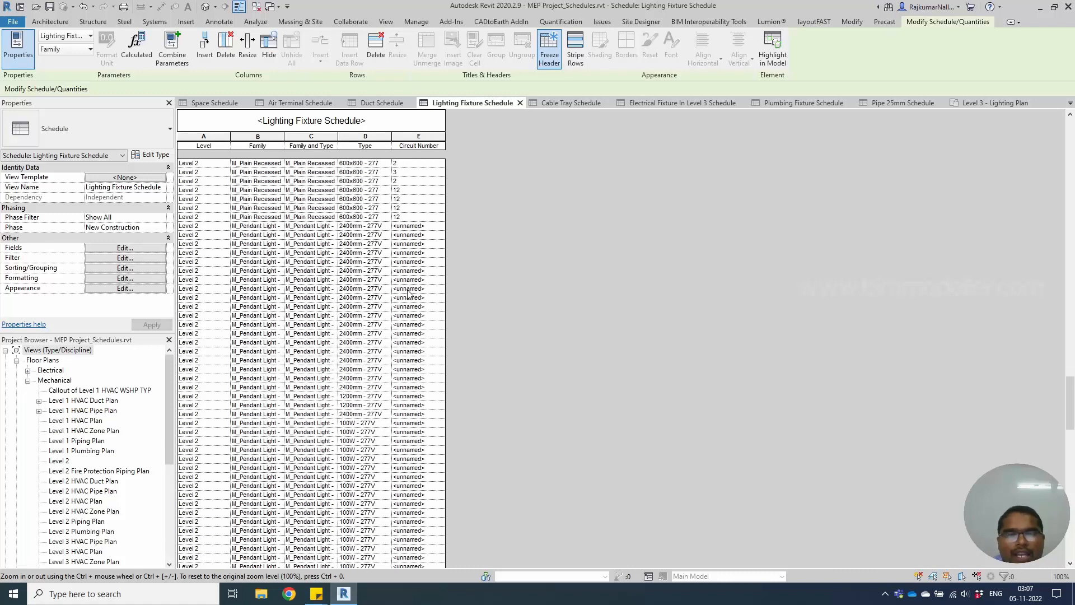
{"action": "left_click", "coordinate": [131, 269]}
{"action": "left_click", "coordinate": [548, 280]}
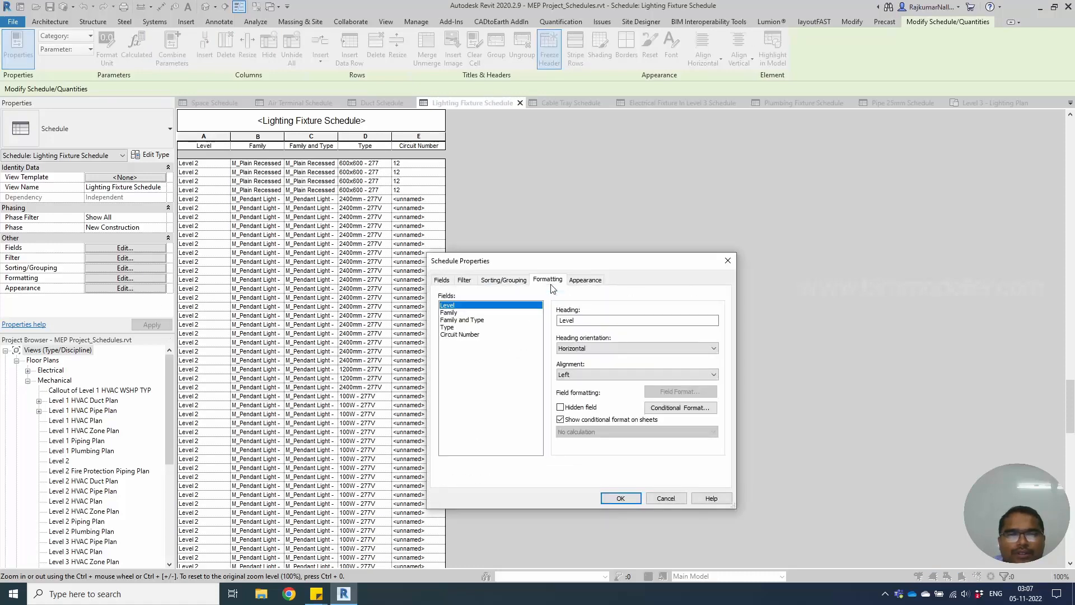
{"action": "left_click", "coordinate": [456, 335]}
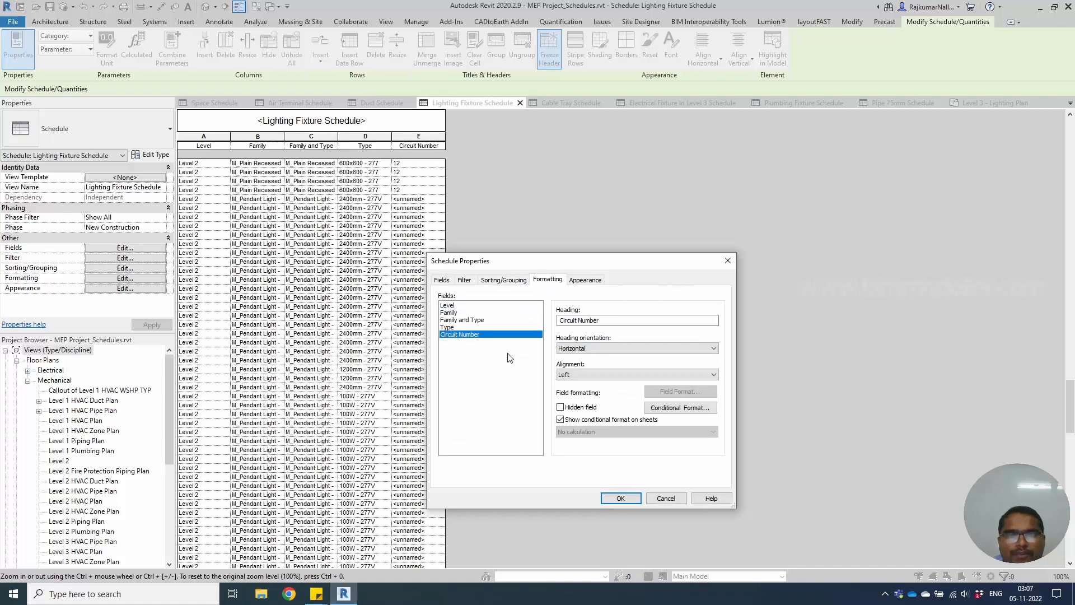
{"action": "left_click", "coordinate": [653, 411]}
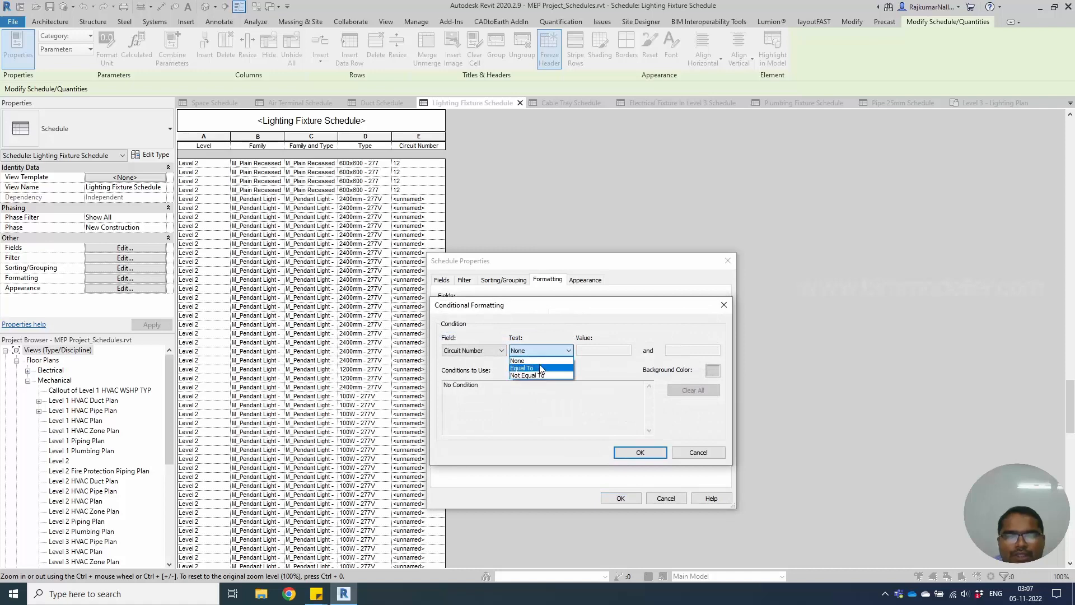
{"action": "left_click", "coordinate": [539, 368]}
{"action": "left_click", "coordinate": [617, 351]}
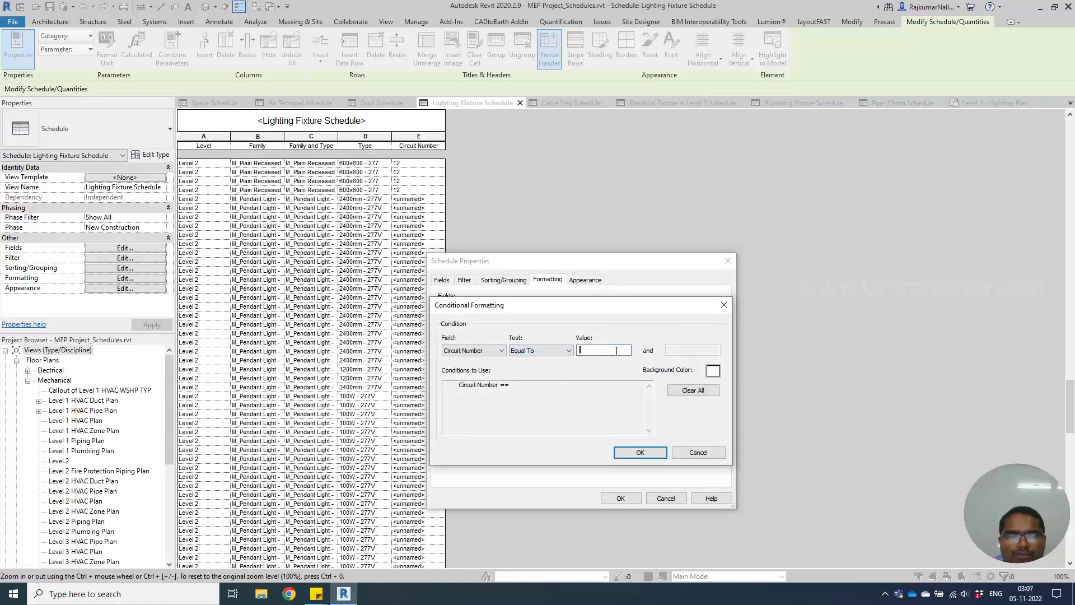
{"action": "type", "text": "Un"}
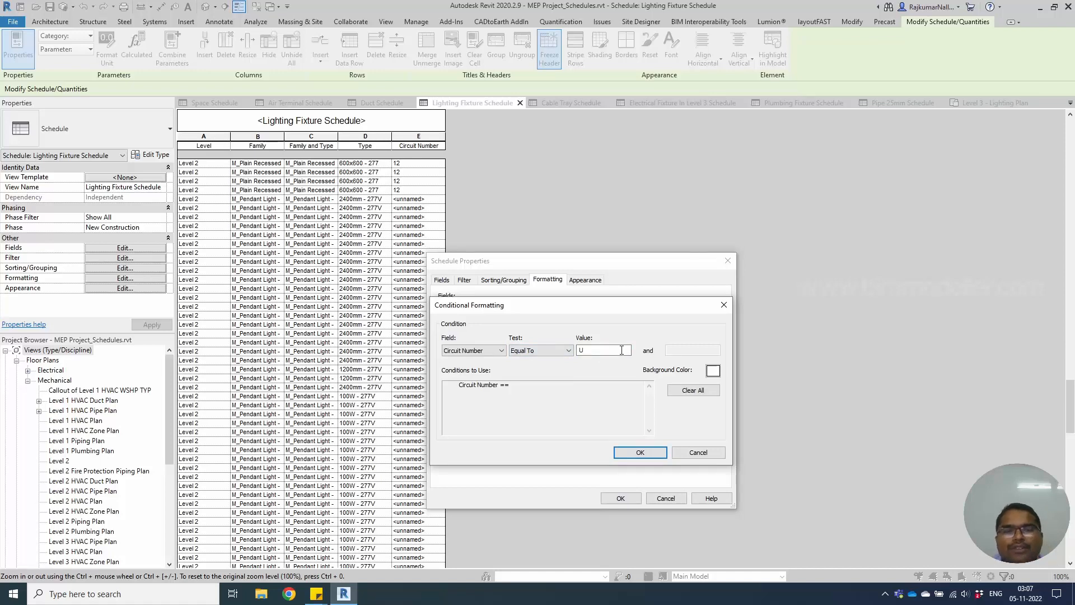
{"action": "left_click", "coordinate": [724, 305]}
{"action": "left_click", "coordinate": [727, 265]}
Highlight in the model a Level 2 pendant light of type 2400mm - 277V whose circuit number is <unnamed>, searching closed views
{"action": "scroll", "coordinate": [394, 419], "scroll_direction": "down", "scroll_amount": 10}
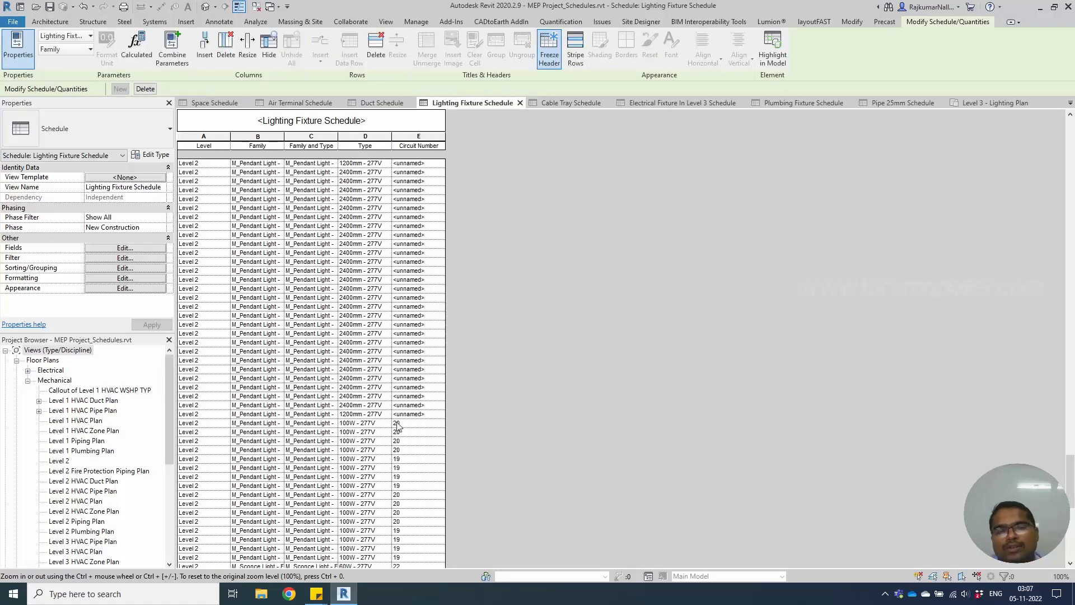
{"action": "scroll", "coordinate": [397, 426], "scroll_direction": "down", "scroll_amount": 6}
{"action": "left_click", "coordinate": [363, 351]}
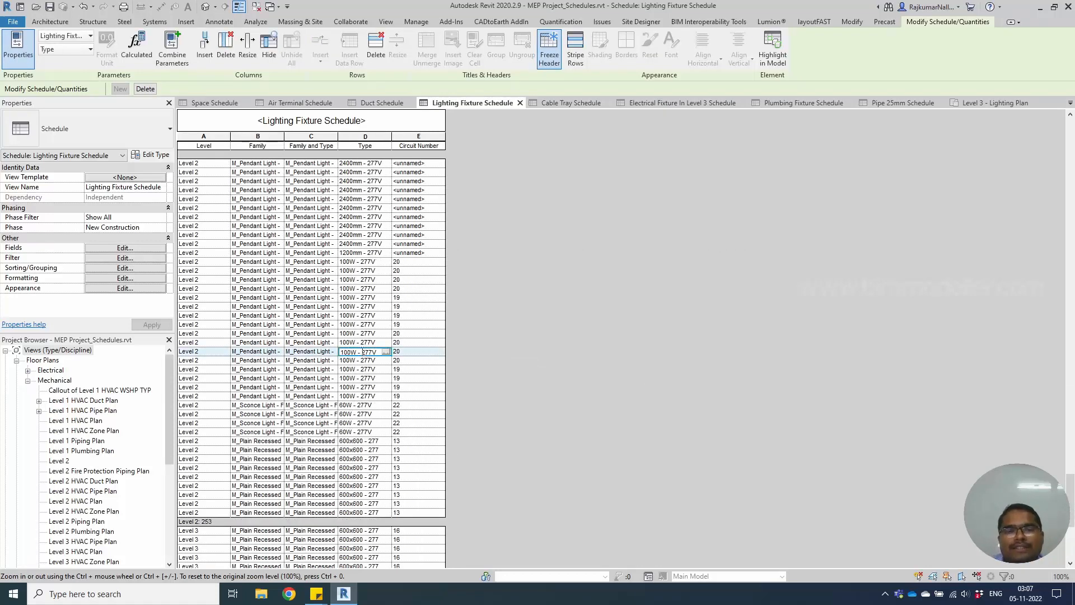
{"action": "left_click", "coordinate": [367, 245]}
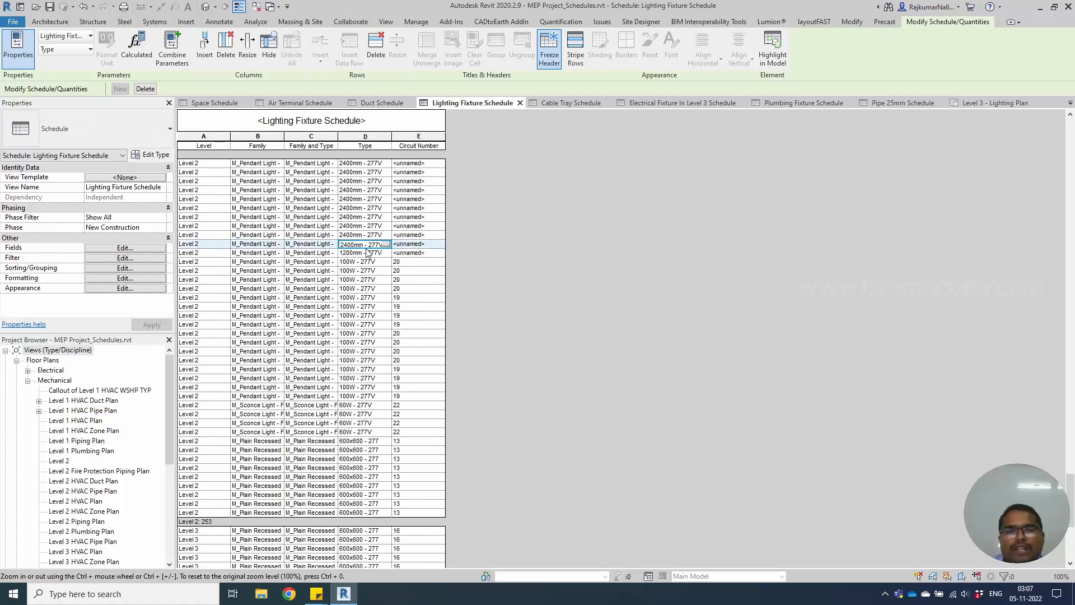
{"action": "left_click", "coordinate": [779, 56]}
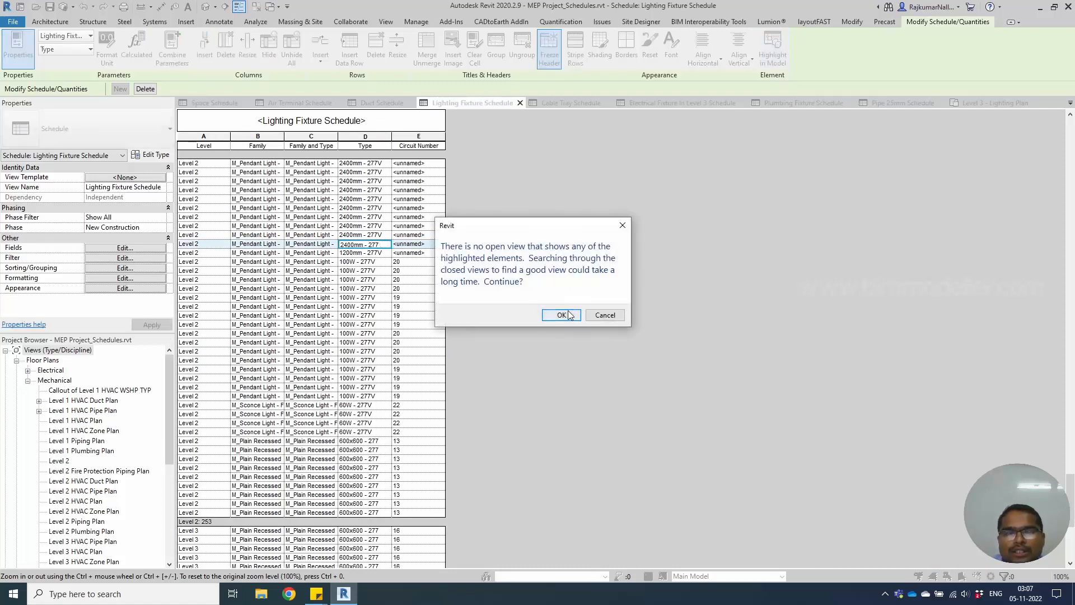
{"action": "left_click", "coordinate": [563, 315]}
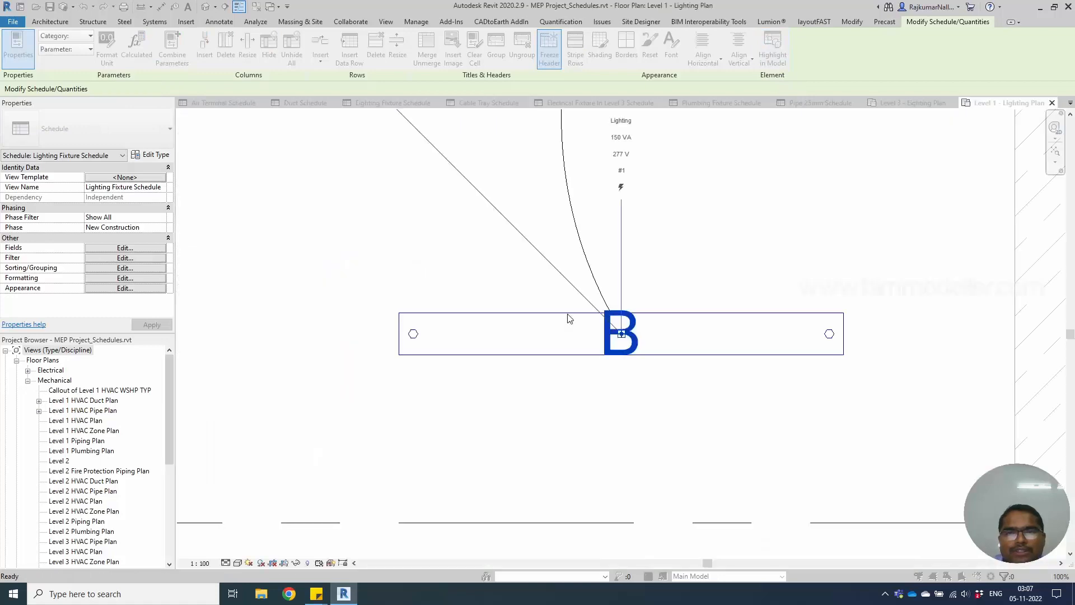
{"action": "left_click", "coordinate": [675, 319]}
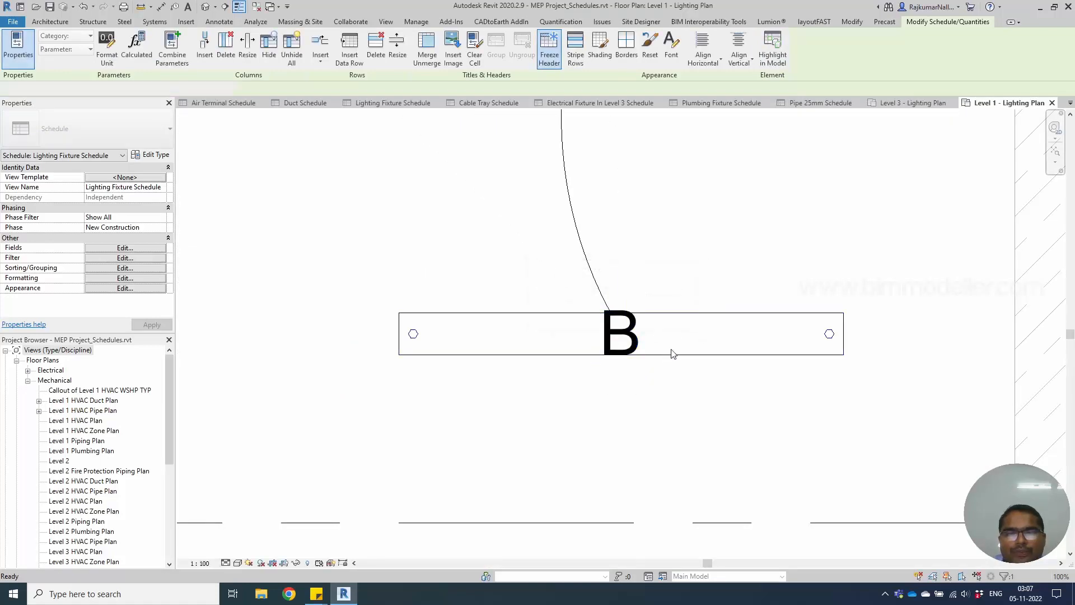
Examine the highlighted pendant light in the Level 1 - Lighting Plan, deselect it, and close that plan view
{"action": "scroll", "coordinate": [470, 395], "scroll_direction": "down", "scroll_amount": 3}
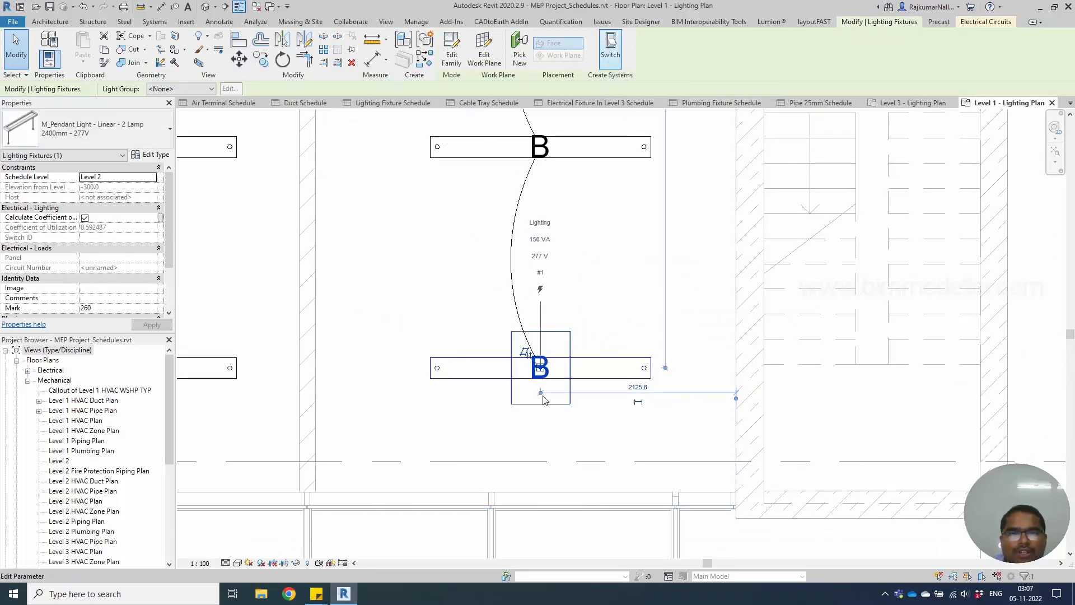
{"action": "scroll", "coordinate": [521, 445], "scroll_direction": "down", "scroll_amount": 2}
{"action": "scroll", "coordinate": [521, 446], "scroll_direction": "down", "scroll_amount": 1}
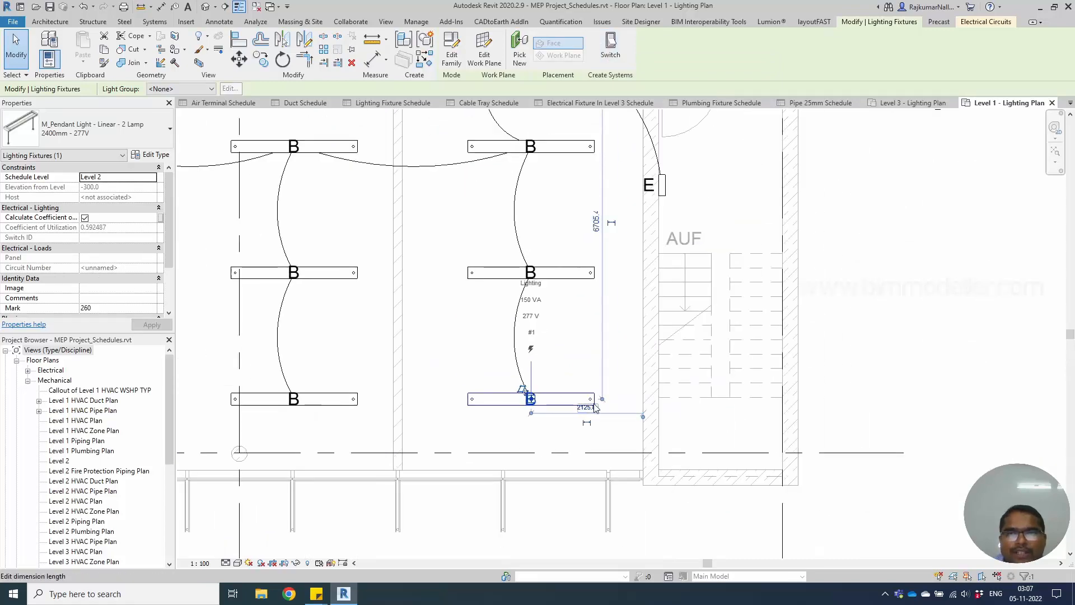
{"action": "left_click", "coordinate": [952, 168]}
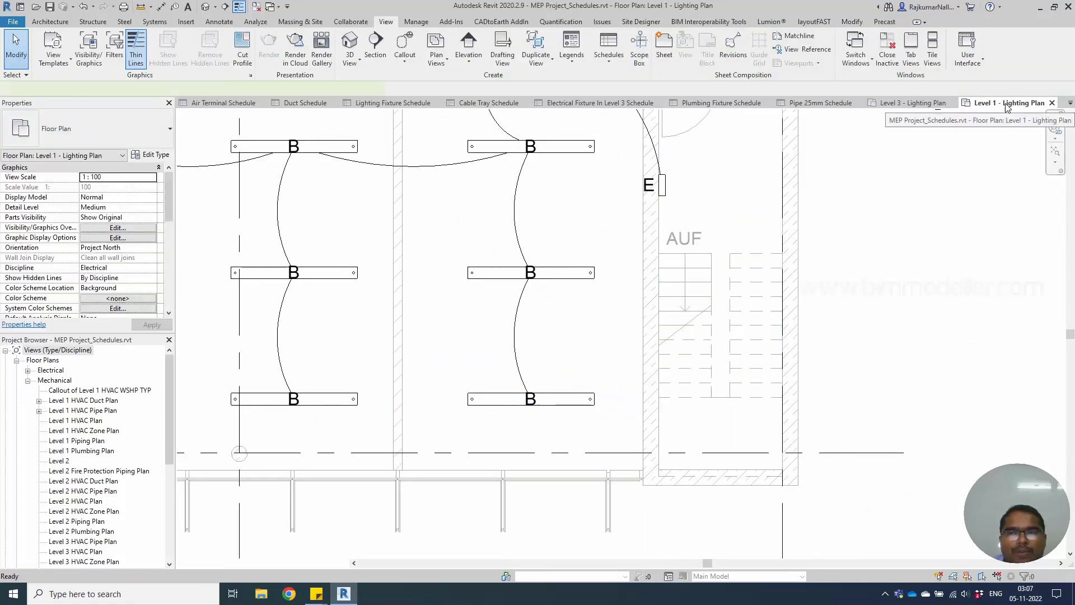
{"action": "left_click", "coordinate": [1052, 103]}
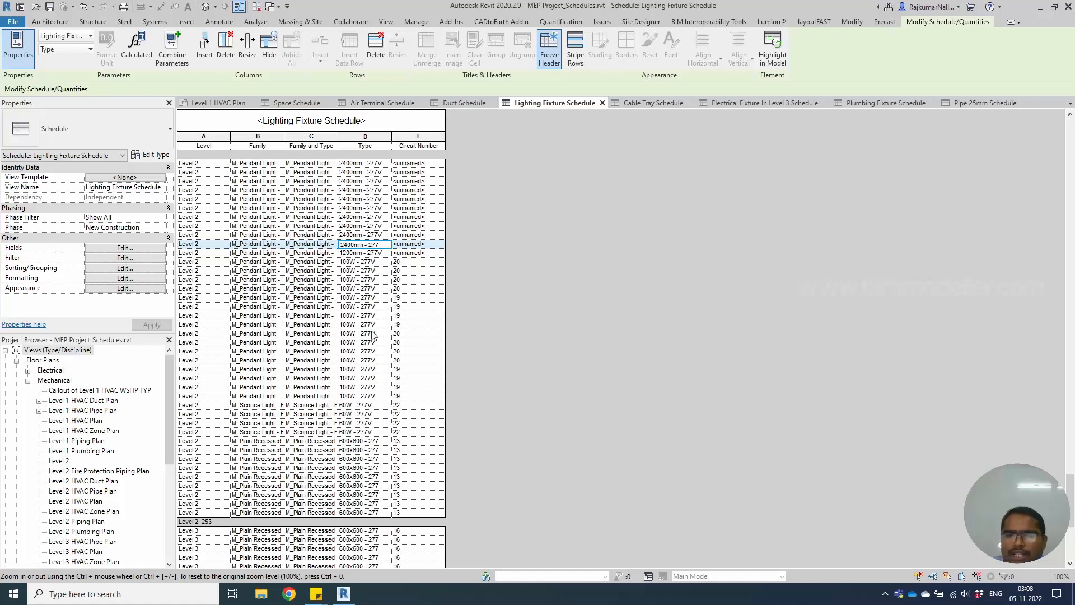
Hide the title of the Lighting Fixture Schedule, keeping the title text style at Schedule Default
{"action": "left_click", "coordinate": [330, 325]}
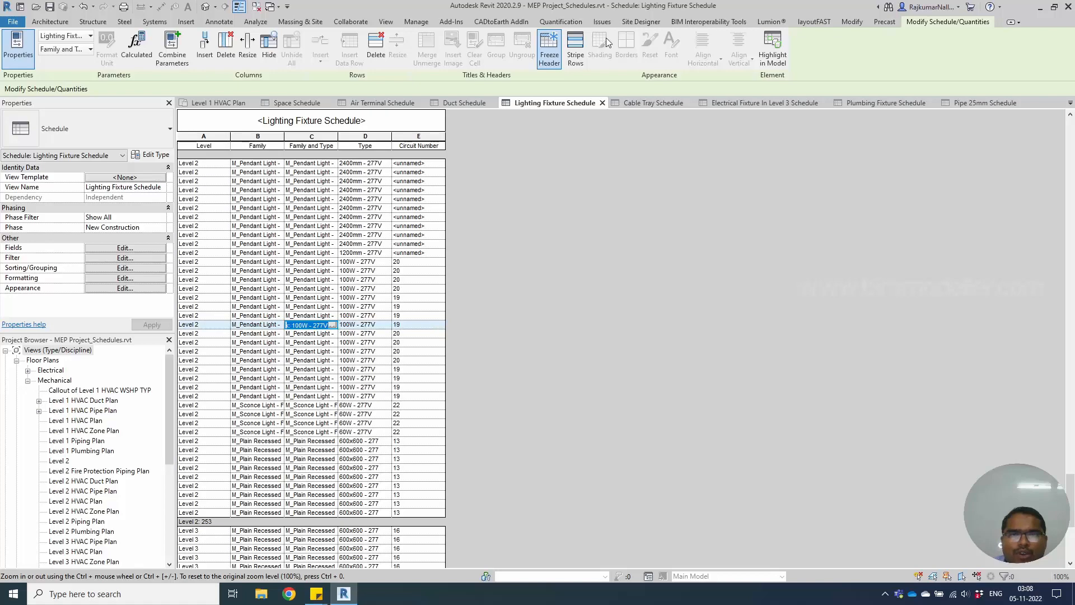
{"action": "left_click", "coordinate": [113, 278]}
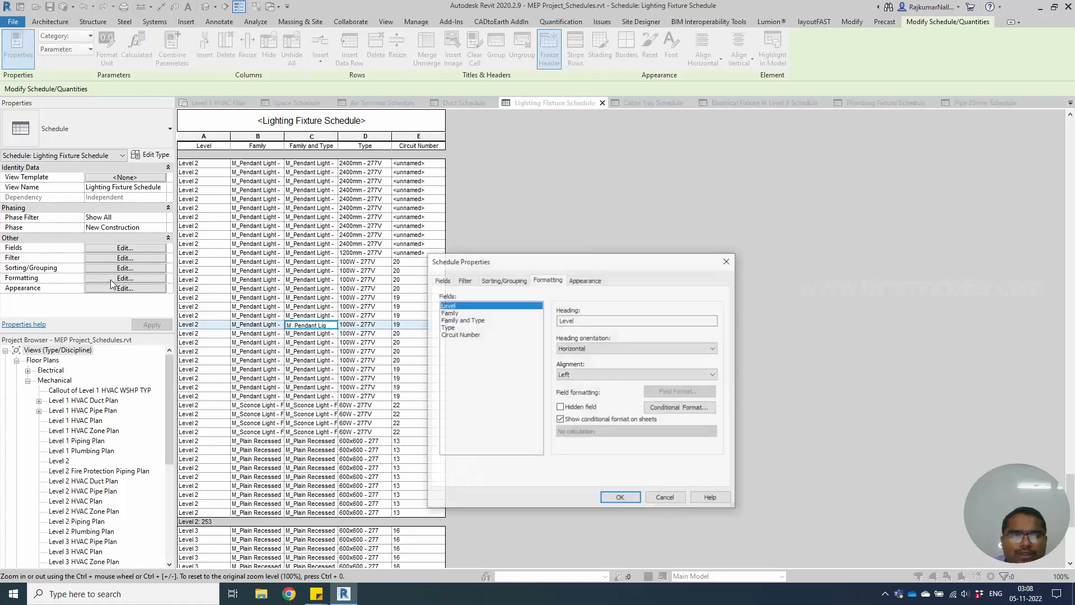
{"action": "left_click", "coordinate": [583, 285]}
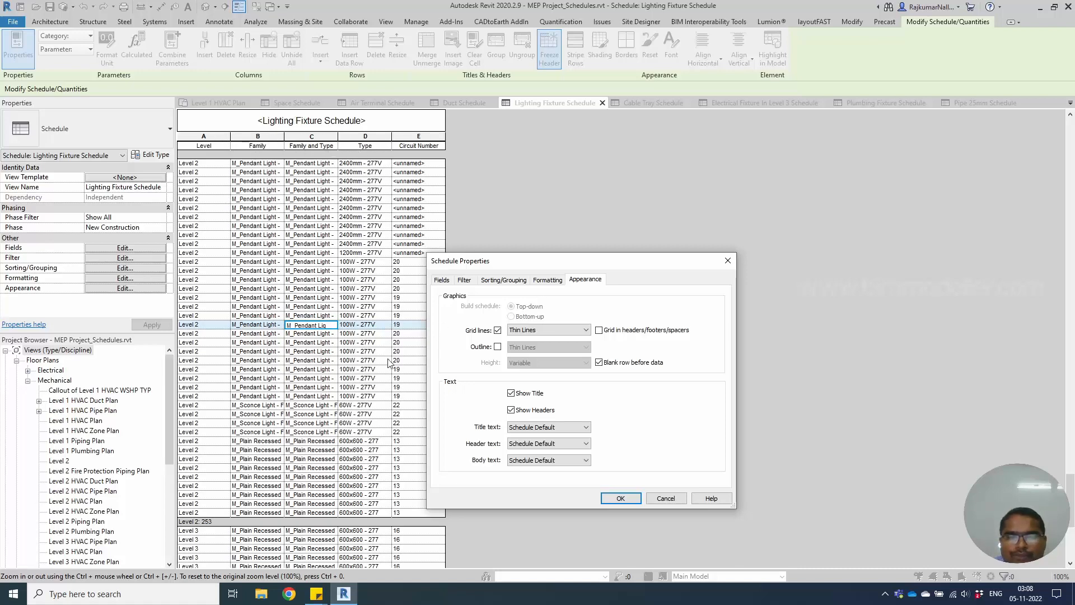
{"action": "left_click", "coordinate": [551, 429]}
{"action": "left_click", "coordinate": [552, 438]}
{"action": "left_click", "coordinate": [530, 395]}
{"action": "left_click", "coordinate": [620, 498]}
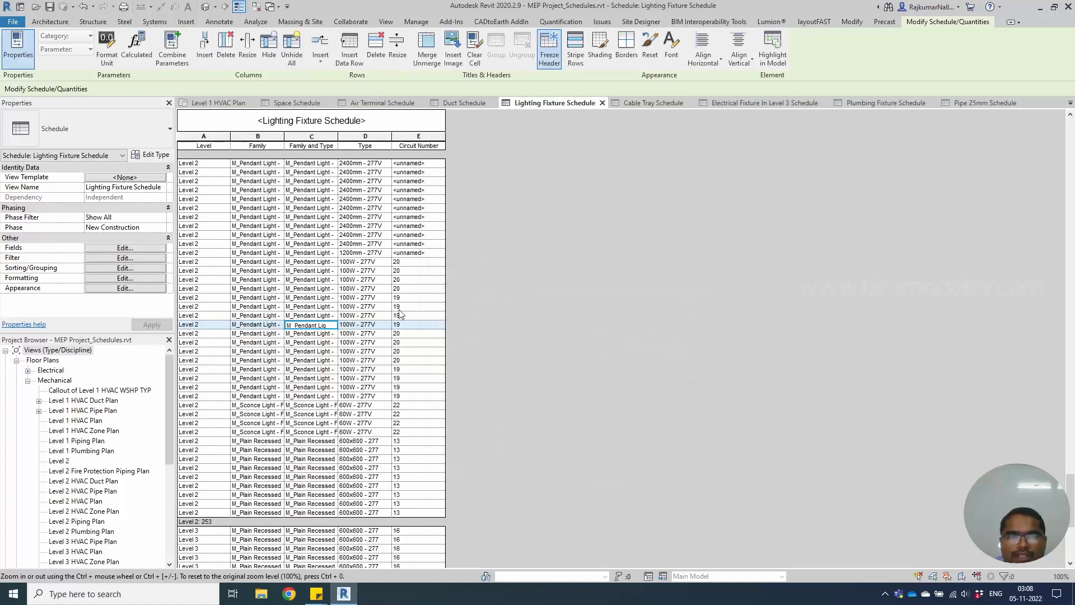
Turn the Lighting Fixture Schedule's title back on and remove the blank row before the data
{"action": "left_click", "coordinate": [134, 287]}
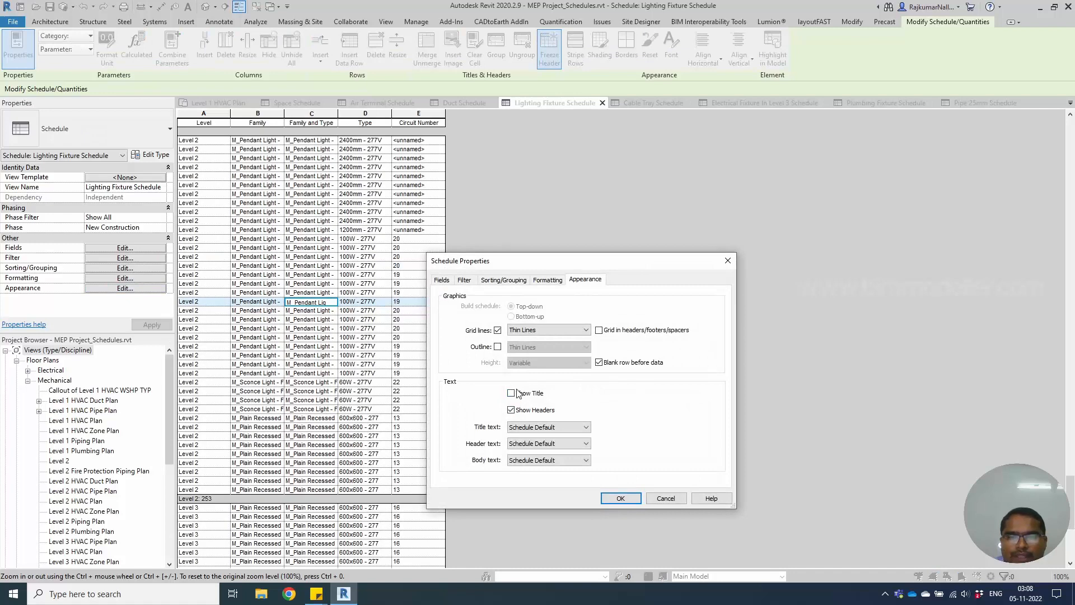
{"action": "left_click", "coordinate": [516, 393]}
{"action": "left_click", "coordinate": [620, 498]}
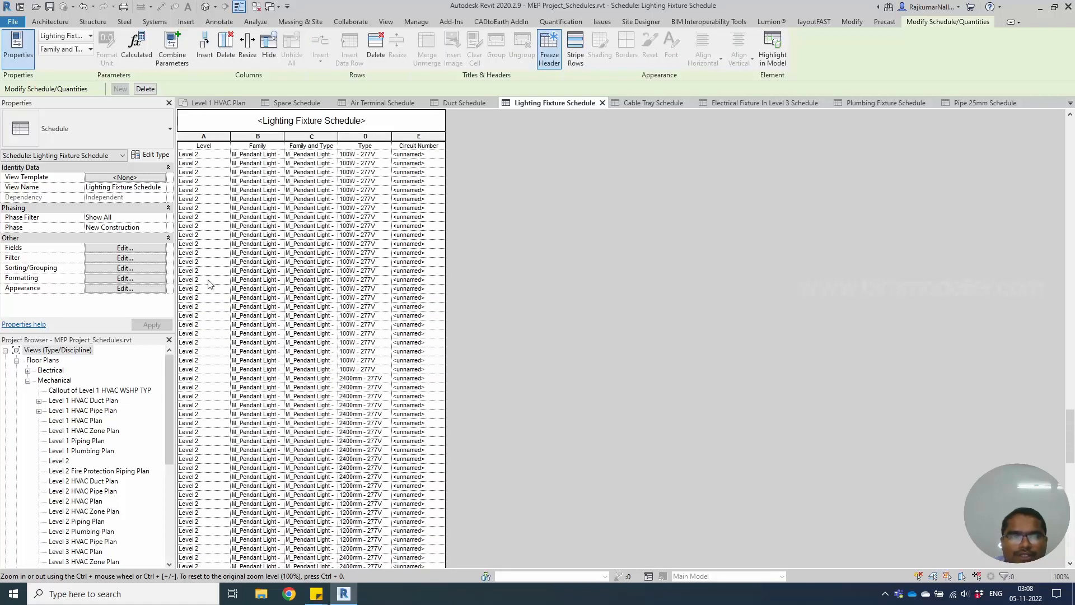
Restore the blank row before the data in the Lighting Fixture Schedule and turn on striped rows
{"action": "left_click", "coordinate": [150, 289]}
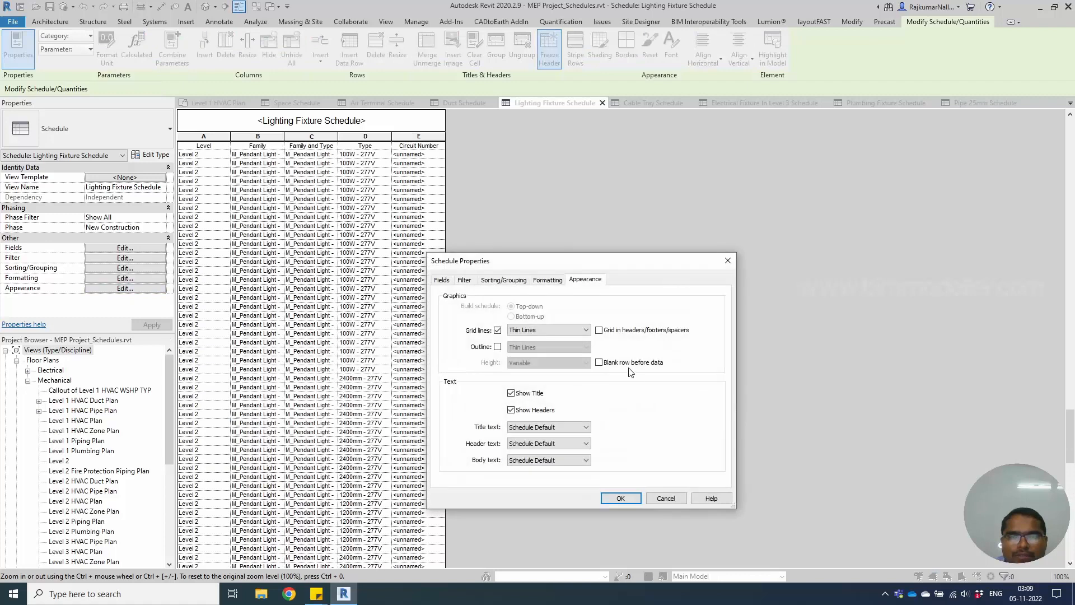
{"action": "left_click", "coordinate": [620, 498]}
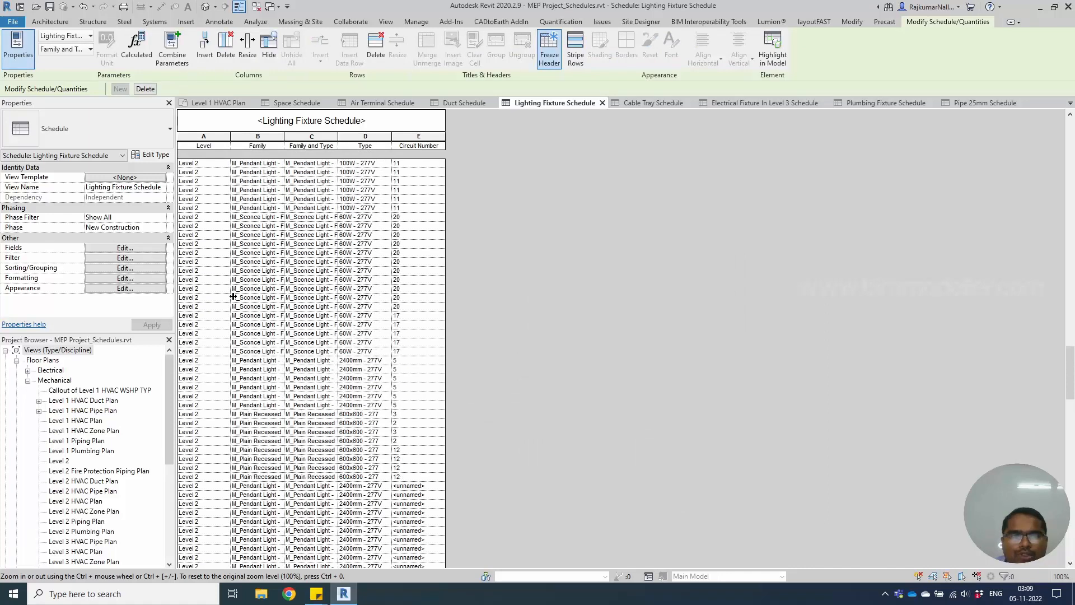
{"action": "scroll", "coordinate": [233, 296], "scroll_direction": "up", "scroll_amount": 6}
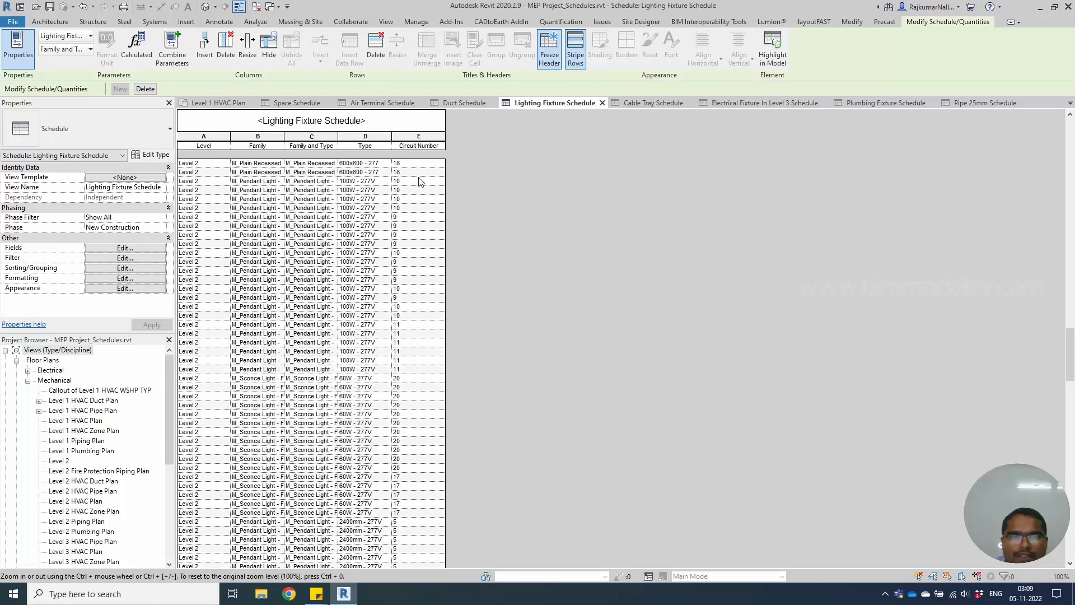
Shade the column header row of the Lighting Fixture Schedule, from Level through Circuit Number, in grey
{"action": "scroll", "coordinate": [421, 218], "scroll_direction": "up", "scroll_amount": 10}
{"action": "left_click_drag", "start_coordinate": [210, 147], "coordinate": [422, 157]}
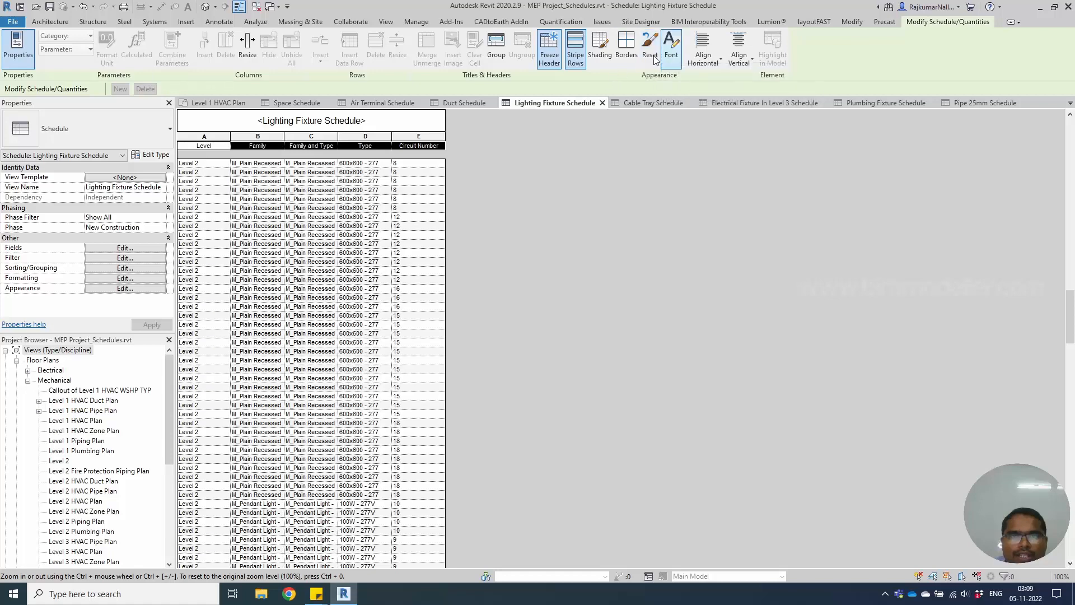
{"action": "left_click", "coordinate": [605, 53]}
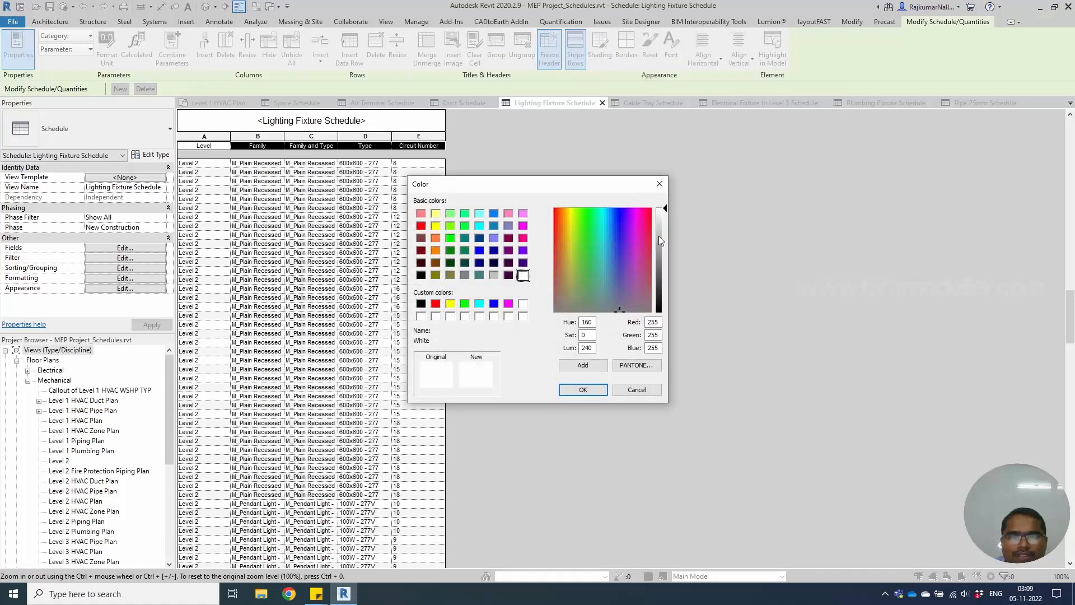
{"action": "left_click_drag", "start_coordinate": [659, 236], "coordinate": [658, 261]}
{"action": "left_click", "coordinate": [582, 390]}
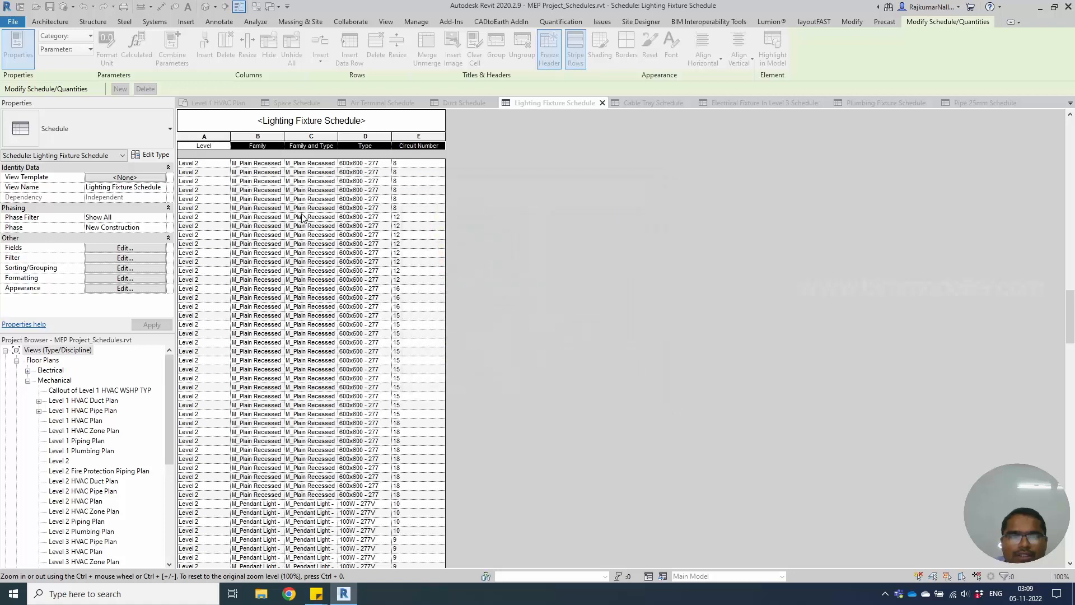
{"action": "left_click", "coordinate": [373, 326]}
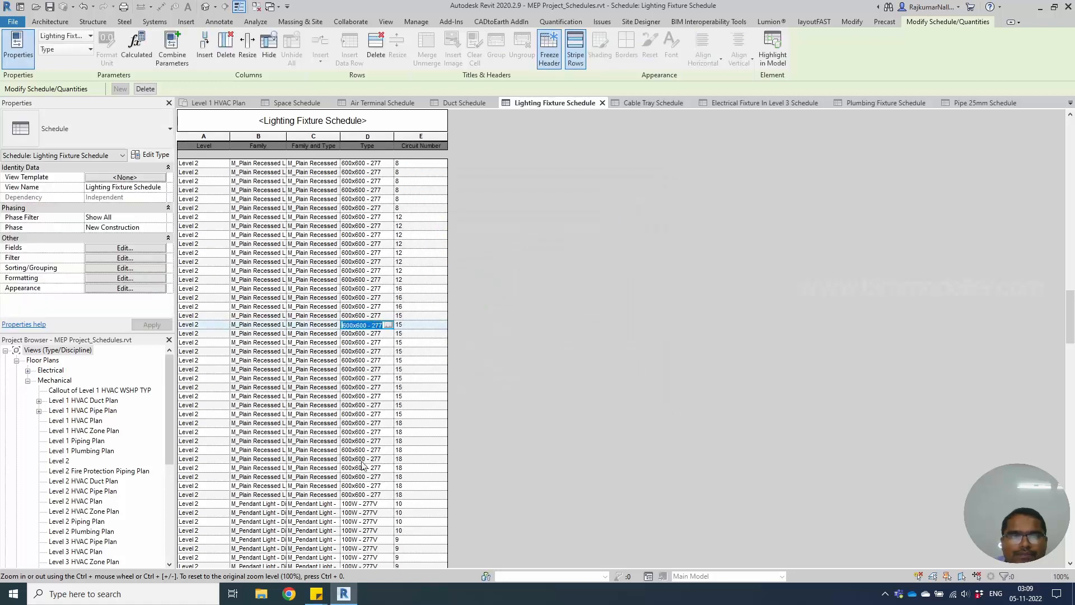
Turn Freeze Header off for the Lighting Fixture Schedule to compare how it reads, and turn it back on
{"action": "scroll", "coordinate": [336, 326], "scroll_direction": "down", "scroll_amount": 8}
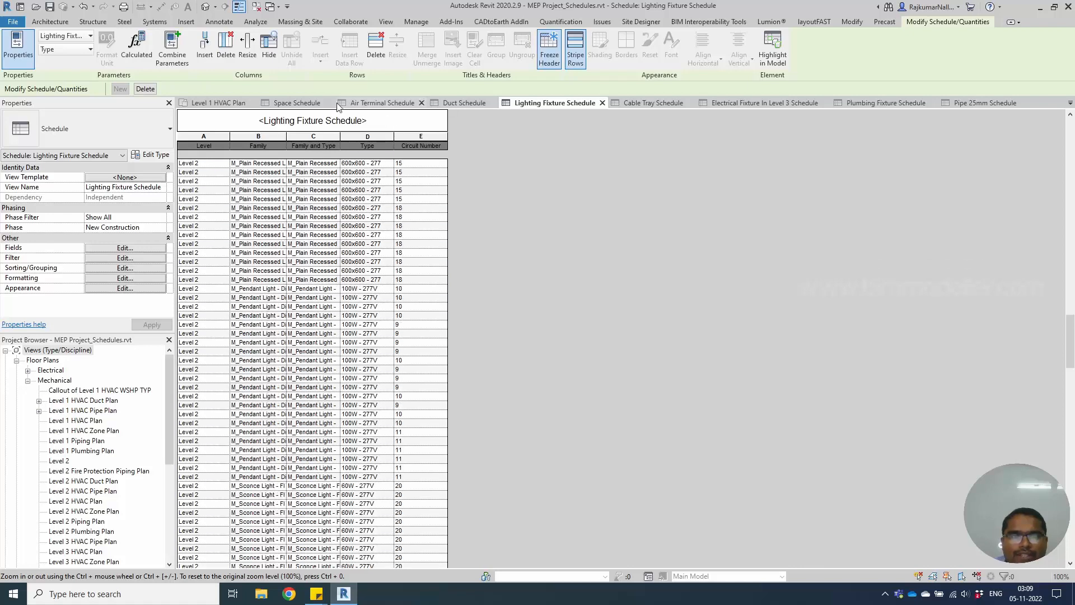
{"action": "left_click", "coordinate": [549, 48]}
{"action": "scroll", "coordinate": [520, 297], "scroll_direction": "up", "scroll_amount": 9}
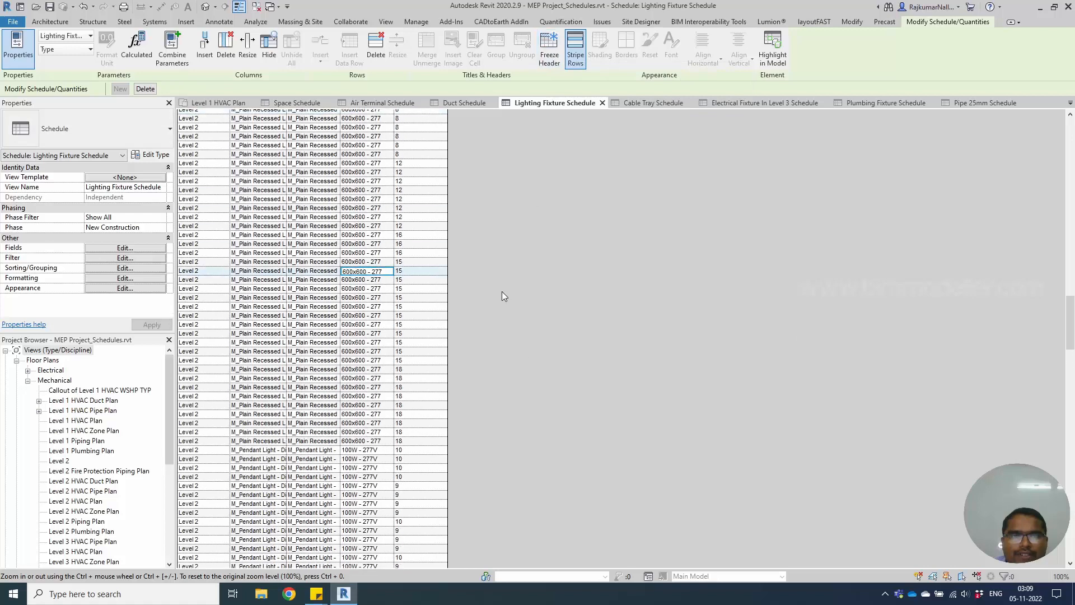
{"action": "scroll", "coordinate": [496, 293], "scroll_direction": "up", "scroll_amount": 20}
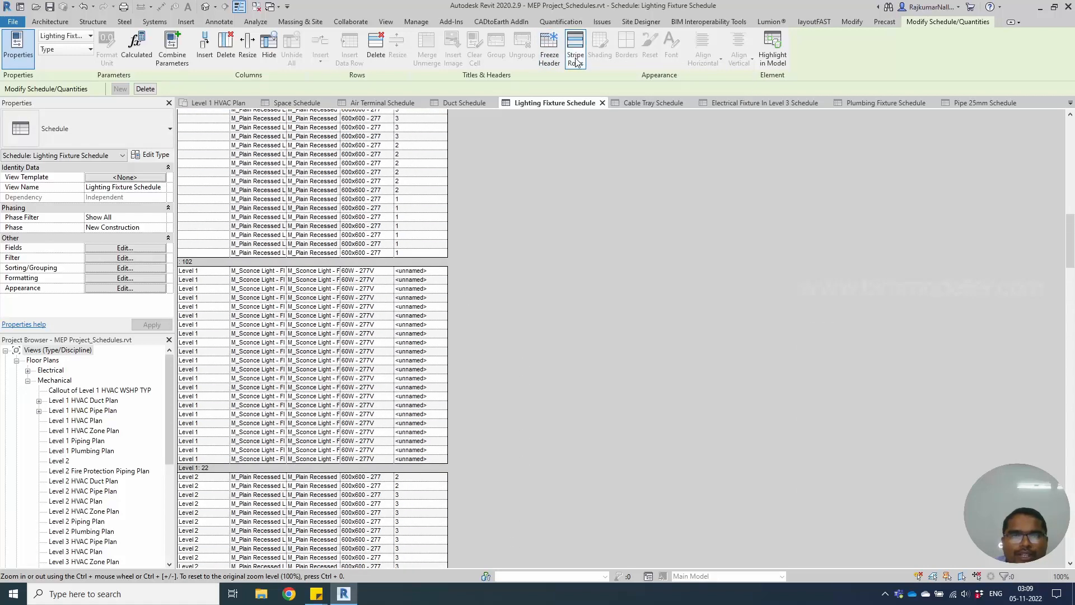
{"action": "left_click", "coordinate": [549, 47]}
{"action": "scroll", "coordinate": [462, 271], "scroll_direction": "down", "scroll_amount": 18}
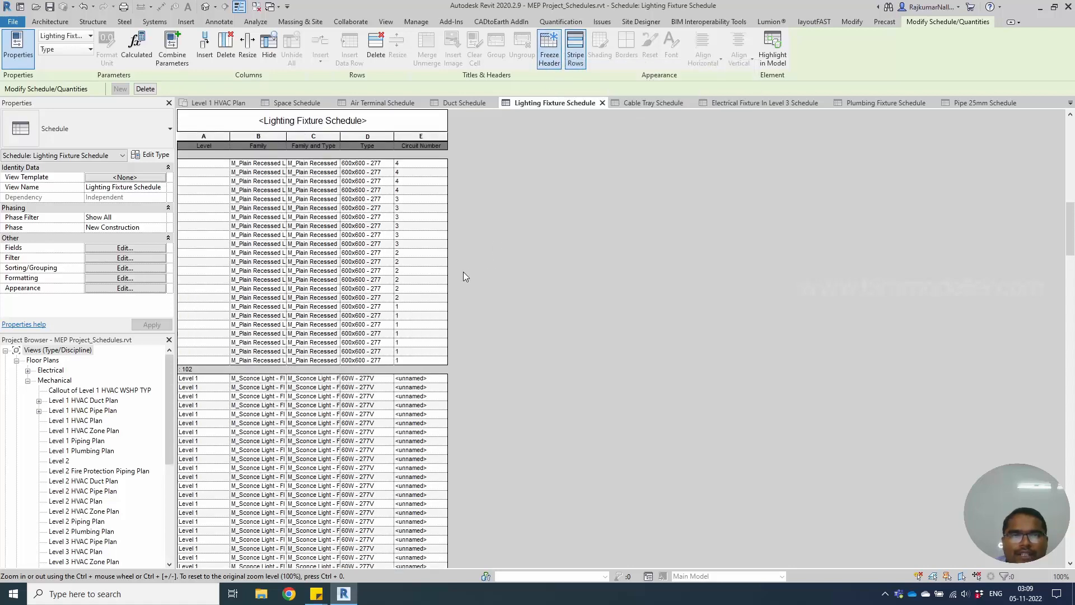
{"action": "scroll", "coordinate": [460, 270], "scroll_direction": "up", "scroll_amount": 20}
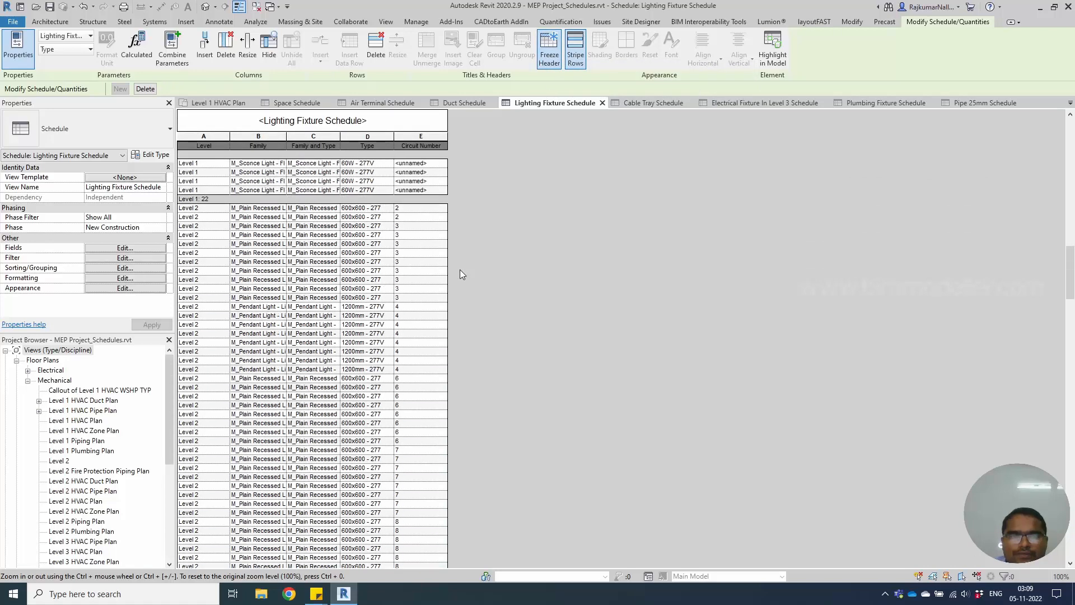
{"action": "scroll", "coordinate": [449, 307], "scroll_direction": "up", "scroll_amount": 1}
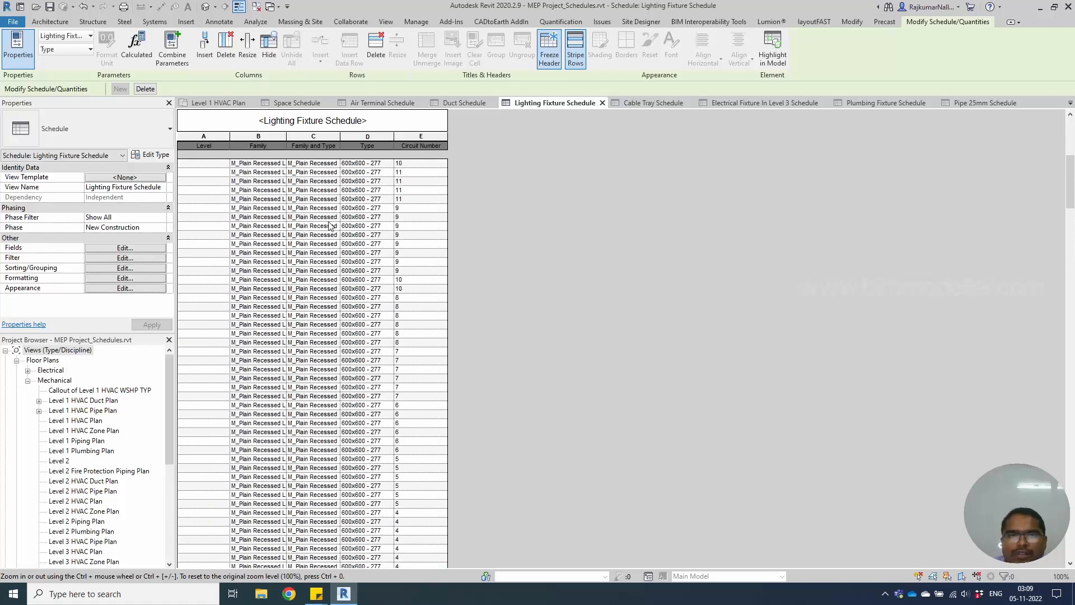
{"action": "left_click", "coordinate": [325, 220]}
{"action": "left_click_drag", "start_coordinate": [252, 221], "coordinate": [423, 226]}
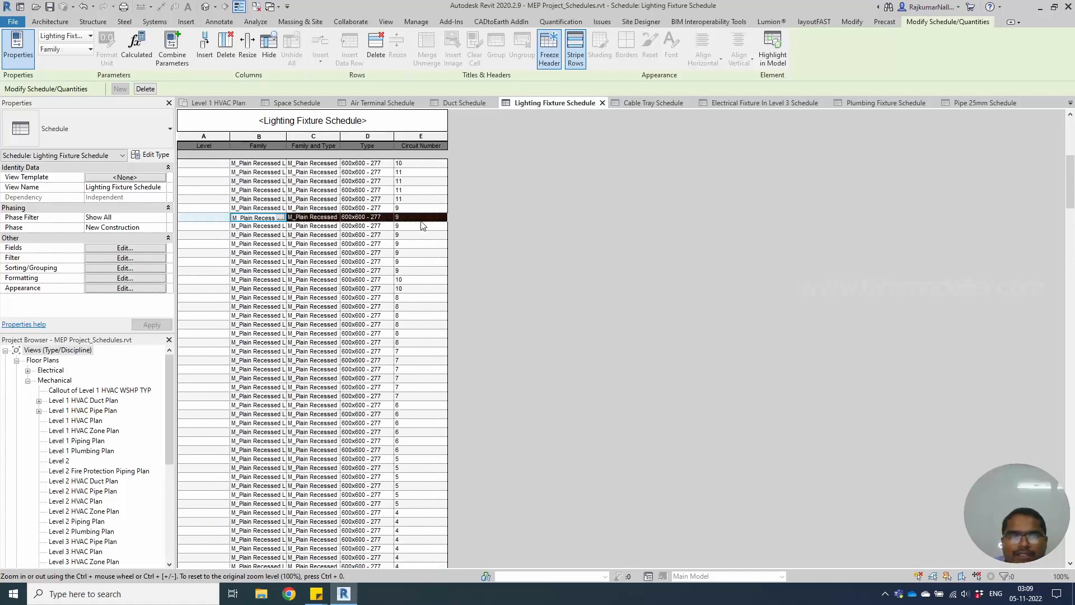
{"action": "left_click", "coordinate": [374, 244]}
{"action": "scroll", "coordinate": [403, 242], "scroll_direction": "up", "scroll_amount": 11}
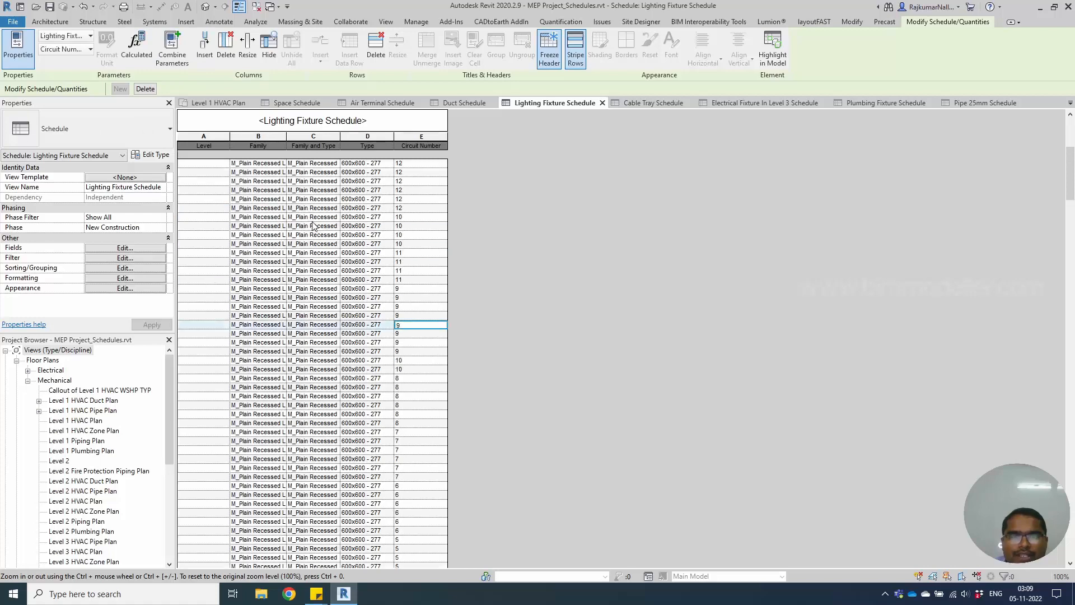
{"action": "left_click", "coordinate": [257, 235]}
{"action": "left_click", "coordinate": [225, 254]}
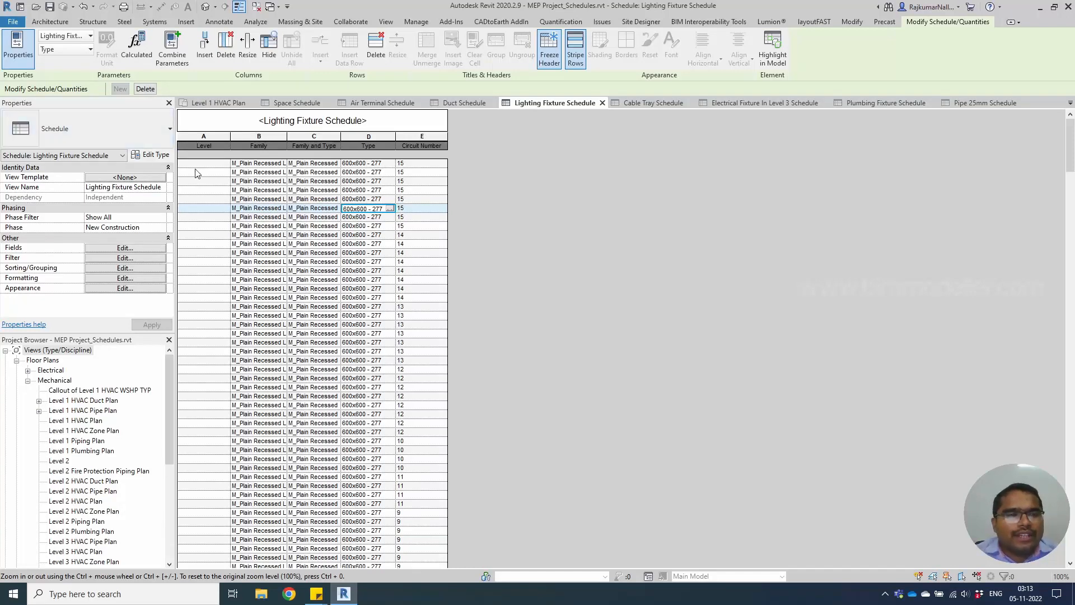
Check the parameter choices for the Level column and its entry among the schedule's scheduled fields
{"action": "left_click", "coordinate": [215, 146]}
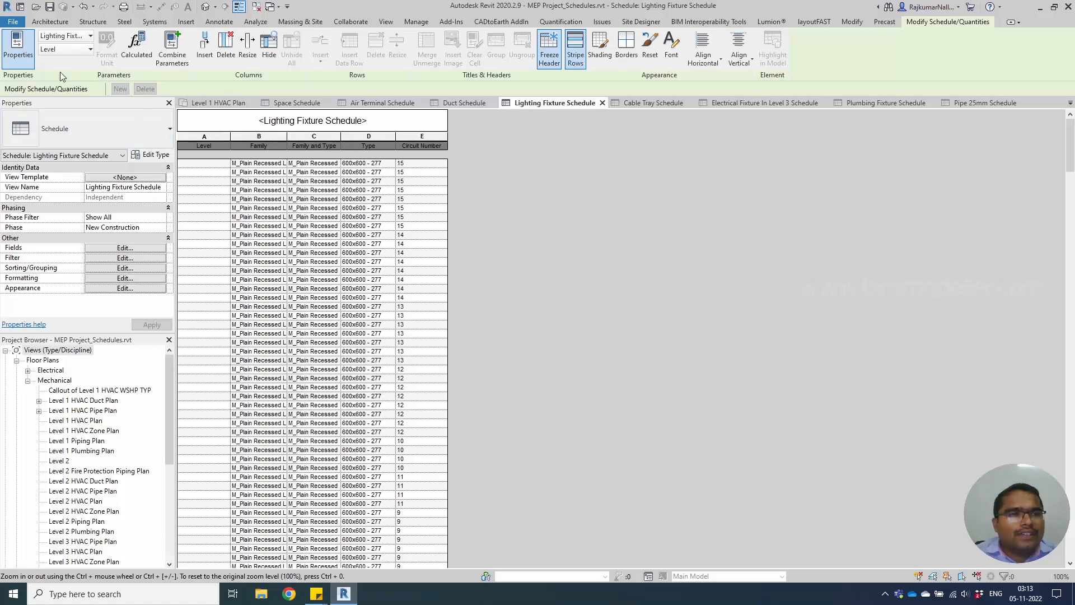
{"action": "left_click", "coordinate": [66, 49]}
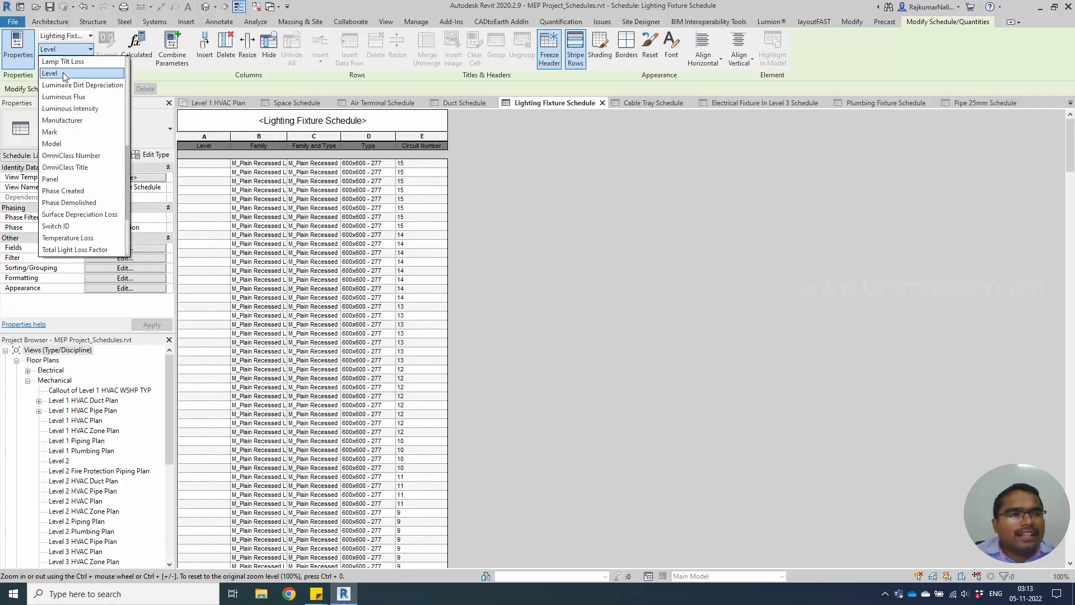
{"action": "key", "text": "Escape"}
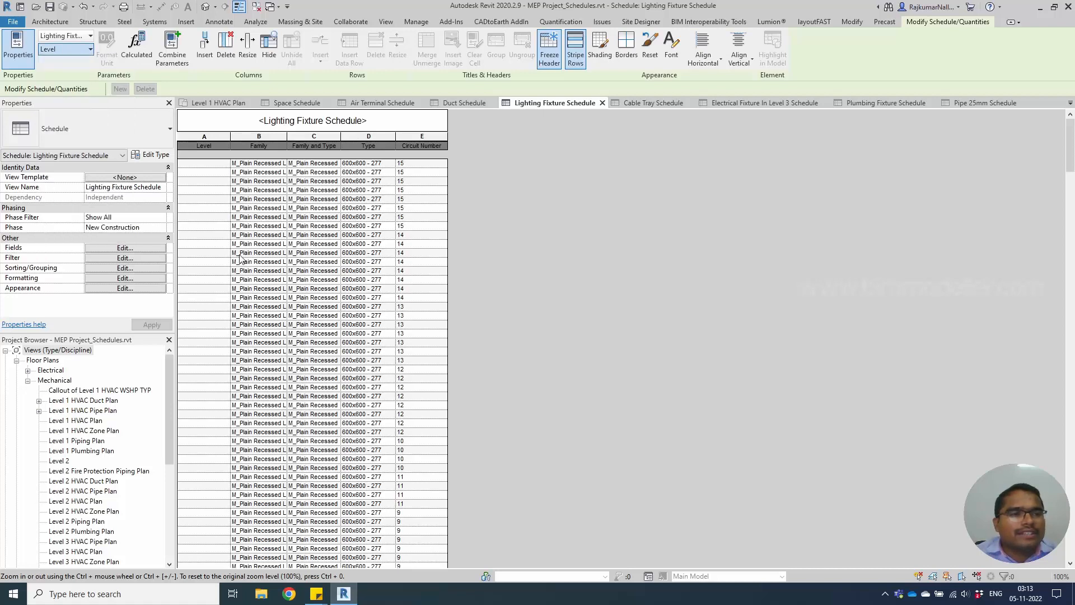
{"action": "left_click", "coordinate": [134, 248]}
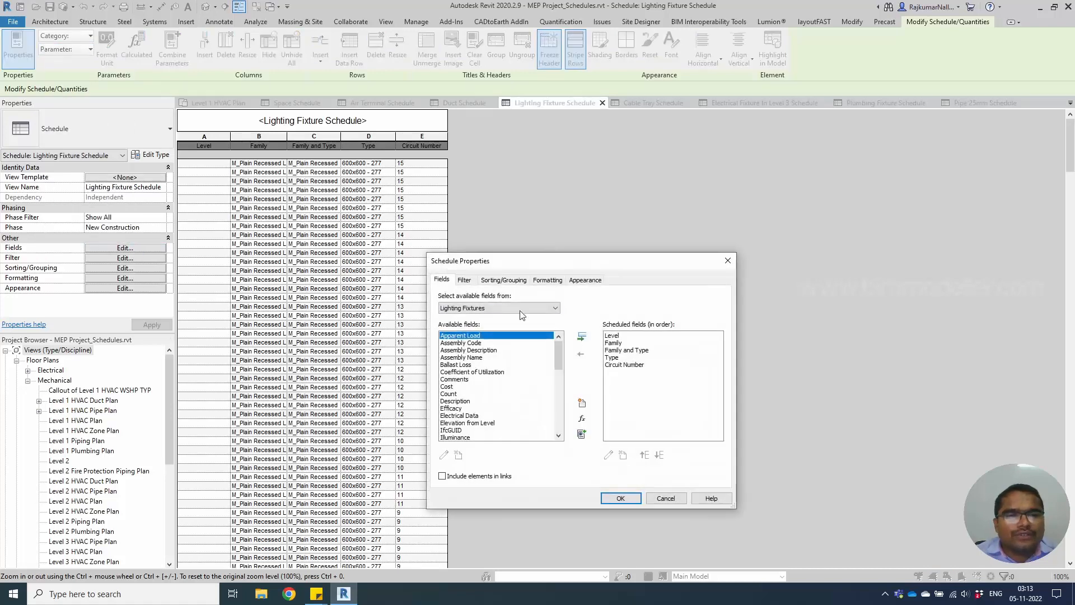
{"action": "left_click", "coordinate": [619, 338]}
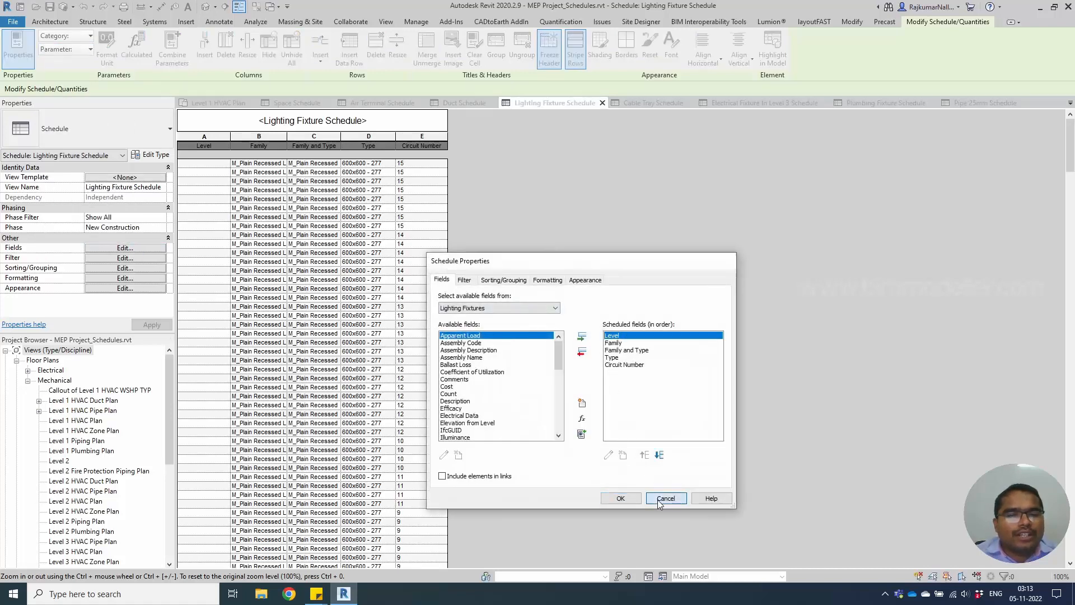
{"action": "left_click", "coordinate": [666, 498]}
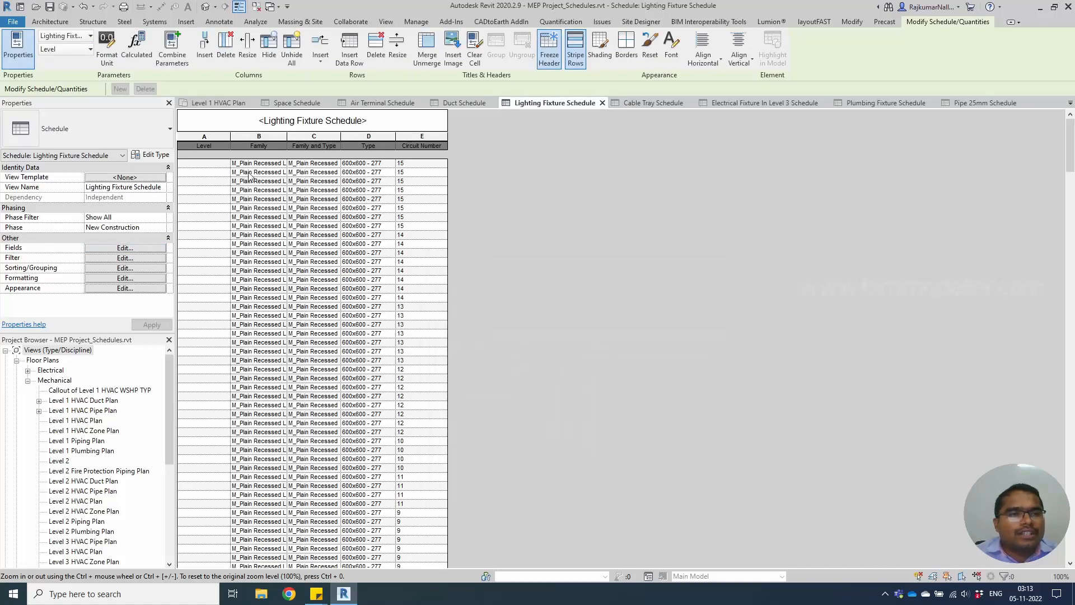
Try Model as the parameter of the Level column and undo the change
{"action": "left_click", "coordinate": [78, 49]}
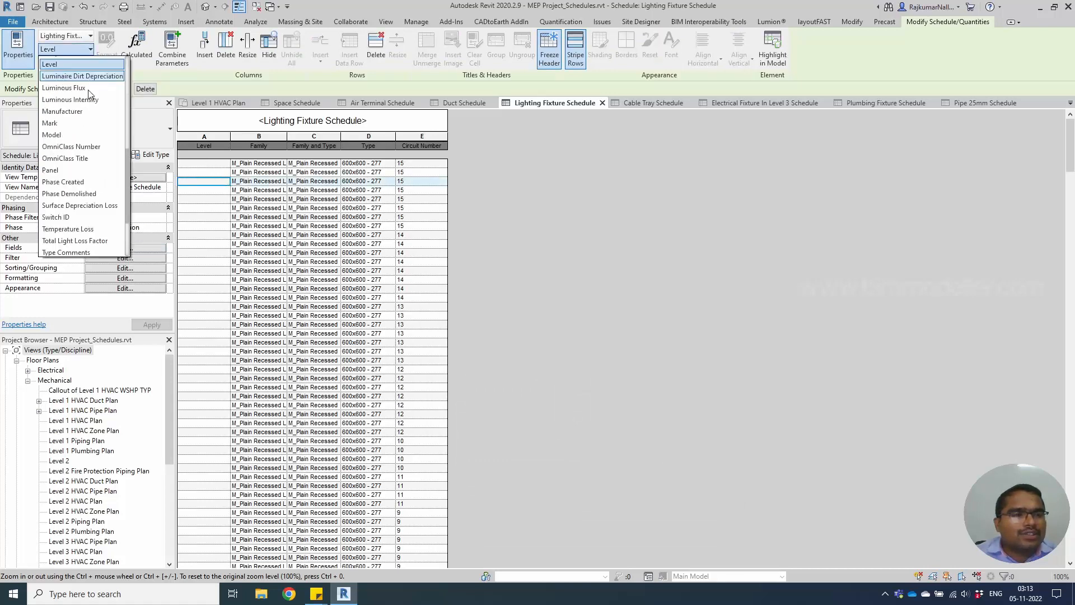
{"action": "left_click", "coordinate": [87, 135]}
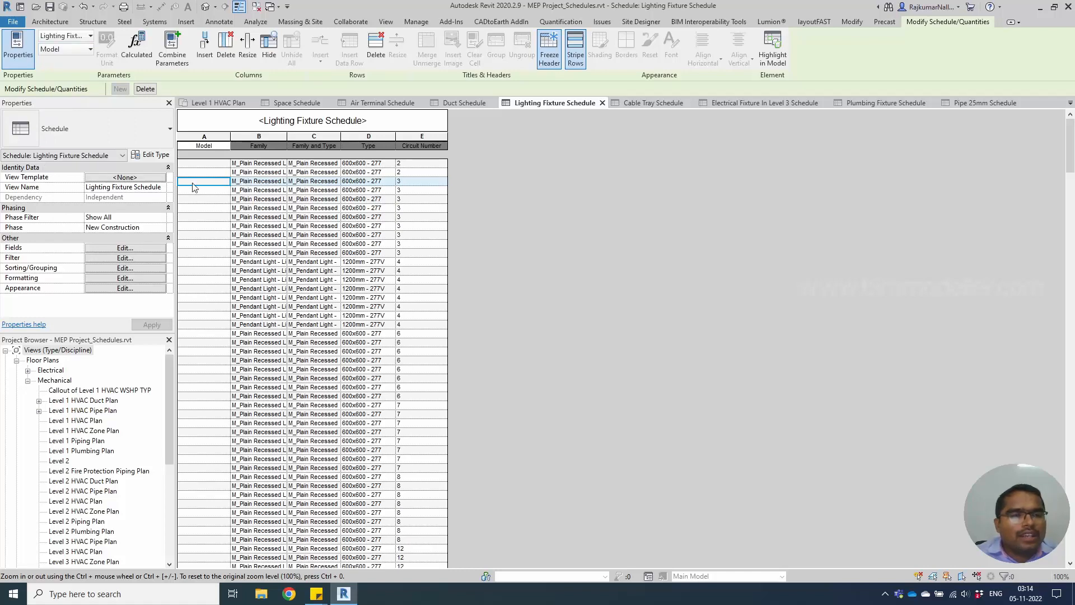
{"action": "key", "text": "ctrl+z"}
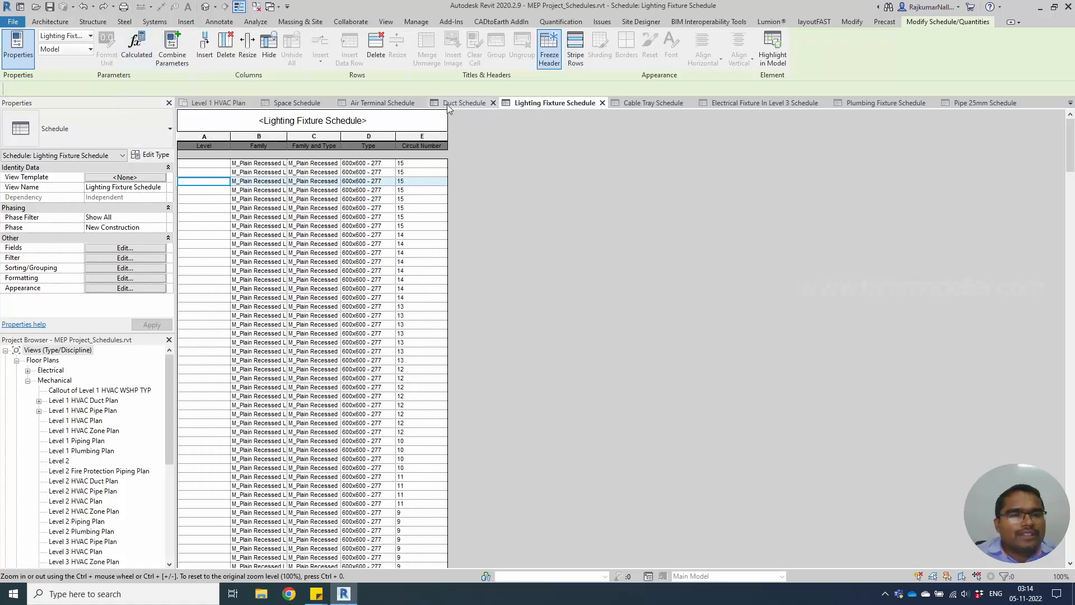
In the Space Schedule, override the project settings for the Average Estimated column and set its units to Footcandles
{"action": "left_click", "coordinate": [288, 104]}
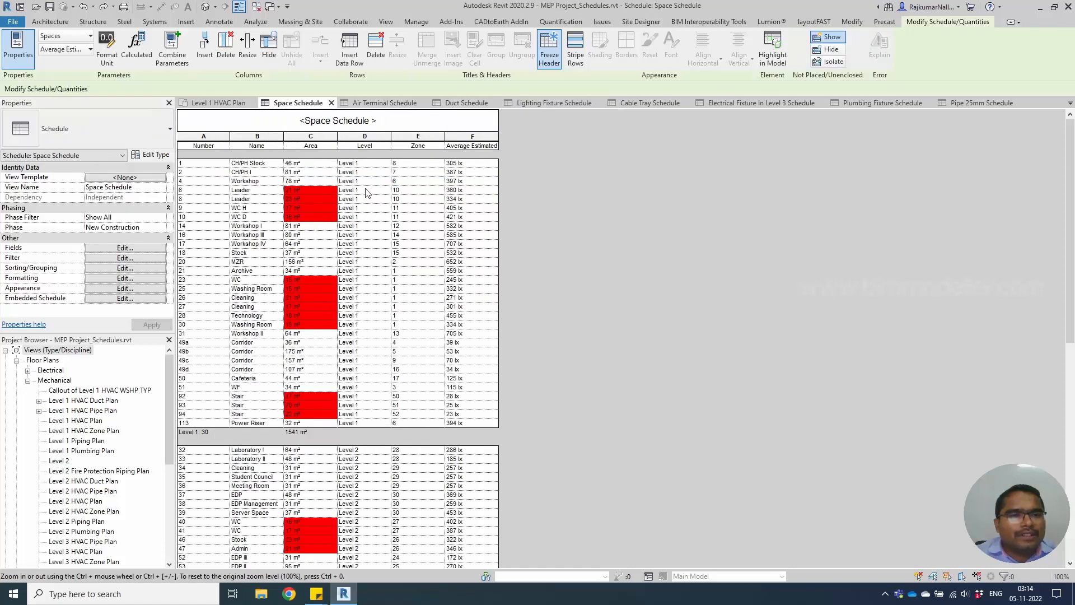
{"action": "left_click", "coordinate": [302, 183]}
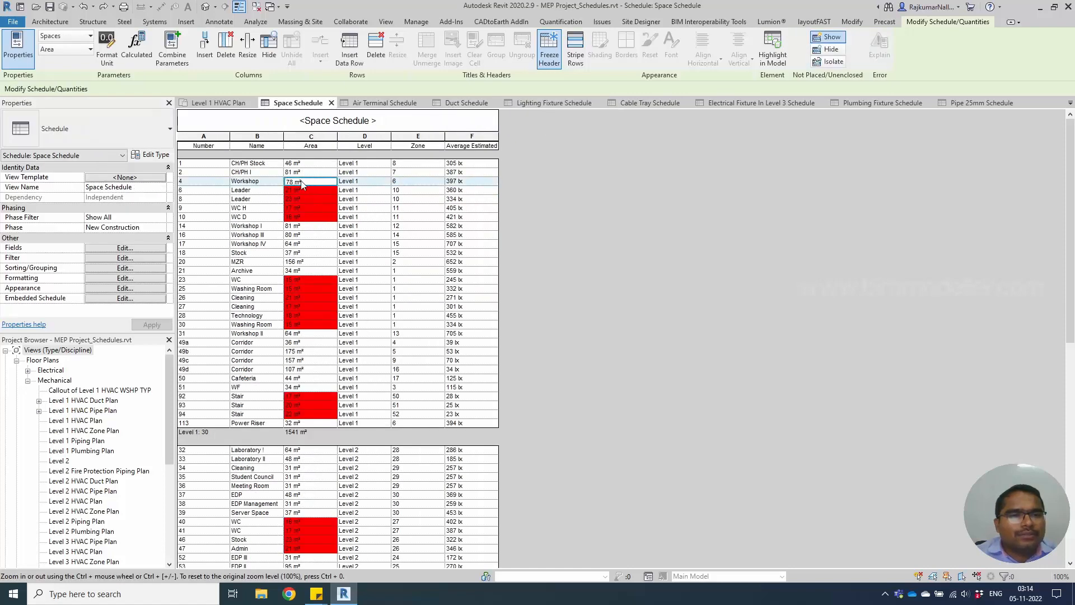
{"action": "left_click", "coordinate": [465, 182]}
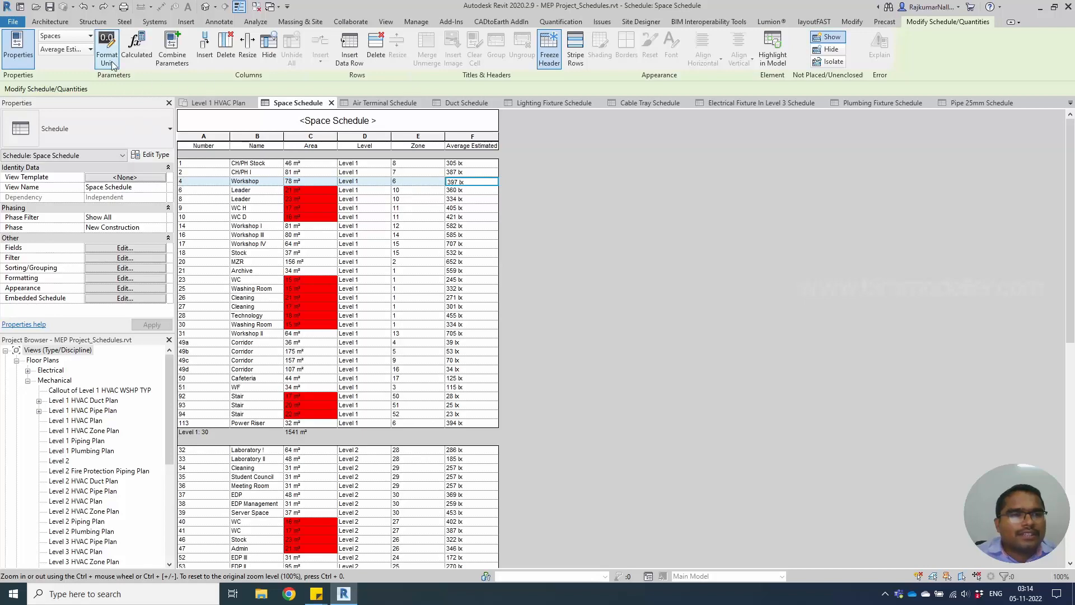
{"action": "left_click", "coordinate": [106, 44]}
{"action": "left_click", "coordinate": [496, 218]}
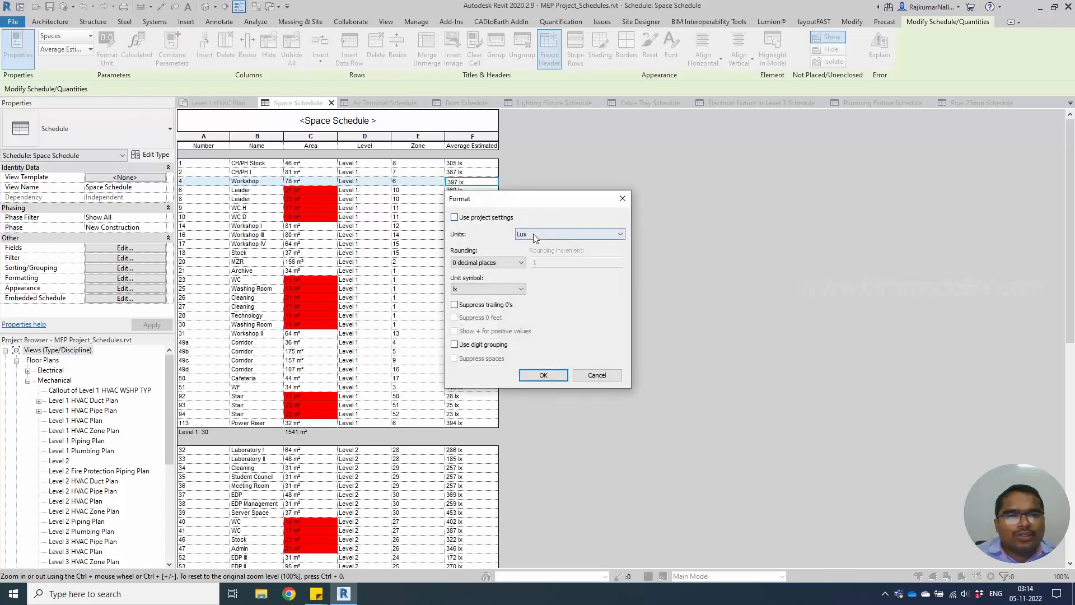
{"action": "left_click", "coordinate": [533, 234]}
{"action": "left_click", "coordinate": [548, 251]}
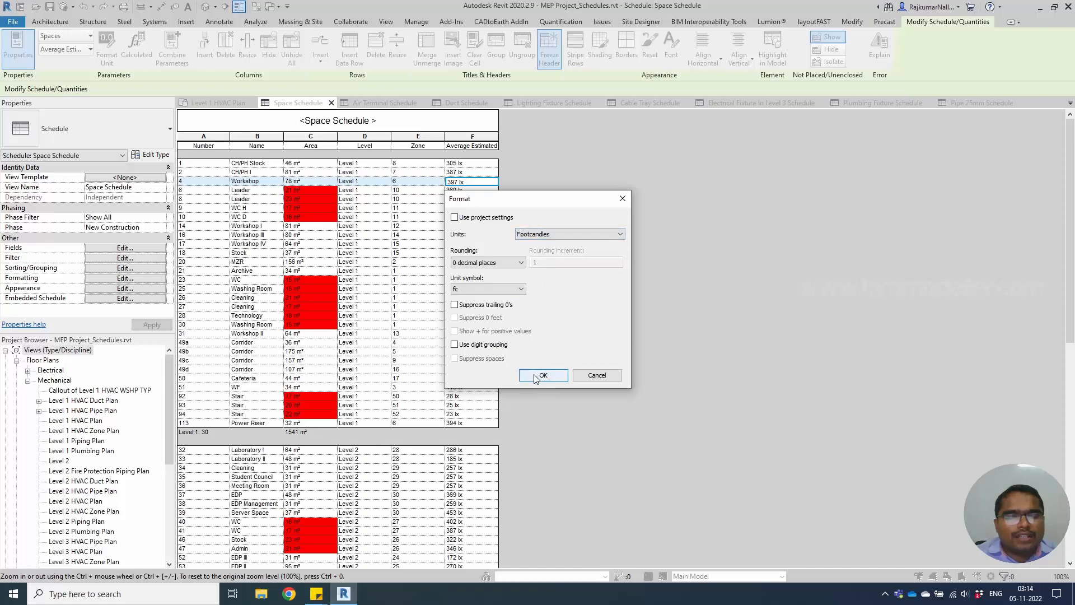
{"action": "left_click", "coordinate": [541, 376]}
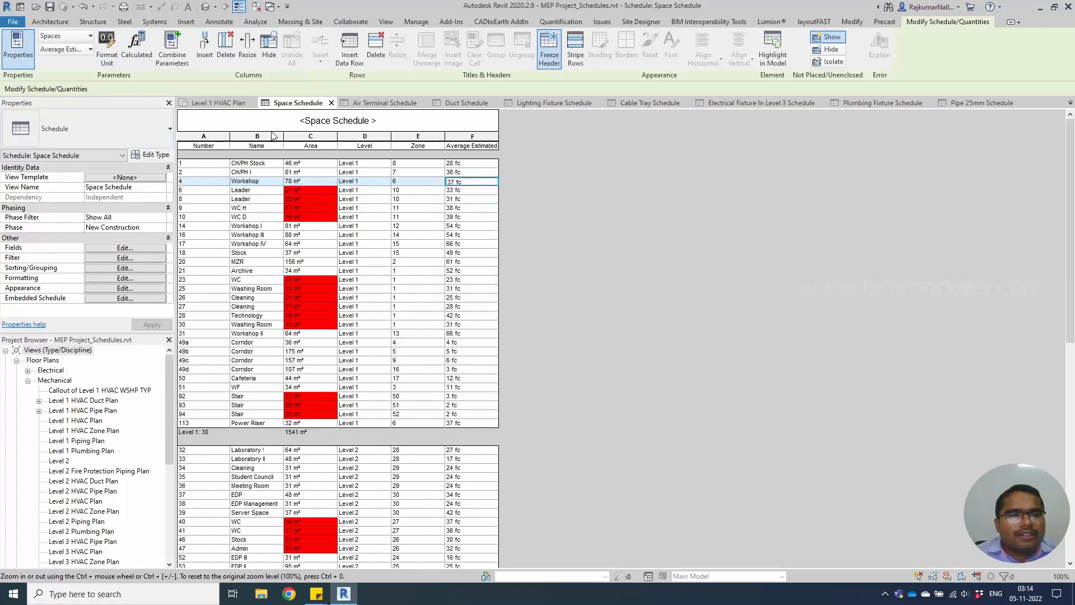
Look through the Air Terminal, Lighting Fixture and Space schedules, and open the Duct Schedule
{"action": "left_click", "coordinate": [385, 102]}
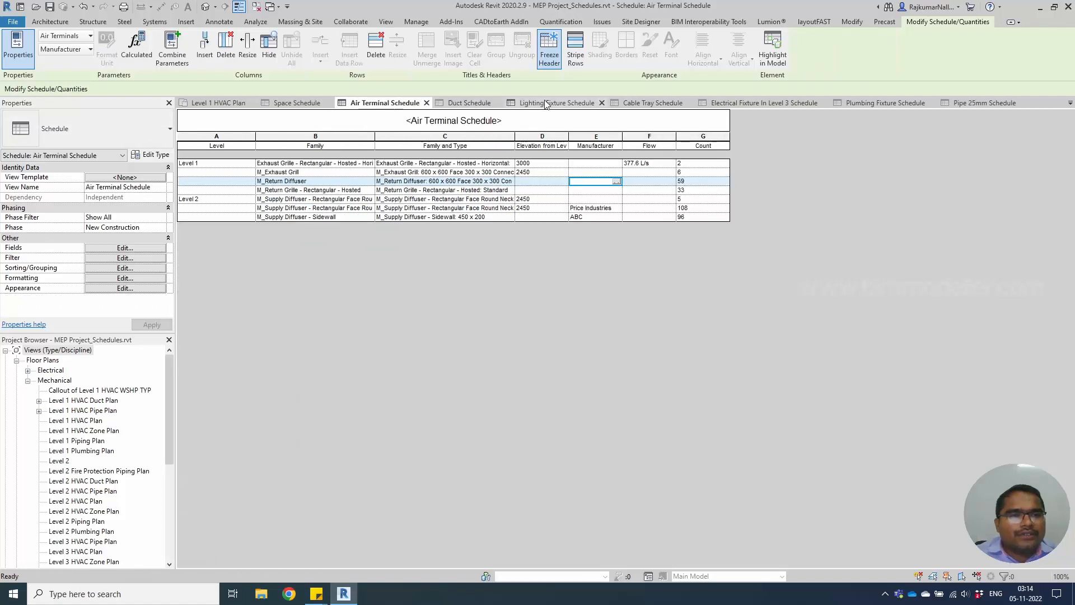
{"action": "left_click", "coordinate": [546, 104]}
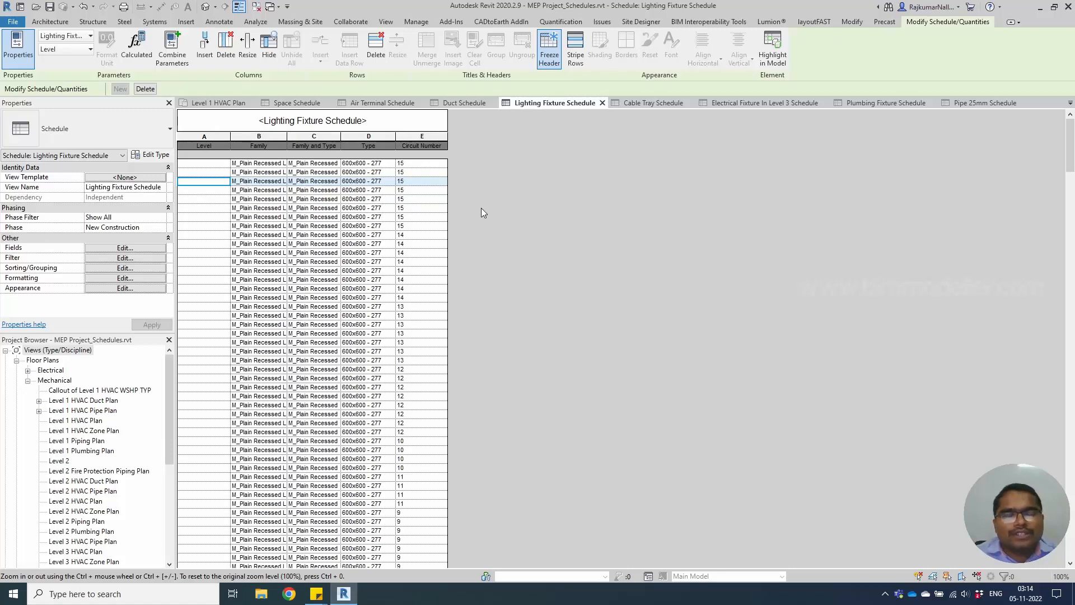
{"action": "left_click", "coordinate": [299, 104]}
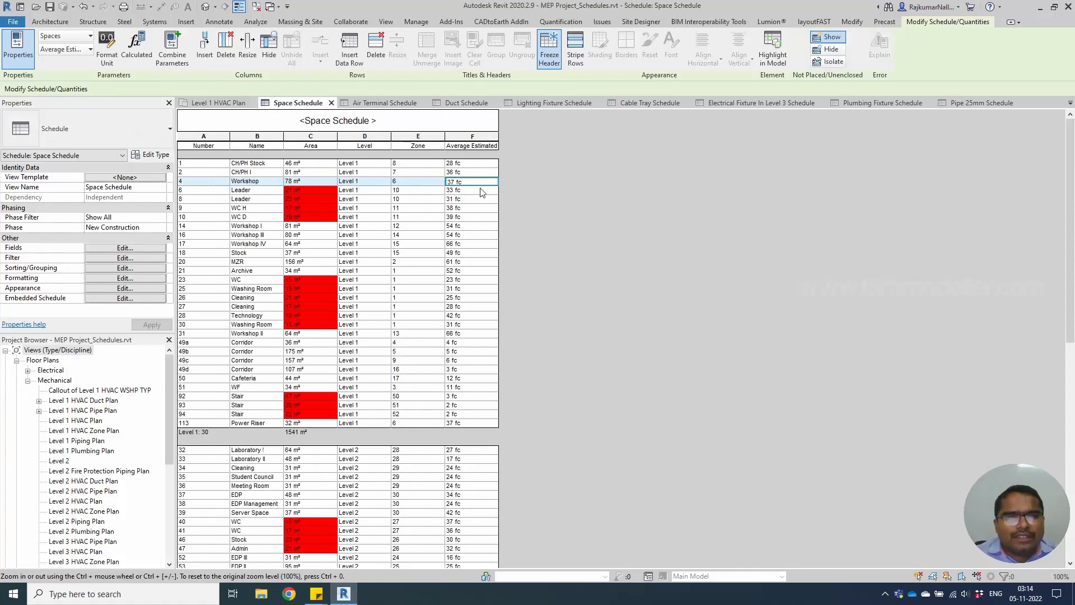
{"action": "left_click", "coordinate": [467, 103]}
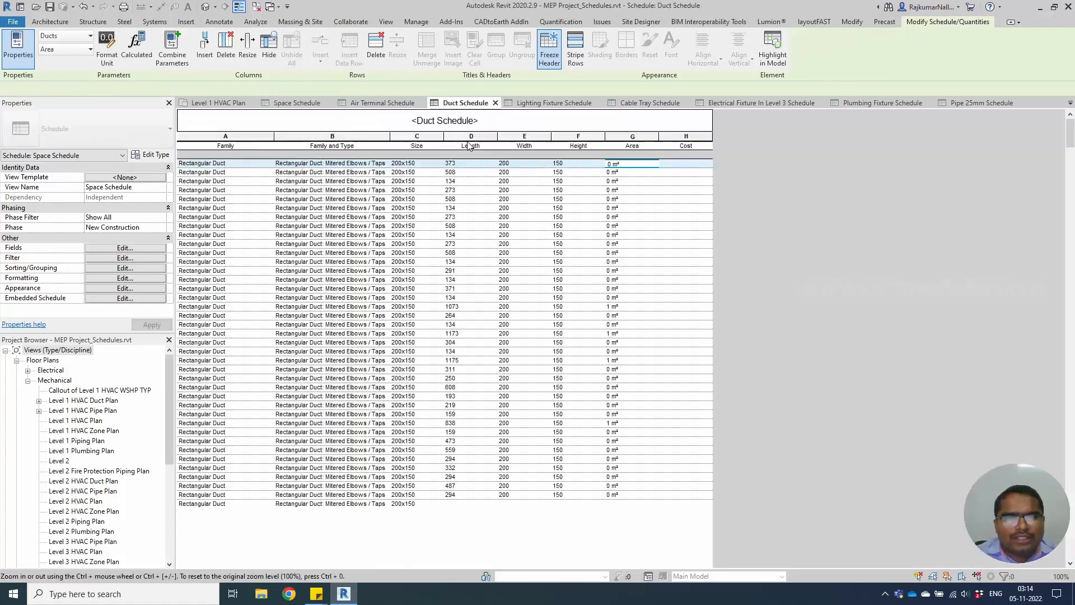
Set the Cost of the first duct in the schedule to 2 and apply it to all elements of that type
{"action": "left_click", "coordinate": [682, 164]}
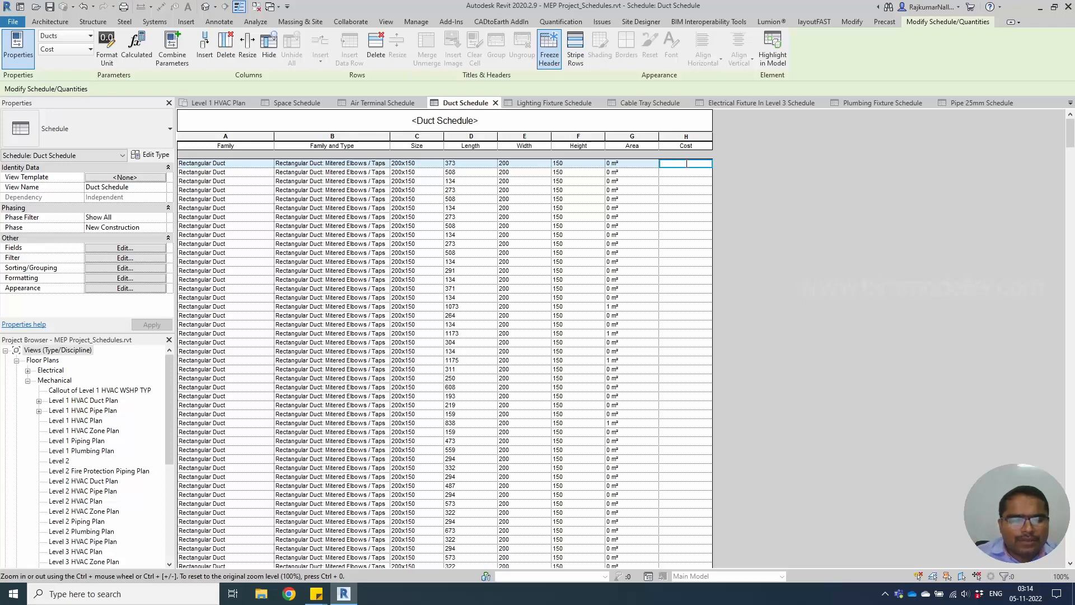
{"action": "type", "text": "2"}
{"action": "key", "text": "Return"}
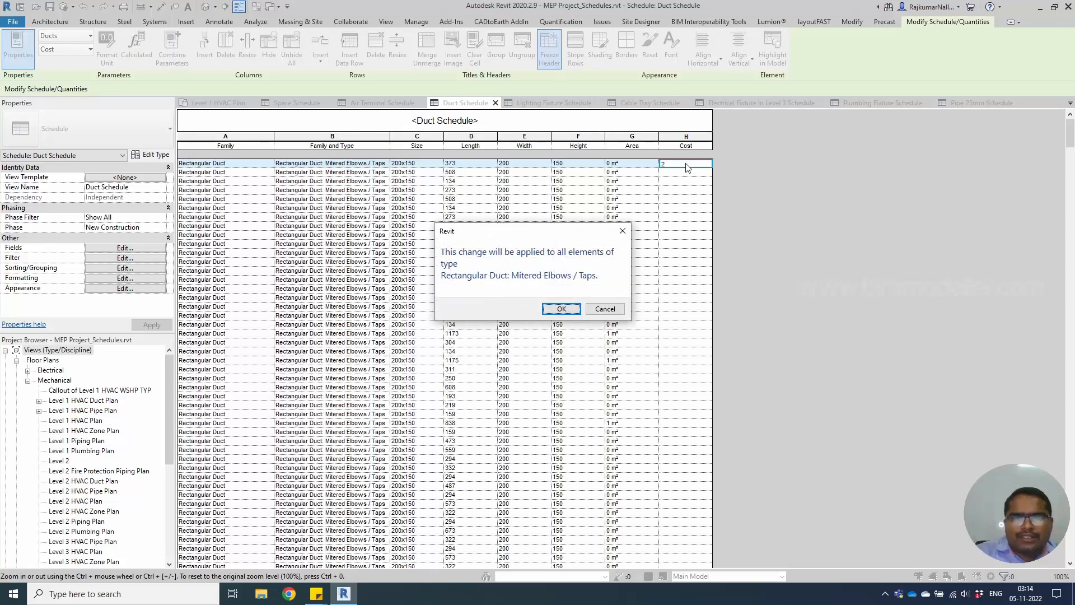
{"action": "key", "text": "Return"}
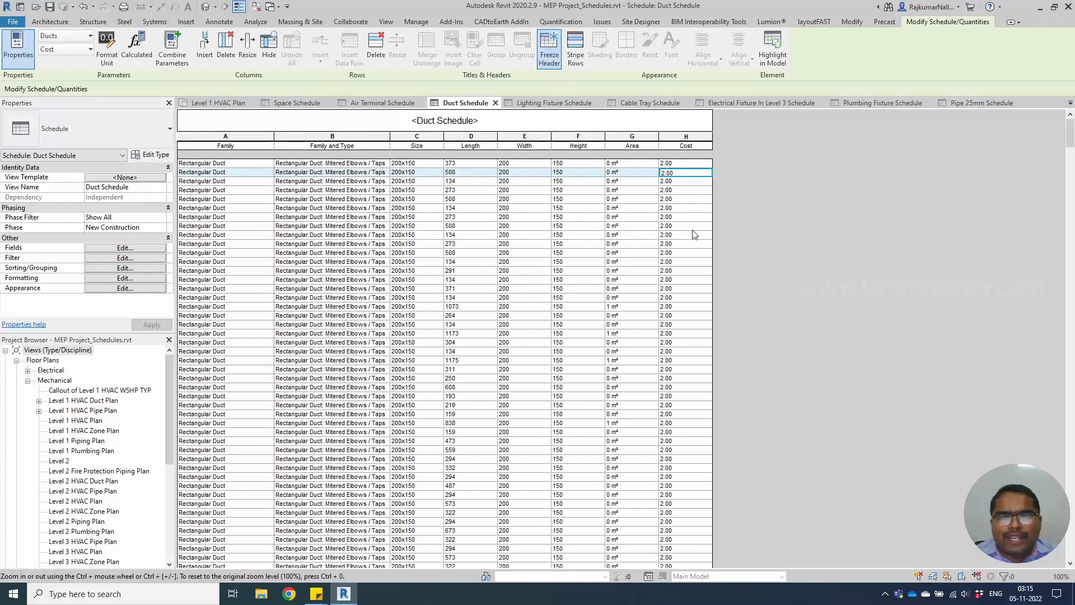
{"action": "left_click", "coordinate": [677, 163]}
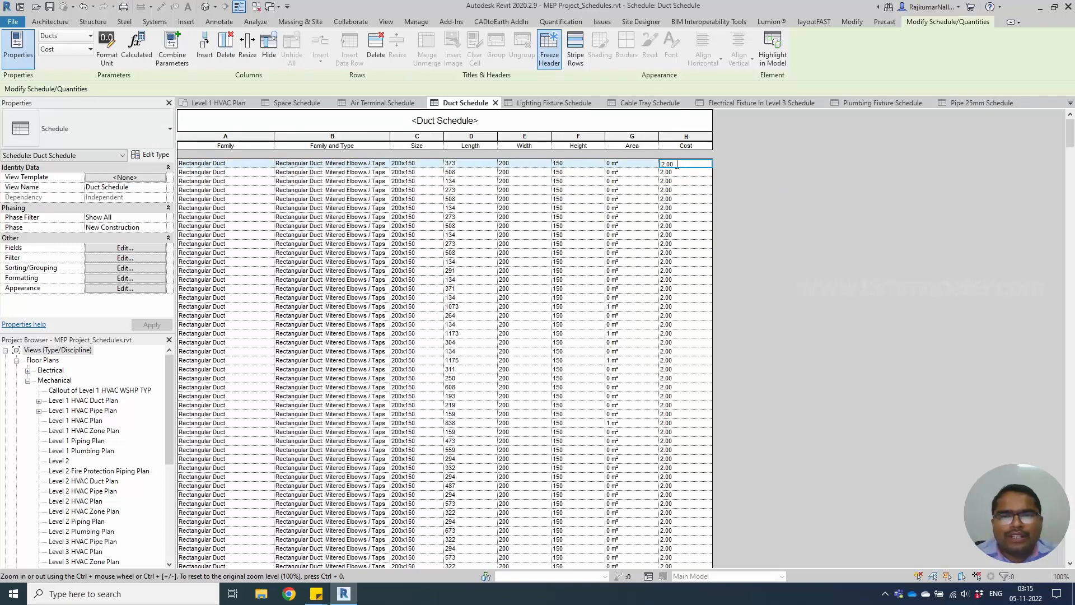
{"action": "key", "text": "Down"}
{"action": "key", "text": "Down"}
{"action": "key", "text": "Down"}
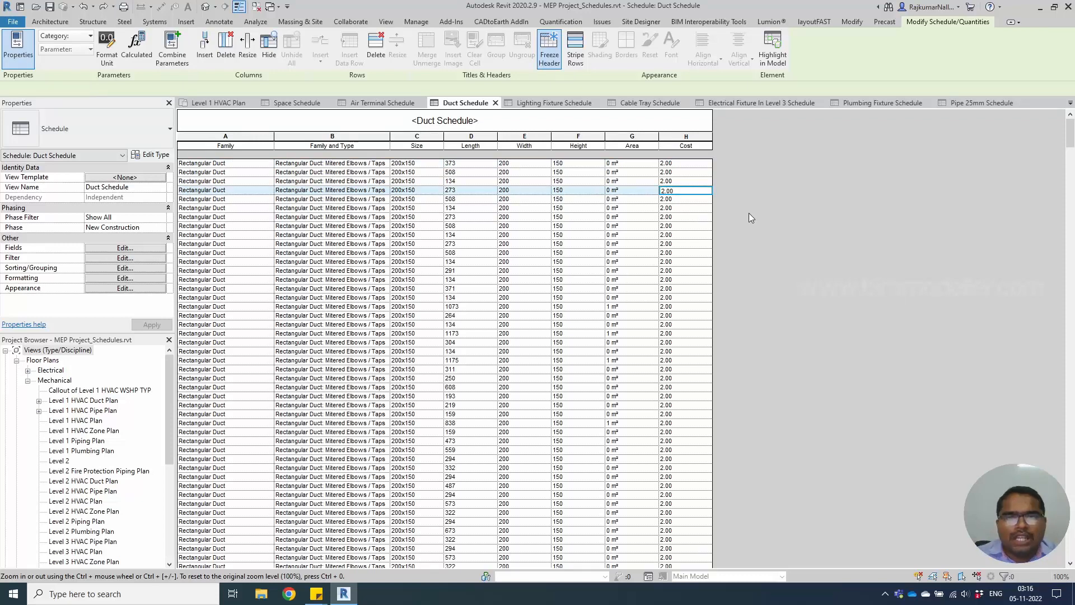
Start a new calculated value among the Duct Schedule's fields and name it Price Per Element
{"action": "left_click", "coordinate": [106, 250]}
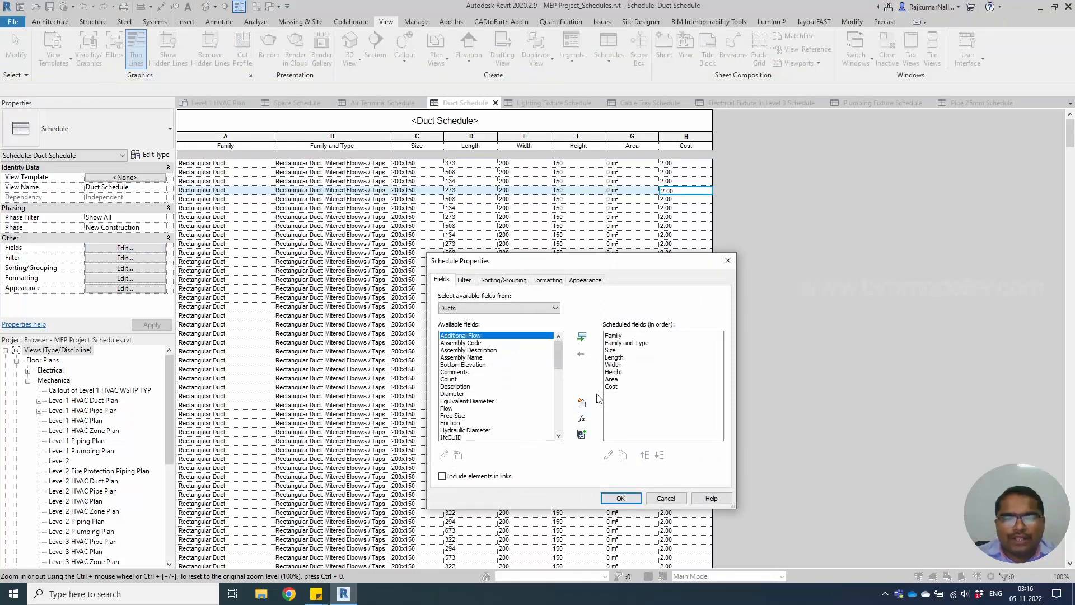
{"action": "left_click", "coordinate": [582, 420]}
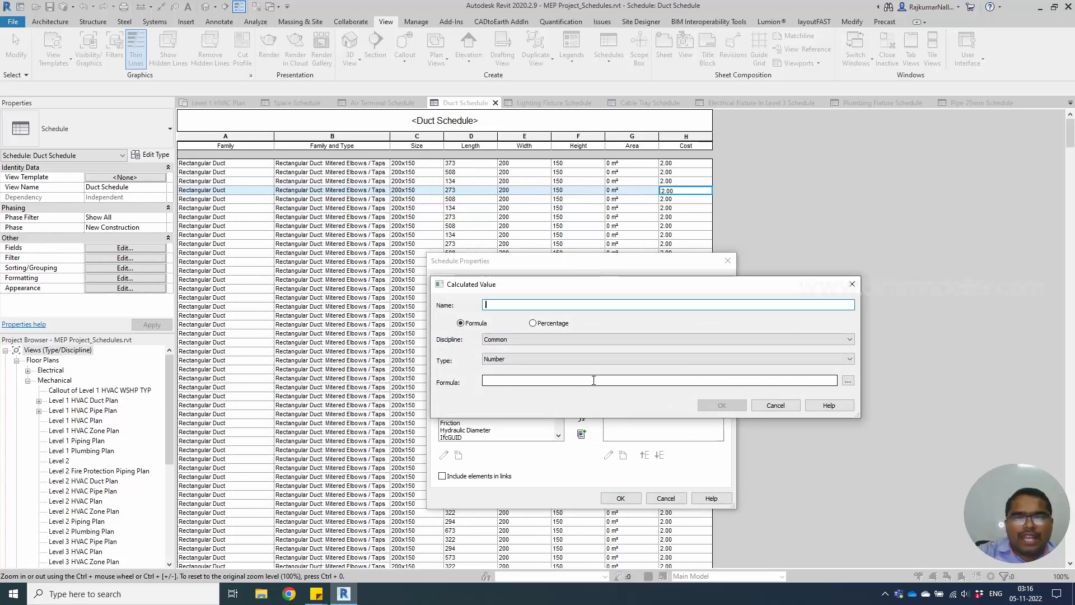
{"action": "type", "text": "P"}
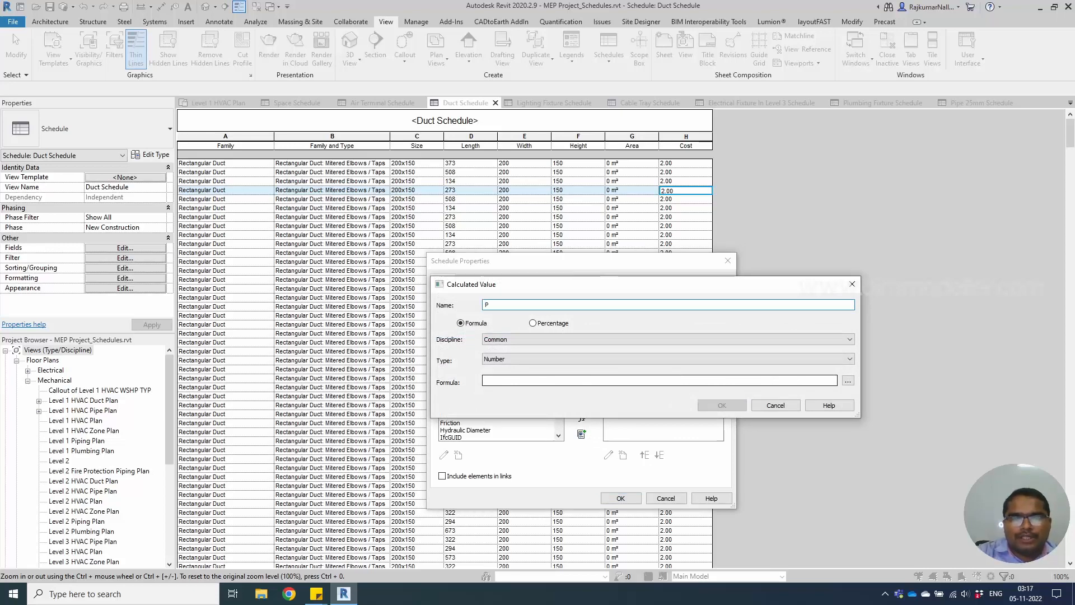
{"action": "type", "text": "er"}
{"action": "type", "text": "ce P"}
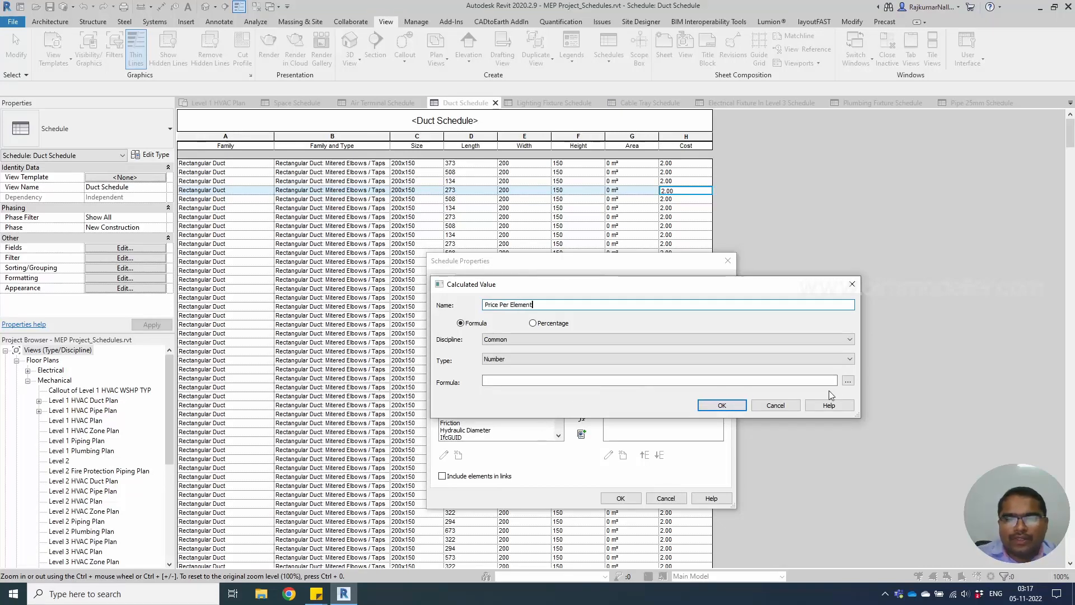
Build the formula Area*Cost from the schedule's fields and try to accept the calculated value
{"action": "left_click", "coordinate": [848, 381]}
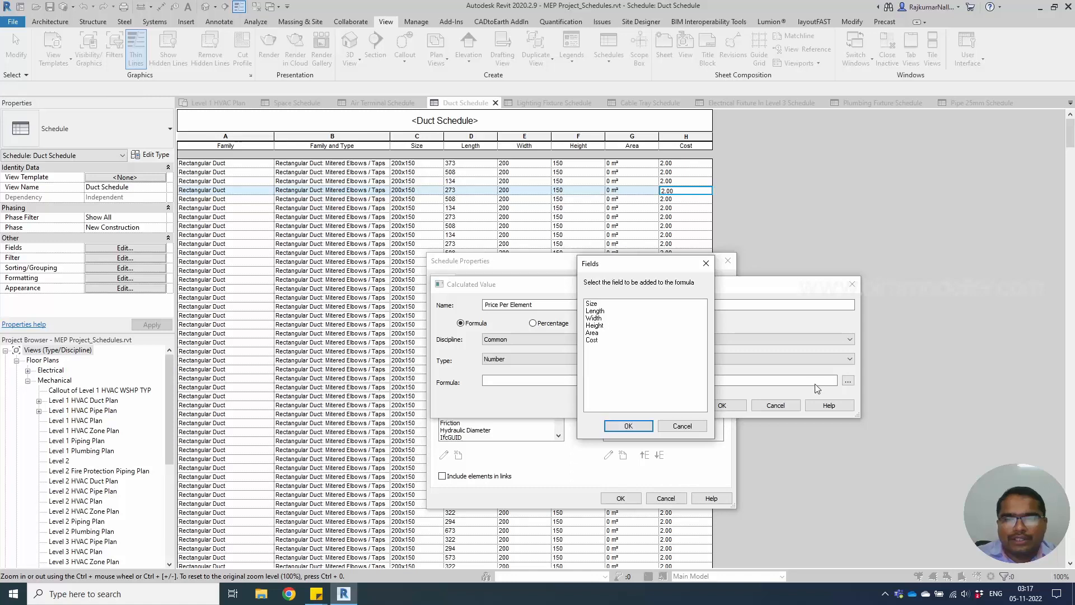
{"action": "left_click", "coordinate": [593, 333]}
{"action": "left_click", "coordinate": [630, 424]}
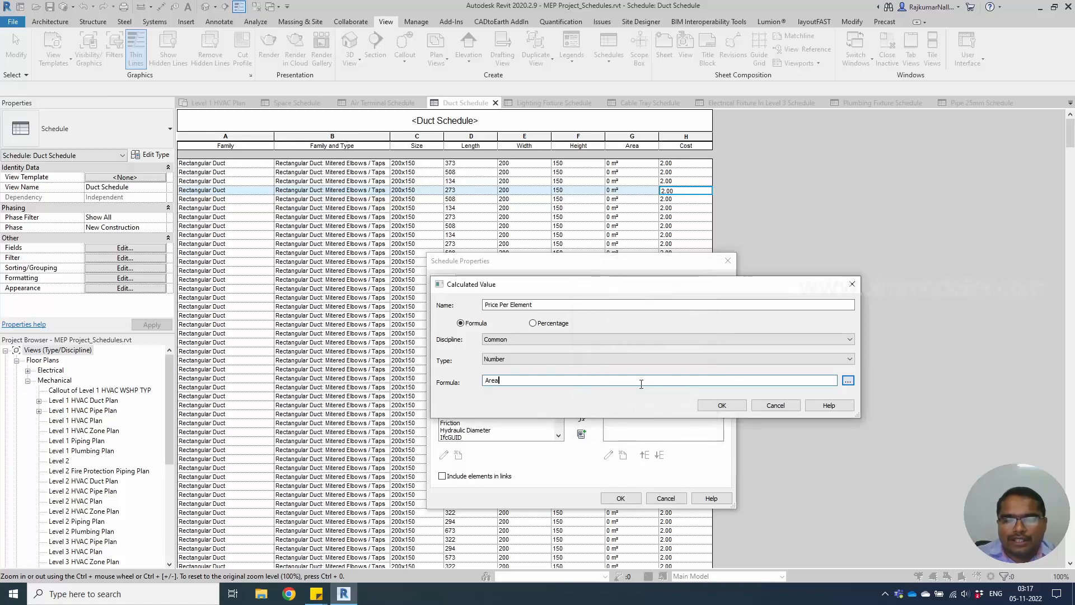
{"action": "left_click", "coordinate": [641, 380]}
{"action": "type", "text": "*"}
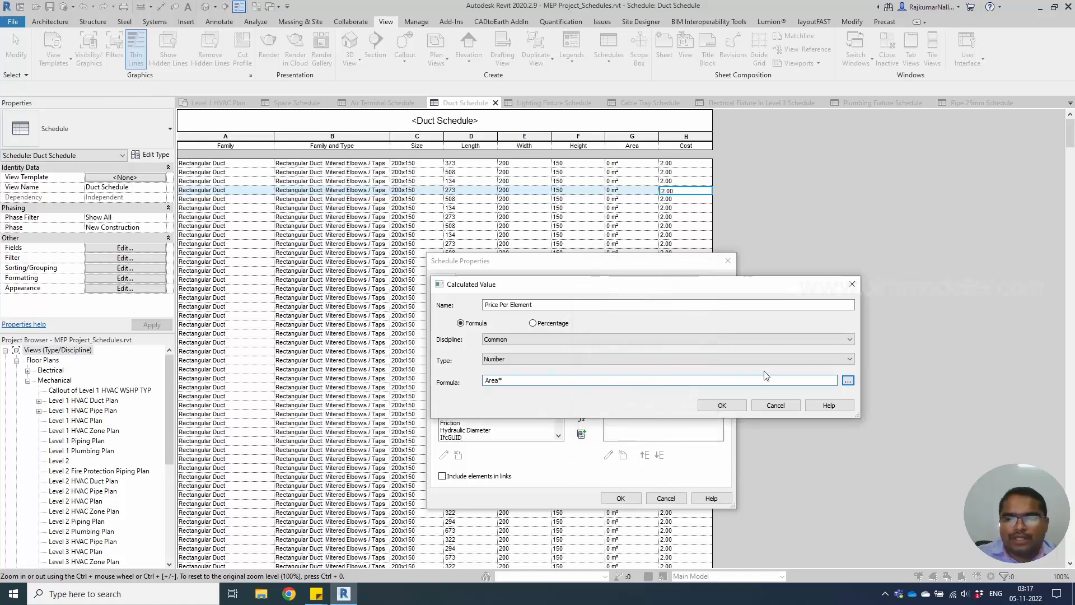
{"action": "left_click", "coordinate": [848, 380]}
{"action": "left_click", "coordinate": [592, 340]}
{"action": "left_click", "coordinate": [627, 425]}
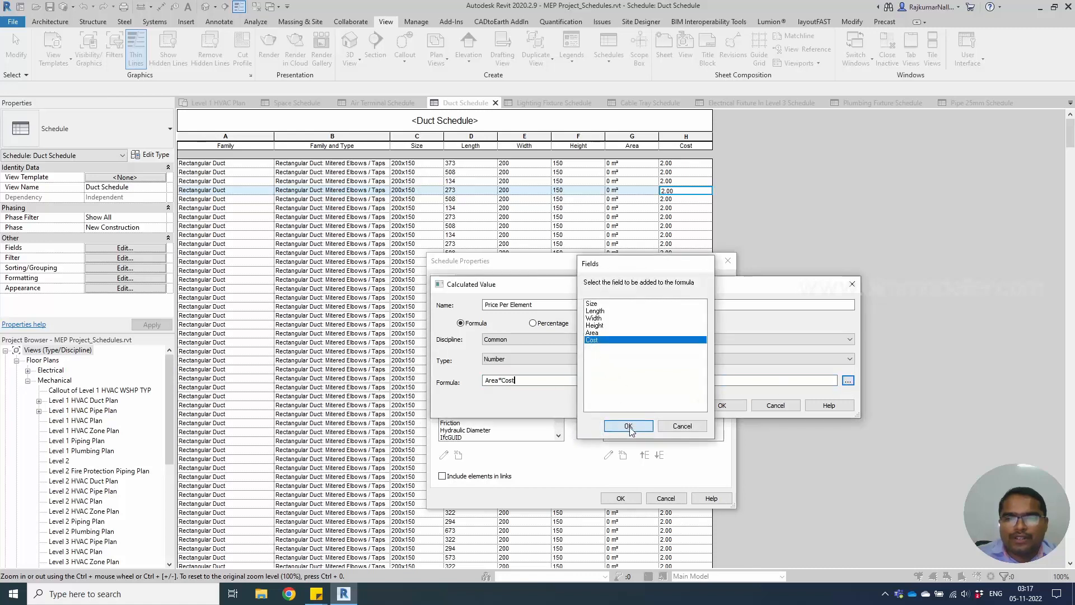
{"action": "left_click", "coordinate": [718, 407]}
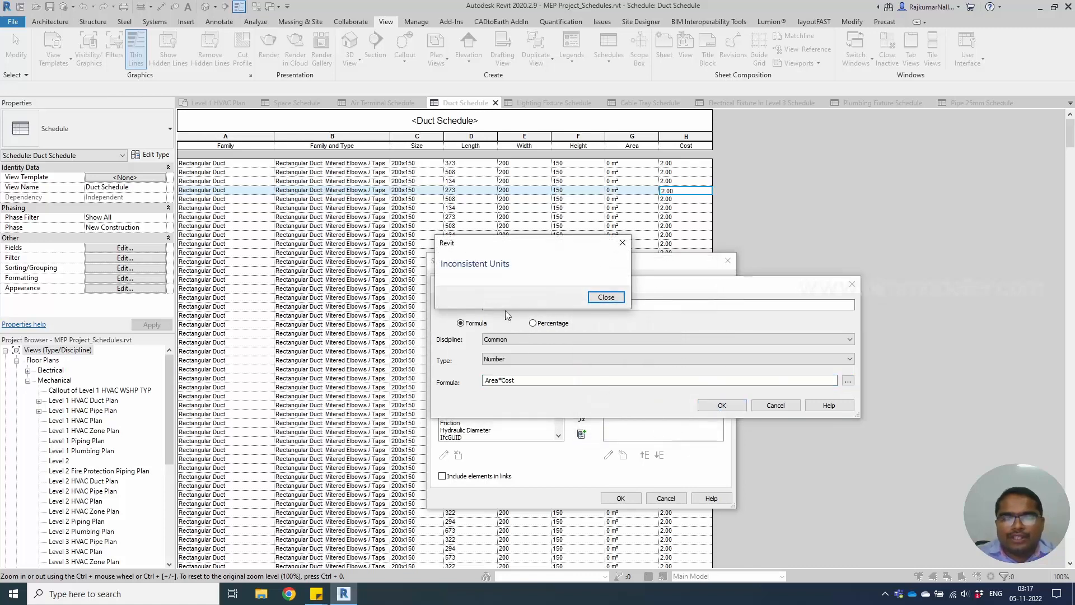
{"action": "left_click_drag", "start_coordinate": [483, 244], "coordinate": [577, 318]}
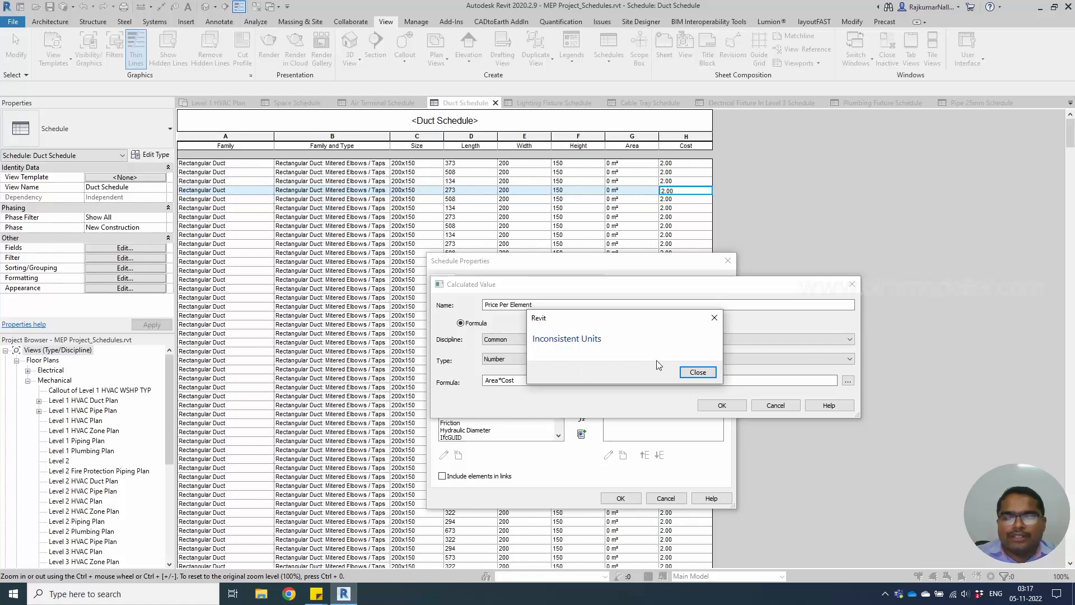
{"action": "left_click", "coordinate": [697, 373]}
Correct the formula to Area/1*Cost and add the calculated column to the Duct Schedule
{"action": "left_click", "coordinate": [500, 381]}
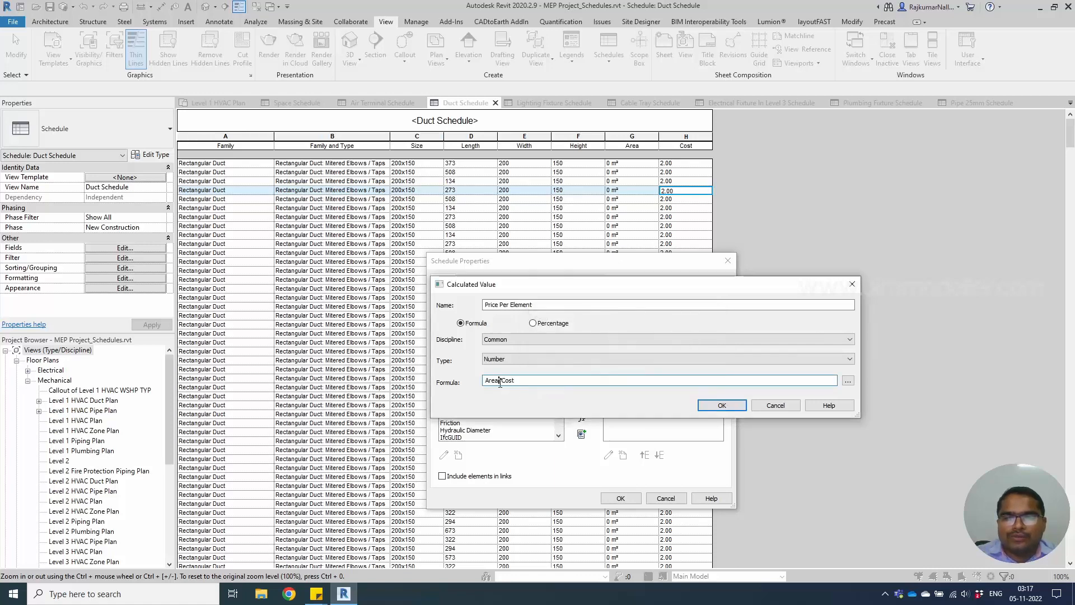
{"action": "type", "text": "/"}
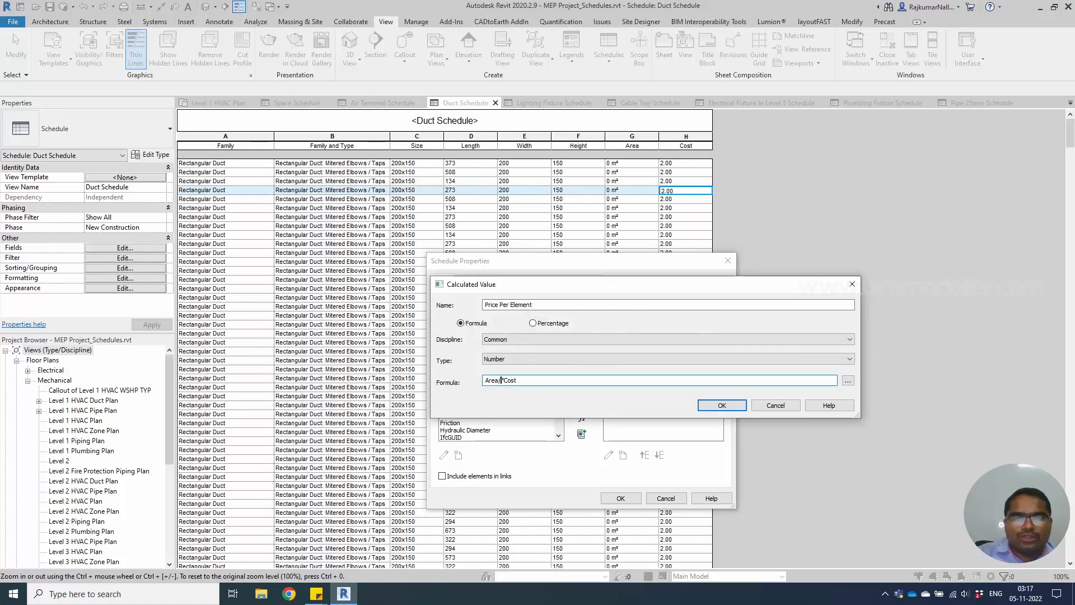
{"action": "type", "text": "1"}
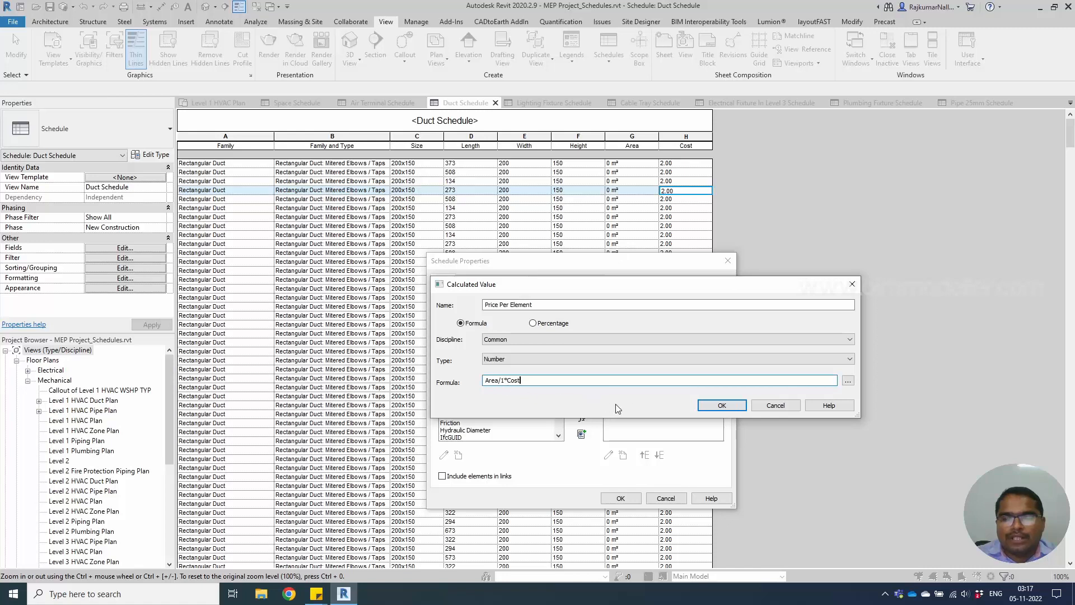
{"action": "left_click", "coordinate": [736, 403]}
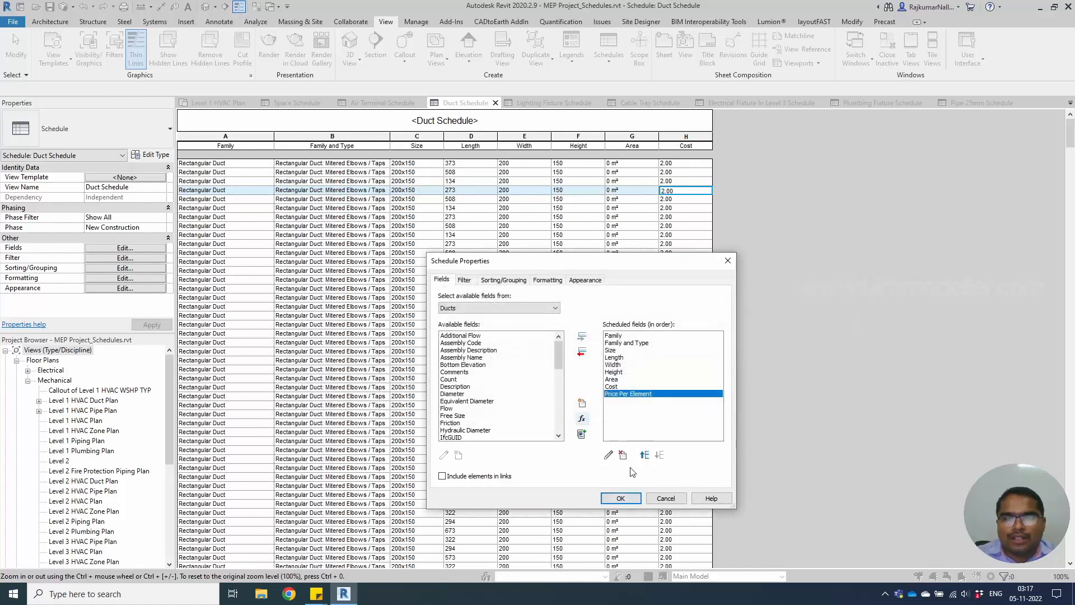
{"action": "left_click", "coordinate": [620, 498]}
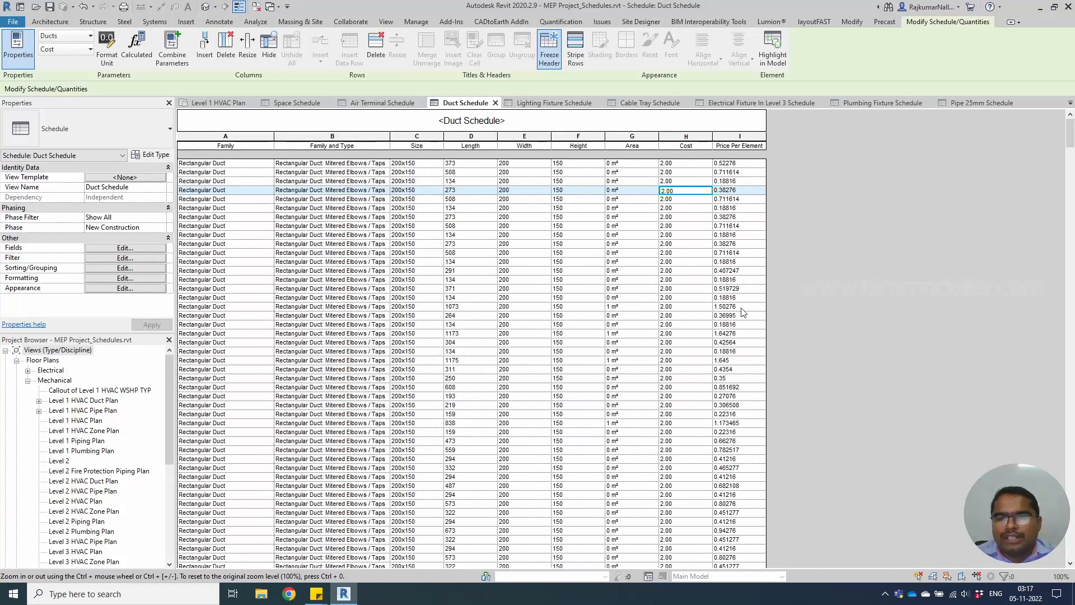
Override the default format settings of the Price Per Element column and set its units to Currency
{"action": "left_click", "coordinate": [738, 191]}
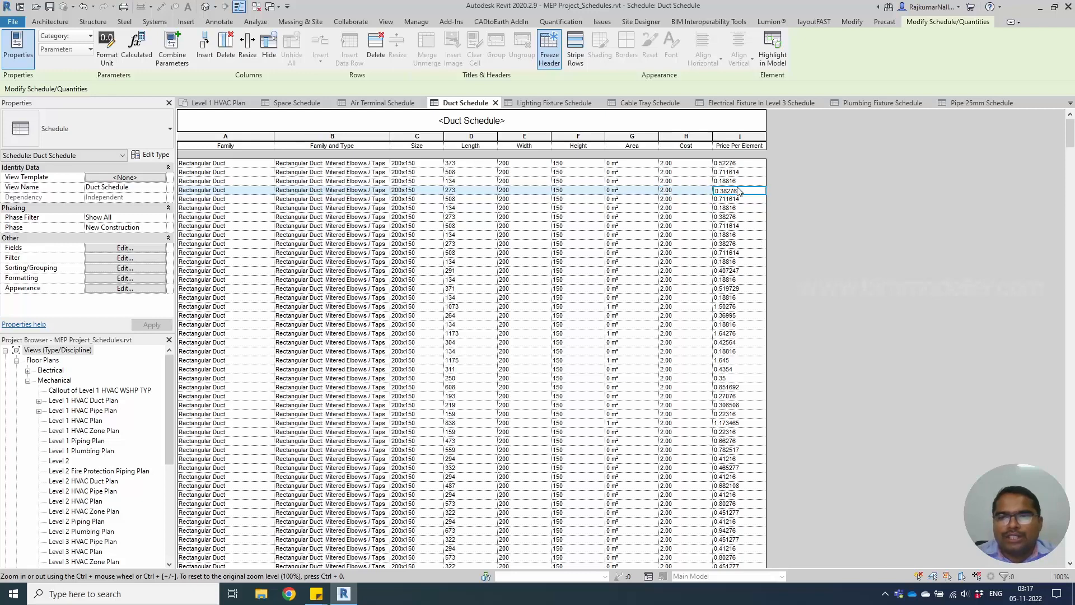
{"action": "left_click", "coordinate": [105, 60]}
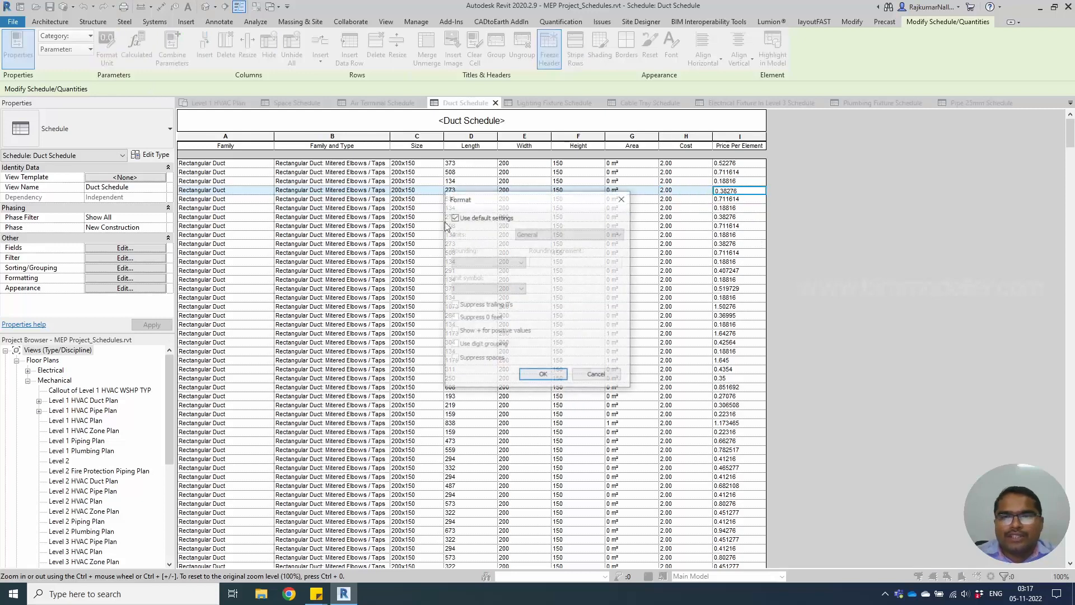
{"action": "left_click", "coordinate": [488, 220]}
{"action": "left_click", "coordinate": [541, 234]}
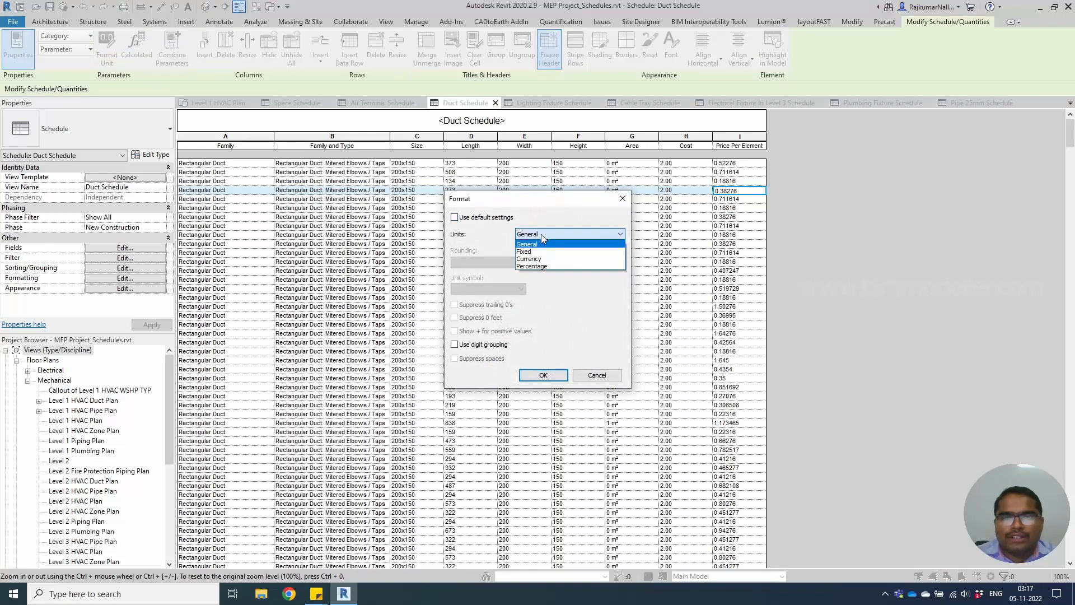
{"action": "left_click", "coordinate": [541, 235]}
{"action": "left_click", "coordinate": [541, 234]}
{"action": "left_click", "coordinate": [535, 249]}
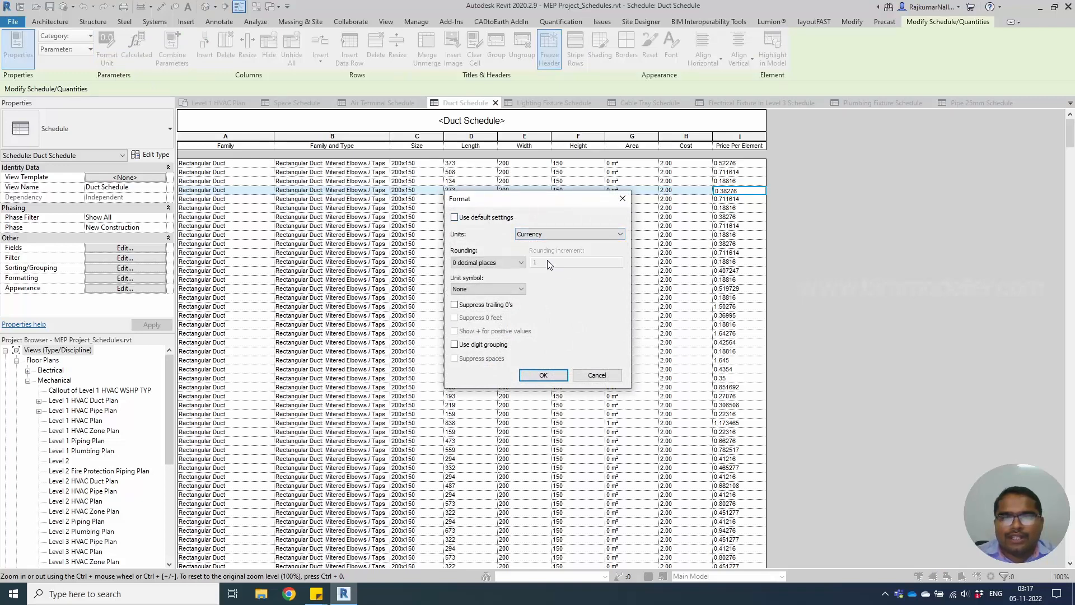
Round the Price Per Element values to 1 decimal place, use the $ unit symbol and apply the format
{"action": "left_click", "coordinate": [516, 264]}
{"action": "left_click", "coordinate": [517, 263]}
{"action": "left_click", "coordinate": [516, 263]}
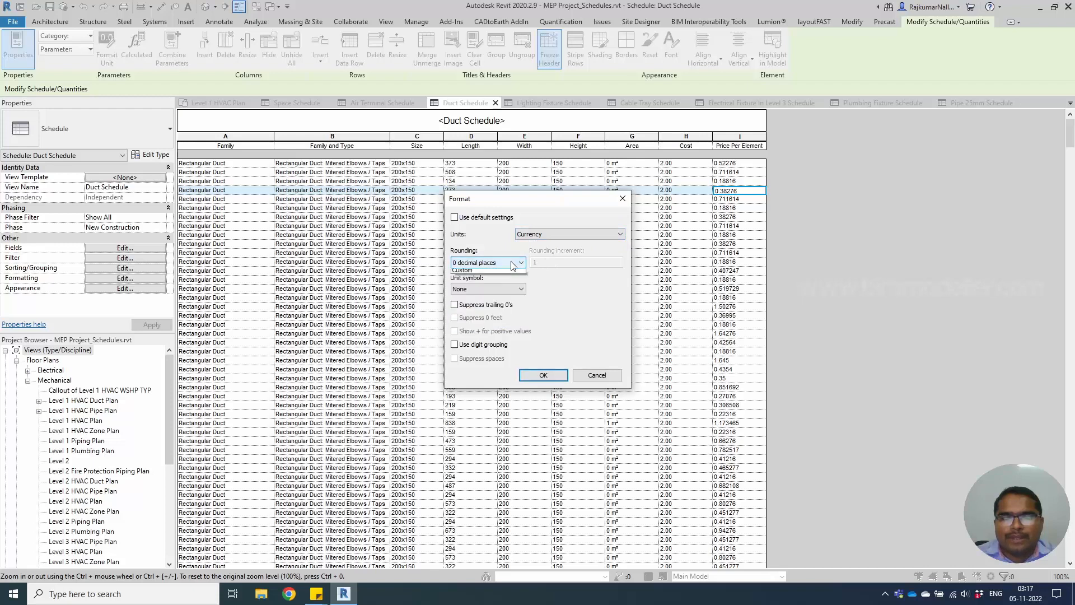
{"action": "left_click", "coordinate": [491, 302]}
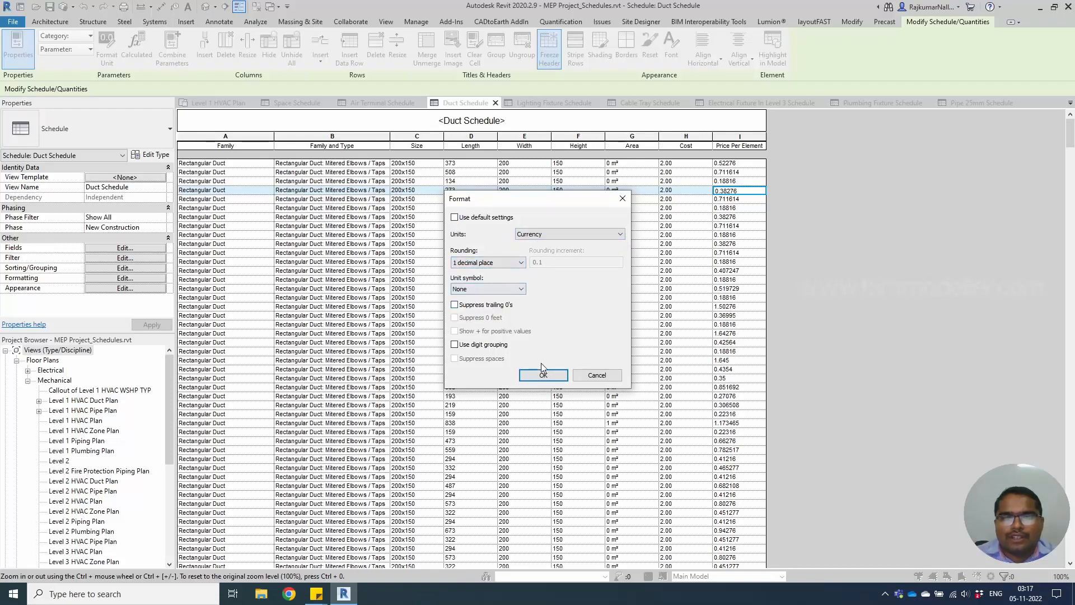
{"action": "left_click", "coordinate": [495, 289]}
{"action": "left_click", "coordinate": [496, 307]}
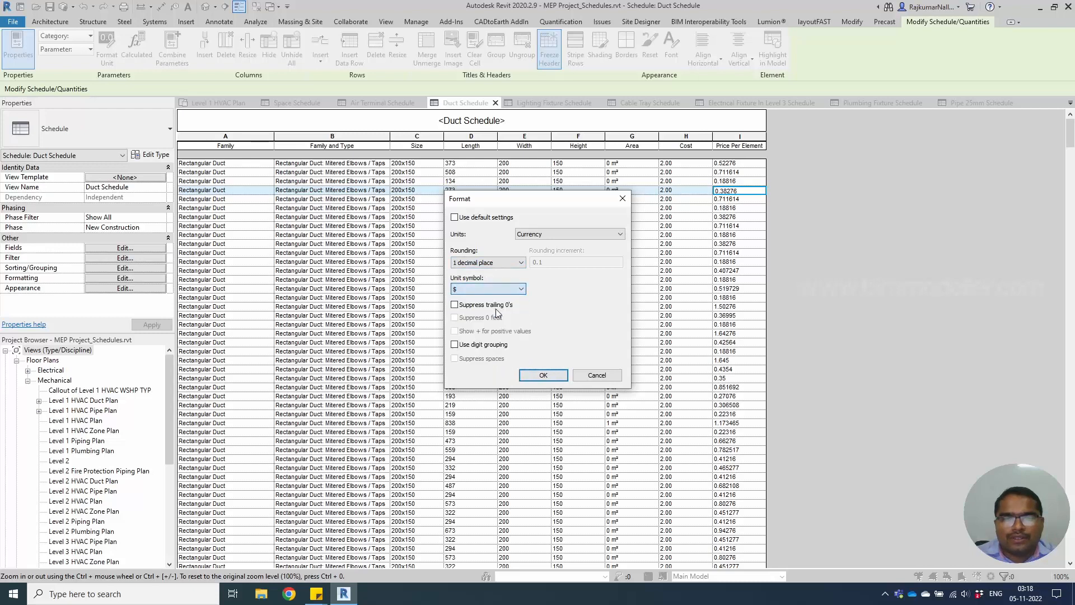
{"action": "left_click", "coordinate": [542, 375]}
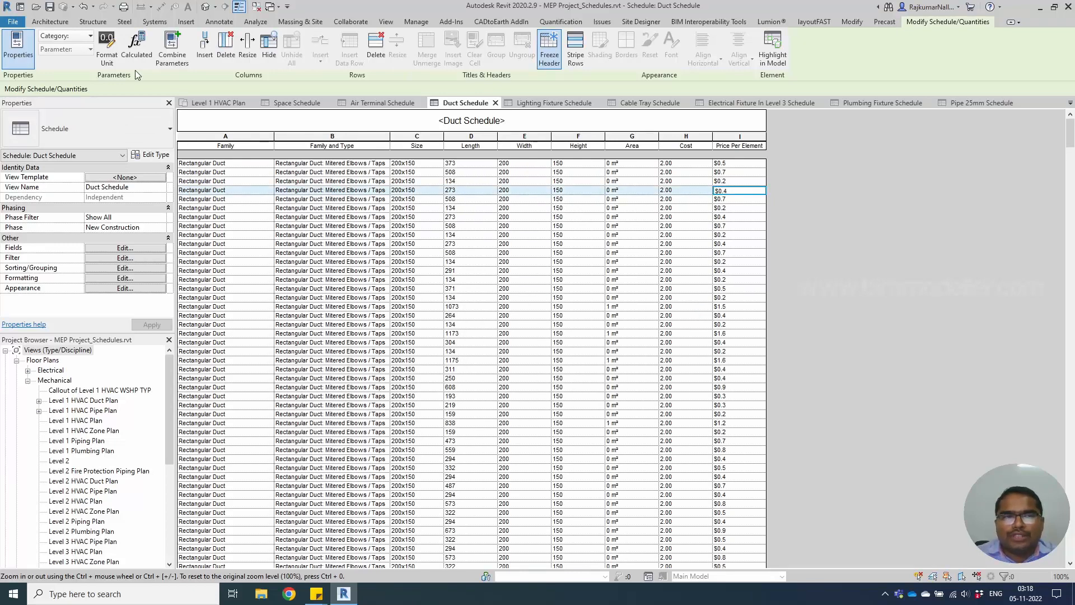
{"action": "left_click", "coordinate": [125, 249]}
{"action": "key", "text": "Escape"}
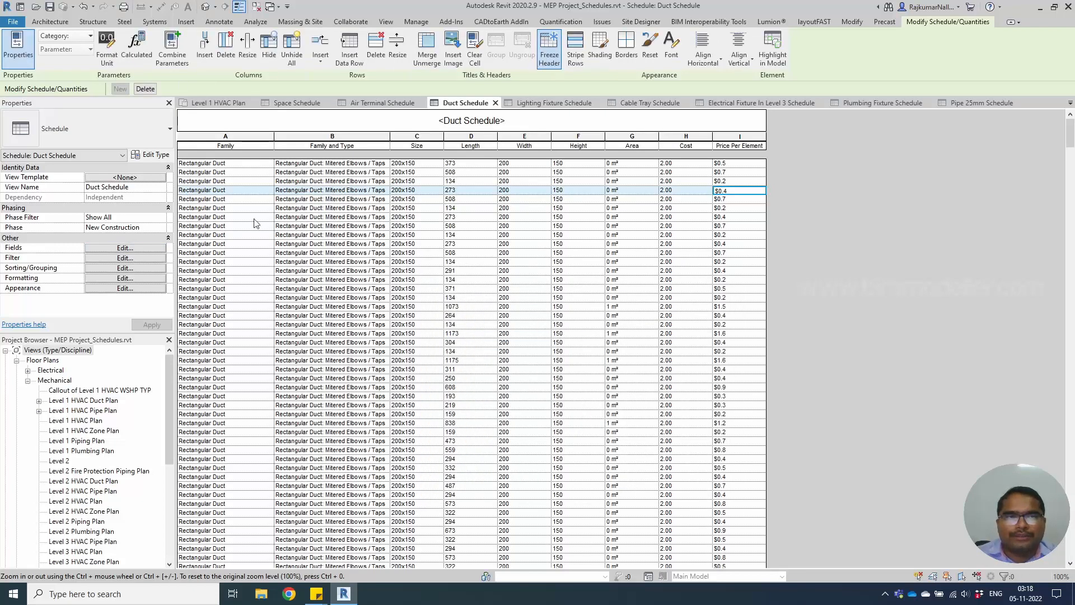
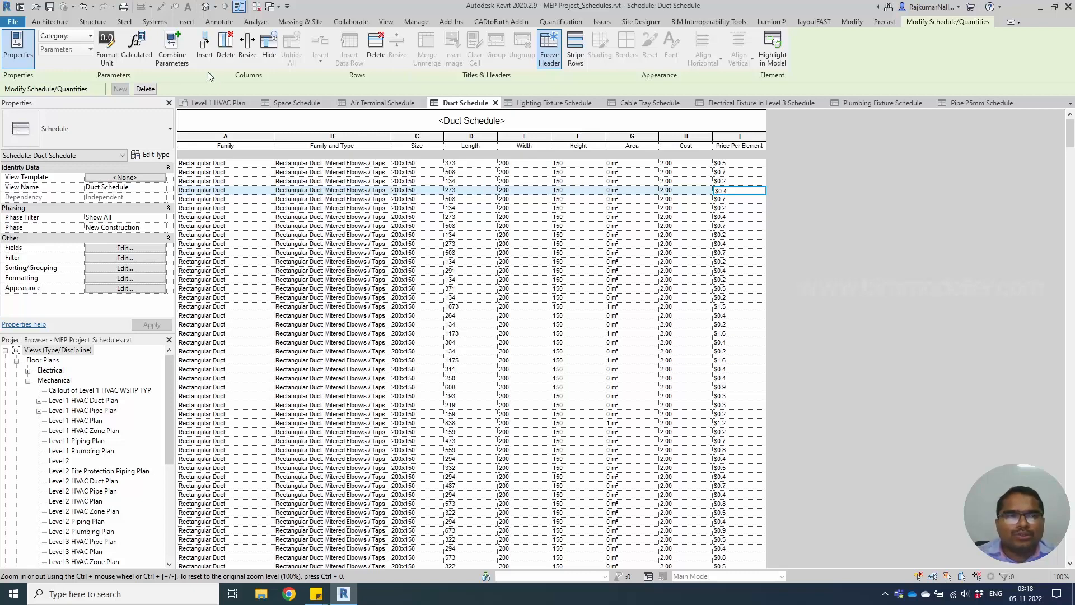
Start a combined parameter for the Duct Schedule with Length as its first parameter and x as the separator
{"action": "left_click", "coordinate": [175, 58]}
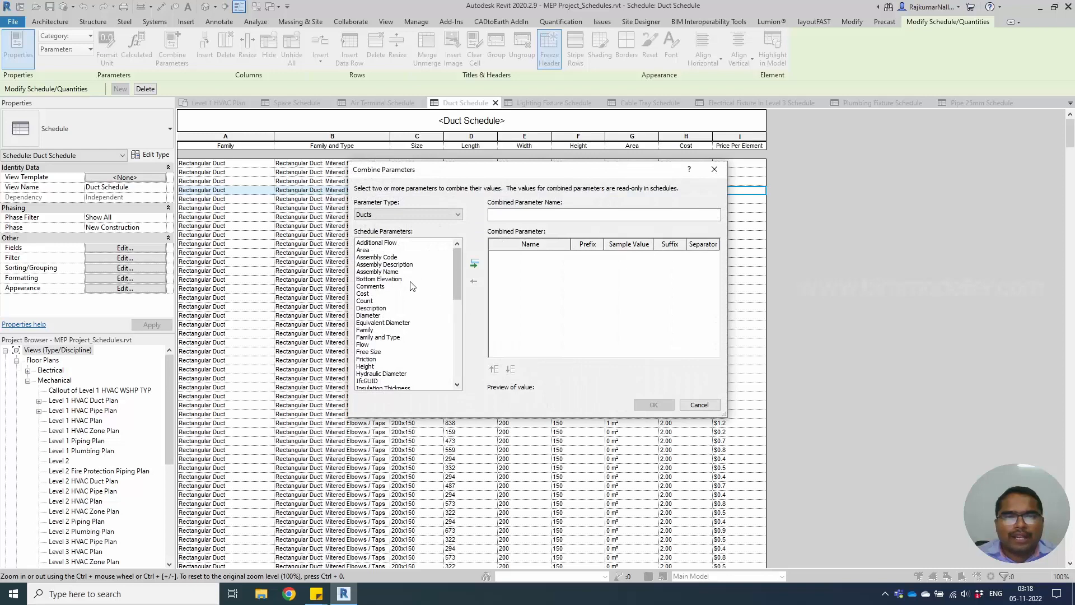
{"action": "left_click", "coordinate": [391, 266]}
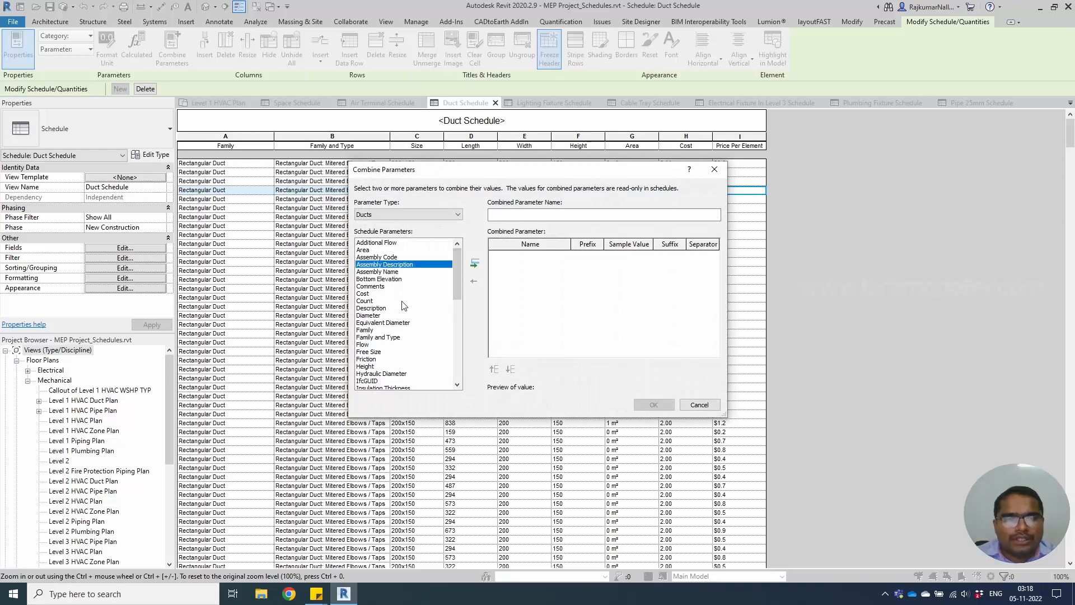
{"action": "key", "text": "Down"}
{"action": "key", "text": "Down"}
{"action": "key", "text": "Down"}
{"action": "key", "text": "Down"}
{"action": "key", "text": "Down"}
{"action": "key", "text": "Down"}
{"action": "key", "text": "Down"}
{"action": "key", "text": "Down"}
{"action": "key", "text": "Down"}
{"action": "key", "text": "Down"}
{"action": "key", "text": "Down"}
{"action": "key", "text": "Down"}
{"action": "key", "text": "Down"}
{"action": "key", "text": "Down"}
{"action": "key", "text": "Down"}
{"action": "key", "text": "Down"}
{"action": "key", "text": "Down"}
{"action": "key", "text": "Down"}
{"action": "key", "text": "Down"}
{"action": "key", "text": "Down"}
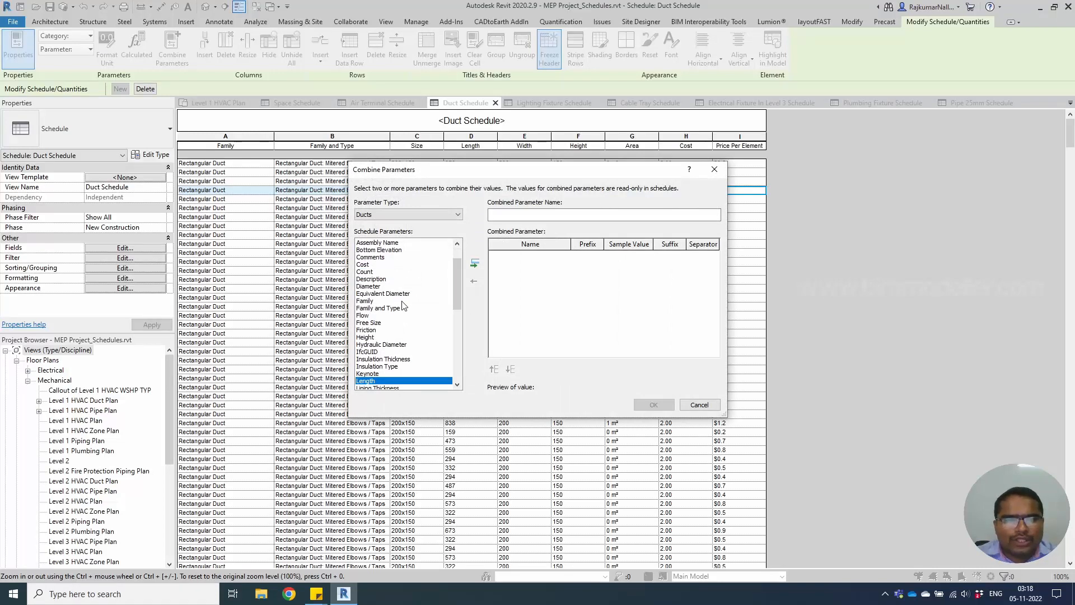
{"action": "left_click", "coordinate": [475, 263]}
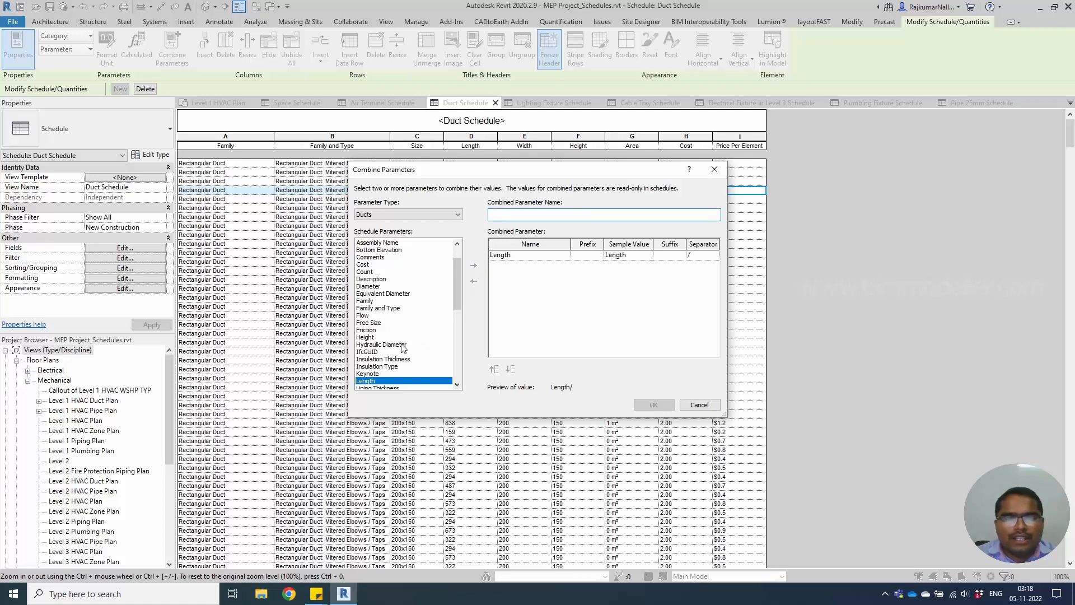
{"action": "left_click", "coordinate": [701, 255]}
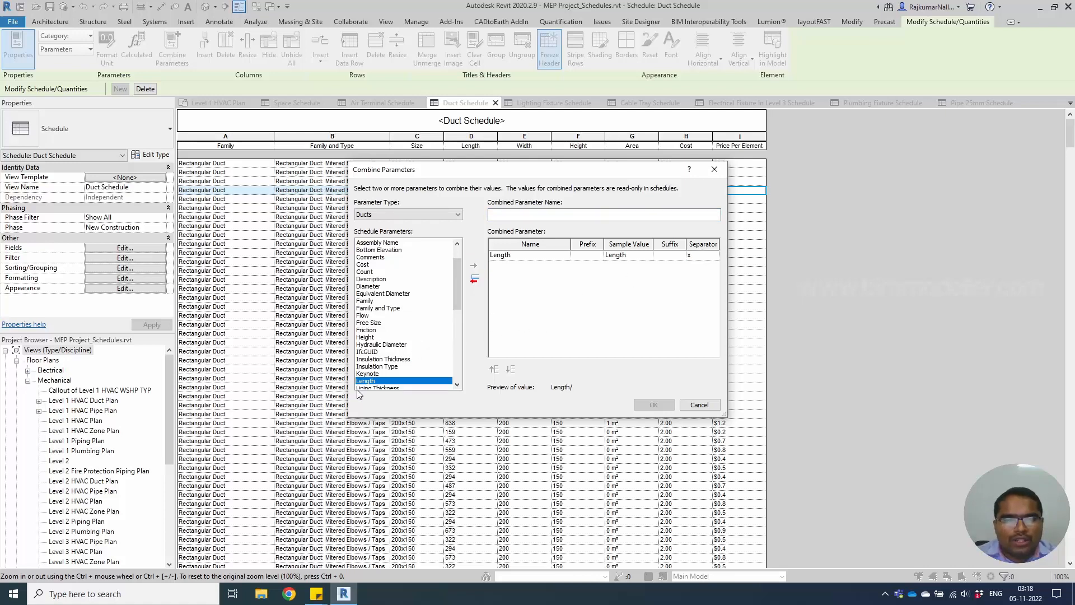
Add Width as the second parameter of the combined parameter and set its separator to x
{"action": "left_click", "coordinate": [395, 352]}
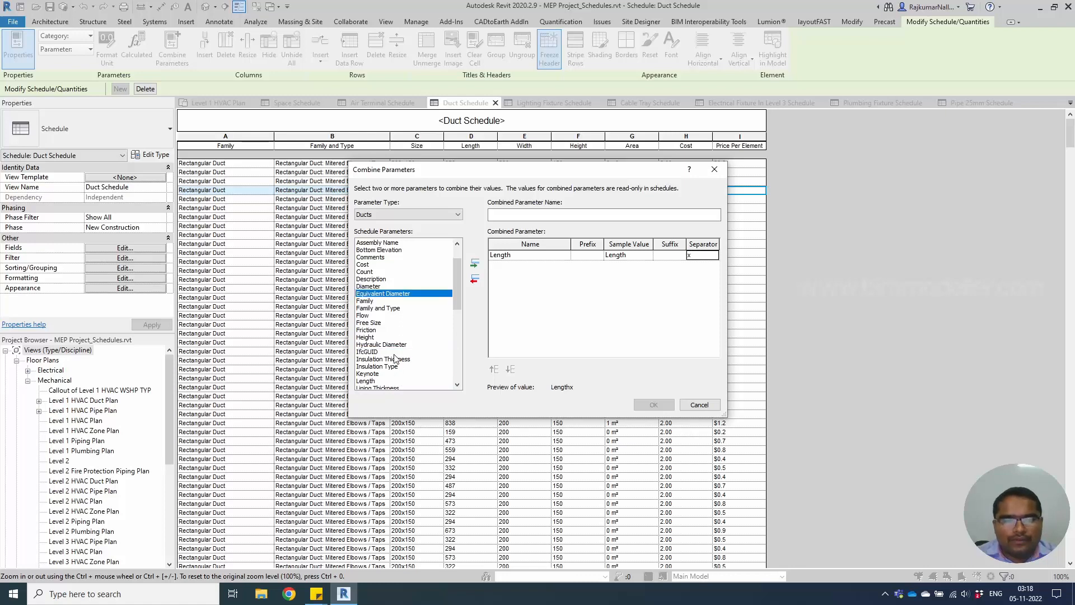
{"action": "left_click", "coordinate": [404, 309]}
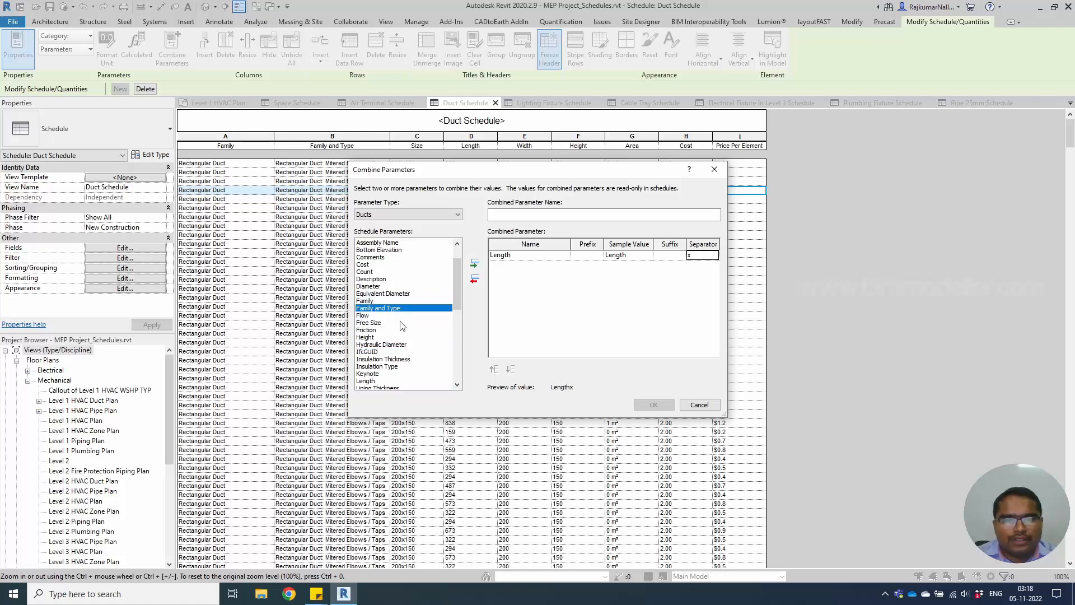
{"action": "left_click", "coordinate": [402, 324]}
{"action": "scroll", "coordinate": [401, 334], "scroll_direction": "down", "scroll_amount": 10}
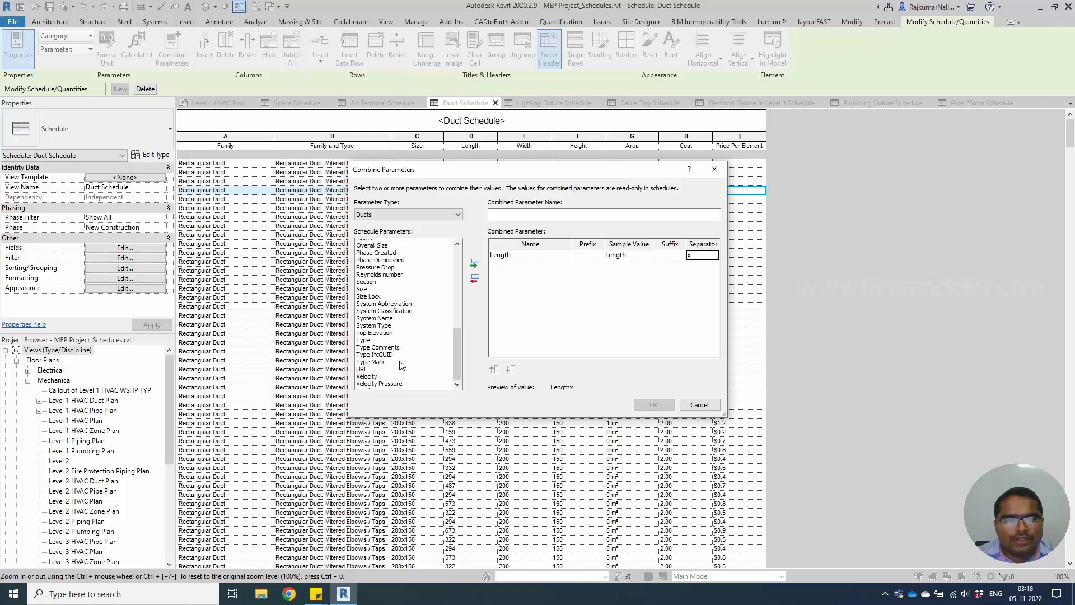
{"action": "left_click", "coordinate": [380, 381]}
{"action": "double_click", "coordinate": [380, 381]}
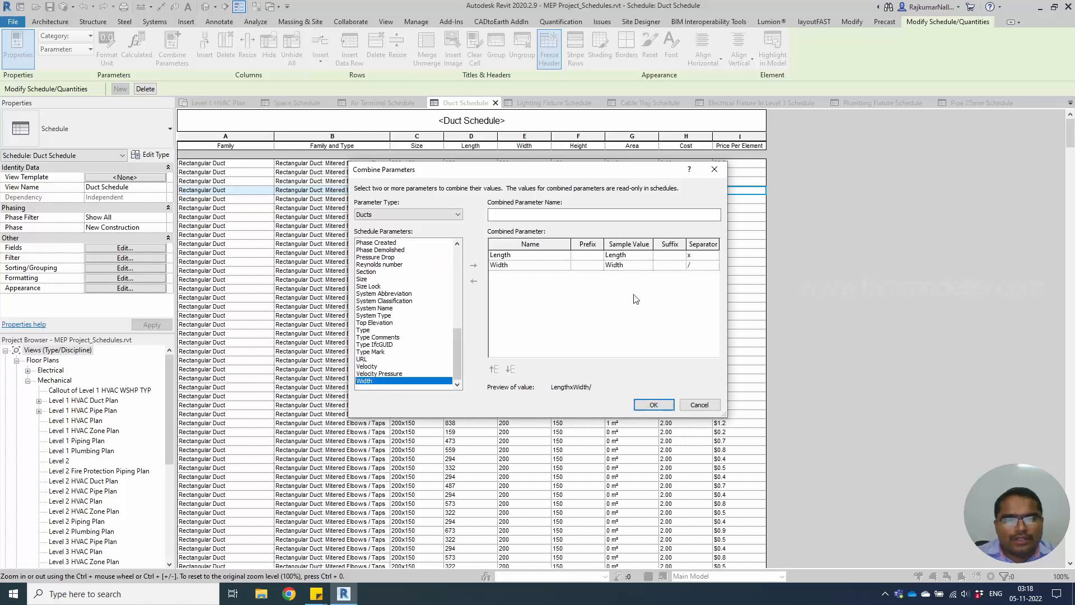
{"action": "left_click", "coordinate": [700, 266]}
{"action": "type", "text": "x"}
Complete the combined parameter with Height and no trailing separator, and widen the resulting Duct Schedule column to fit its heading
{"action": "left_click", "coordinate": [410, 359]}
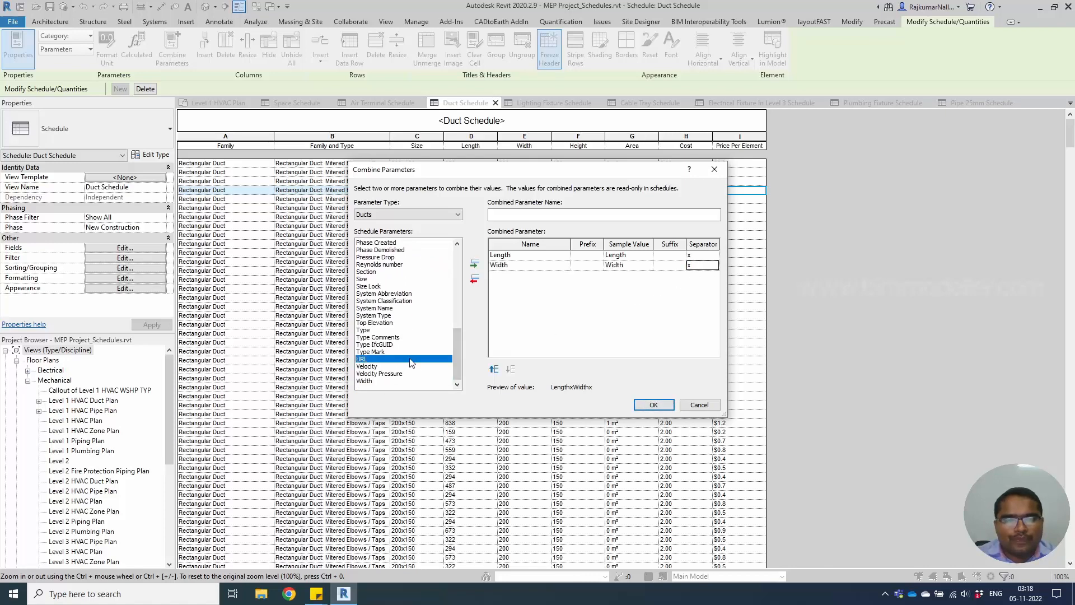
{"action": "key", "text": "h"}
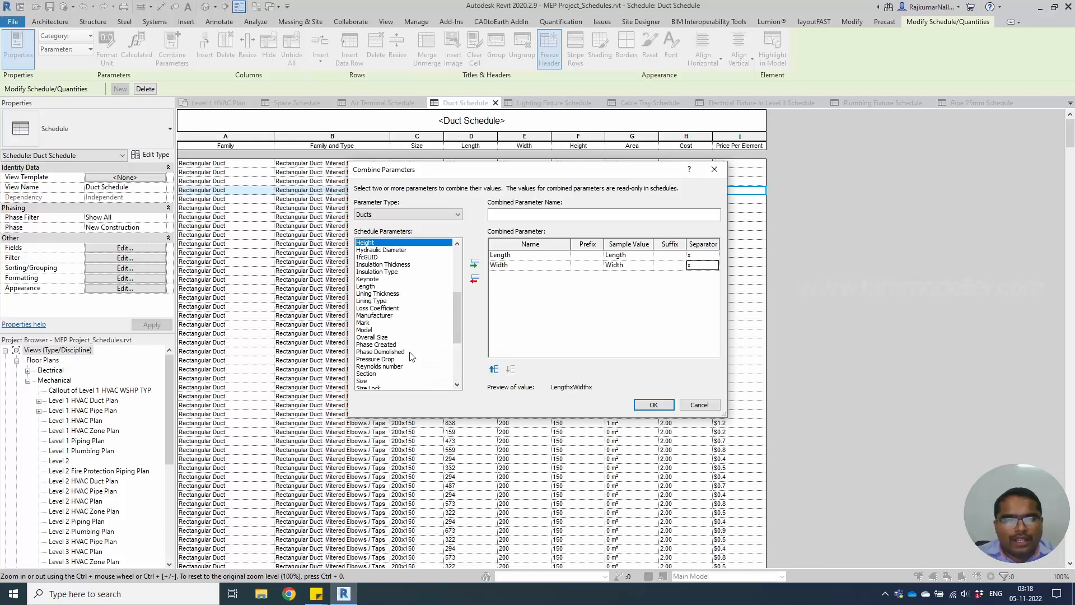
{"action": "left_click", "coordinate": [479, 268]}
{"action": "left_click", "coordinate": [699, 275]}
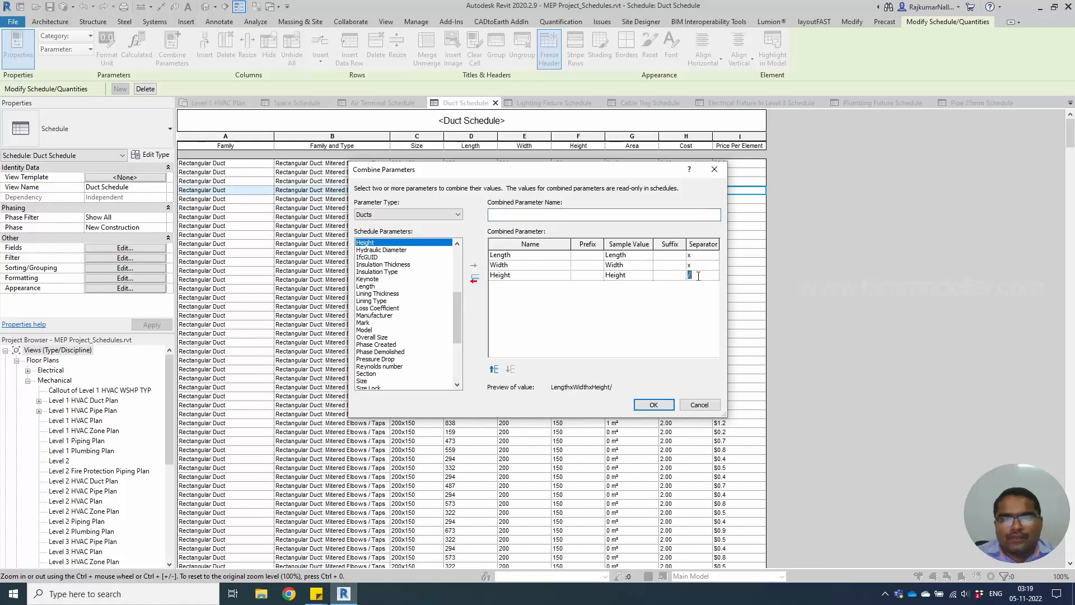
{"action": "key", "text": "BackSpace"}
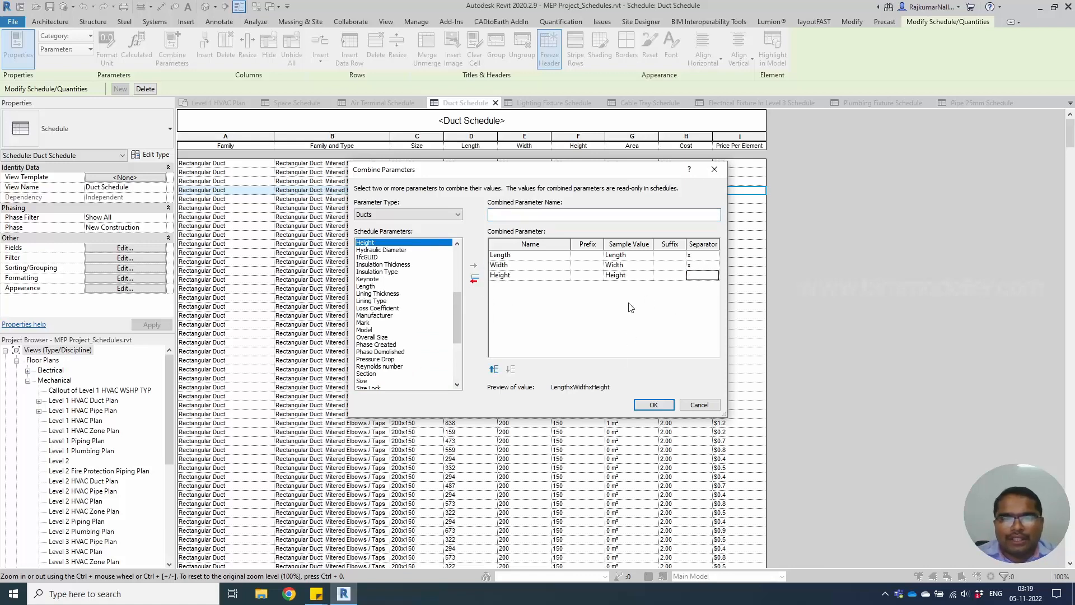
{"action": "left_click", "coordinate": [644, 407]}
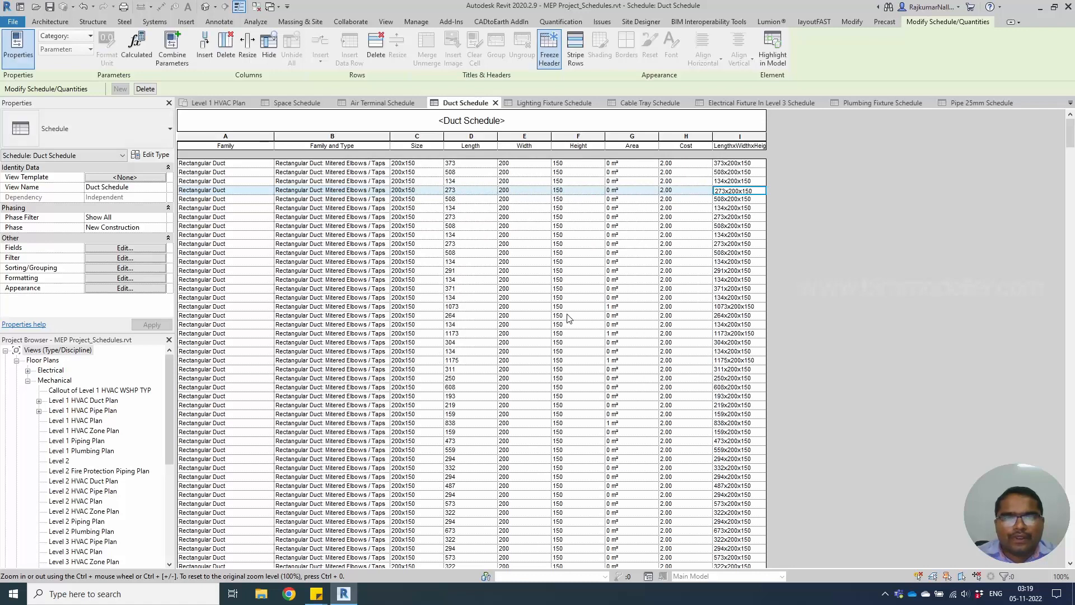
{"action": "left_click_drag", "start_coordinate": [765, 135], "coordinate": [836, 136]}
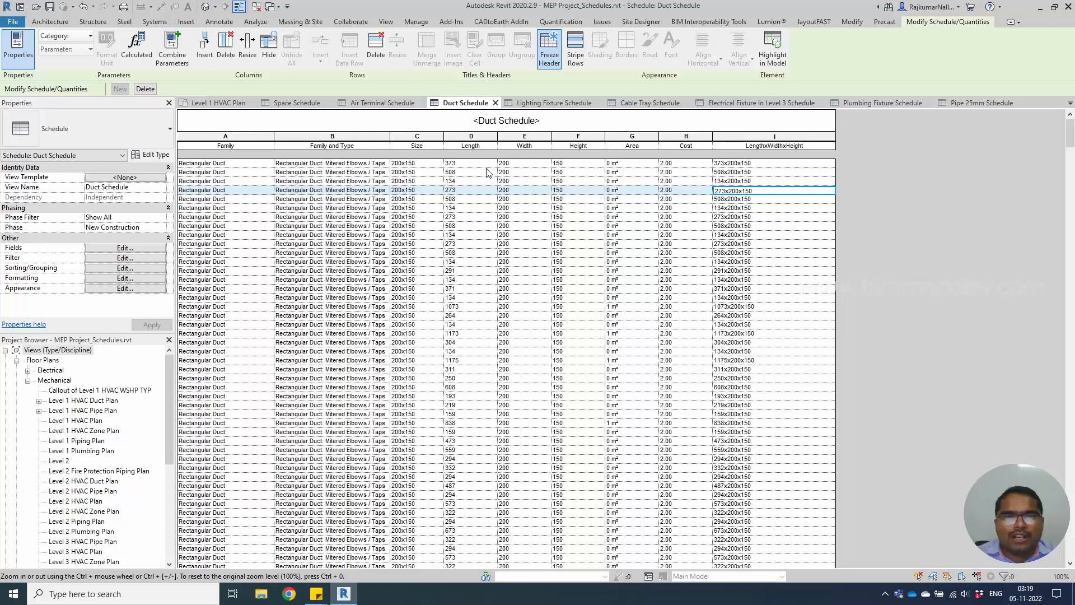
Group the Length, Width and Height column headings under one shared header
{"action": "left_click", "coordinate": [470, 146]}
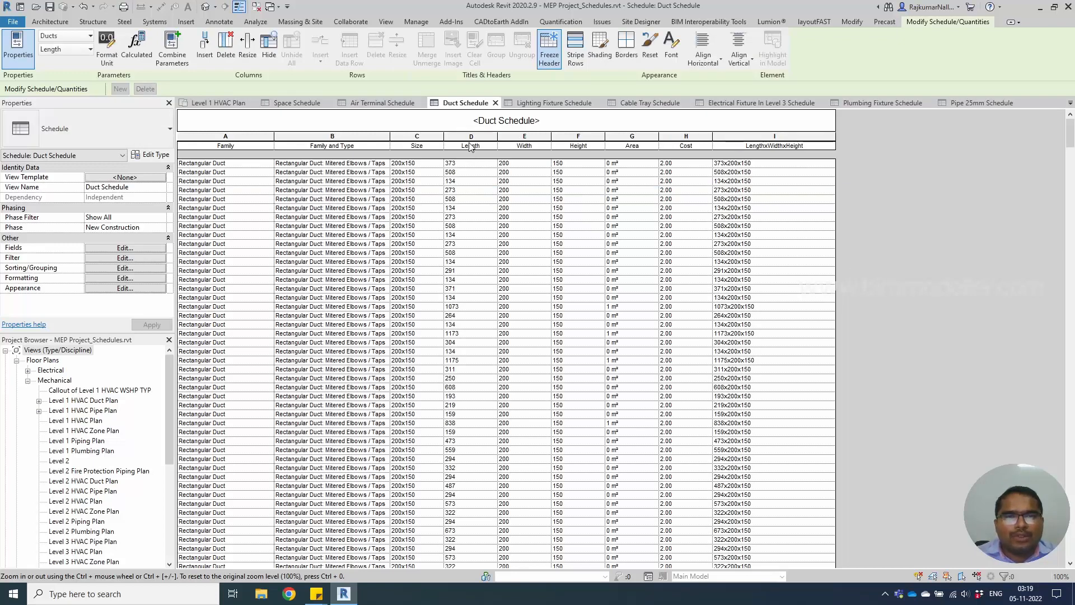
{"action": "left_click_drag", "start_coordinate": [504, 147], "coordinate": [581, 145]}
{"action": "left_click", "coordinate": [473, 146]}
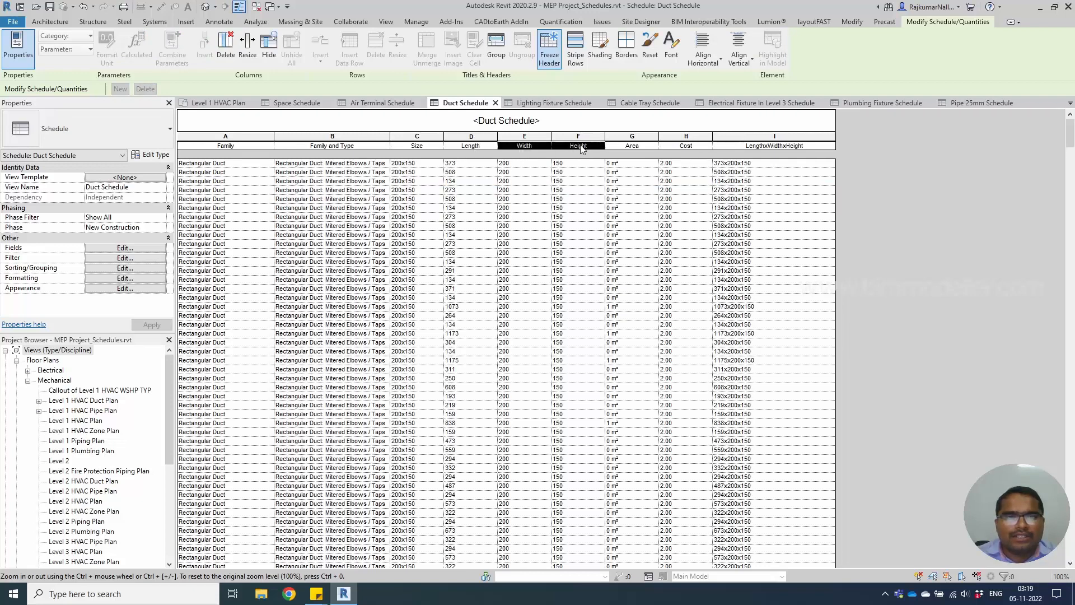
{"action": "left_click", "coordinate": [498, 56]}
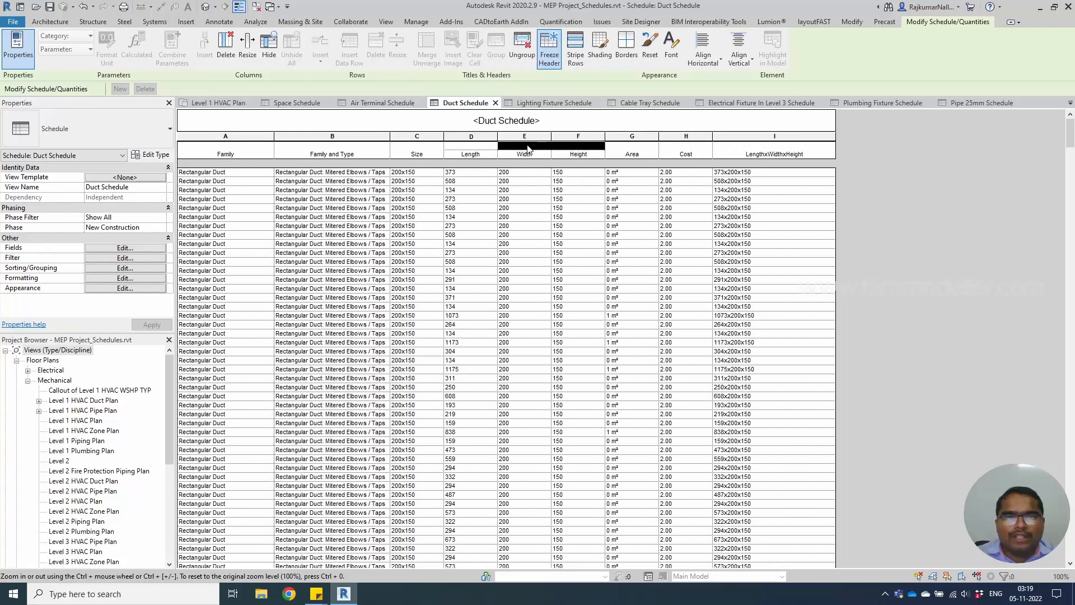
Title the shared header above Length, Width and Height as Dimentions
{"action": "left_click", "coordinate": [527, 147]}
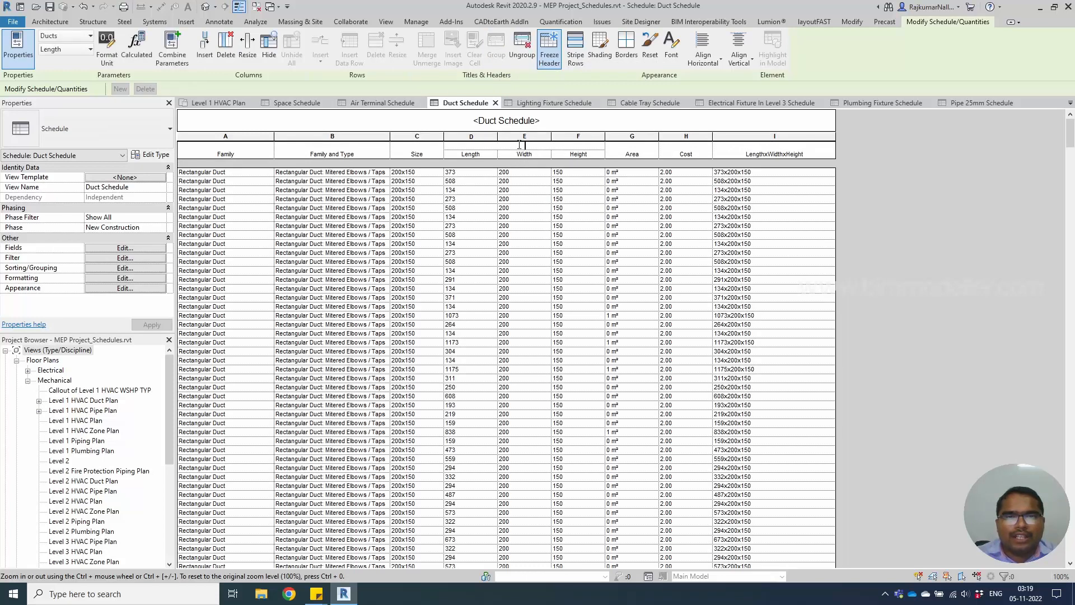
{"action": "type", "text": "Dimentions"}
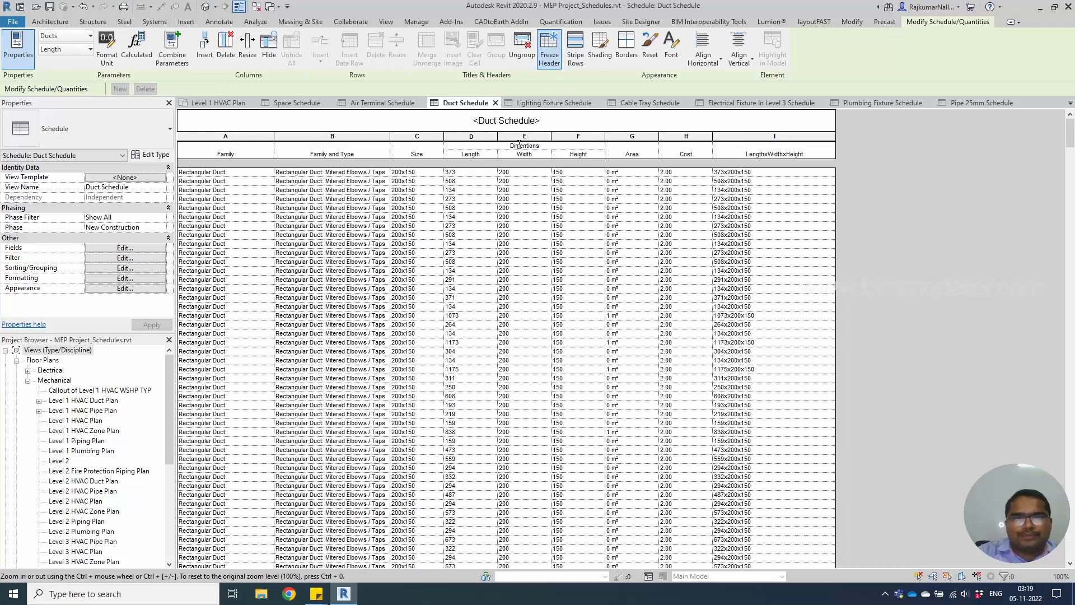
{"action": "key", "text": "BackSpace"}
{"action": "key", "text": "Return"}
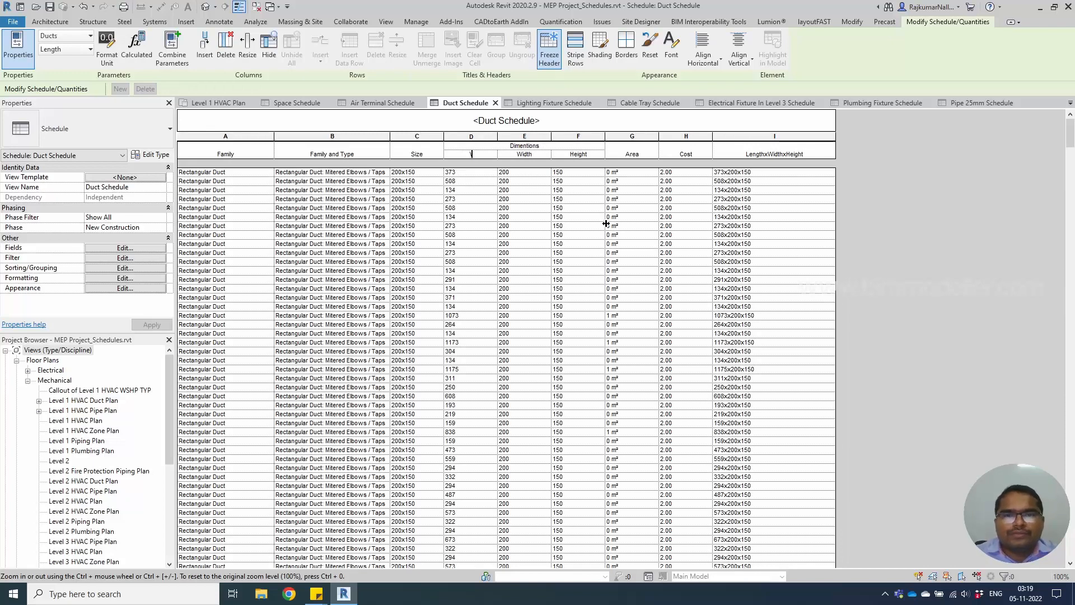
{"action": "key", "text": "Escape"}
{"action": "left_click", "coordinate": [551, 207]}
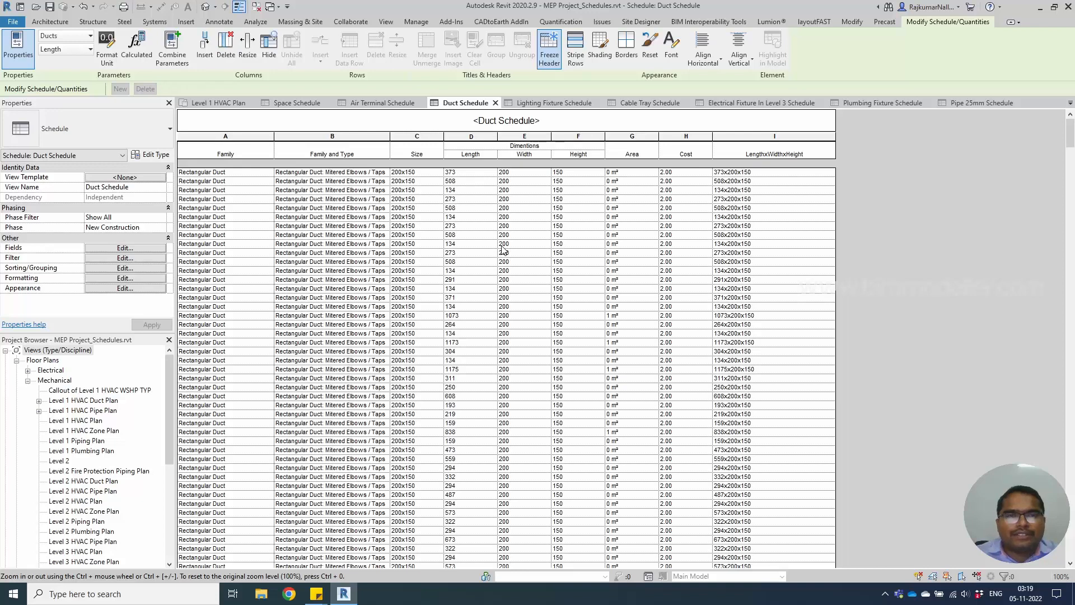
Hide the LengthxWidthxHeight column and restore it by unhiding all columns
{"action": "left_click", "coordinate": [598, 236]}
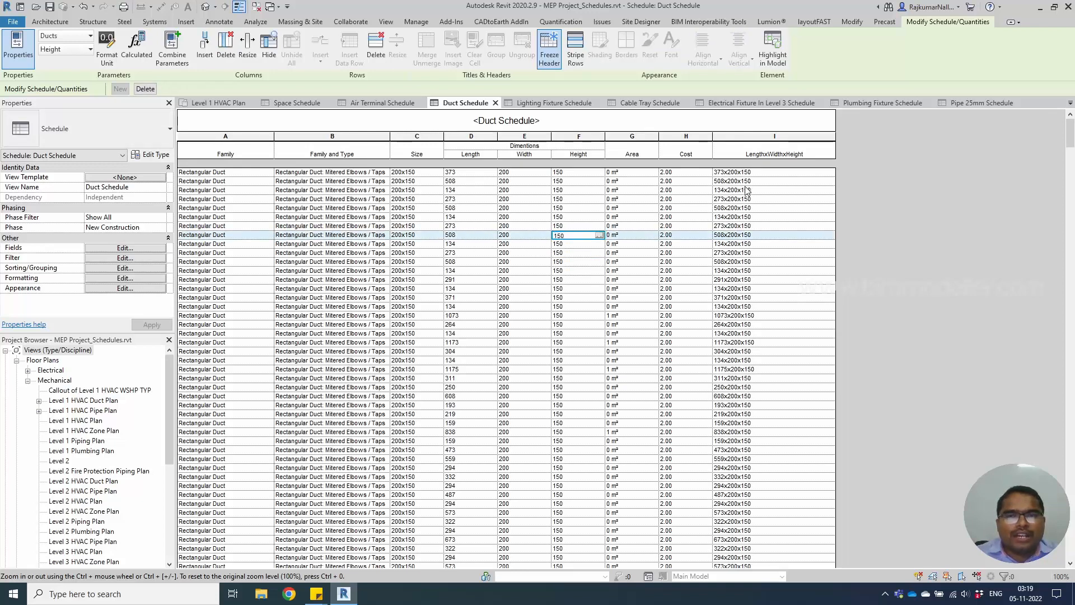
{"action": "left_click", "coordinate": [758, 137]}
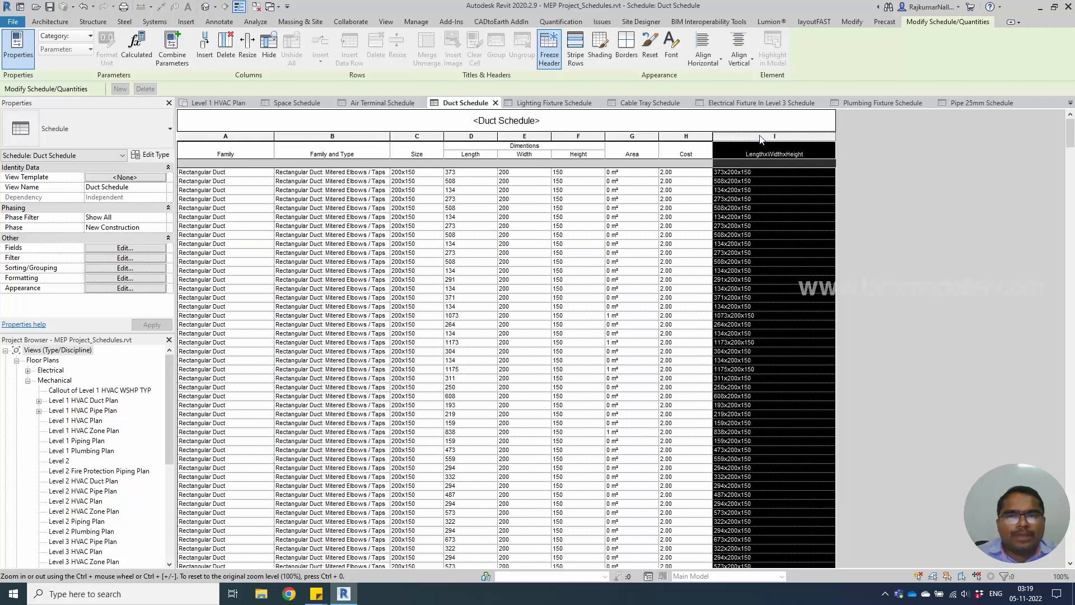
{"action": "left_click", "coordinate": [269, 54]}
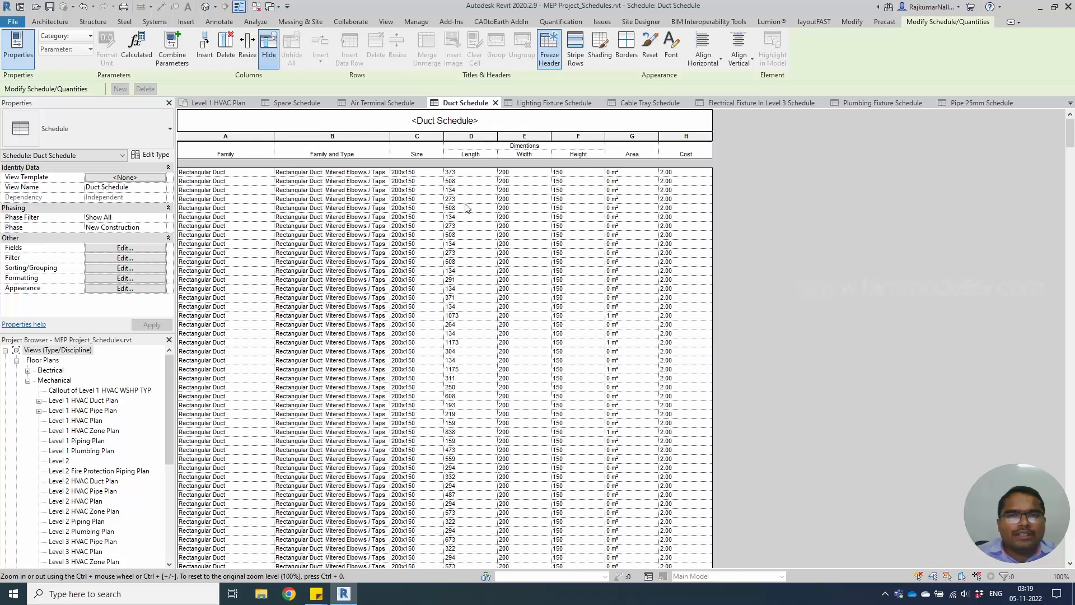
{"action": "left_click", "coordinate": [630, 201]}
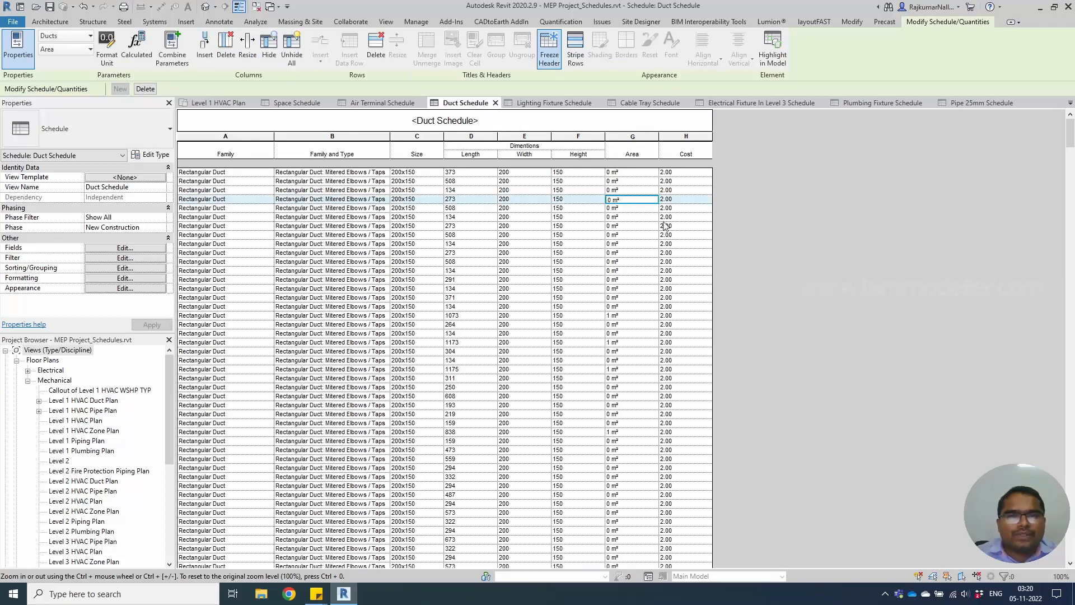
{"action": "left_click", "coordinate": [620, 246]}
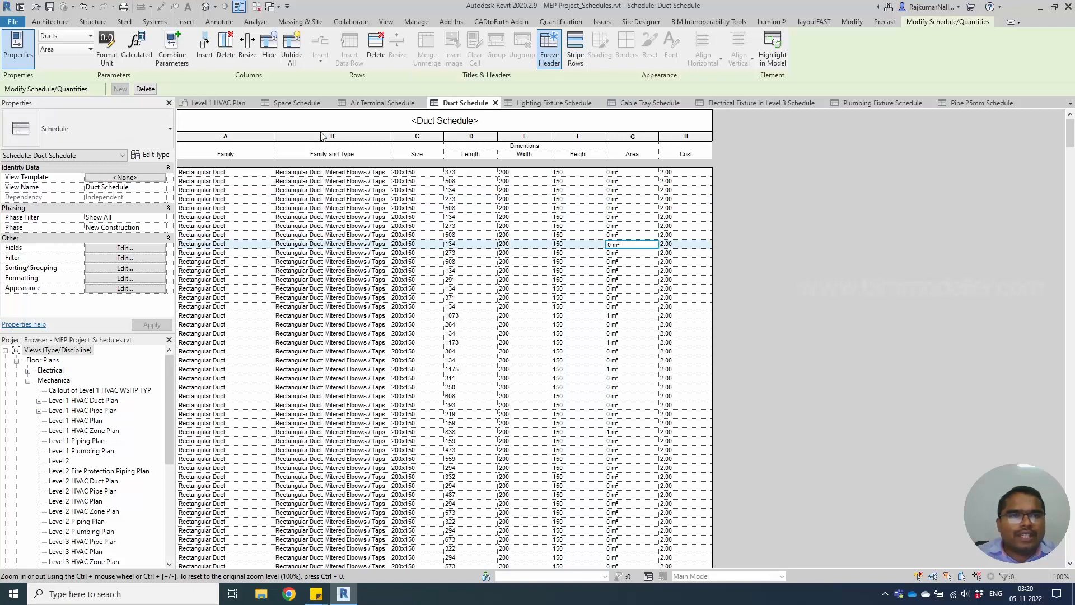
{"action": "left_click", "coordinate": [290, 56]}
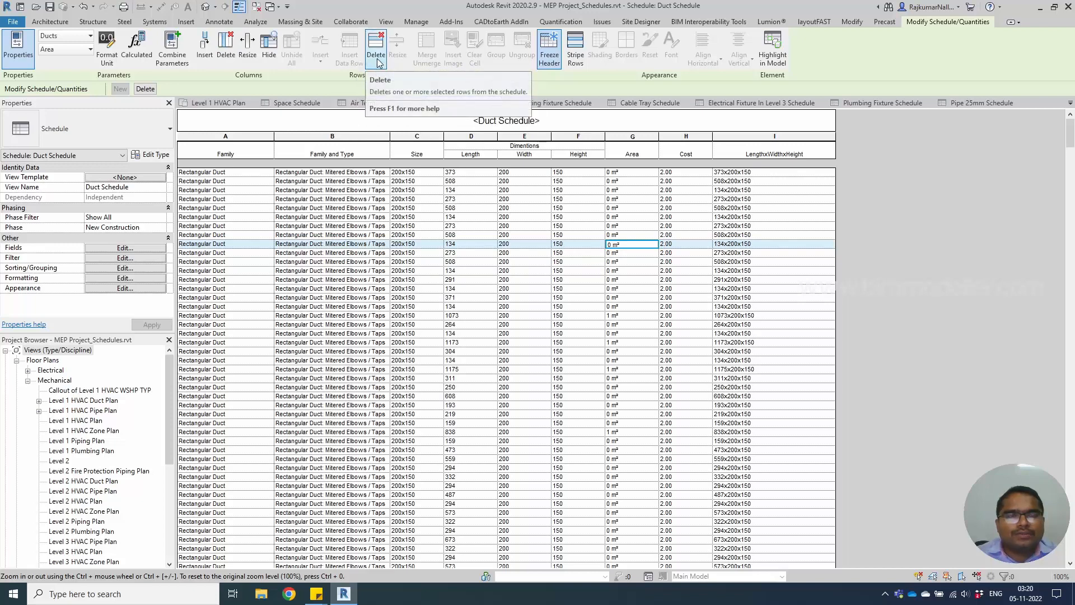
{"action": "left_click", "coordinate": [399, 307]}
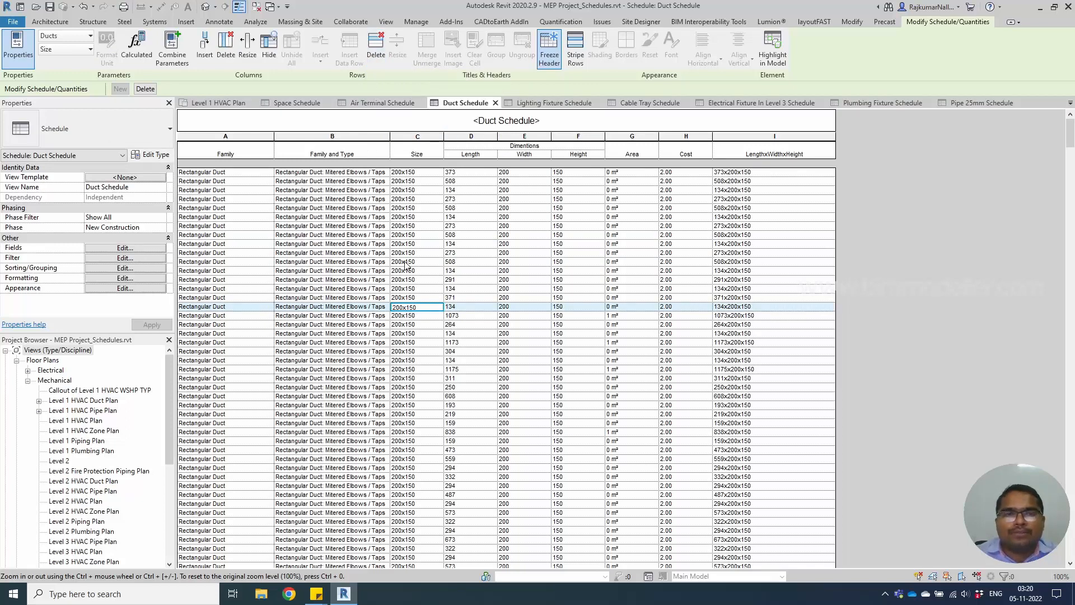
{"action": "left_click", "coordinate": [471, 245]}
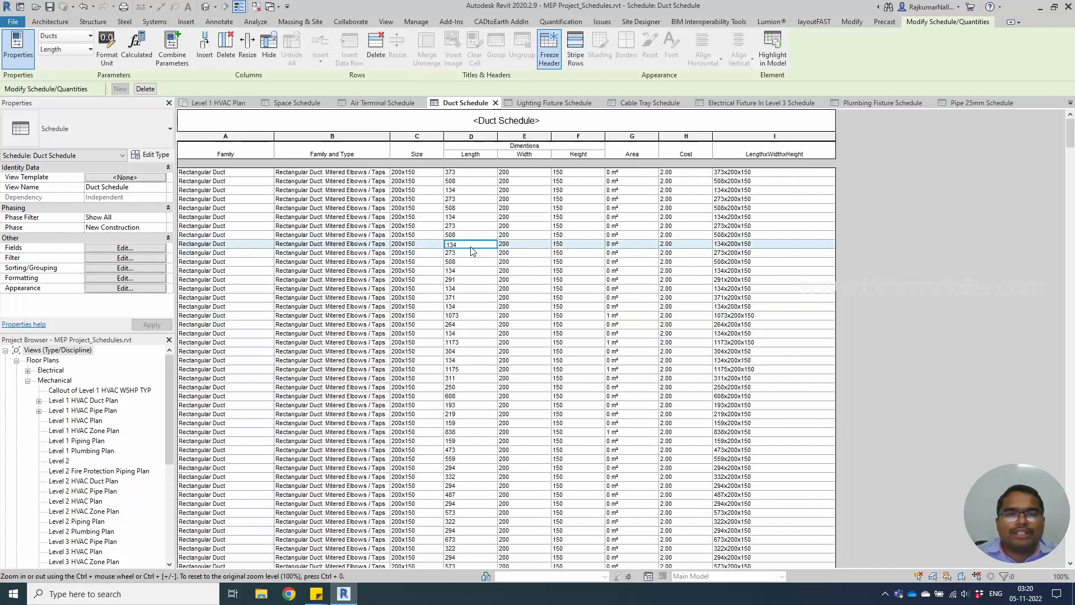
{"action": "left_click", "coordinate": [494, 218]}
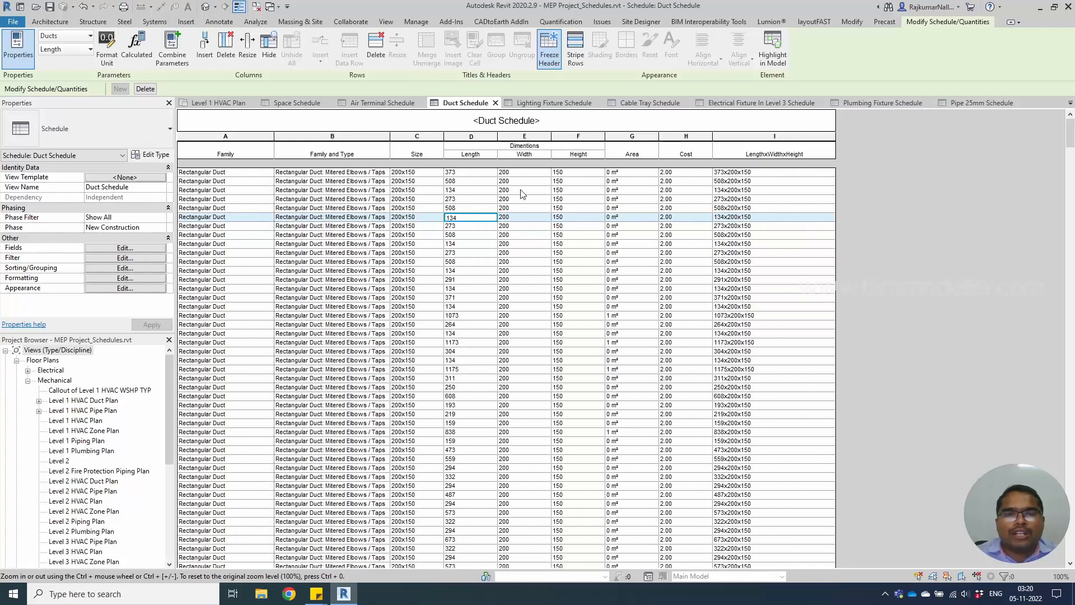
{"action": "left_click_drag", "start_coordinate": [525, 175], "coordinate": [523, 273]}
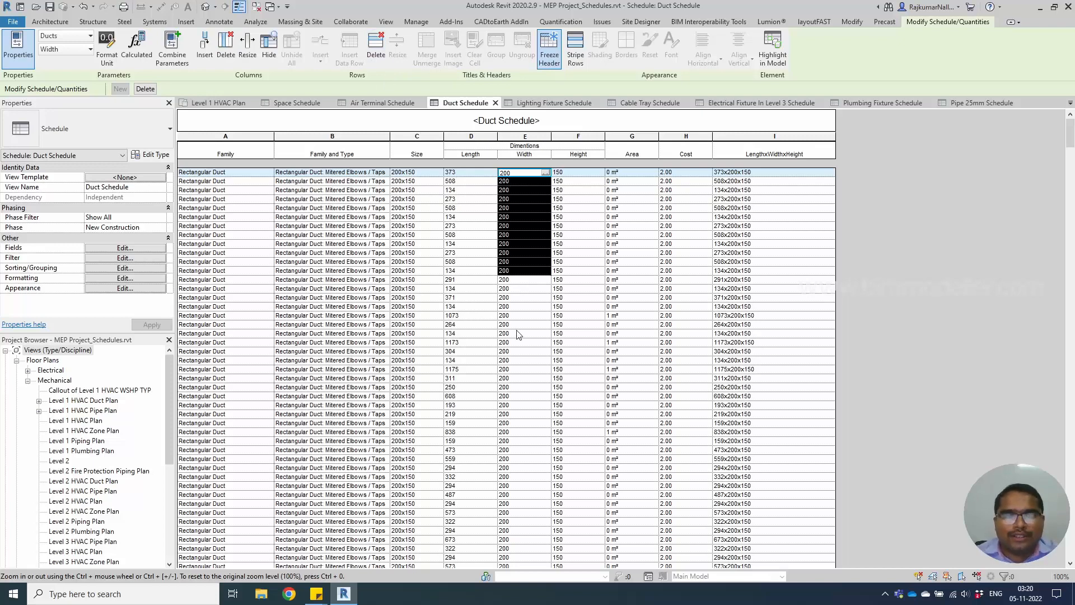
{"action": "left_click", "coordinate": [577, 298]}
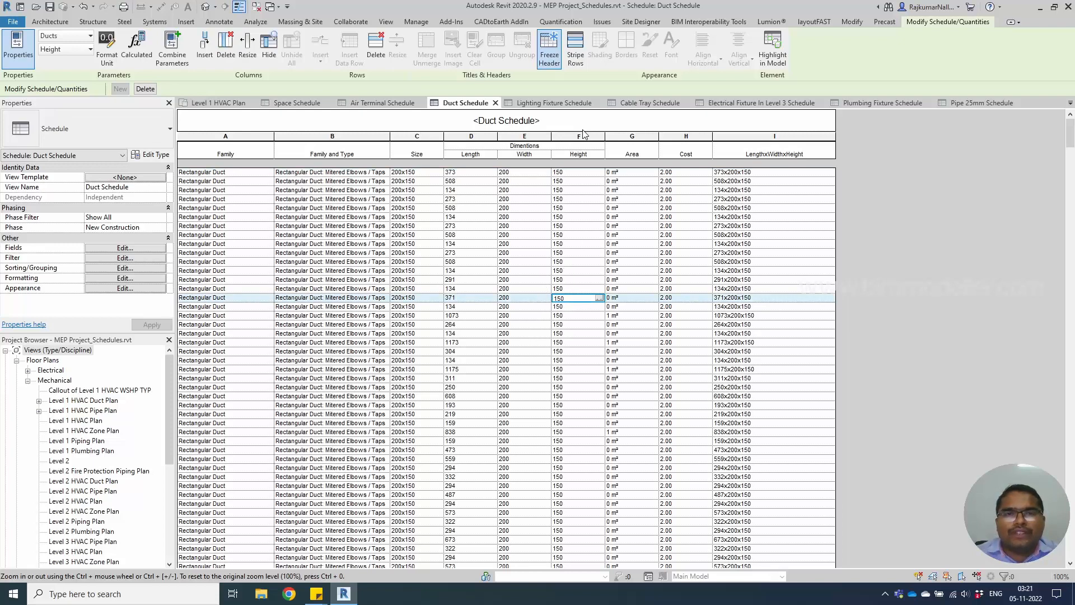
Turn on striped rows for the Duct Schedule and look over the rows
{"action": "left_click", "coordinate": [577, 61]}
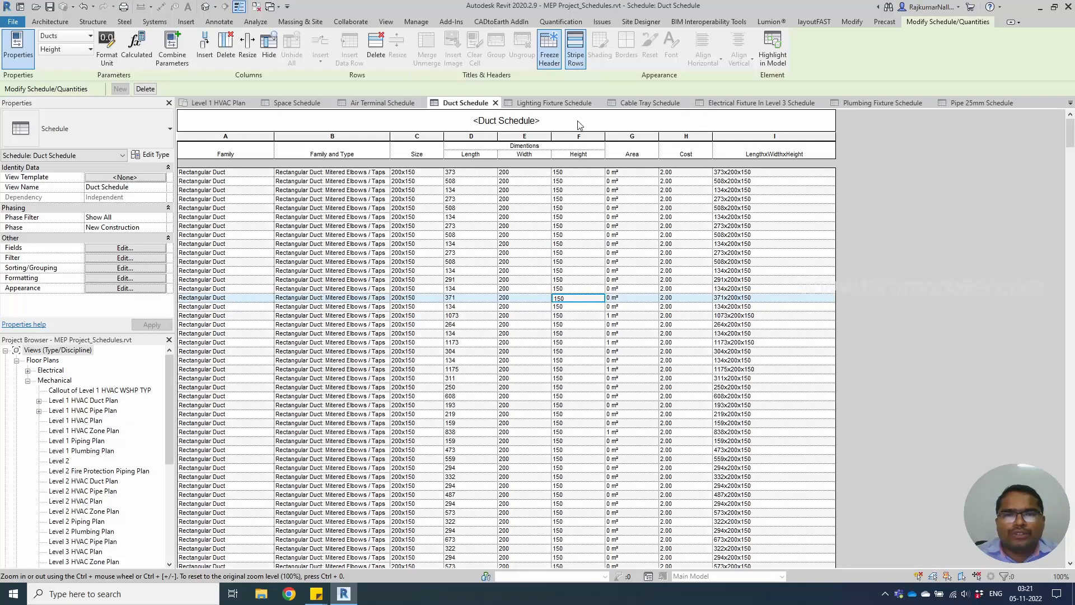
{"action": "scroll", "coordinate": [581, 287], "scroll_direction": "down", "scroll_amount": 4}
{"action": "scroll", "coordinate": [582, 285], "scroll_direction": "up", "scroll_amount": 4}
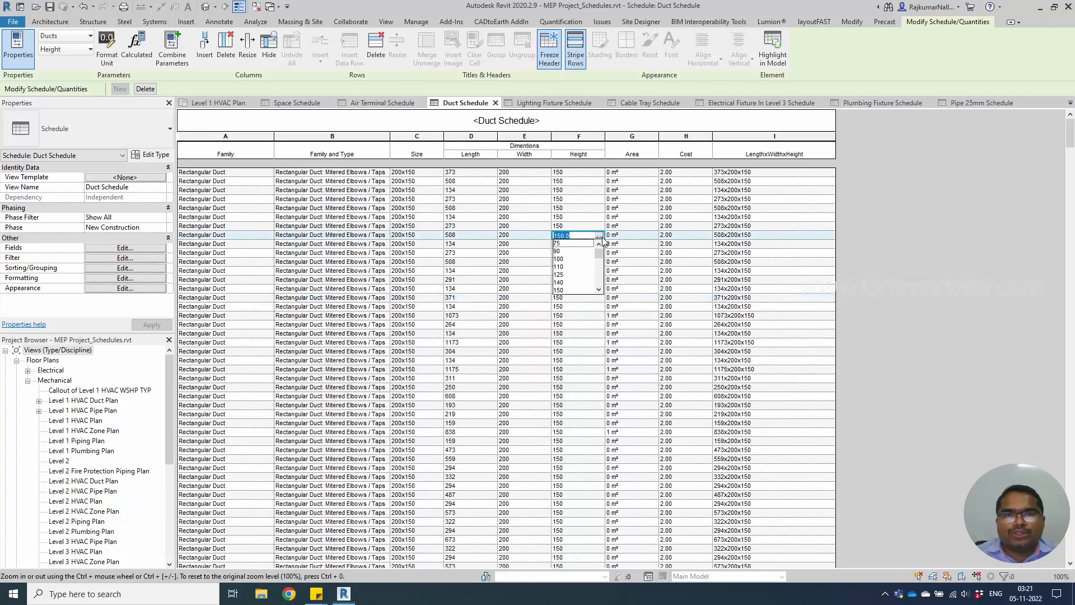
{"action": "left_click", "coordinate": [524, 262]}
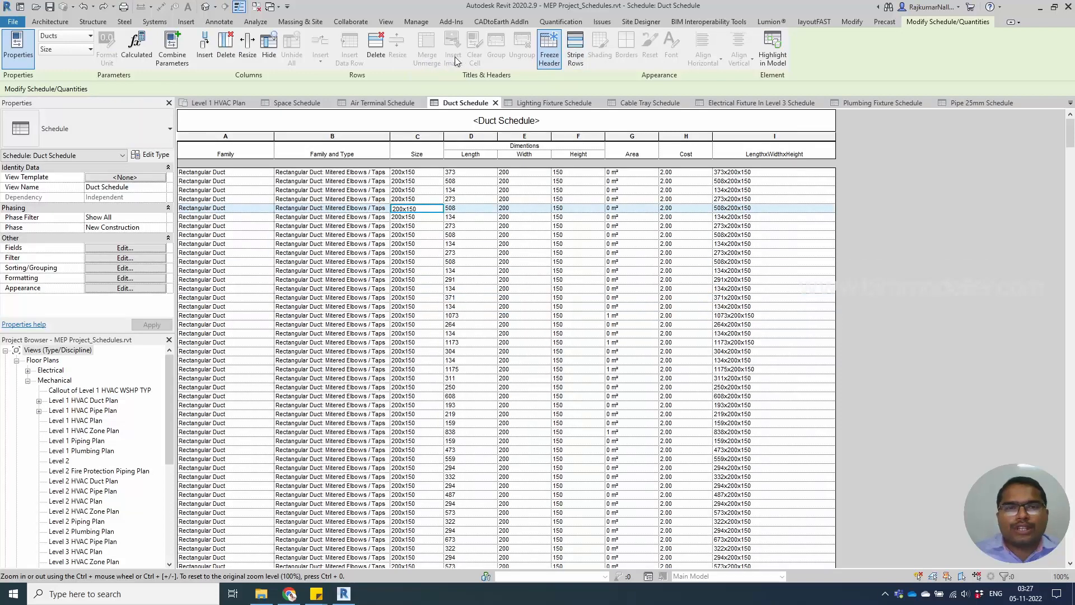
Set the Duct Schedule title row's height to 20 mm
{"action": "left_click", "coordinate": [574, 120]}
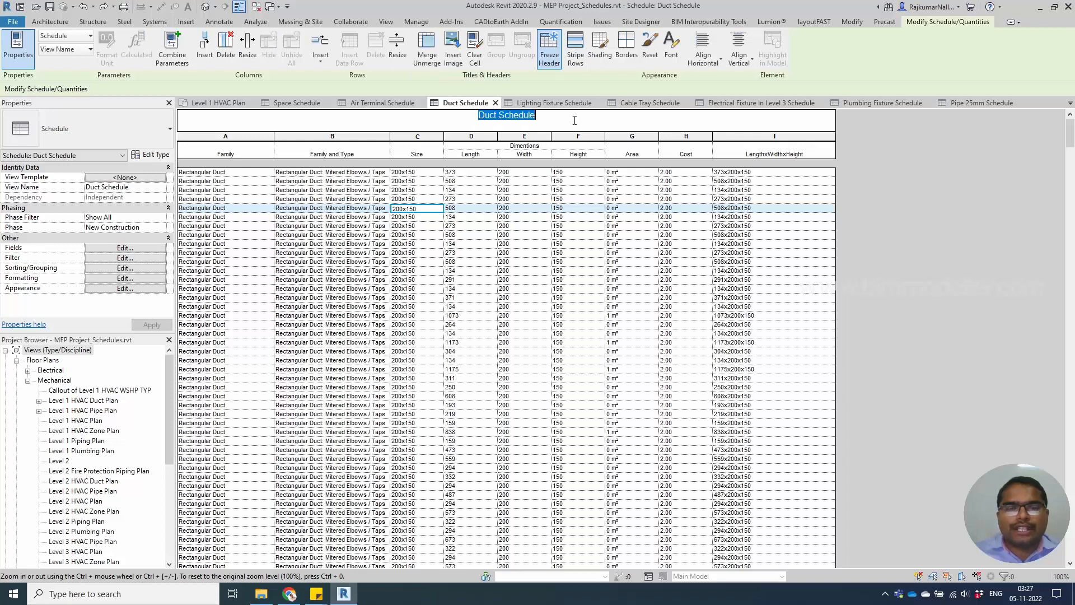
{"action": "left_click", "coordinate": [575, 120]}
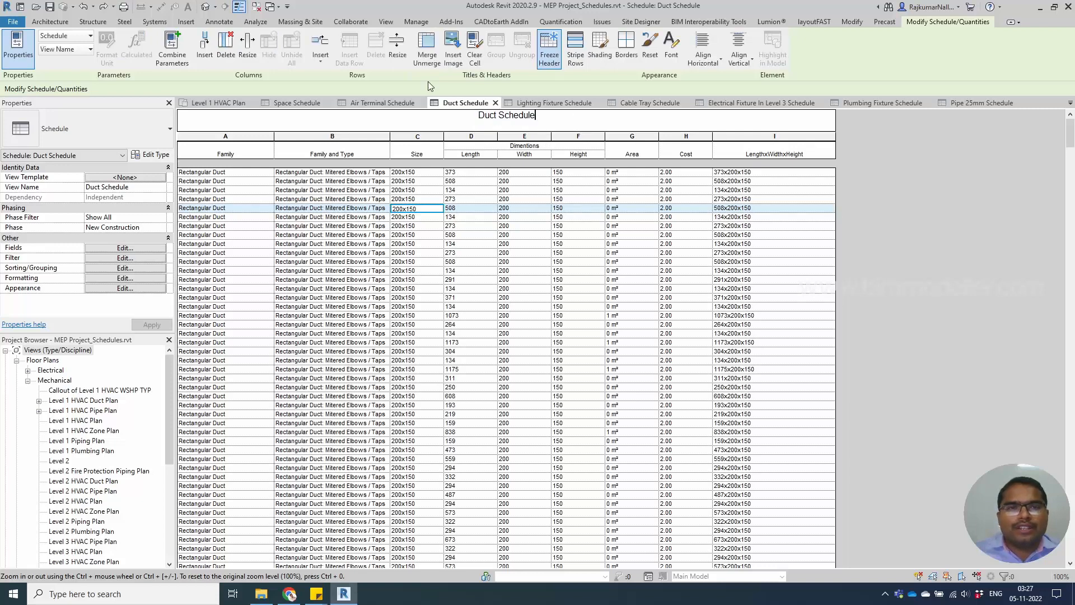
{"action": "left_click", "coordinate": [397, 56]}
{"action": "left_click_drag", "start_coordinate": [537, 289], "coordinate": [443, 291]}
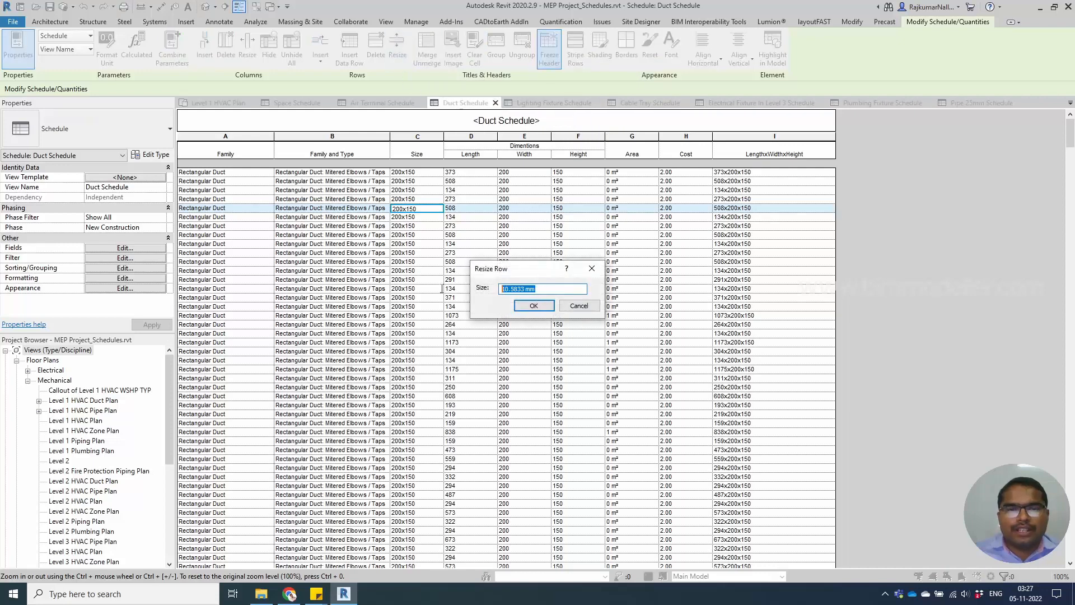
{"action": "type", "text": "20"}
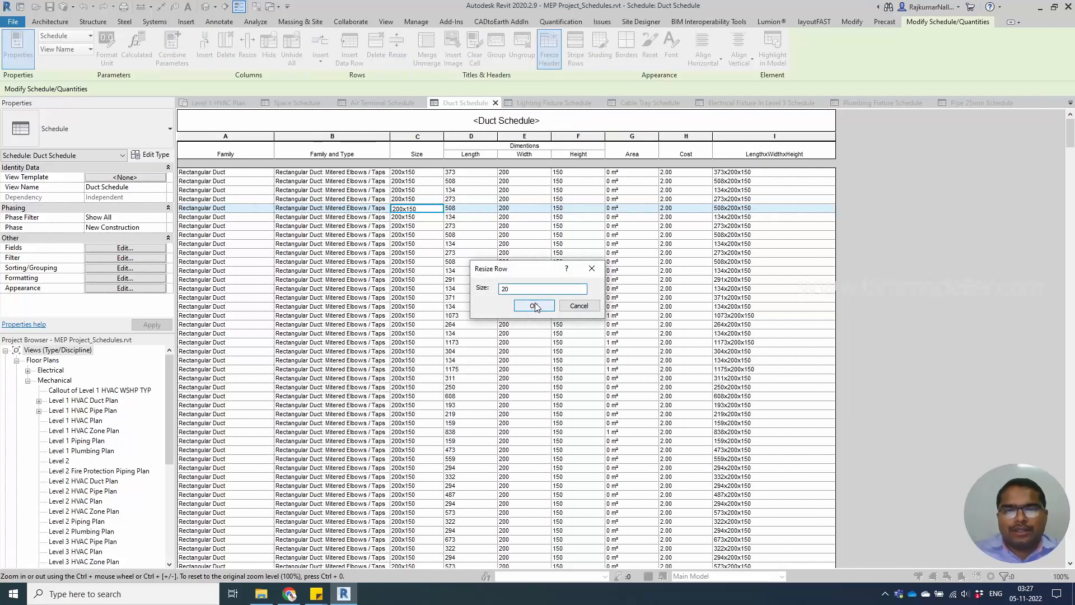
{"action": "left_click", "coordinate": [533, 305]}
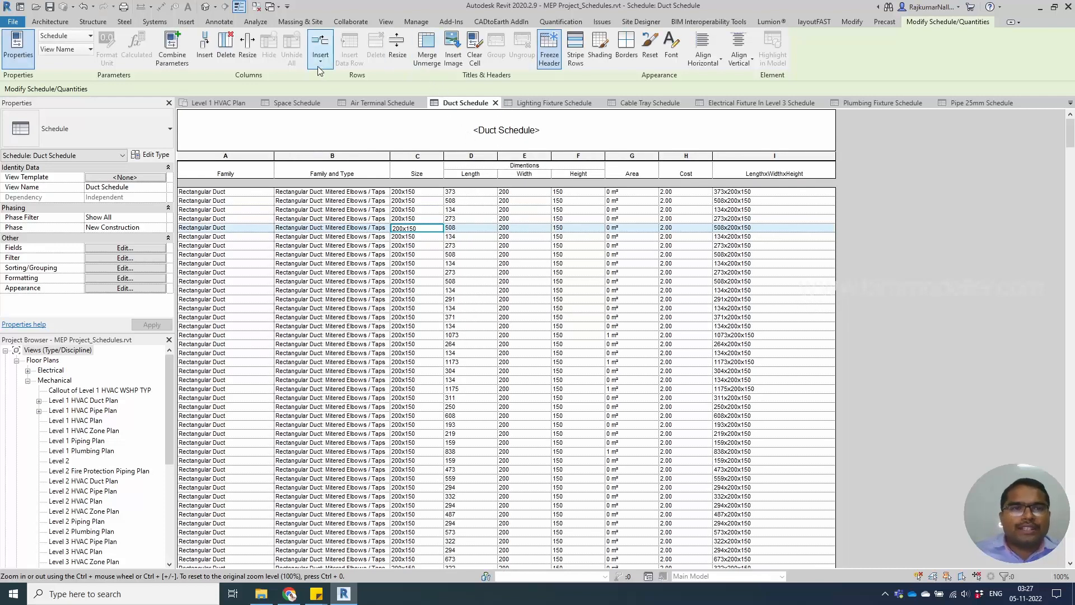
Insert a row above the Duct Schedule title row and unmerge the title row's cells
{"action": "left_click", "coordinate": [320, 47]}
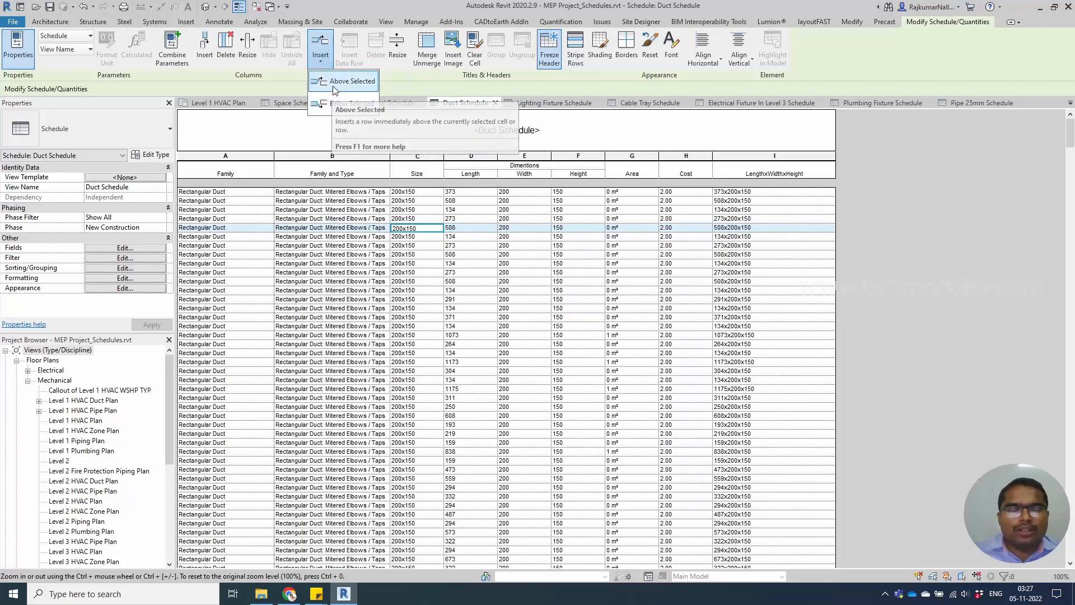
{"action": "left_click", "coordinate": [333, 85]}
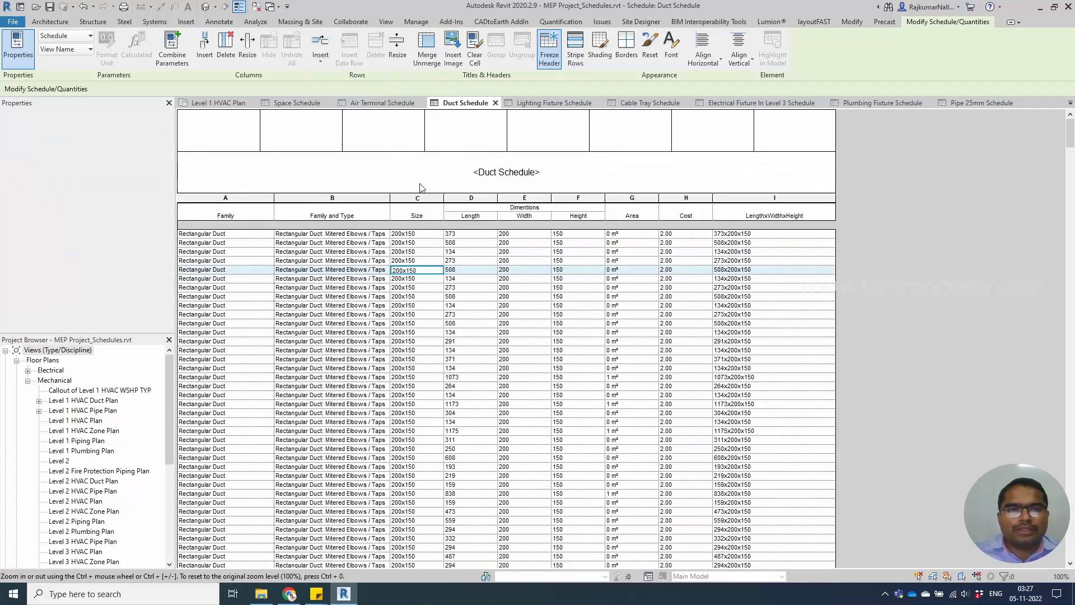
{"action": "left_click_drag", "start_coordinate": [264, 139], "coordinate": [778, 132]}
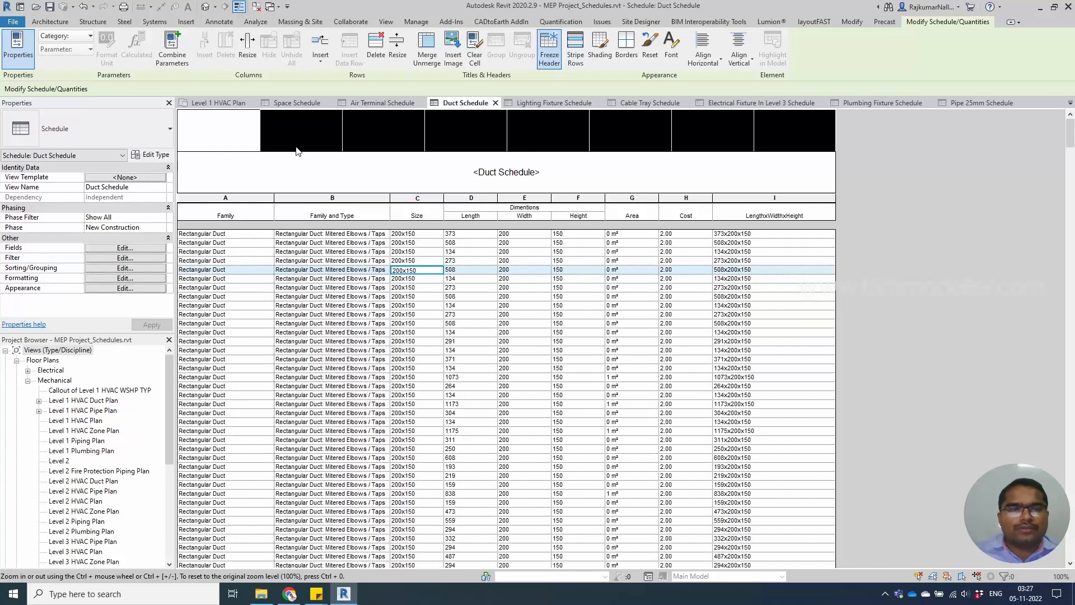
{"action": "left_click", "coordinate": [455, 183]}
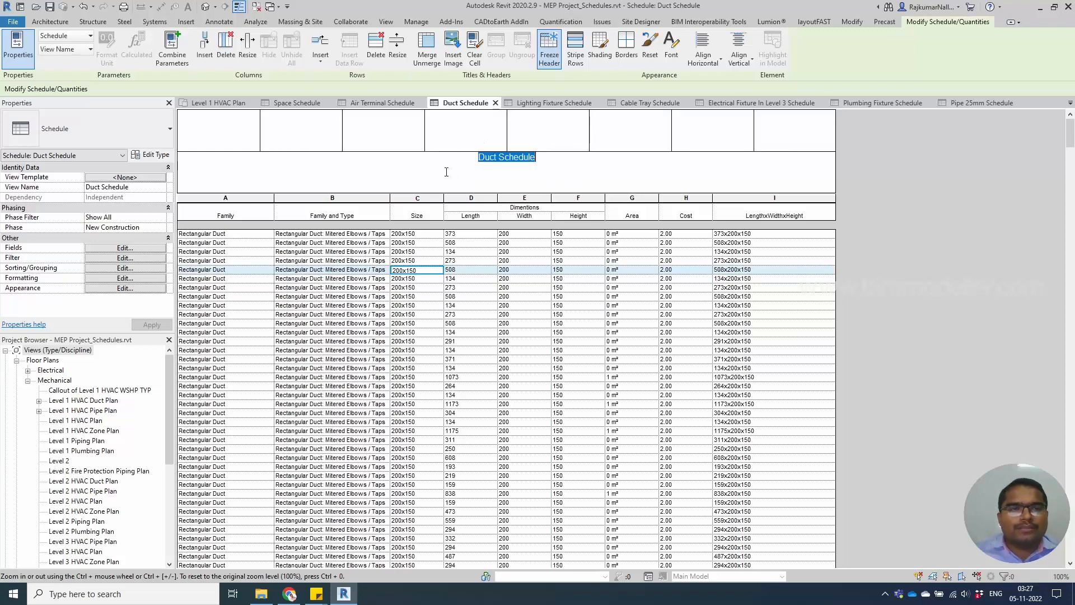
{"action": "left_click", "coordinate": [430, 66]}
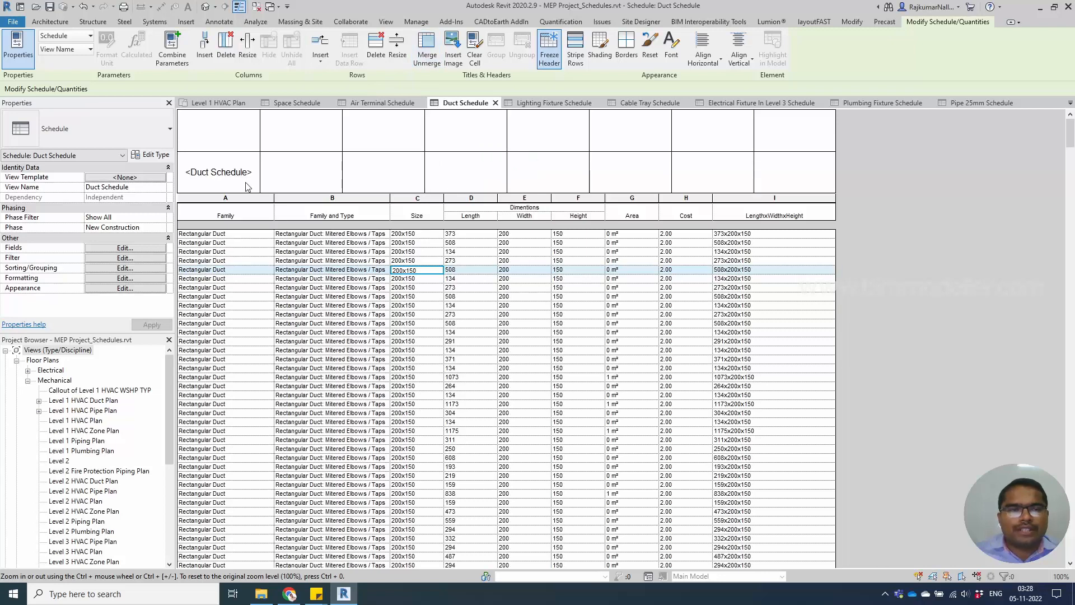
Merge the last two cells of both title rows into one block and insert the bimmoddeller logo image in it
{"action": "left_click", "coordinate": [254, 178]}
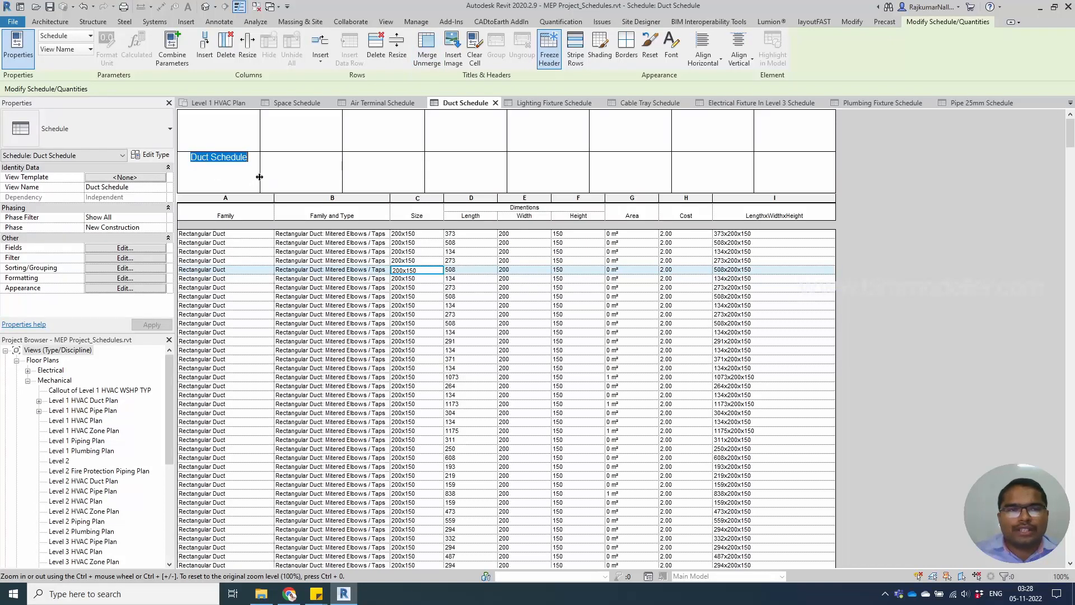
{"action": "left_click", "coordinate": [798, 184]}
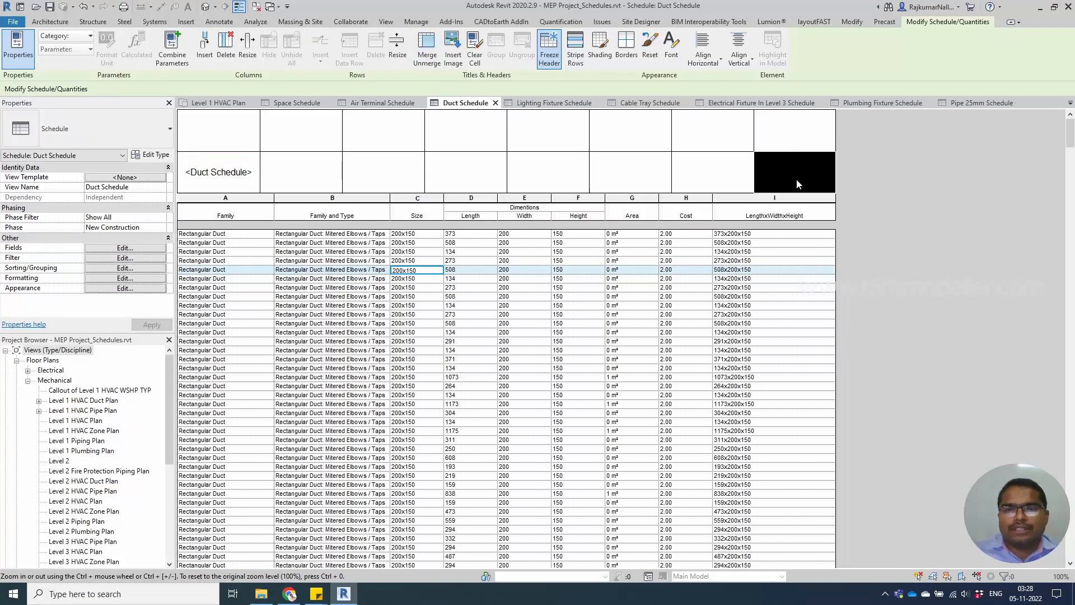
{"action": "left_click_drag", "start_coordinate": [710, 129], "coordinate": [769, 184]}
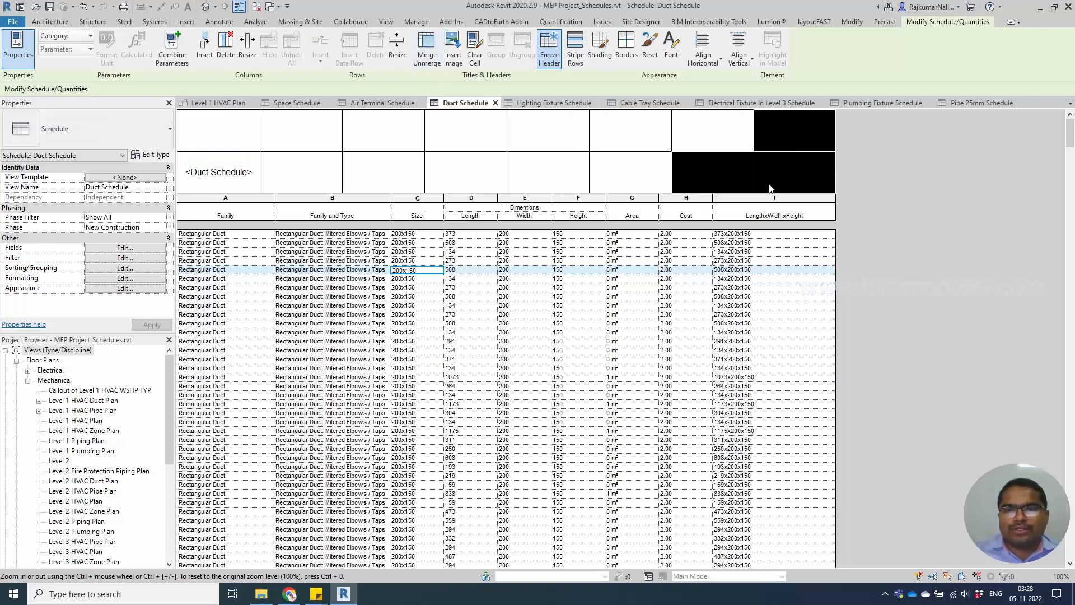
{"action": "left_click", "coordinate": [427, 52]}
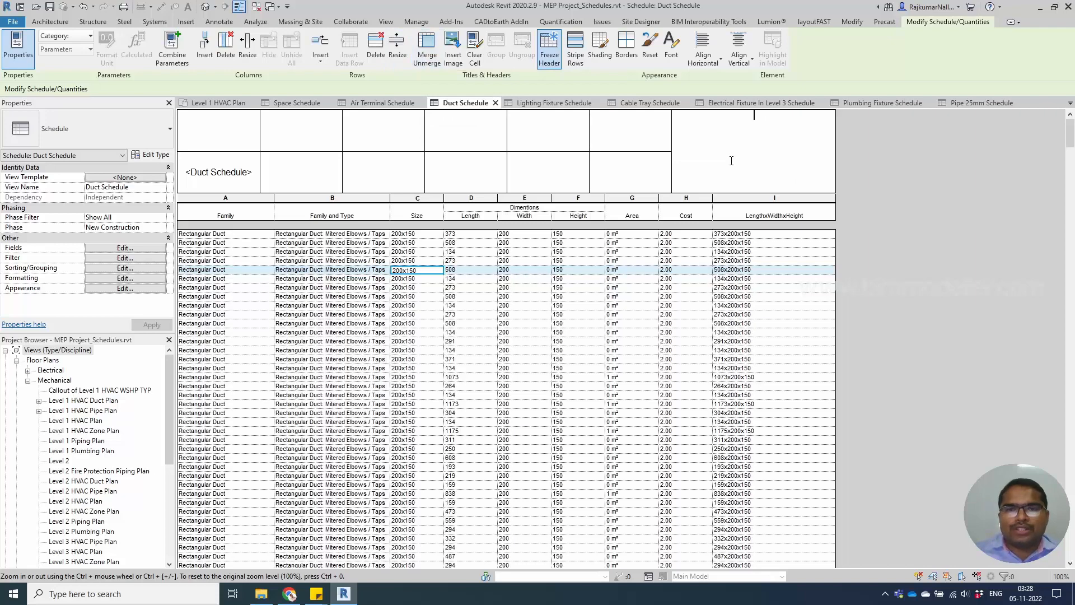
{"action": "left_click", "coordinate": [453, 52]}
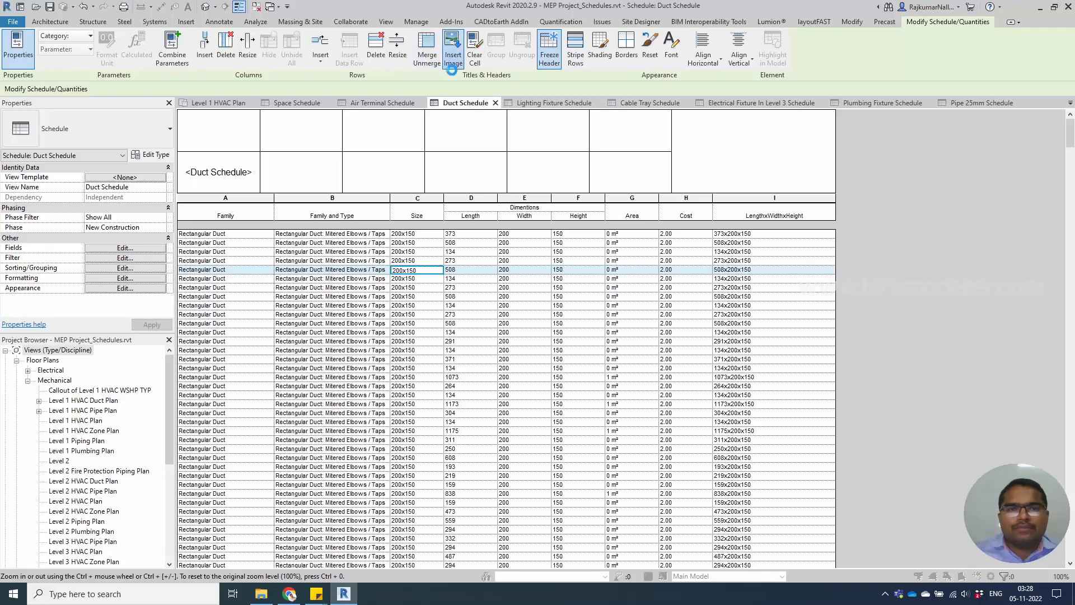
{"action": "double_click", "coordinate": [543, 193]}
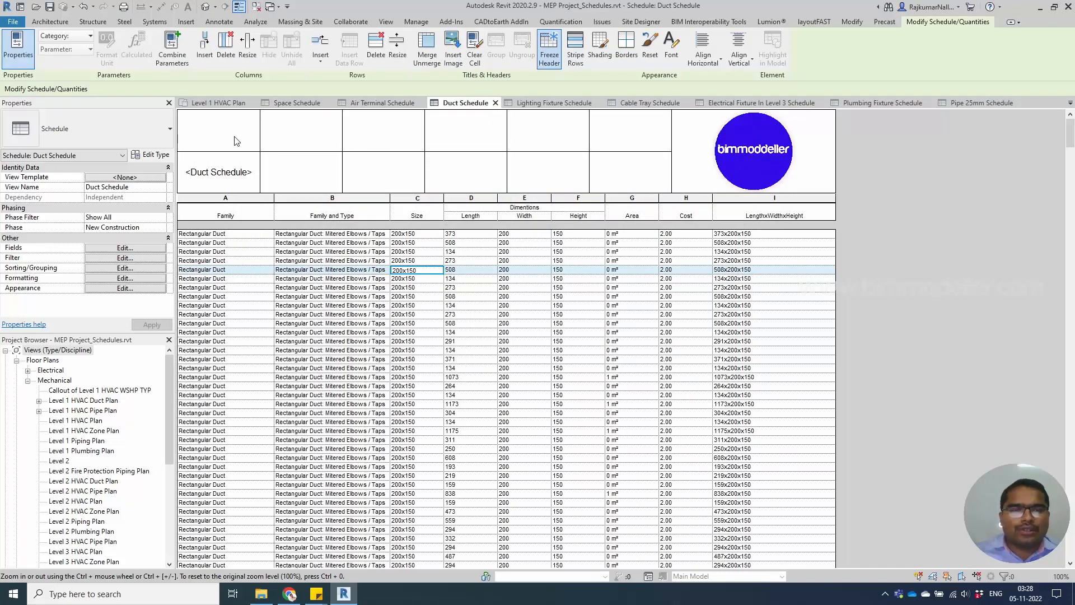
Merge the upper title row's cells beside the logo and copy the text Duct Schedule into the merged cell
{"action": "left_click_drag", "start_coordinate": [269, 141], "coordinate": [595, 143]}
{"action": "left_click", "coordinate": [427, 50]}
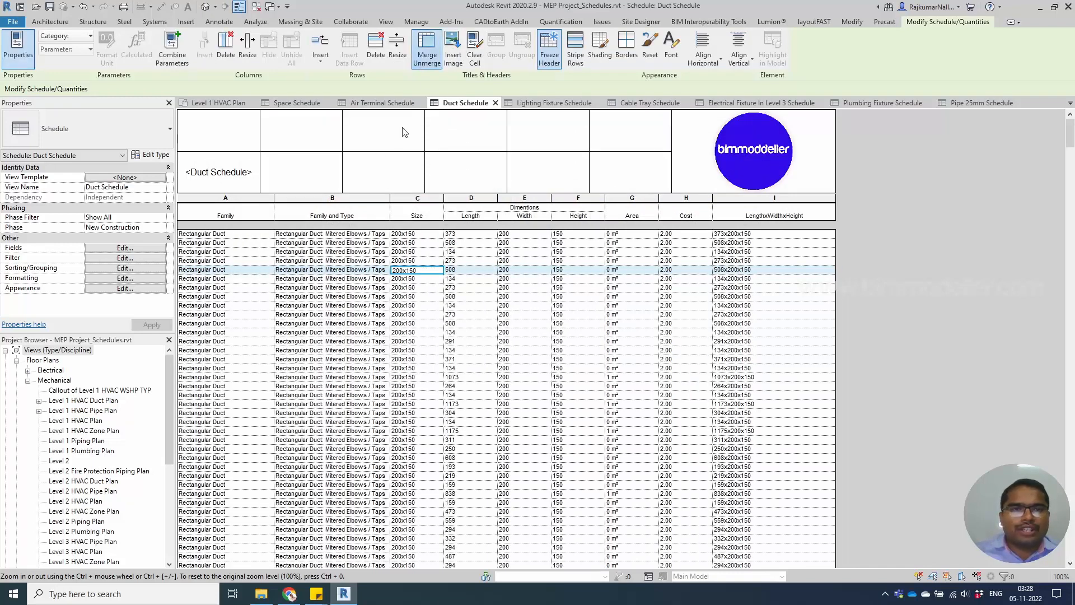
{"action": "left_click", "coordinate": [251, 179]}
{"action": "key", "text": "ctrl+c"}
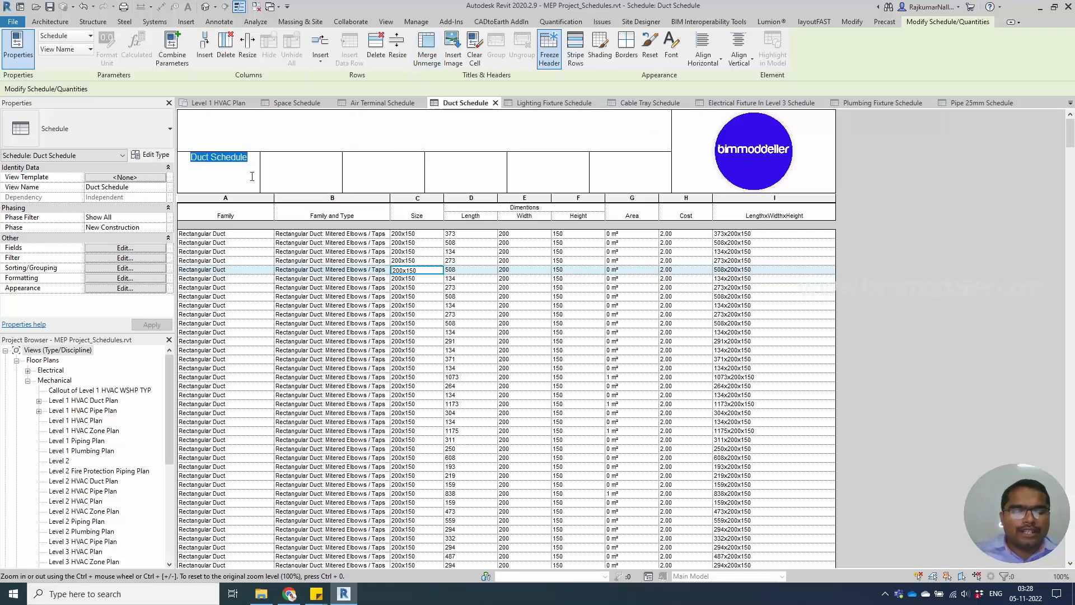
{"action": "left_click", "coordinate": [477, 122]}
{"action": "key", "text": "ctrl+v"}
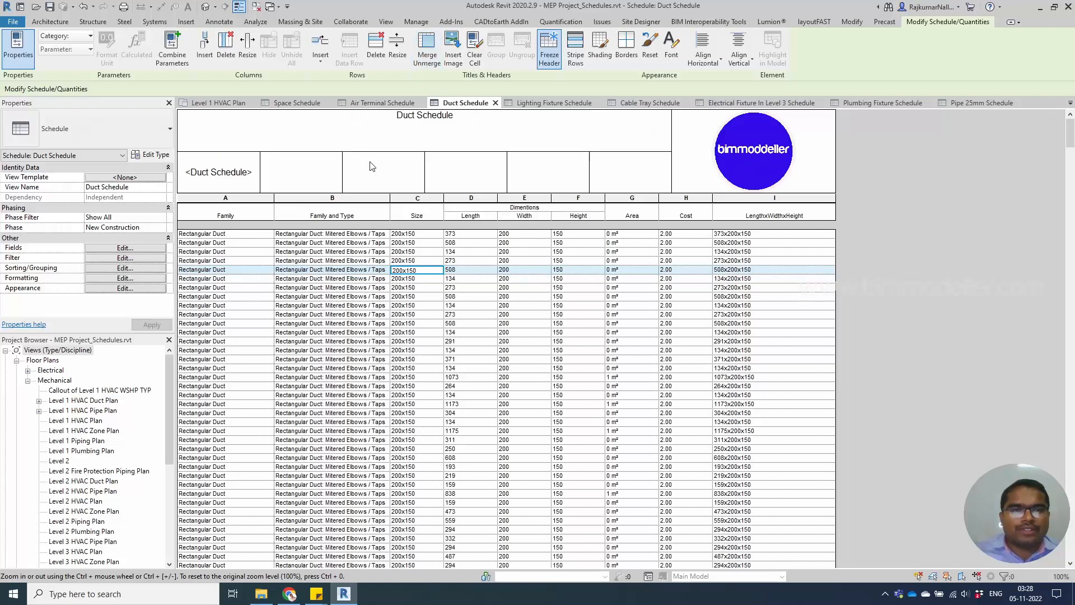
Clear the original Duct Schedule title from the first cell of the lower title row
{"action": "left_click", "coordinate": [318, 174]}
{"action": "left_click_drag", "start_coordinate": [259, 176], "coordinate": [253, 177]}
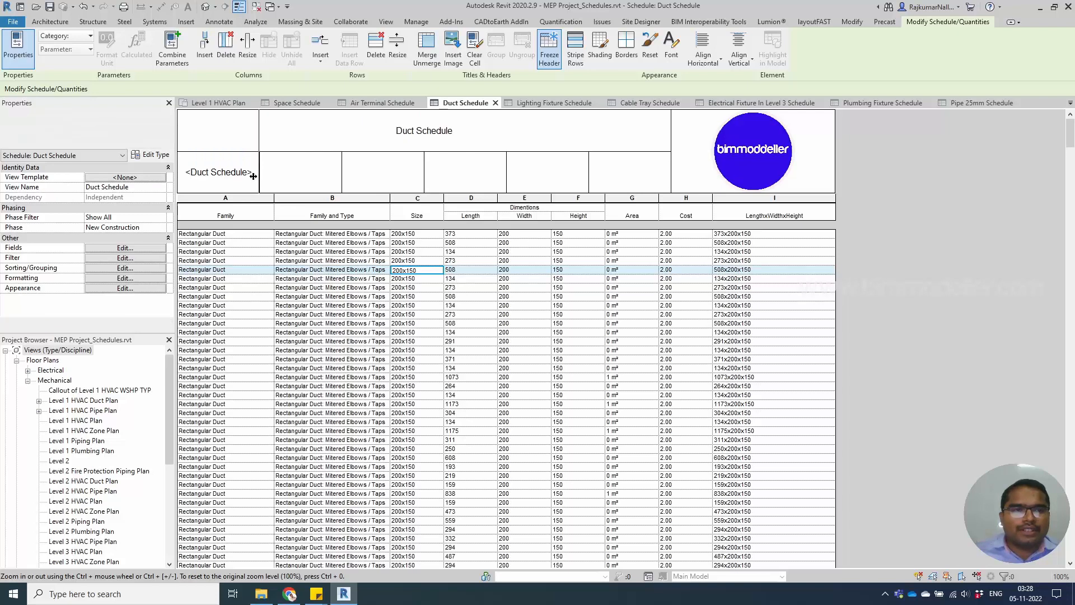
{"action": "left_click", "coordinate": [250, 176]}
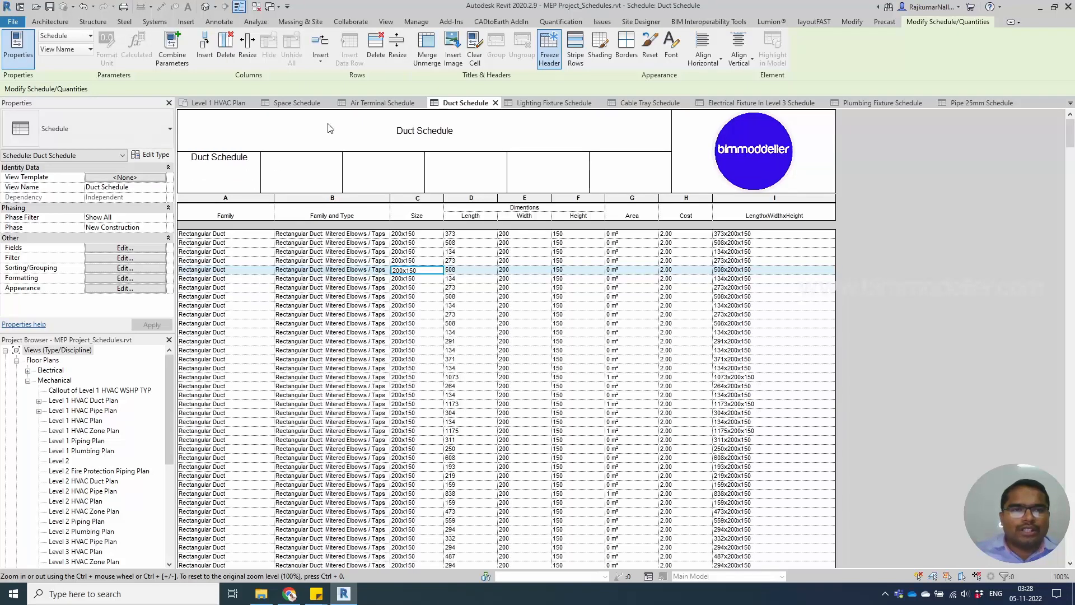
{"action": "left_click", "coordinate": [472, 58]}
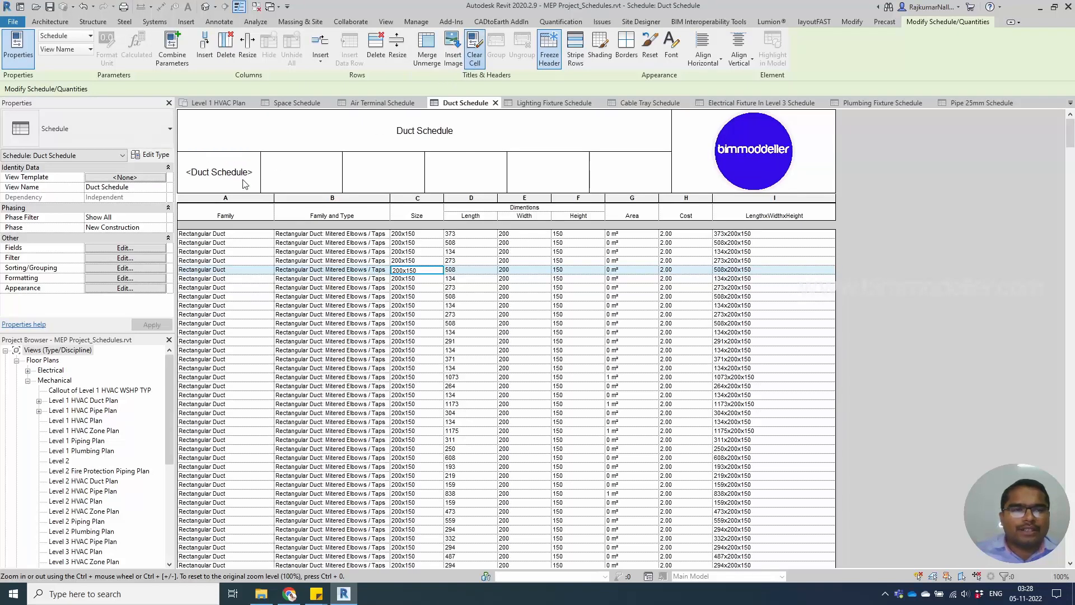
{"action": "left_click", "coordinate": [284, 177]}
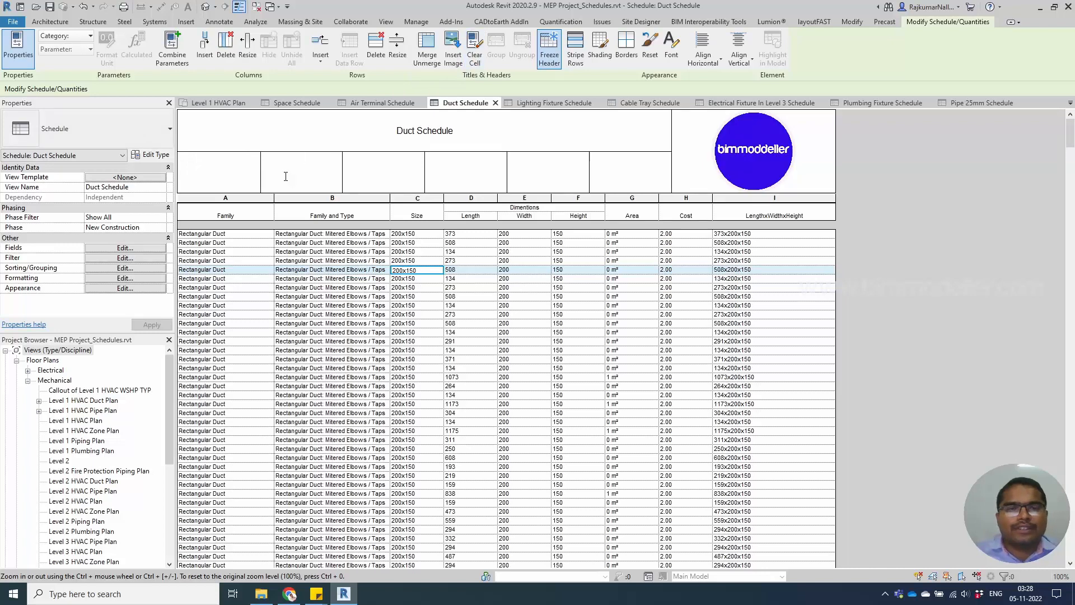
{"action": "left_click", "coordinate": [341, 175]}
{"action": "left_click", "coordinate": [303, 170]}
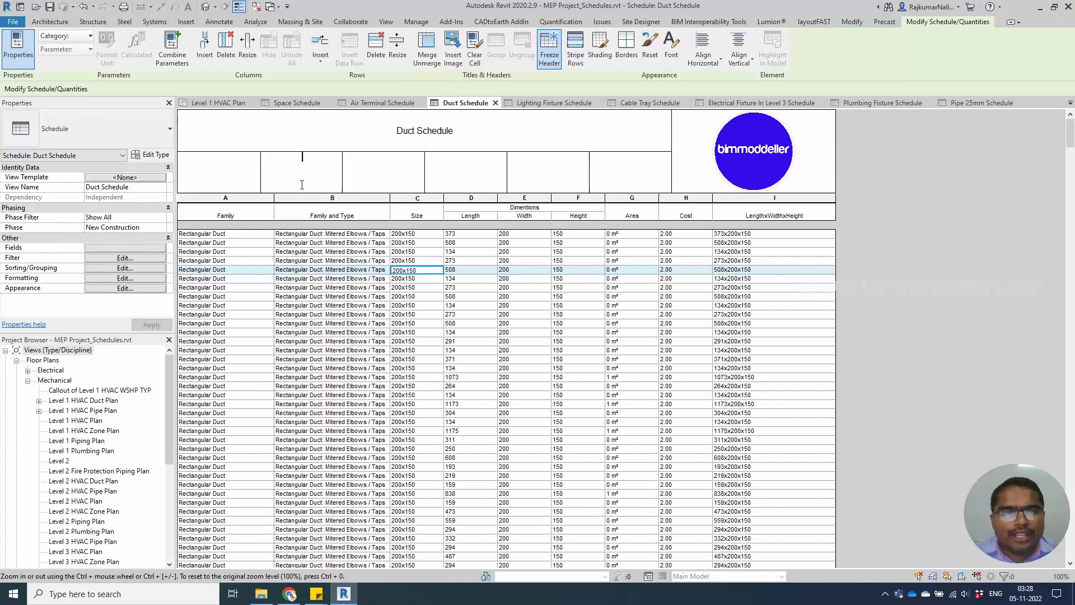
{"action": "left_click", "coordinate": [310, 177]}
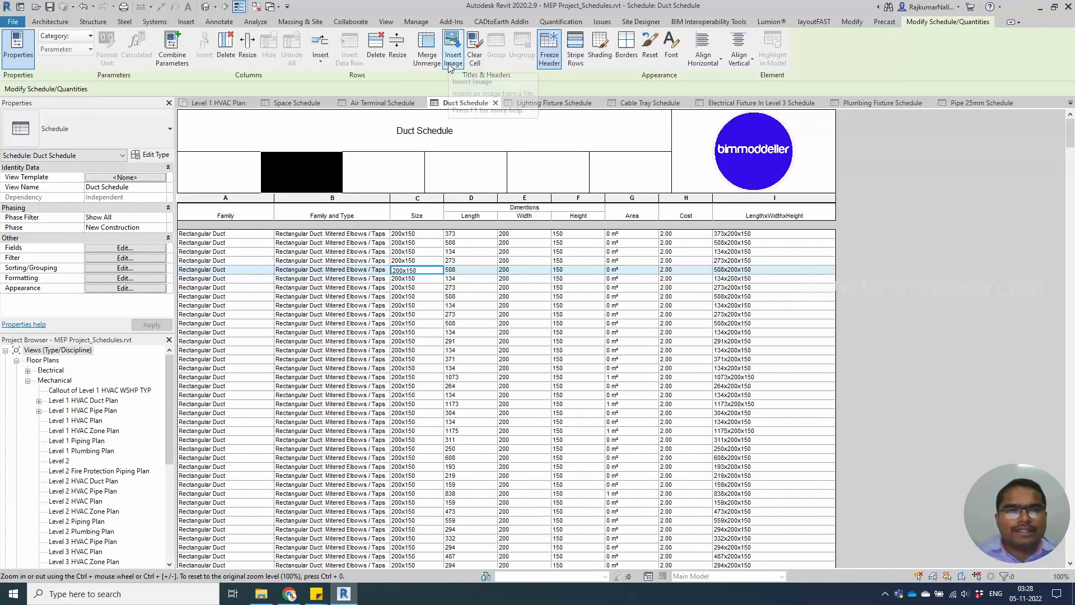
{"action": "left_click", "coordinate": [558, 170]}
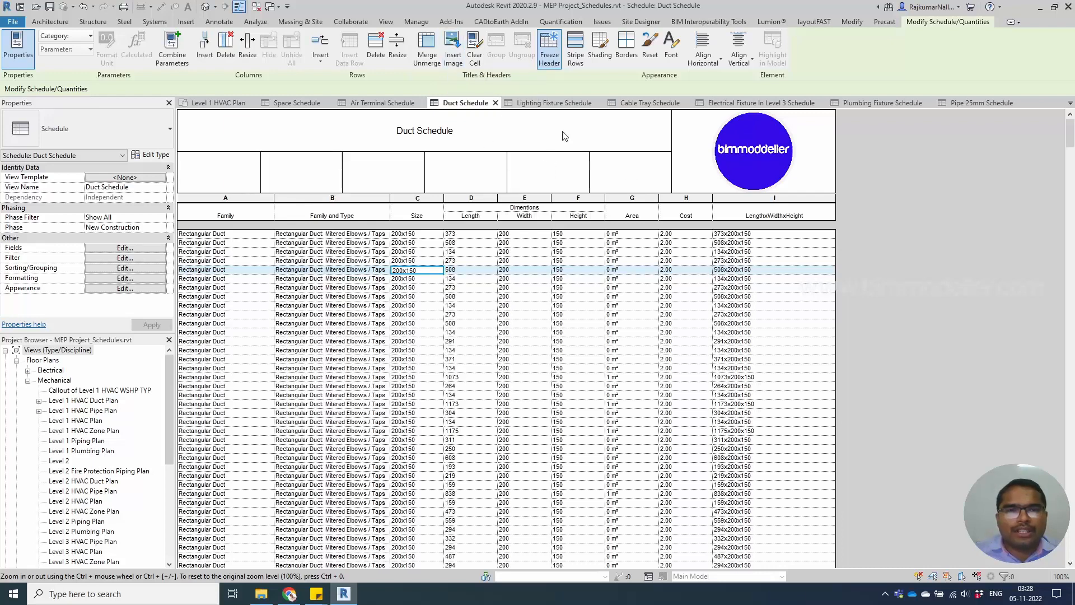
{"action": "left_click", "coordinate": [530, 173]}
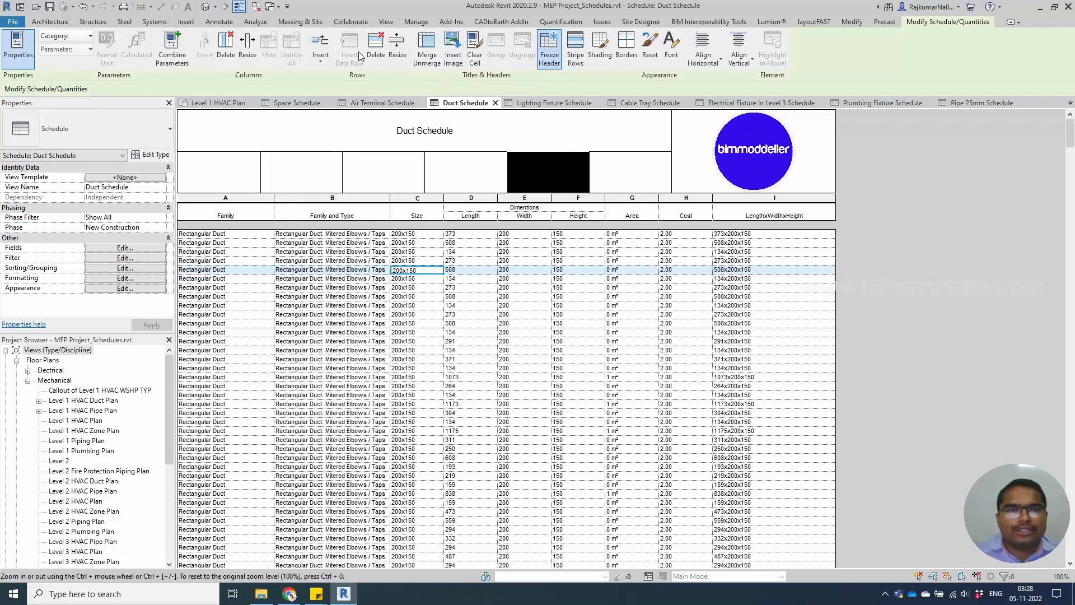
{"action": "left_click", "coordinate": [427, 51]}
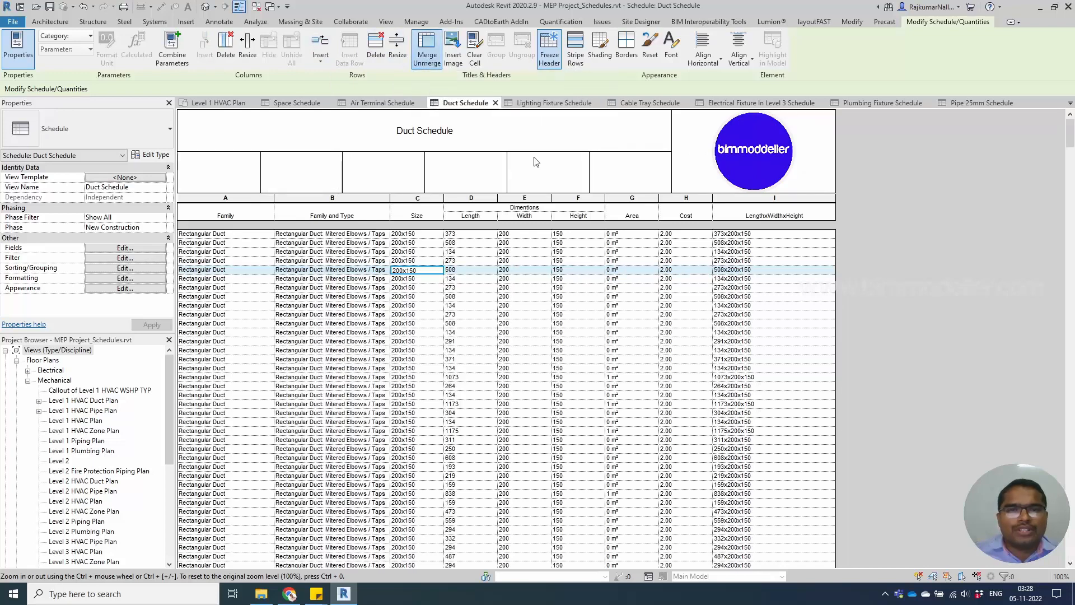
{"action": "left_click", "coordinate": [563, 168]}
{"action": "type", "text": "w"}
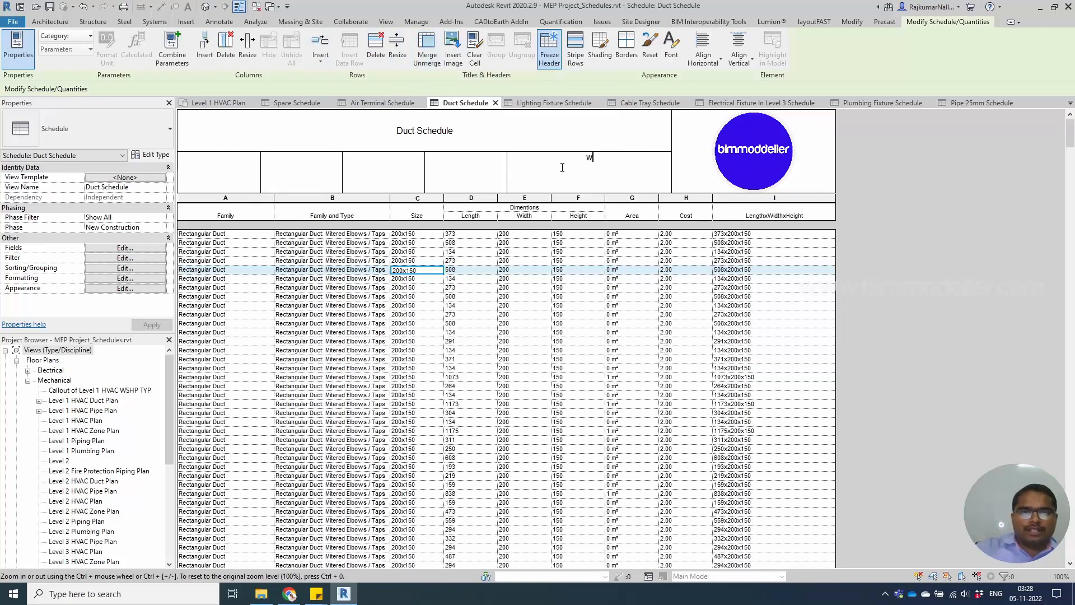
{"action": "type", "text": "ww.bimmodeller.com"}
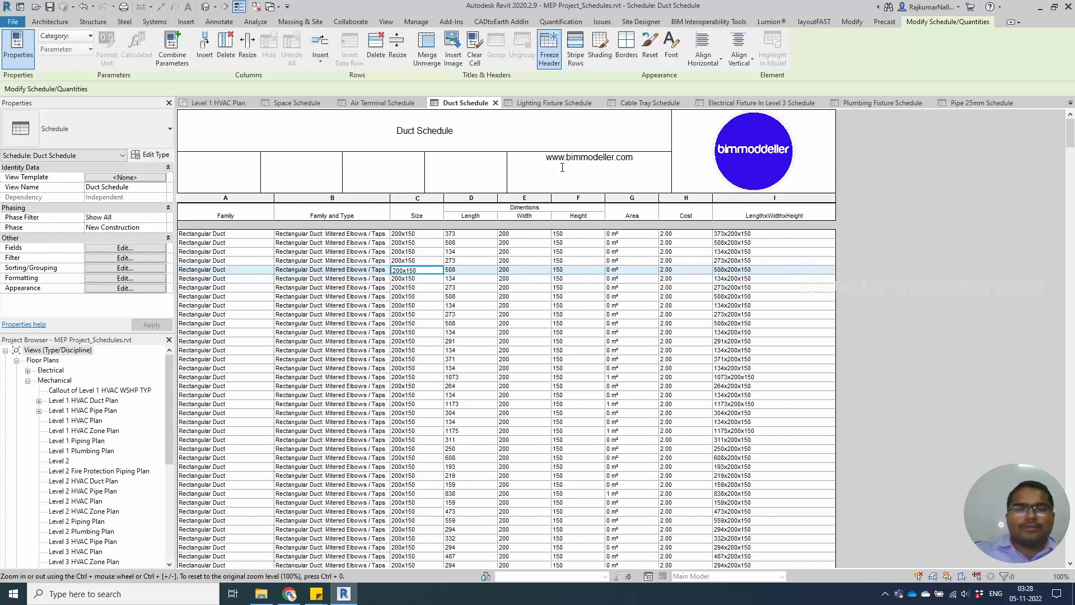
{"action": "left_click", "coordinate": [564, 171]}
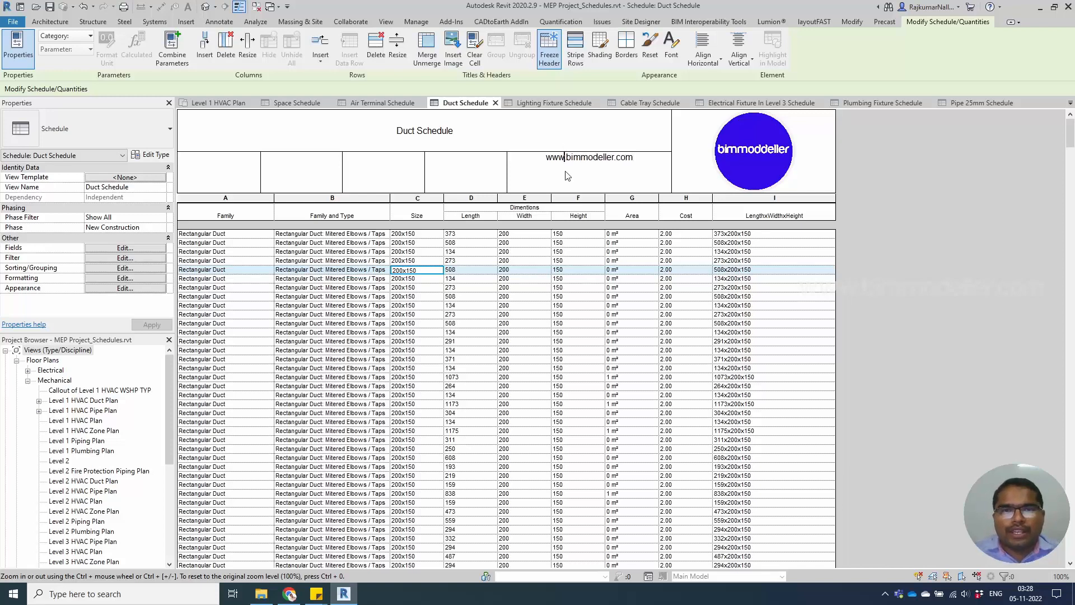
{"action": "left_click", "coordinate": [703, 47]}
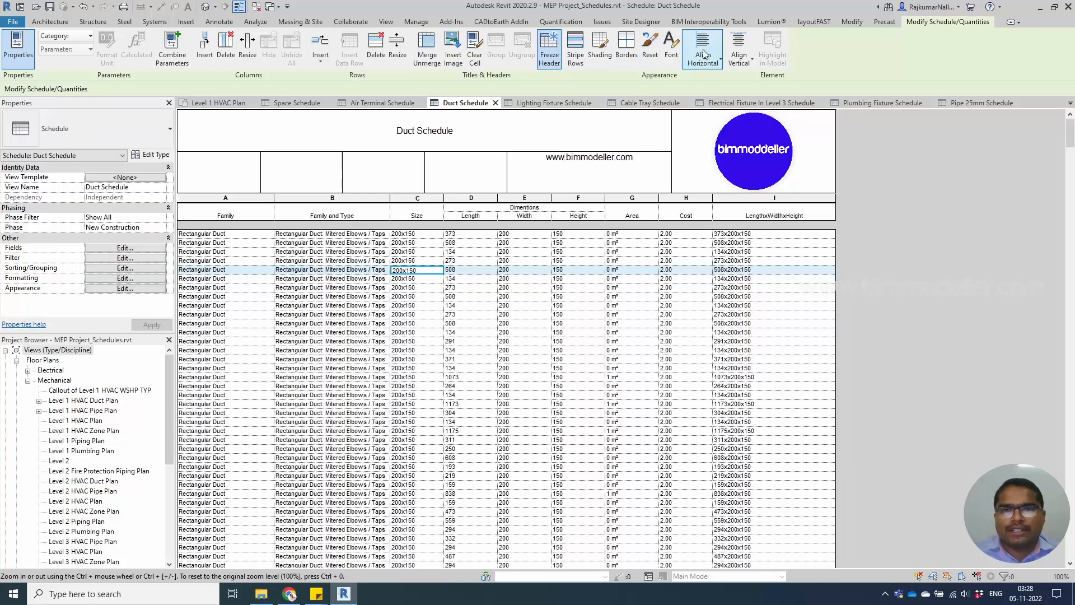
{"action": "left_click", "coordinate": [738, 48]}
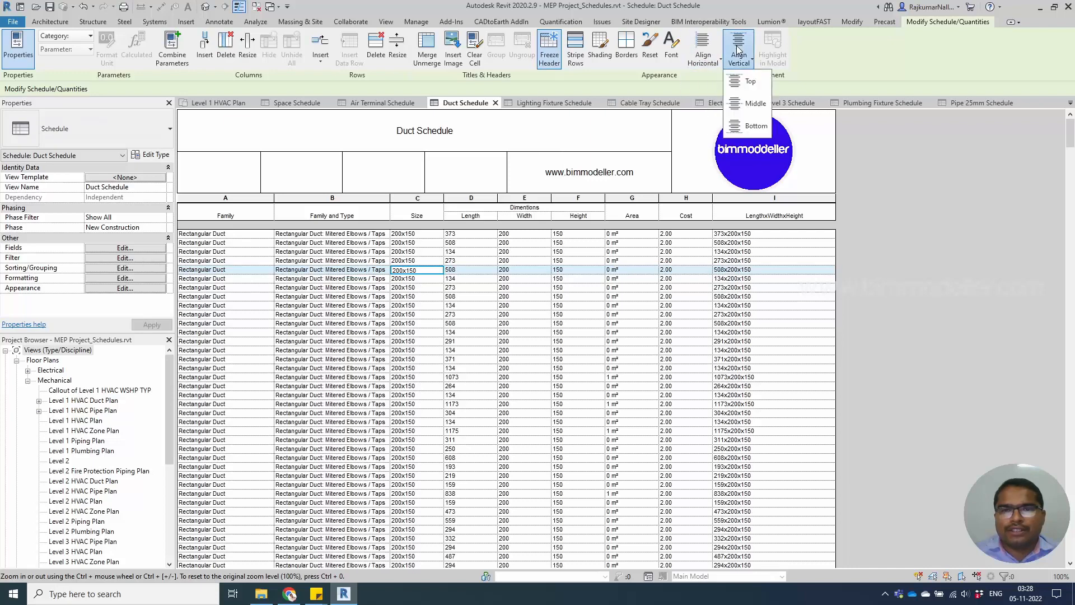
{"action": "left_click", "coordinate": [747, 104]}
{"action": "left_click", "coordinate": [589, 171]}
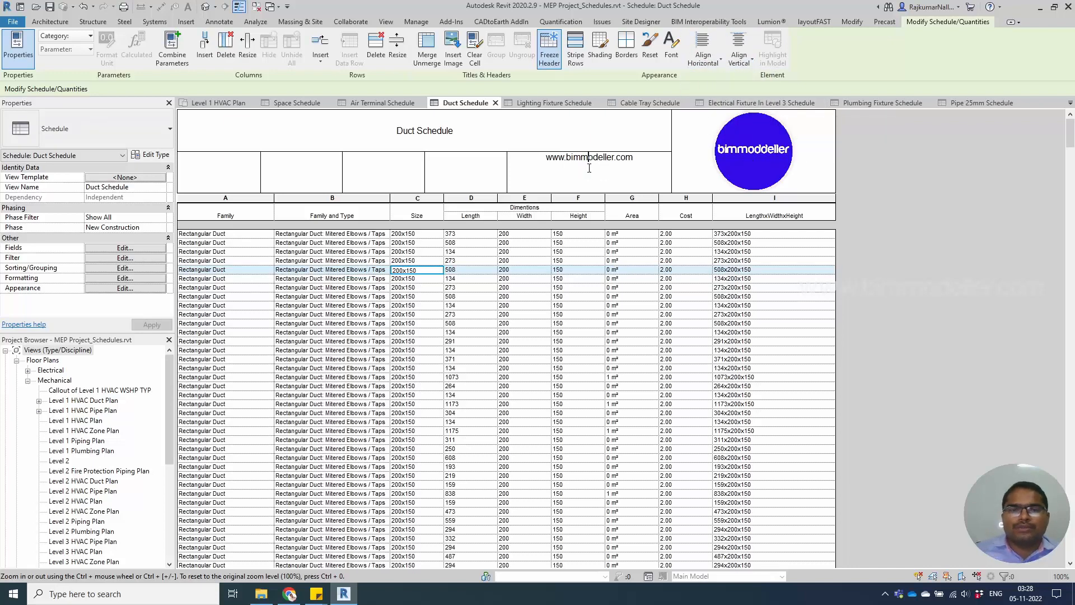
{"action": "left_click", "coordinate": [617, 141]}
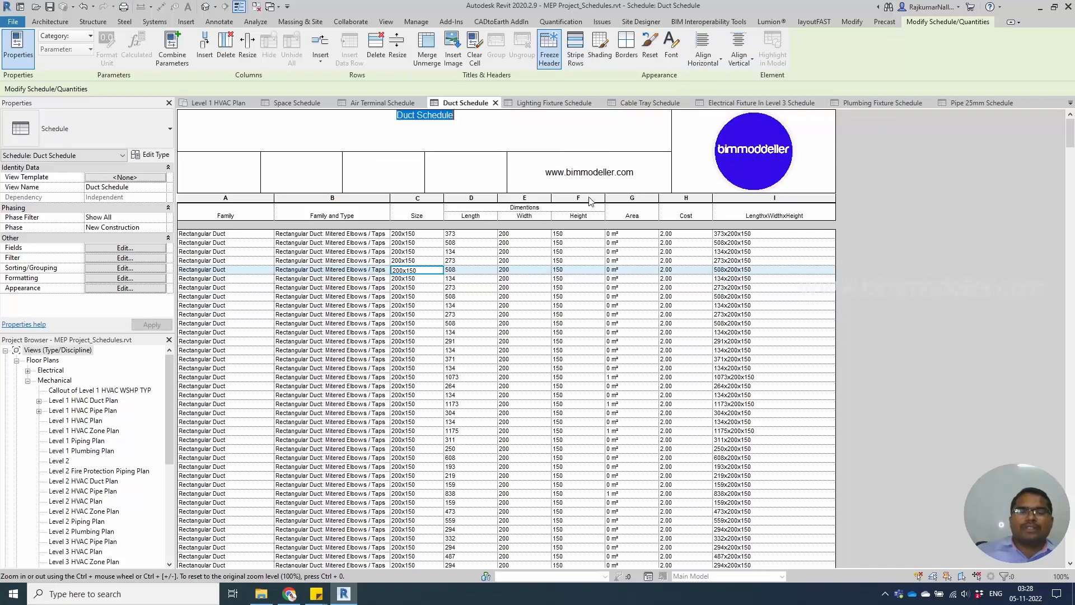
Align the Duct Schedule title text vertically to the middle of its cell
{"action": "left_click", "coordinate": [701, 134]}
{"action": "left_click", "coordinate": [692, 63]}
{"action": "left_click", "coordinate": [739, 56]}
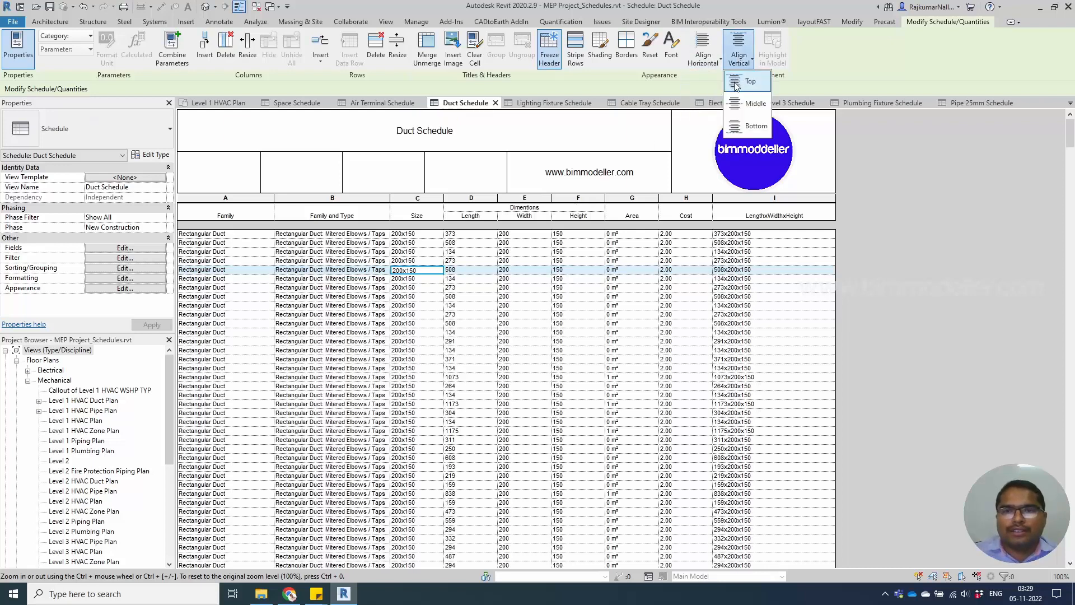
{"action": "left_click", "coordinate": [742, 105]}
Merge the empty lower title row cells beside the website cell and enter BIM Modeller YouTube Tutorials in the merged cell
{"action": "left_click", "coordinate": [458, 176]}
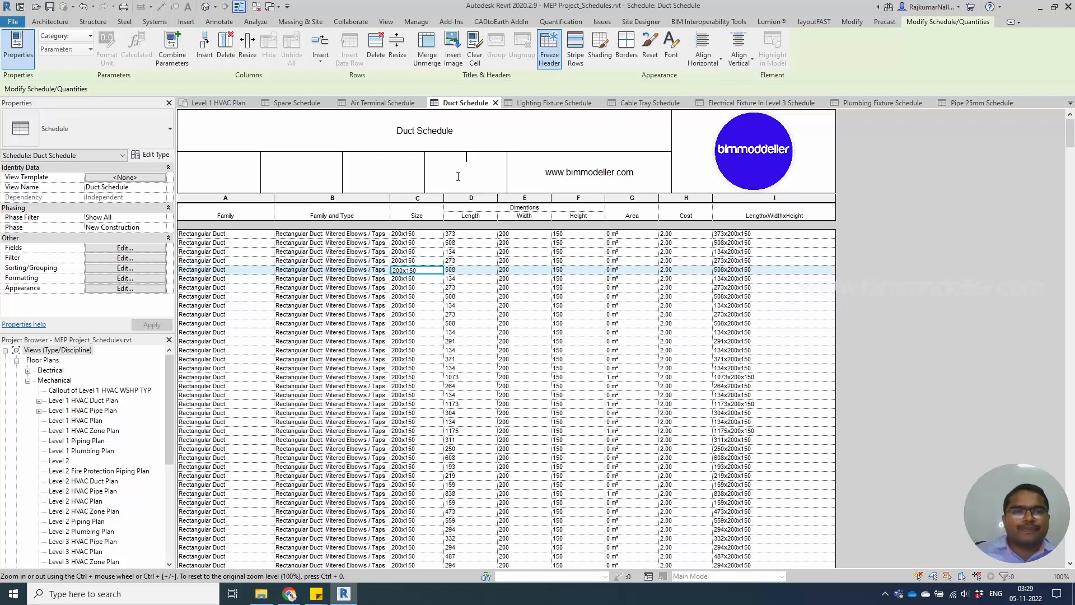
{"action": "left_click_drag", "start_coordinate": [292, 177], "coordinate": [450, 176]}
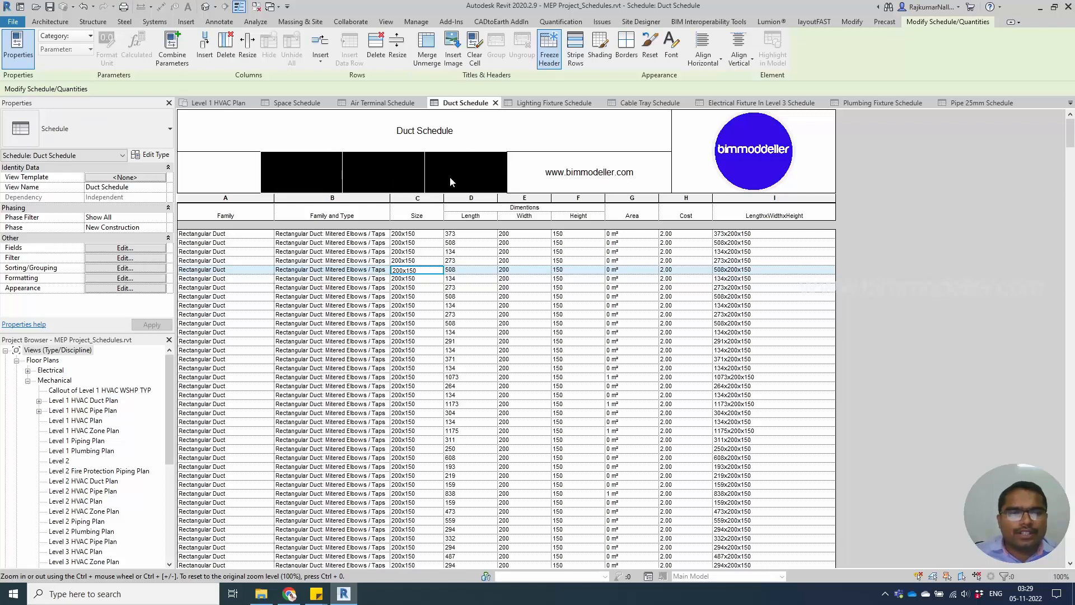
{"action": "left_click", "coordinate": [427, 47]}
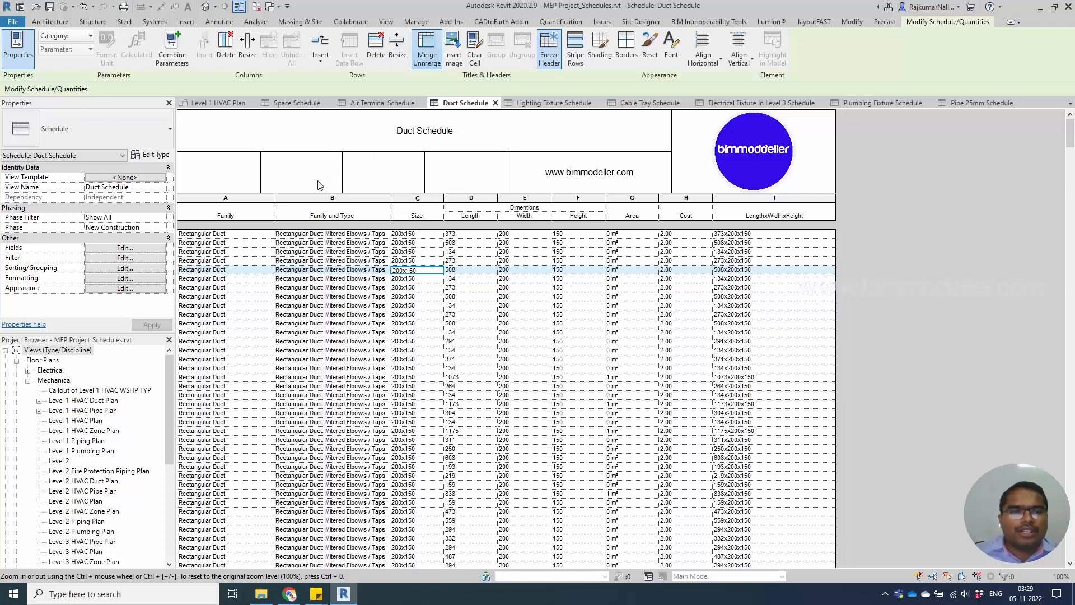
{"action": "left_click", "coordinate": [306, 171]}
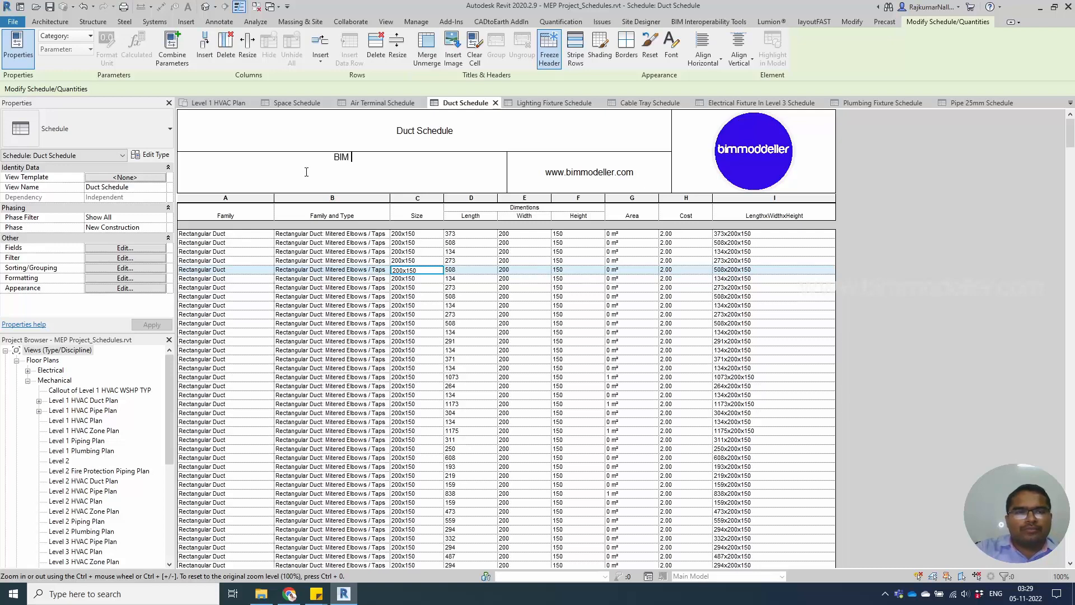
{"action": "type", "text": "mOdeller Yout"}
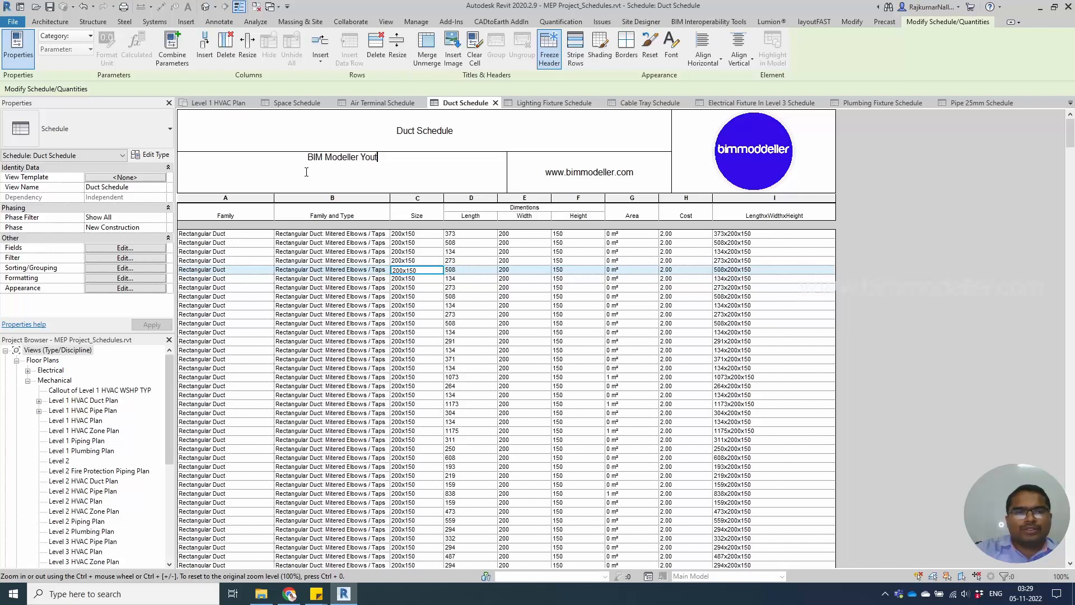
{"action": "type", "text": "ube T"}
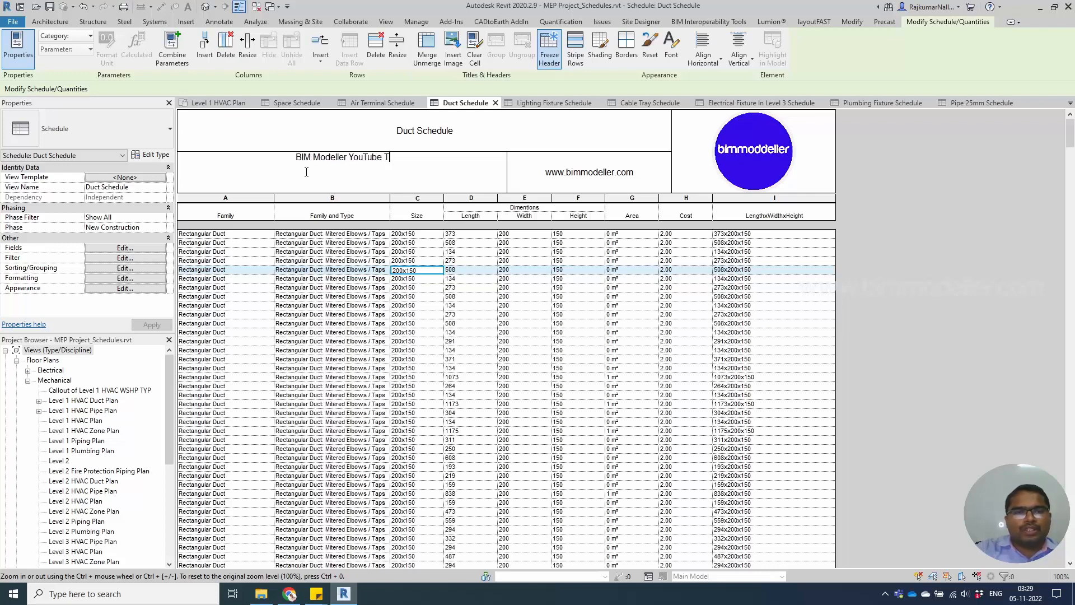
{"action": "type", "text": "utorial"}
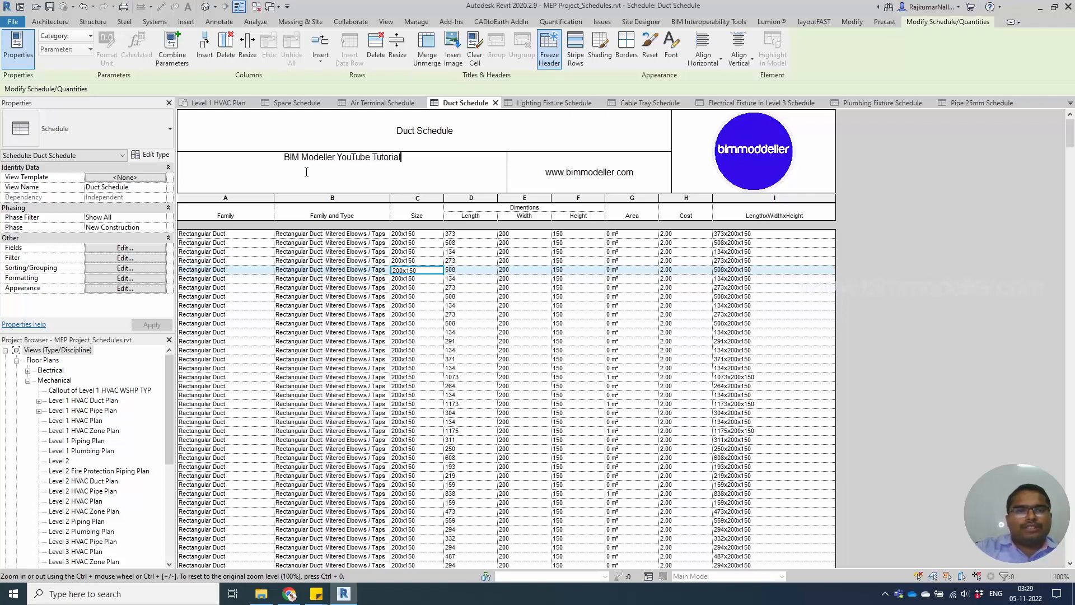
{"action": "type", "text": "s"}
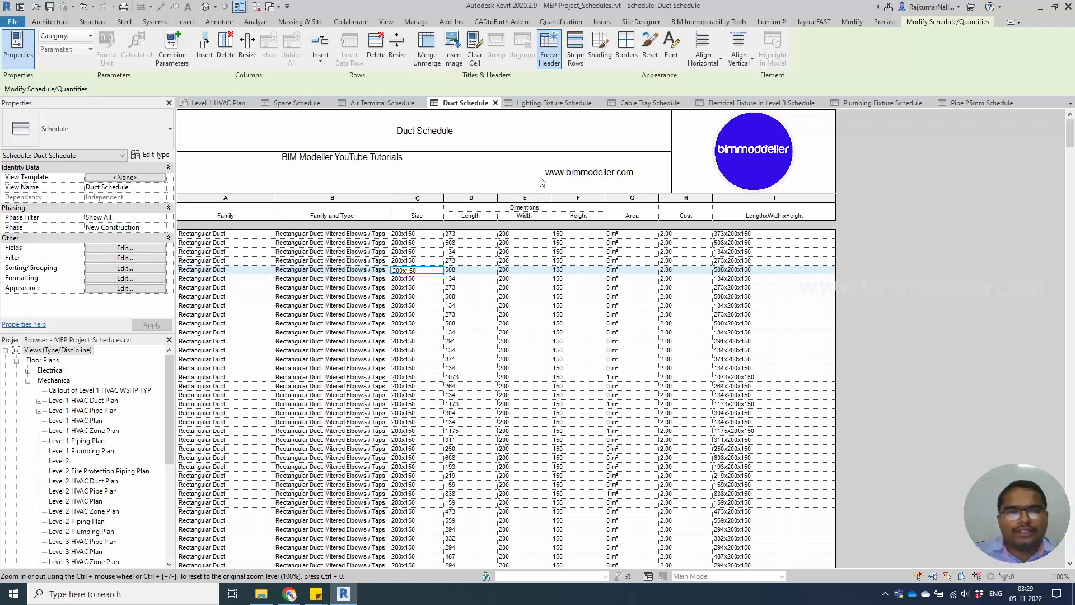
Align the BIM Modeller YouTube Tutorials text vertically to the middle of its cell
{"action": "left_click", "coordinate": [473, 179]}
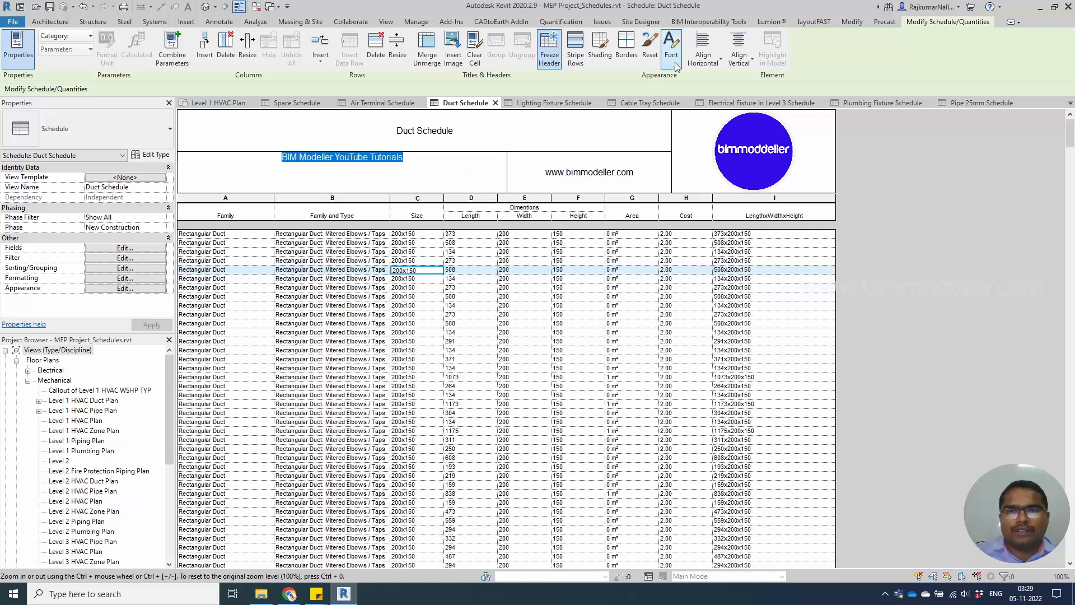
{"action": "left_click", "coordinate": [707, 62]}
{"action": "left_click", "coordinate": [739, 56]}
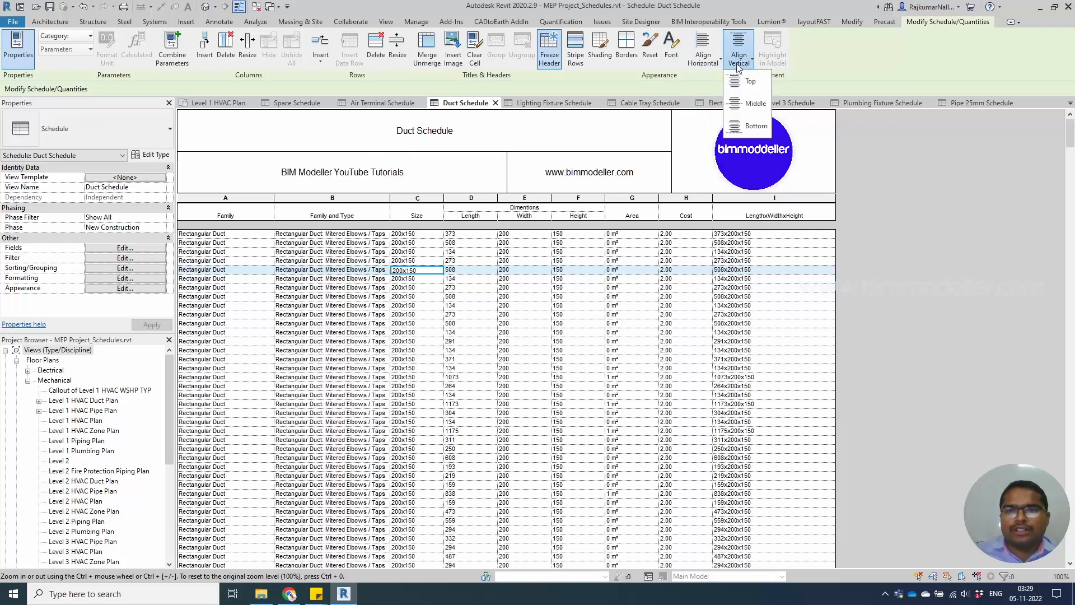
{"action": "left_click", "coordinate": [746, 103]}
{"action": "left_click", "coordinate": [440, 183]}
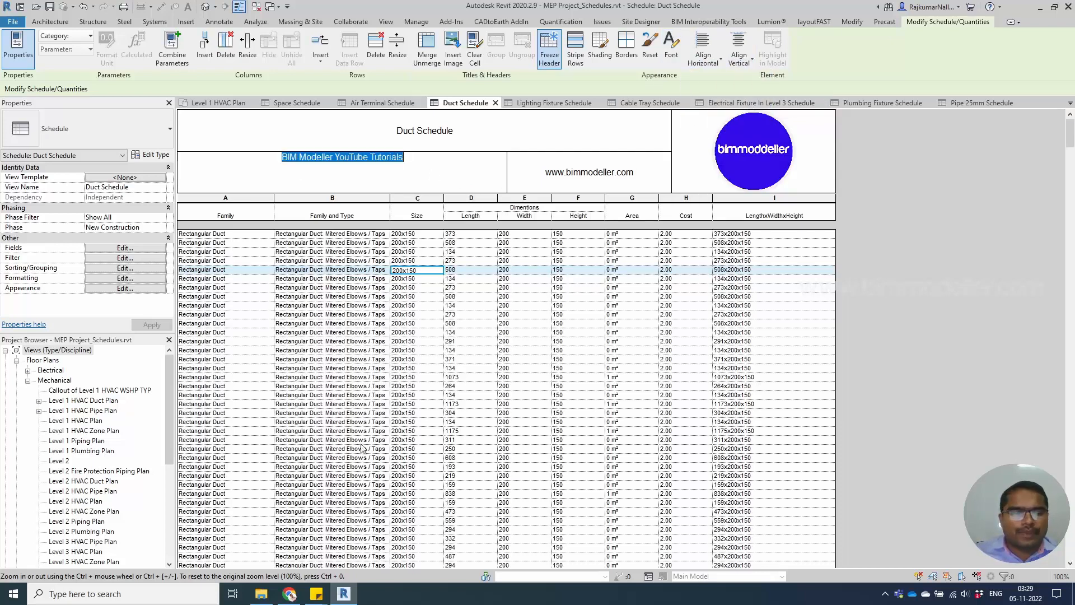
Switch to Chrome, look through the services page of bimmodeller.com, and return to the Revit duct schedule
{"action": "left_click", "coordinate": [290, 593]}
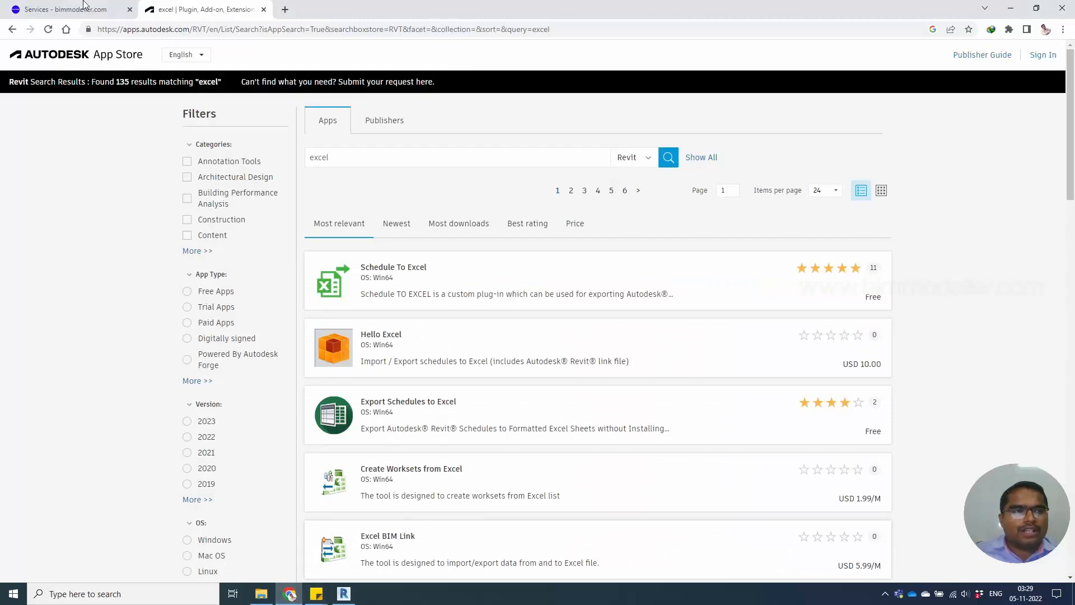
{"action": "key", "text": "ctrl+Tab"}
{"action": "scroll", "coordinate": [414, 319], "scroll_direction": "down", "scroll_amount": 3}
{"action": "scroll", "coordinate": [211, 360], "scroll_direction": "up", "scroll_amount": 3}
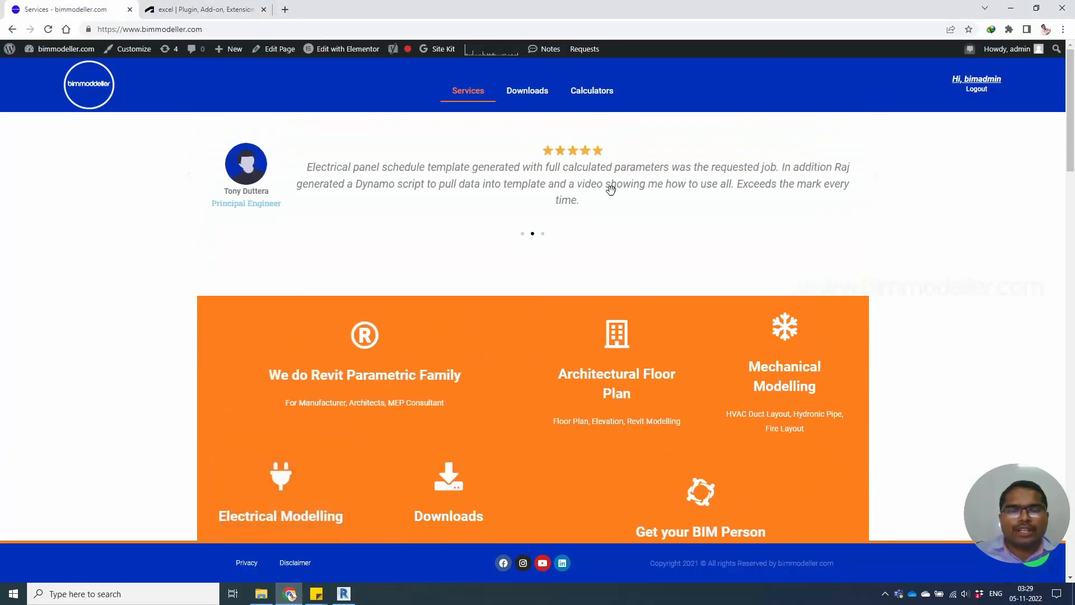
{"action": "scroll", "coordinate": [715, 201], "scroll_direction": "down", "scroll_amount": 4}
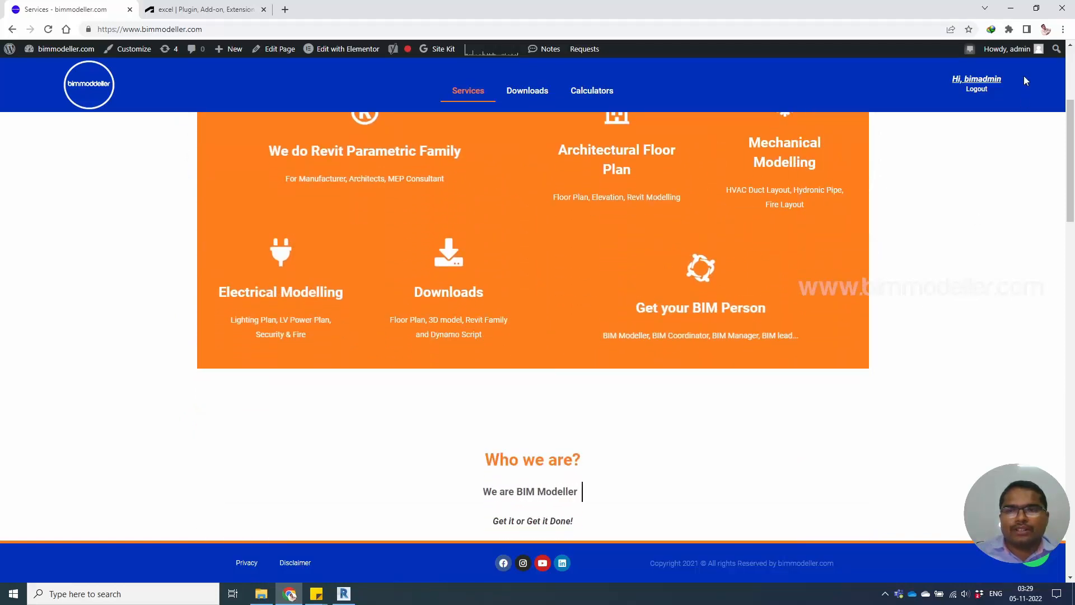
{"action": "left_click", "coordinate": [1011, 9]}
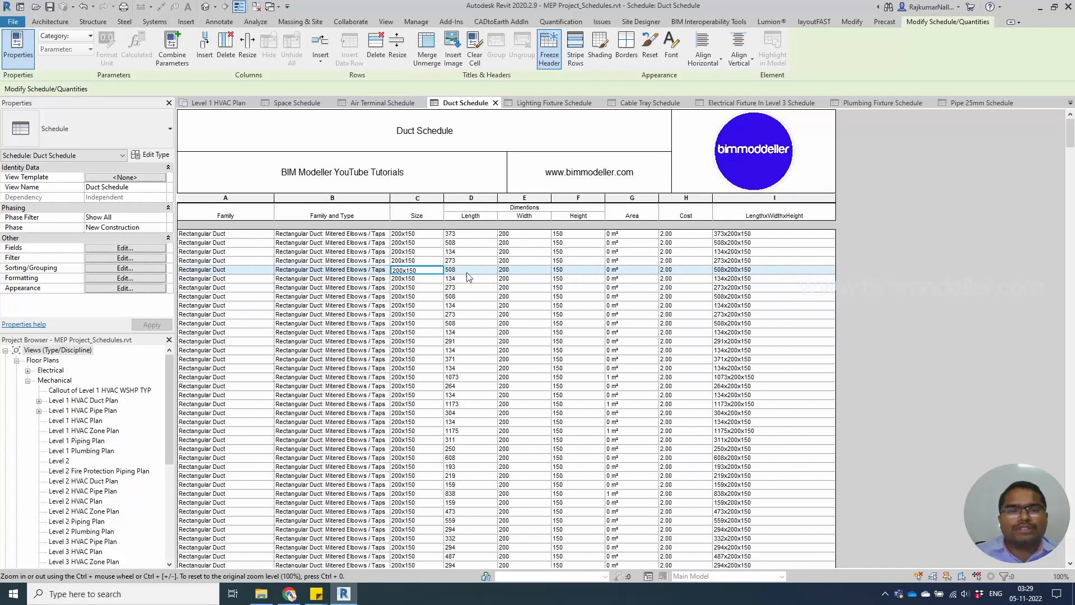
Export the duct schedule to the Desktop as tab-delimited Duct Schedule.txt, including the title, column headers, grouped headers, footers and blank lines
{"action": "left_click", "coordinate": [479, 334]}
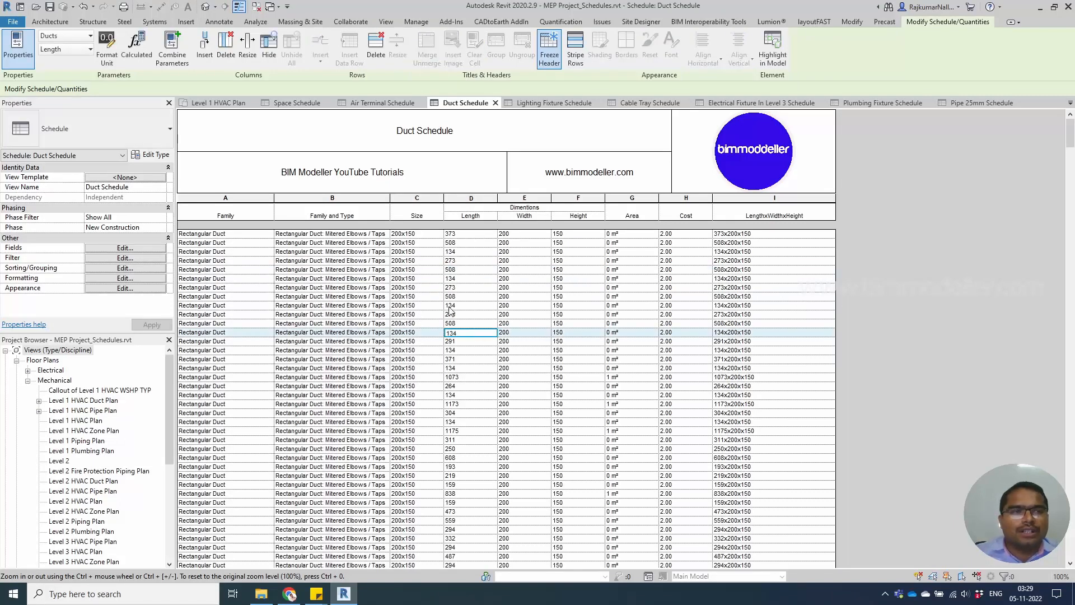
{"action": "left_click", "coordinate": [18, 24]}
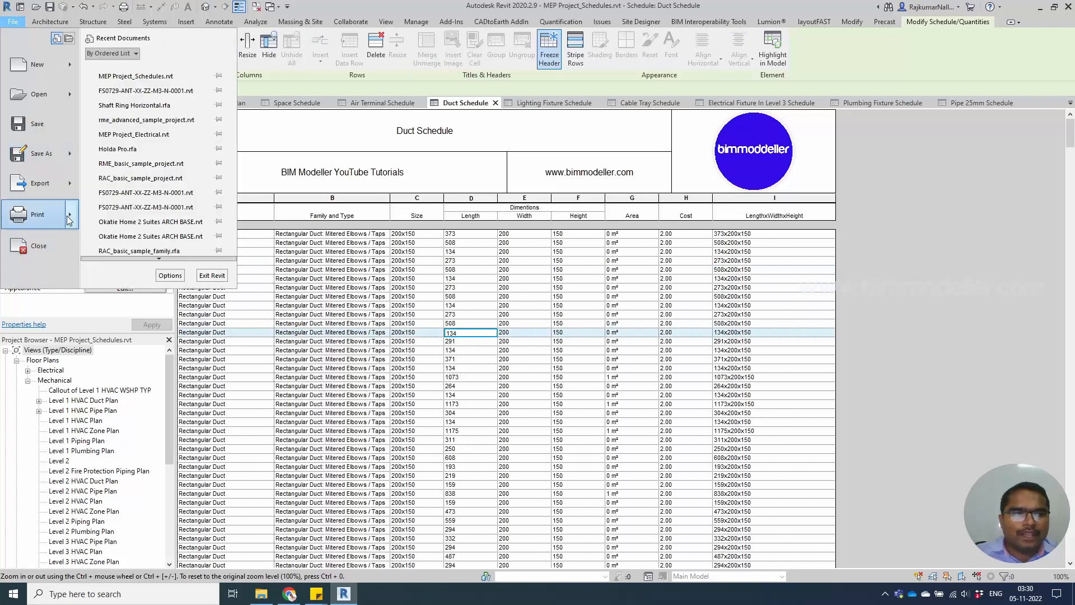
{"action": "mouse_move", "coordinate": [49, 184]}
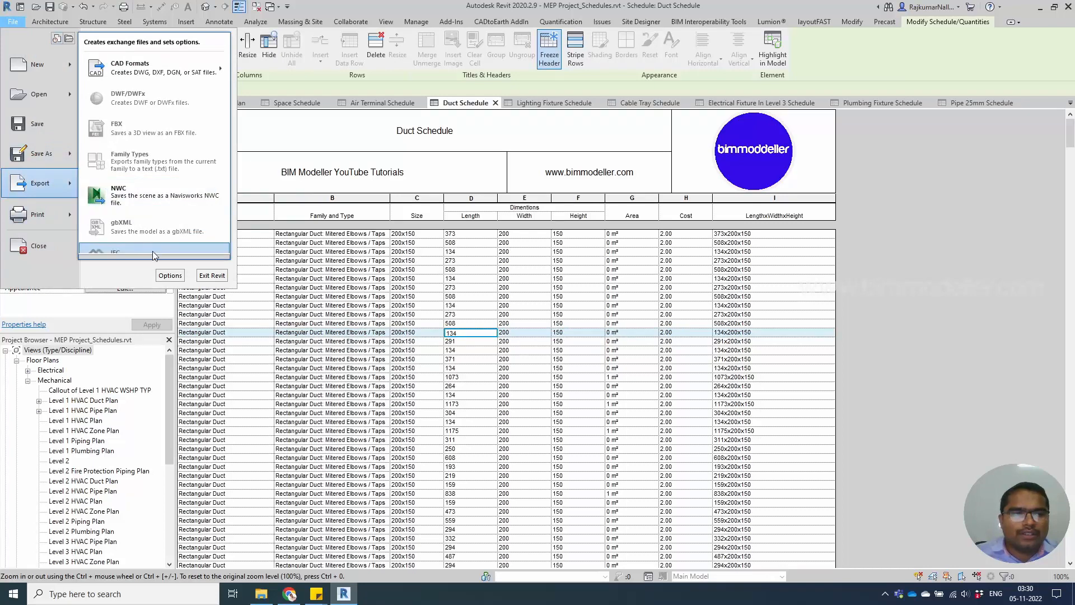
{"action": "mouse_move", "coordinate": [154, 255]}
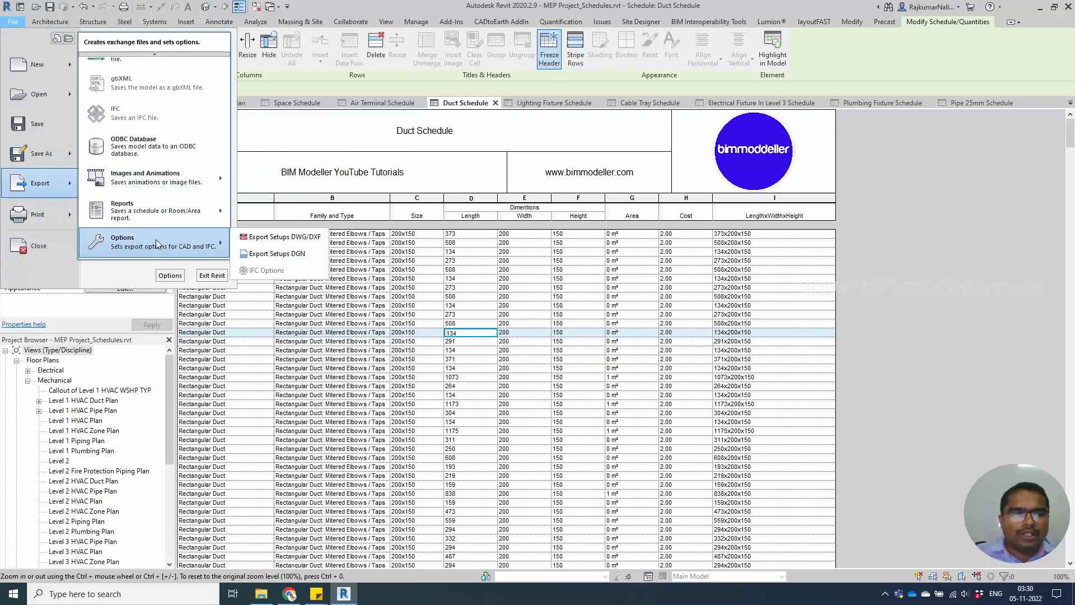
{"action": "mouse_move", "coordinate": [159, 217]}
{"action": "left_click", "coordinate": [263, 203]}
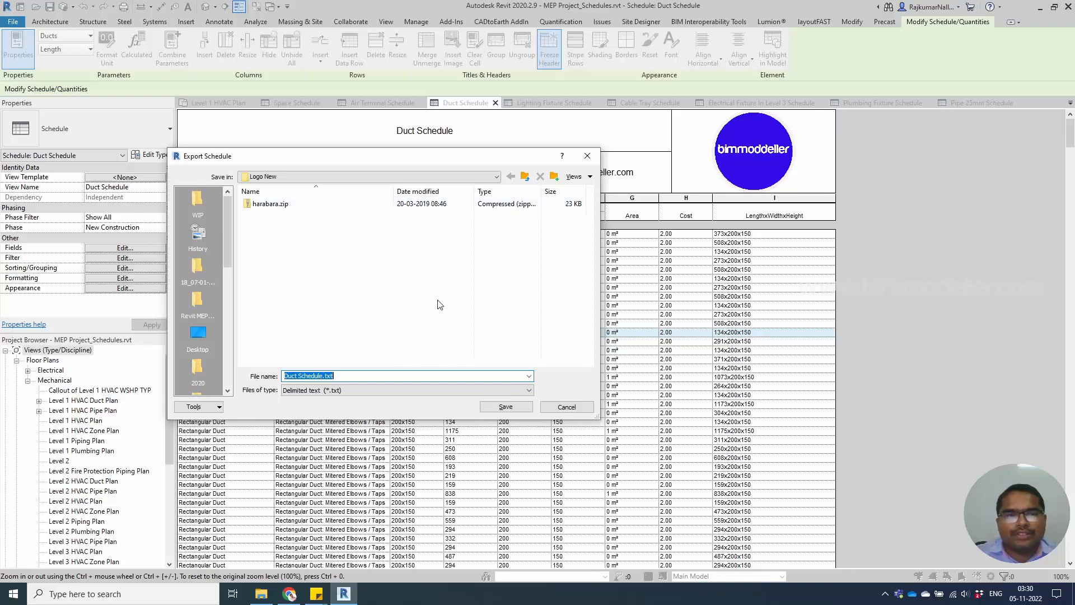
{"action": "left_click", "coordinate": [203, 336]}
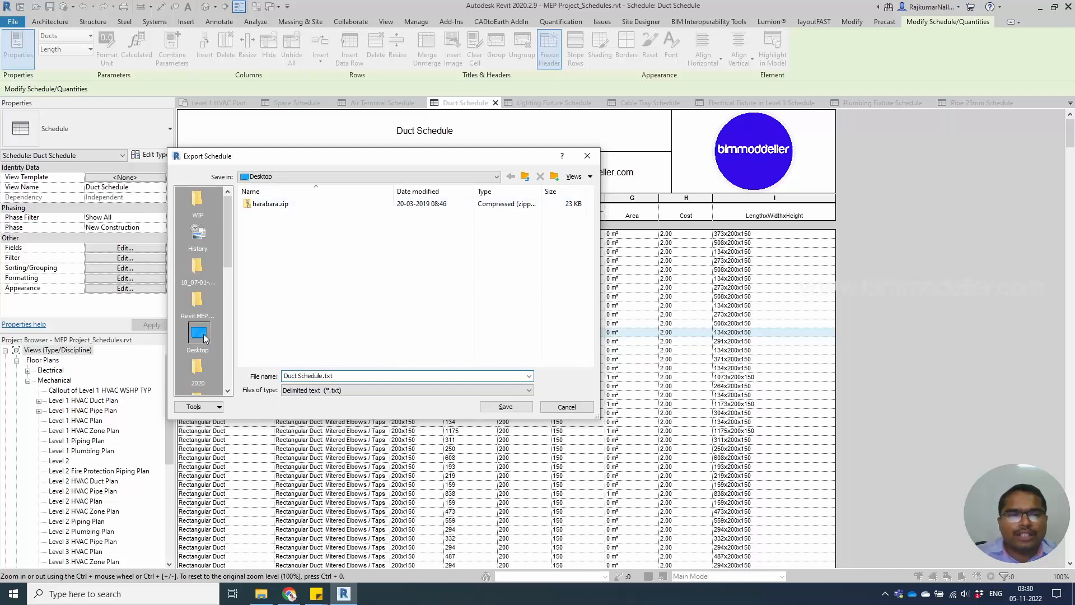
{"action": "left_click", "coordinate": [361, 376]}
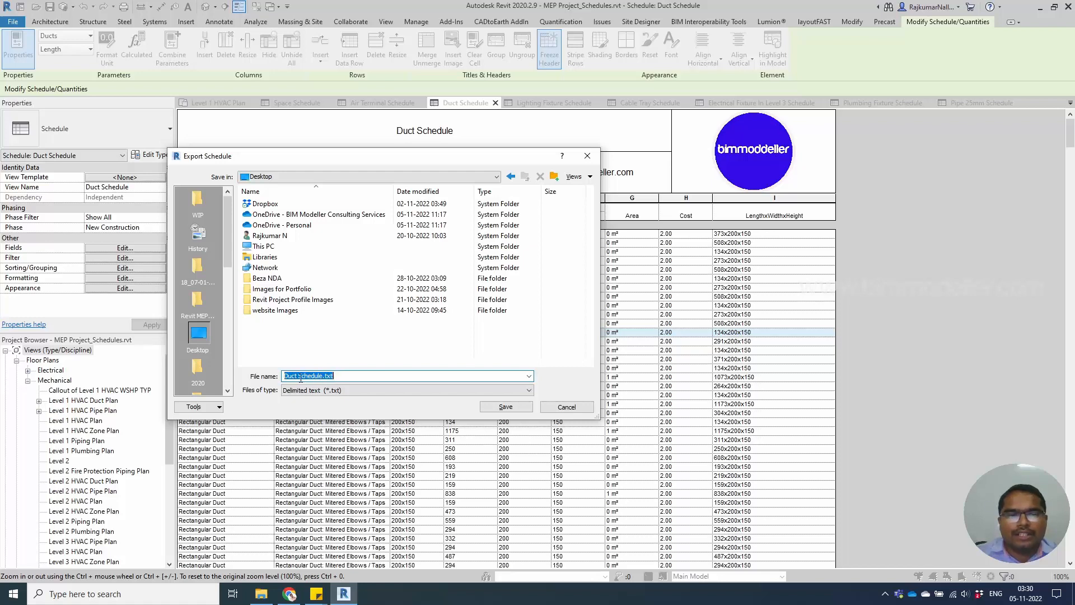
{"action": "left_click", "coordinate": [494, 412]}
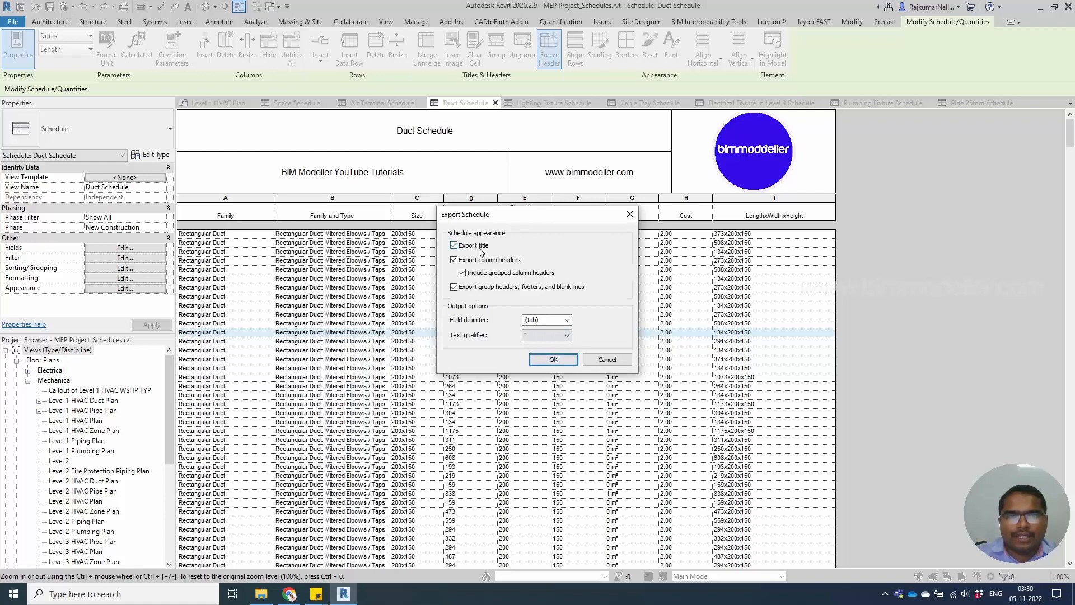
{"action": "left_click", "coordinate": [553, 359]}
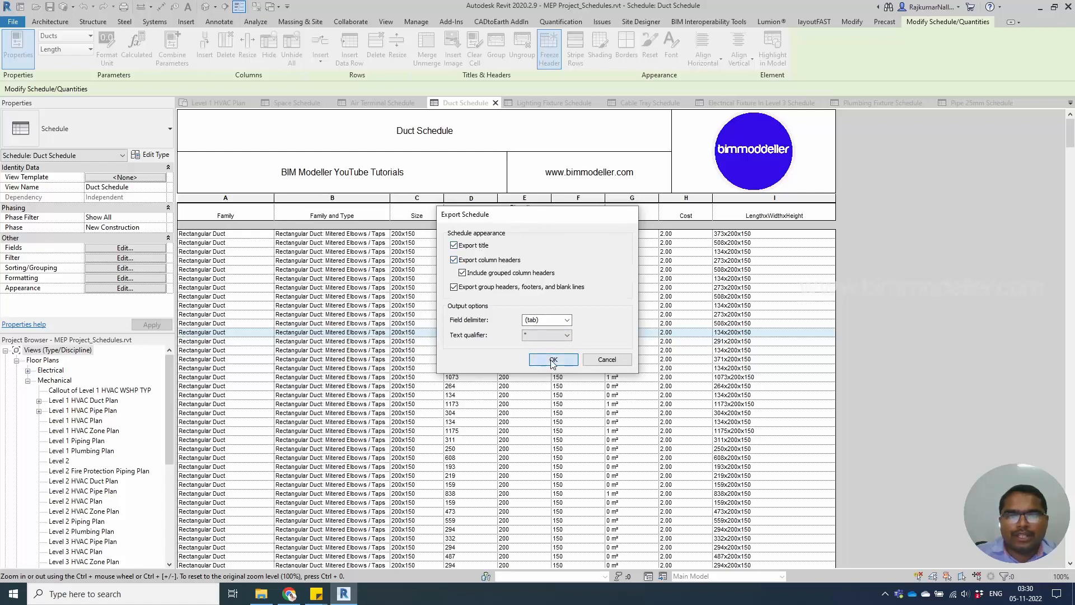
Launch Excel and create a blank workbook
{"action": "left_click", "coordinate": [12, 595]}
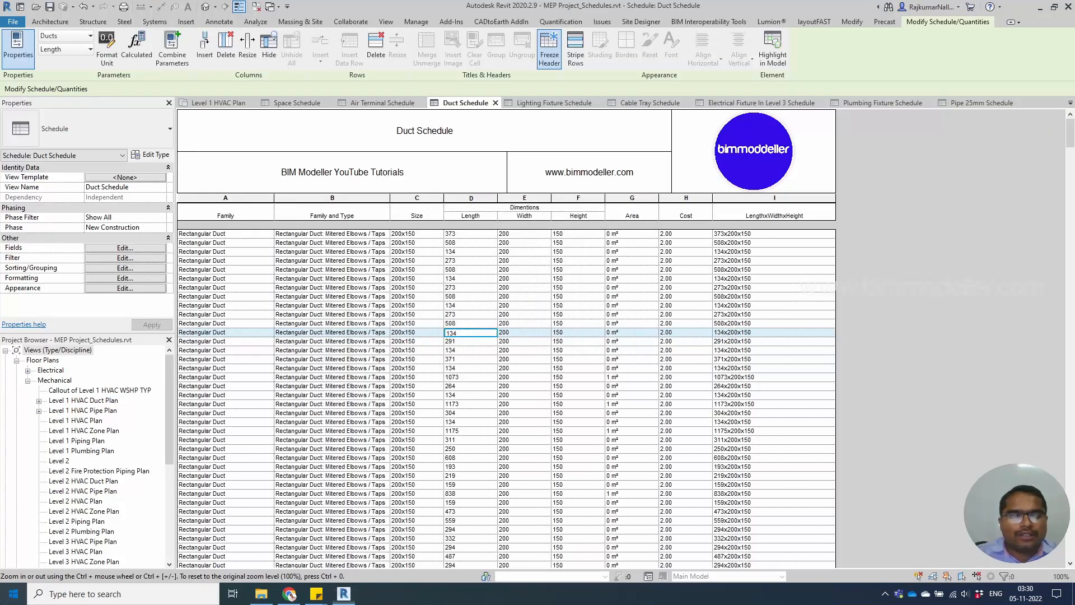
{"action": "left_click", "coordinate": [272, 277]}
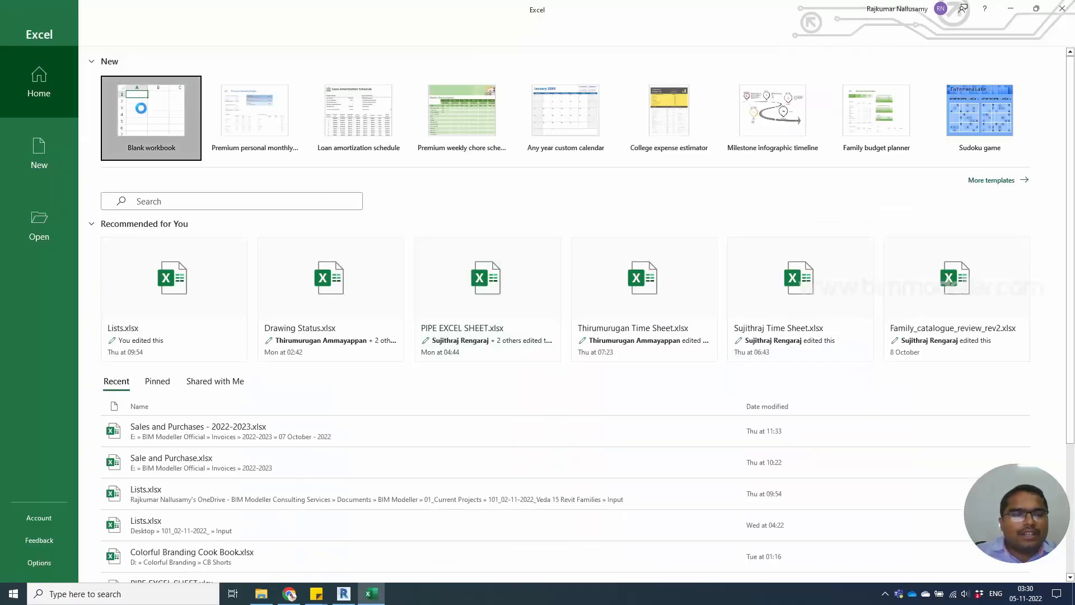
{"action": "left_click", "coordinate": [140, 108]}
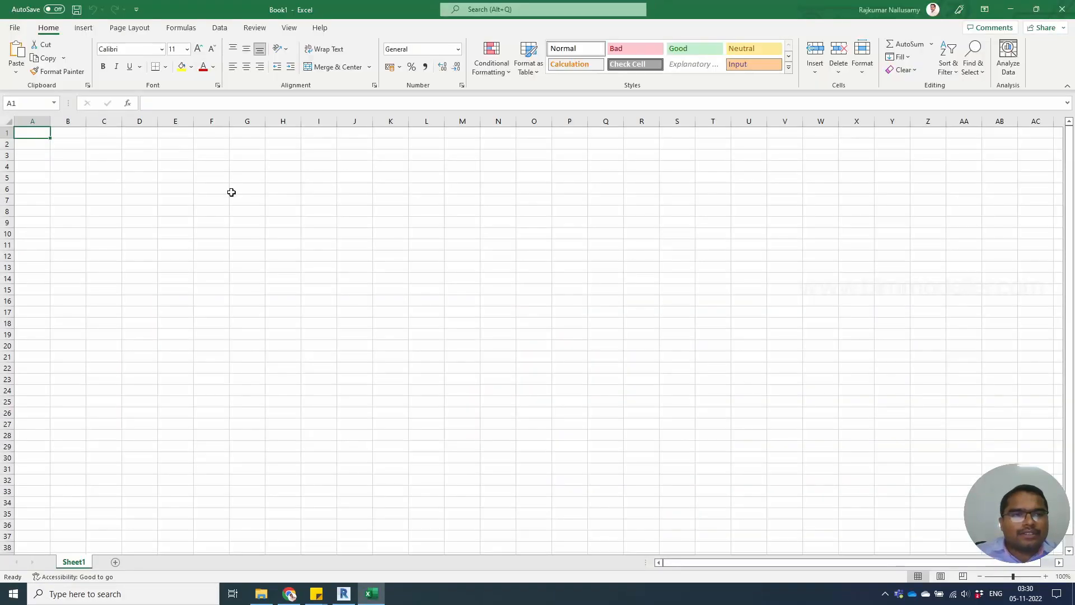
Browse to the Desktop with all file types shown and open Duct Schedule.txt for text import
{"action": "left_click", "coordinate": [15, 27]}
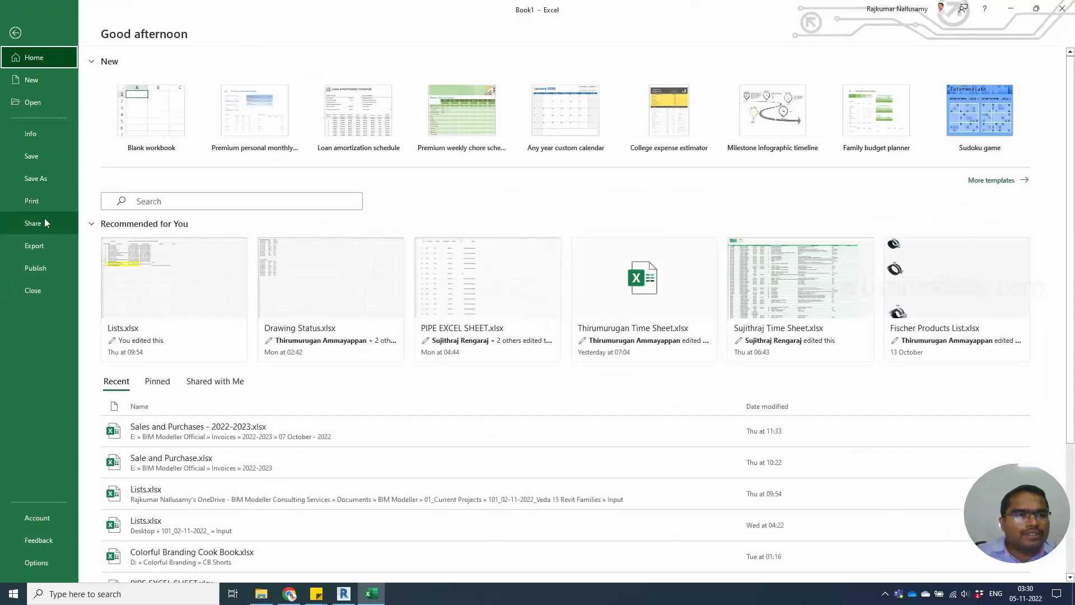
{"action": "left_click", "coordinate": [34, 103]}
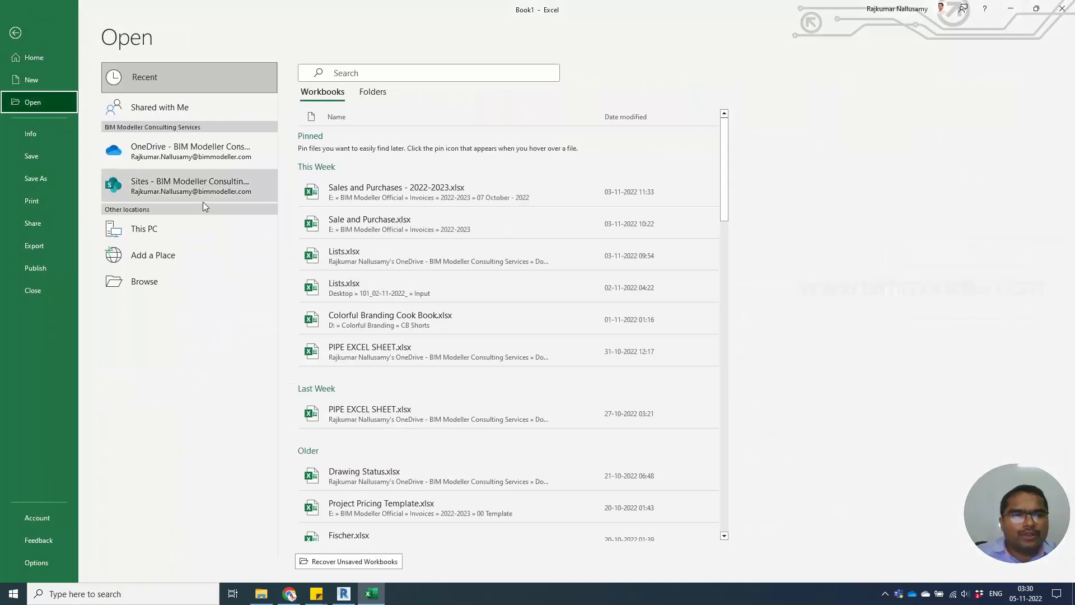
{"action": "left_click", "coordinate": [185, 280]}
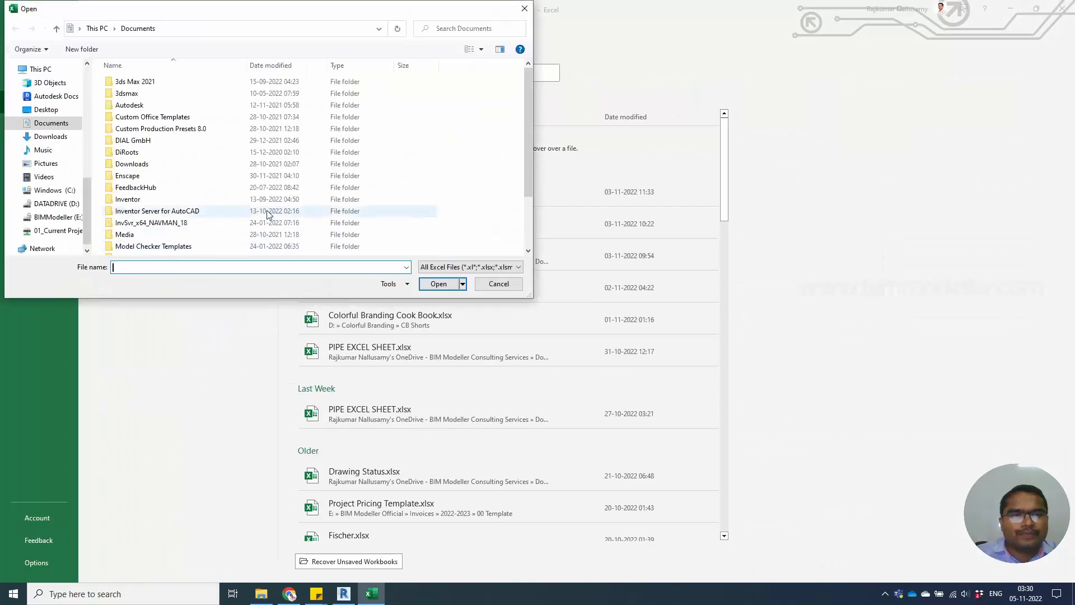
{"action": "left_click", "coordinate": [46, 110]}
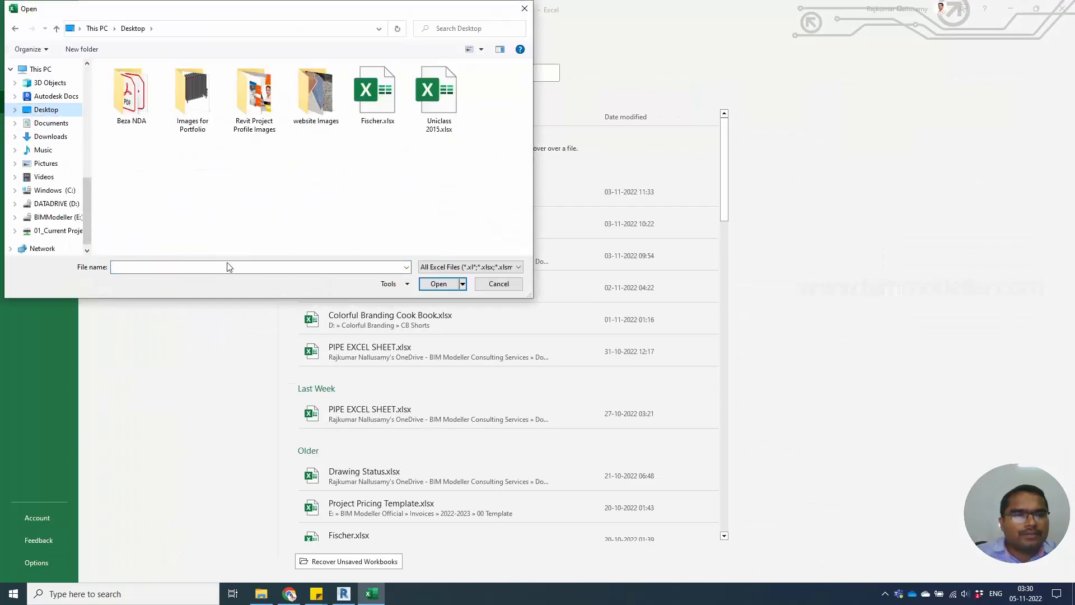
{"action": "left_click", "coordinate": [425, 268]}
{"action": "left_click", "coordinate": [442, 278]}
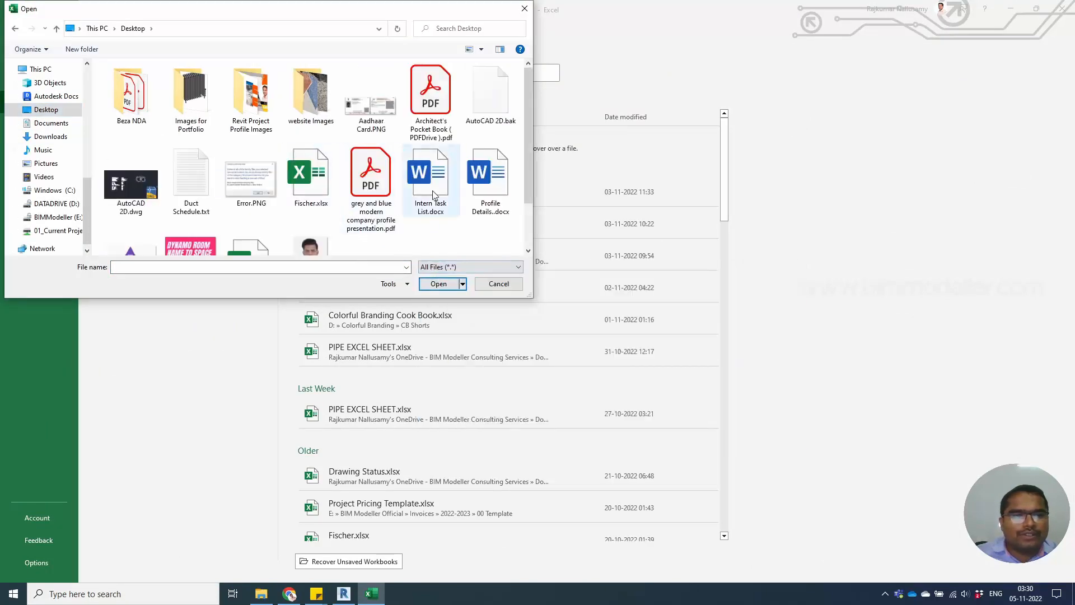
{"action": "left_click", "coordinate": [196, 185]}
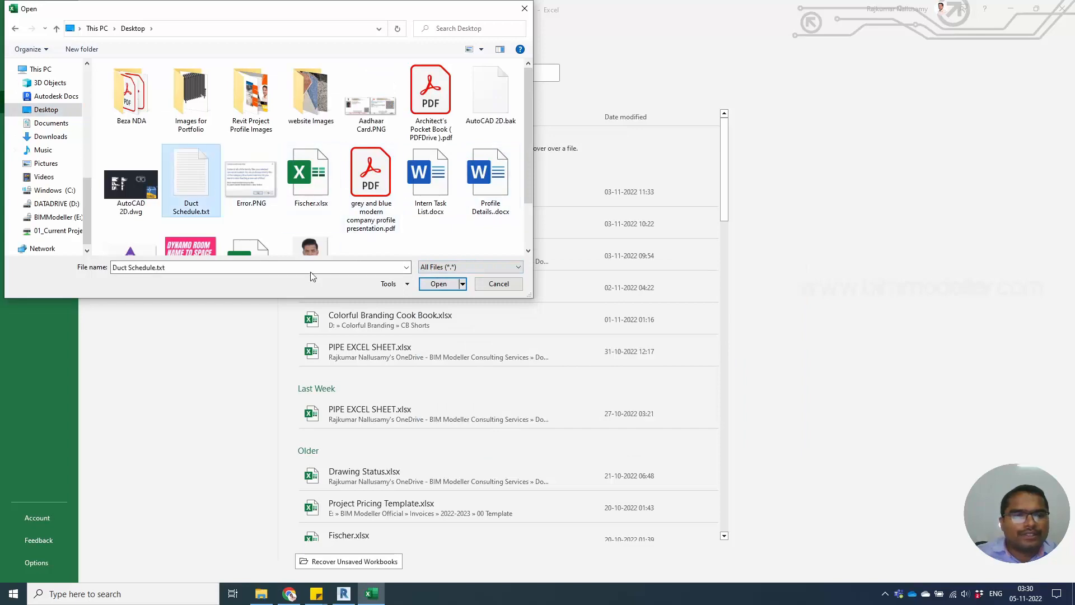
{"action": "left_click", "coordinate": [437, 284]}
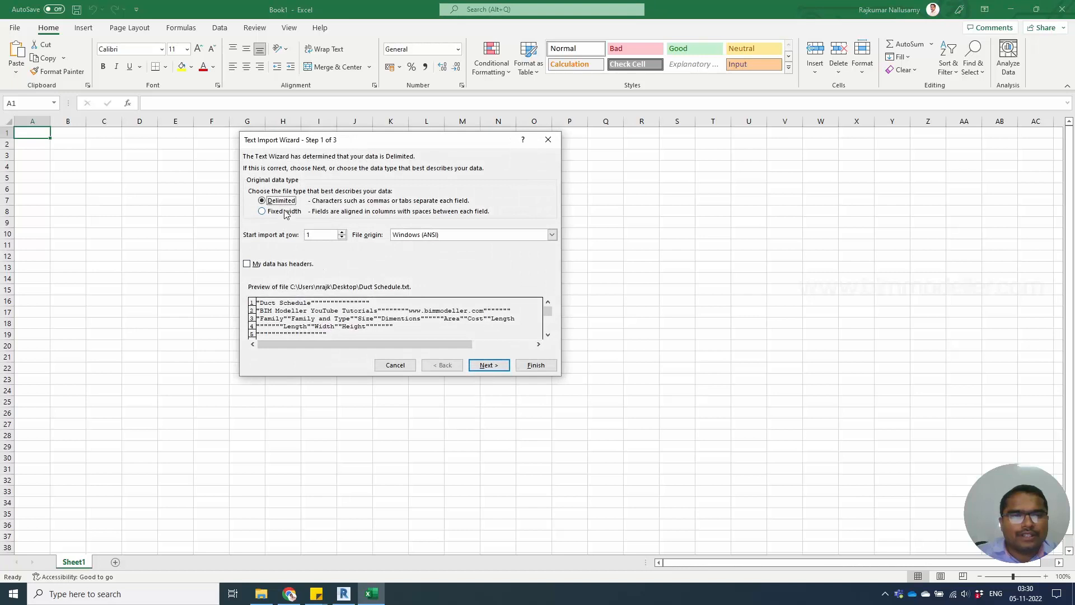
Import the delimited text using a double quotation mark as the only delimiter, with Tab turned off and General column format
{"action": "left_click", "coordinate": [487, 365]}
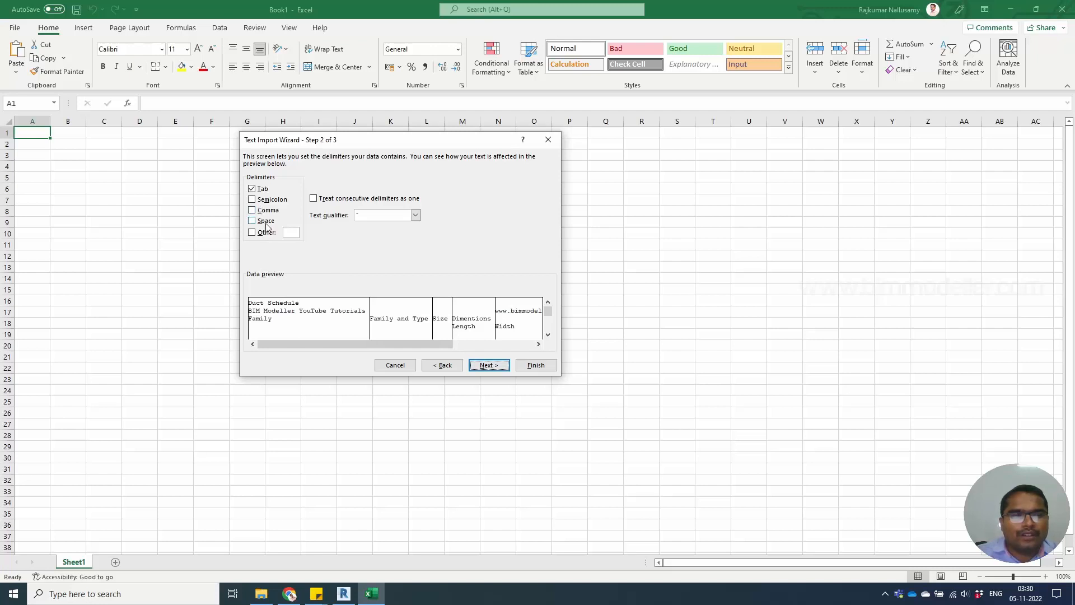
{"action": "left_click", "coordinate": [264, 190]}
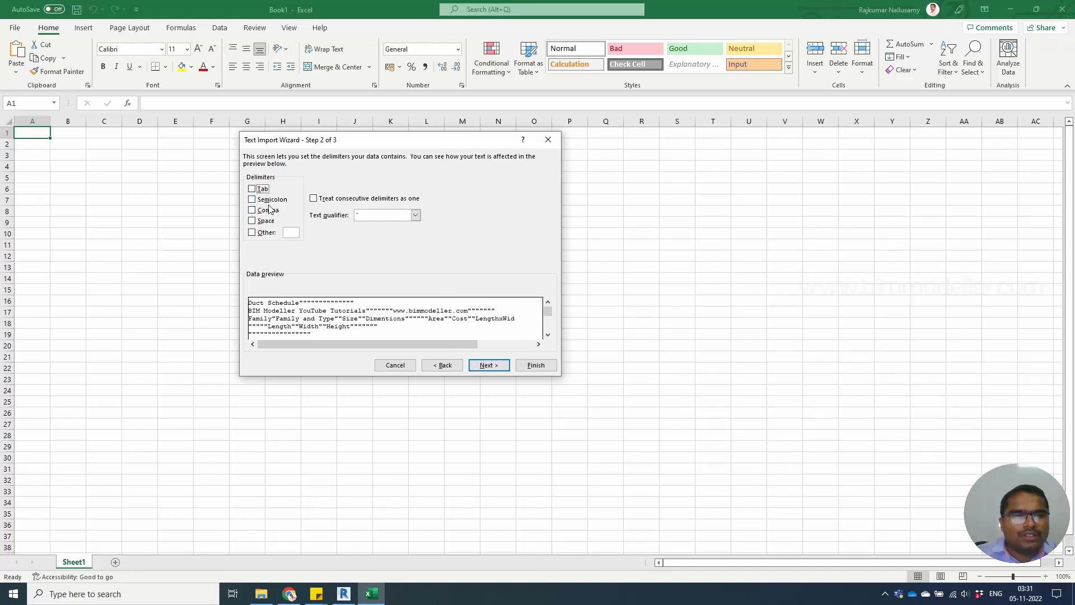
{"action": "left_click", "coordinate": [268, 202]}
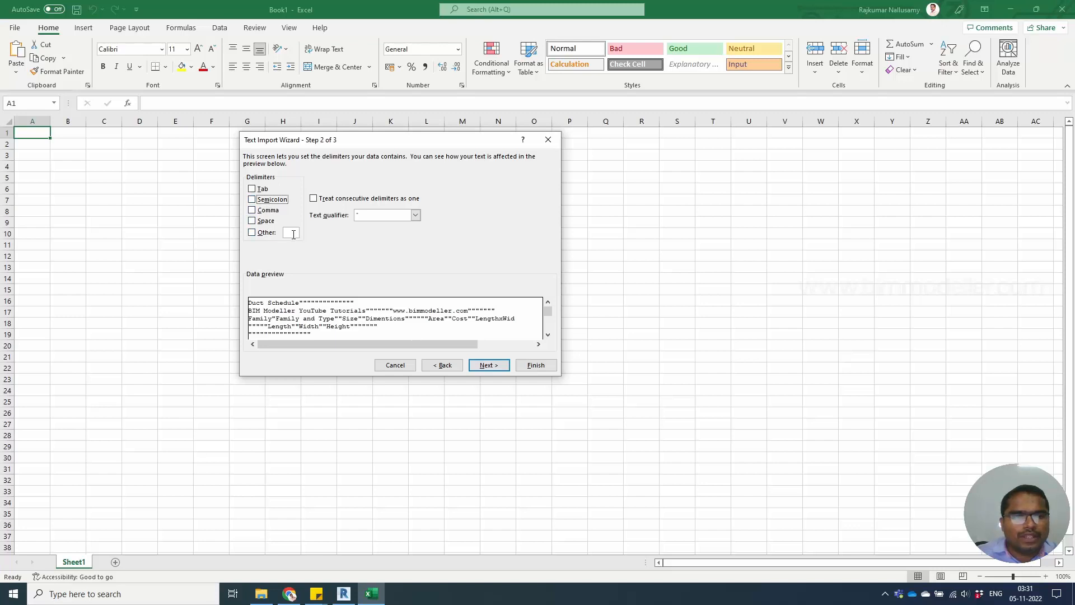
{"action": "left_click", "coordinate": [291, 233]}
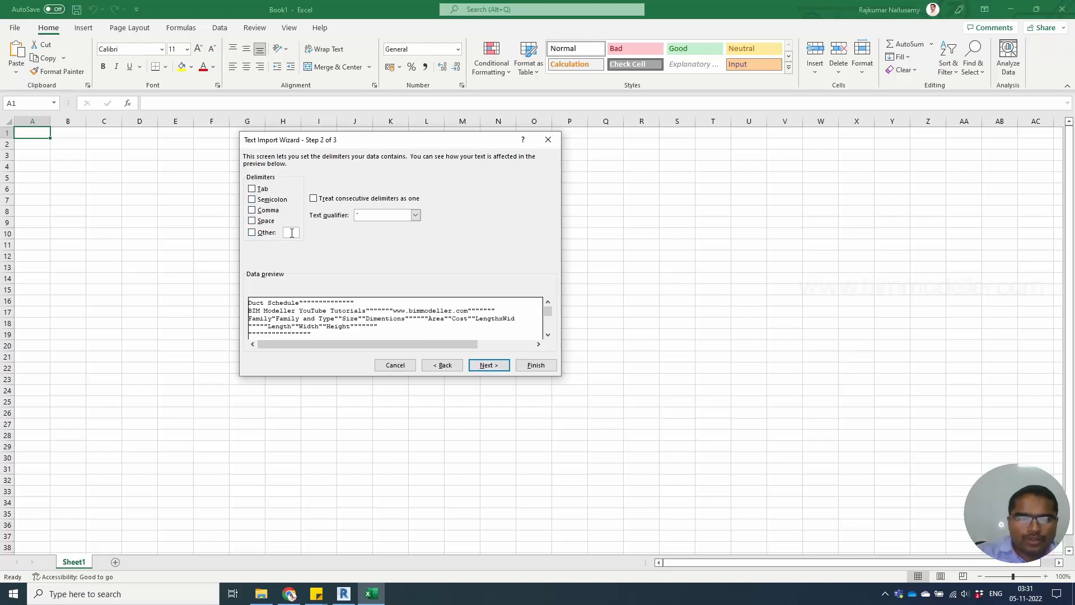
{"action": "type", "text": "\""}
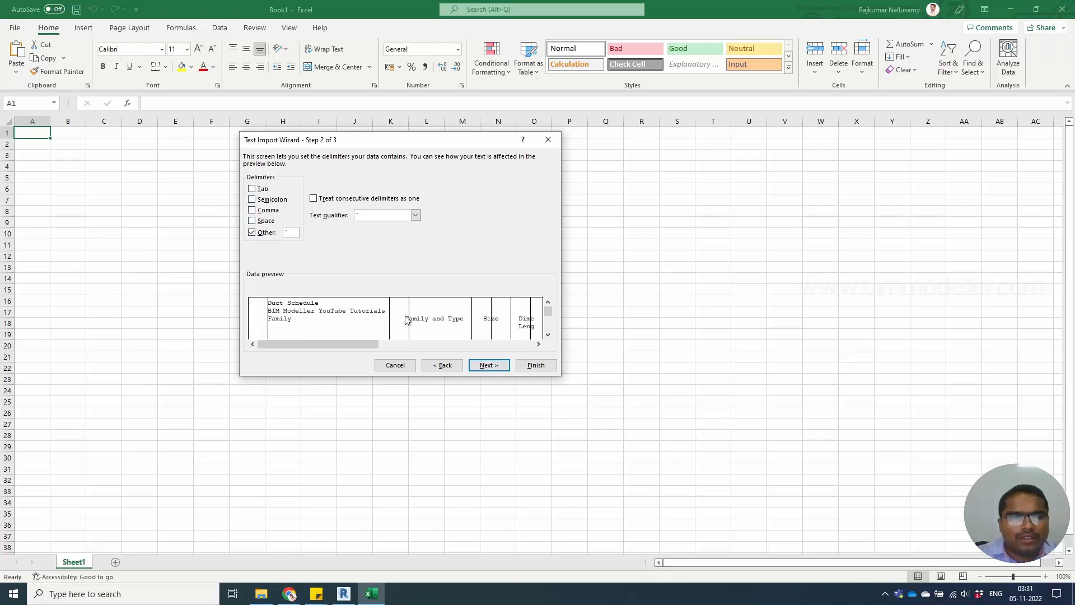
{"action": "left_click_drag", "start_coordinate": [549, 314], "coordinate": [550, 337]}
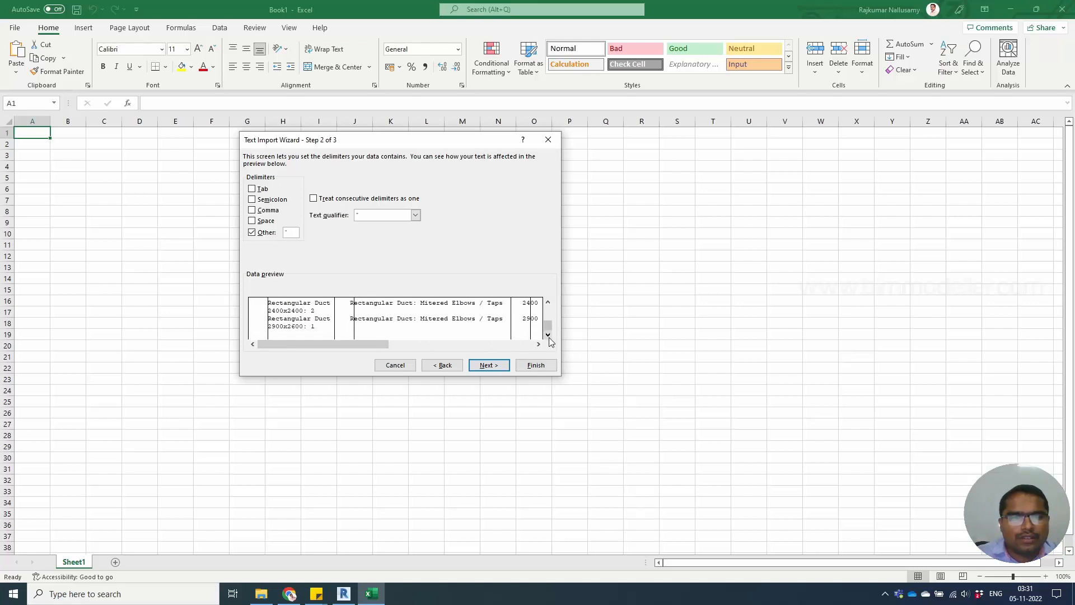
{"action": "left_click", "coordinate": [490, 366]}
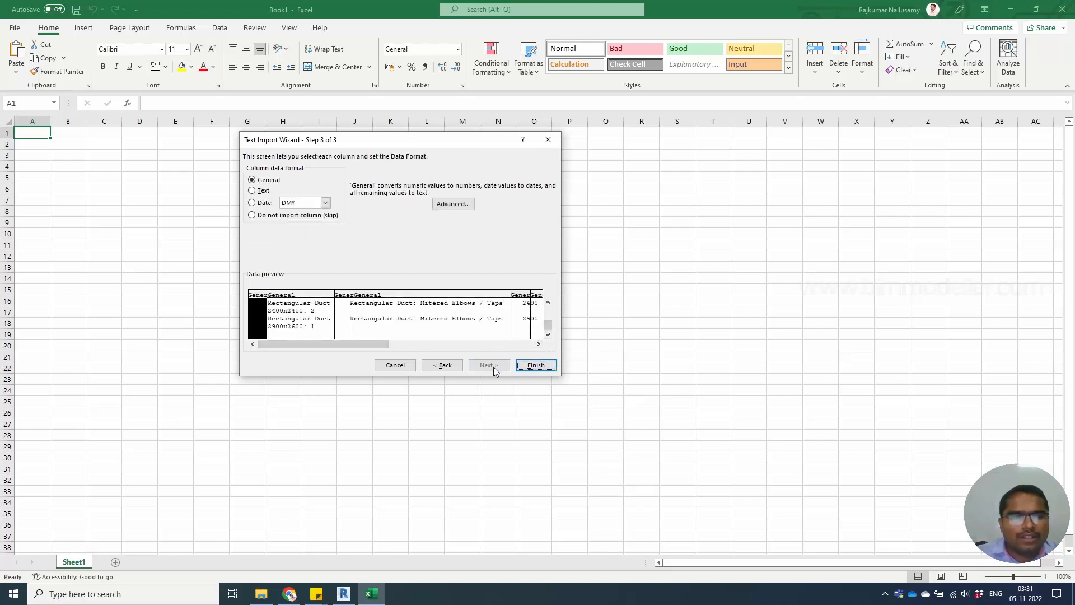
{"action": "left_click", "coordinate": [533, 366]}
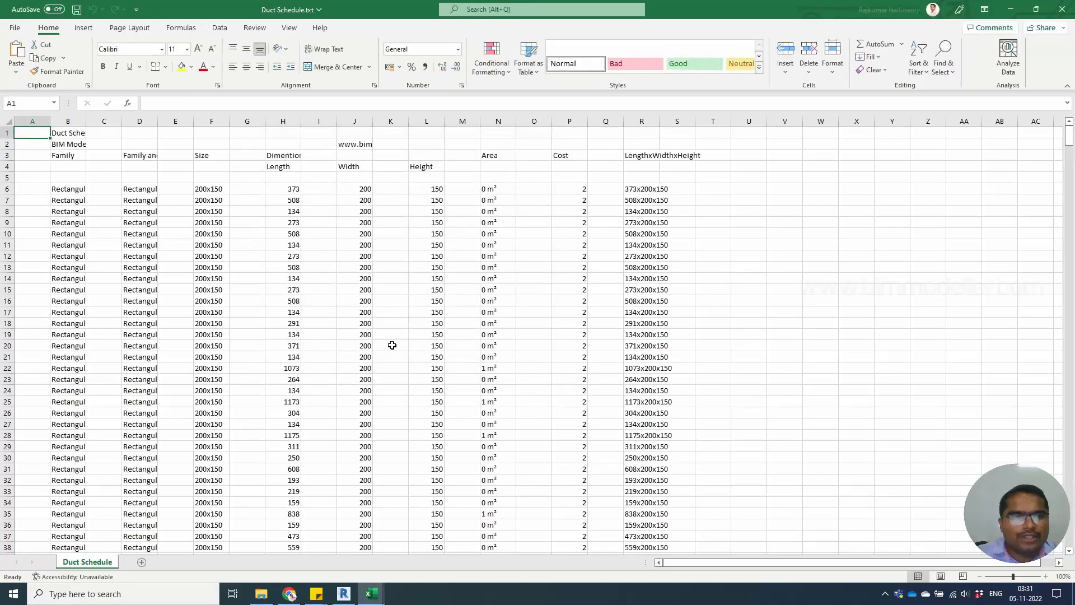
Autofit the widths of all imported duct schedule columns from A through S
{"action": "left_click_drag", "start_coordinate": [32, 121], "coordinate": [661, 123]}
{"action": "double_click", "coordinate": [660, 122]}
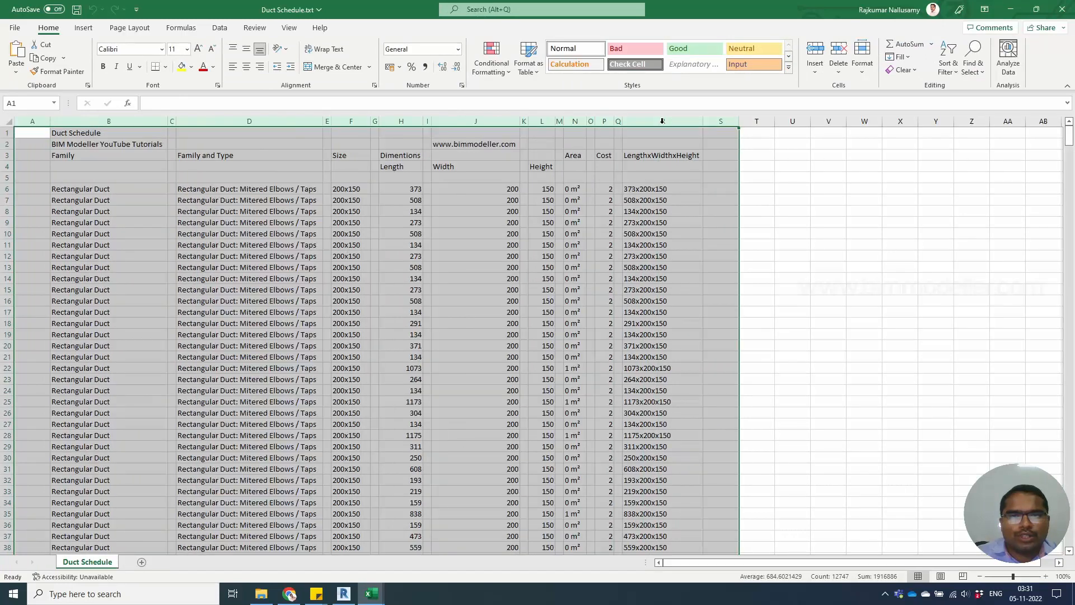
{"action": "left_click", "coordinate": [437, 211]}
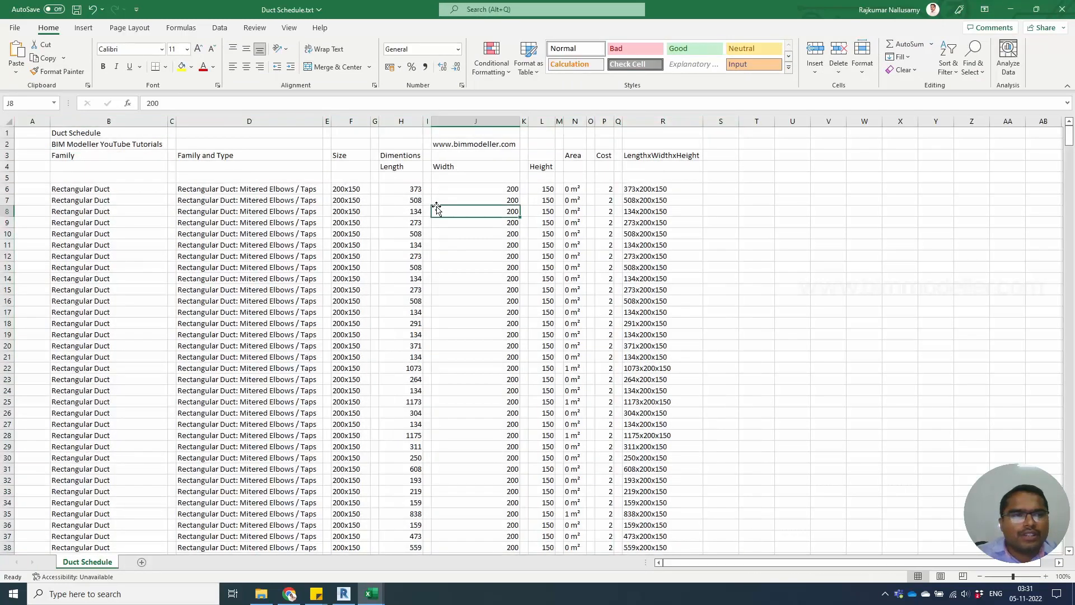
Look through the imported duct schedule rows, from the title and headers down to the size groups
{"action": "left_click", "coordinate": [368, 148]}
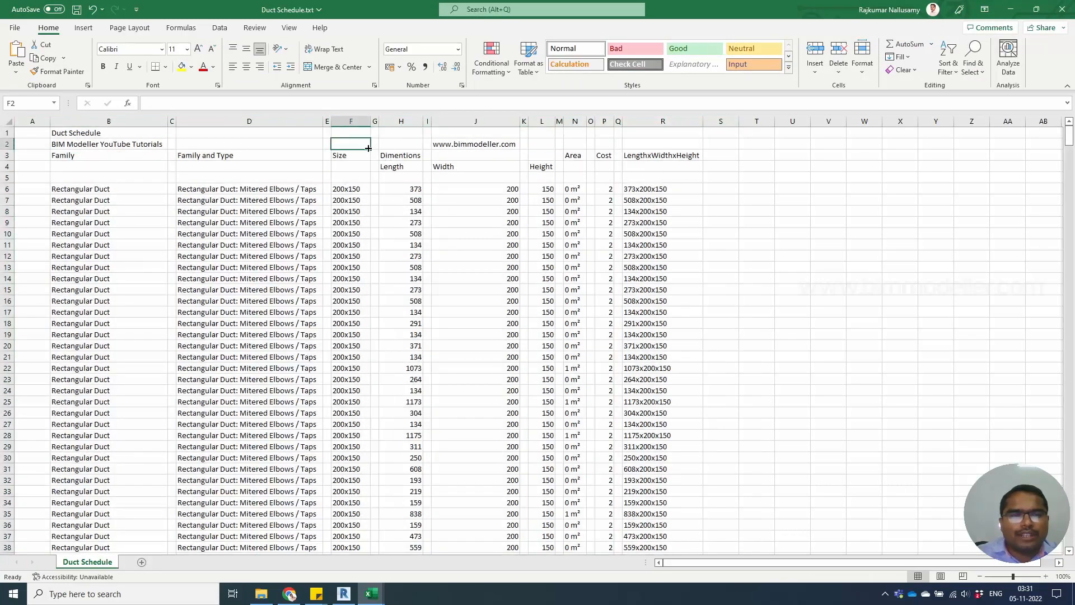
{"action": "left_click", "coordinate": [280, 144]}
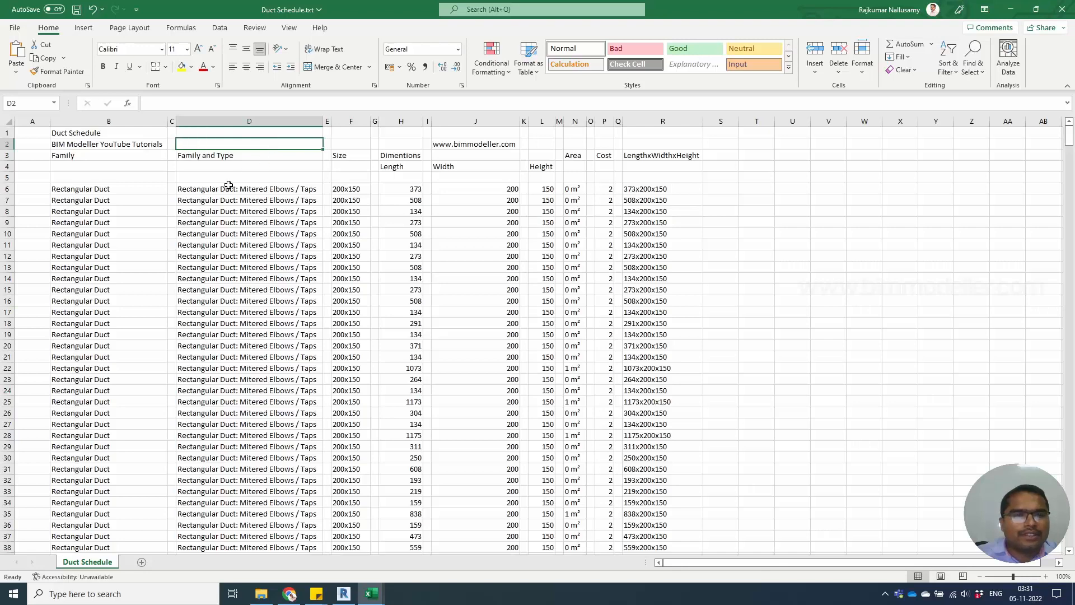
{"action": "scroll", "coordinate": [288, 281], "scroll_direction": "down", "scroll_amount": 6}
{"action": "scroll", "coordinate": [288, 281], "scroll_direction": "up", "scroll_amount": 6}
{"action": "scroll", "coordinate": [278, 273], "scroll_direction": "down", "scroll_amount": 8}
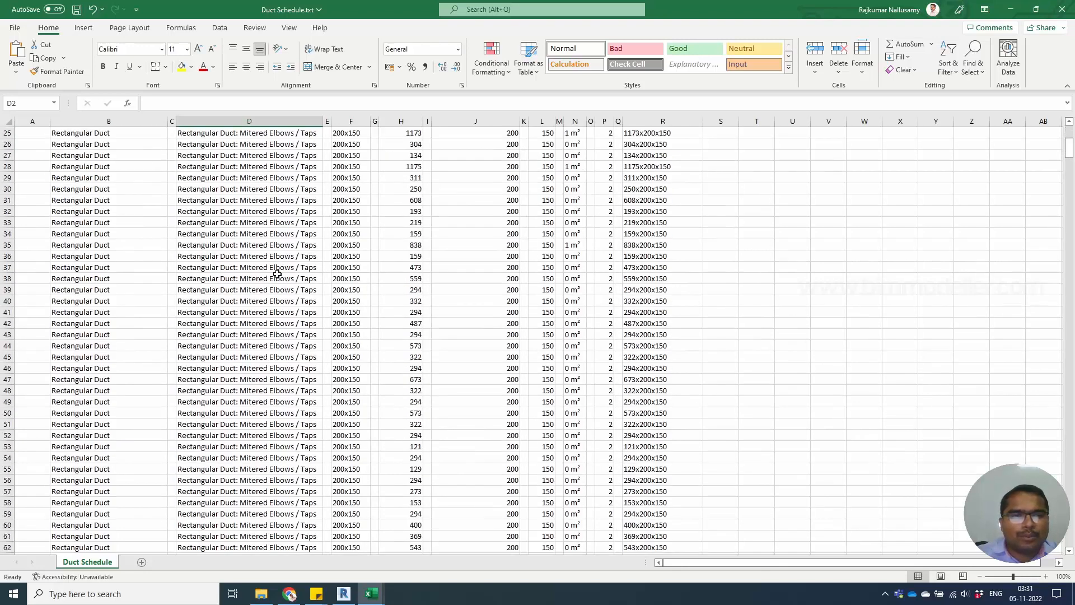
{"action": "scroll", "coordinate": [278, 273], "scroll_direction": "down", "scroll_amount": 20}
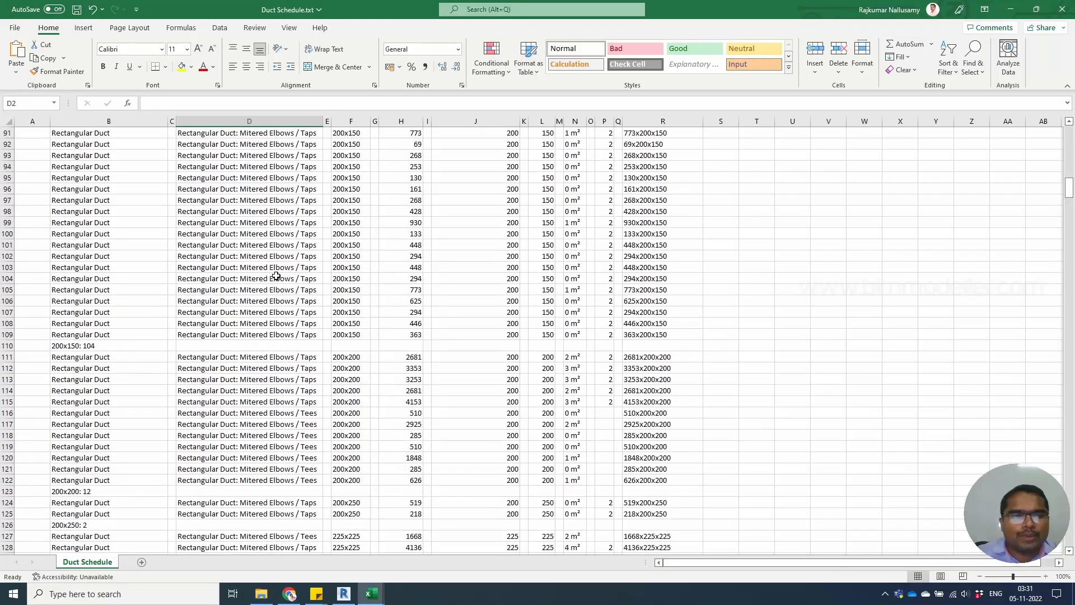
{"action": "scroll", "coordinate": [276, 276], "scroll_direction": "up", "scroll_amount": 20}
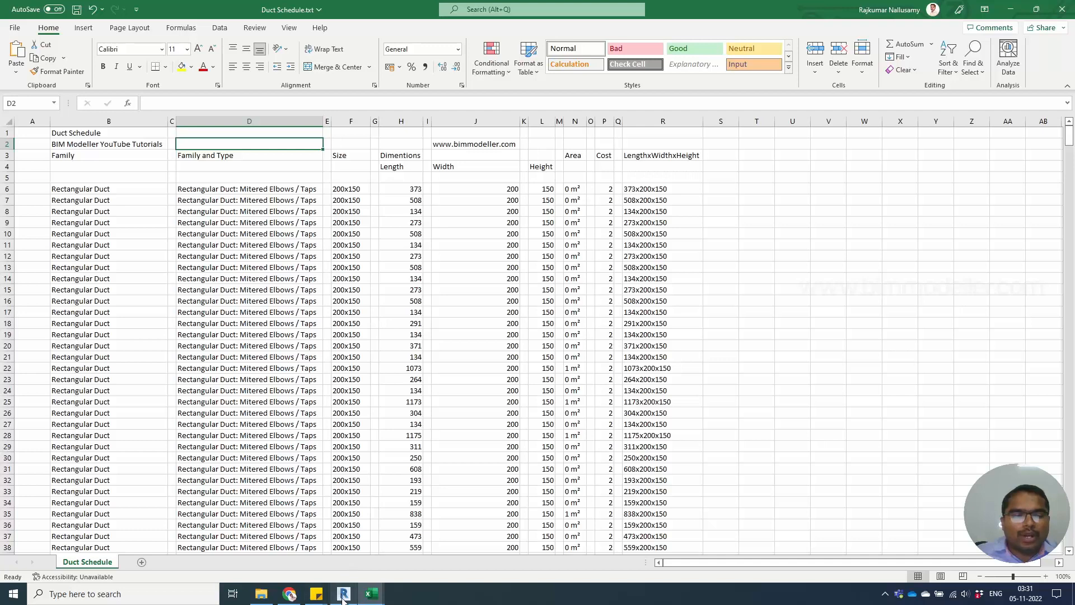
Switch to Chrome and look through the Autodesk App Store results for Revit Excel export and import plug-ins
{"action": "left_click", "coordinate": [289, 594]}
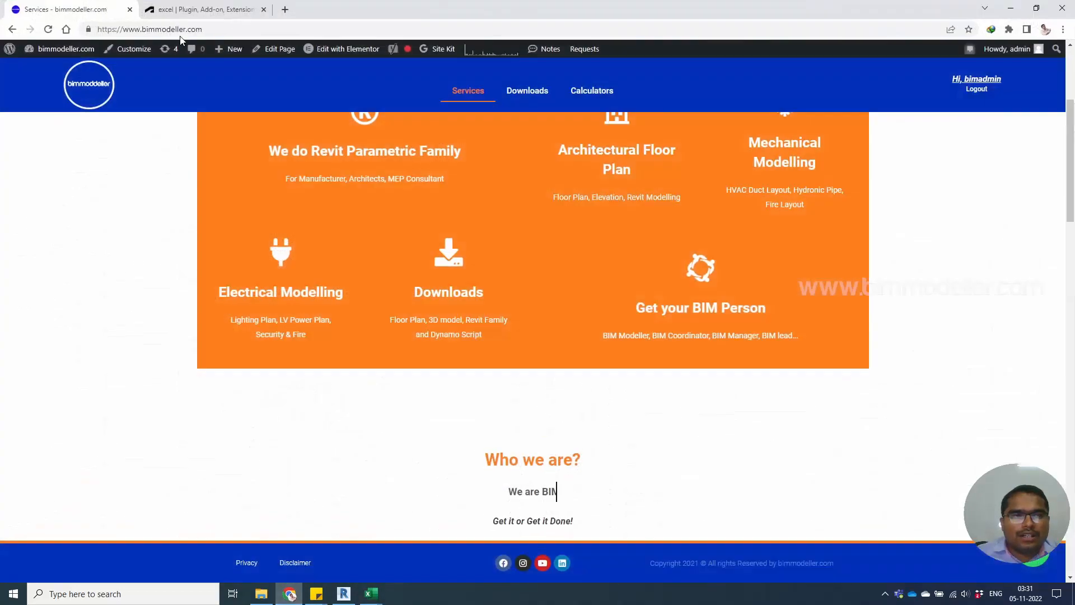
{"action": "left_click", "coordinate": [178, 12]}
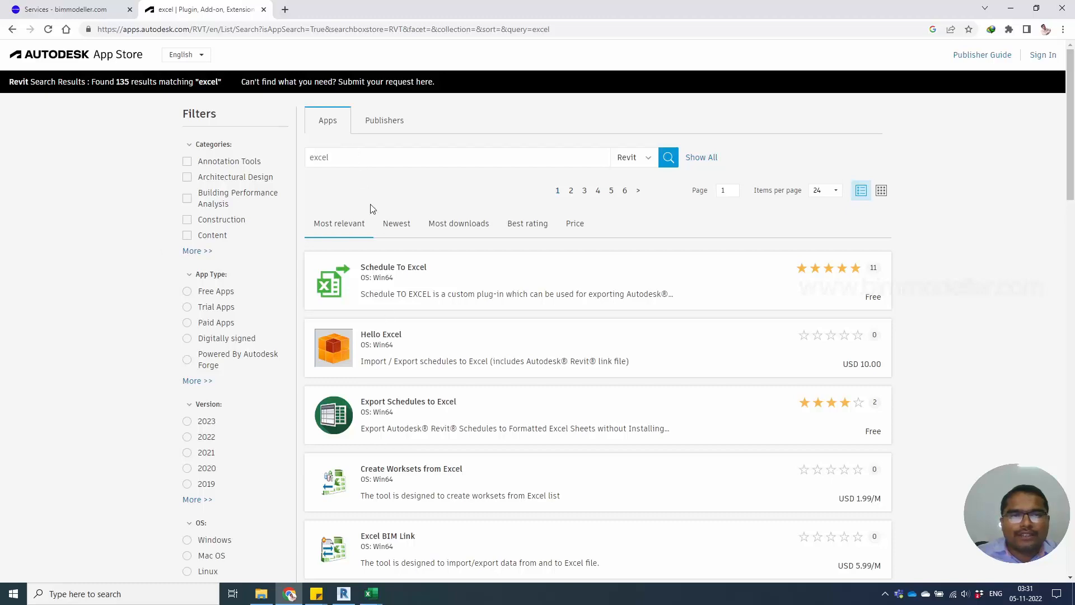
{"action": "scroll", "coordinate": [414, 308], "scroll_direction": "down", "scroll_amount": 10}
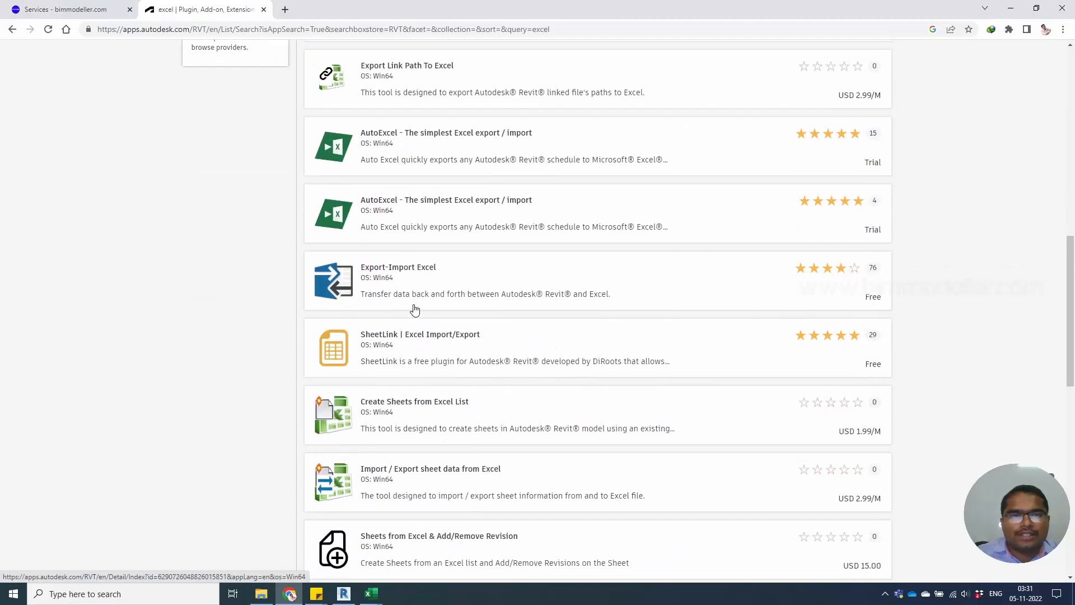
{"action": "scroll", "coordinate": [258, 341], "scroll_direction": "down", "scroll_amount": 3}
{"action": "scroll", "coordinate": [259, 341], "scroll_direction": "up", "scroll_amount": 3}
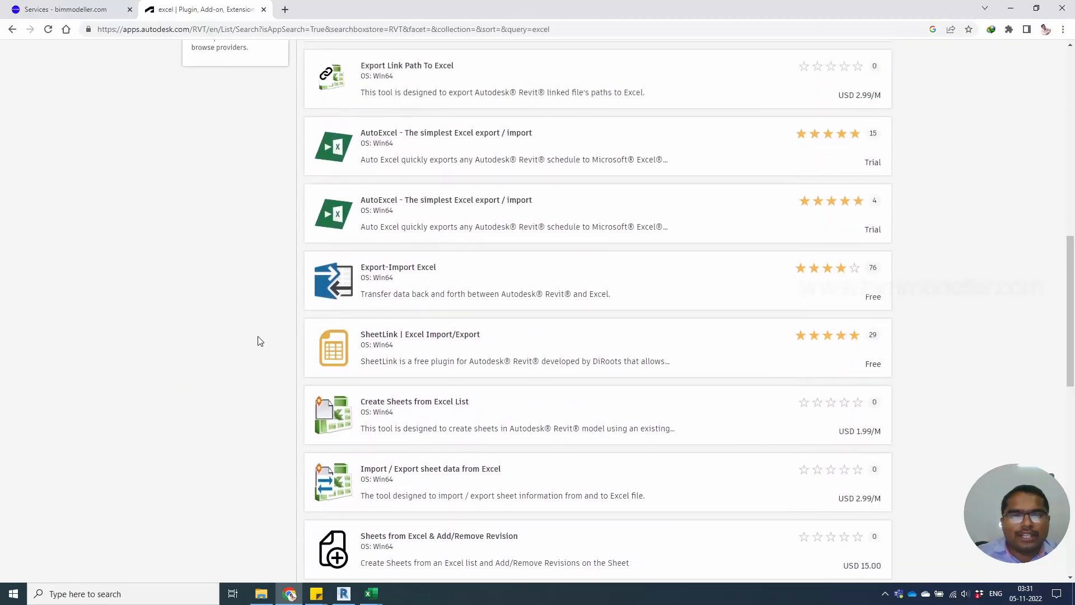
{"action": "scroll", "coordinate": [226, 300], "scroll_direction": "up", "scroll_amount": 10}
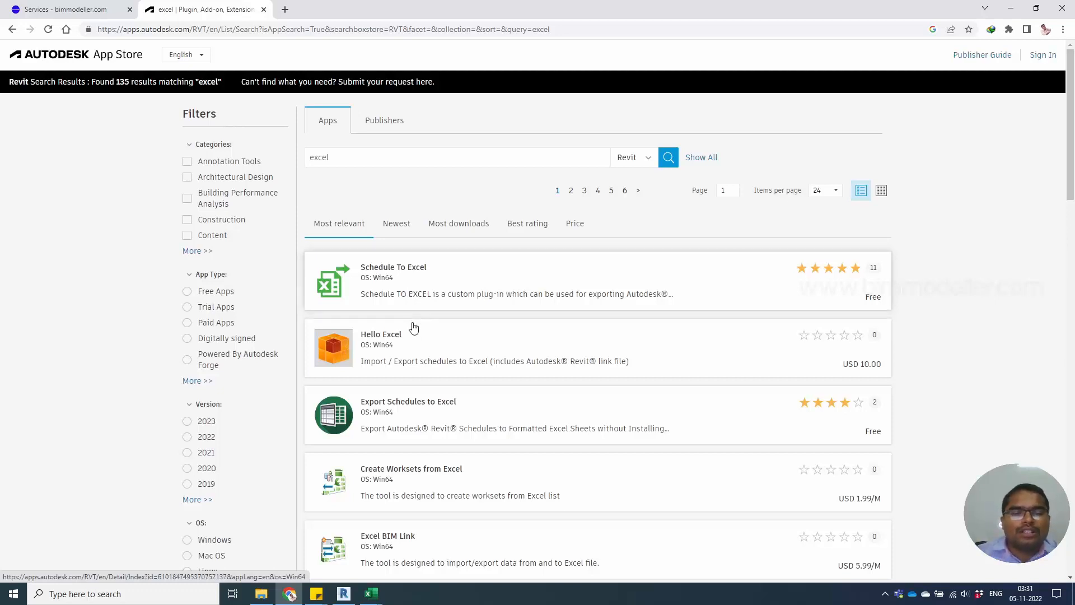
{"action": "scroll", "coordinate": [414, 334], "scroll_direction": "down", "scroll_amount": 3}
{"action": "scroll", "coordinate": [415, 333], "scroll_direction": "down", "scroll_amount": 2}
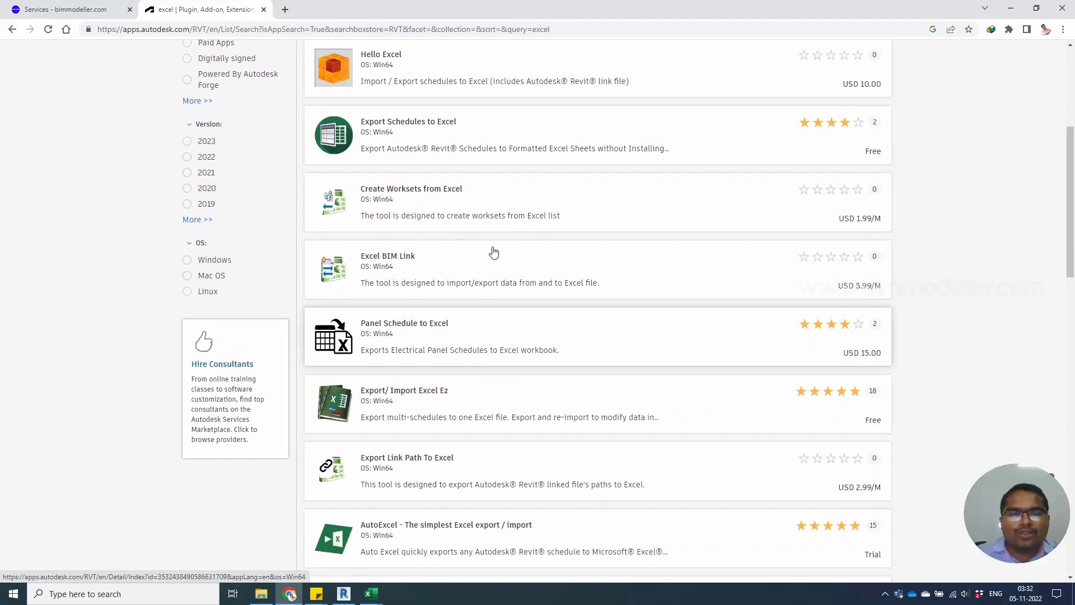
{"action": "scroll", "coordinate": [386, 413], "scroll_direction": "down", "scroll_amount": 7}
{"action": "scroll", "coordinate": [387, 414], "scroll_direction": "down", "scroll_amount": 2}
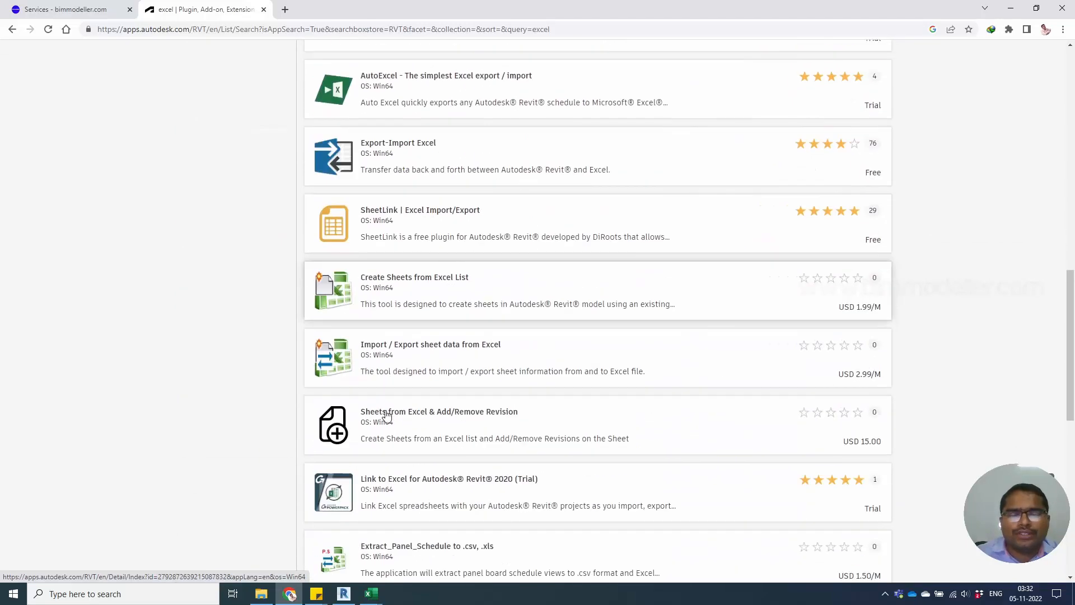
{"action": "scroll", "coordinate": [386, 415], "scroll_direction": "down", "scroll_amount": 3}
{"action": "scroll", "coordinate": [384, 413], "scroll_direction": "down", "scroll_amount": 4}
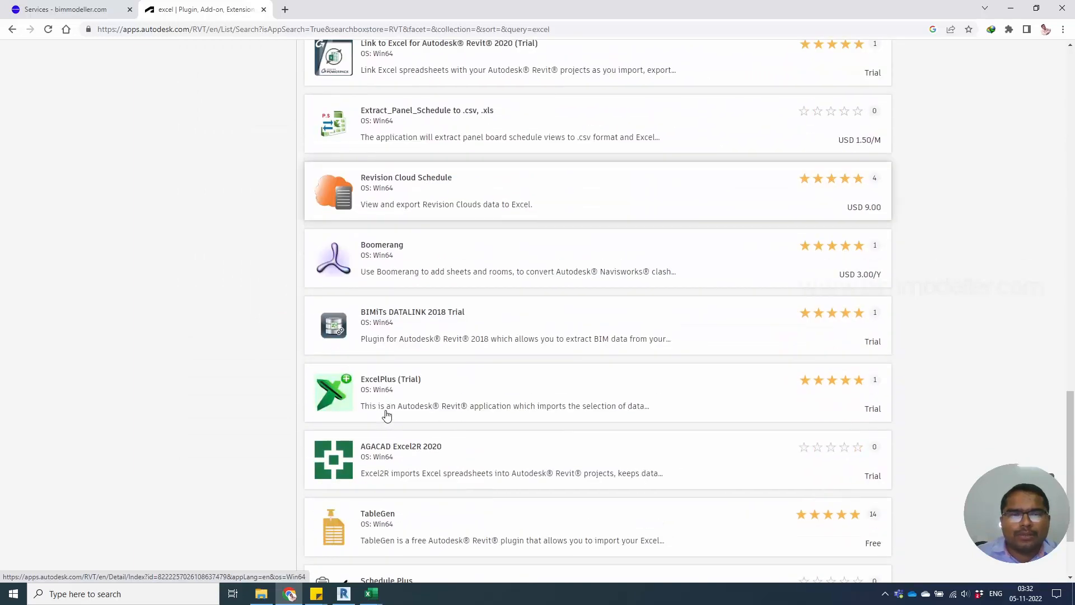
{"action": "scroll", "coordinate": [277, 428], "scroll_direction": "down", "scroll_amount": 2}
{"action": "scroll", "coordinate": [270, 439], "scroll_direction": "up", "scroll_amount": 20}
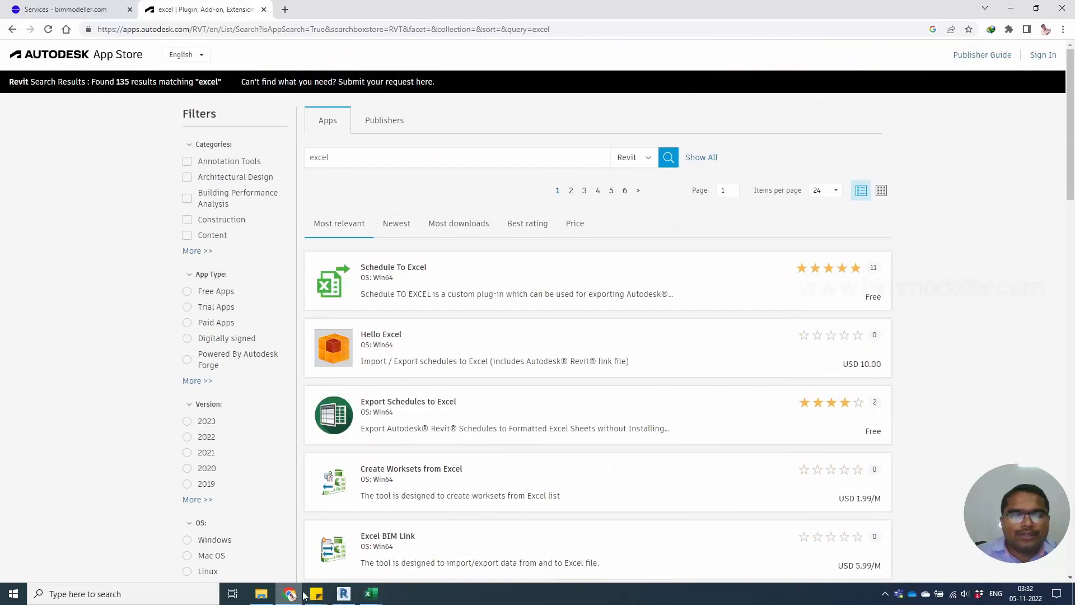
Return to Revit and place a 600 x 600 M_Return Diffuser in the Level 1 HVAC Plan room just above grid K
{"action": "left_click", "coordinate": [344, 594]}
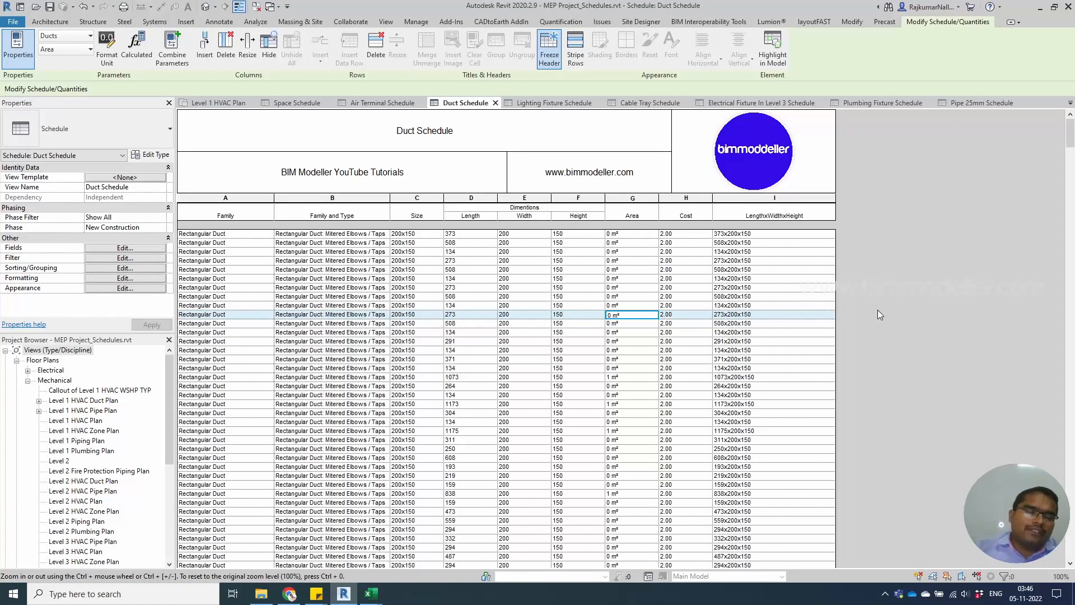
{"action": "left_click", "coordinate": [234, 104]}
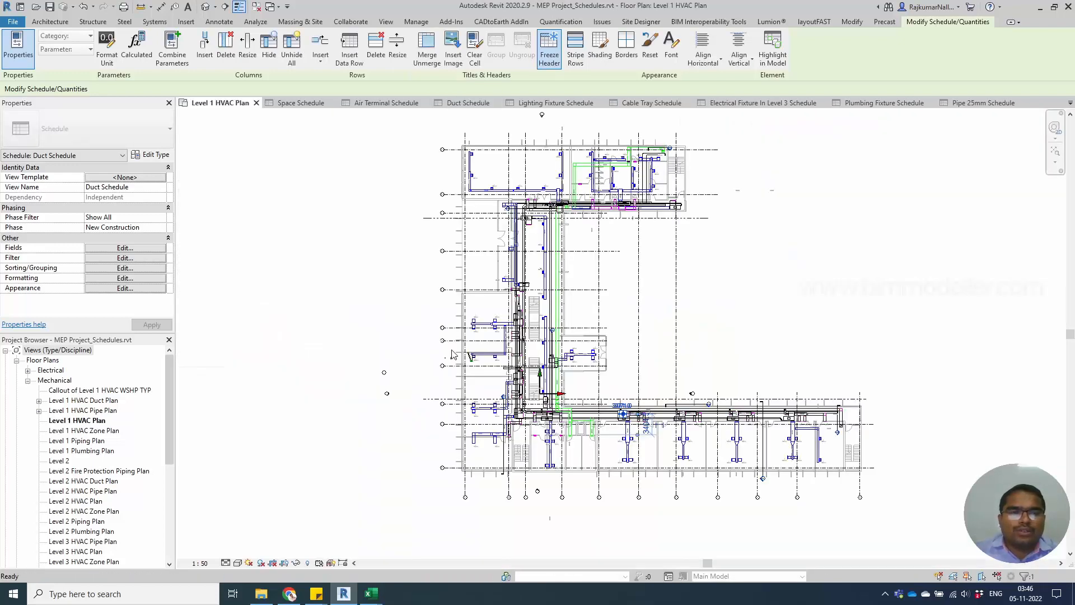
{"action": "scroll", "coordinate": [479, 435], "scroll_direction": "up", "scroll_amount": 3}
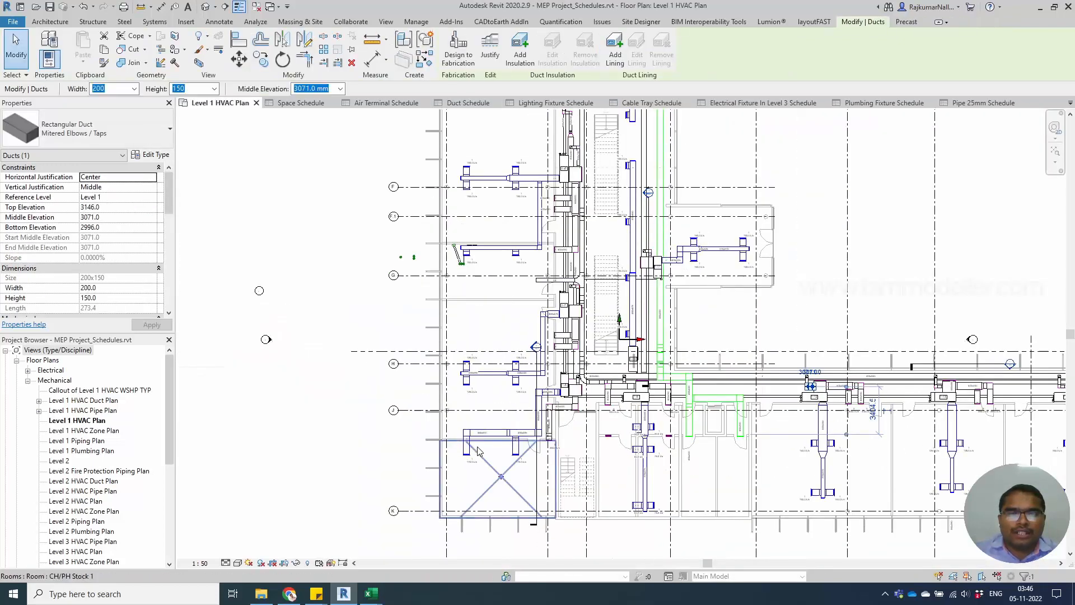
{"action": "scroll", "coordinate": [479, 451], "scroll_direction": "up", "scroll_amount": 3}
{"action": "key", "text": "a"}
{"action": "key", "text": "t"}
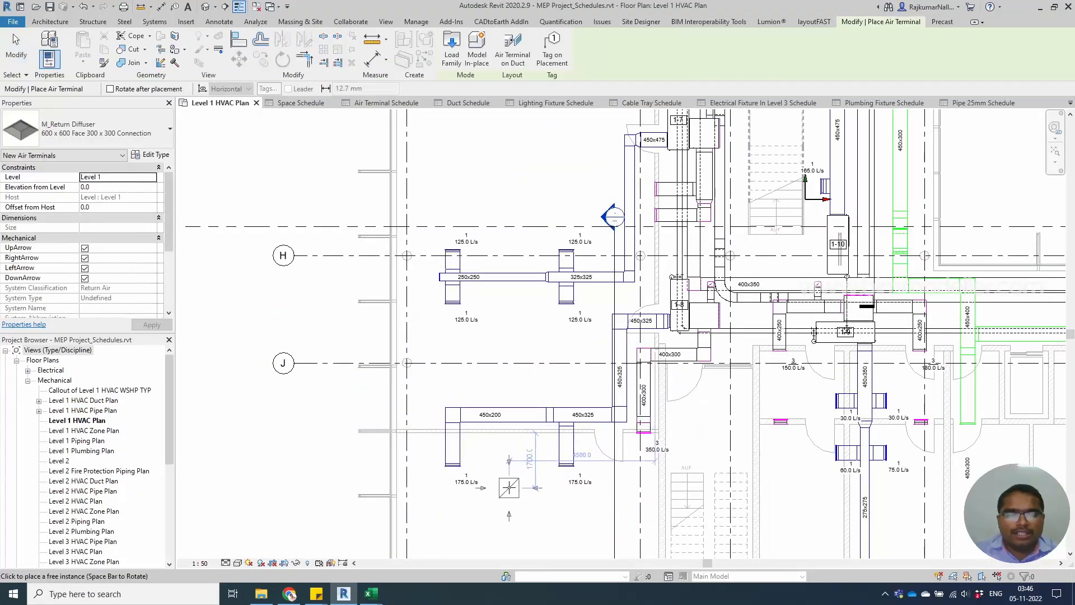
{"action": "scroll", "coordinate": [145, 286], "scroll_direction": "down", "scroll_amount": 3}
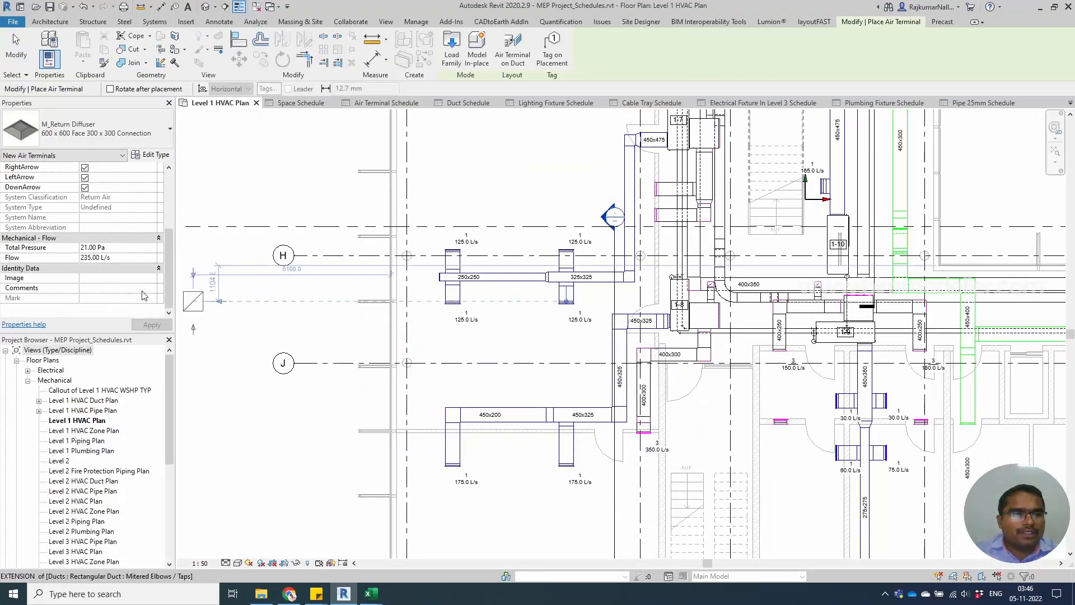
{"action": "middle_click_drag", "start_coordinate": [518, 462], "coordinate": [493, 311]}
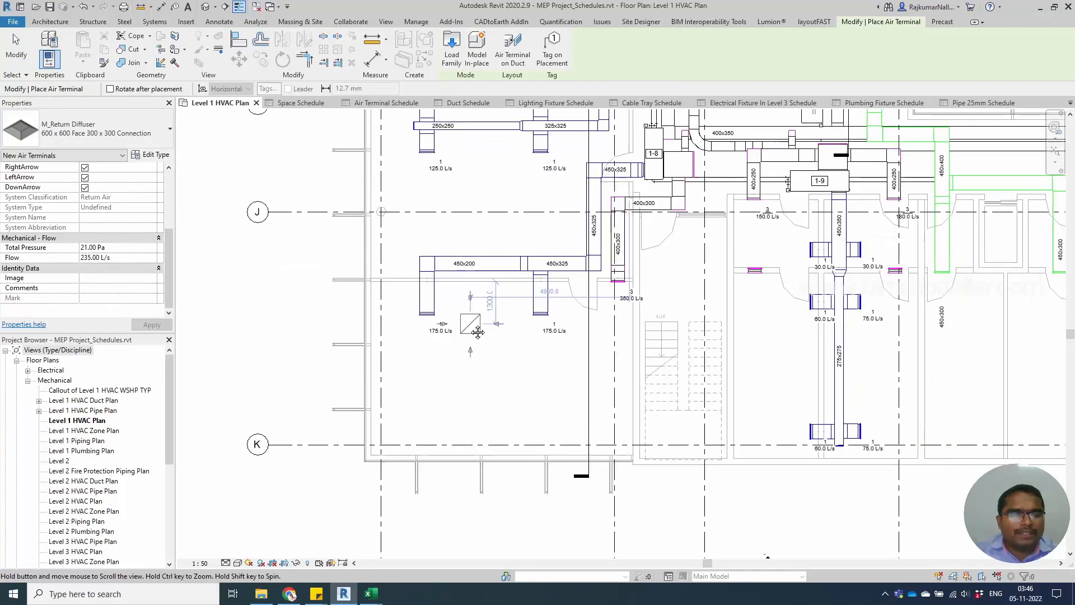
{"action": "left_click", "coordinate": [500, 416]}
{"action": "key", "text": "Escape"}
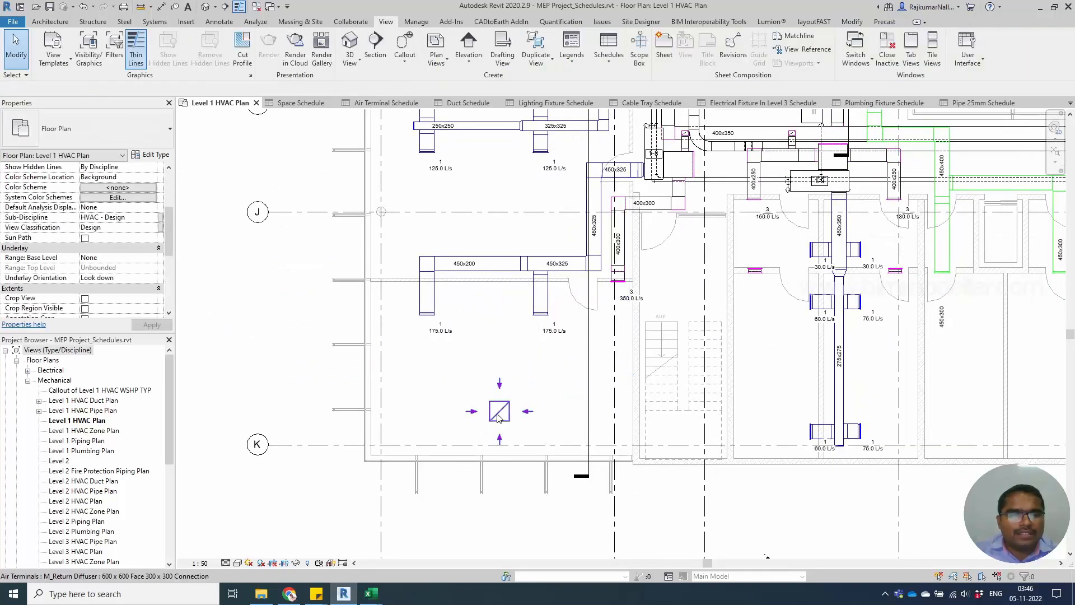
Set the new return diffuser's Phase Created to Existing and reselect it to check its phasing
{"action": "left_click", "coordinate": [500, 417]}
{"action": "scroll", "coordinate": [128, 282], "scroll_direction": "down", "scroll_amount": 3}
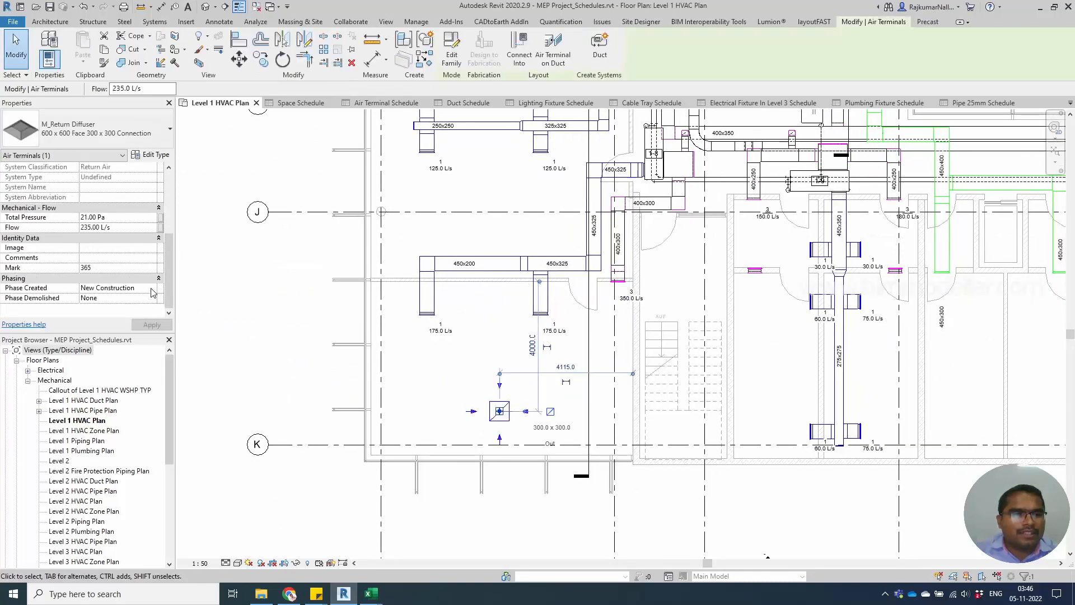
{"action": "left_click", "coordinate": [152, 289]}
{"action": "left_click", "coordinate": [126, 298]}
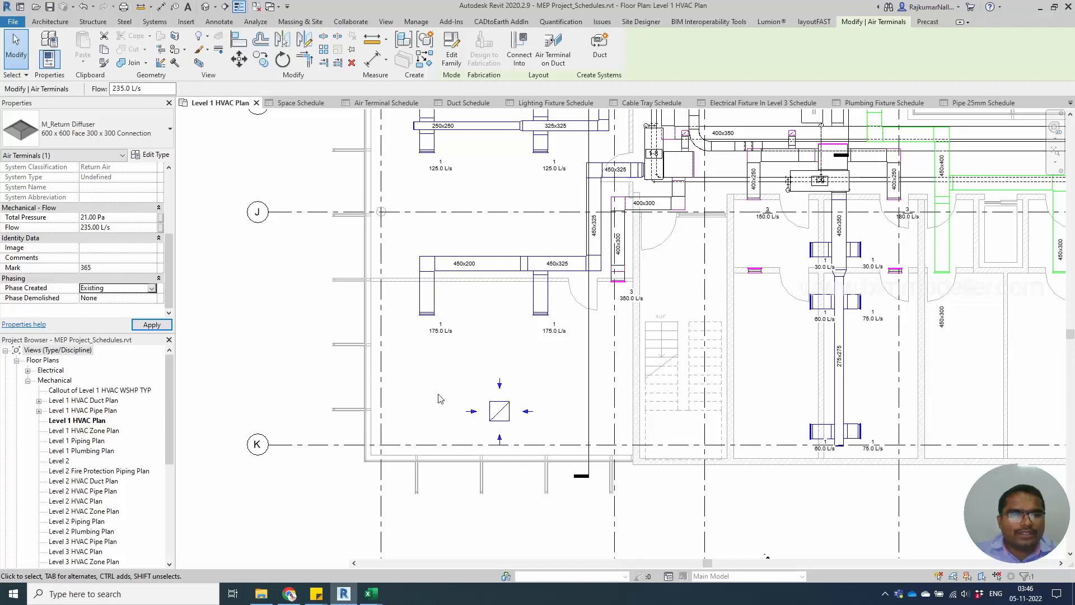
{"action": "scroll", "coordinate": [472, 438], "scroll_direction": "up", "scroll_amount": 4}
{"action": "left_click", "coordinate": [489, 433]}
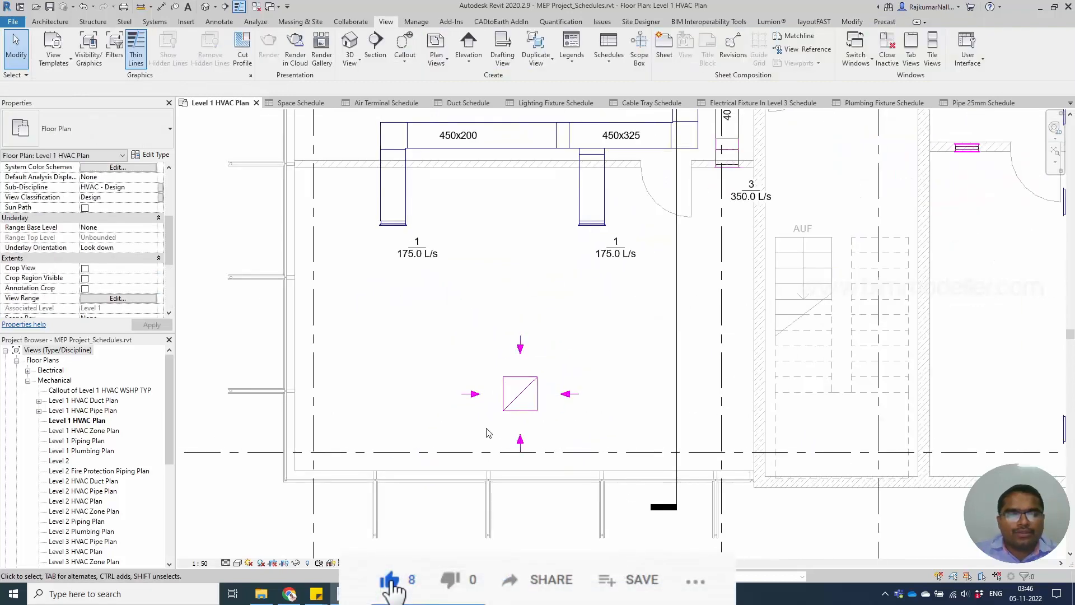
{"action": "left_click", "coordinate": [502, 407]}
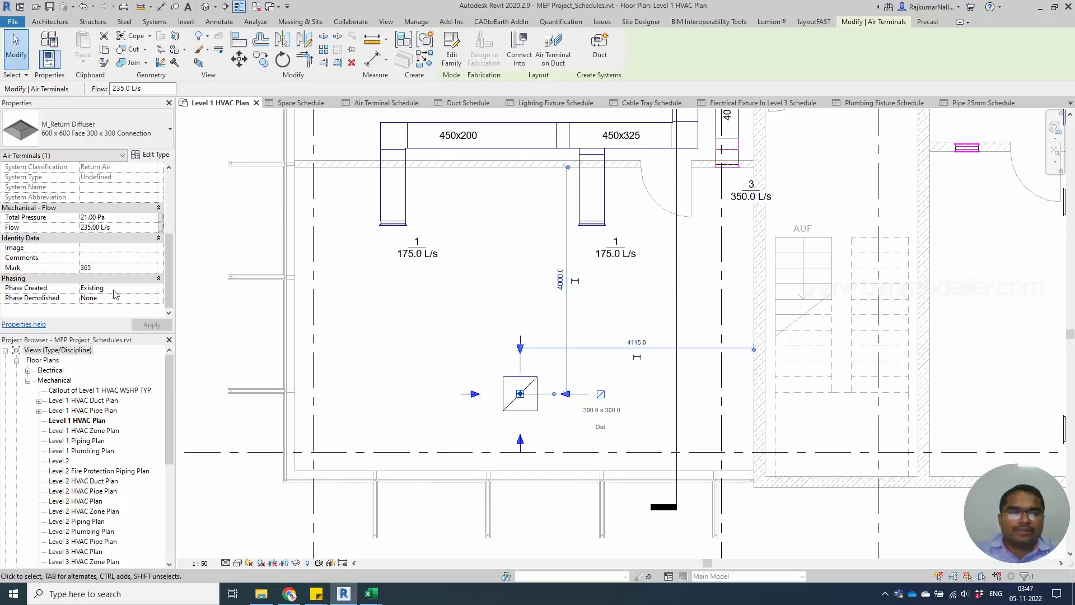
Create a new building component schedule for Air Terminals with its phase set to Existing
{"action": "left_click", "coordinate": [452, 377]}
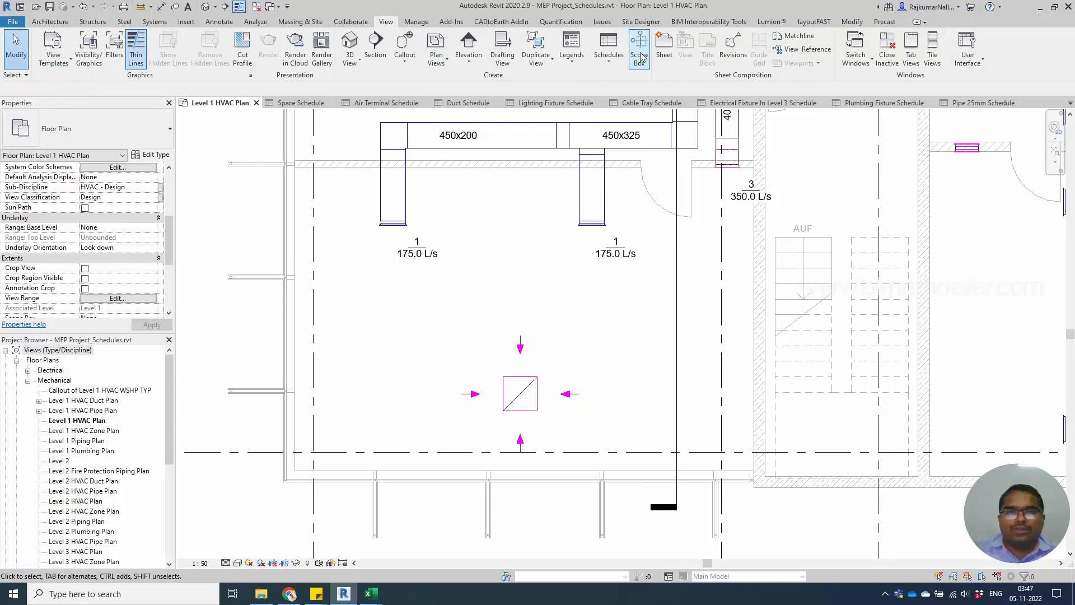
{"action": "left_click", "coordinate": [615, 61]}
{"action": "left_click", "coordinate": [622, 82]}
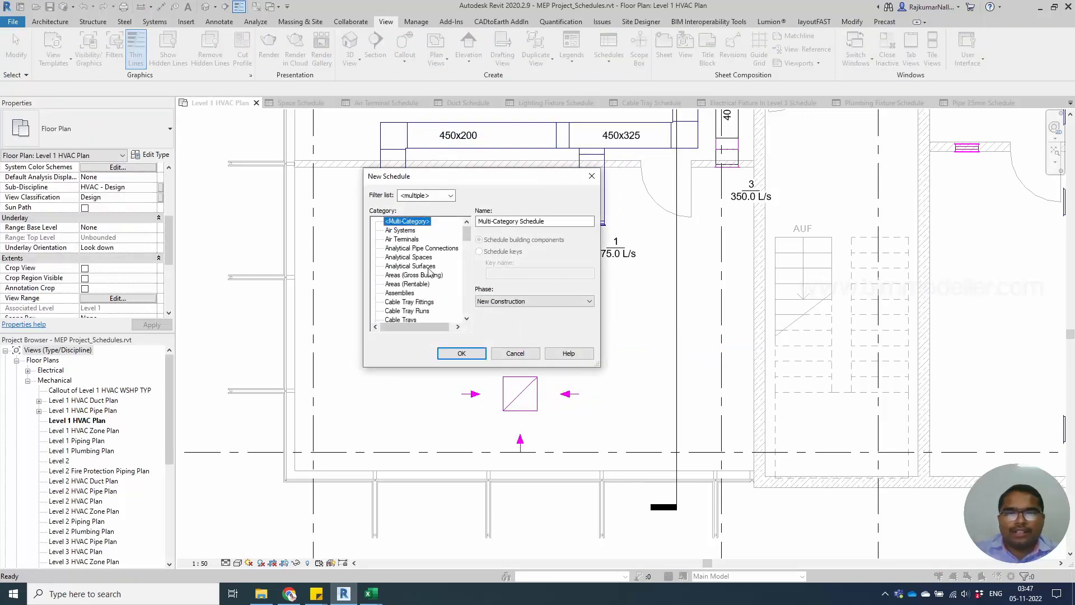
{"action": "left_click", "coordinate": [404, 240]}
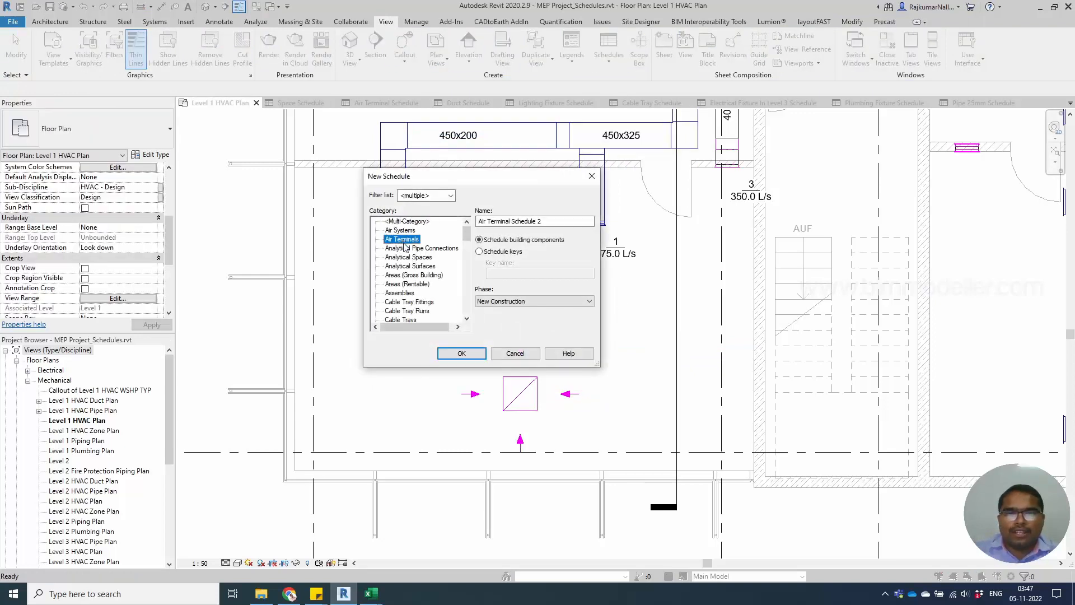
{"action": "left_click", "coordinate": [518, 301]}
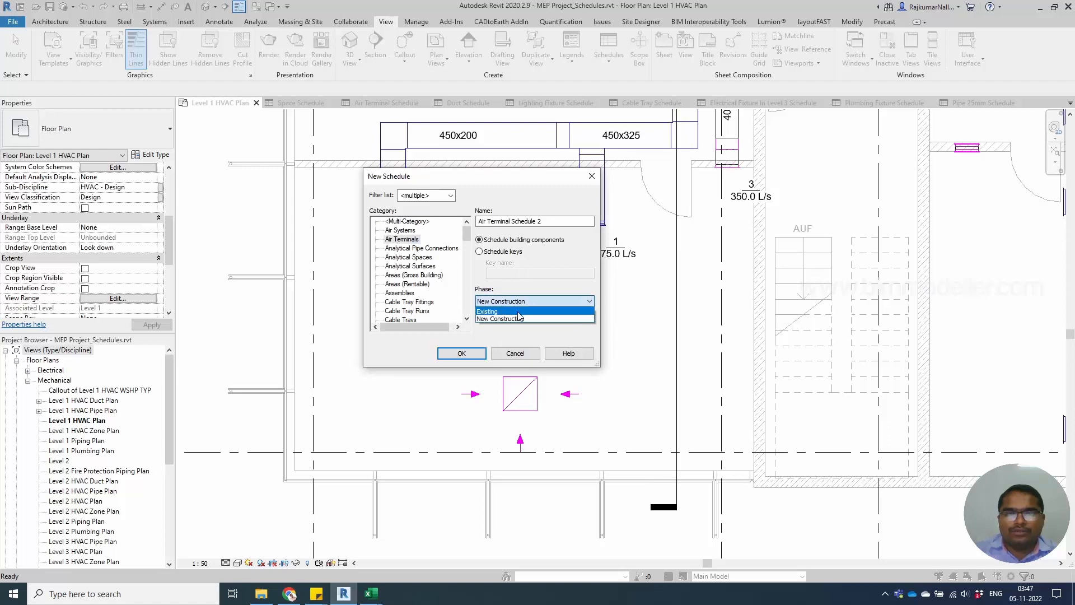
{"action": "left_click", "coordinate": [518, 312]}
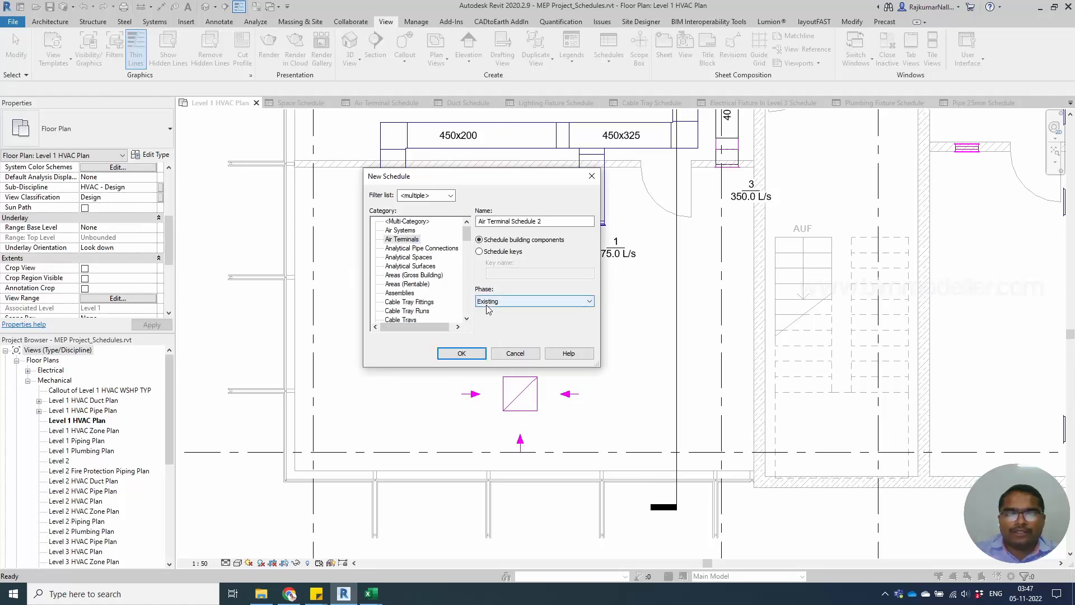
{"action": "left_click", "coordinate": [462, 353]}
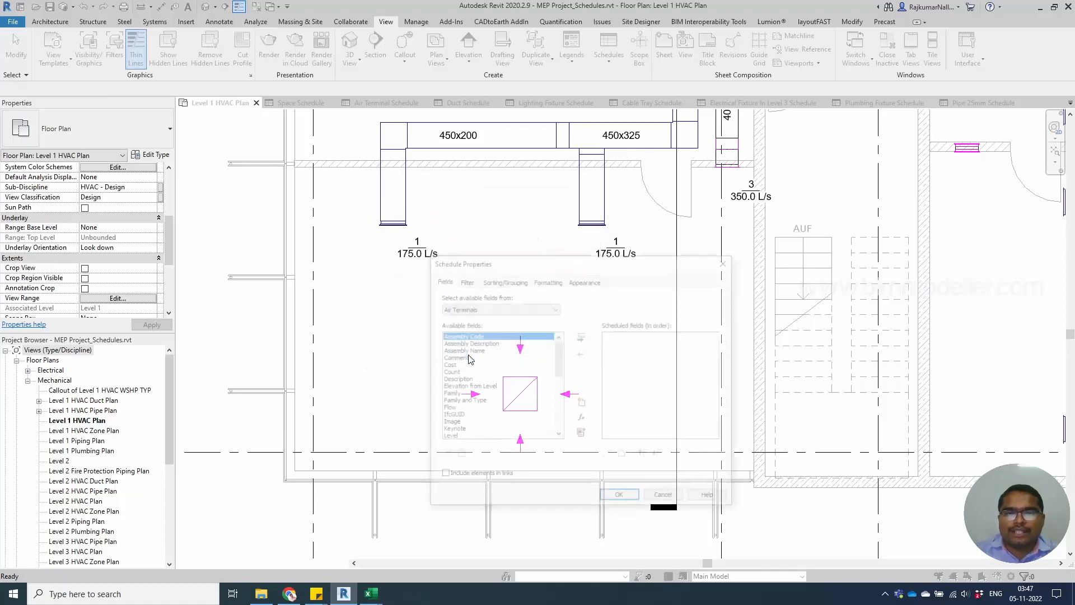
Add Family, Family and Type, System Classification and System Type as the scheduled fields and generate the air terminal schedule
{"action": "scroll", "coordinate": [475, 361], "scroll_direction": "up", "scroll_amount": 3}
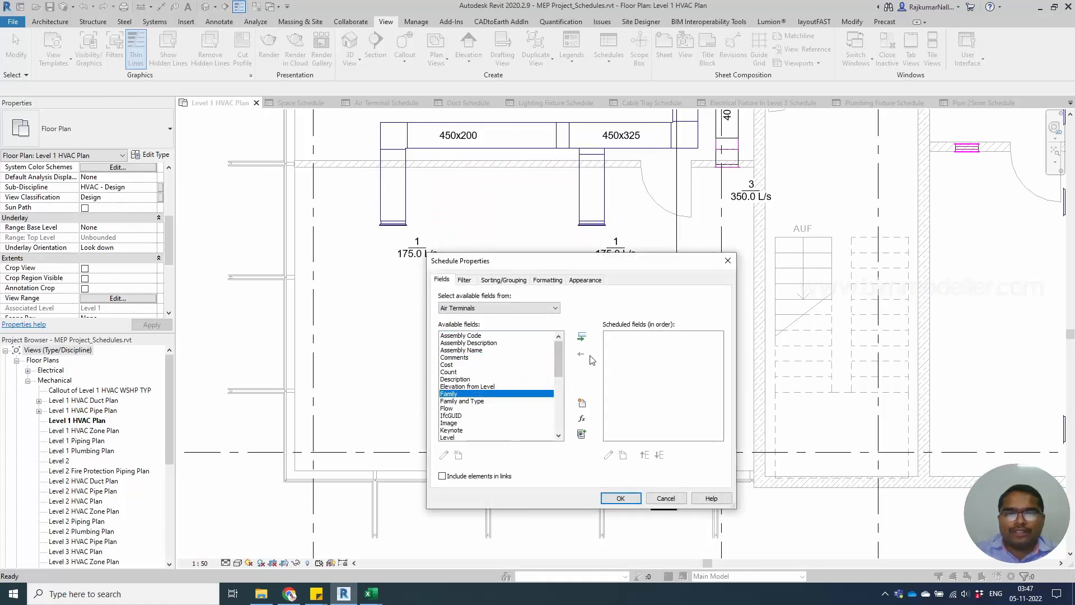
{"action": "left_click", "coordinate": [584, 338]}
{"action": "left_click", "coordinate": [586, 338]}
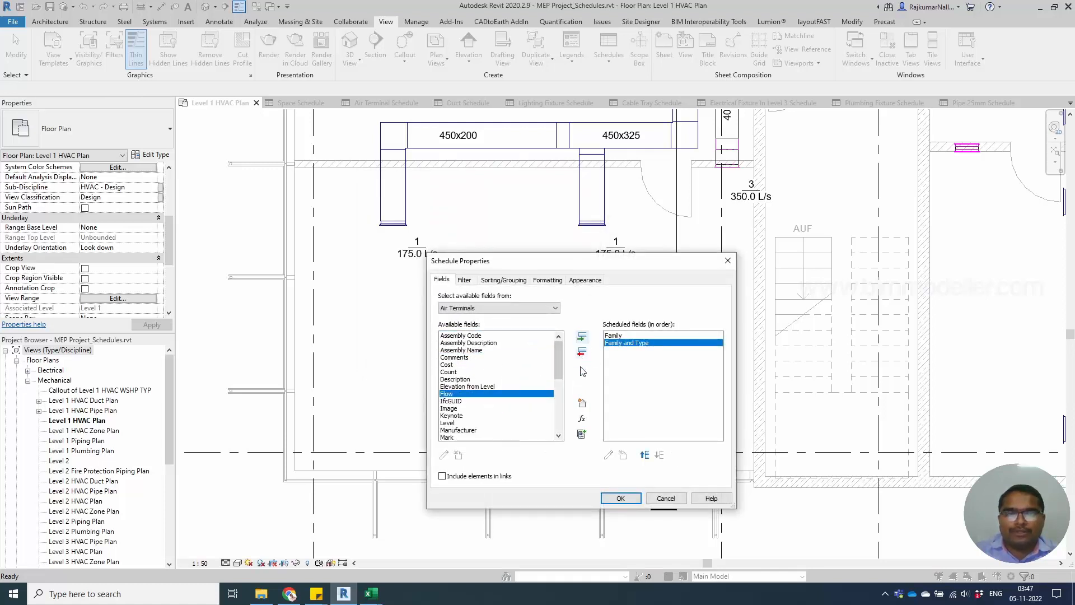
{"action": "left_click", "coordinate": [472, 402]}
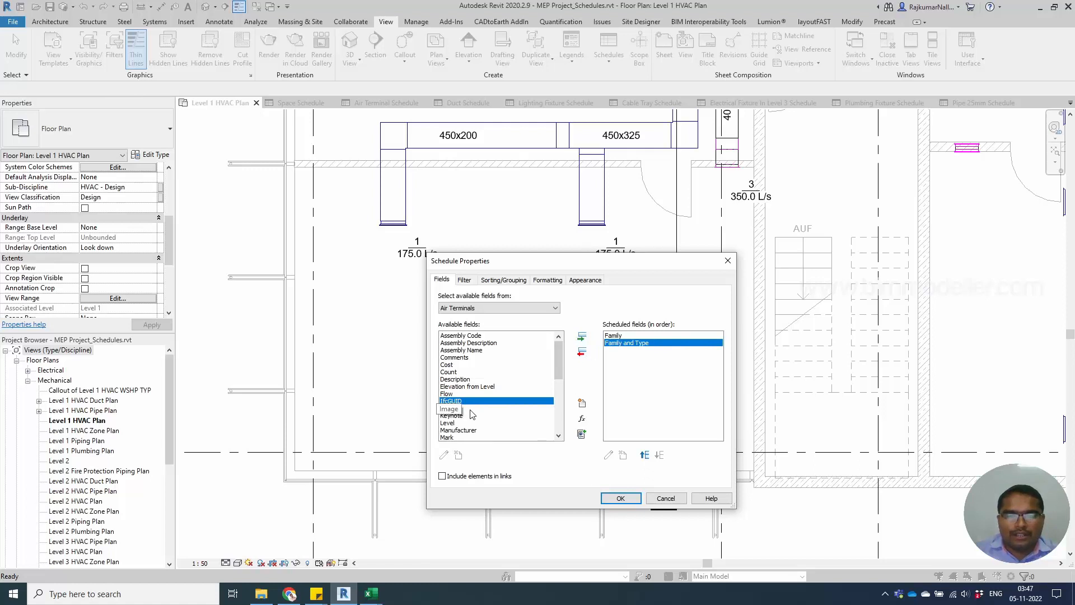
{"action": "key", "text": "s"}
{"action": "scroll", "coordinate": [494, 416], "scroll_direction": "down", "scroll_amount": 2}
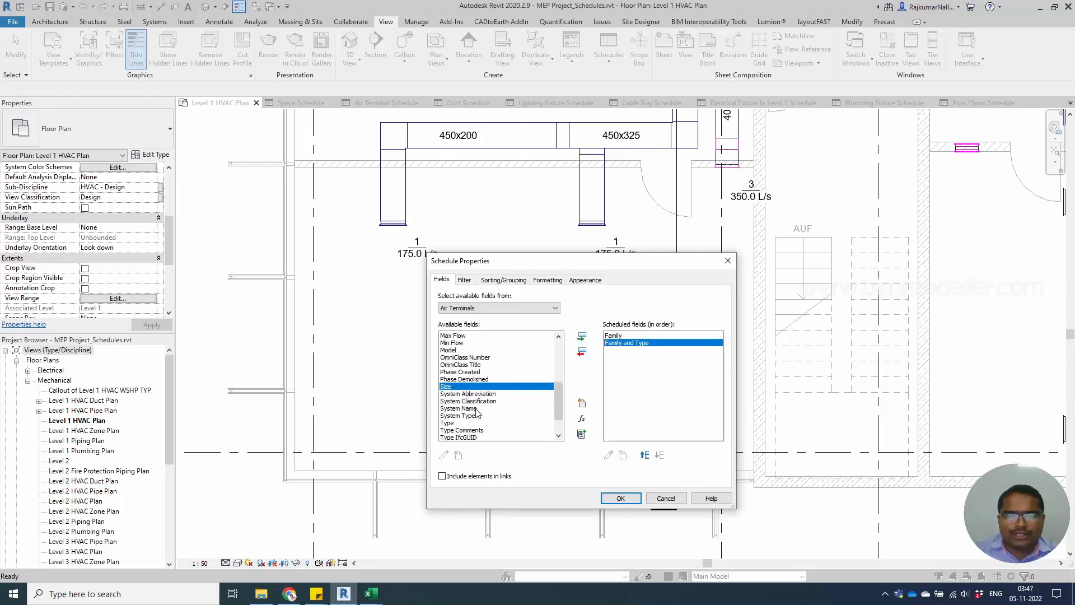
{"action": "left_click", "coordinate": [477, 409]}
{"action": "left_click", "coordinate": [469, 416]}
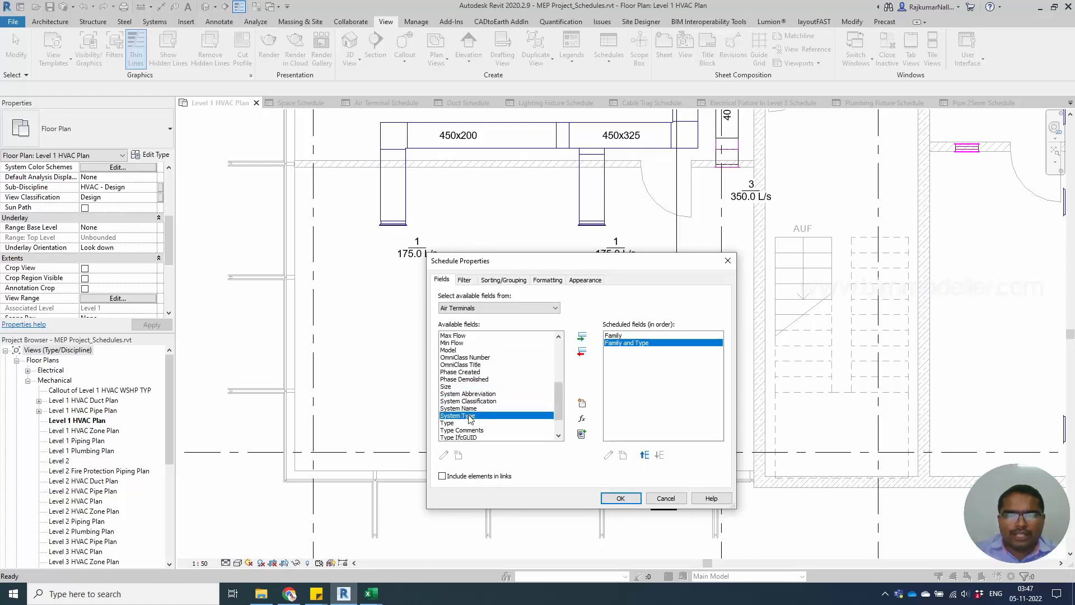
{"action": "left_click", "coordinate": [475, 401], "text": "ctrl"}
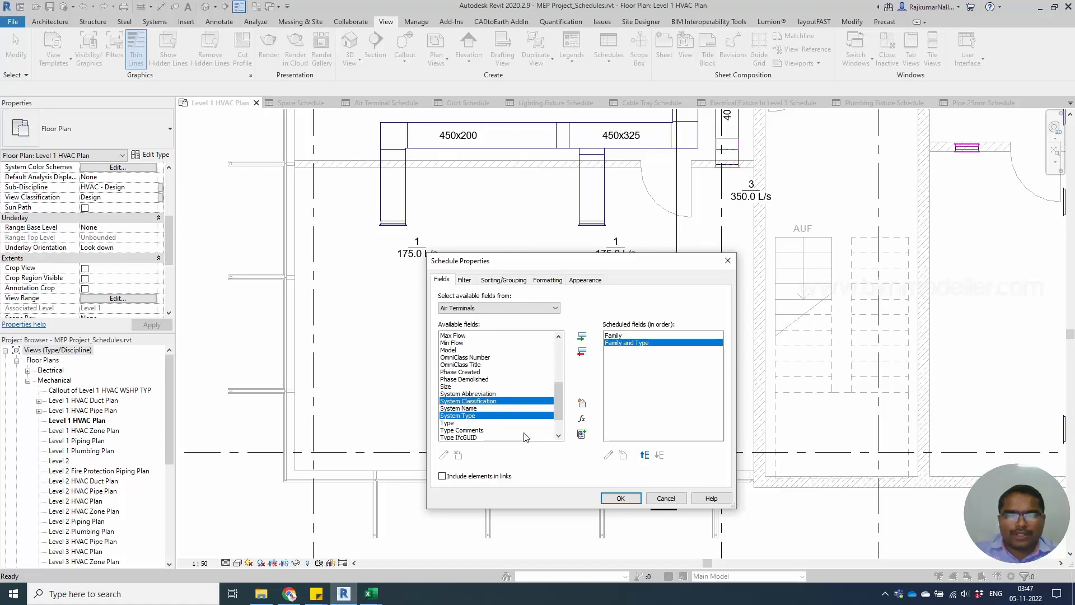
{"action": "left_click", "coordinate": [582, 336]}
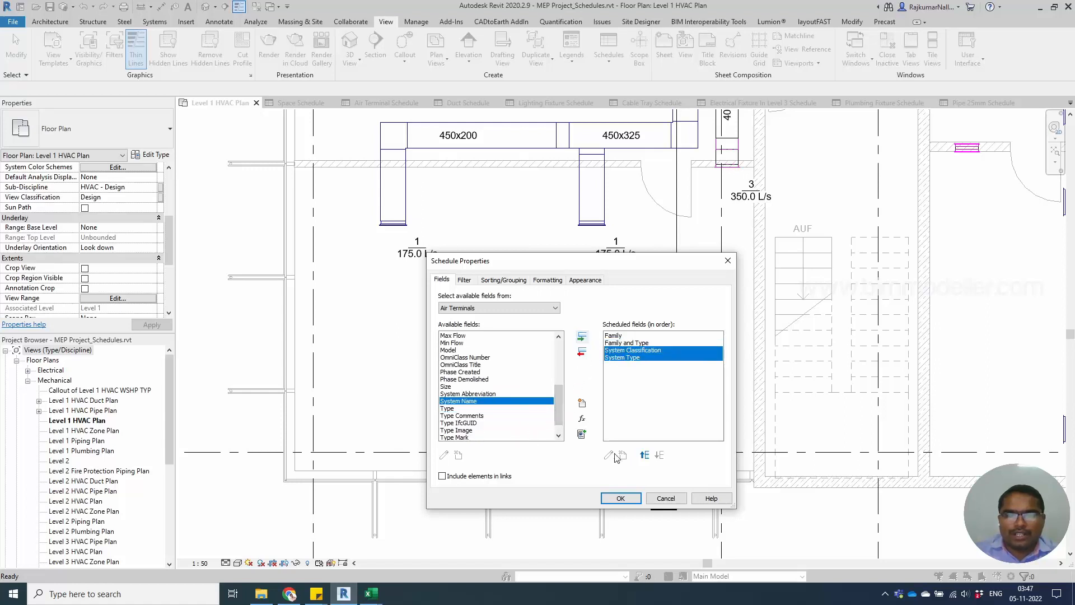
{"action": "left_click", "coordinate": [621, 498]}
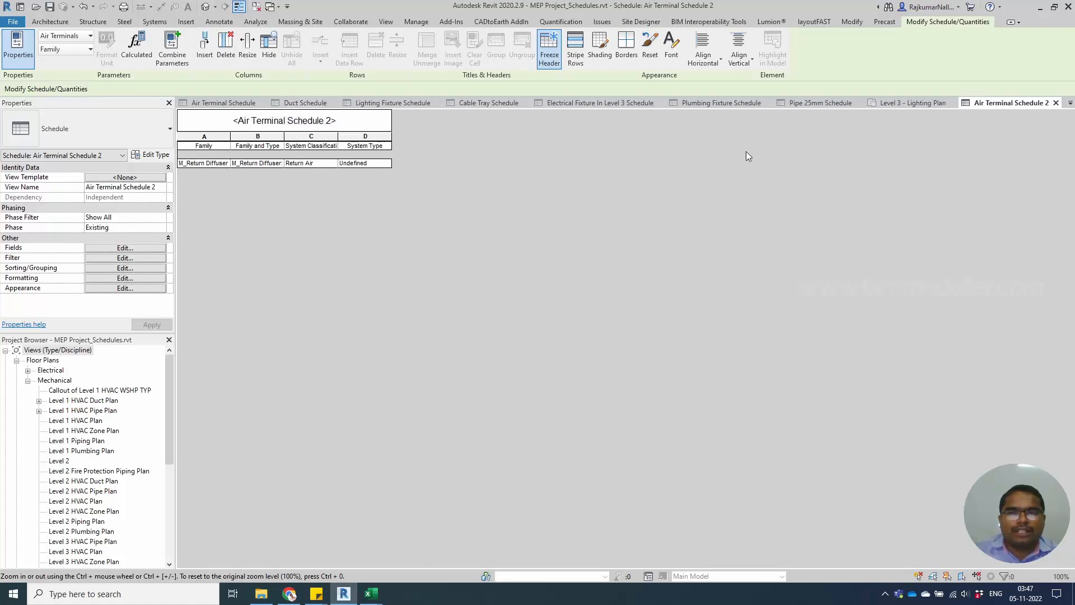
Close the Pipe 25mm Schedule and Cable Tray Schedule views and return to the Level 1 HVAC Plan
{"action": "middle_click", "coordinate": [818, 103]}
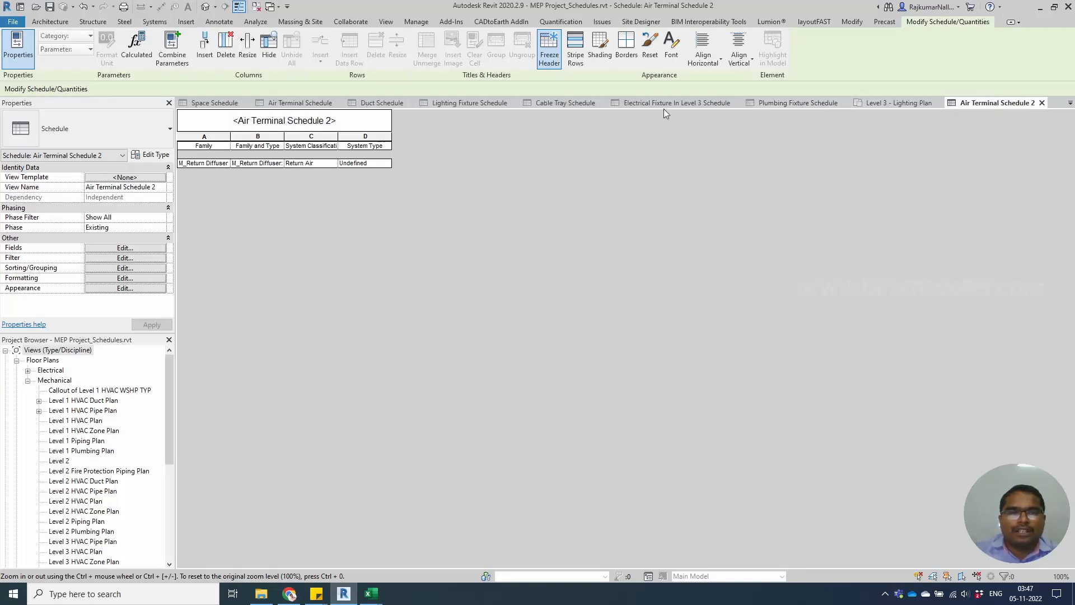
{"action": "left_click", "coordinate": [202, 104]}
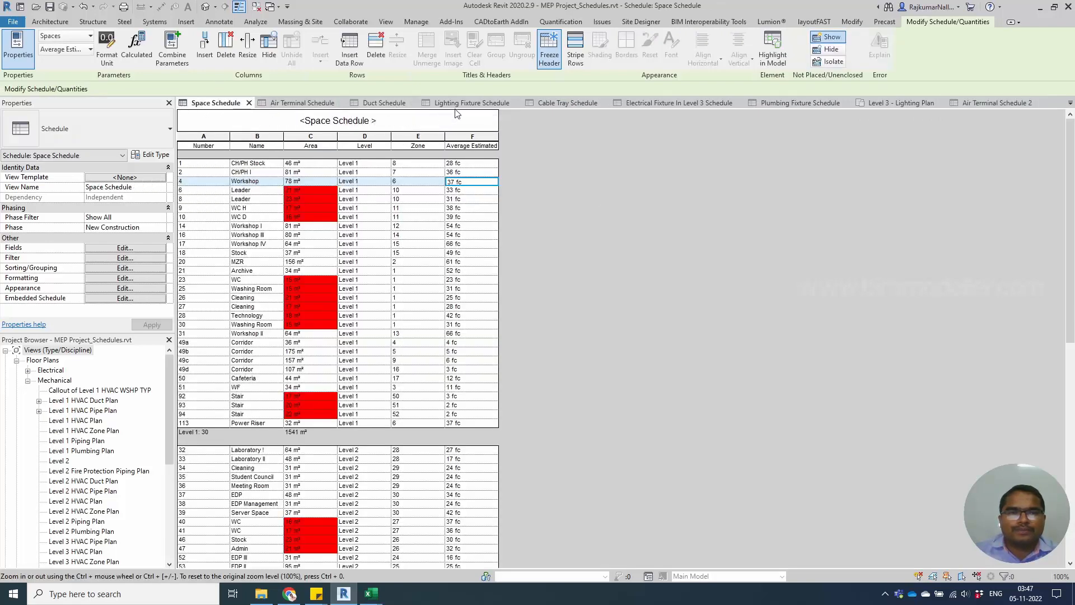
{"action": "left_click", "coordinate": [605, 104]}
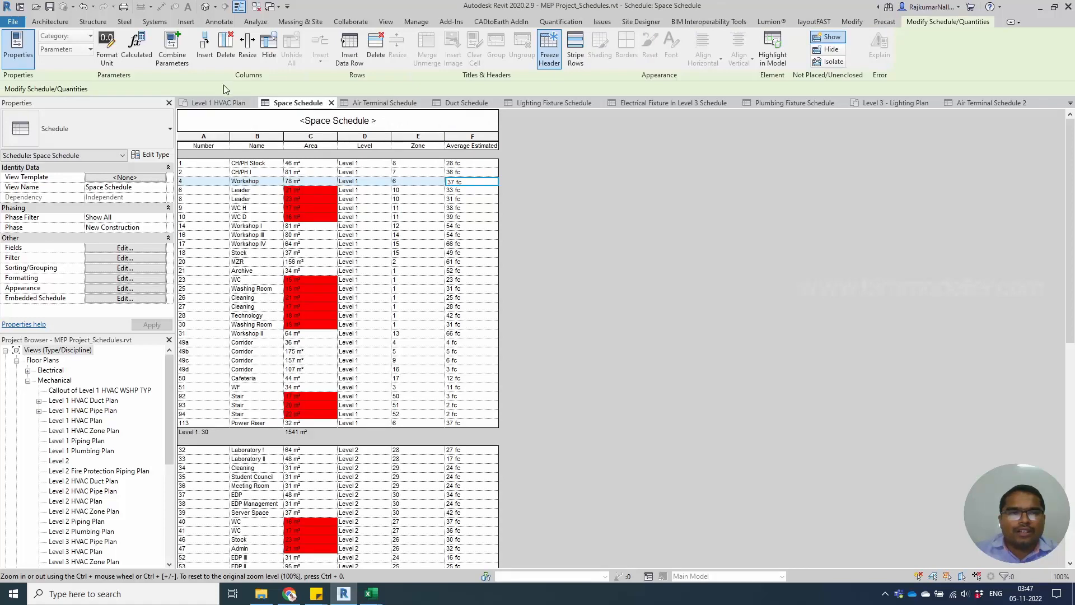
{"action": "left_click", "coordinate": [222, 103]}
Copy the return diffuser to two further spots in the same room and check Air Terminal Schedule 2
{"action": "left_click", "coordinate": [506, 411]}
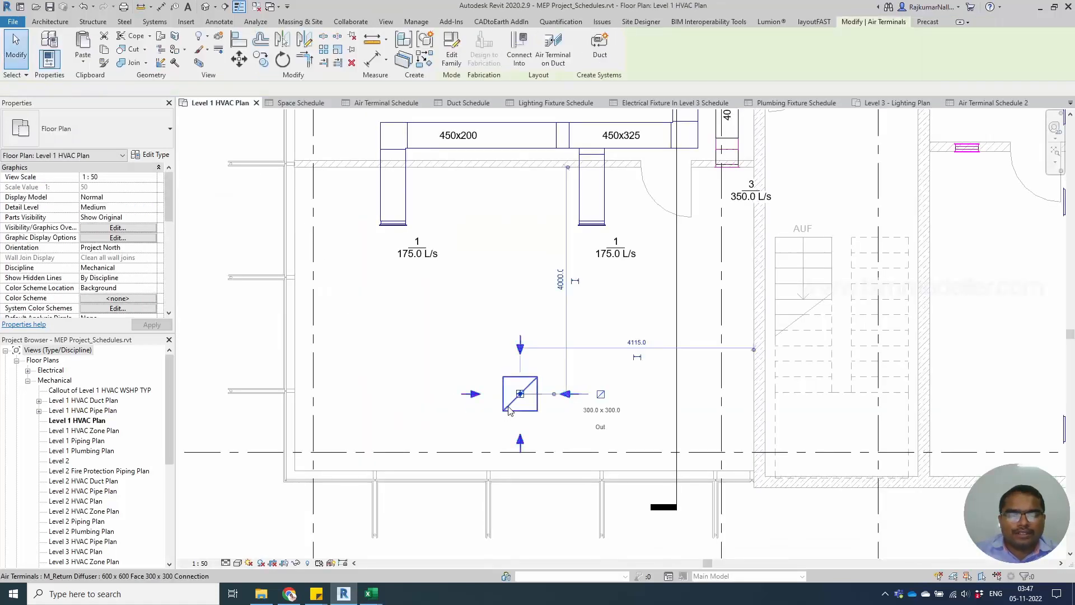
{"action": "key", "text": "c"}
{"action": "key", "text": "o"}
{"action": "left_click", "coordinate": [510, 406]}
{"action": "left_click", "coordinate": [419, 338]}
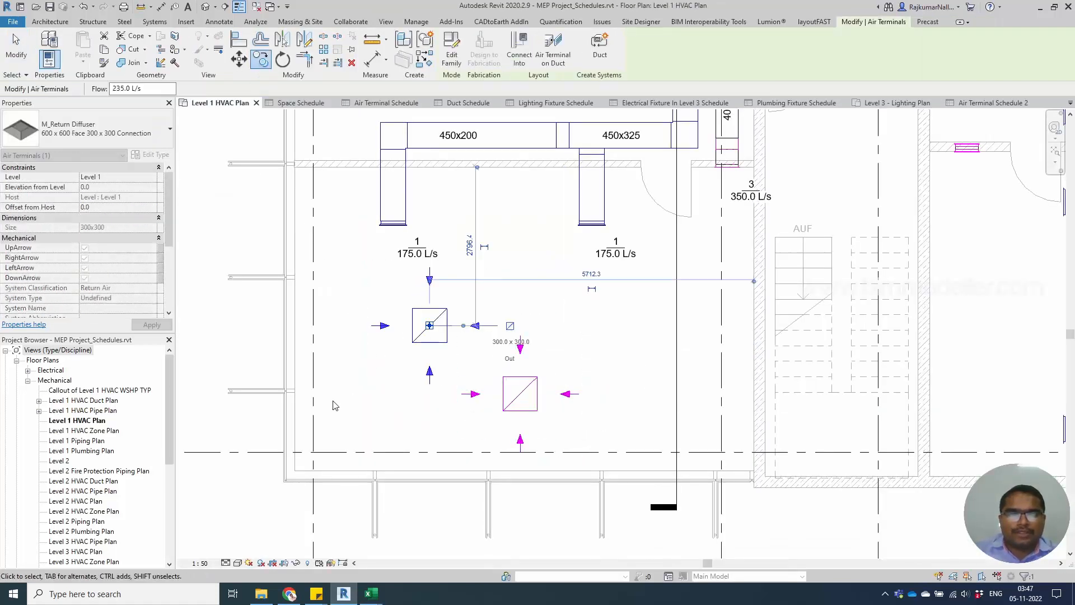
{"action": "key", "text": "Escape"}
{"action": "left_click", "coordinate": [433, 344]}
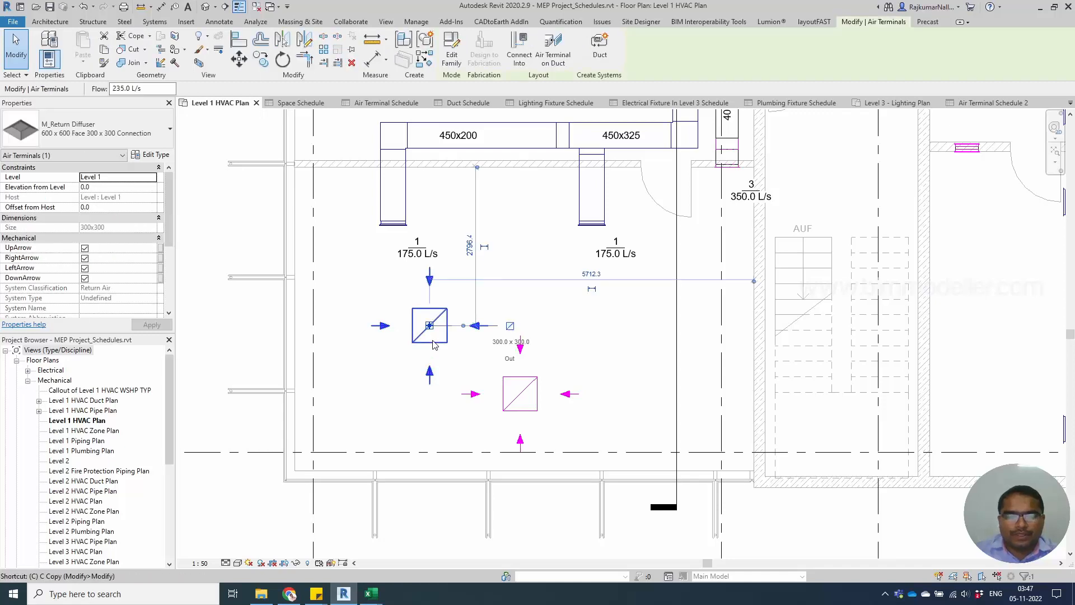
{"action": "left_click_drag", "start_coordinate": [439, 343], "coordinate": [387, 419], "text": "ctrl"}
{"action": "key", "text": "Escape"}
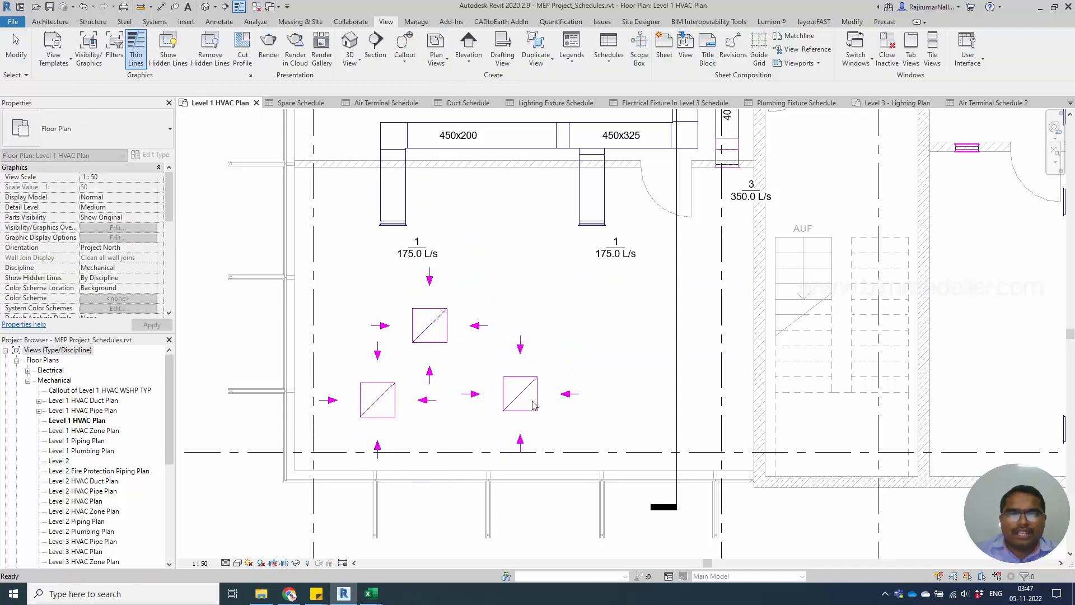
{"action": "left_click", "coordinate": [526, 393]}
{"action": "key", "text": "Escape"}
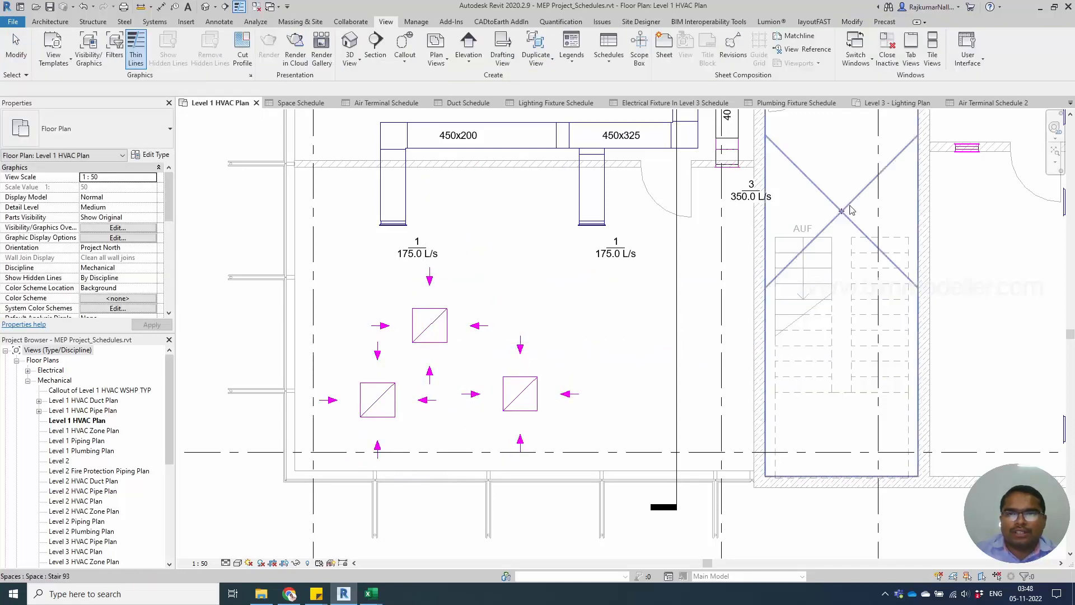
{"action": "left_click", "coordinate": [980, 103]}
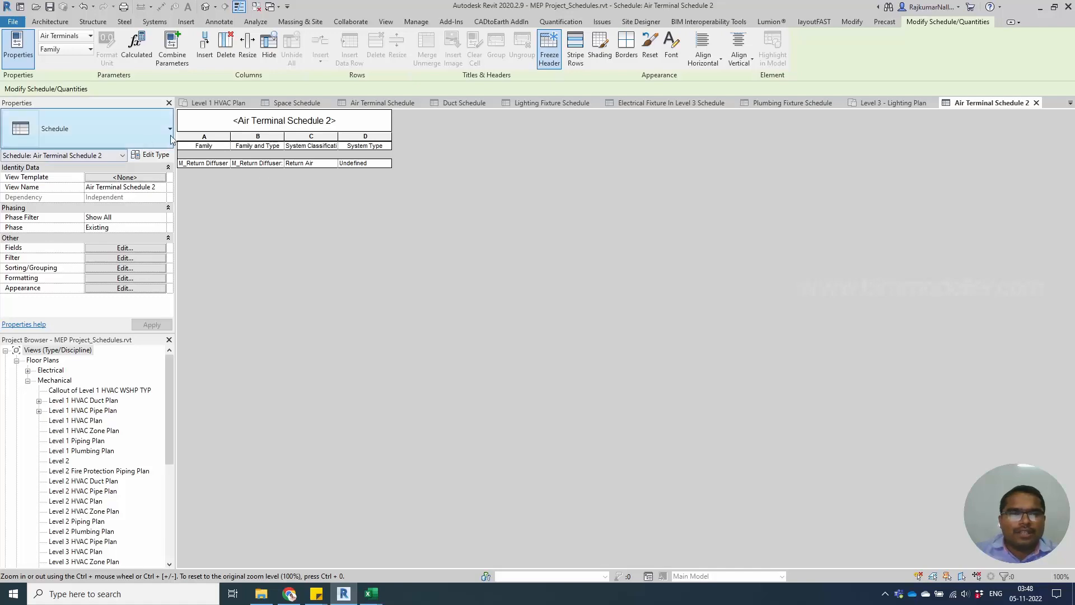
Back in the Level 1 HVAC Plan, try to change Phase Created to Existing for both copied return diffusers
{"action": "left_click", "coordinate": [220, 103]}
{"action": "left_click", "coordinate": [418, 342]}
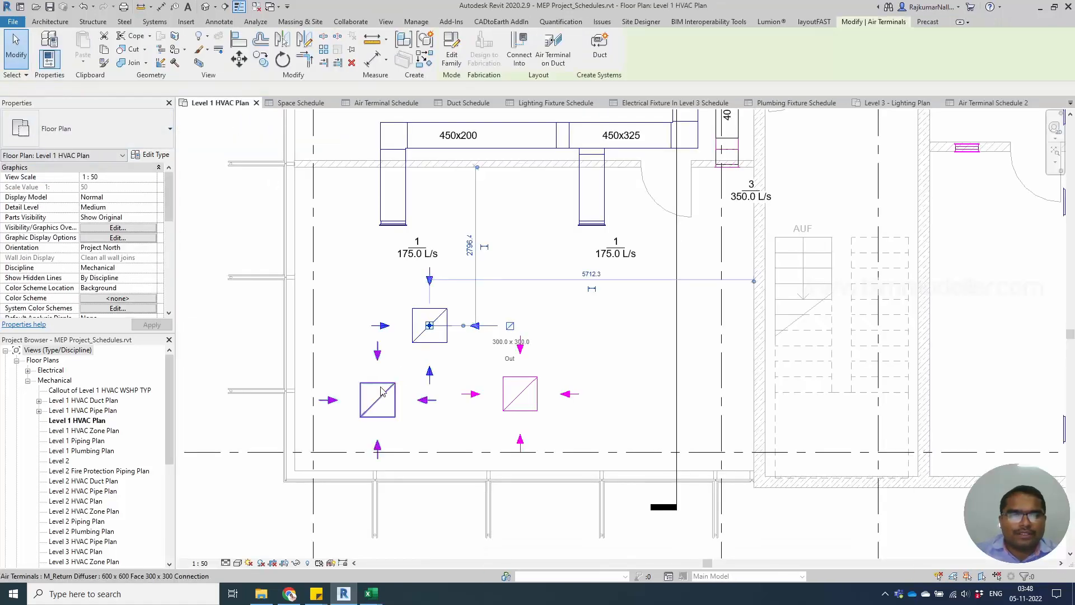
{"action": "left_click", "coordinate": [378, 396], "text": "ctrl"}
{"action": "scroll", "coordinate": [87, 261], "scroll_direction": "down", "scroll_amount": 4}
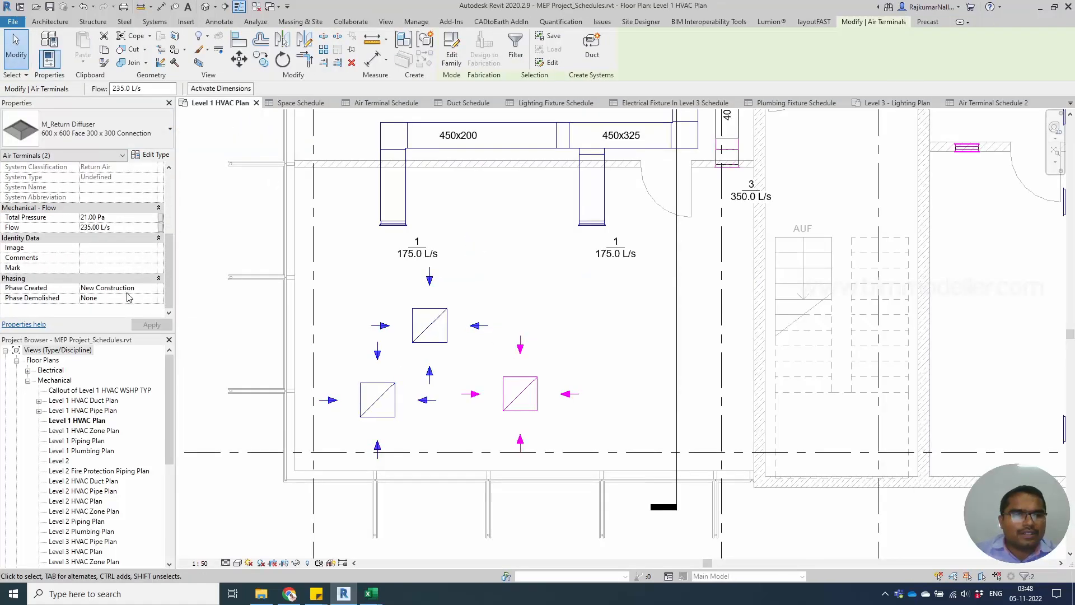
{"action": "left_click", "coordinate": [156, 288]}
{"action": "left_click", "coordinate": [151, 288]}
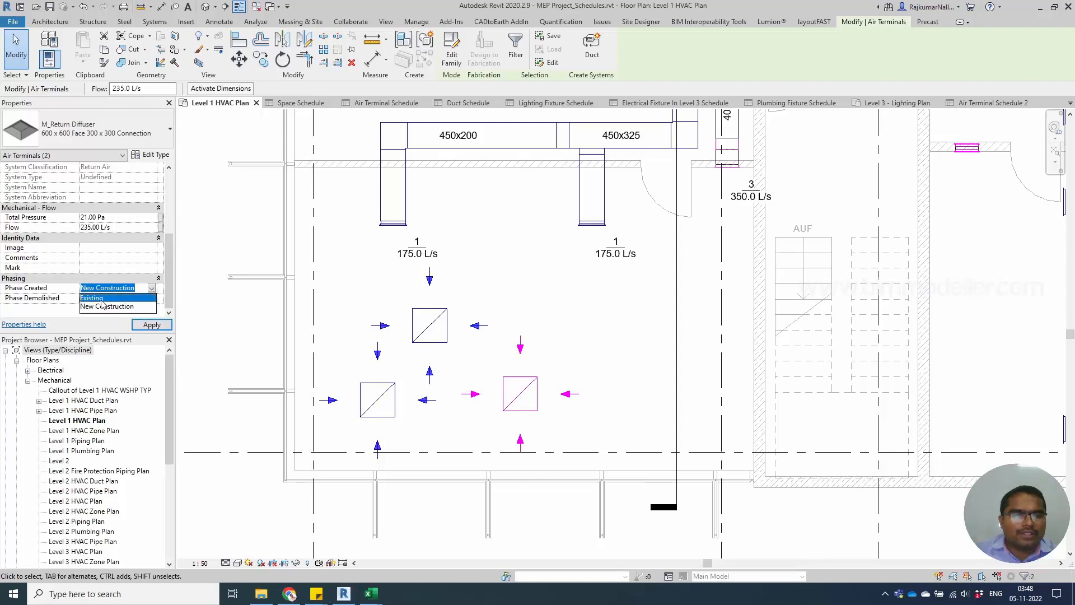
{"action": "left_click", "coordinate": [109, 298]}
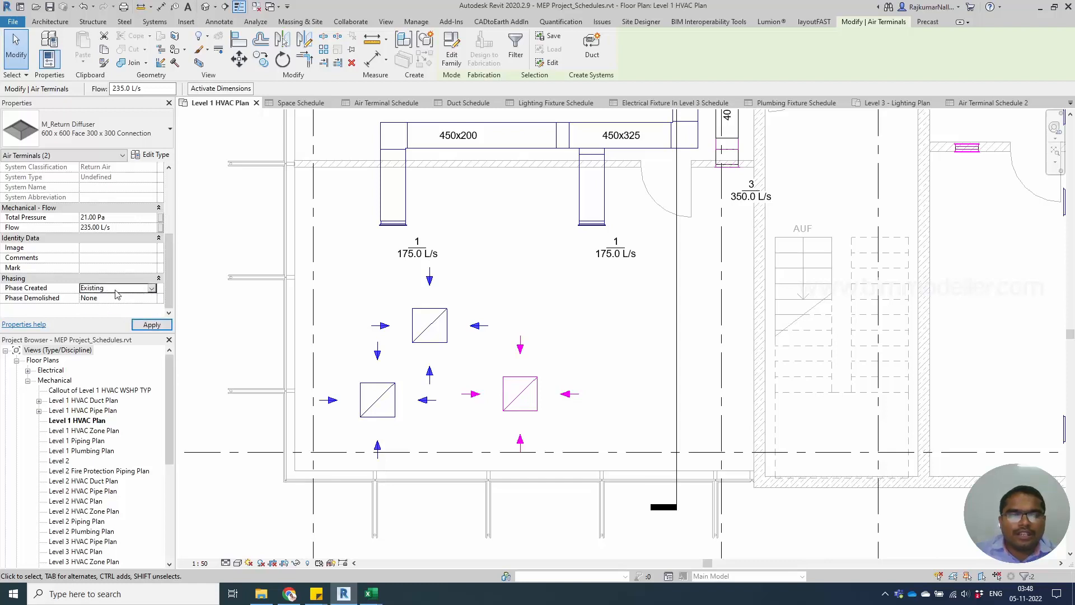
{"action": "key", "text": "Escape"}
{"action": "key", "text": "Escape"}
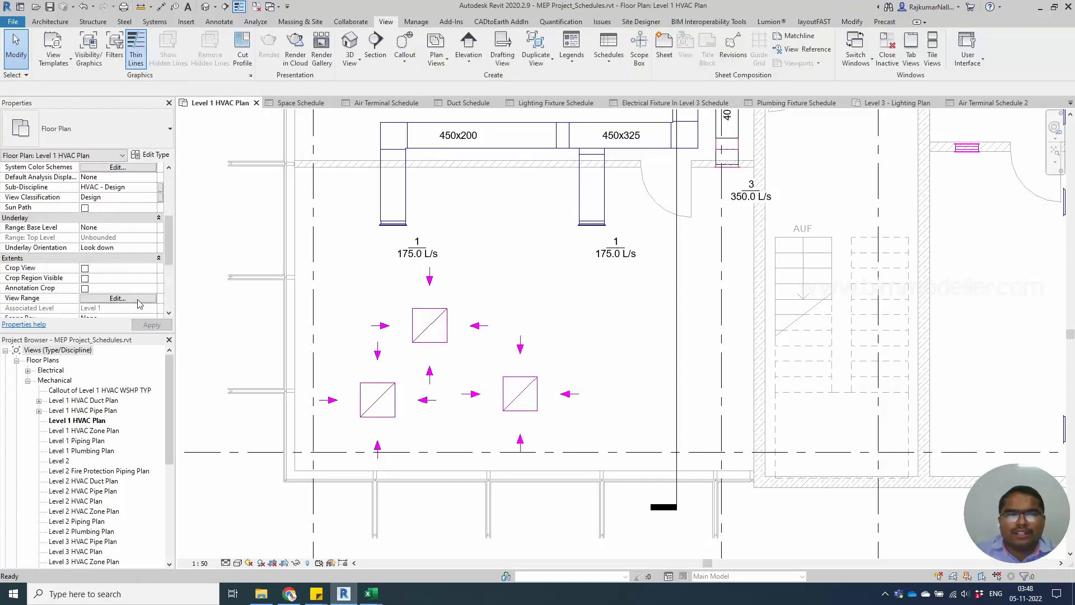
Reselect the two copied return diffusers and set their Phase Created to Existing
{"action": "left_click", "coordinate": [425, 343]}
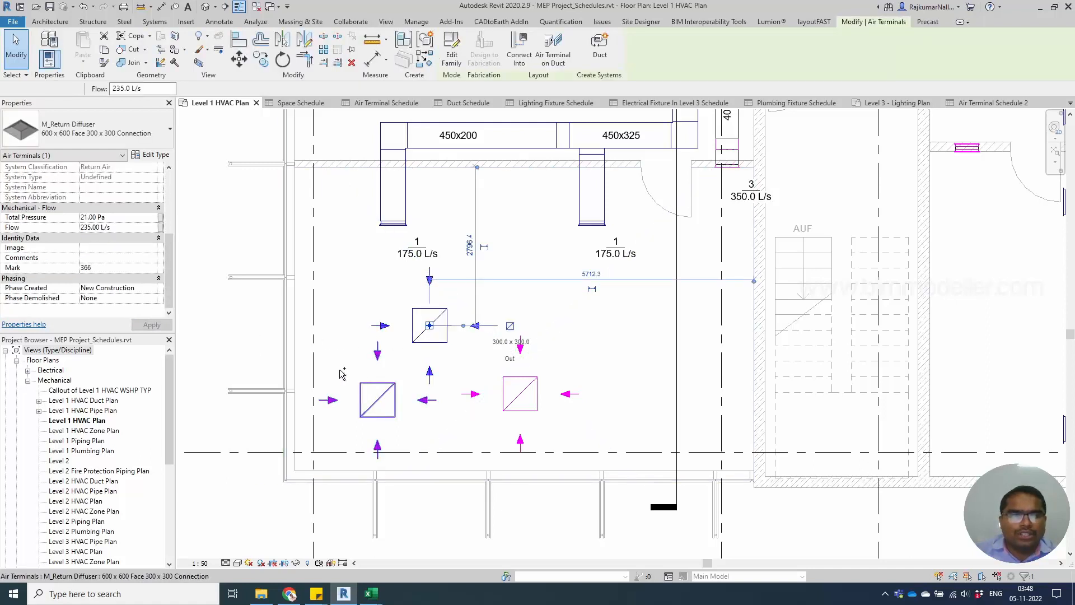
{"action": "left_click", "coordinate": [375, 388], "text": "ctrl"}
{"action": "left_click", "coordinate": [118, 288]}
{"action": "left_click", "coordinate": [120, 298]}
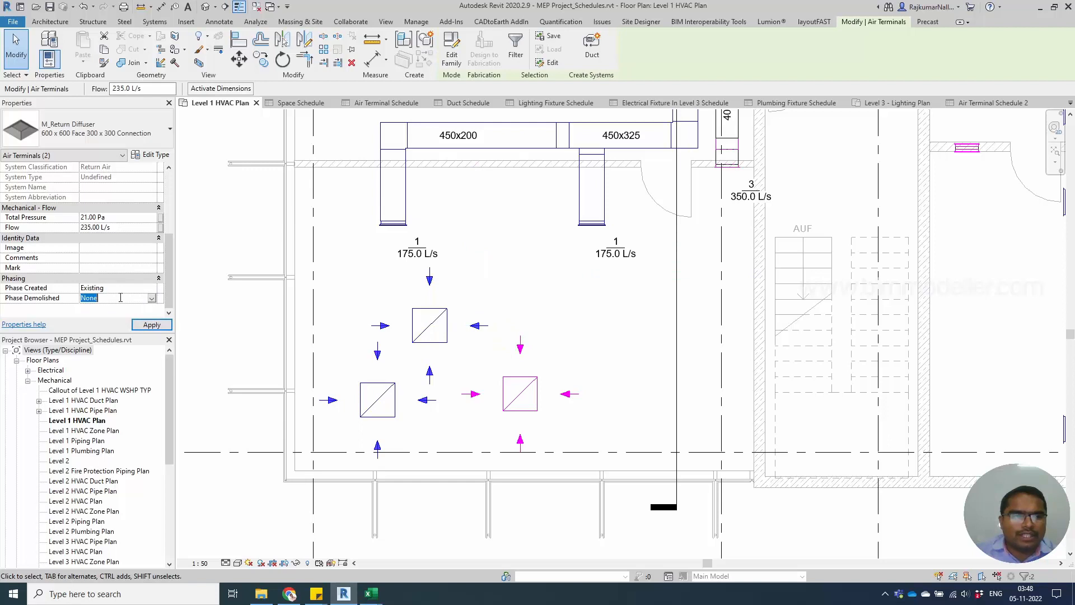
{"action": "key", "text": "Escape"}
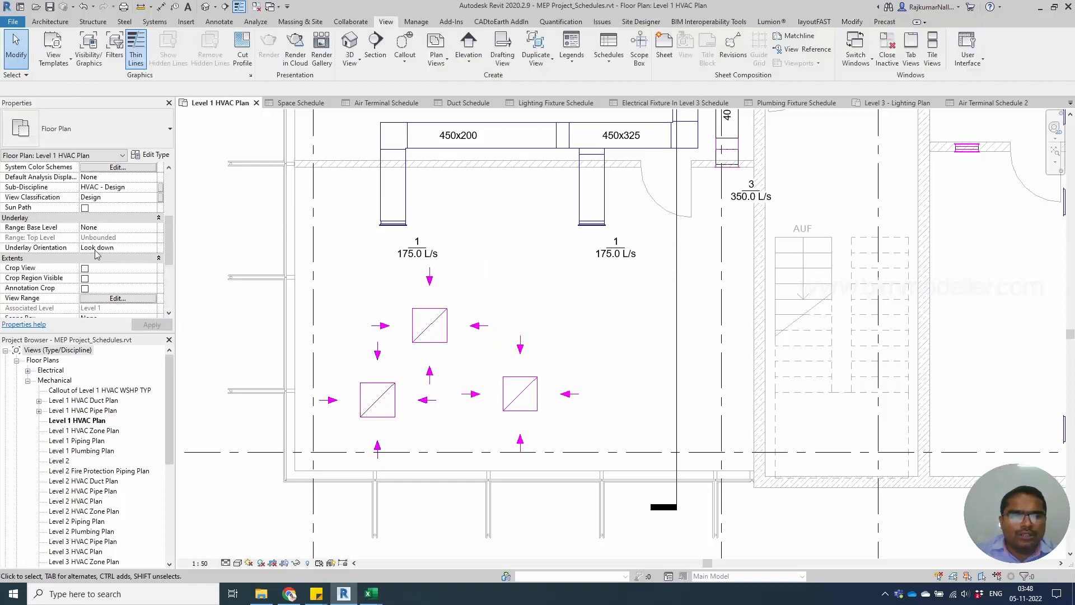
Examine the phasing settings of the Level 1 HVAC Plan view, choosing New Construction as its Phase
{"action": "scroll", "coordinate": [99, 255], "scroll_direction": "down", "scroll_amount": 4}
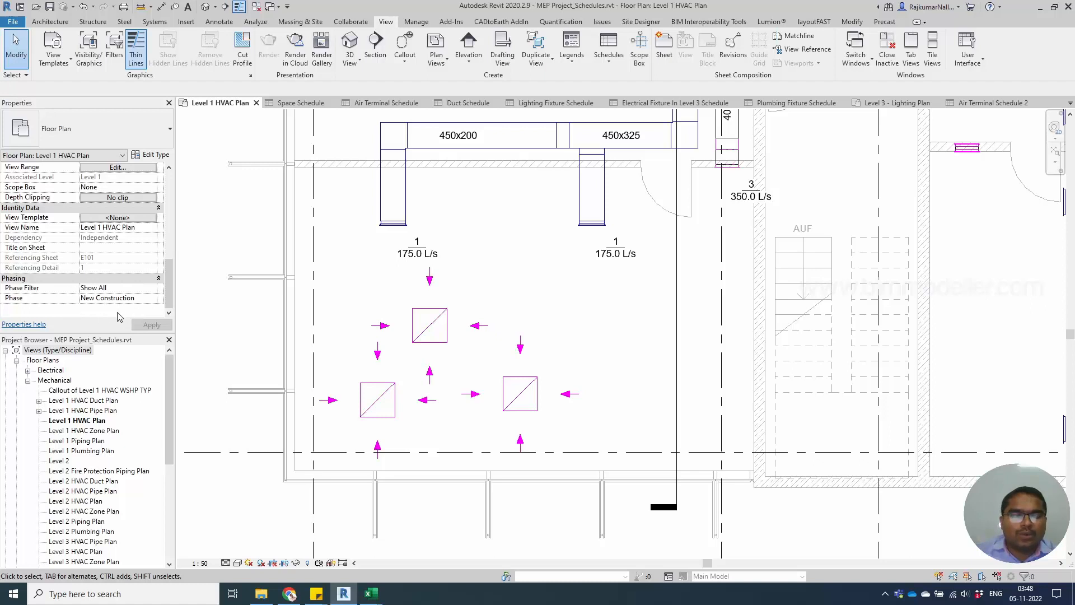
{"action": "left_click", "coordinate": [152, 300]}
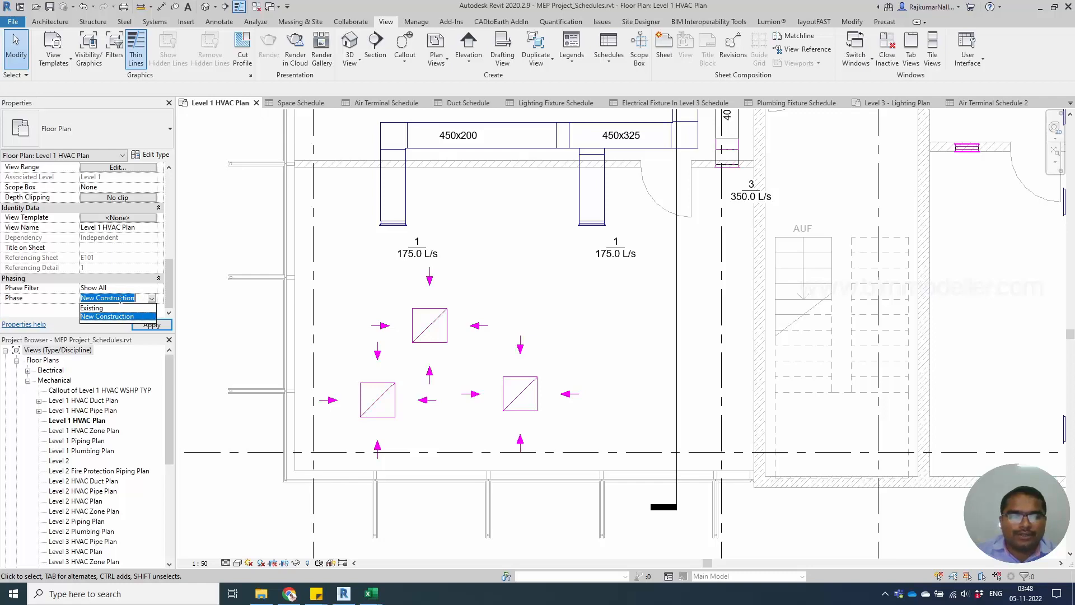
{"action": "left_click", "coordinate": [112, 316]}
{"action": "left_click", "coordinate": [454, 362]}
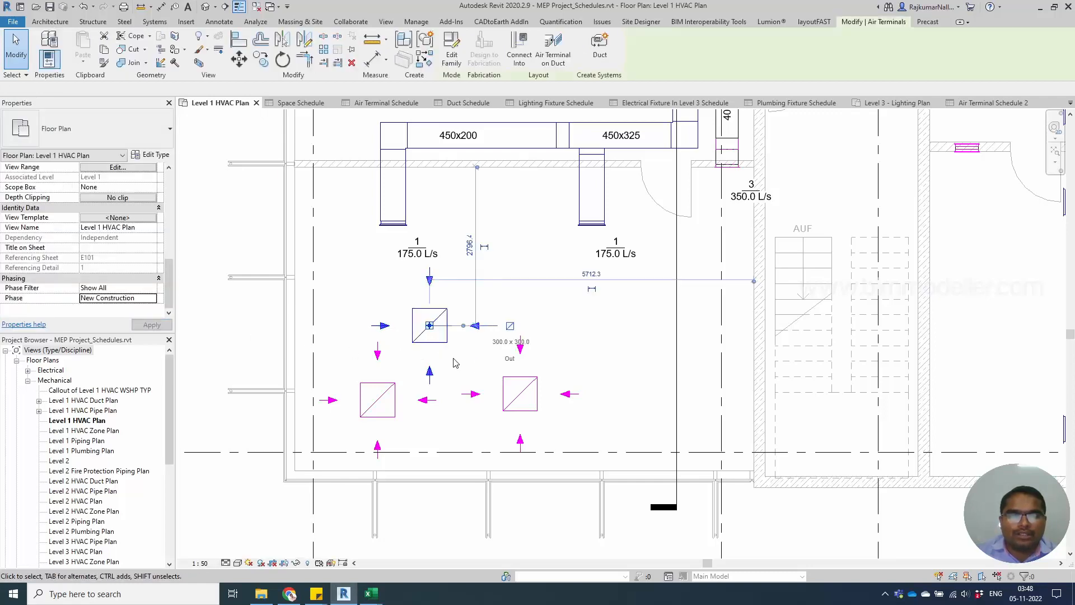
{"action": "left_click", "coordinate": [482, 387]}
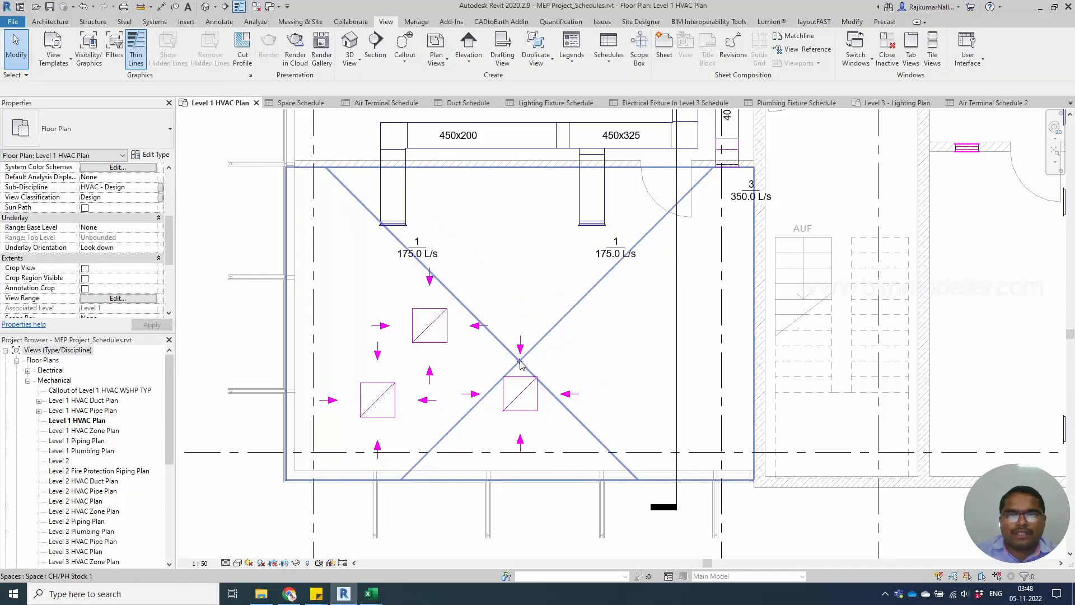
Compare Air Terminal Schedule 2 with Air Terminal Schedule, examining their phase settings, listed terminals and the latter's fields
{"action": "left_click", "coordinate": [984, 103]}
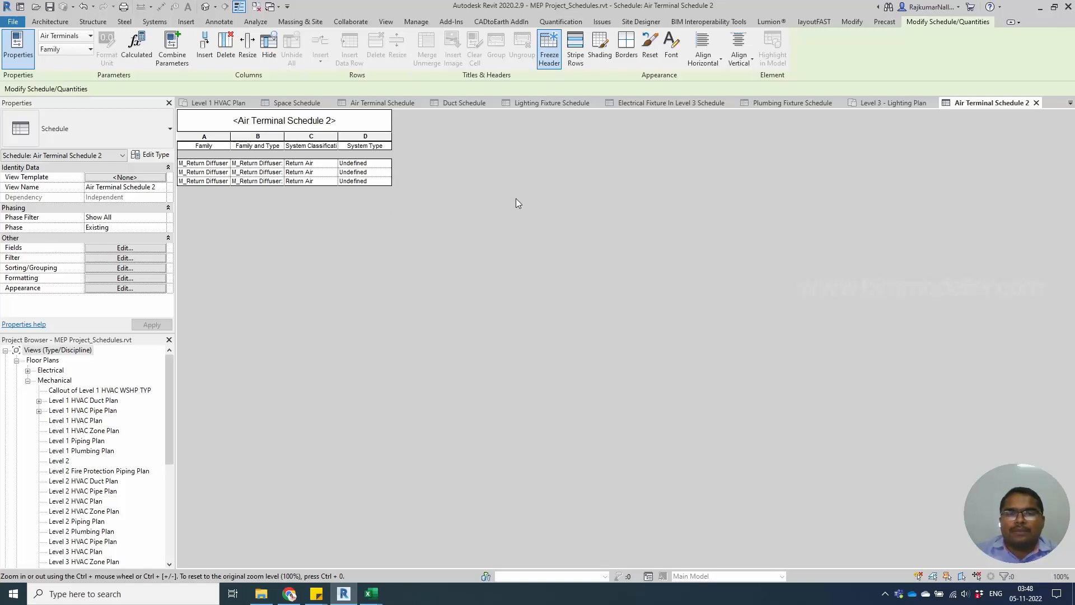
{"action": "left_click", "coordinate": [395, 104]}
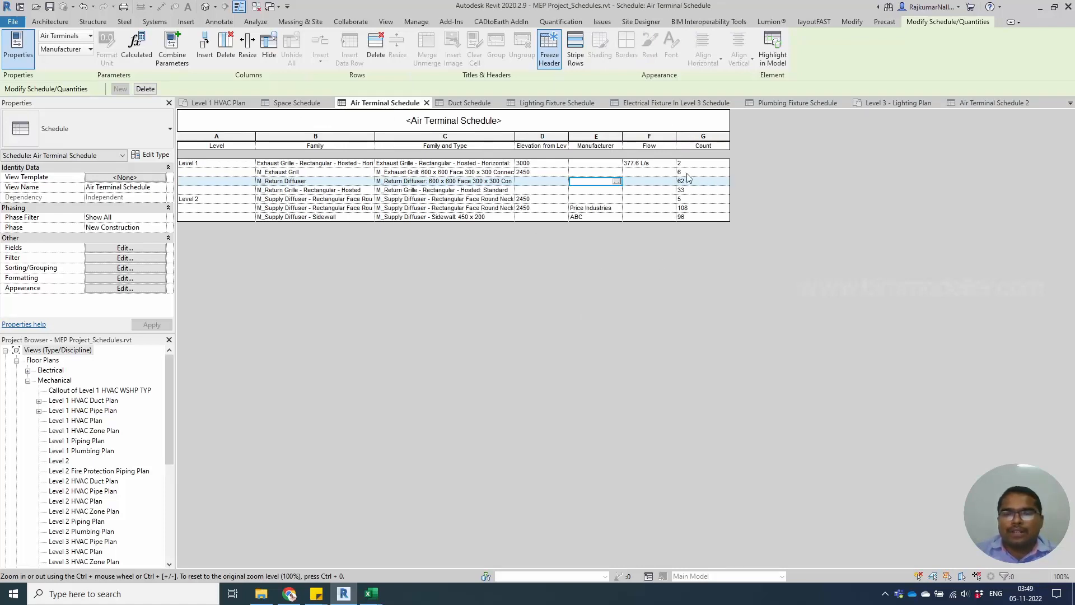
{"action": "left_click", "coordinate": [127, 251]}
{"action": "key", "text": "Escape"}
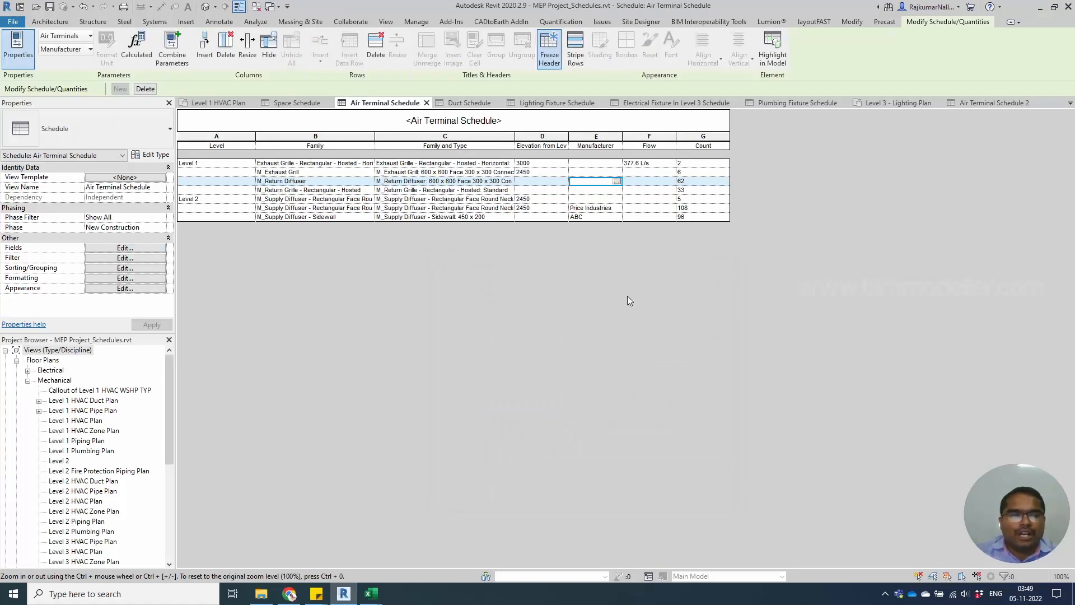
{"action": "left_click", "coordinate": [979, 103]}
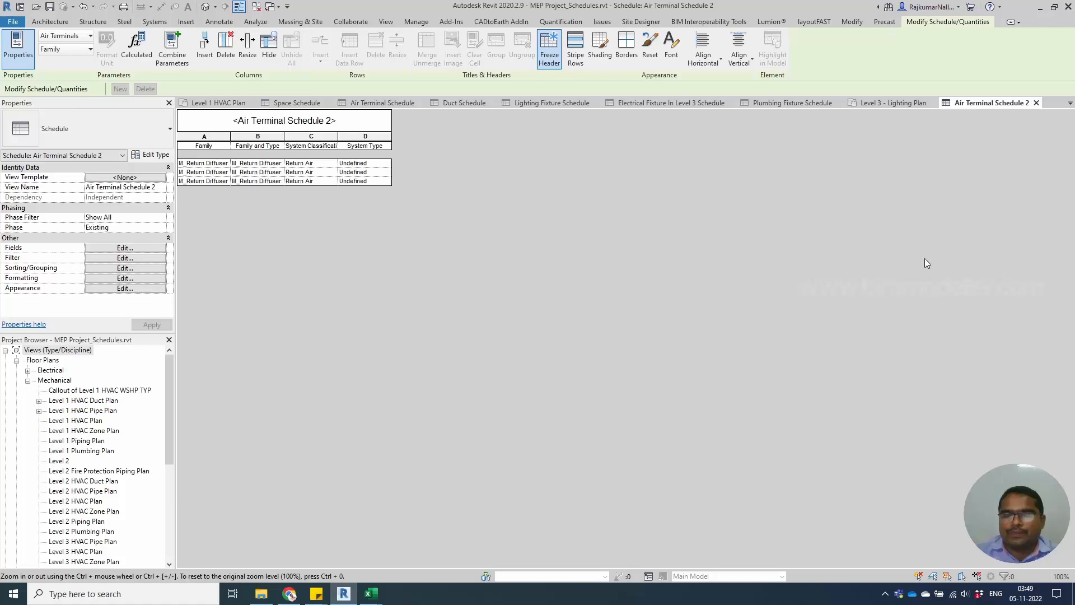
Turn on striped rows for the Duct Schedule
{"action": "left_click", "coordinate": [447, 103]}
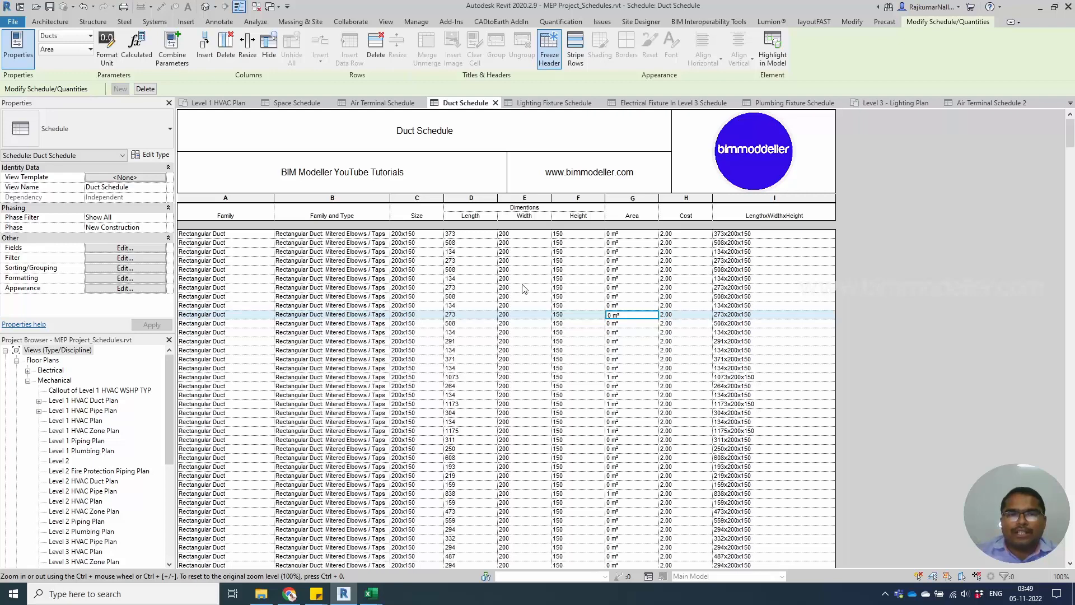
{"action": "left_click", "coordinate": [576, 46]}
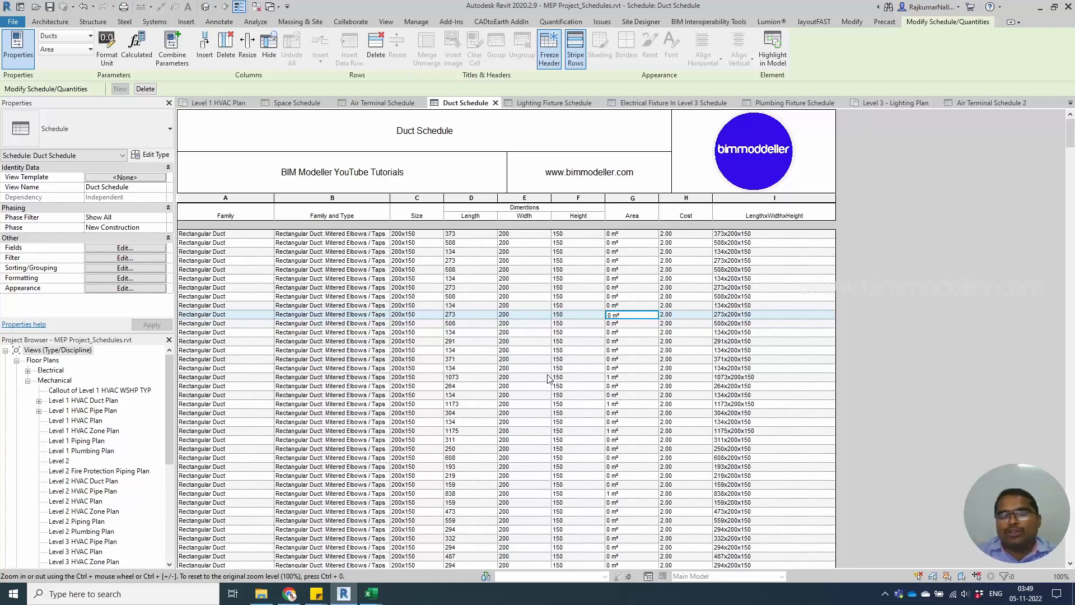
{"action": "left_click", "coordinate": [657, 102]}
{"action": "left_click", "coordinate": [469, 101]}
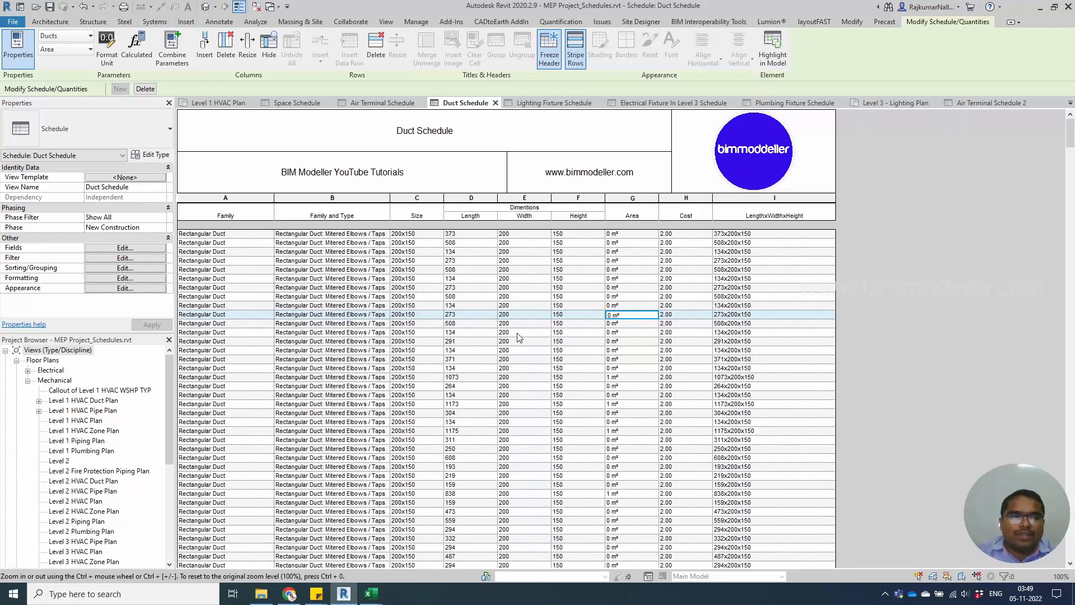
Create a view template from the Duct Schedule and name it "Duct schedule"
{"action": "scroll", "coordinate": [111, 412], "scroll_direction": "down", "scroll_amount": 6}
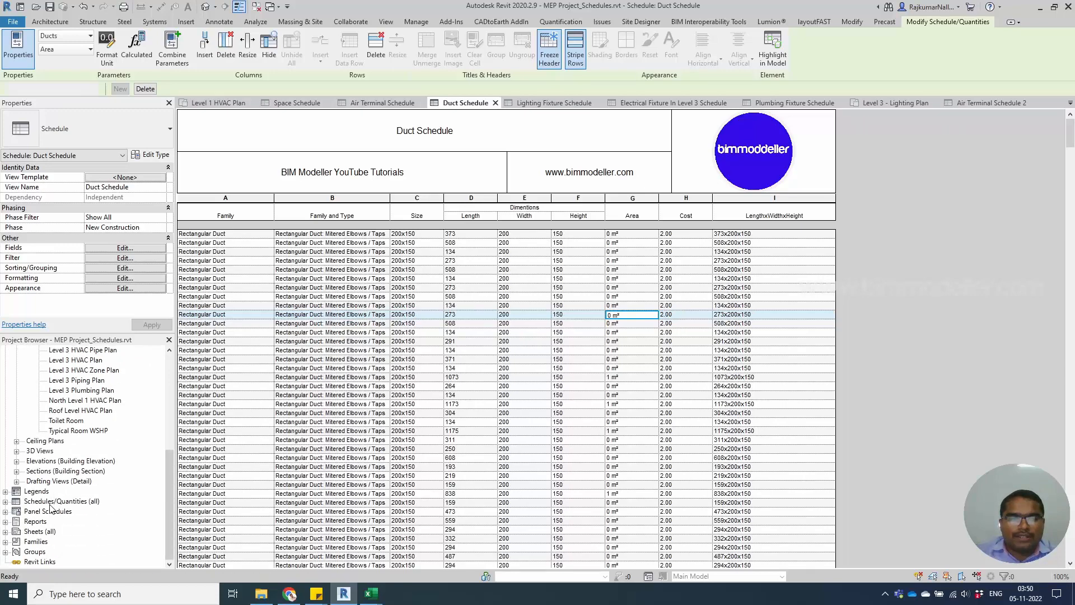
{"action": "double_click", "coordinate": [51, 503]}
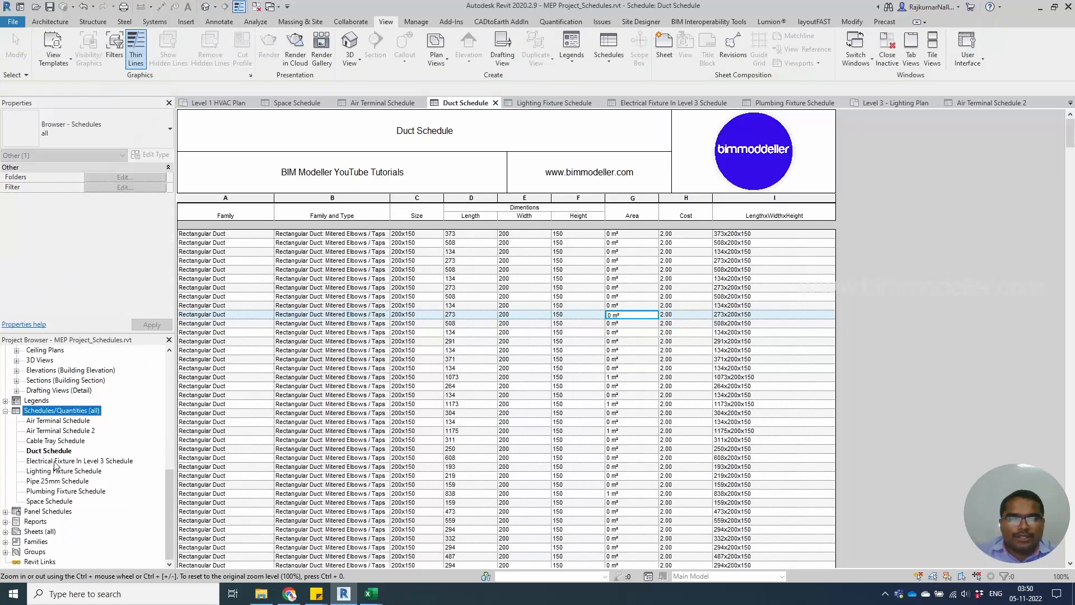
{"action": "left_click", "coordinate": [45, 451]}
{"action": "right_click", "coordinate": [43, 454]}
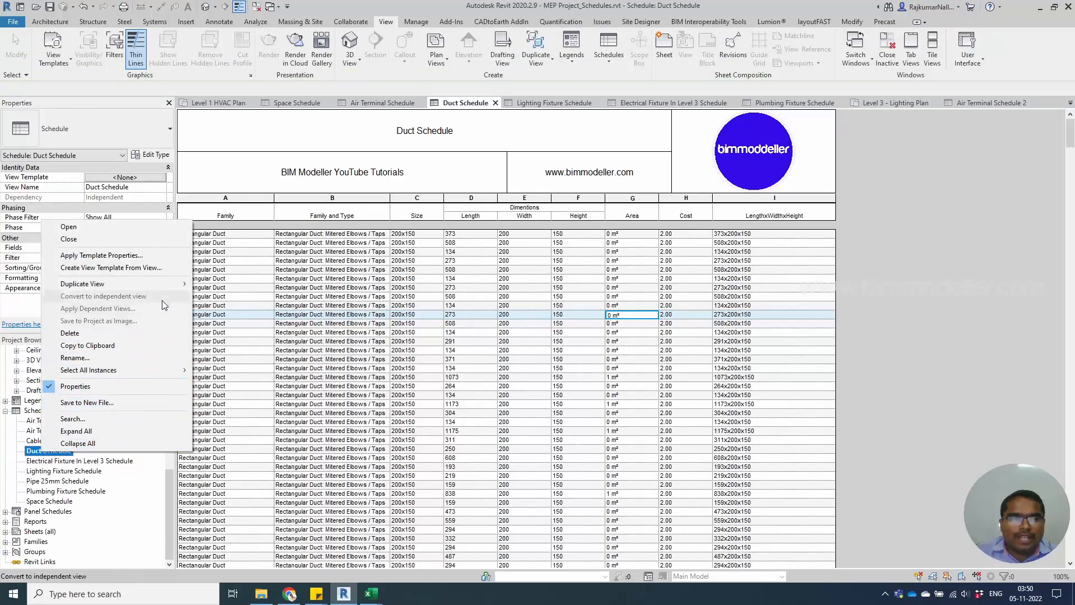
{"action": "left_click", "coordinate": [134, 269]}
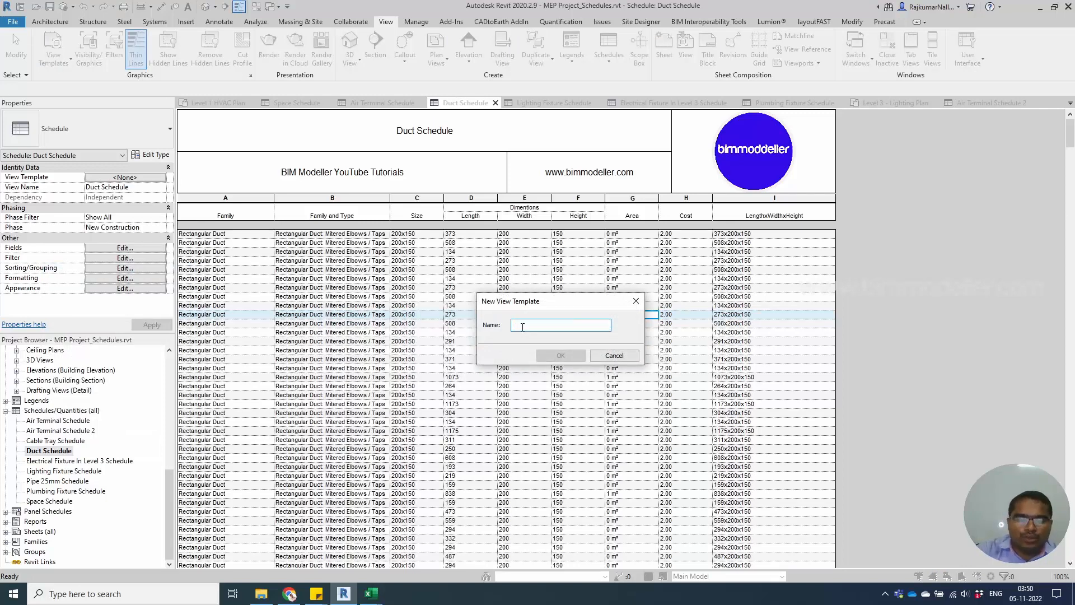
{"action": "type", "text": "Duct "}
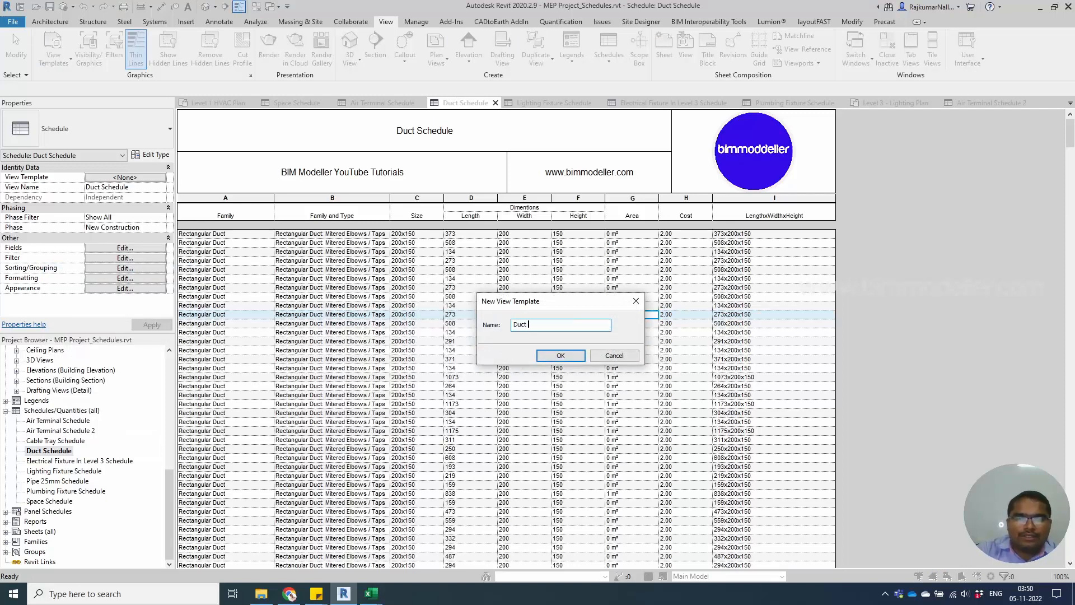
{"action": "type", "text": "schedule"}
{"action": "key", "text": "Return"}
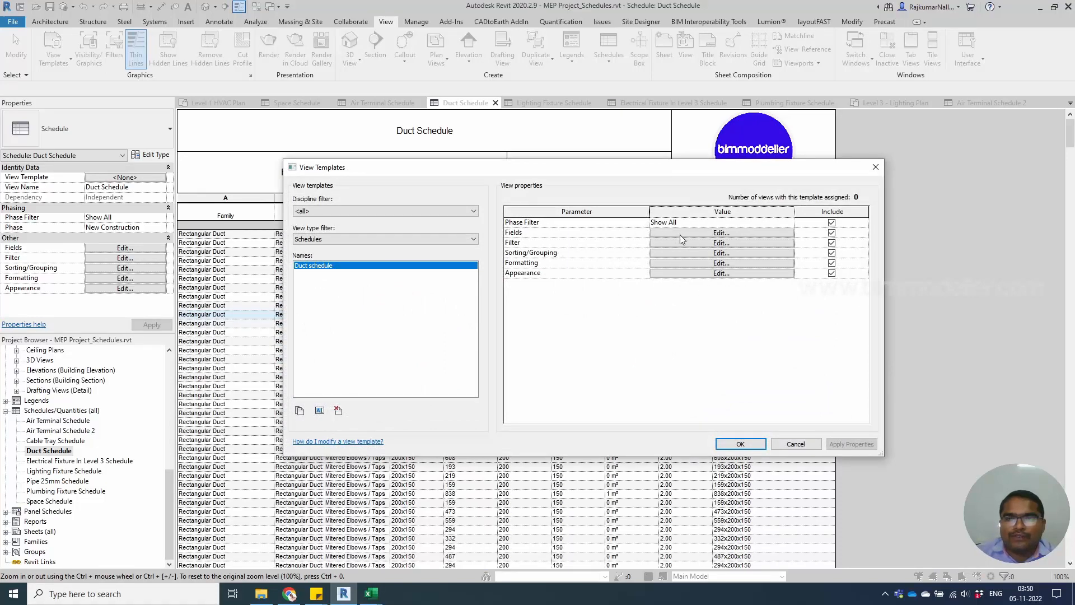
Review the new template's fields, sorting/grouping and formatting settings, and accept the template with all its properties included
{"action": "left_click", "coordinate": [694, 233]}
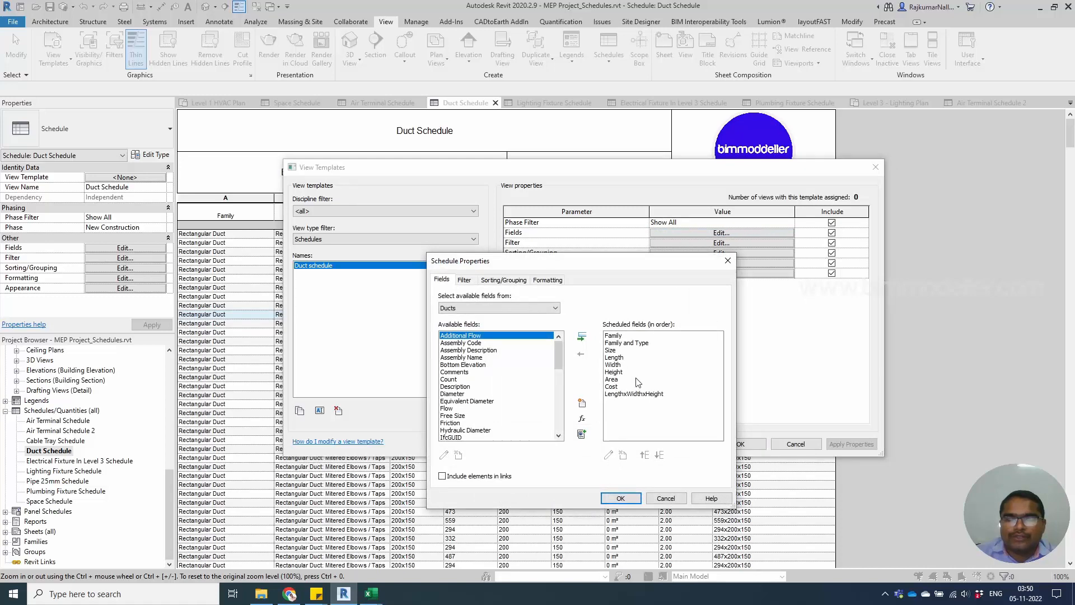
{"action": "left_click", "coordinate": [502, 282]}
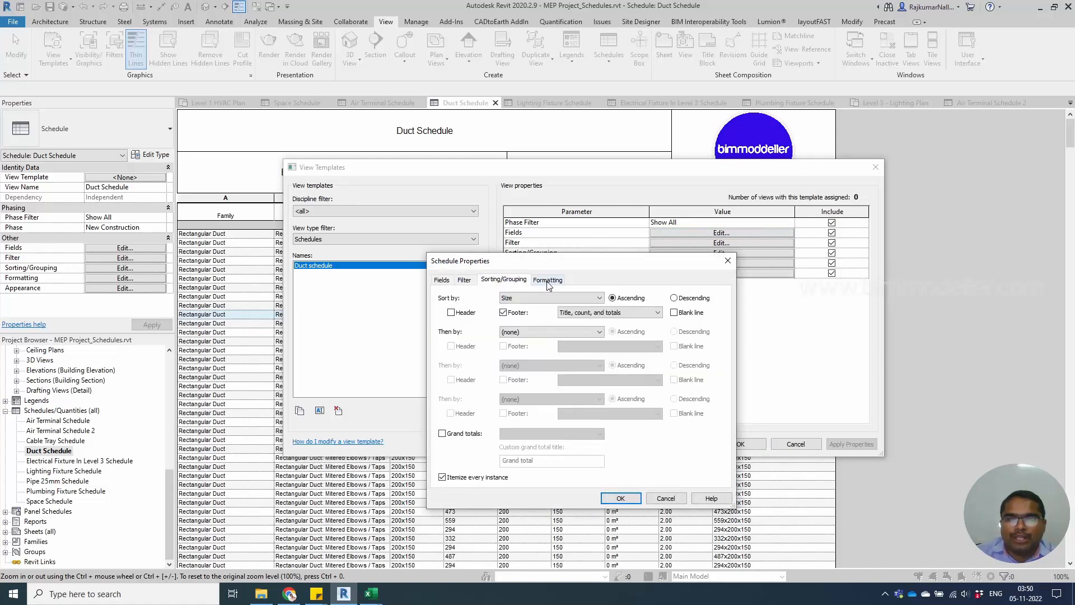
{"action": "left_click", "coordinate": [548, 280]}
{"action": "left_click", "coordinate": [665, 498]}
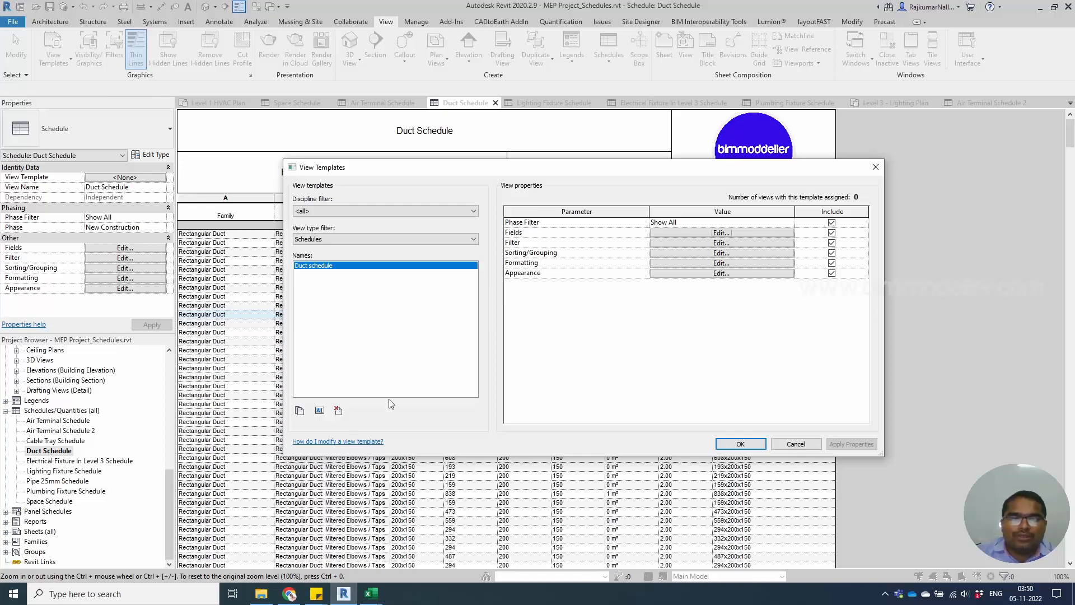
{"action": "left_click", "coordinate": [741, 444]}
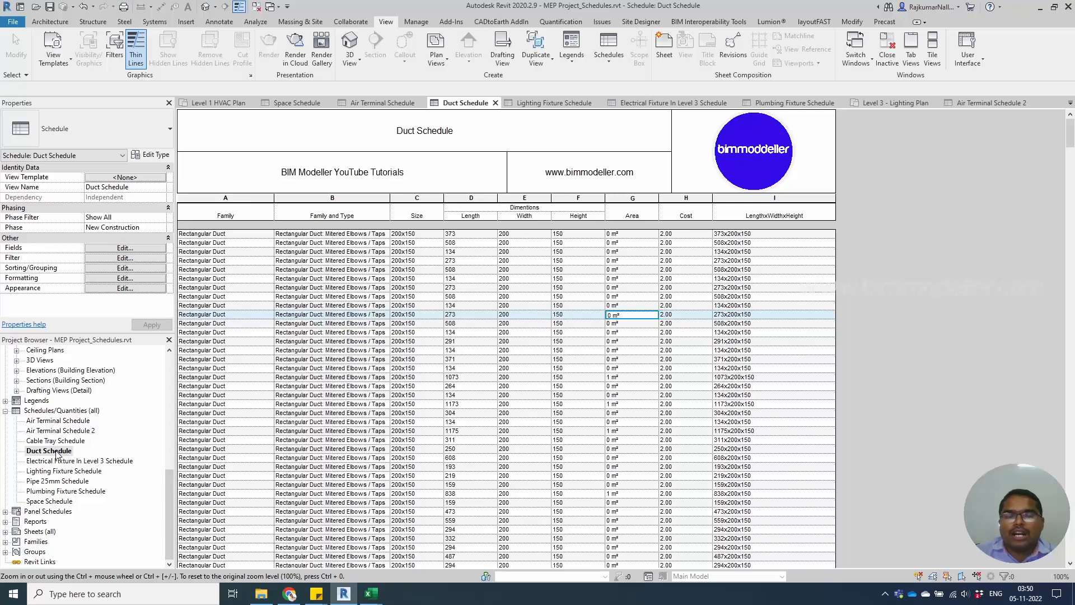
Check the view templates available to the Duct Schedule and its filter settings
{"action": "left_click", "coordinate": [126, 177]}
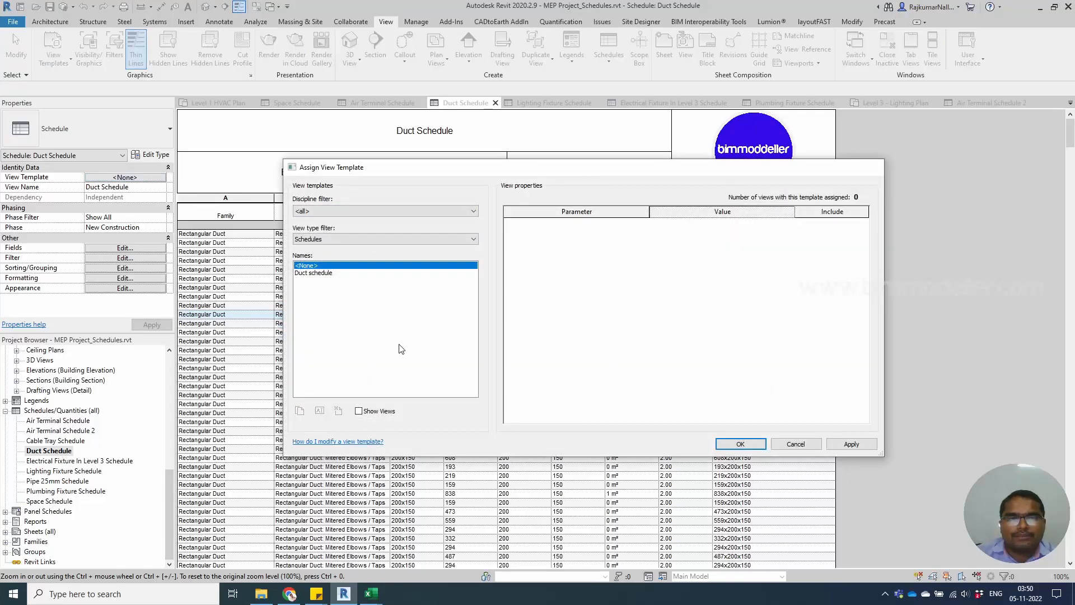
{"action": "key", "text": "Escape"}
{"action": "left_click", "coordinate": [133, 255]}
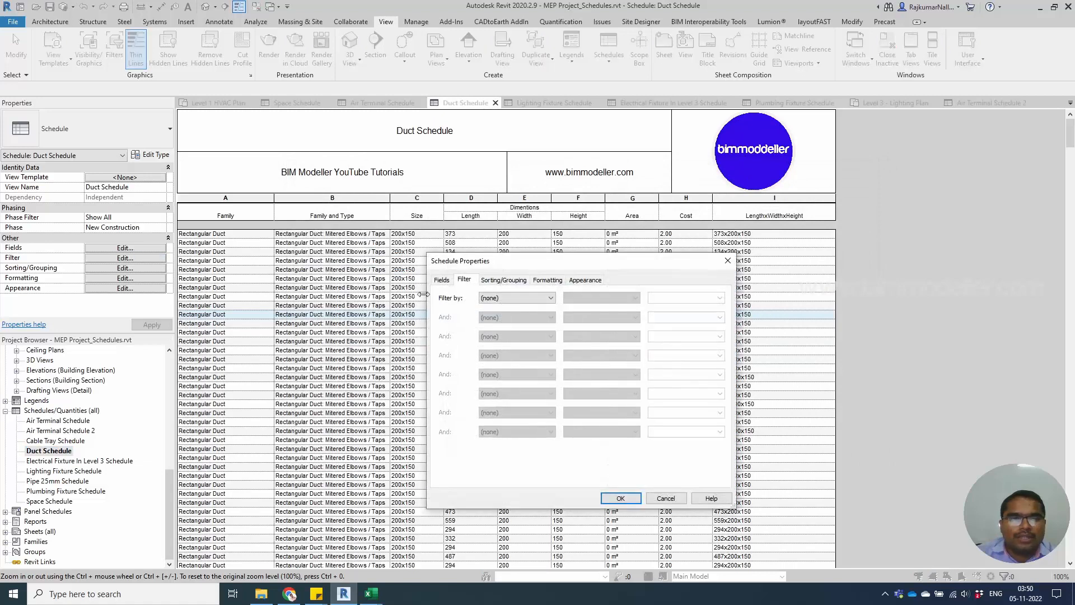
{"action": "key", "text": "Escape"}
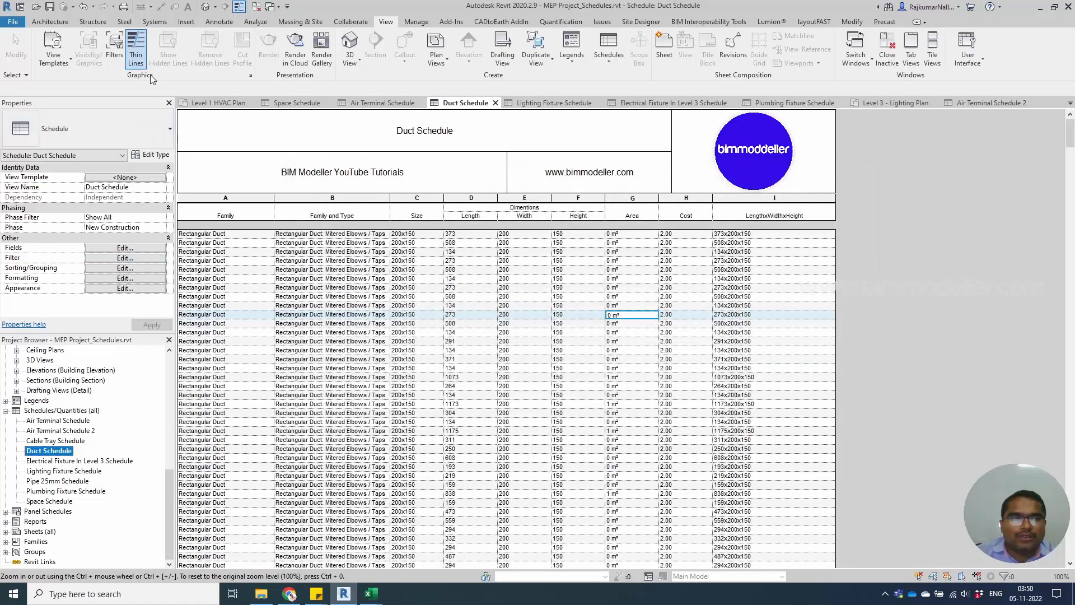
Create a second schedule for the Ducts category in the New Construction phase, with Cost as its only field
{"action": "left_click", "coordinate": [615, 56]}
{"action": "left_click", "coordinate": [615, 87]}
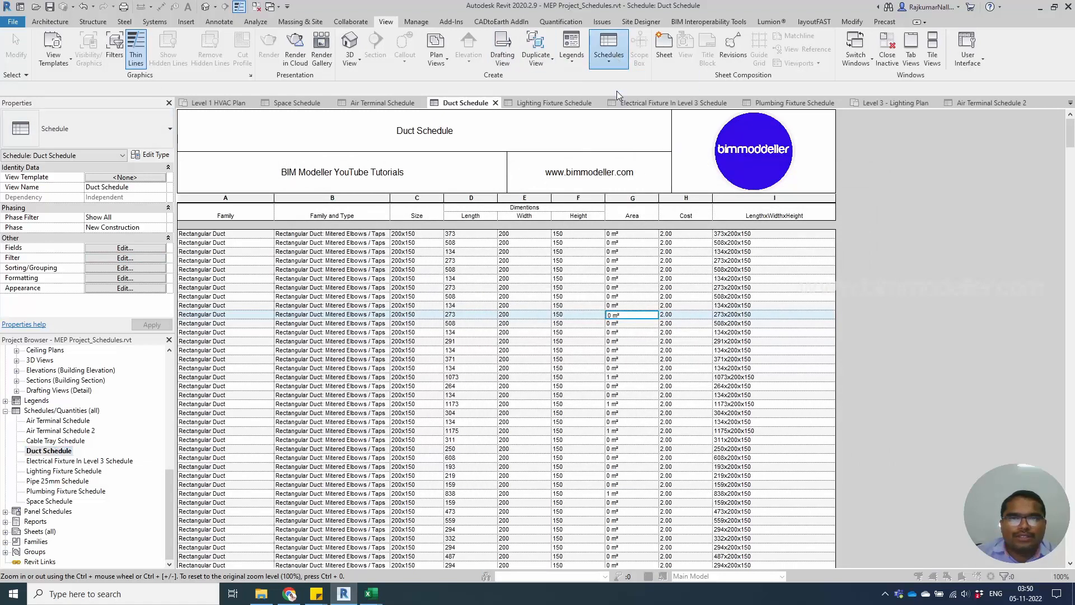
{"action": "left_click", "coordinate": [415, 274]}
{"action": "key", "text": "d"}
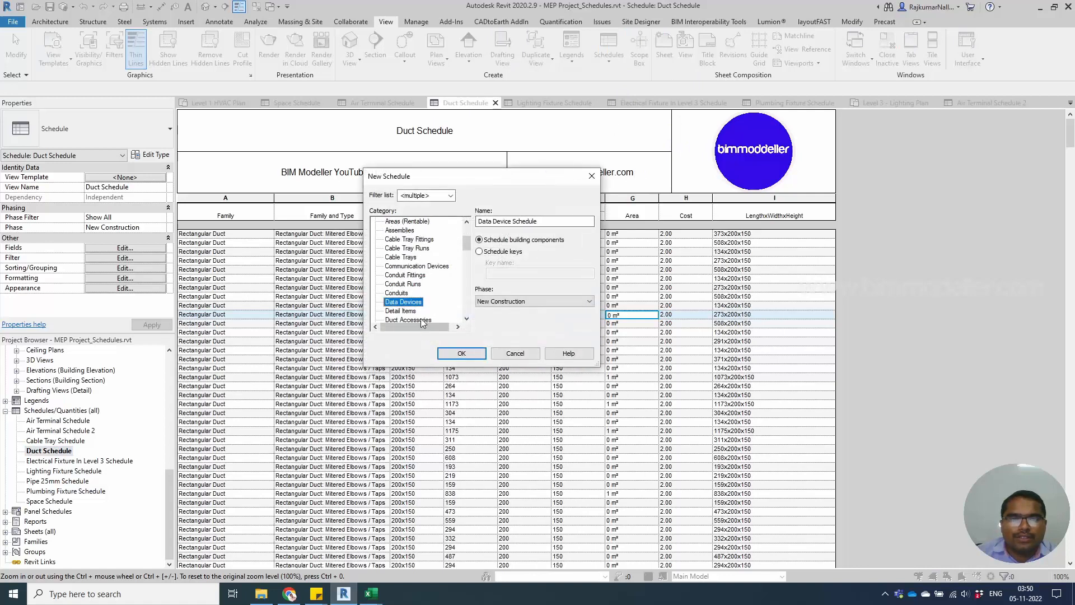
{"action": "scroll", "coordinate": [416, 303], "scroll_direction": "down", "scroll_amount": 2}
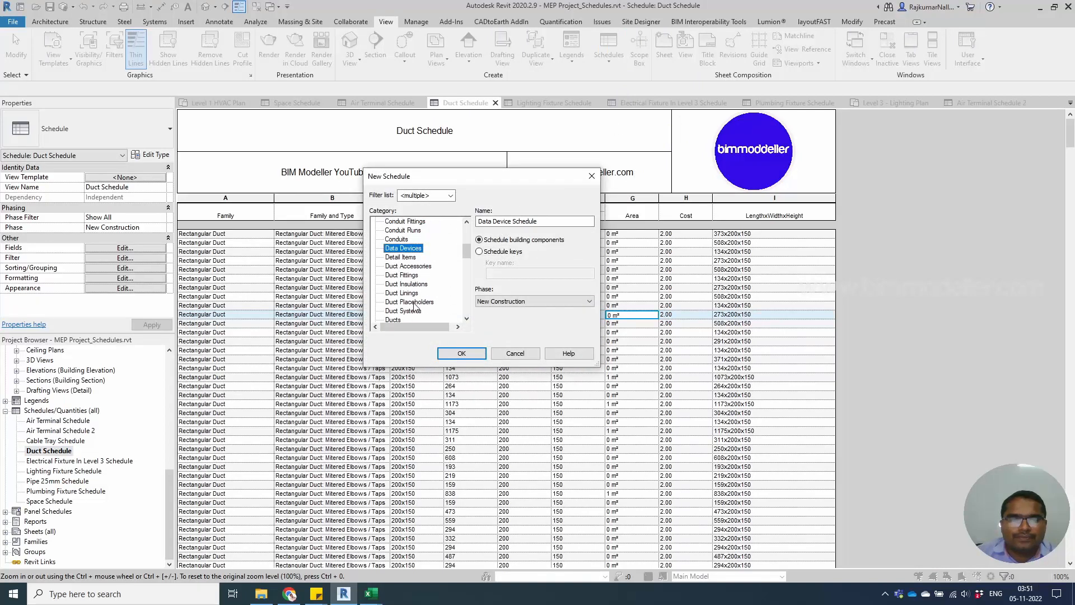
{"action": "left_click", "coordinate": [394, 320]}
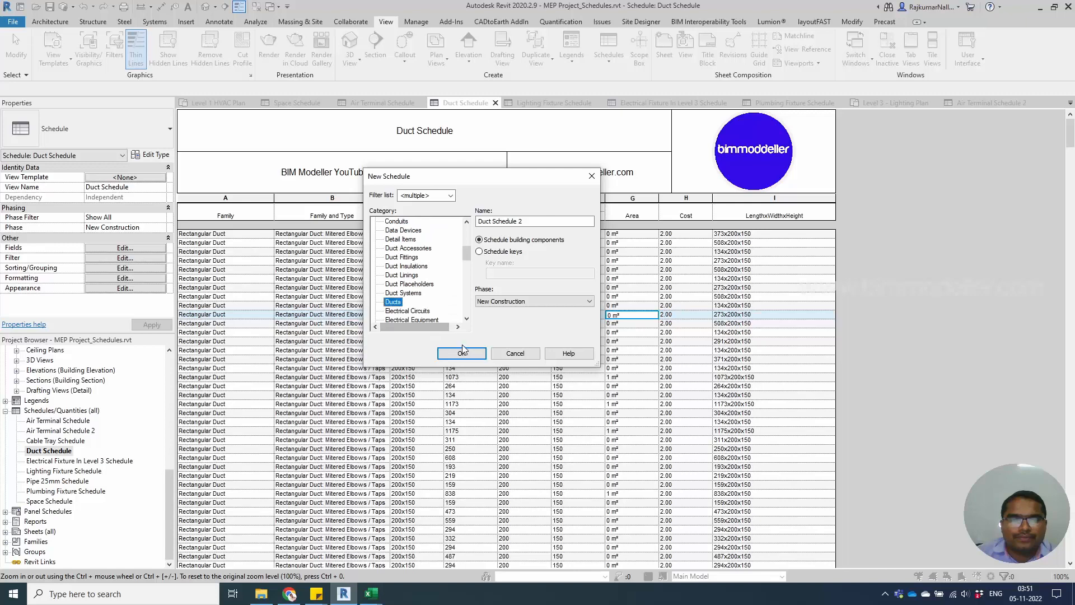
{"action": "left_click", "coordinate": [462, 353]}
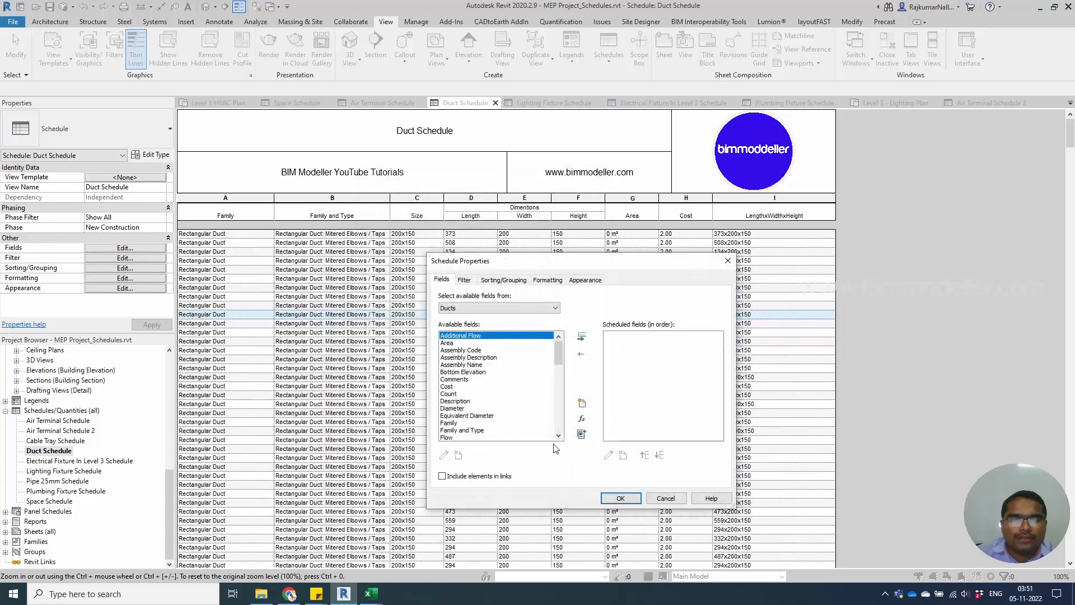
{"action": "double_click", "coordinate": [459, 386]}
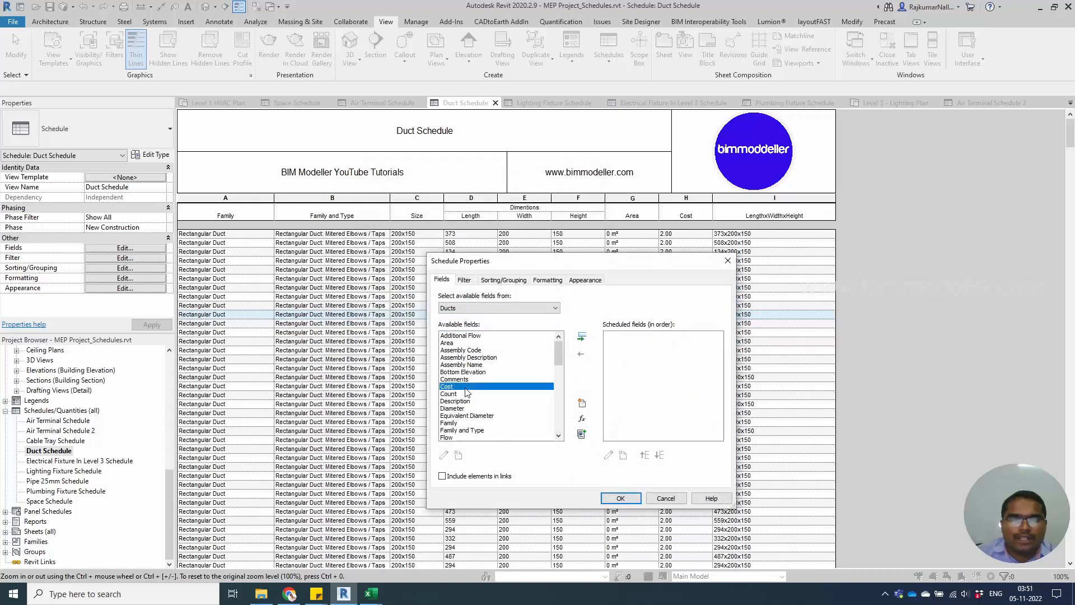
{"action": "left_click", "coordinate": [614, 496]}
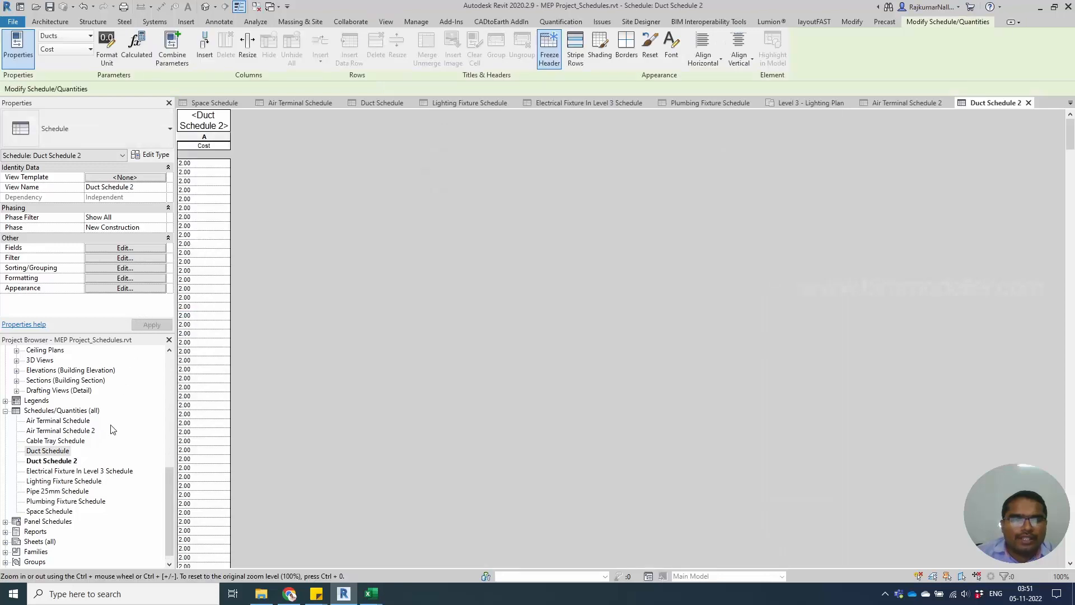
Assign the "Duct schedule" view template to Duct Schedule 2
{"action": "left_click", "coordinate": [124, 178]}
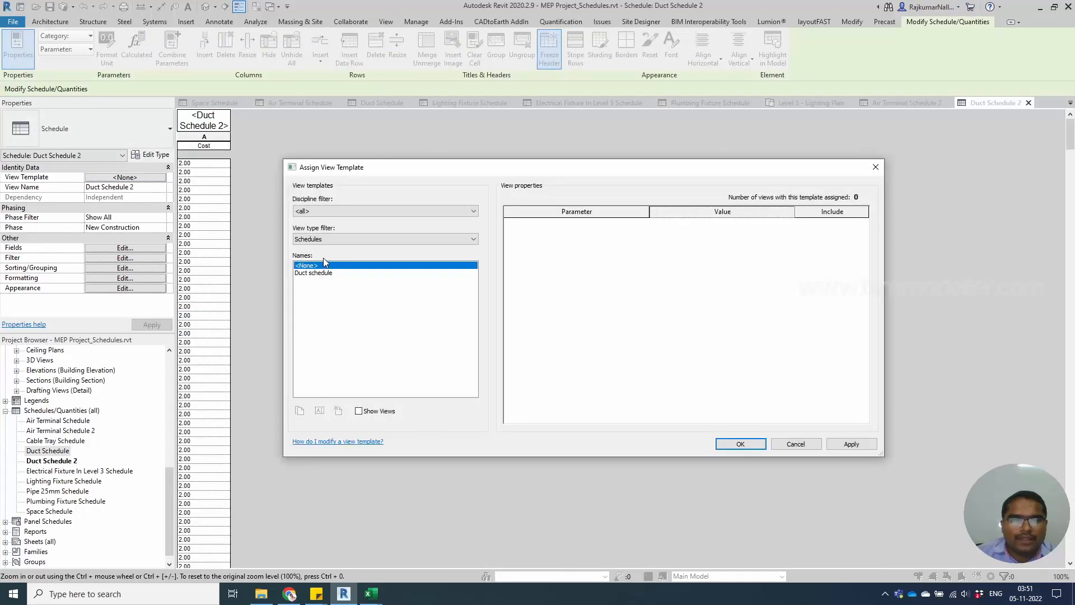
{"action": "left_click", "coordinate": [328, 274]}
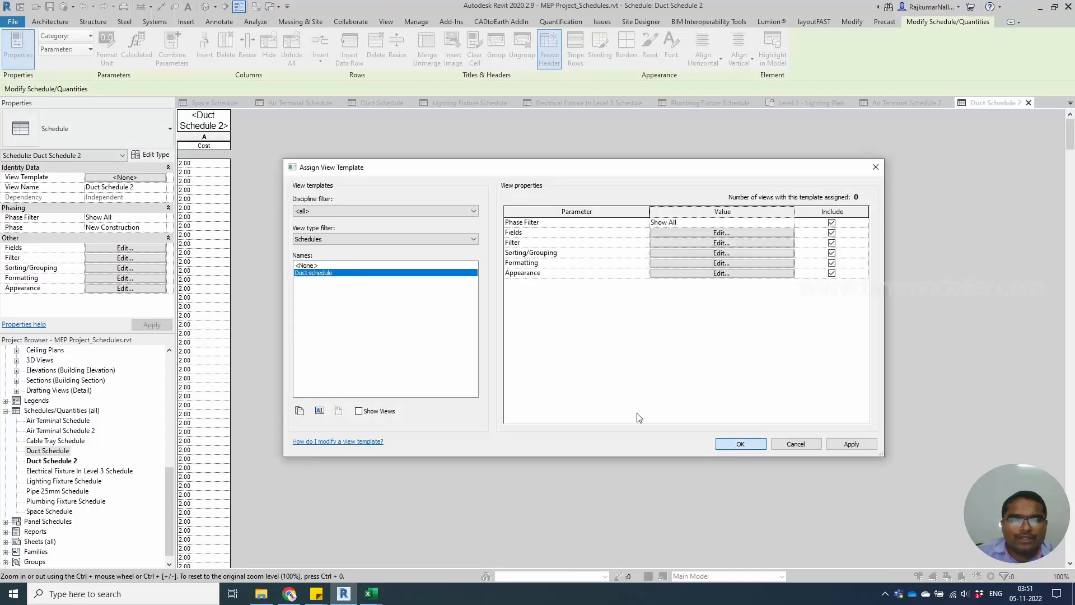
{"action": "key", "text": "Return"}
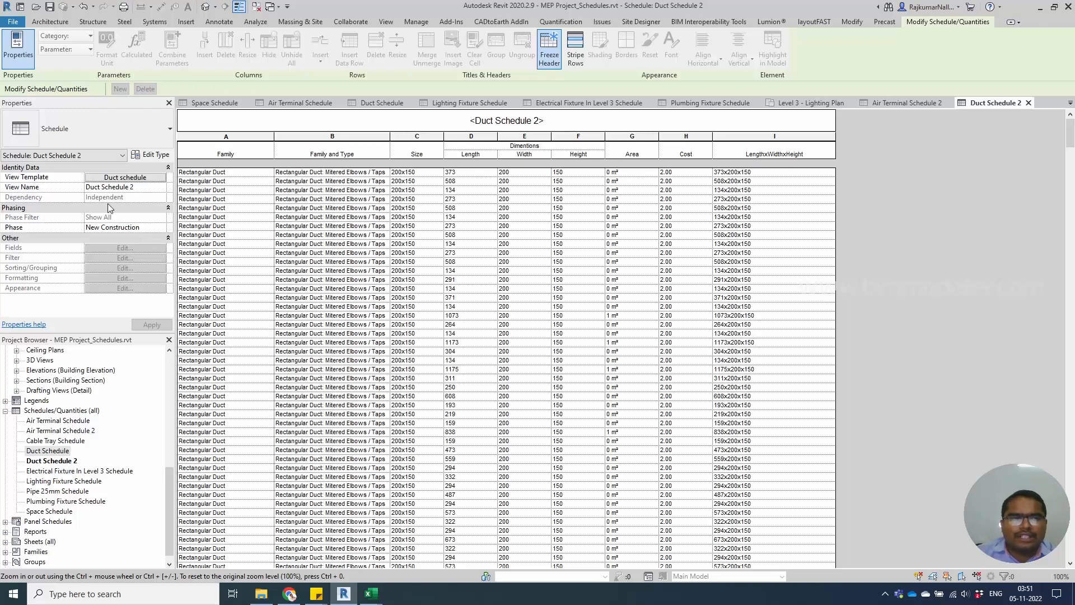
{"action": "left_click", "coordinate": [311, 244]}
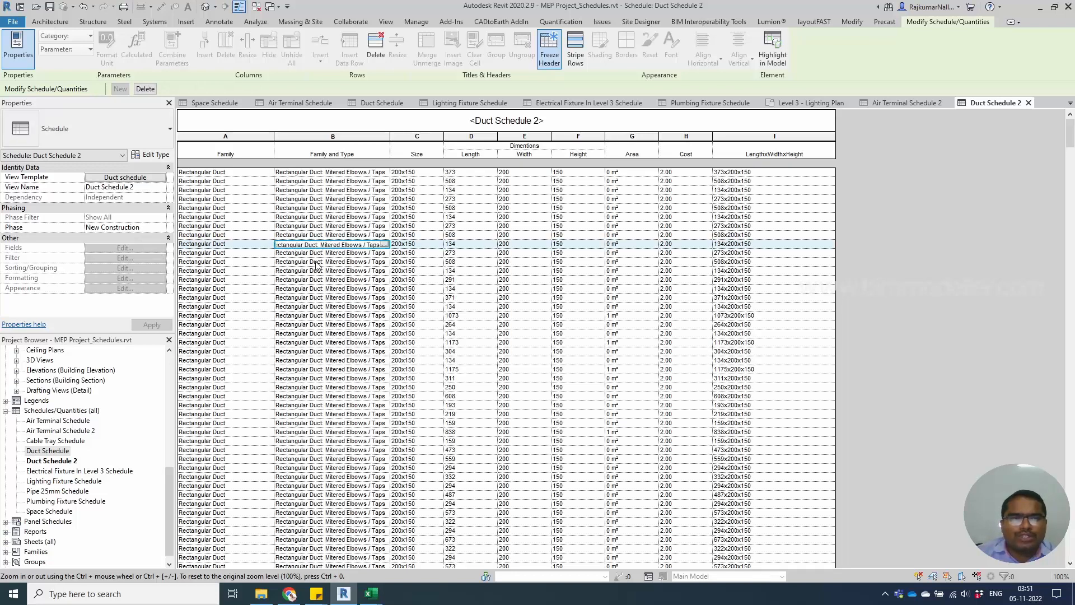